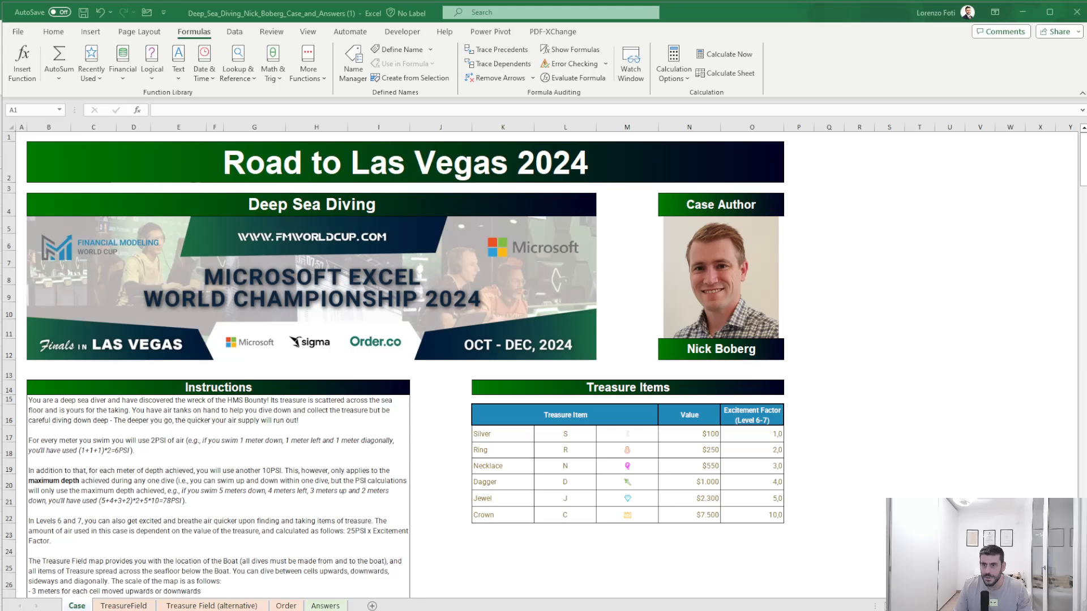
# - Copy the slvsh template sheet from the solver_v1 workbook into the Deep Sea Diving workbook, directly after the Case sheet
pyautogui.click(21, 137)
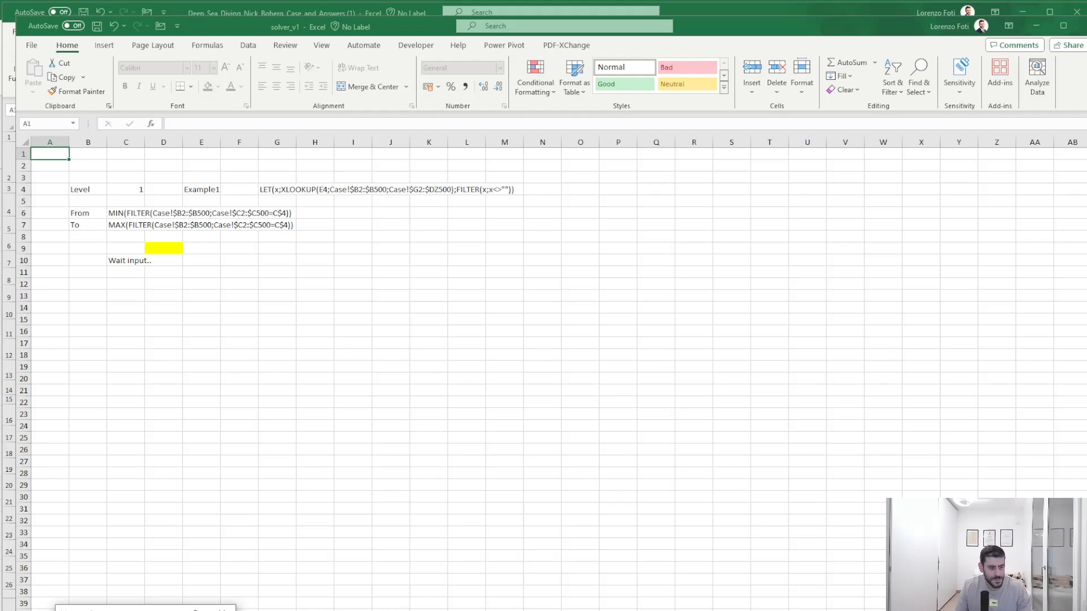
pyautogui.press('Return')
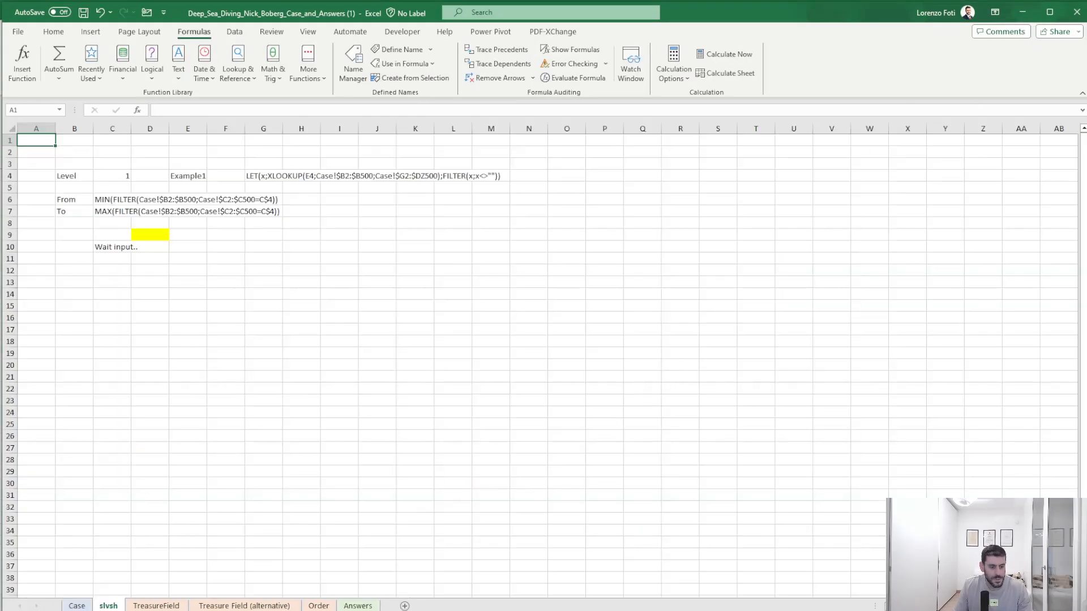
pyautogui.click(415, 450)
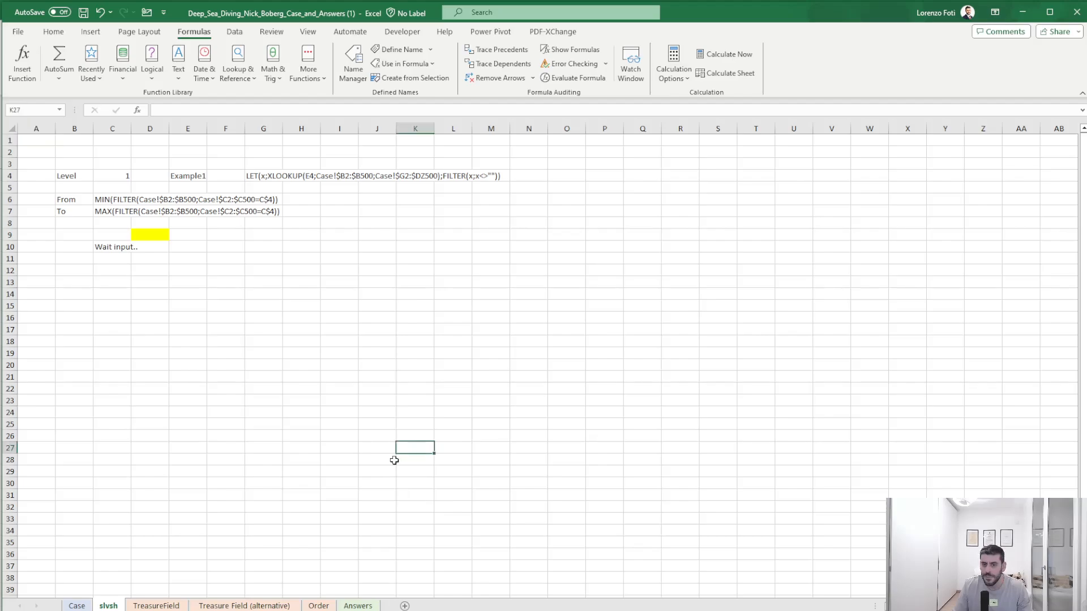
# - Examine the treasure symbols in the Case sheet's Treasure Items table and how they and the boat are placed on the TreasureField map
pyautogui.click(76, 606)
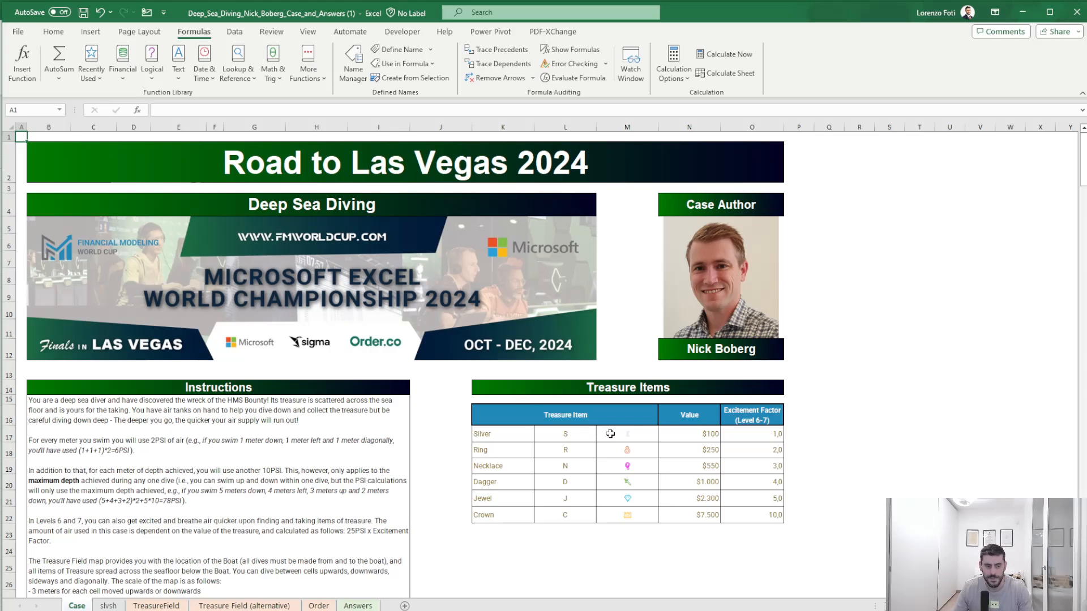
pyautogui.moveTo(609, 433); pyautogui.dragTo(625, 514)
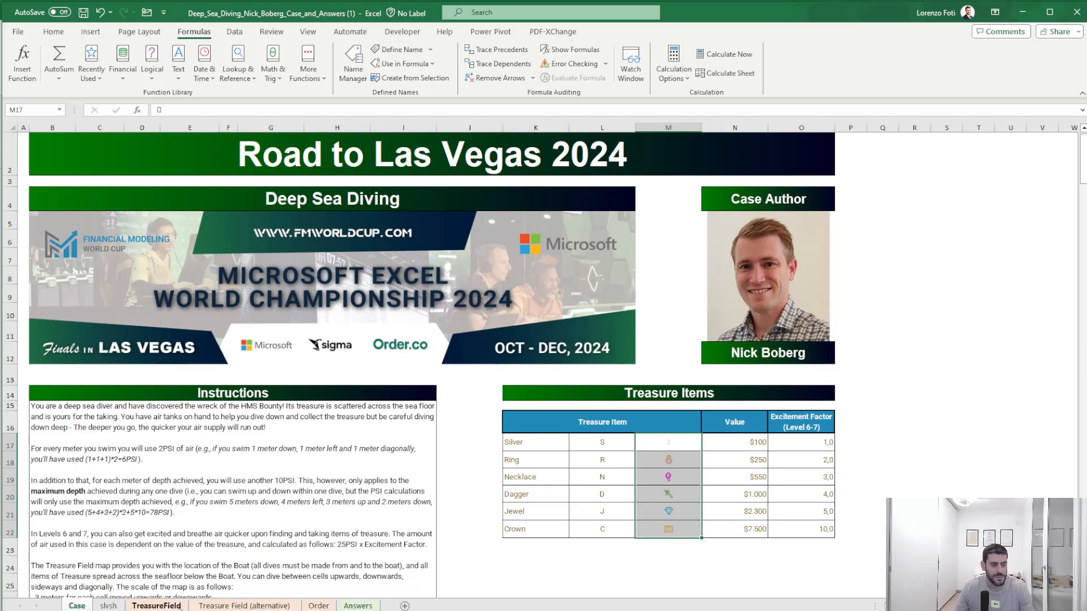
pyautogui.click(164, 605)
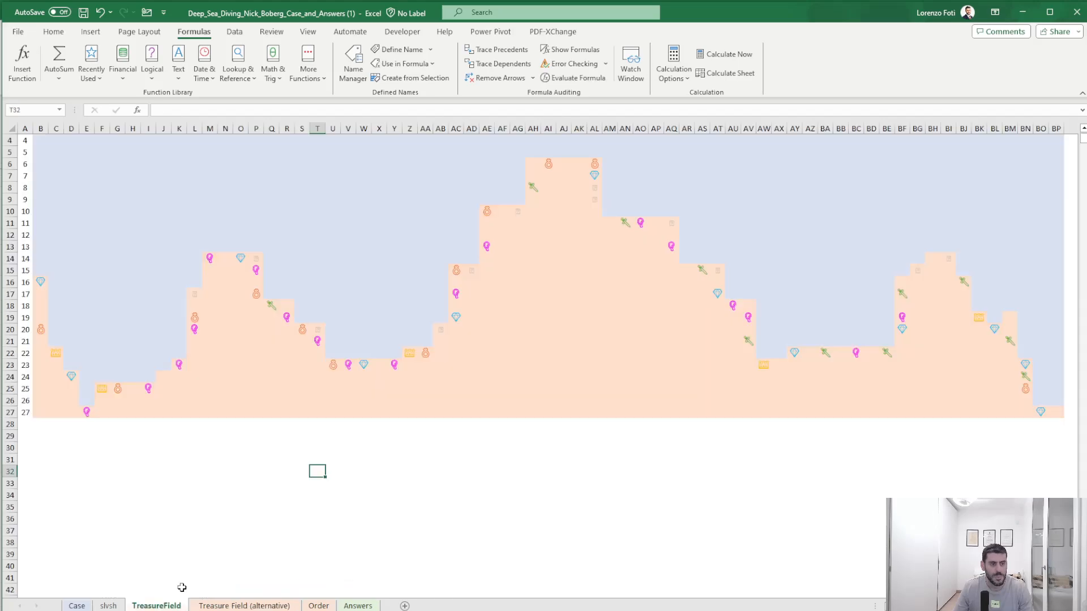
pyautogui.scroll(1, 372, 321)
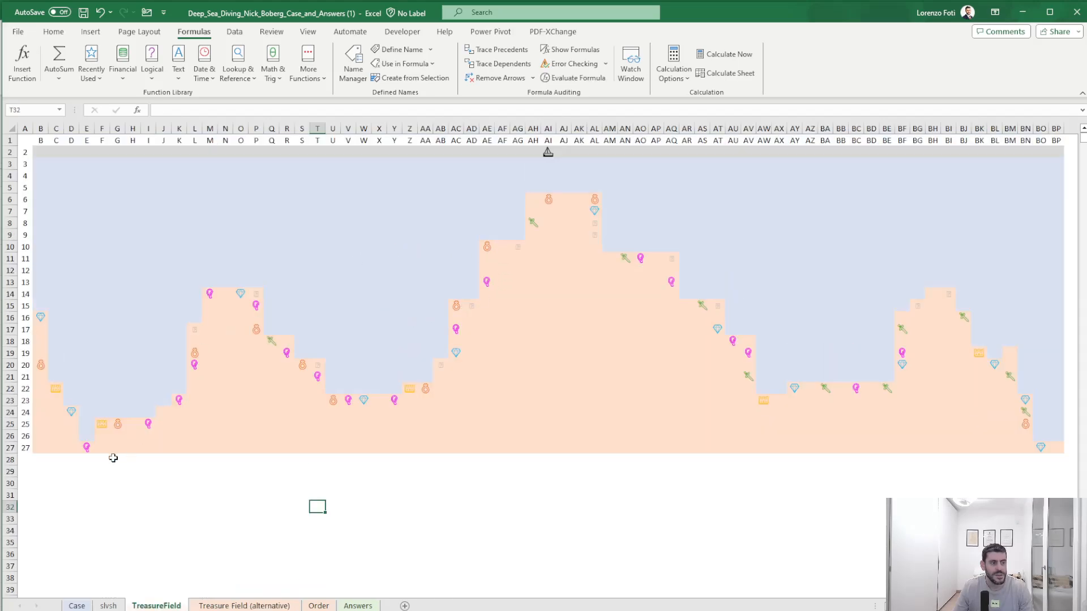
pyautogui.click(544, 155)
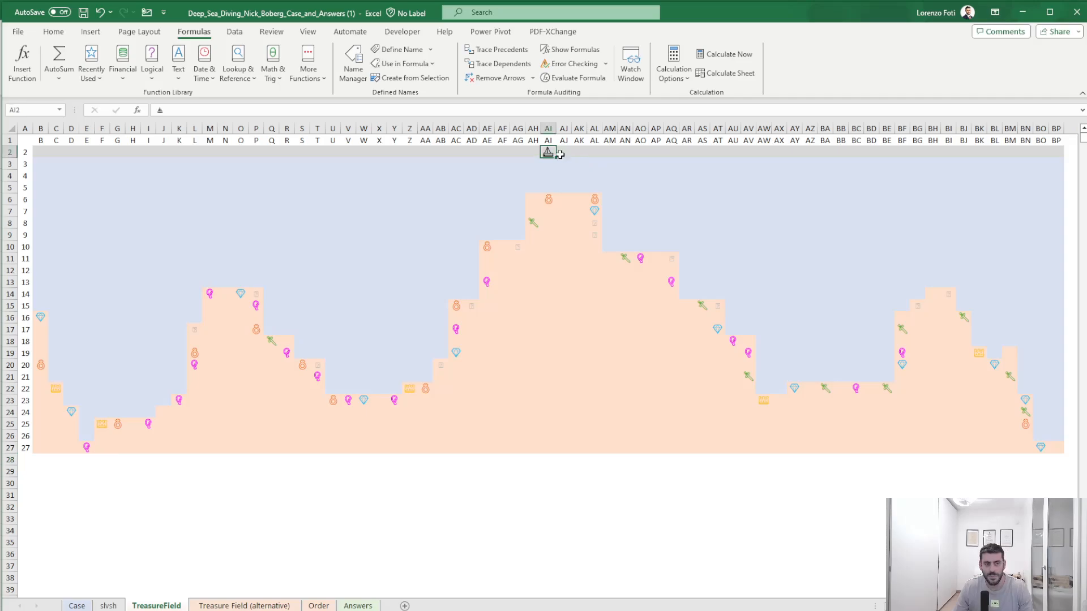
pyautogui.moveTo(41, 317); pyautogui.dragTo(541, 430)
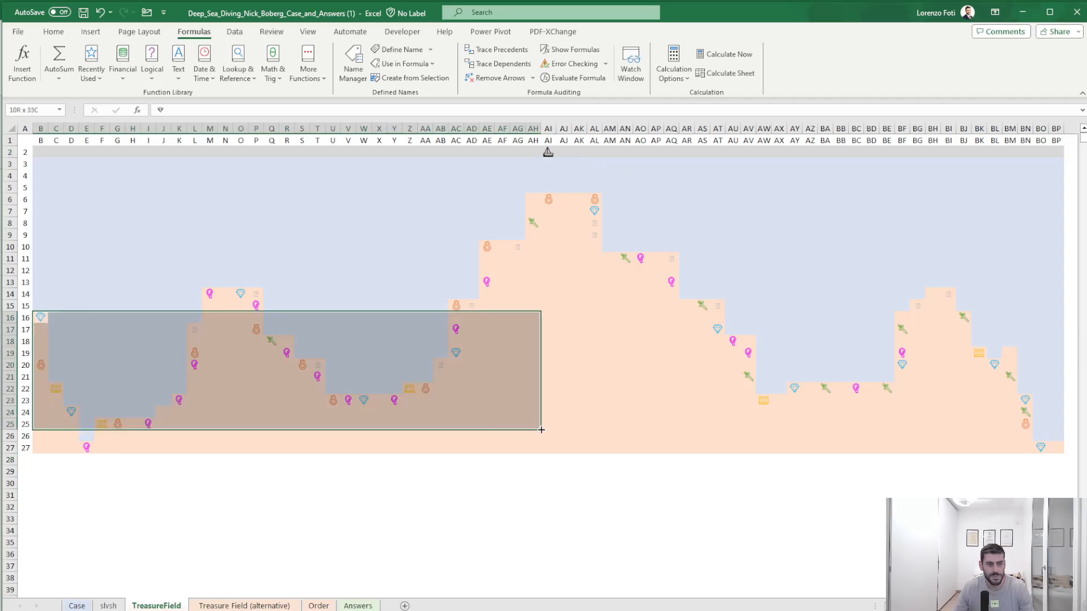
pyautogui.click(636, 320)
pyautogui.moveTo(548, 200); pyautogui.dragTo(614, 249)
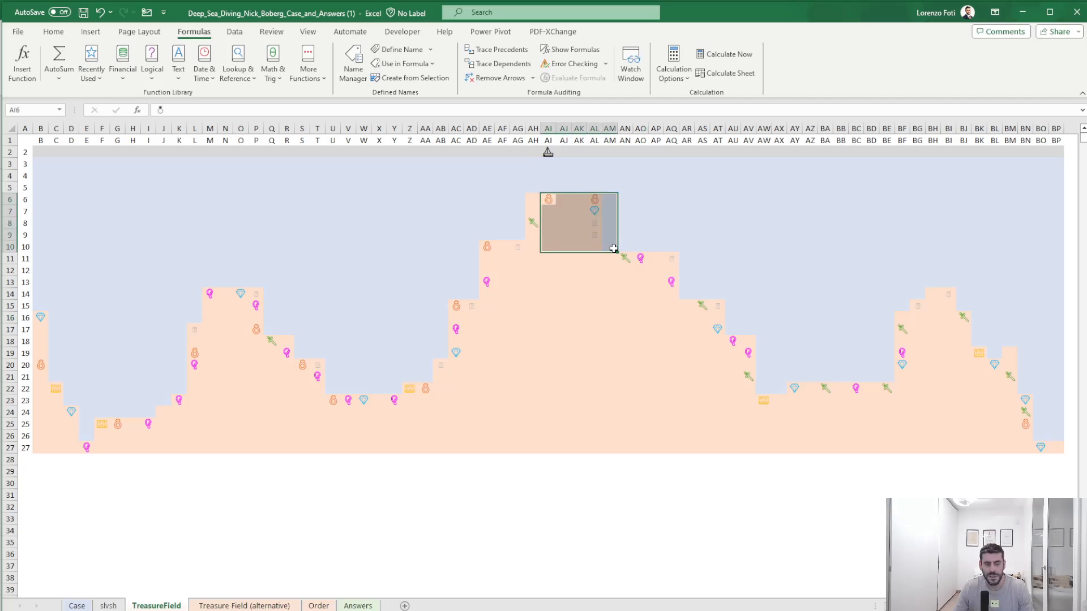
pyautogui.click(652, 268)
pyautogui.click(762, 400)
pyautogui.click(747, 177)
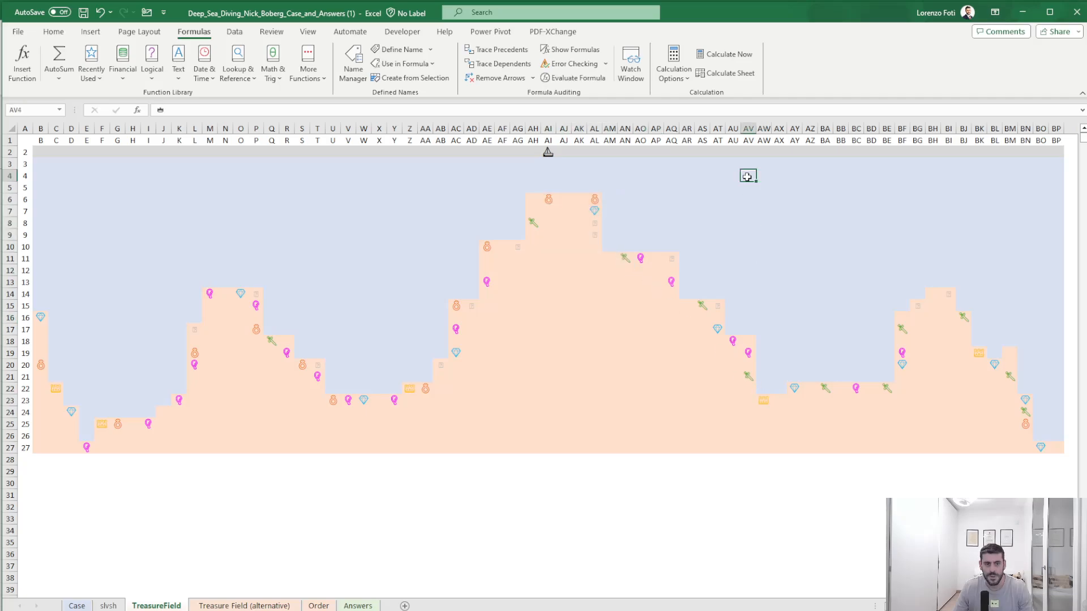
pyautogui.click(890, 387)
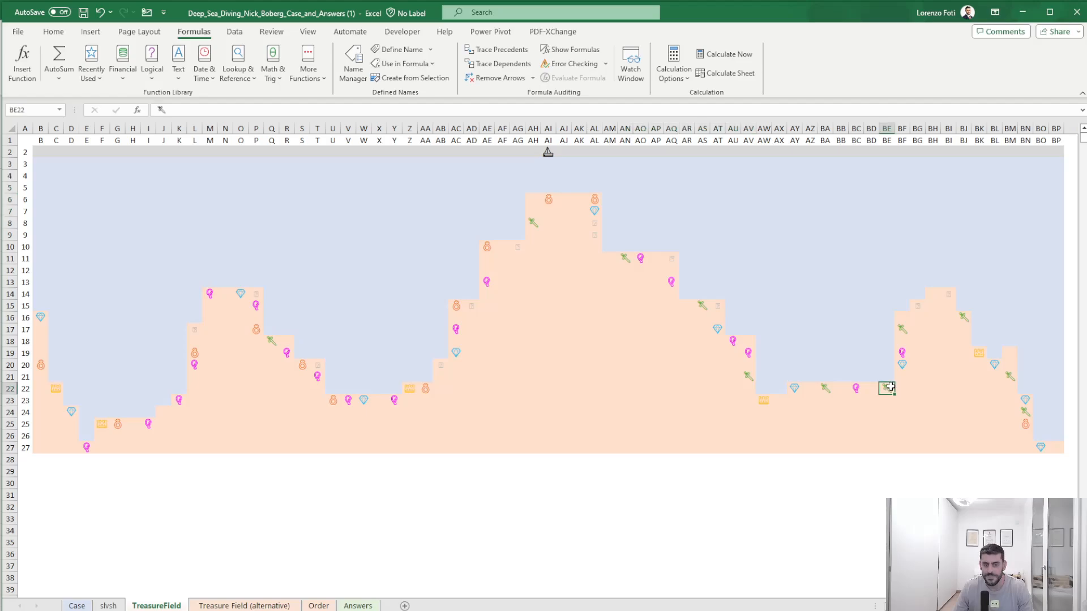
pyautogui.click(635, 256)
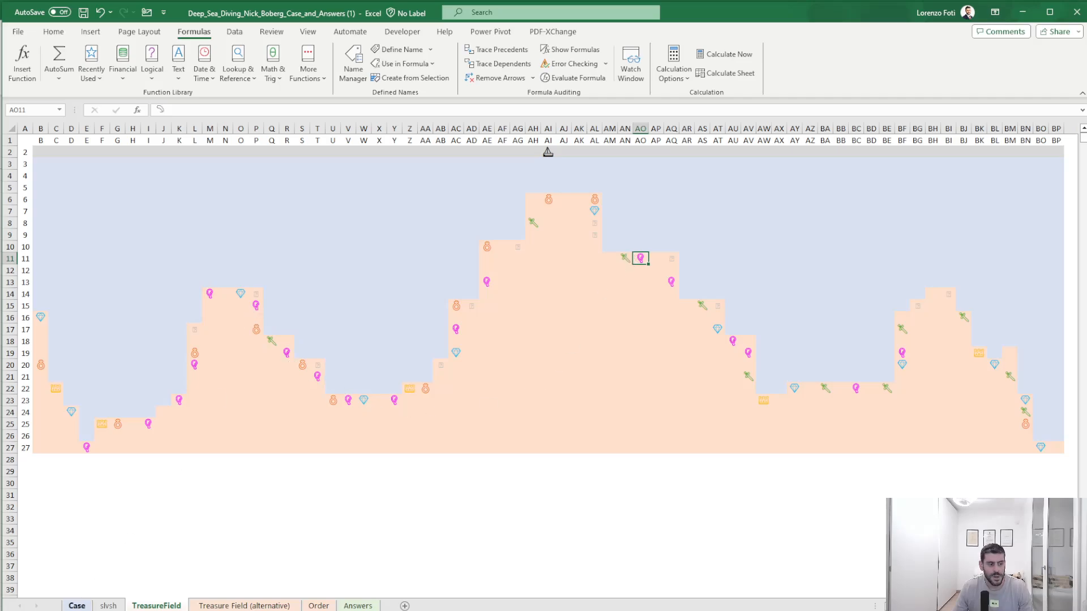
pyautogui.click(211, 294)
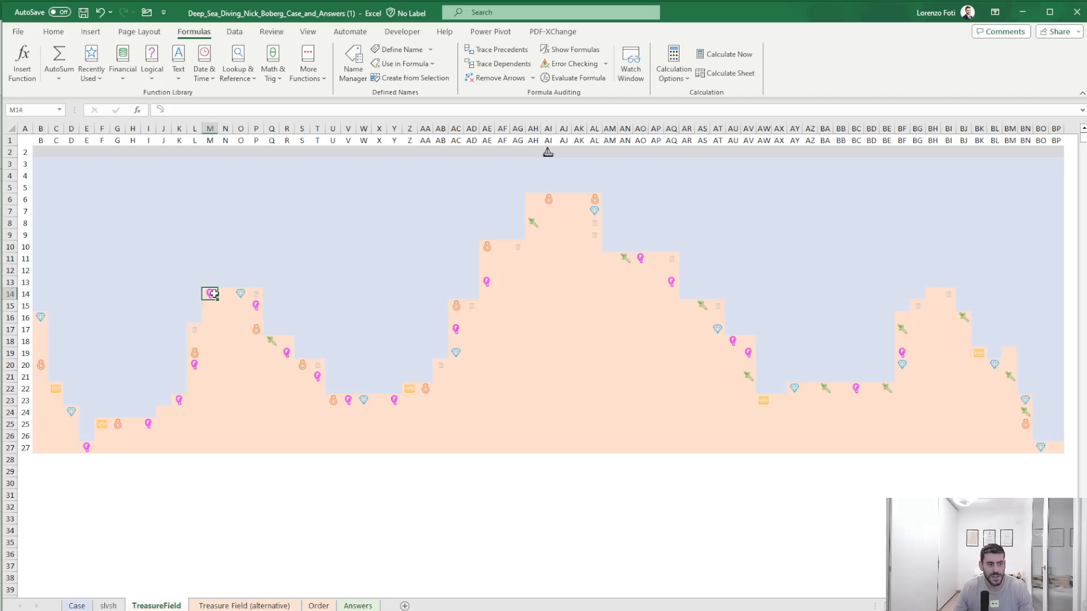
# - Check the movement distances in the Case instructions against the path between the rings in AI6 and AL6 on the TreasureField map
pyautogui.click(76, 605)
pyautogui.scroll(-1, 157, 561)
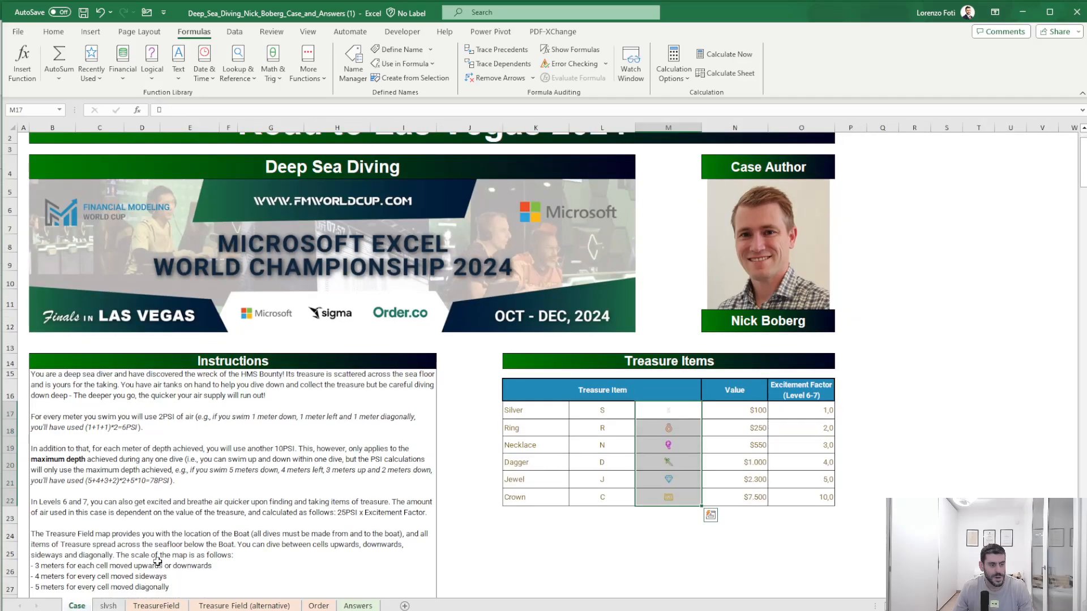
pyautogui.scroll(-1, 158, 561)
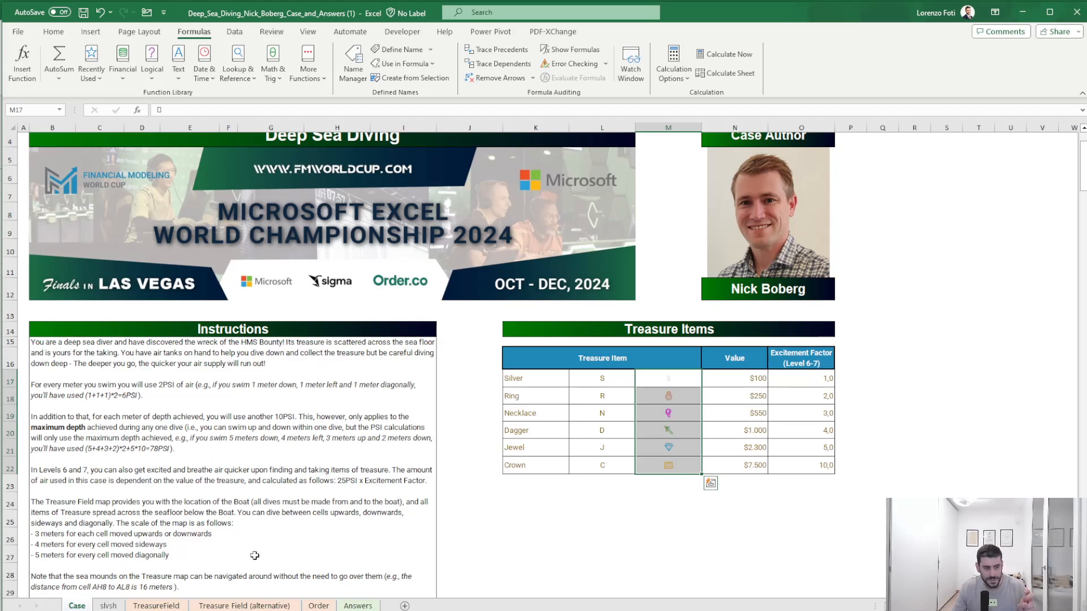
pyautogui.click(108, 606)
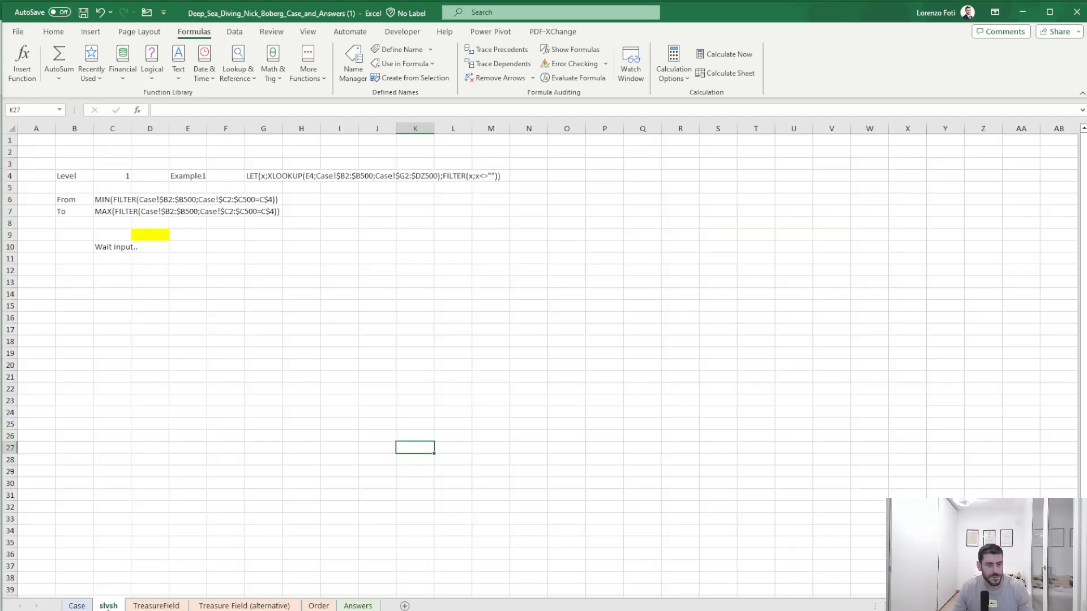
pyautogui.click(156, 606)
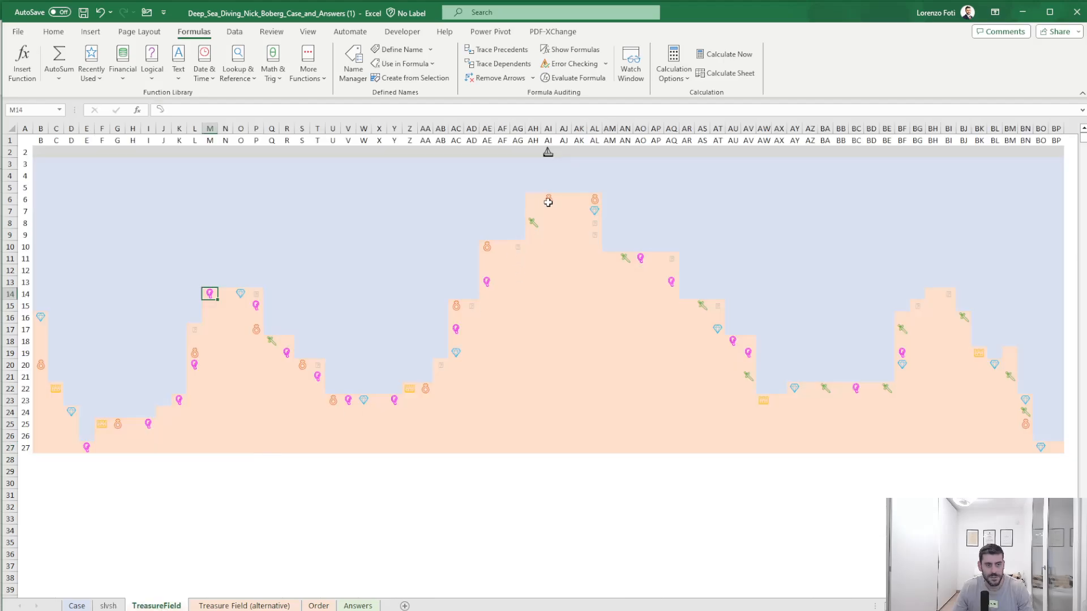
pyautogui.click(550, 200)
pyautogui.click(596, 198)
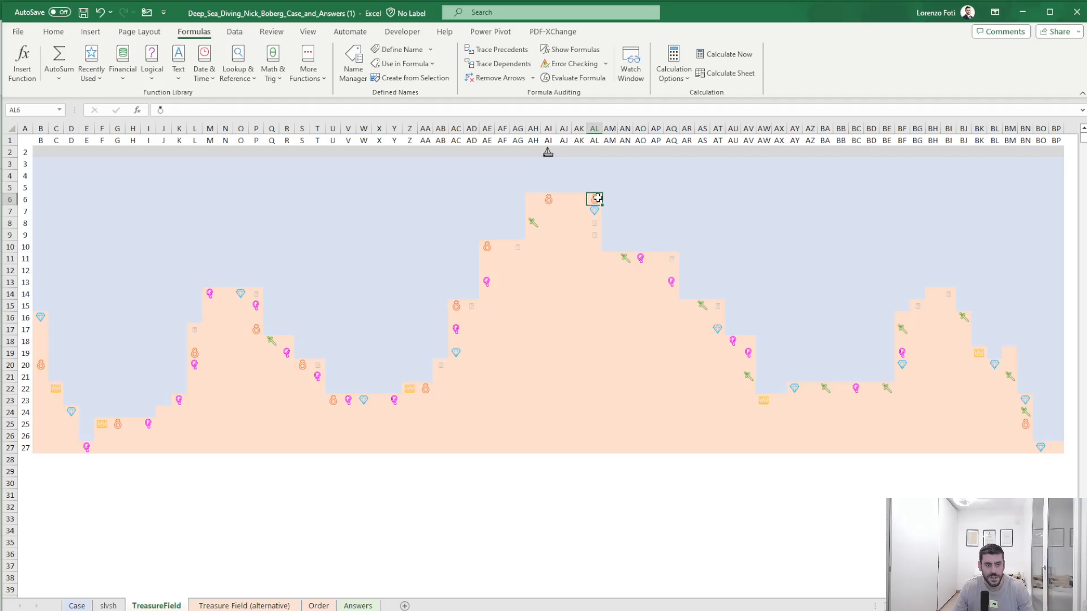
pyautogui.moveTo(549, 200); pyautogui.dragTo(611, 200)
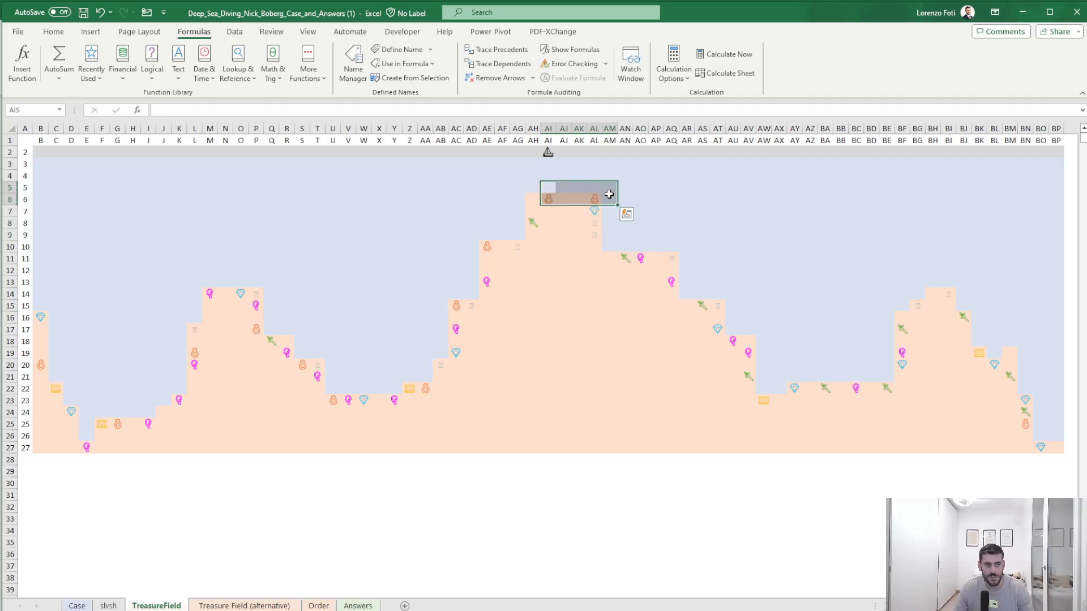
pyautogui.click(610, 199)
# - Read the Case sheet's instructions, the bonus questions, and the Level 1 question with its Silver, Ring and Necklace columns
pyautogui.click(77, 606)
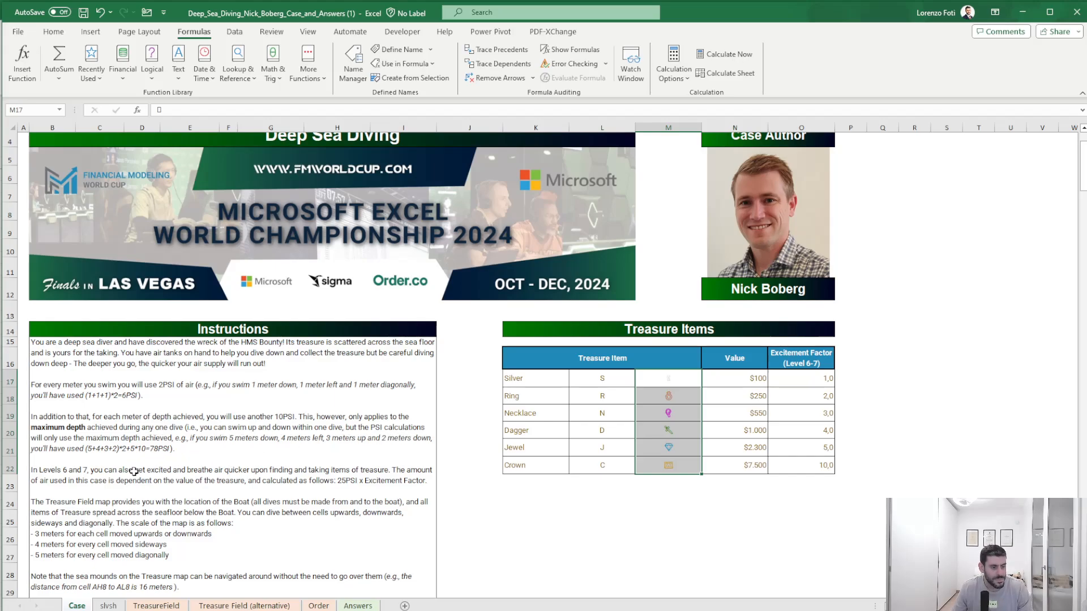
pyautogui.scroll(1, 142, 456)
pyautogui.scroll(-2, 142, 456)
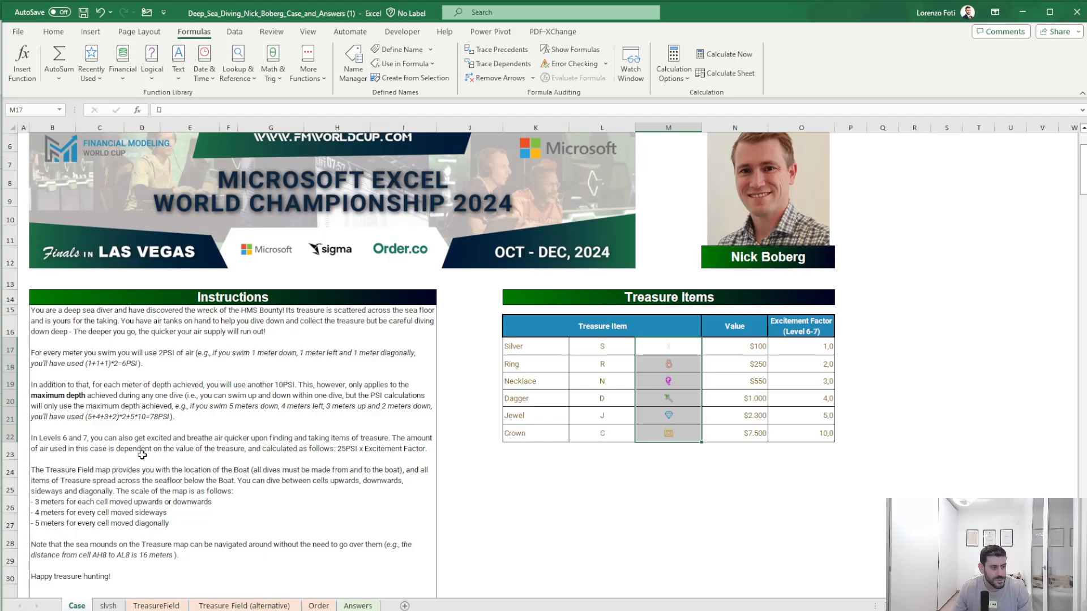
pyautogui.click(54, 473)
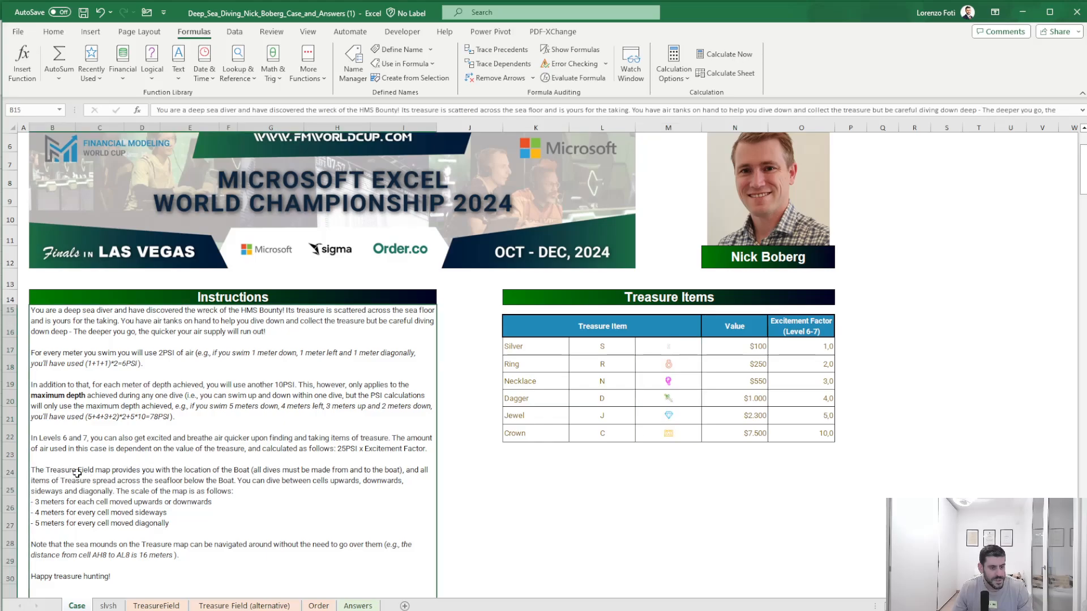
pyautogui.click(479, 479)
pyautogui.click(531, 478)
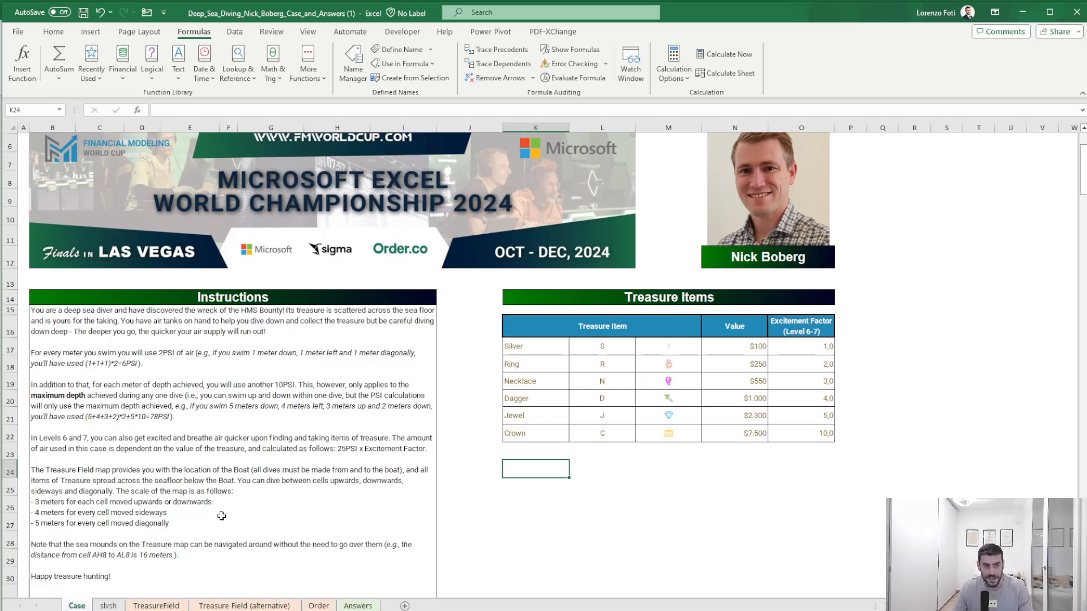
pyautogui.scroll(2, 222, 516)
pyautogui.scroll(-9, 221, 516)
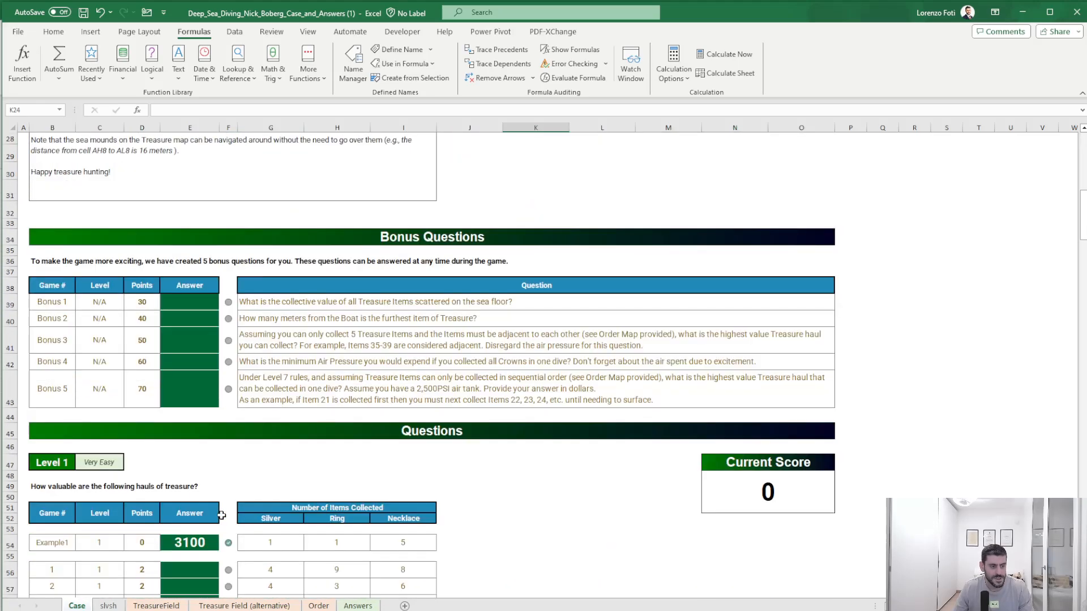
pyautogui.scroll(-4, 222, 515)
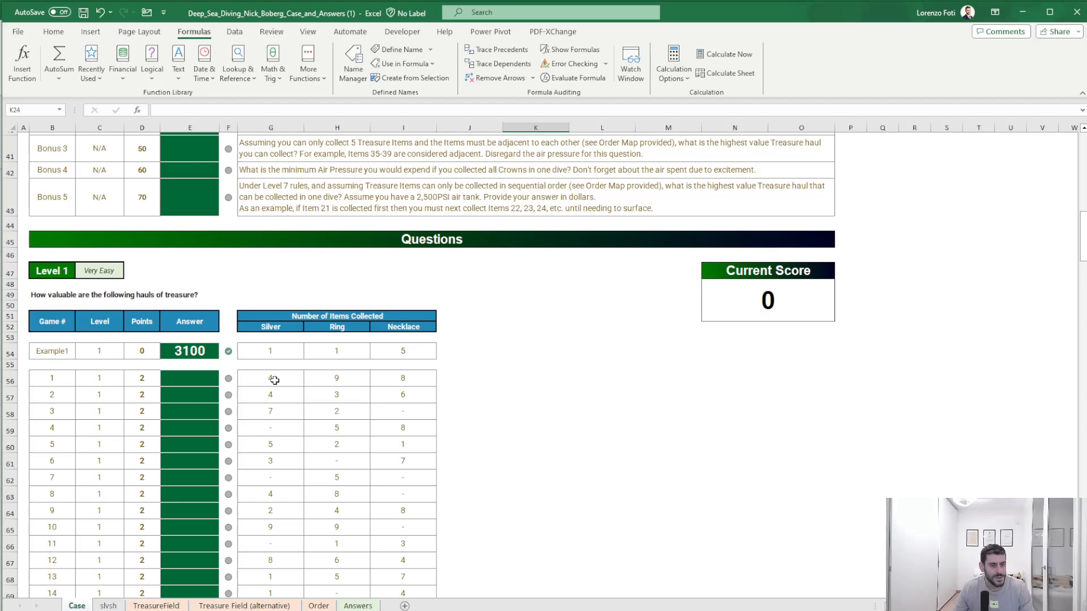
pyautogui.scroll(3, 274, 380)
pyautogui.scroll(7, 274, 380)
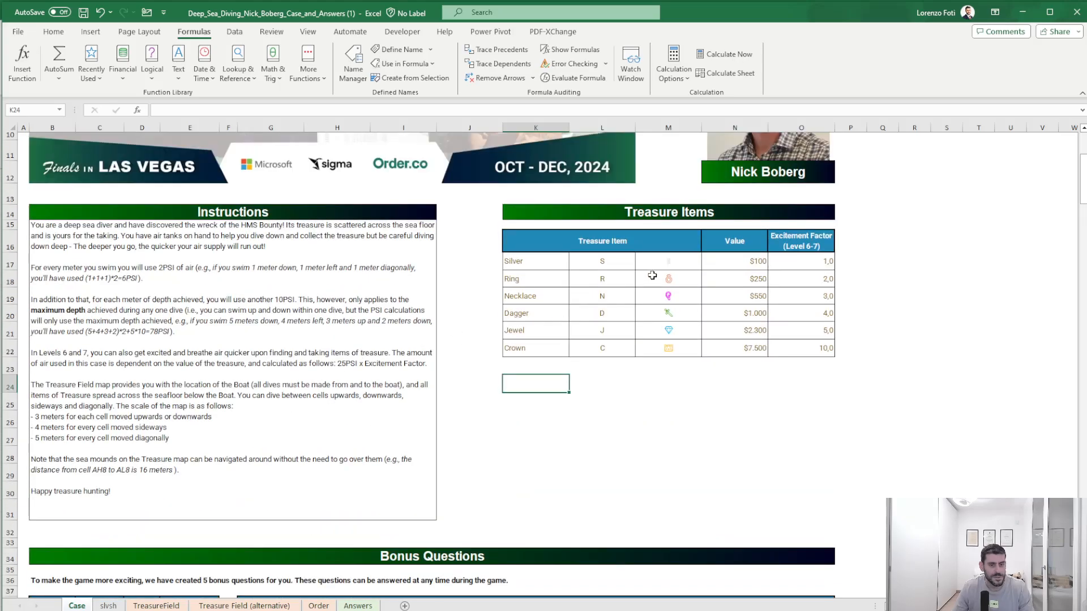
pyautogui.scroll(-7, 530, 362)
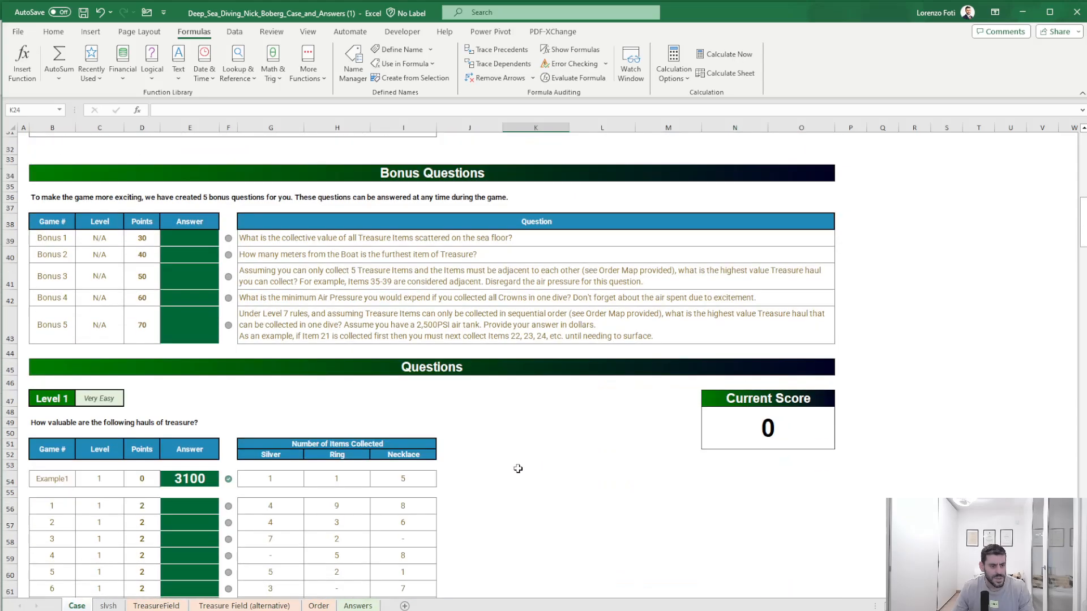
pyautogui.moveTo(265, 478); pyautogui.dragTo(388, 477)
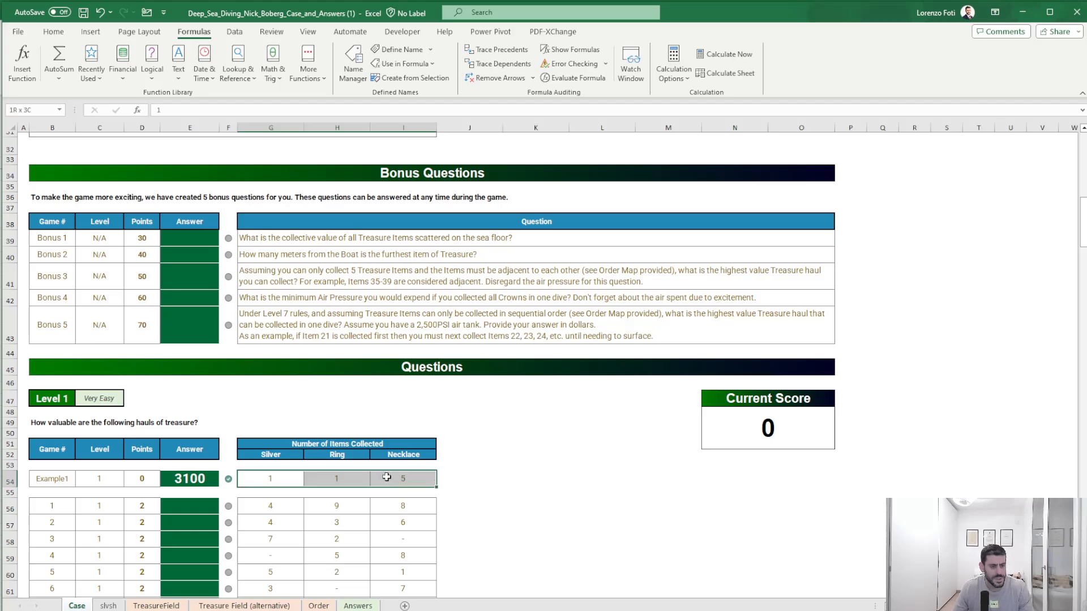
pyautogui.click(279, 455)
pyautogui.click(356, 455)
pyautogui.click(402, 454)
# - Name the treasure symbol range M17:M22 in the Treasure Items table "items"
pyautogui.scroll(7, 530, 502)
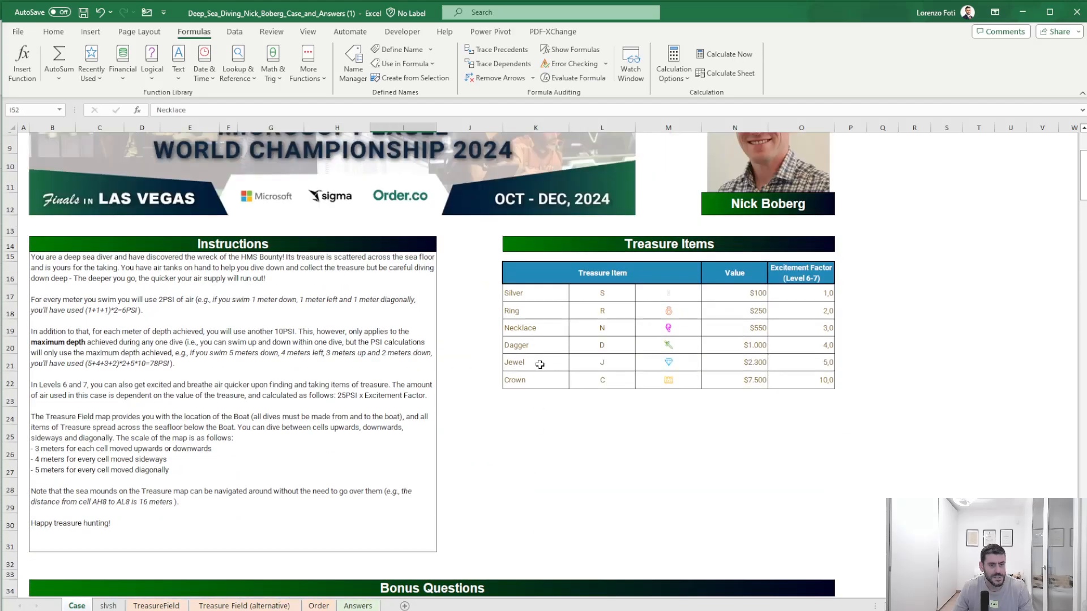
pyautogui.moveTo(537, 293); pyautogui.dragTo(538, 335)
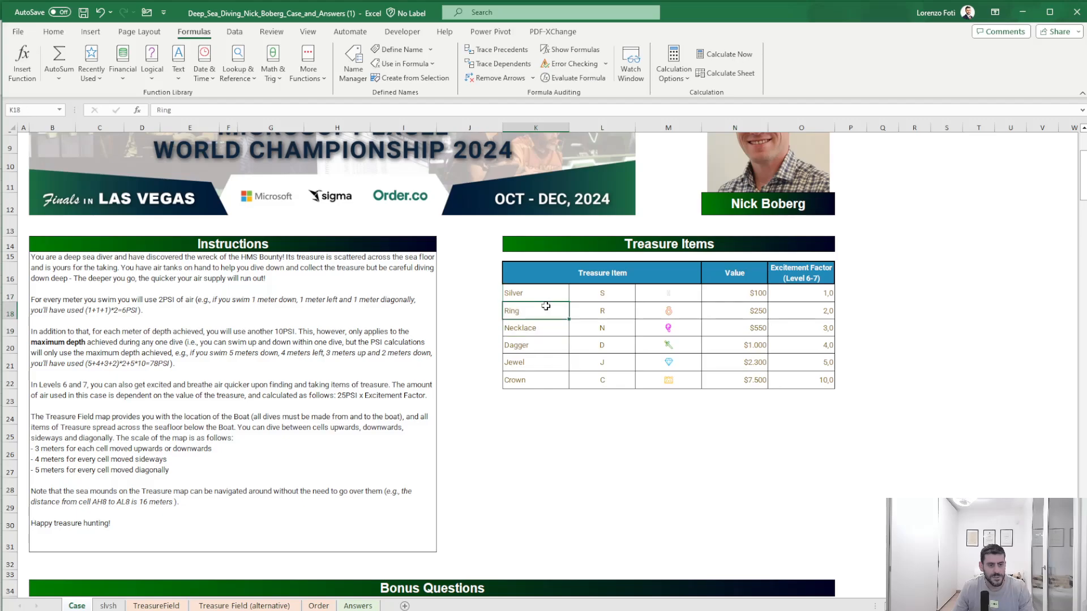
pyautogui.moveTo(594, 299); pyautogui.dragTo(593, 382)
pyautogui.moveTo(657, 294); pyautogui.dragTo(662, 380)
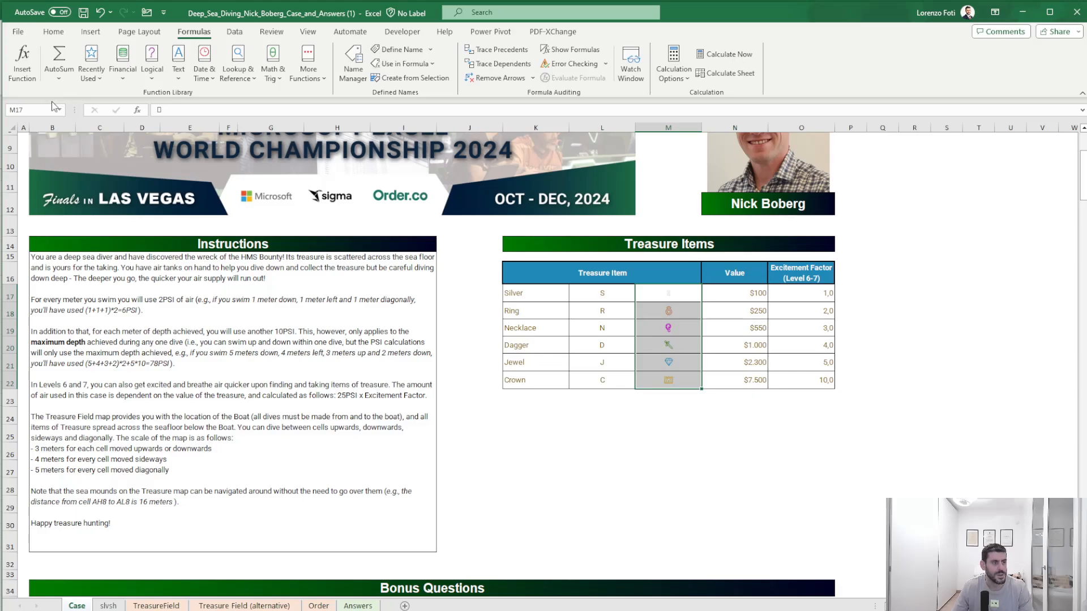
pyautogui.click(30, 111)
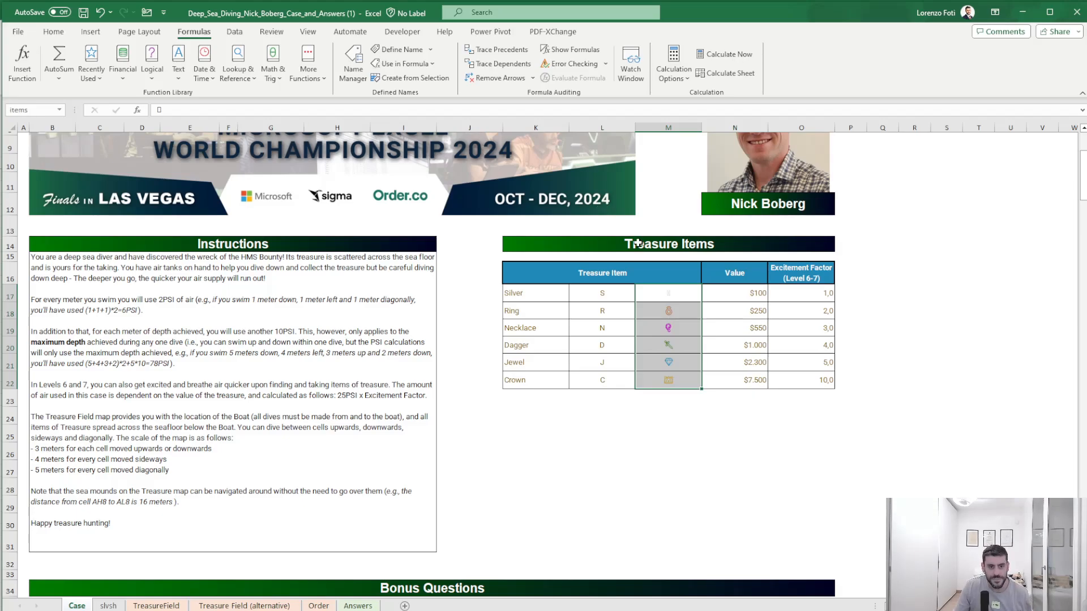
# - Name the Value cells N17:N22 "values" and the Excitement Factor cells O17:O22 "exc_fact"
pyautogui.moveTo(740, 295); pyautogui.dragTo(738, 380)
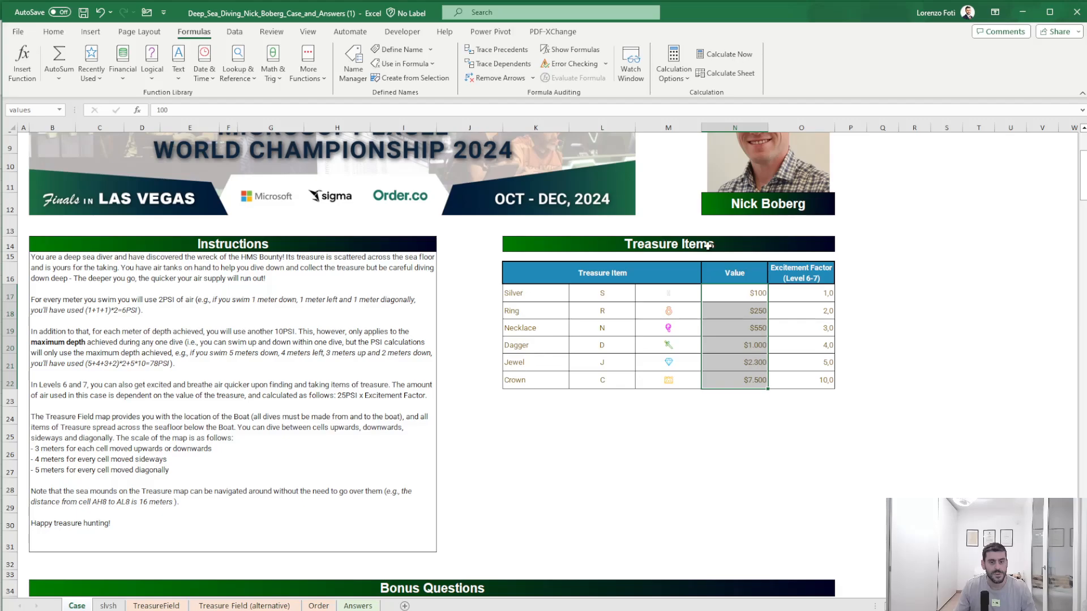
pyautogui.moveTo(824, 295); pyautogui.dragTo(815, 380)
pyautogui.write('exc_fact')
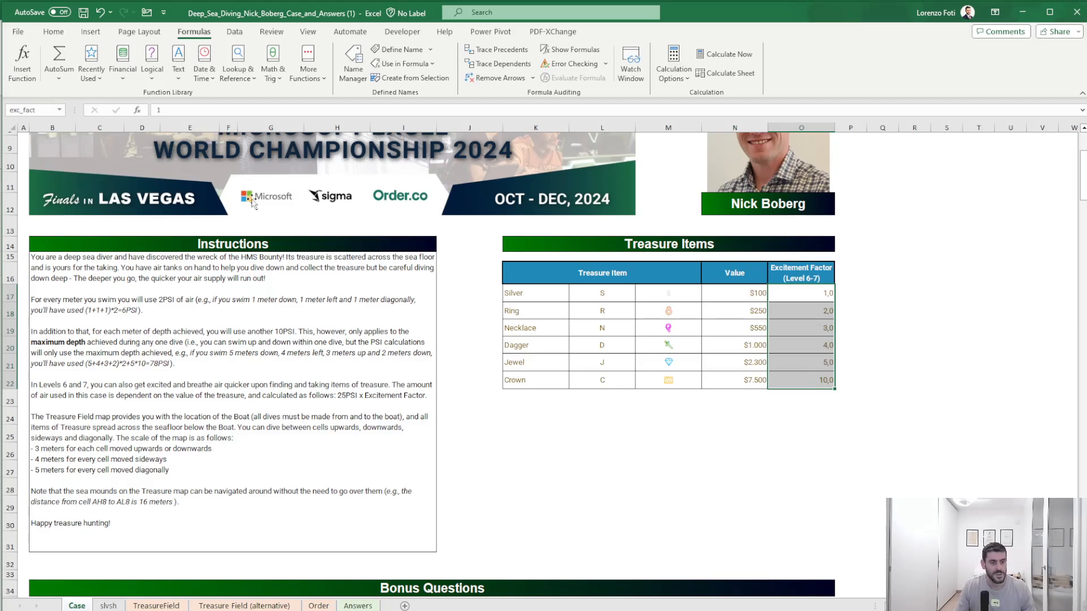
# - Begin the Level 1 game 1 answer in E56 as a SUMPRODUCT formula with TRANSPOSE of the item counts G56:I56
pyautogui.scroll(-8, 252, 203)
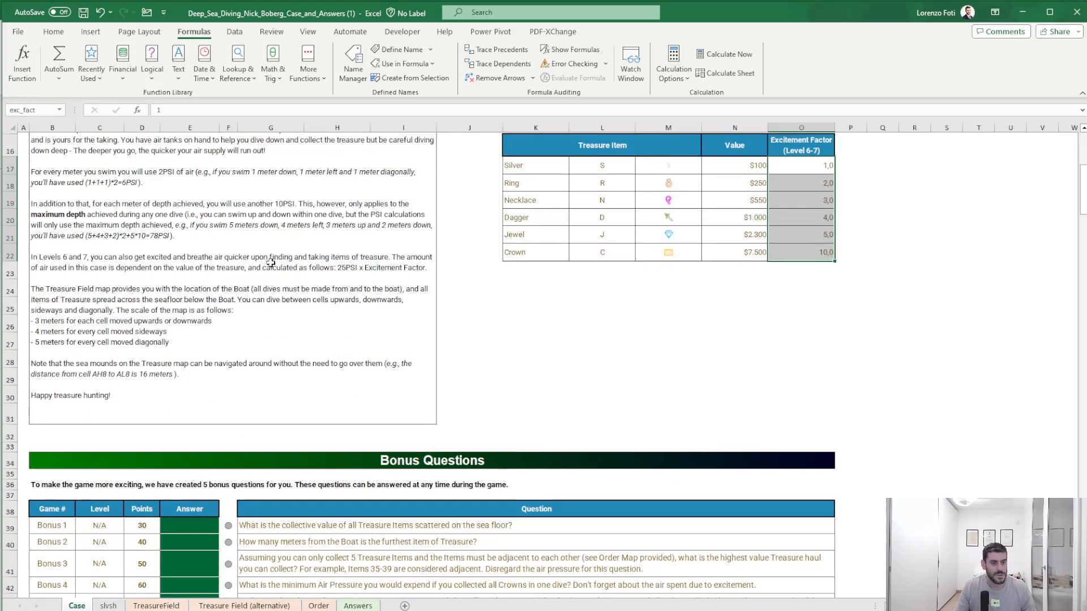
pyautogui.click(182, 465)
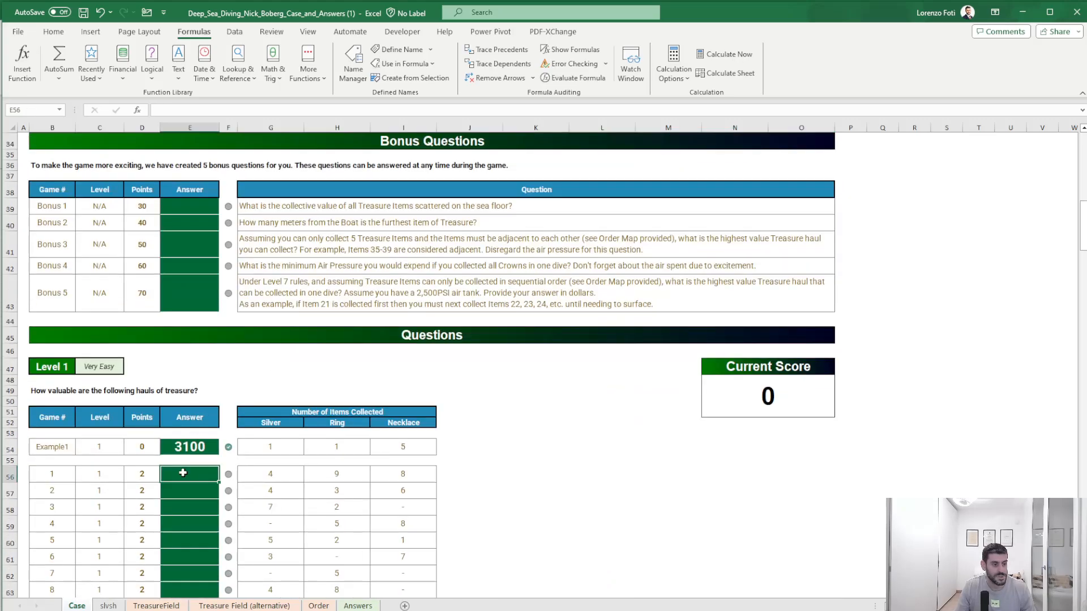
pyautogui.scroll(-2, 381, 400)
pyautogui.write('+')
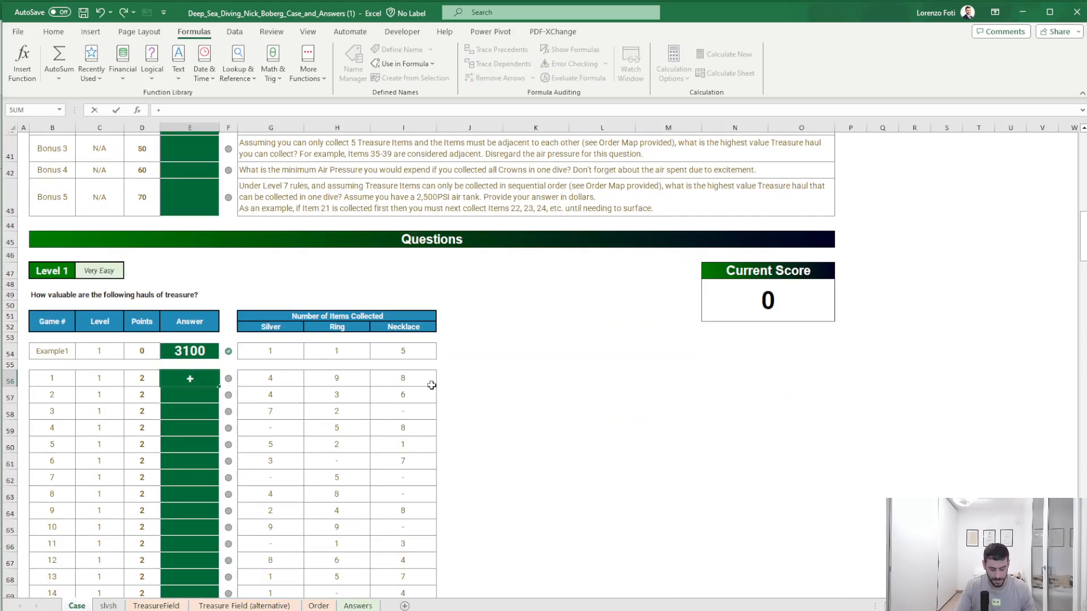
pyautogui.write('sump')
pyautogui.press('Tab')
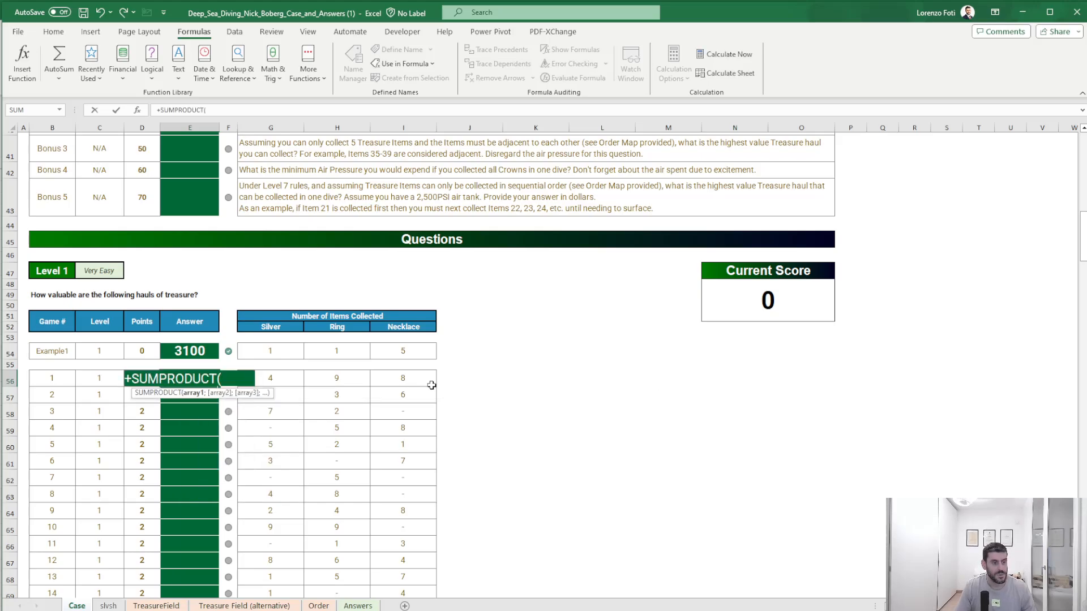
pyautogui.write('tra')
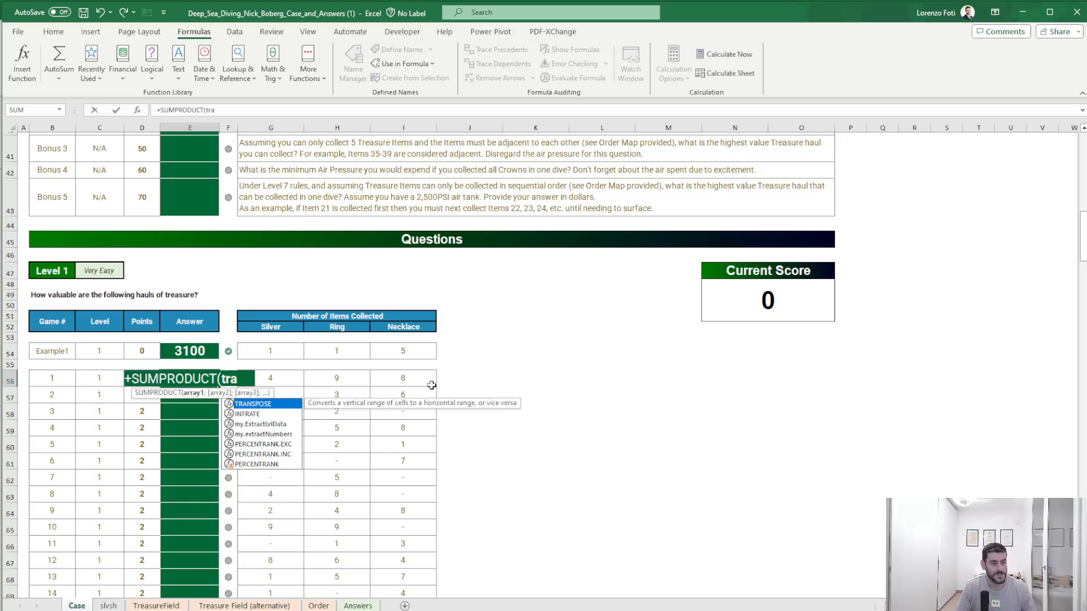
pyautogui.press('Tab')
pyautogui.moveTo(270, 378); pyautogui.dragTo(432, 385)
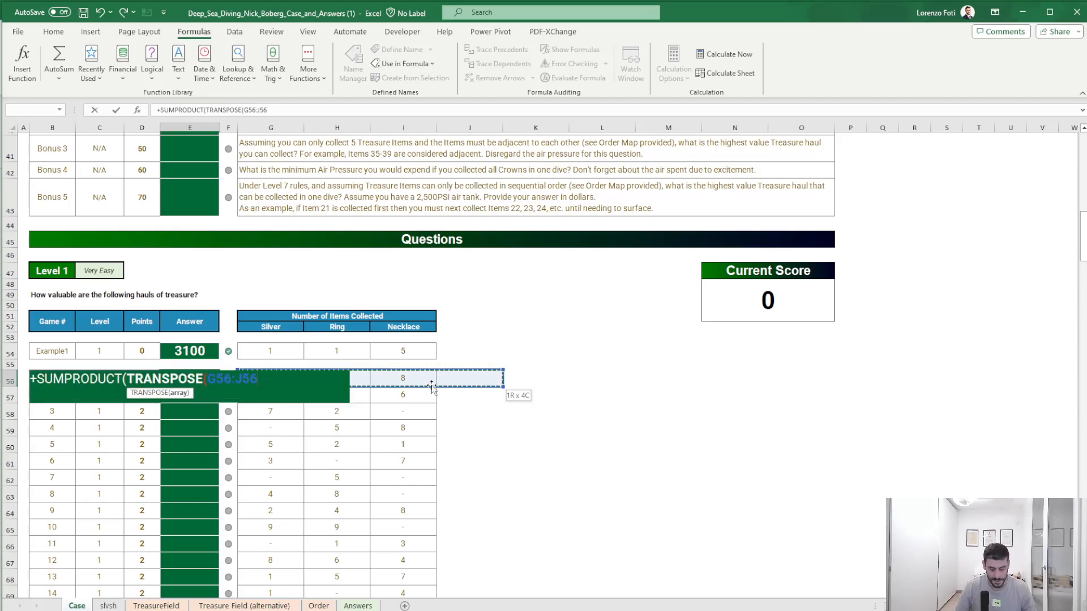
# - Add the Silver, Ring and Necklace values as the absolute range $N$17:$N$19 to the E56 formula and try to enter it
pyautogui.write(';')
pyautogui.scroll(4, 597, 328)
pyautogui.scroll(6, 597, 328)
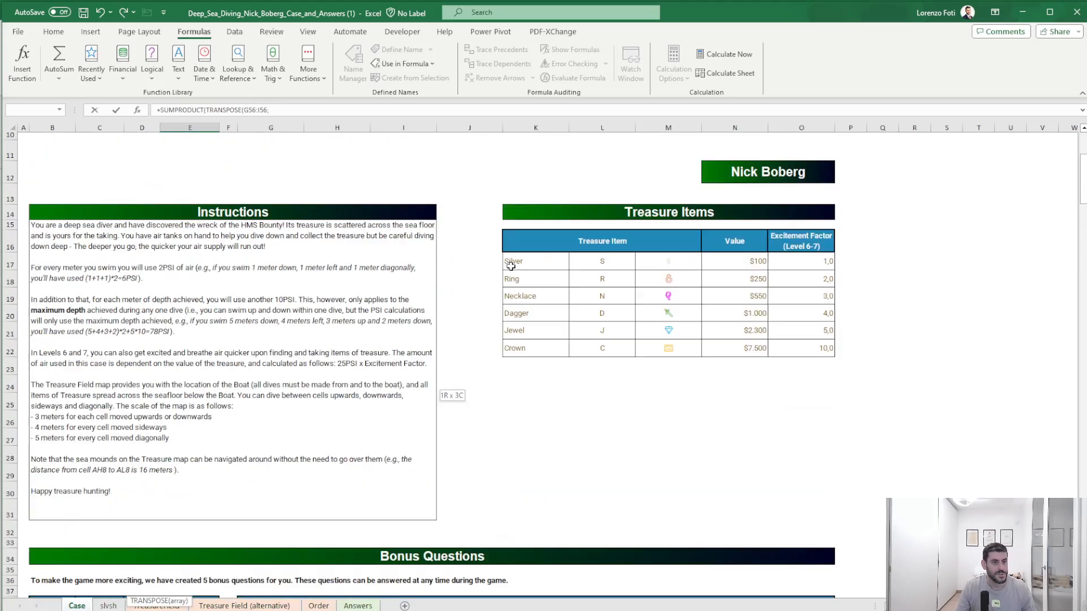
pyautogui.moveTo(727, 294); pyautogui.dragTo(730, 328)
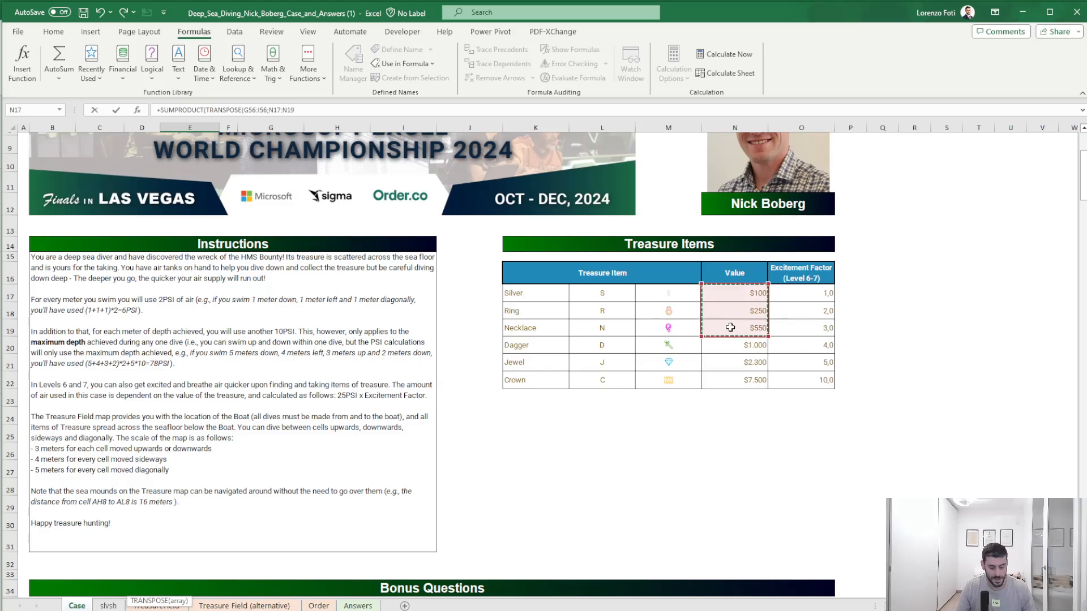
pyautogui.press('F4')
pyautogui.write('))')
pyautogui.press('Return')
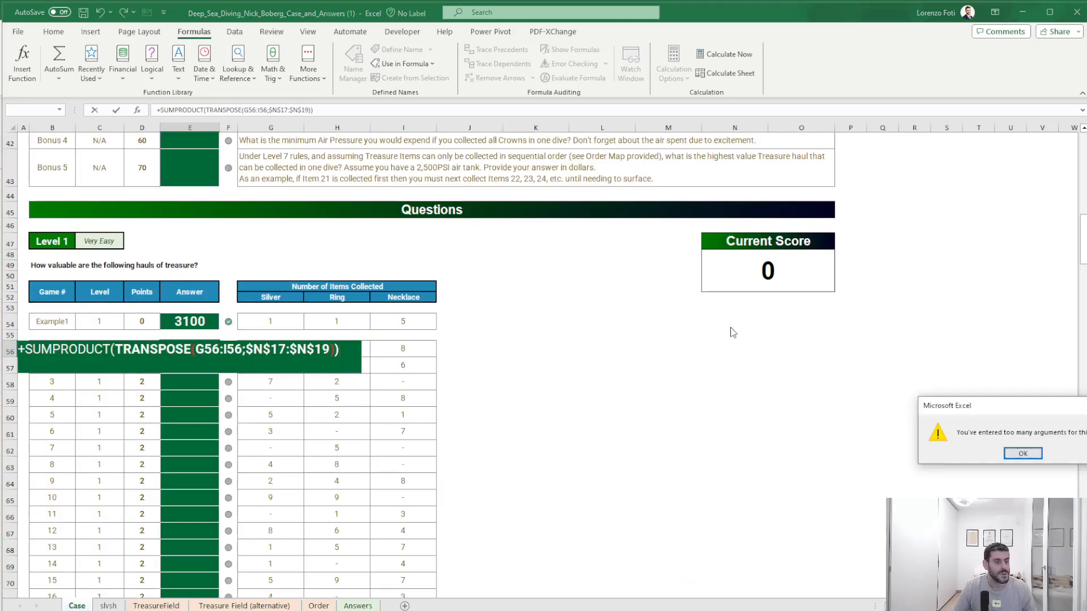
# - Correct the E56 formula to +SUMPRODUCT(TRANSPOSE(G56:I56);$N$17:$N$19) and enter it
pyautogui.press('Return')
pyautogui.press('Left')
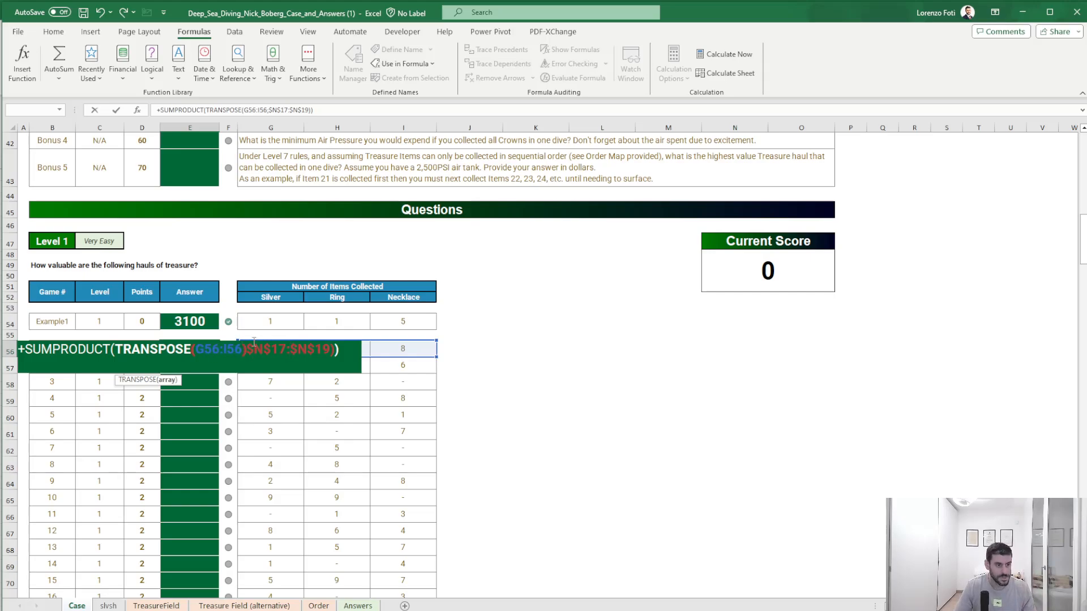
pyautogui.press('Return')
pyautogui.press('Return')
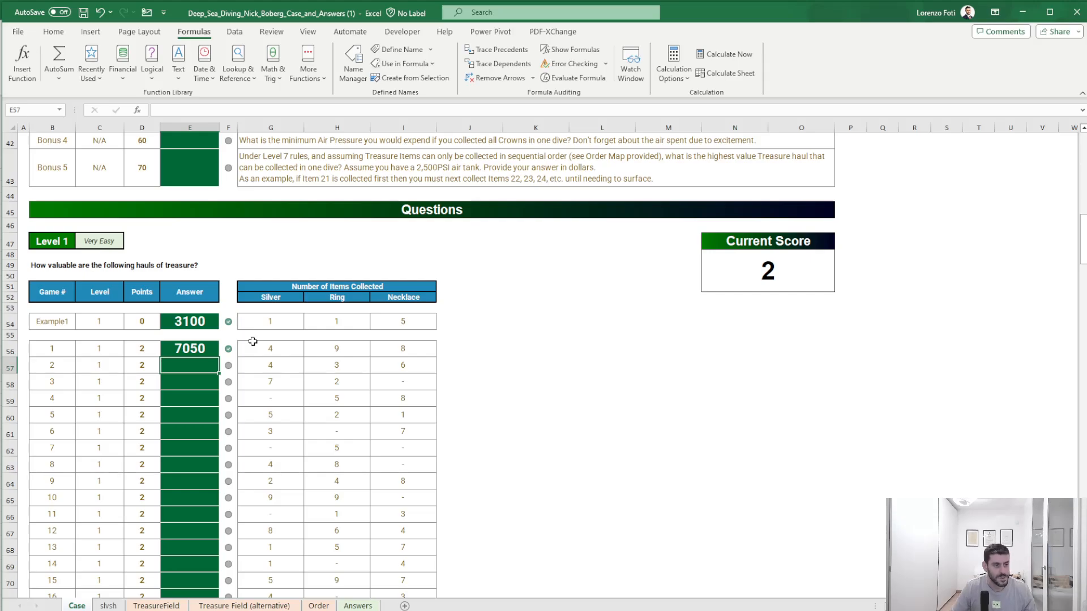
# - Copy the E56 formula to all Level 1 answer cells down to E75
pyautogui.press('Up')
pyautogui.hotkey('ctrl', 'c')
pyautogui.press('Left')
pyautogui.hotkey('ctrl', 'Down')
pyautogui.press('Right')
pyautogui.hotkey('ctrl', 'shift', 'Up')
pyautogui.hotkey('ctrl', 'v')
pyautogui.press('Escape')
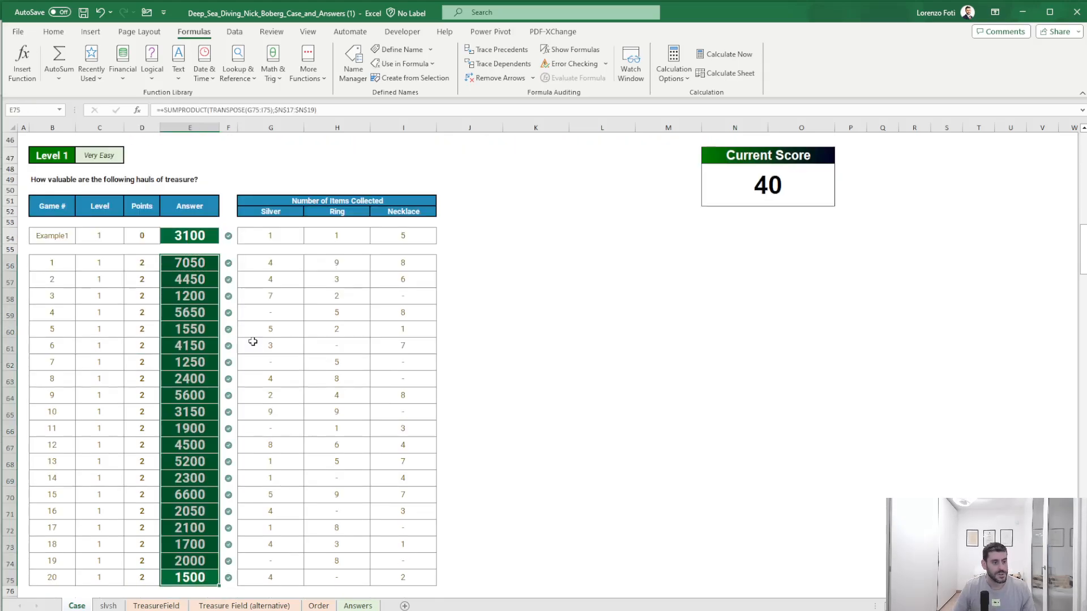
# - Name the treasure letter cells L17:L22 in the Treasure Items table "letts" for the Level 2 lookup
pyautogui.scroll(-11, 253, 342)
pyautogui.scroll(3, 252, 353)
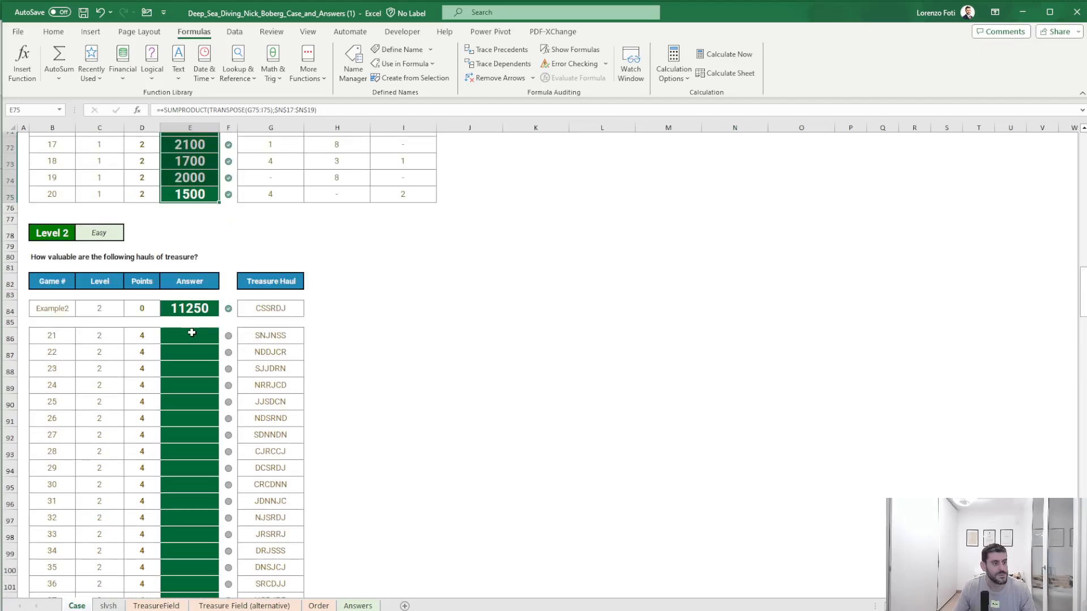
pyautogui.click(371, 340)
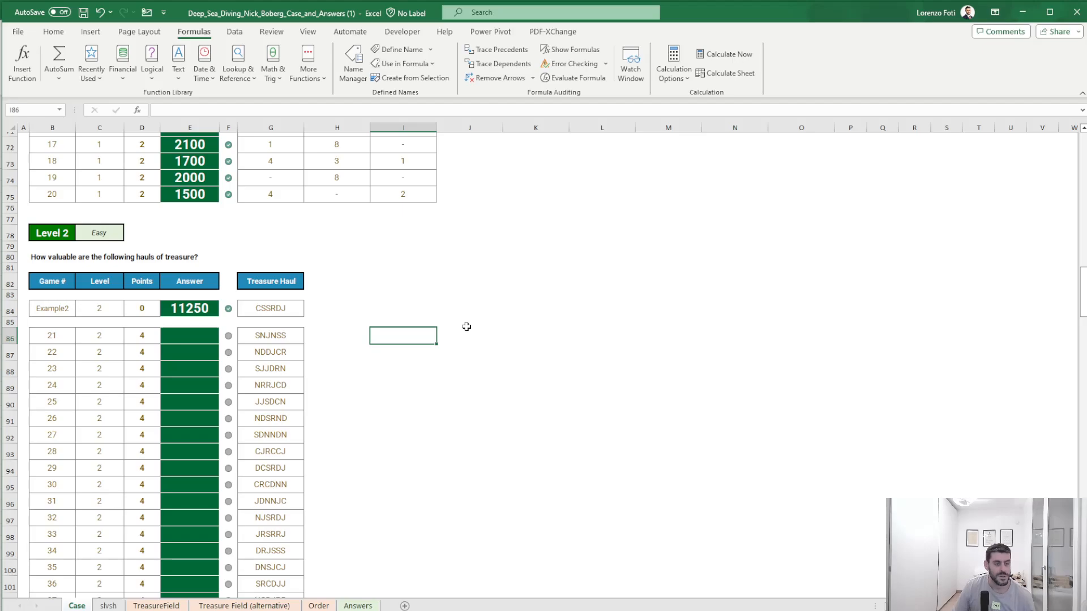
pyautogui.scroll(19, 467, 327)
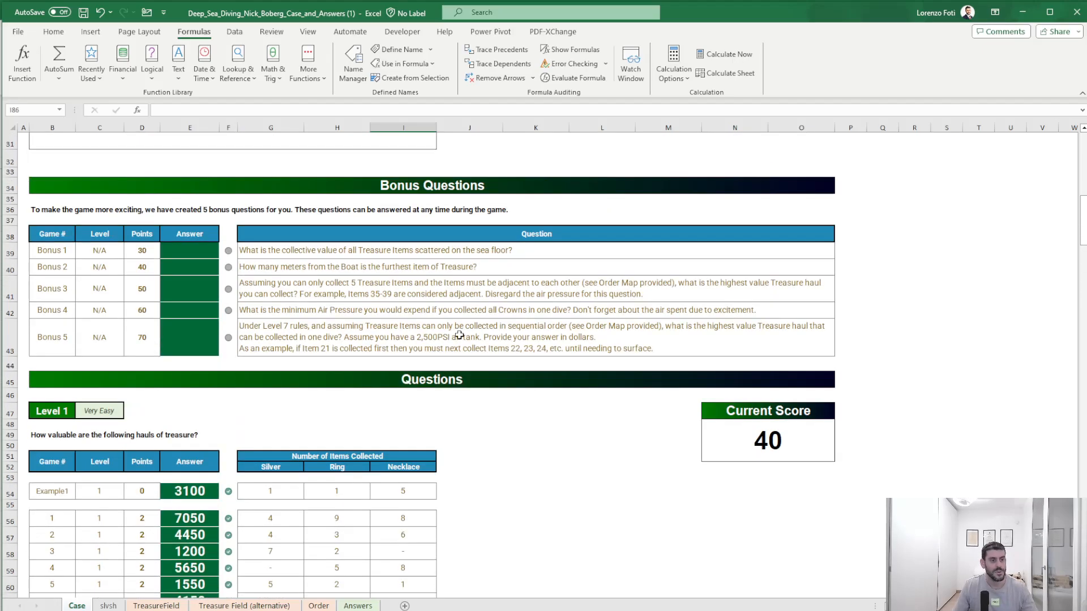
pyautogui.moveTo(617, 183); pyautogui.dragTo(601, 265)
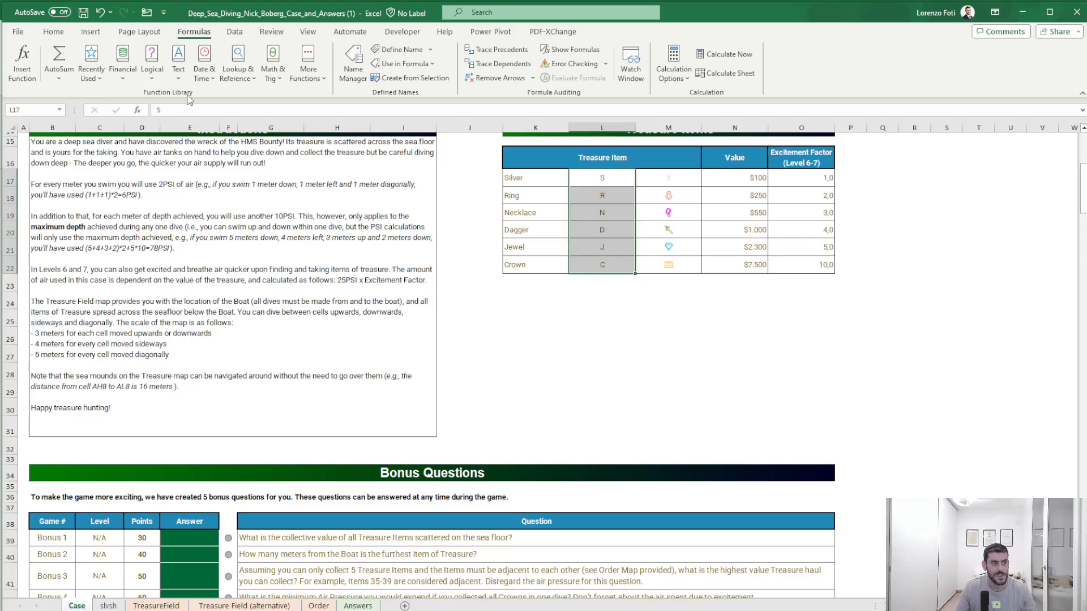
pyautogui.click(37, 107)
pyautogui.write('letts')
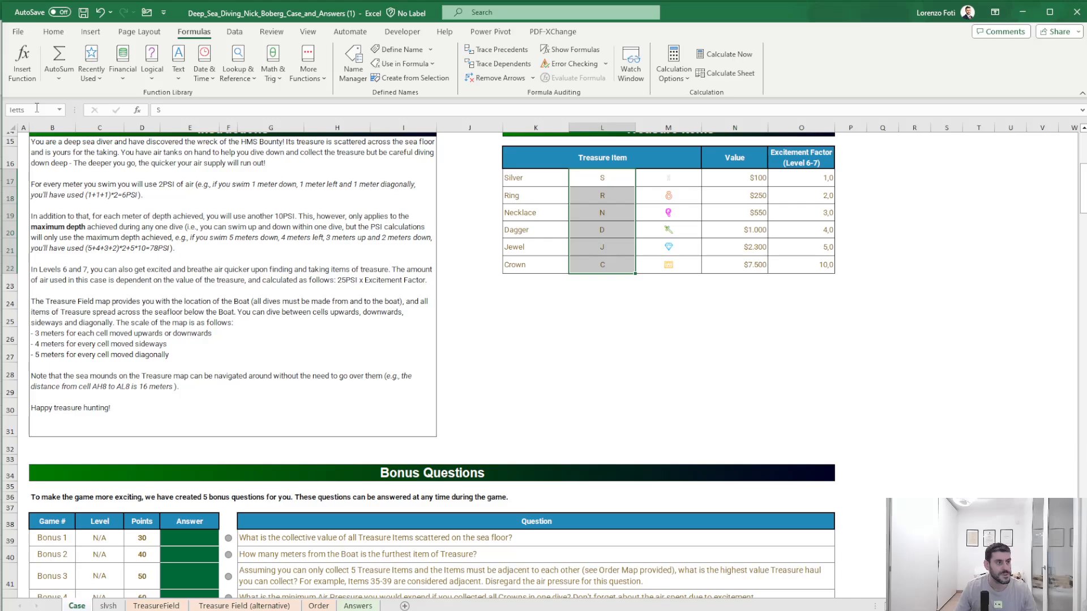
pyautogui.press('Return')
# - Begin the Level 2 game 21 answer in E86 as a SUM of an XLOOKUP with MID as its lookup value
pyautogui.scroll(-19, 197, 336)
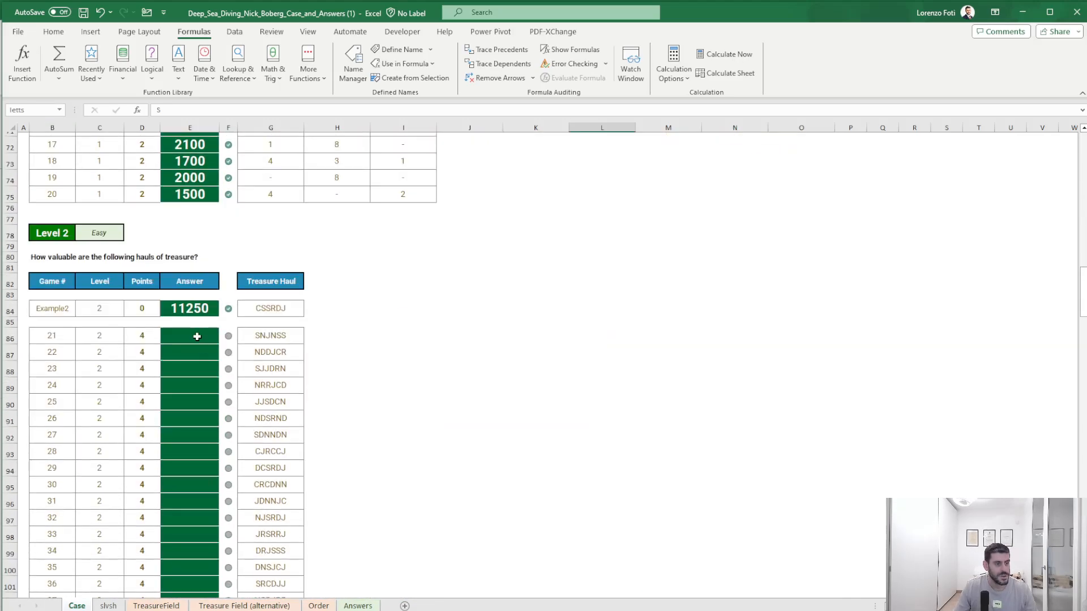
pyautogui.click(197, 336)
pyautogui.write('+sum(x')
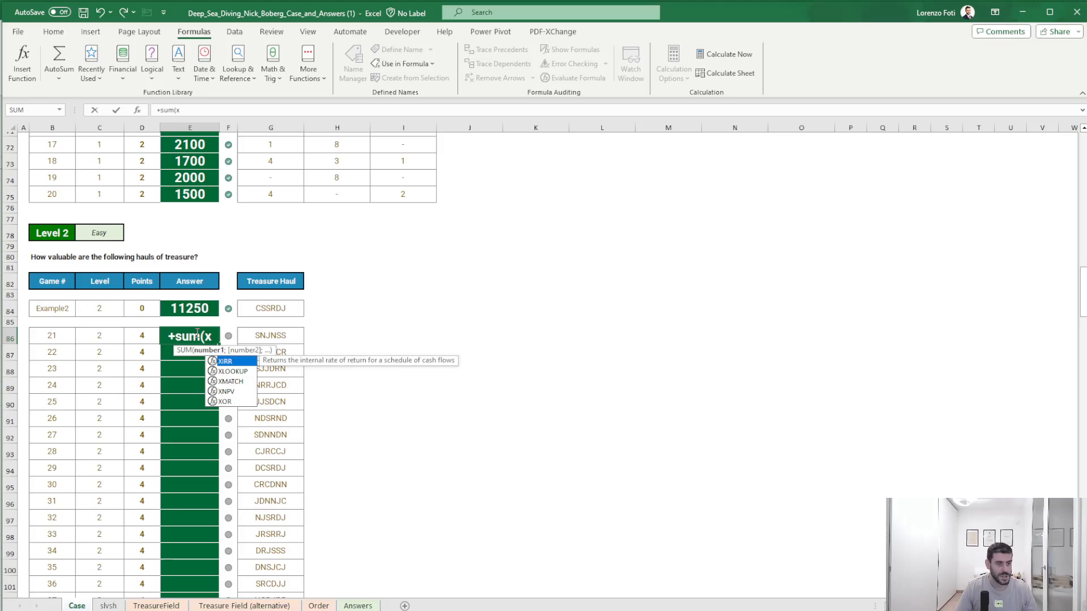
pyautogui.press('Down')
pyautogui.press('Tab')
pyautogui.write('mid(')
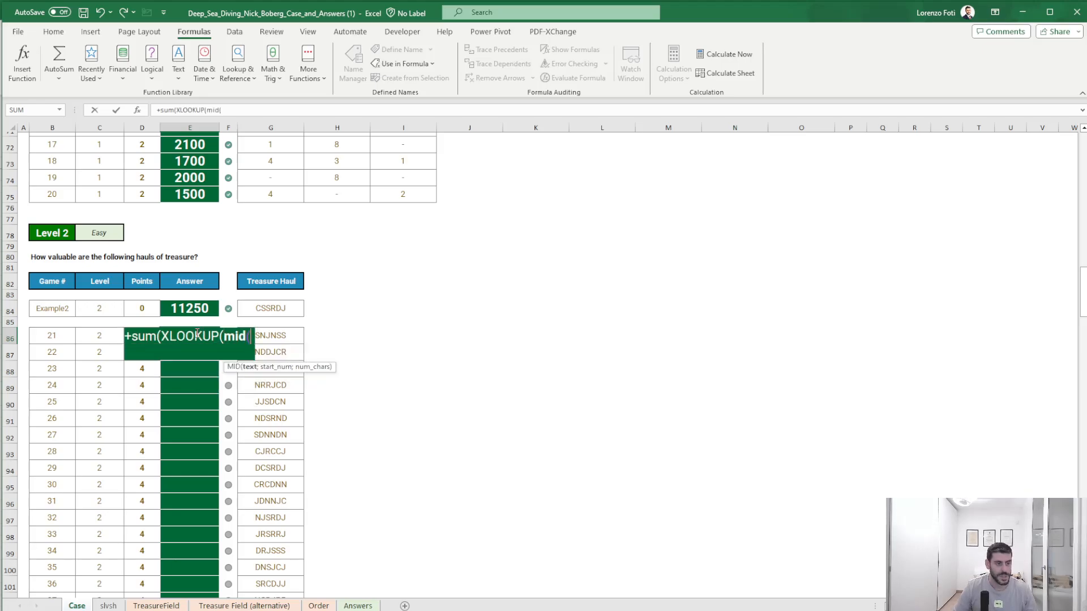
# - Split the treasure haul into single letters in the E86 formula with MID(G86;SEQUENCE(LEN(G86));1)
pyautogui.press('Right')
pyautogui.press('Right')
pyautogui.write(';seq')
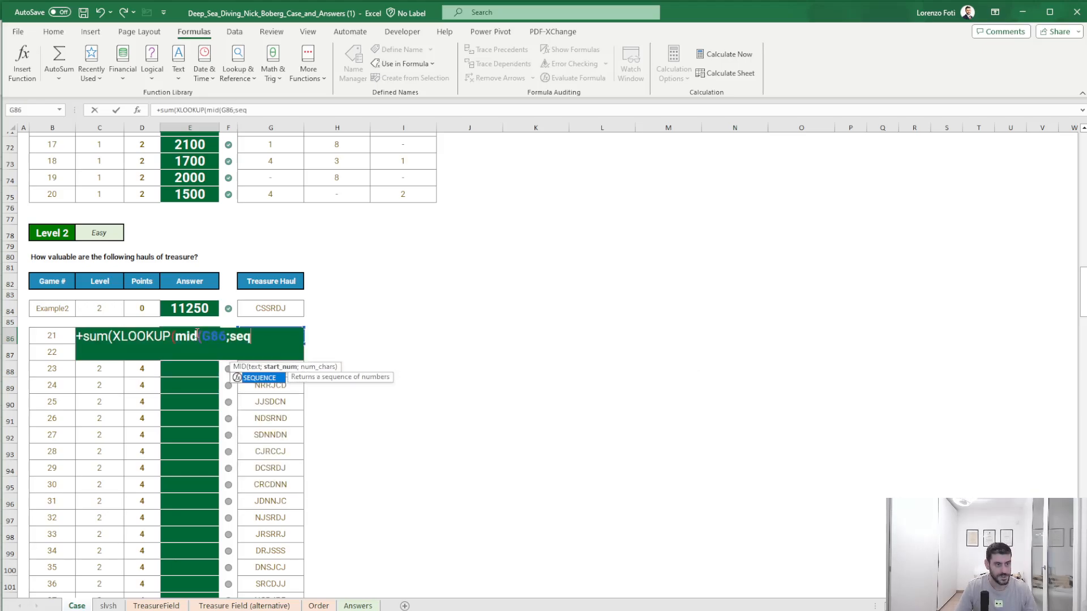
pyautogui.press('Tab')
pyautogui.write('len(')
pyautogui.press('Right')
pyautogui.press('Right')
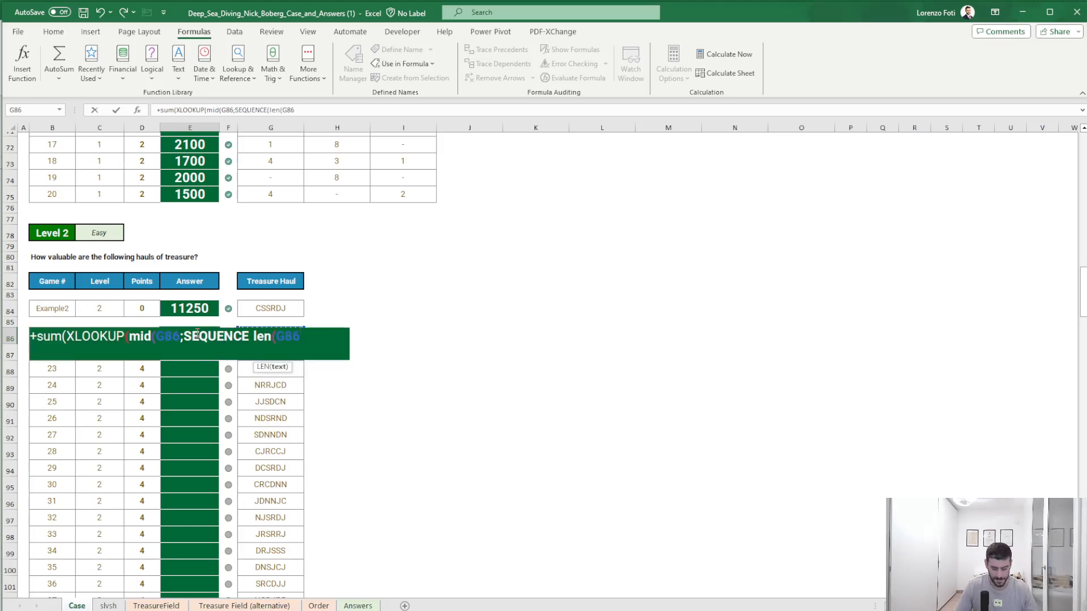
pyautogui.write('));1)')
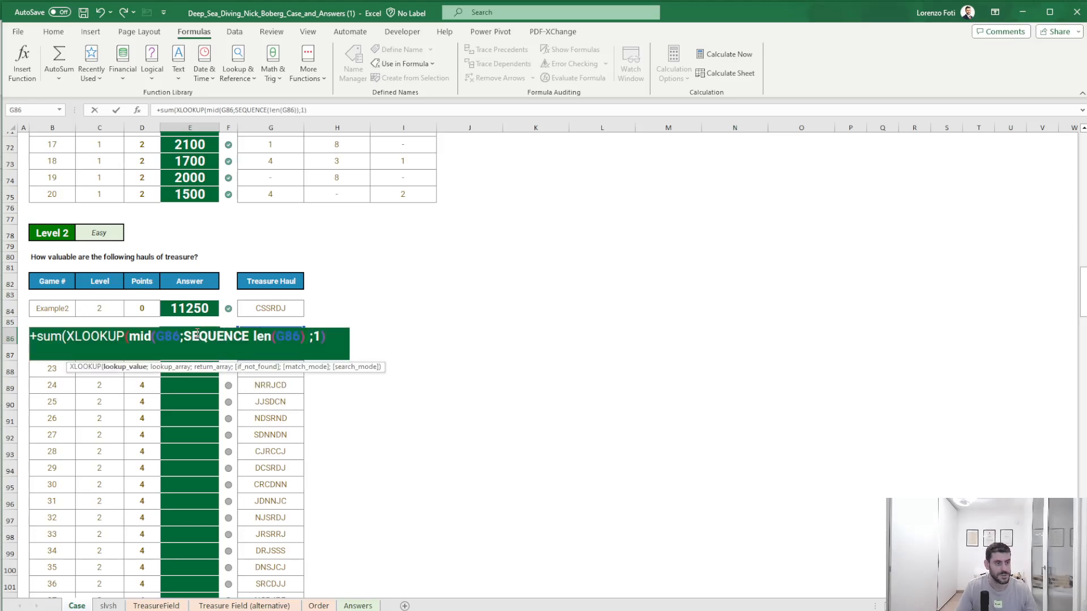
# - Complete the E86 formula with "letts" as the lookup array and "values" as the return array, and enter it
pyautogui.write(';let')
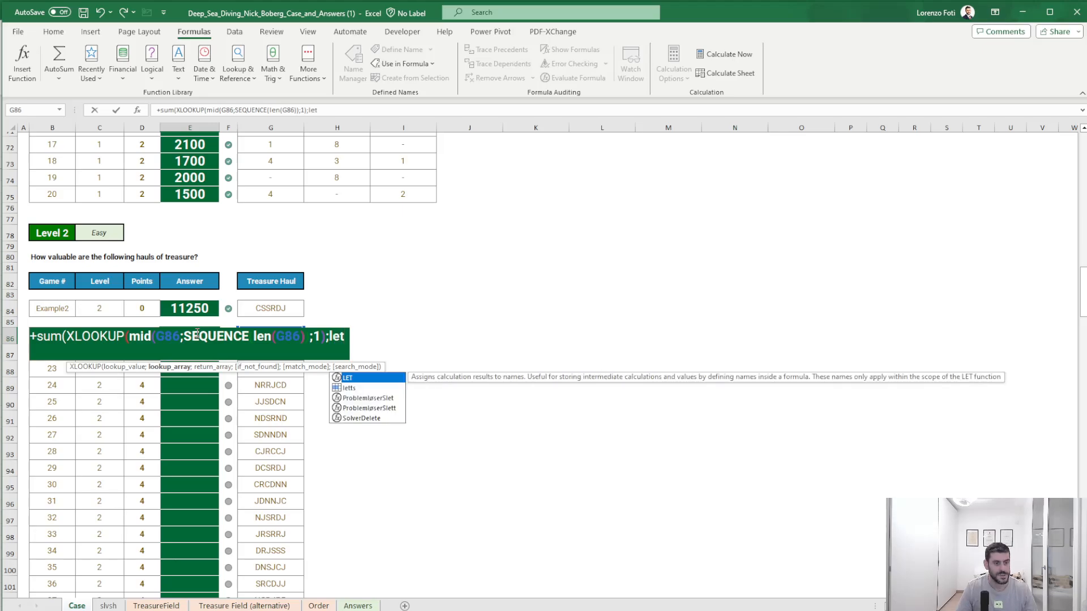
pyautogui.write('ts;val')
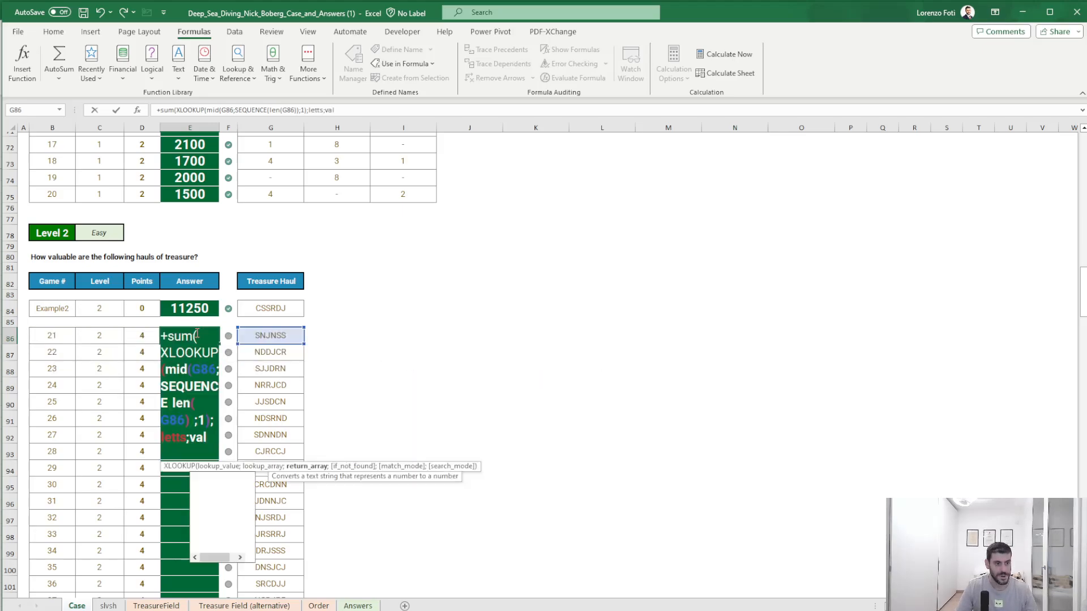
pyautogui.write('ues')
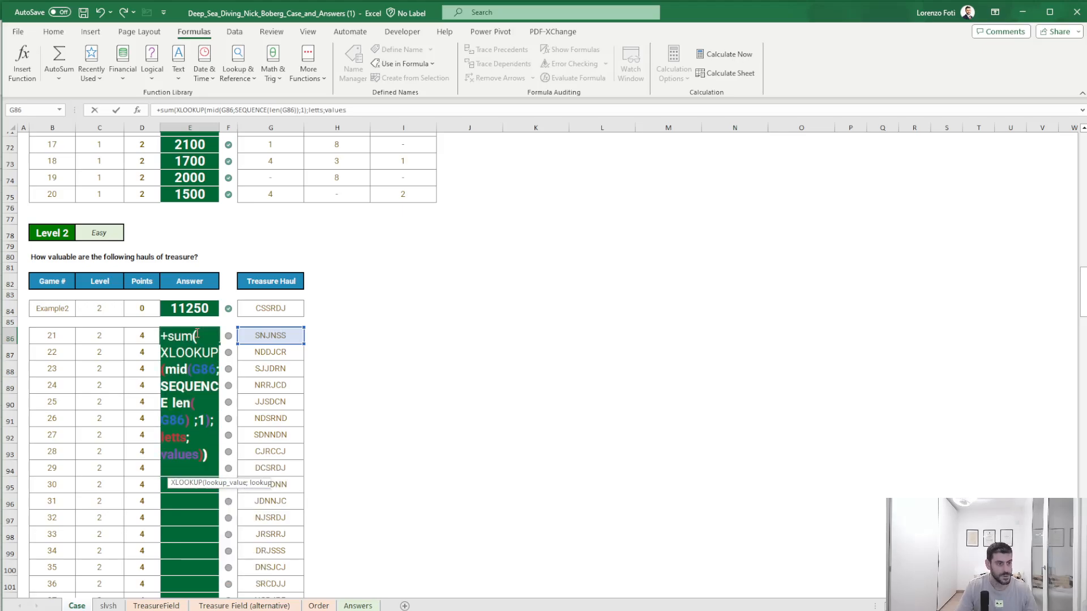
pyautogui.hotkey('ctrl', 'Return')
# - Copy the E86 formula to all Level 2 answer cells down to E105
pyautogui.hotkey('ctrl', 'c')
pyautogui.hotkey('ctrl', 'shift', 'Down')
pyautogui.hotkey('ctrl', 'v')
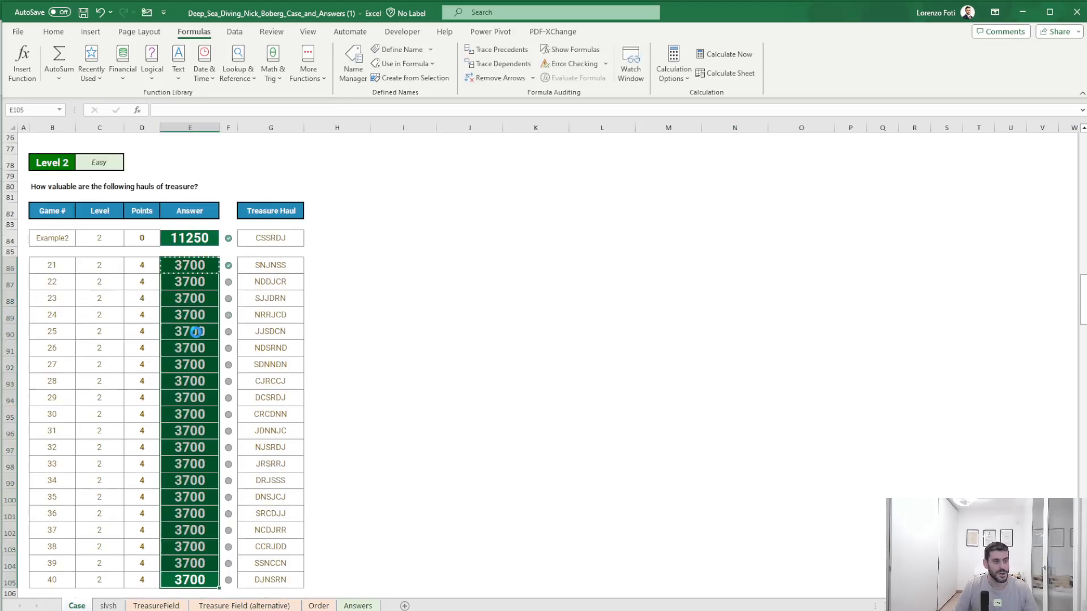
pyautogui.click(254, 245)
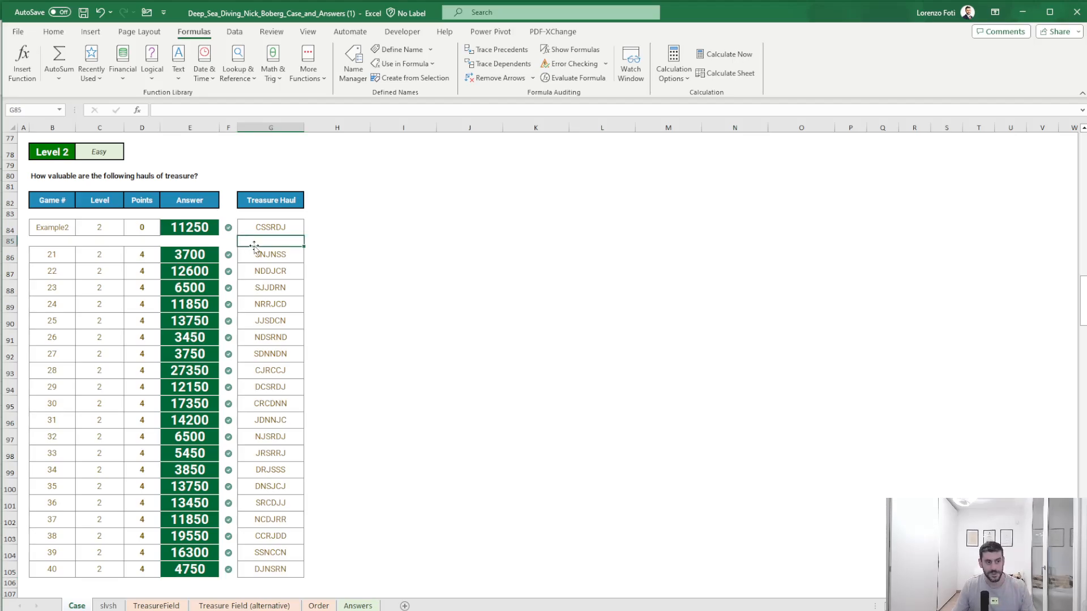
pyautogui.click(259, 254)
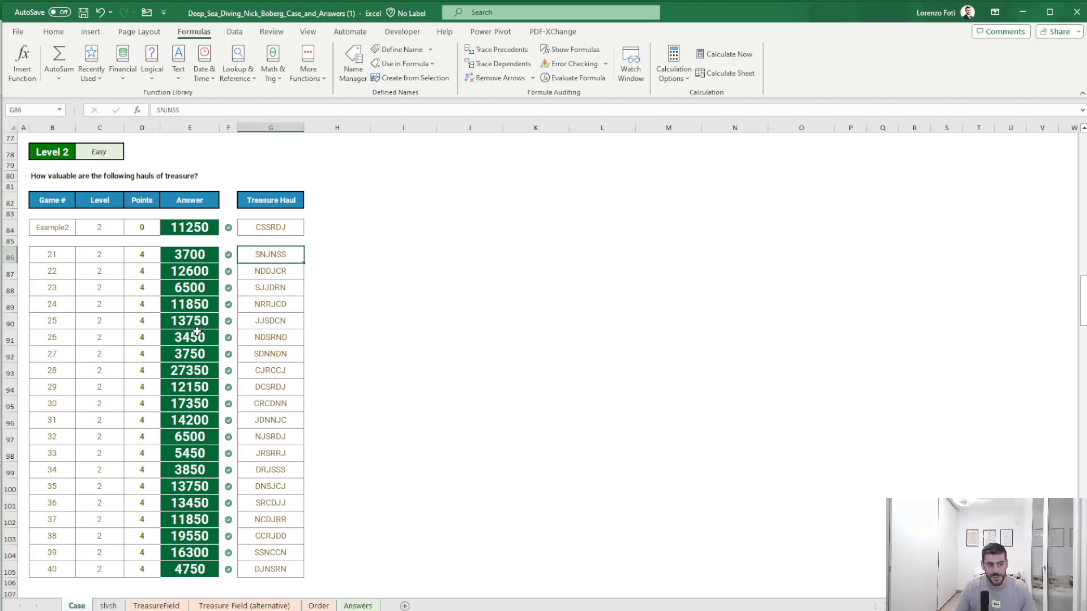
# - Read the Level 3 question and activate the LET/XLOOKUP text in G4 of the slvsh sheet as a formula with a leading "="
pyautogui.scroll(-6, 177, 359)
pyautogui.scroll(-5, 176, 360)
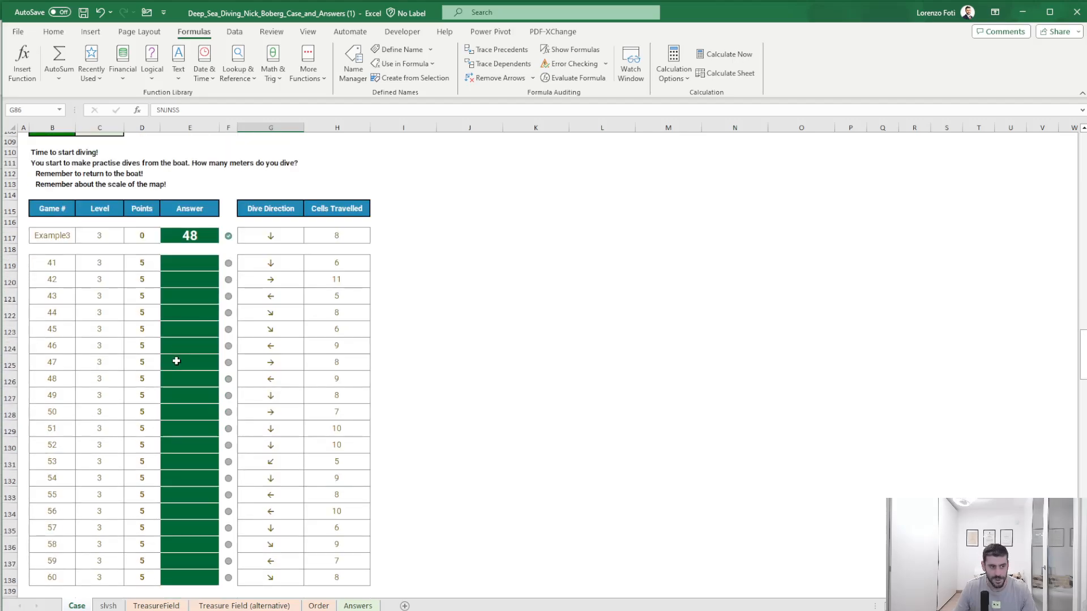
pyautogui.scroll(2, 205, 266)
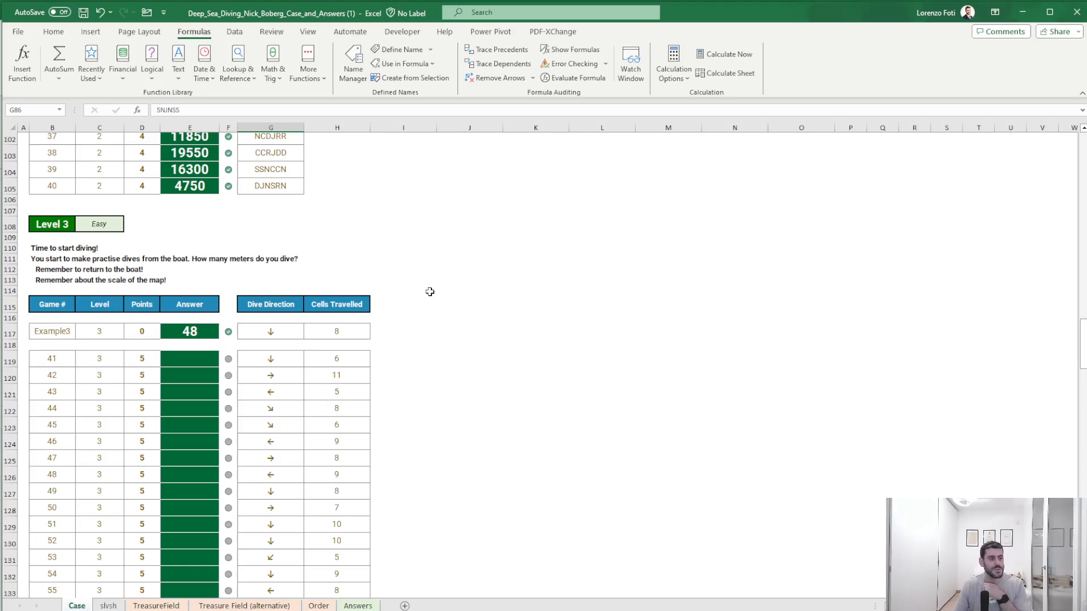
pyautogui.click(109, 606)
pyautogui.click(244, 175)
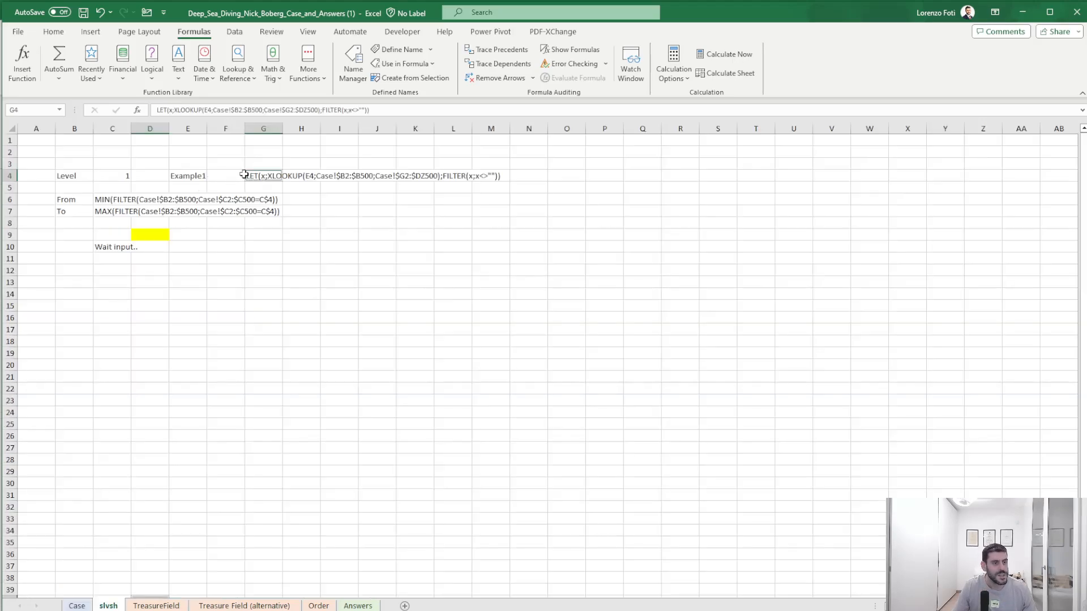
pyautogui.click(157, 110)
pyautogui.write('=')
pyautogui.press('Return')
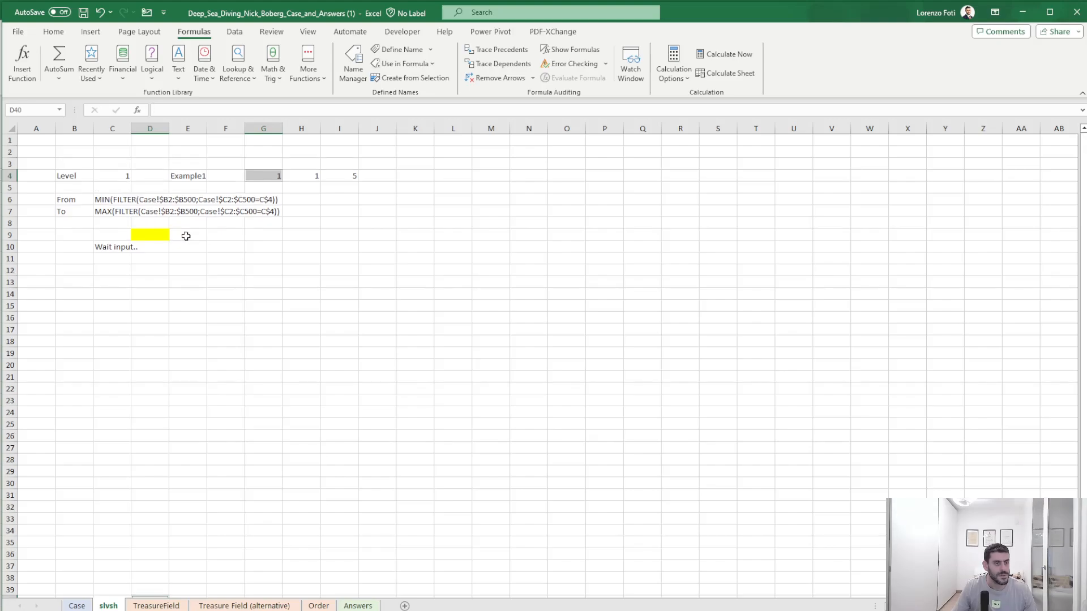
# - Turn the MIN(FILTER(...)) text in the From cell C6 into a working formula with a leading "+"
pyautogui.click(342, 327)
pyautogui.click(115, 201)
pyautogui.click(154, 110)
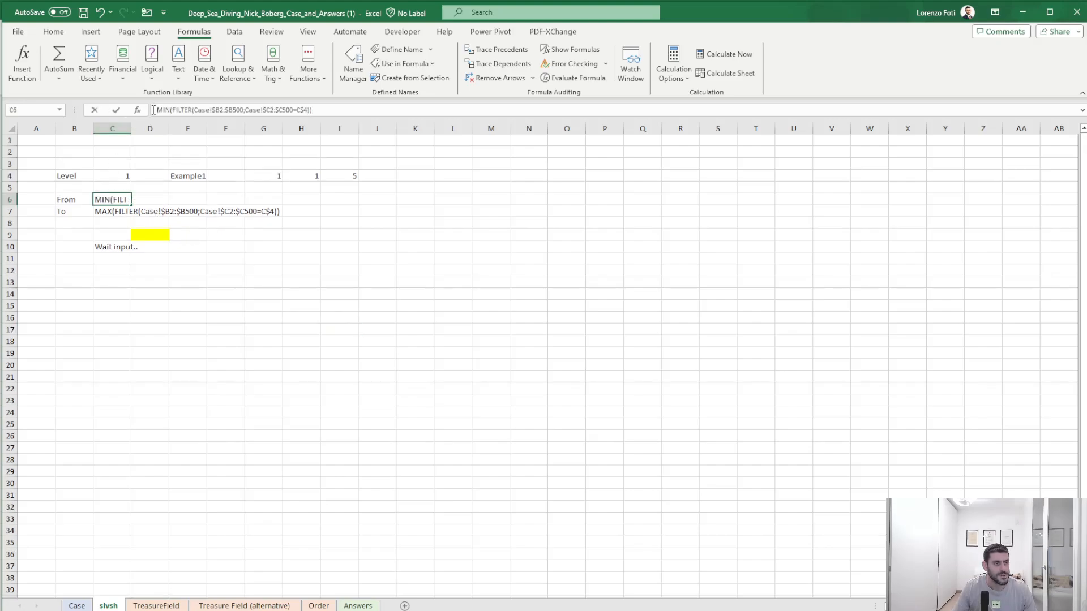
pyautogui.write('9')
pyautogui.press('BackSpace')
pyautogui.write('+')
pyautogui.press('Return')
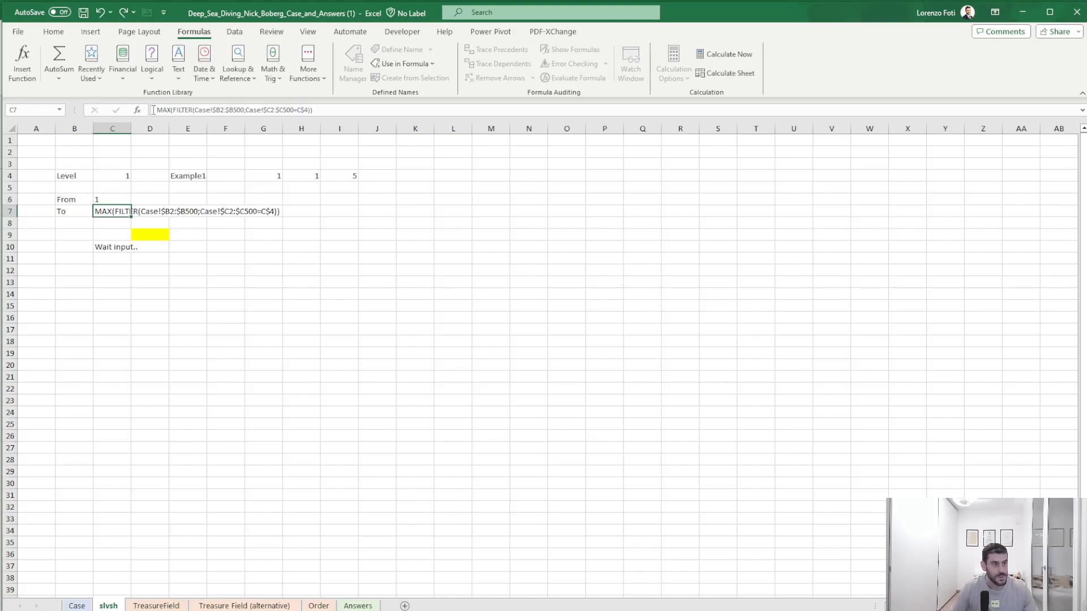
# - Turn the MAX(FILTER(...)) text in the To cell C7 into a working formula with a leading "+"
pyautogui.click(154, 110)
pyautogui.write('+')
pyautogui.press('Return')
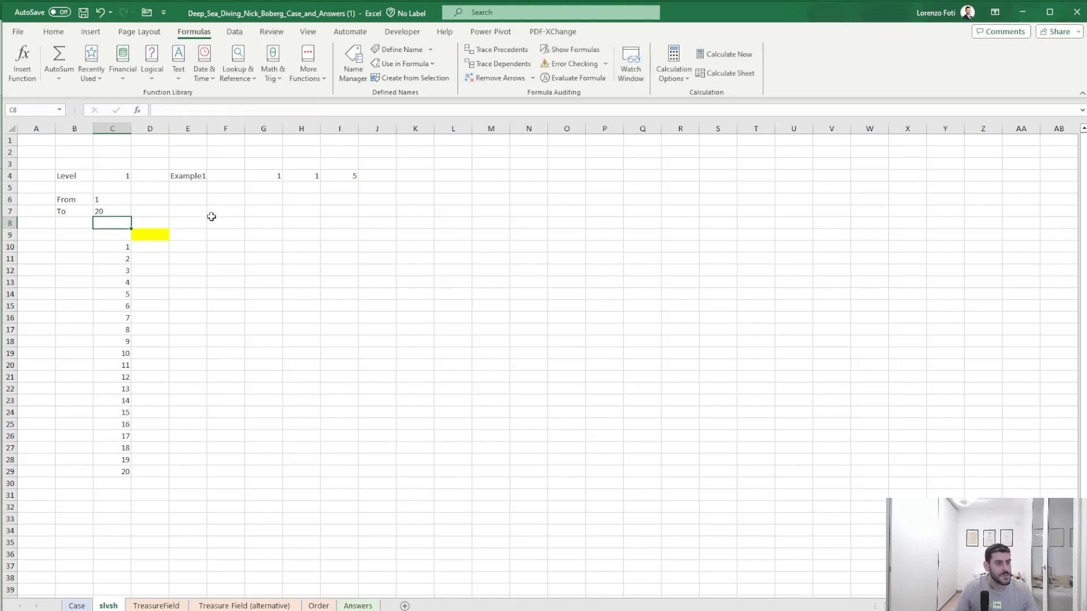
# - Set the level in C4 to 3 and the game name in E4 to Example3
pyautogui.click(121, 178)
pyautogui.write('3')
pyautogui.click(160, 196)
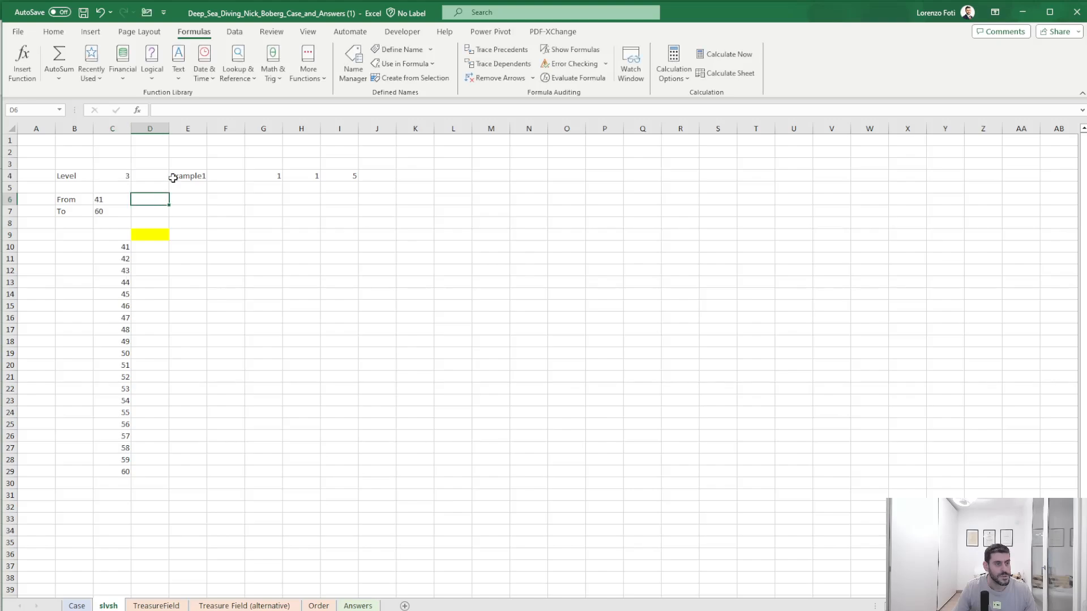
pyautogui.click(179, 174)
pyautogui.write('Example3')
pyautogui.press('Return')
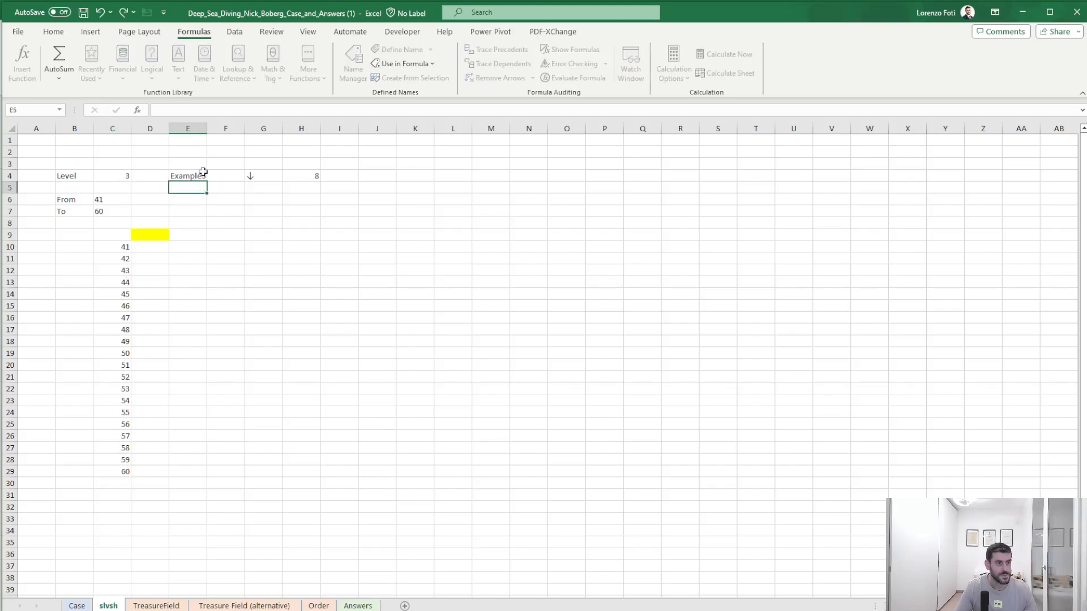
# - In G11 of slvsh, list the distinct Level 3 dive directions from the Case sheet with a UNIQUE formula
pyautogui.click(272, 261)
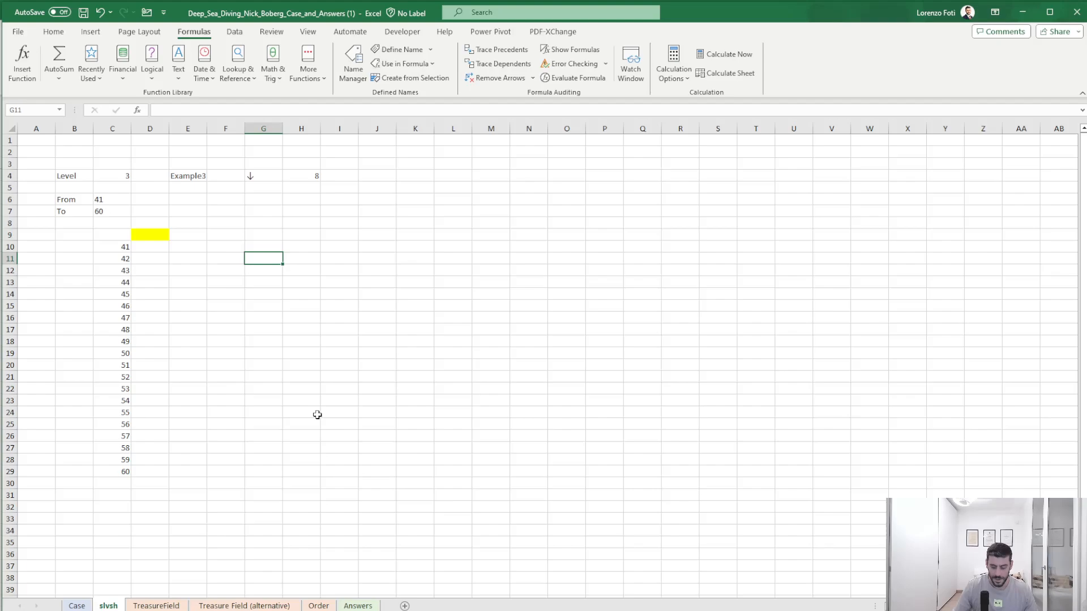
pyautogui.write('+uni')
pyautogui.press('Tab')
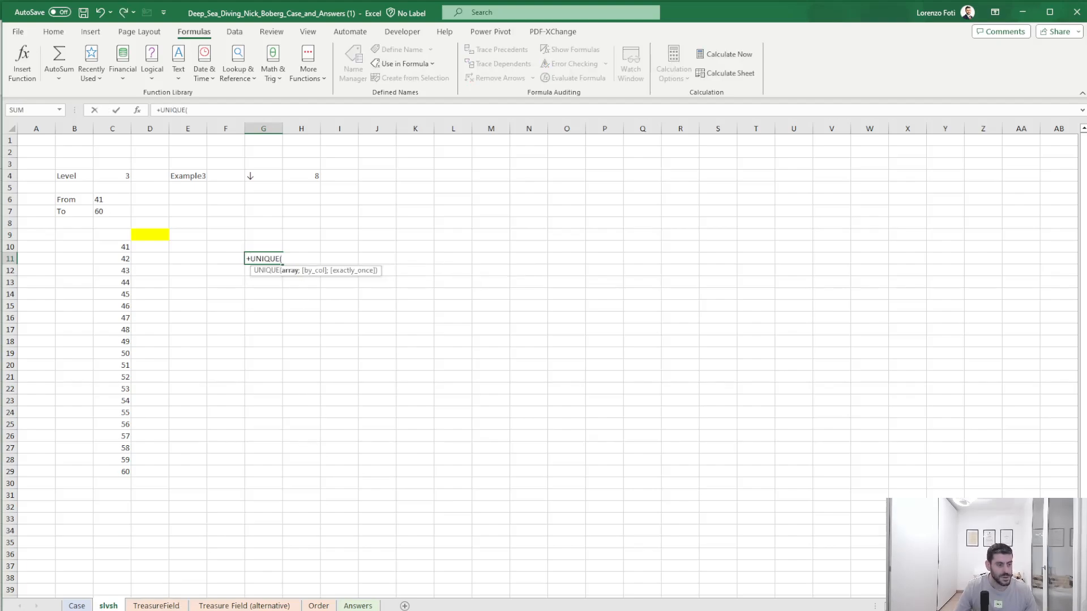
pyautogui.click(77, 605)
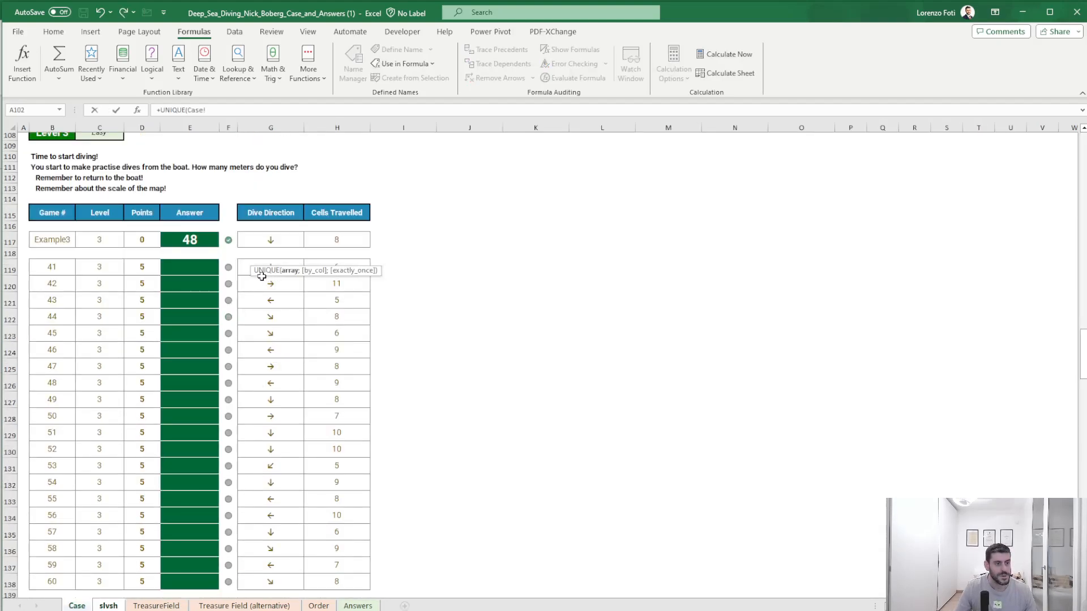
pyautogui.click(245, 272)
pyautogui.hotkey('ctrl', 'shift', 'Down')
pyautogui.press('Return')
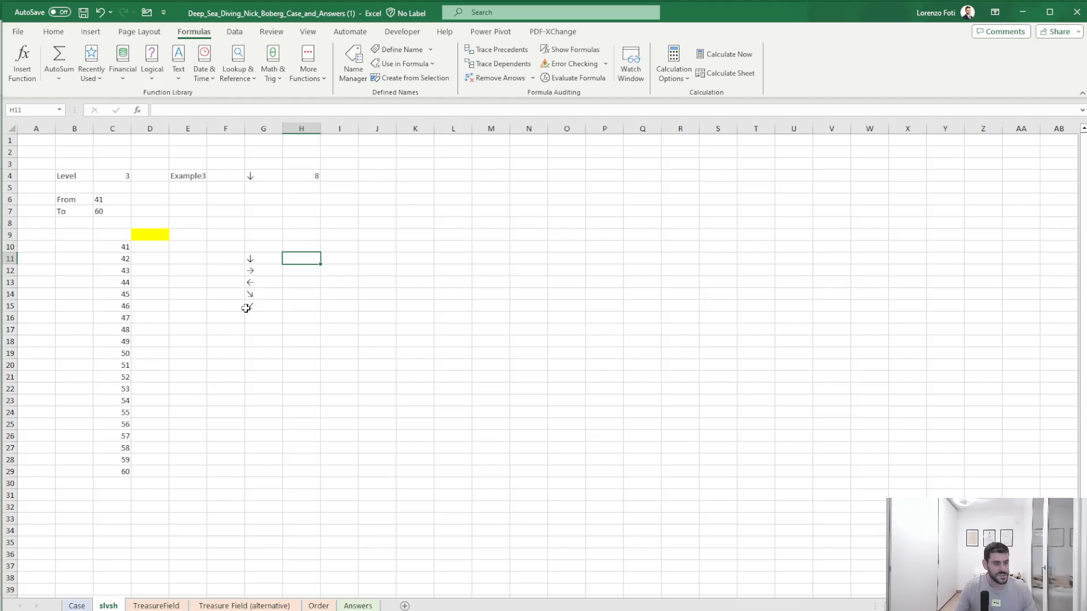
# - Check the map scale in the case instructions and enter the meters per cell 3, 4, 4, 5, 5 beside the direction arrows in H11:H15
pyautogui.click(76, 606)
pyautogui.scroll(15, 79, 535)
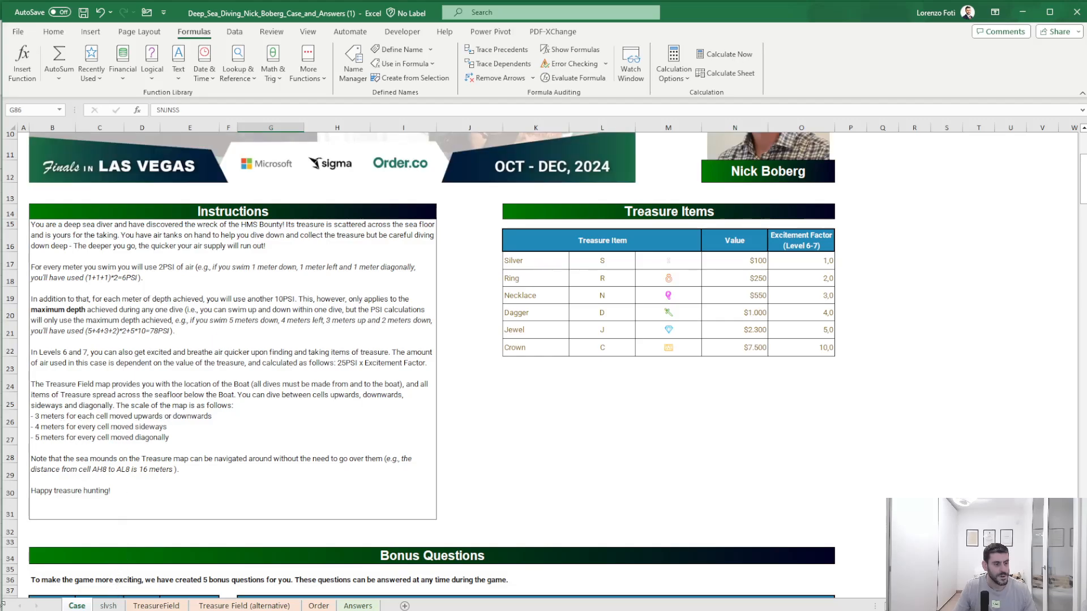
pyautogui.click(108, 605)
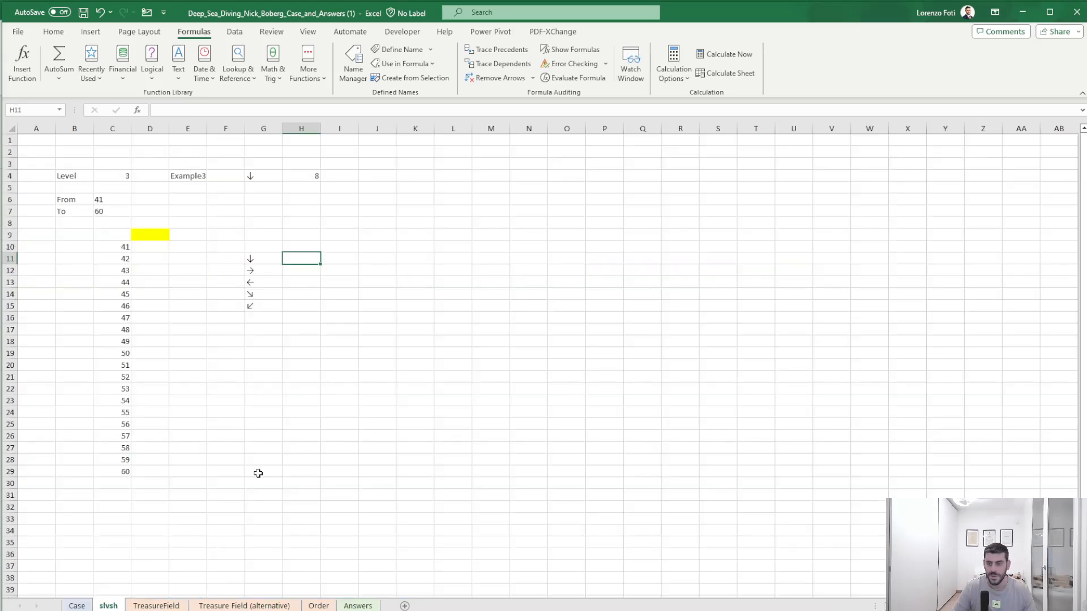
pyautogui.write('3')
pyautogui.press('Return')
pyautogui.write('4')
pyautogui.press('Return')
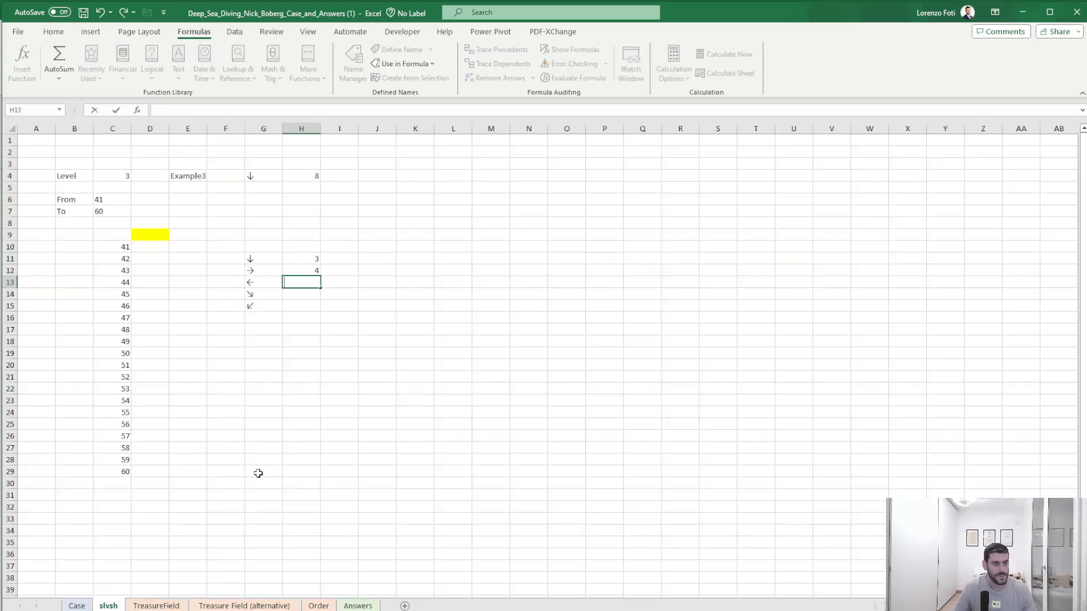
pyautogui.write('4')
pyautogui.press('Return')
pyautogui.write('5')
pyautogui.press('Return')
pyautogui.write('5')
pyautogui.press('Return')
# - Reference the cells travelled in H4 from K11 on the slvsh sheet
pyautogui.press('Up')
pyautogui.press('Up')
pyautogui.press('Up')
pyautogui.press('Up')
pyautogui.press('Up')
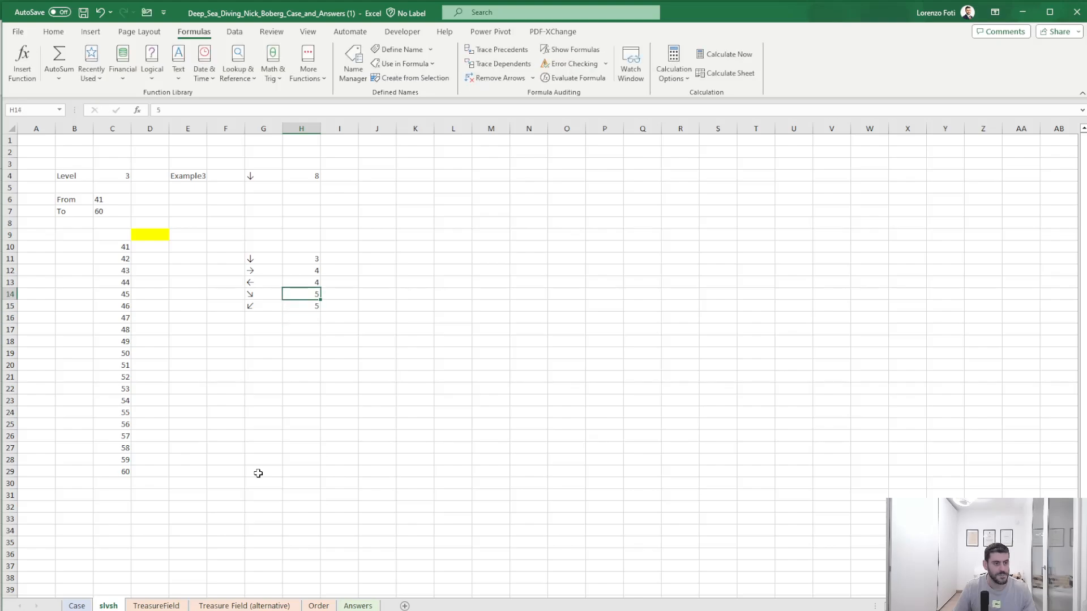
pyautogui.press('Right')
pyautogui.press('Right')
pyautogui.press('Right')
pyautogui.write('+')
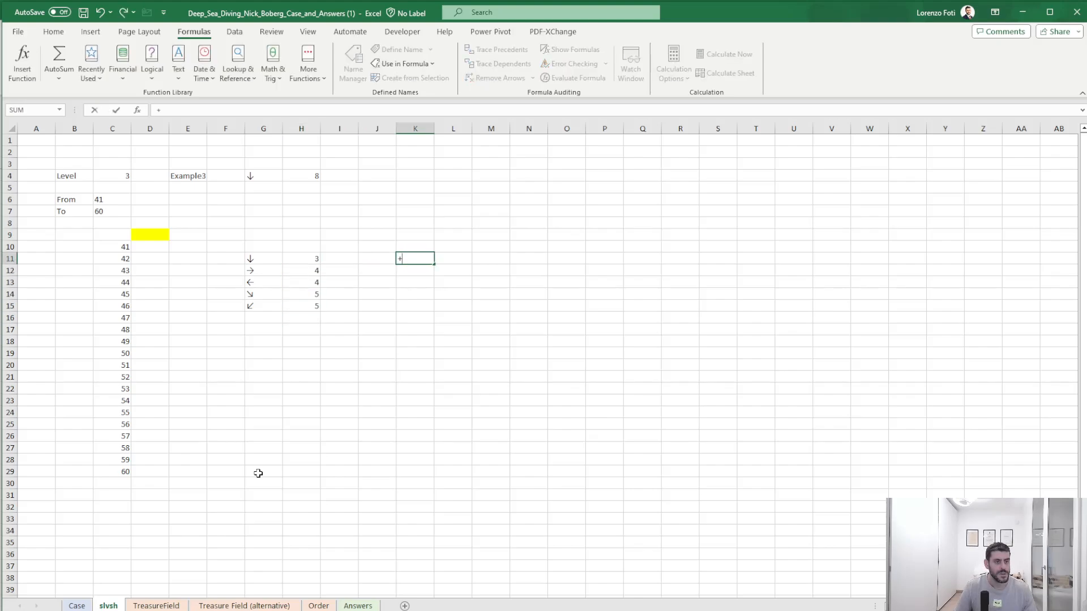
pyautogui.press('Escape')
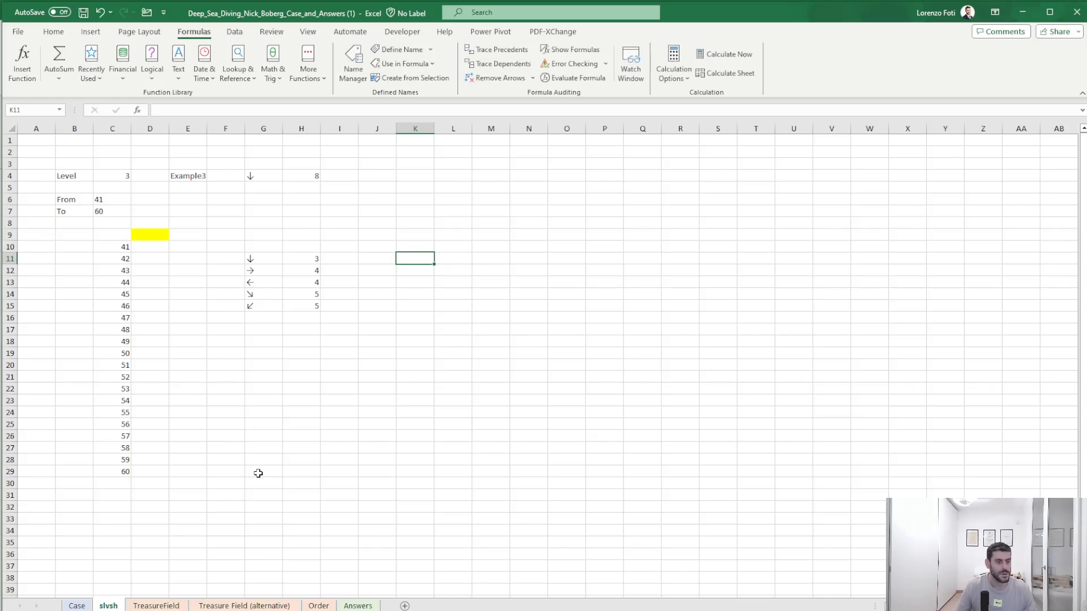
pyautogui.click(77, 605)
pyautogui.scroll(-20, 118, 560)
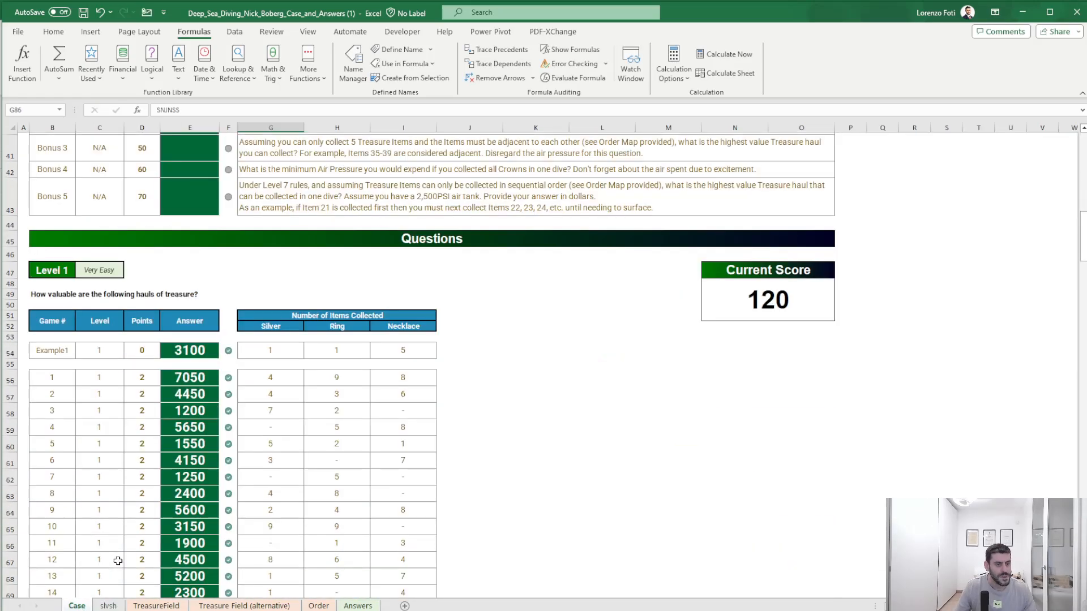
pyautogui.click(108, 605)
pyautogui.write('+')
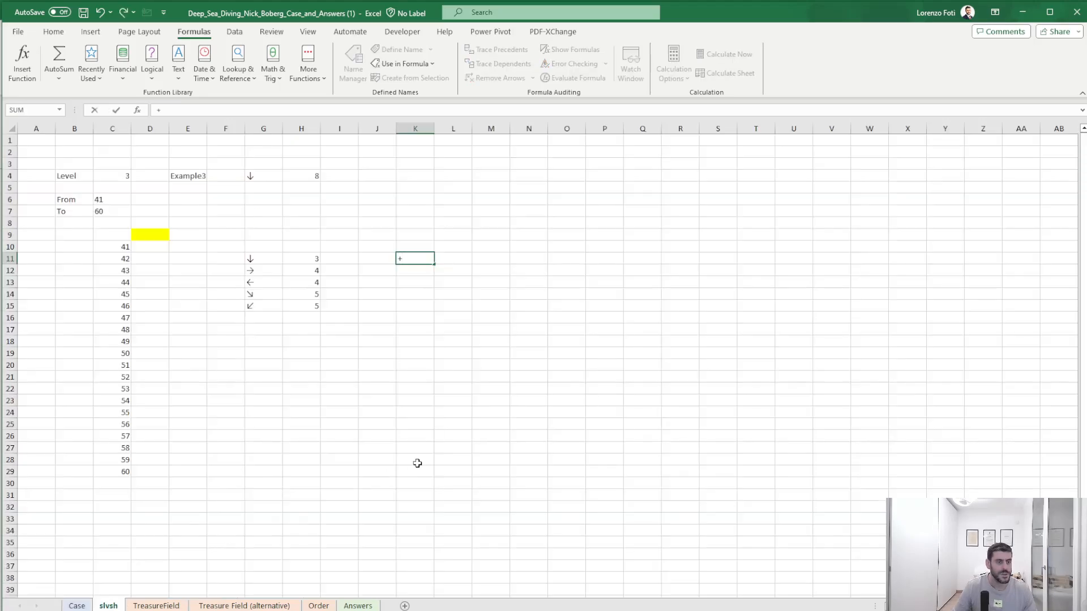
pyautogui.press('Left')
pyautogui.press('Left')
pyautogui.press('Left')
pyautogui.press('Up')
pyautogui.press('Up')
pyautogui.press('Up')
pyautogui.press('Up')
pyautogui.press('Up')
pyautogui.press('Up')
pyautogui.press('Up')
pyautogui.write(',')
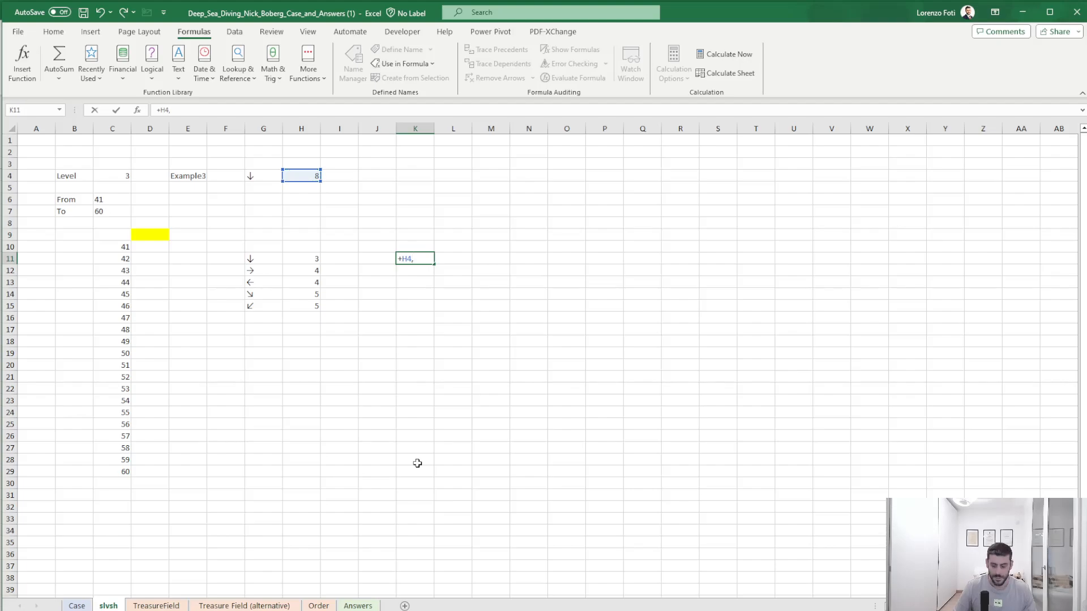
pyautogui.press('Tab')
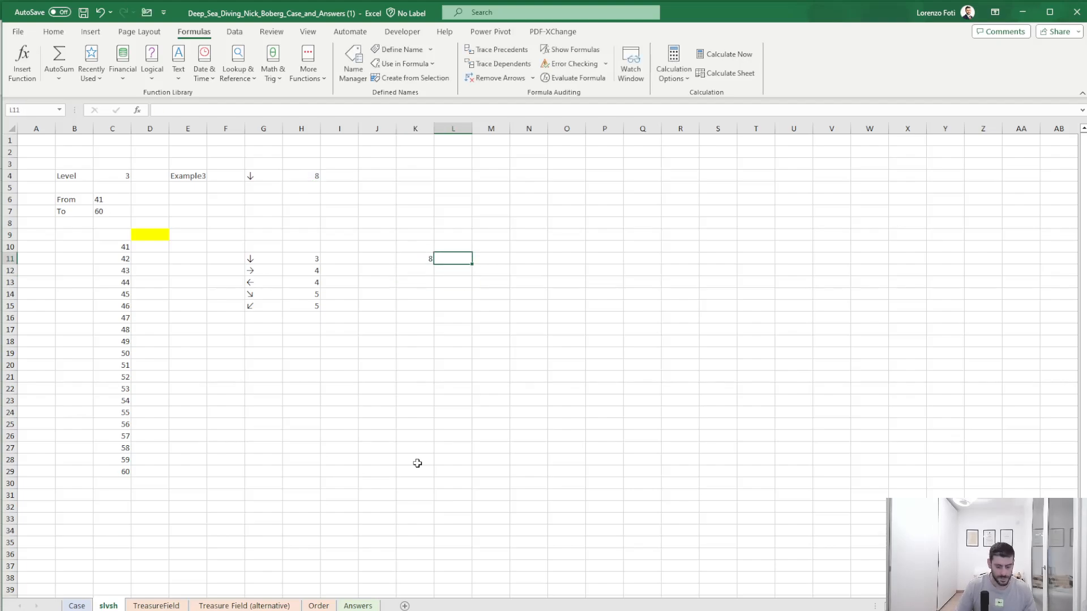
# - In L11, look up the meters for the direction in G4 with XLOOKUP, using G11# as lookup array and H11:H15 as return array
pyautogui.write('+xl')
pyautogui.press('Tab')
pyautogui.press('Left')
pyautogui.press('Left')
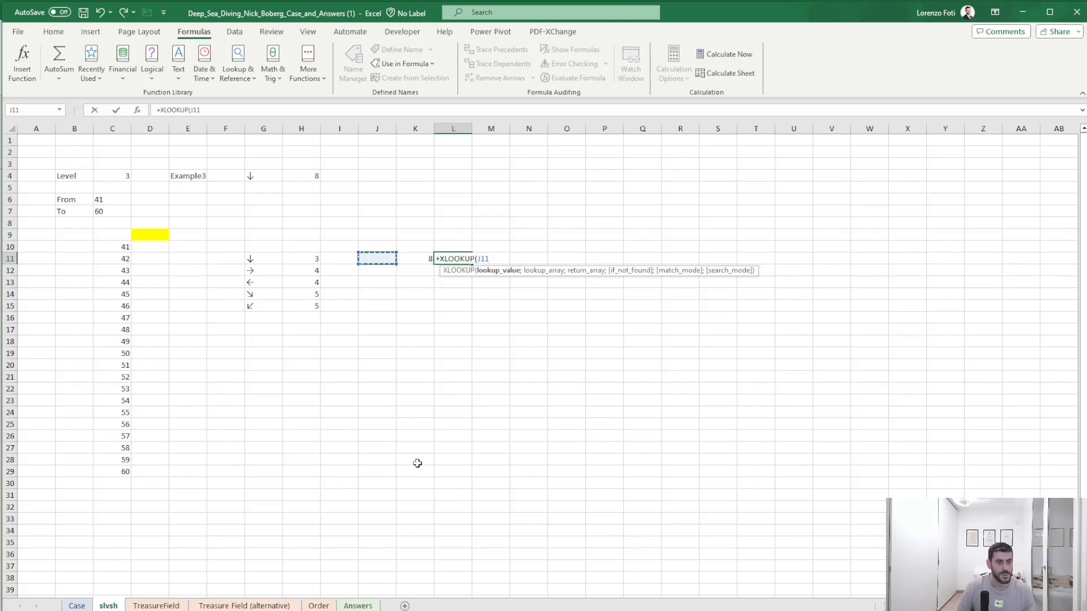
pyautogui.press('Left')
pyautogui.press('Left')
pyautogui.press('Left')
pyautogui.press('Up')
pyautogui.press('Up')
pyautogui.press('Up')
pyautogui.press('Up')
pyautogui.press('Up')
pyautogui.press('Up')
pyautogui.press('Up')
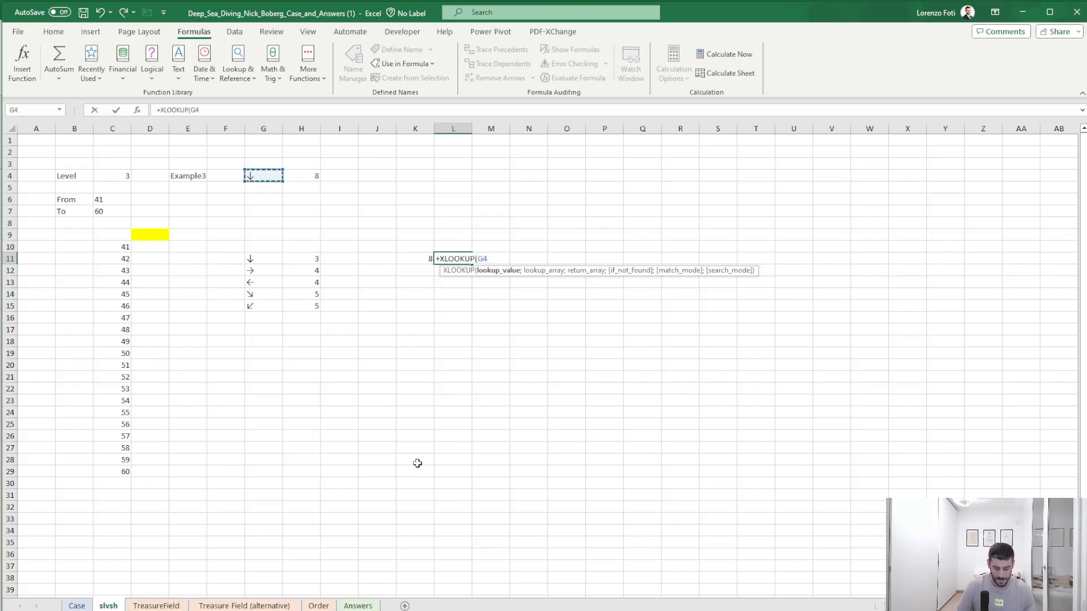
pyautogui.write(';')
pyautogui.press('Left')
pyautogui.press('Left')
pyautogui.press('Left')
pyautogui.press('Left')
pyautogui.press('Left')
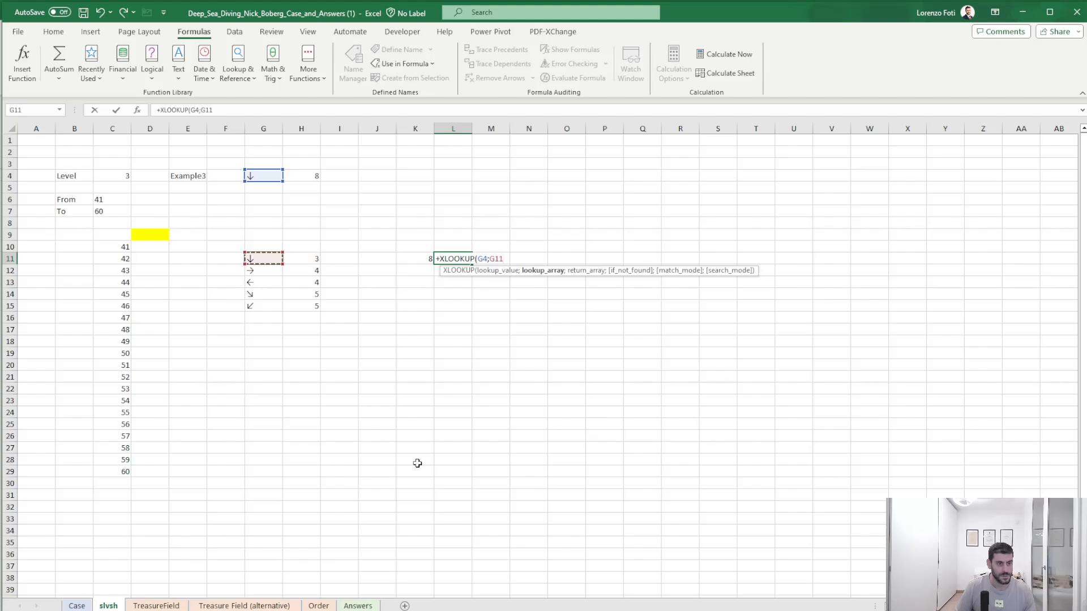
pyautogui.hotkey('ctrl', 'shift', 'Down')
pyautogui.write(';')
pyautogui.press('Left')
pyautogui.press('Left')
pyautogui.press('Left')
pyautogui.hotkey('ctrl', 'shift', 'Down')
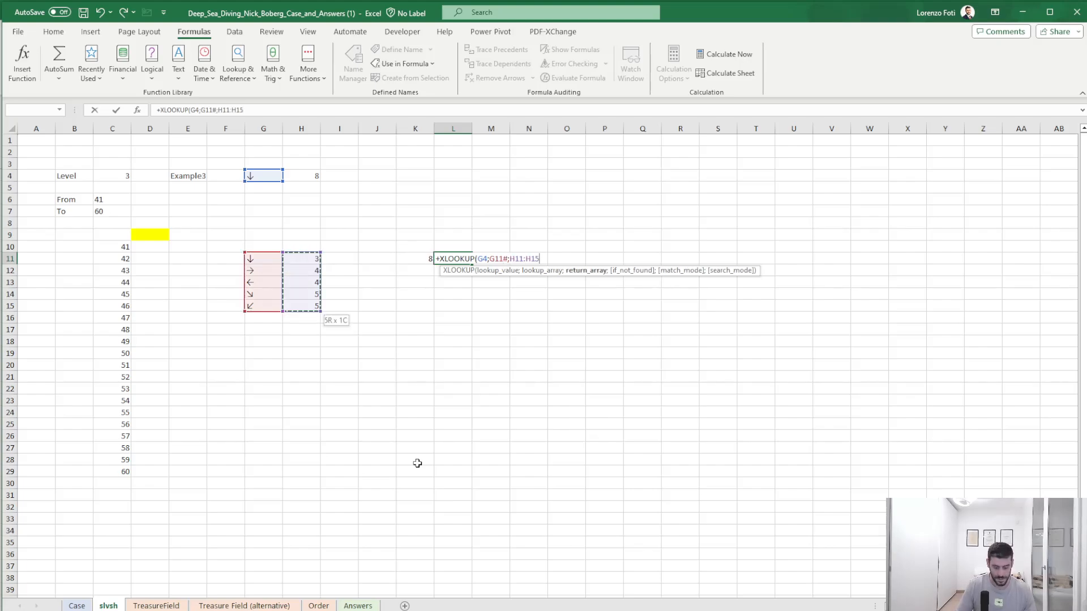
pyautogui.hotkey('ctrl', 'Return')
# - Calculate the dive distance in M11 as K11*L11, doubled to include the return to the boat
pyautogui.press('Right')
pyautogui.write('+')
pyautogui.press('Left')
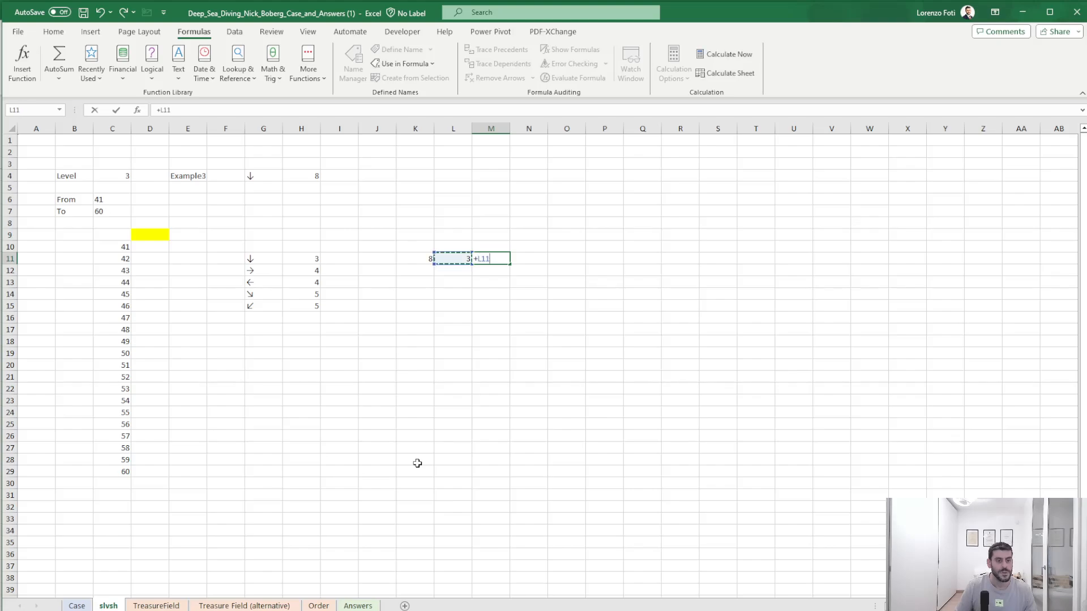
pyautogui.press('Left')
pyautogui.write('*')
pyautogui.press('Left')
pyautogui.hotkey('ctrl', 'Return')
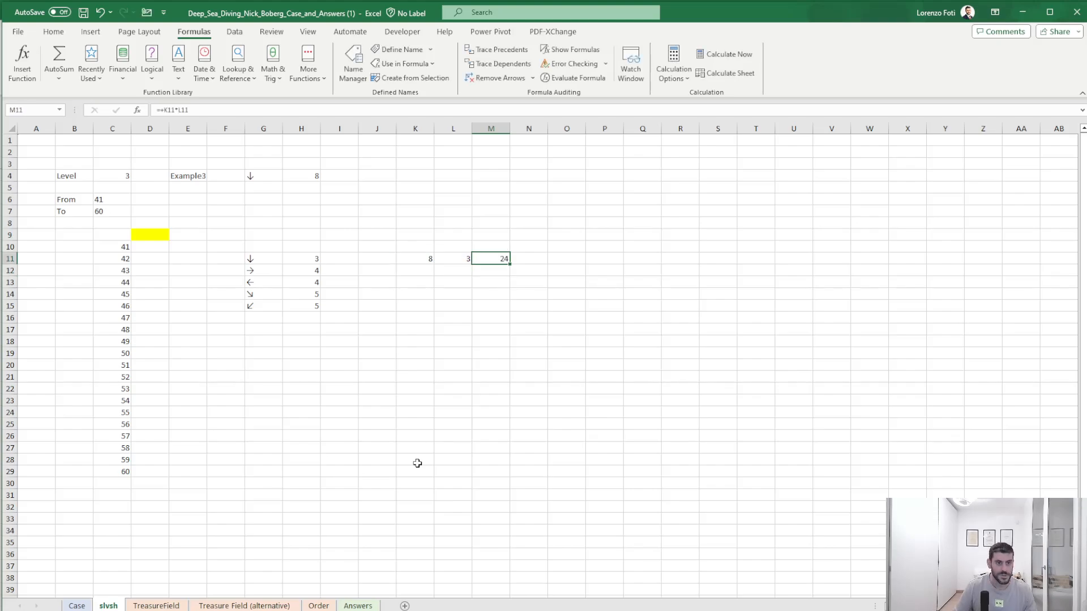
pyautogui.click(202, 109)
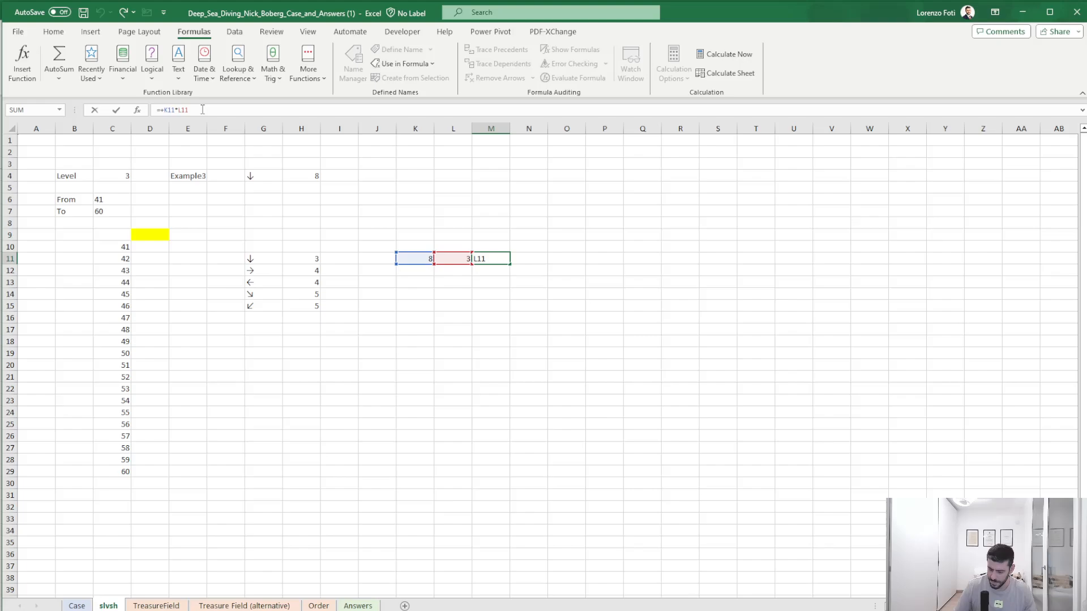
pyautogui.press('Return')
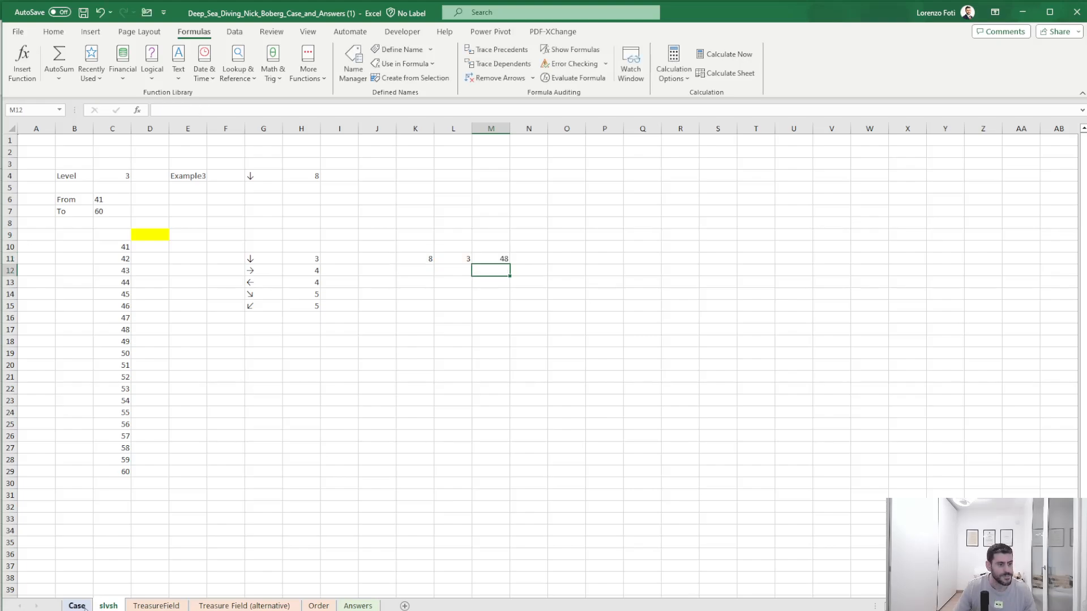
# - Link the yellow result cell D9 to the distance in M11
pyautogui.click(84, 606)
pyautogui.click(108, 606)
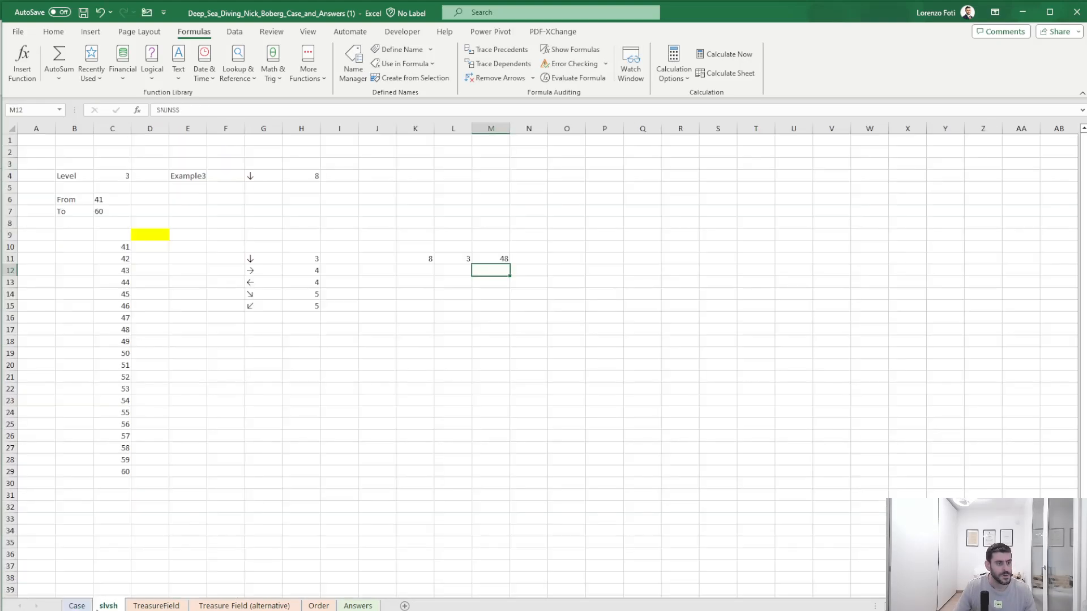
pyautogui.click(136, 234)
pyautogui.write('+')
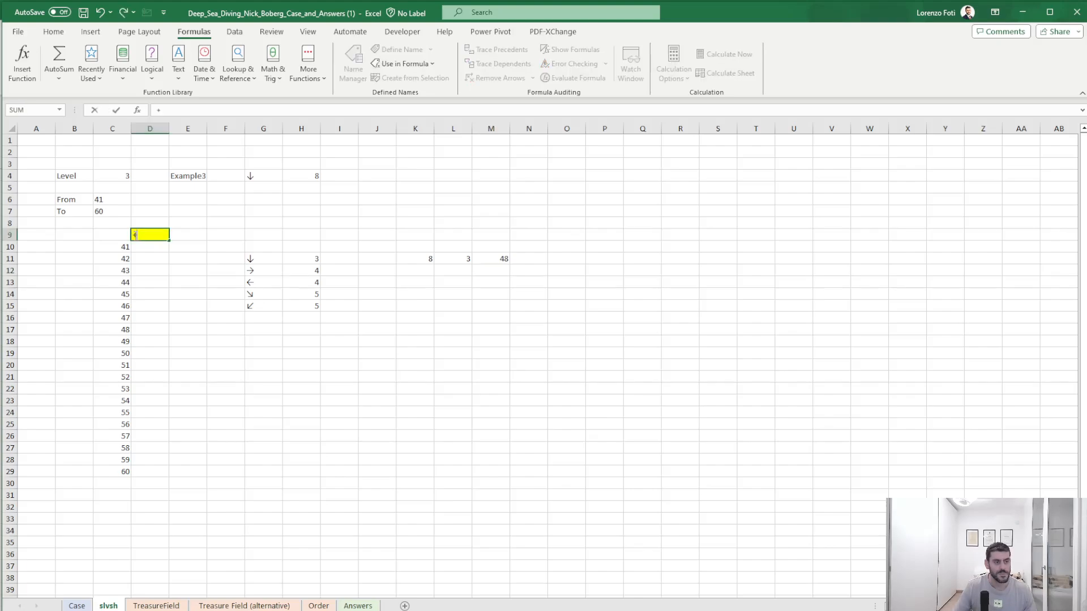
pyautogui.click(487, 260)
pyautogui.press('Return')
pyautogui.press('Up')
pyautogui.press('Up')
pyautogui.press('Left')
pyautogui.press('Left')
pyautogui.press('Right')
pyautogui.press('Right')
pyautogui.press('Down')
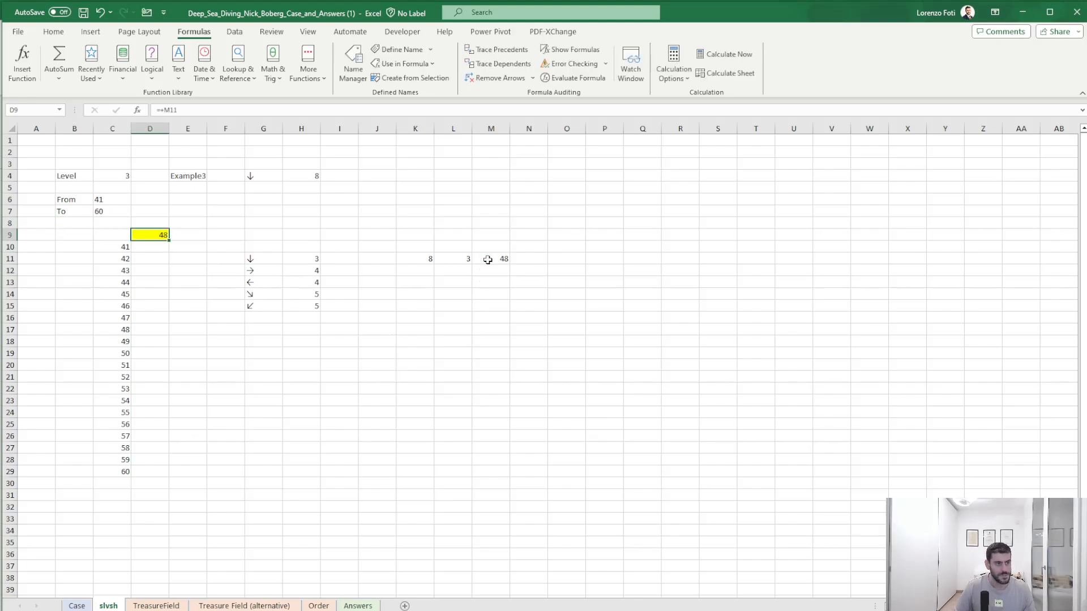
# - Create a what-if data table over C9:D29 with E4 as the column input cell
pyautogui.press('Left')
pyautogui.hotkey('ctrl', 'shift', 'Down')
pyautogui.hotkey('ctrl', 'shift', 'Down')
pyautogui.hotkey('shift', 'Right')
pyautogui.press('alt')
pyautogui.press('a')
pyautogui.press('w')
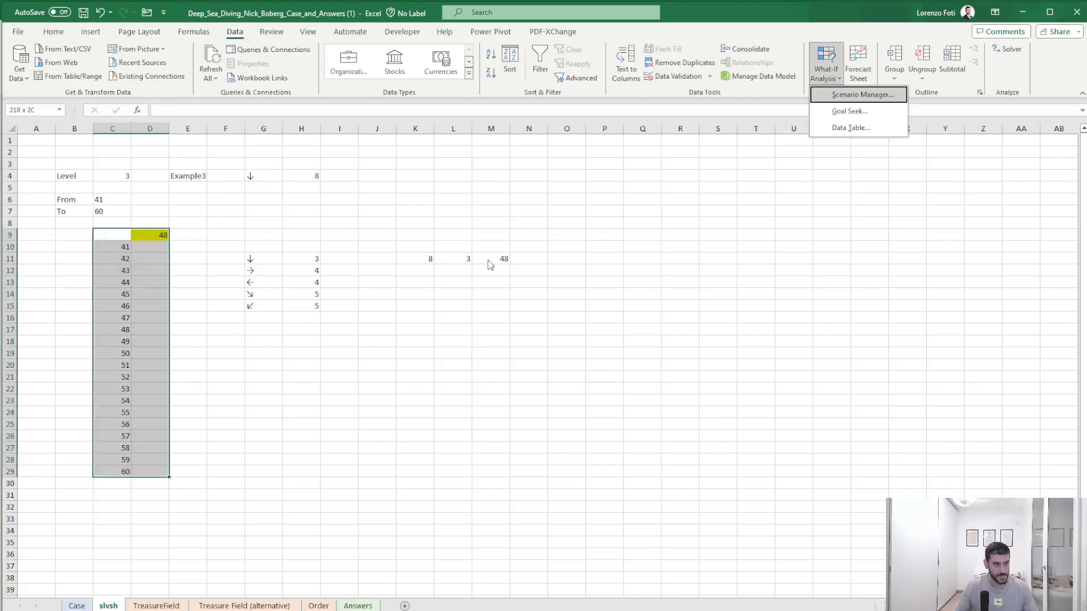
pyautogui.press('t')
pyautogui.click(178, 173)
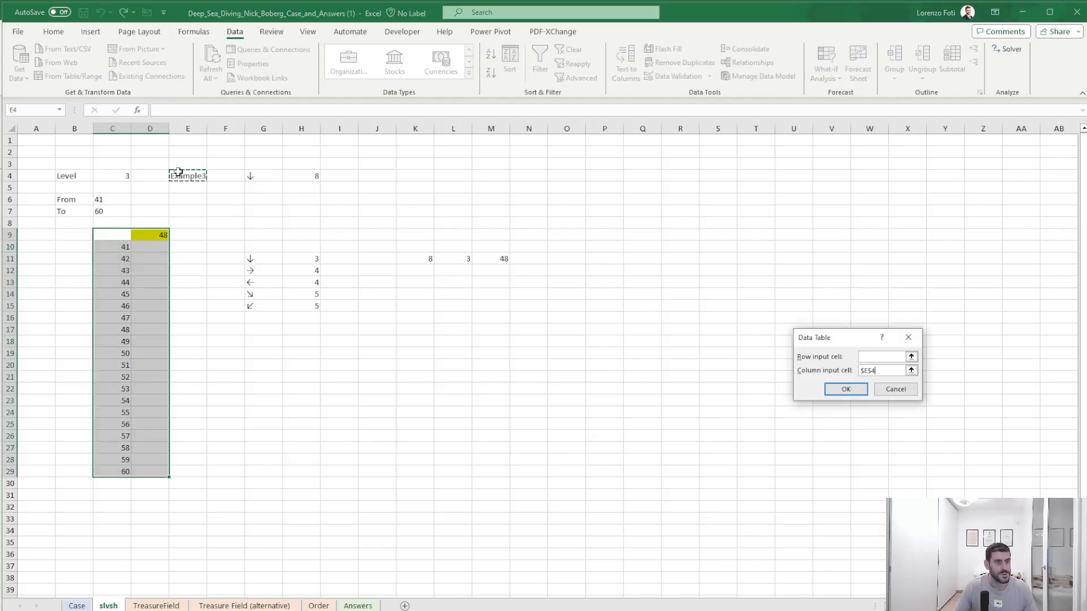
pyautogui.press('Return')
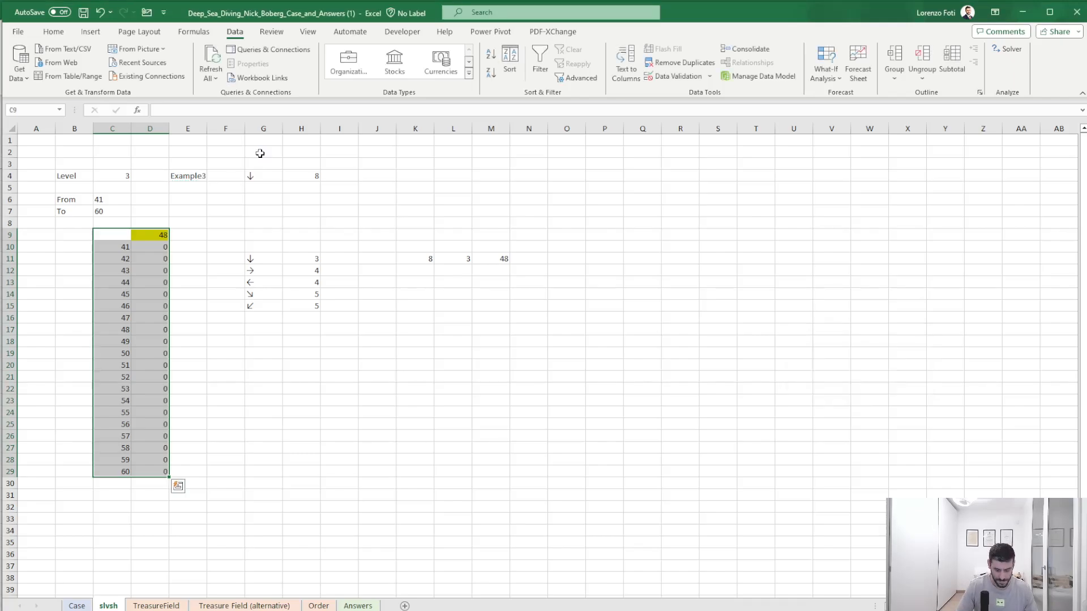
# - Set the workbook's calculation option to Automatic
pyautogui.press('alt')
pyautogui.press('m')
pyautogui.press('x')
pyautogui.press('a')
# - Copy the data table results in D10:D29 and paste them as values into the Level 3 answers on the Case sheet, starting at E119
pyautogui.press('Down')
pyautogui.press('Right')
pyautogui.hotkey('ctrl', 'shift', 'Down')
pyautogui.hotkey('ctrl', 'c')
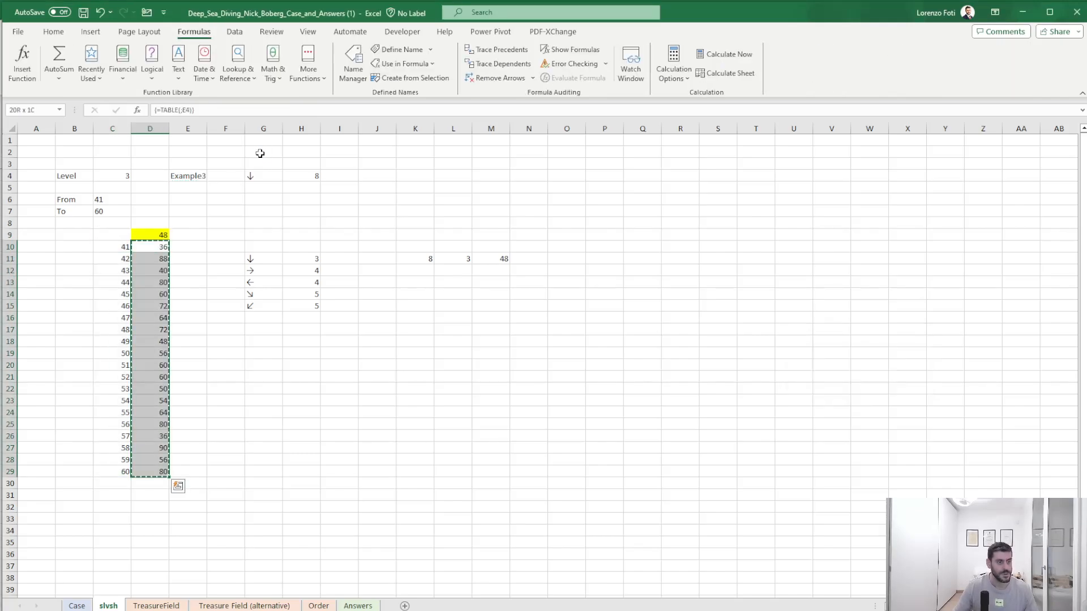
pyautogui.click(75, 604)
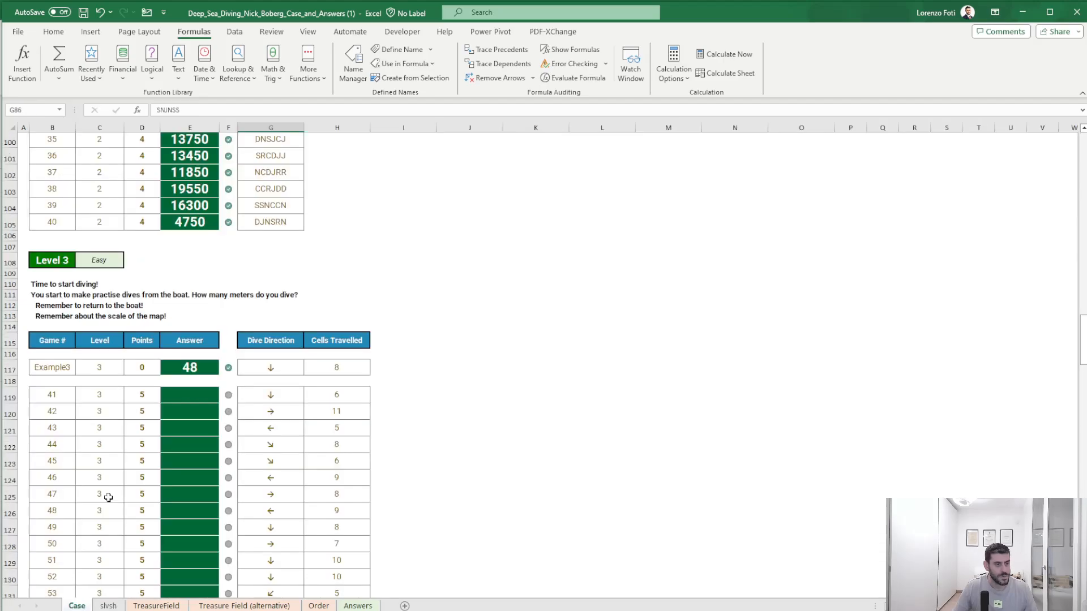
pyautogui.rightClick(177, 397)
pyautogui.click(226, 471)
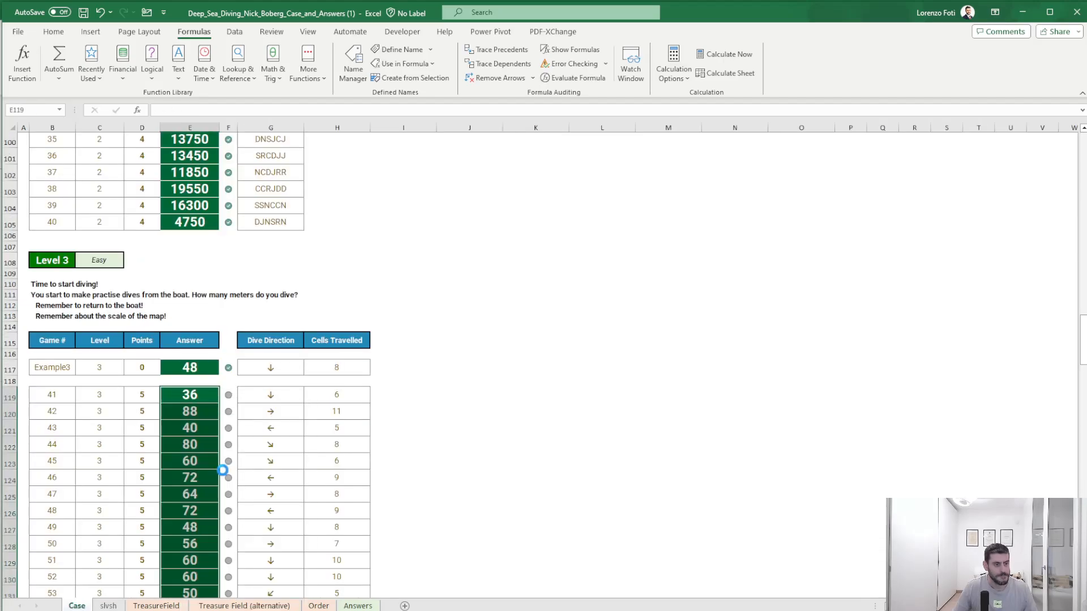
pyautogui.click(181, 461)
pyautogui.scroll(-11, 181, 461)
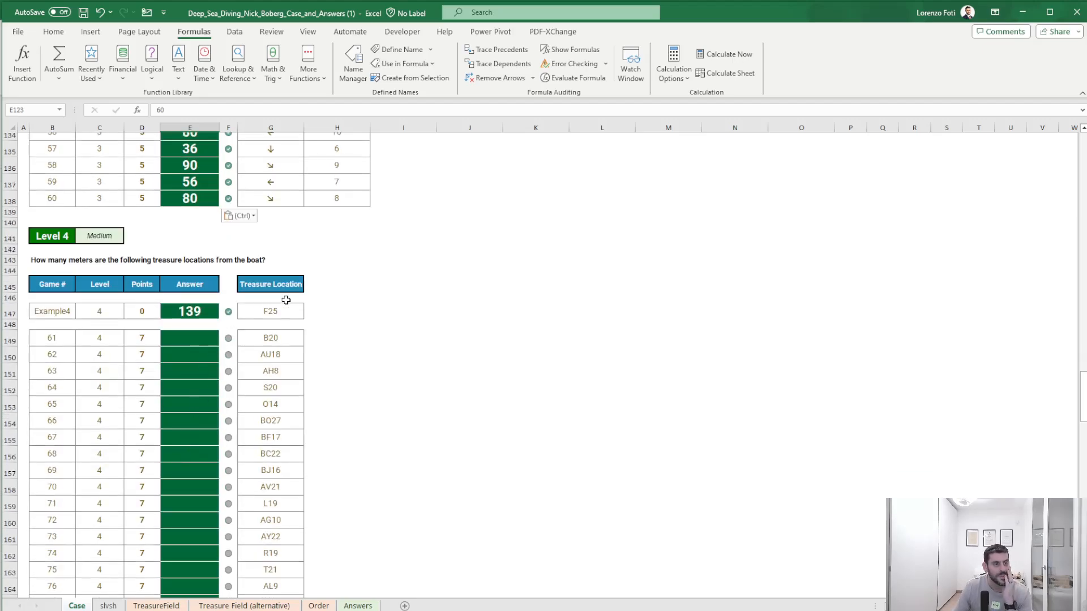
# - On the slvsh sheet, change the game selector in E4 to Example4 and the level in C4 to 4
pyautogui.click(112, 605)
pyautogui.click(190, 176)
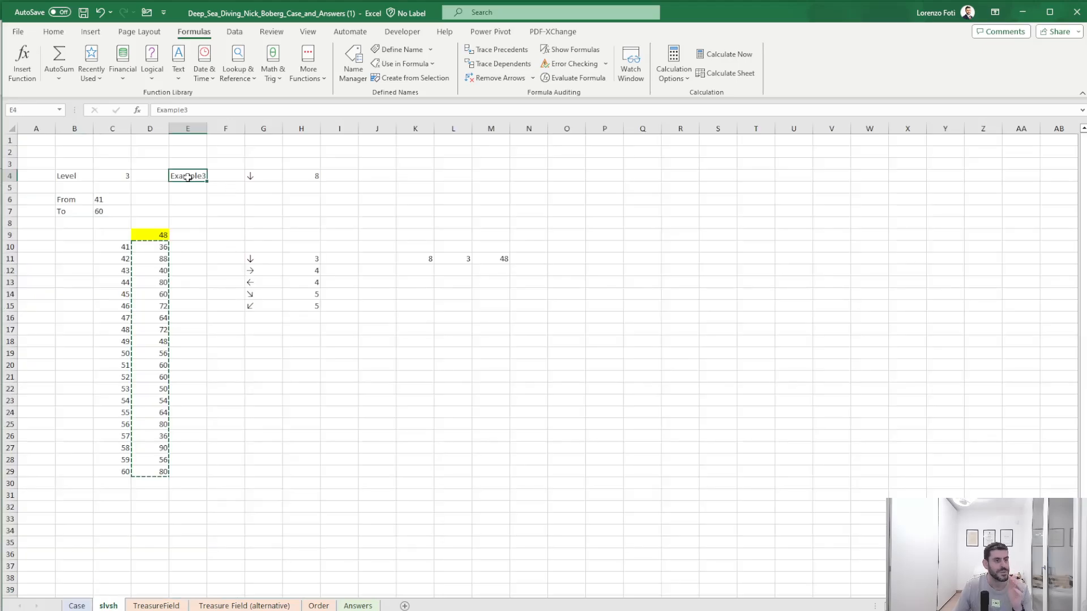
pyautogui.click(205, 107)
pyautogui.press('BackSpace')
pyautogui.write('4')
pyautogui.press('Return')
pyautogui.press('Up')
pyautogui.press('Left')
pyautogui.press('Left')
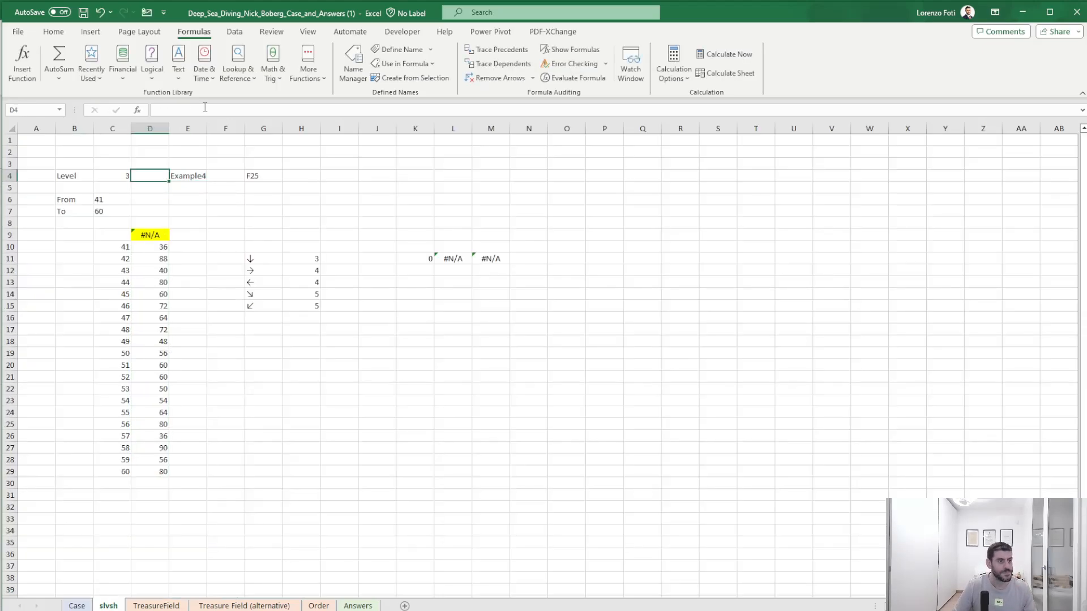
pyautogui.write('4')
pyautogui.press('Right')
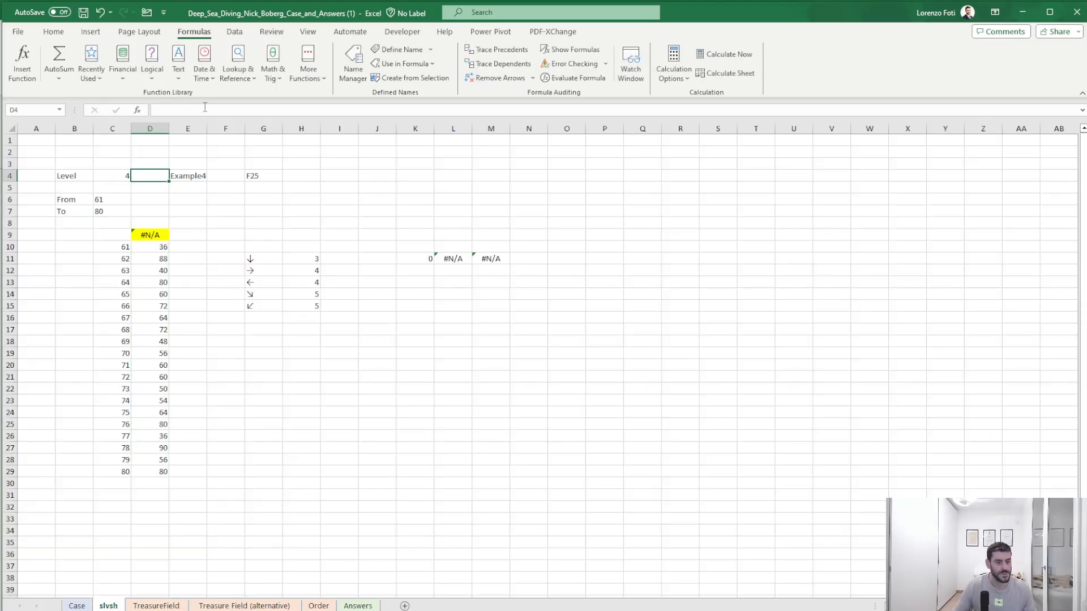
# - Replace the old formulas in K11:M11 on slvsh with the boat's cell AI2 in K11 and the treasure location F25 in L11
pyautogui.click(175, 606)
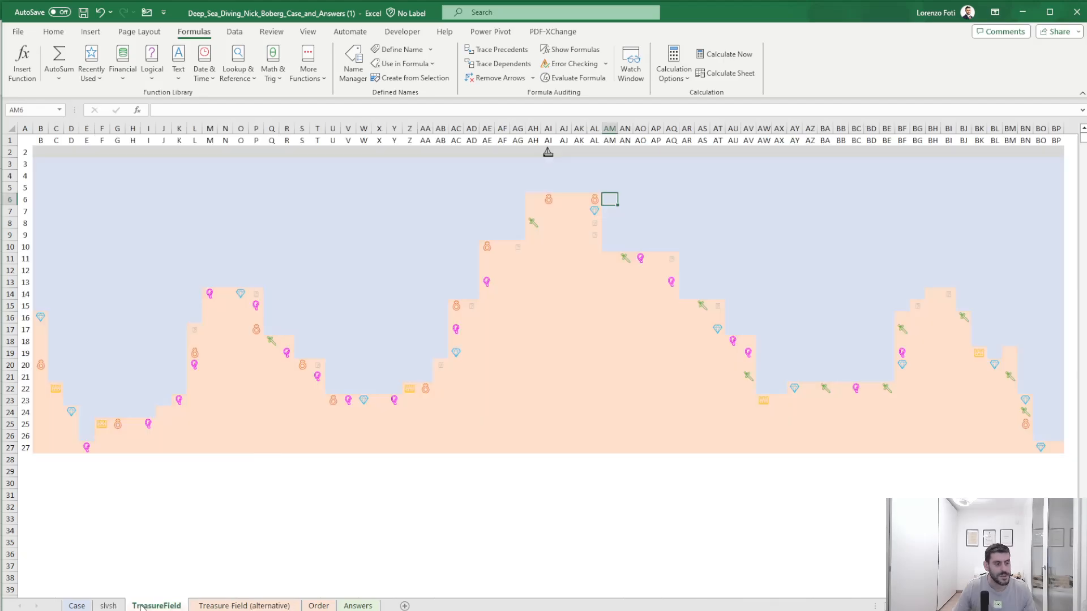
pyautogui.click(109, 605)
pyautogui.moveTo(426, 263); pyautogui.dragTo(493, 259)
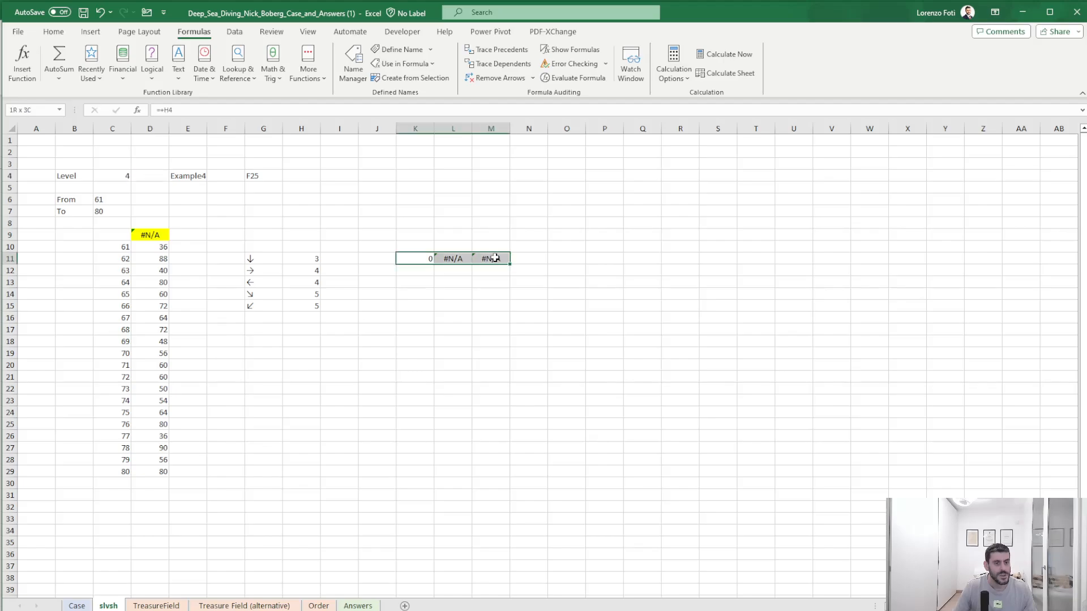
pyautogui.press('Delete')
pyautogui.write('AI2')
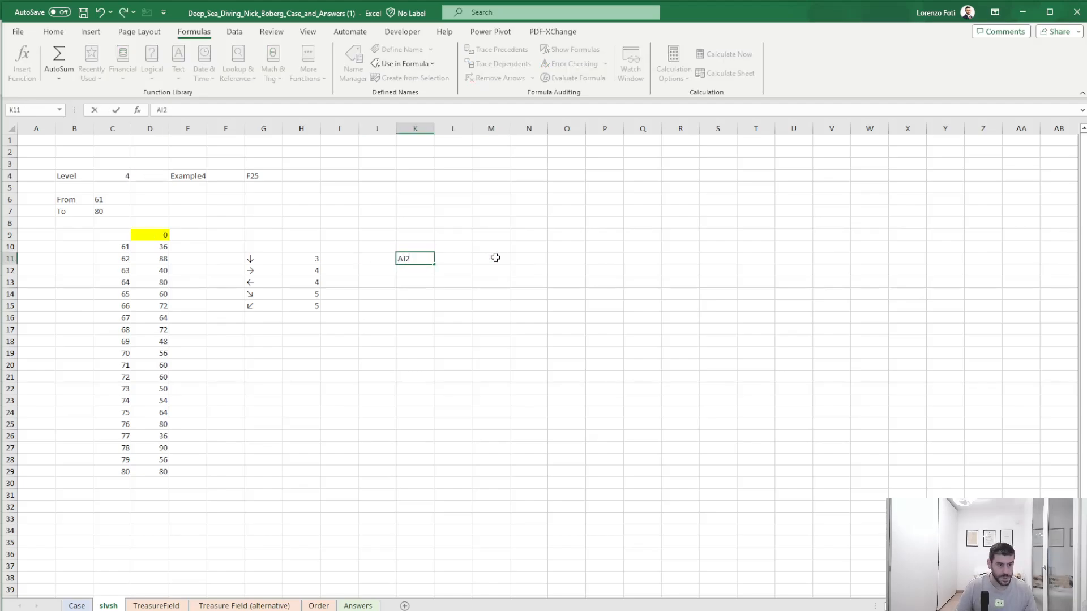
pyautogui.press('Tab')
pyautogui.write('F25')
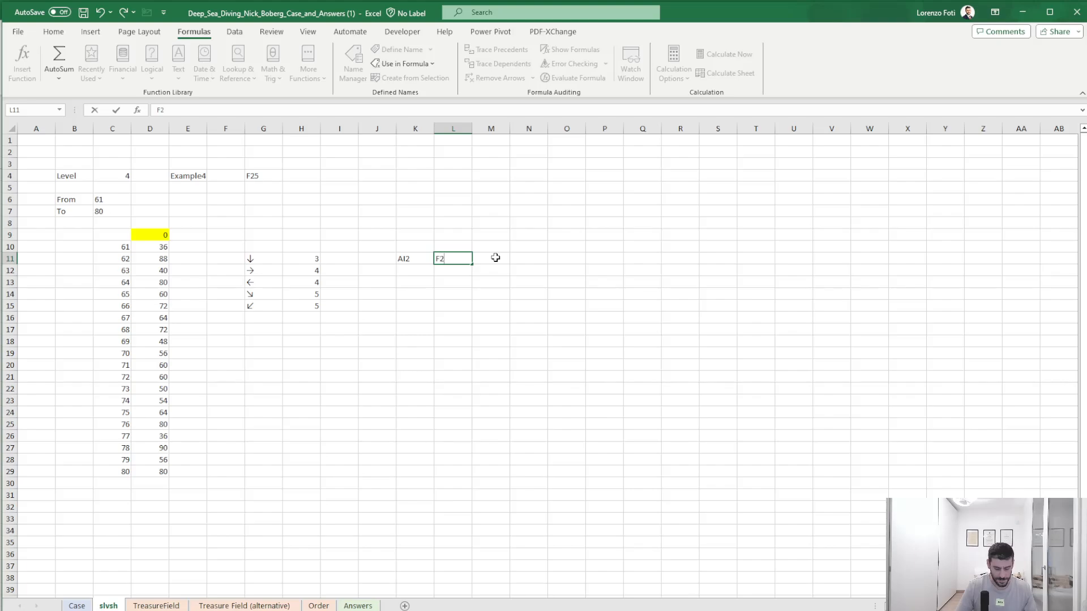
pyautogui.press('Tab')
# - Enter =+ROW(INDIRECT(K11)) in M11 to get the row number of the start cell
pyautogui.write('+row(INDIRECT(')
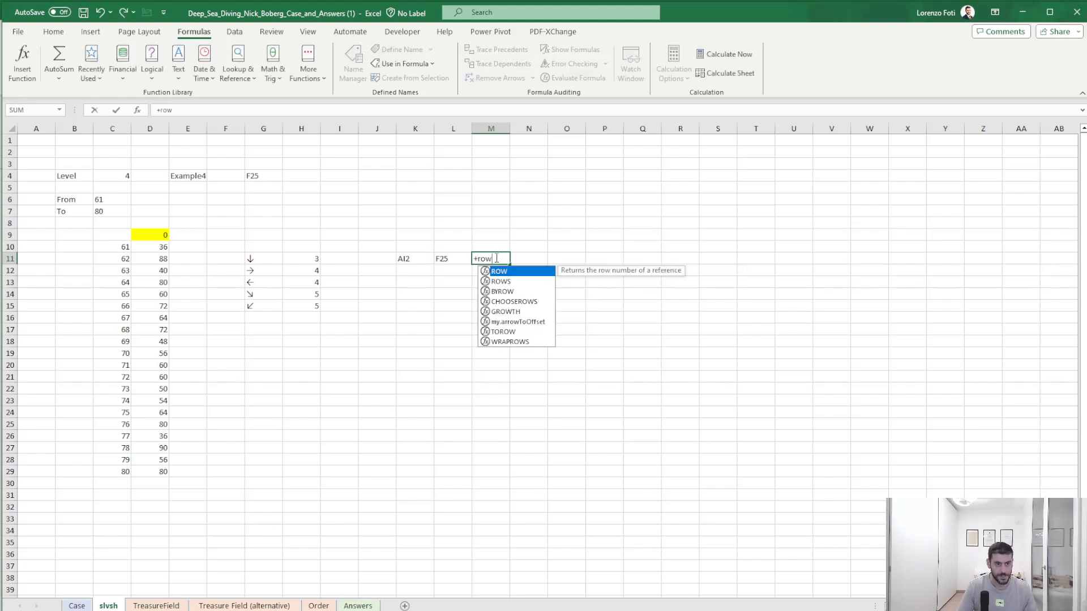
pyautogui.press('Left')
pyautogui.press('Left')
pyautogui.write('))')
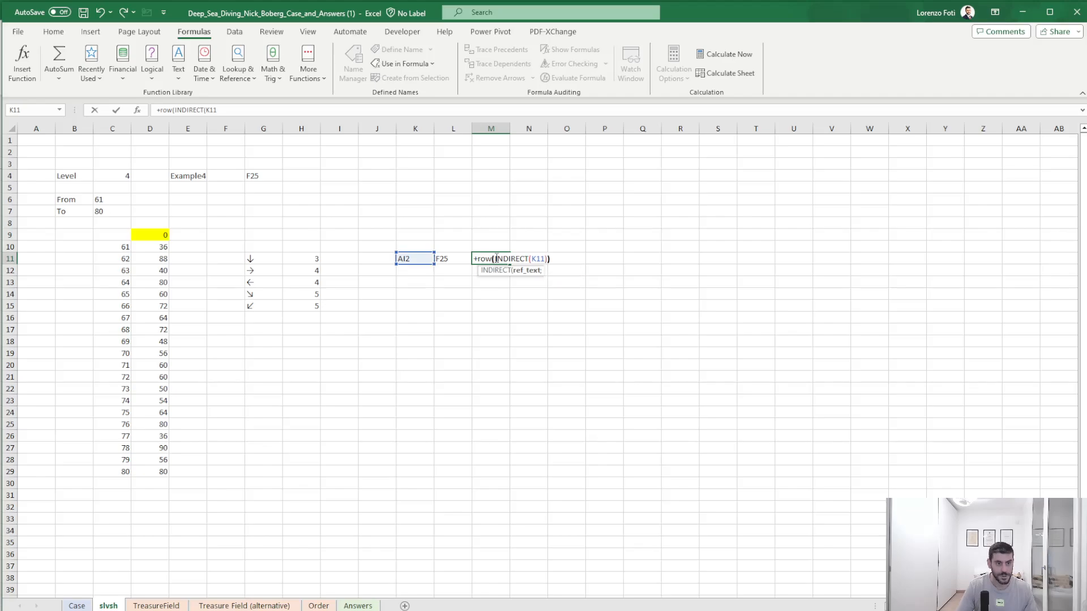
pyautogui.press('Tab')
# - Enter +COLUMN(INDIRECT(K11)) in N11 to get the column number of the start cell
pyautogui.write('+column(')
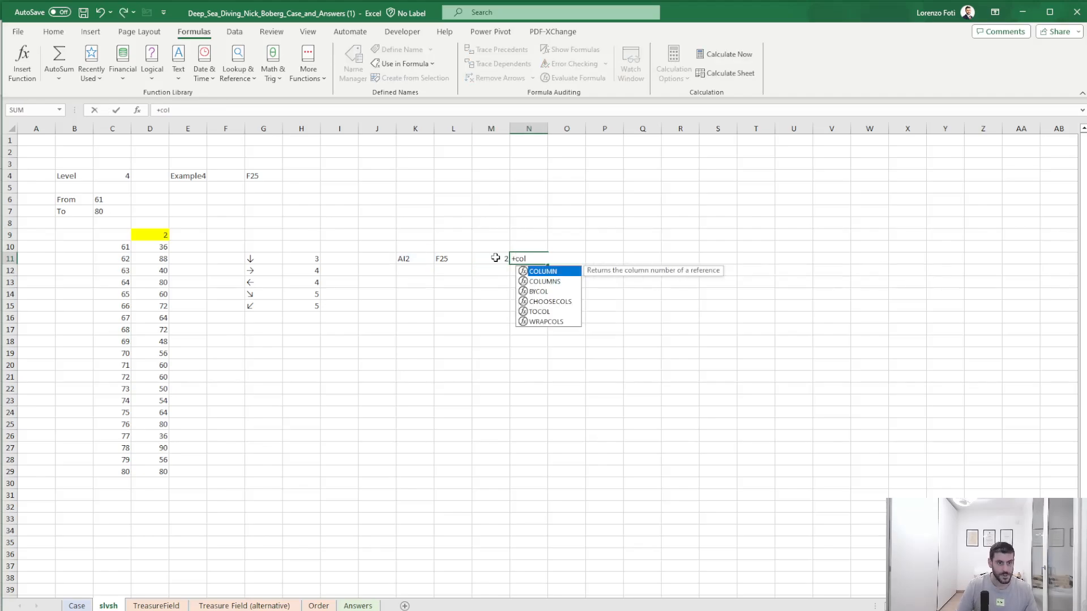
pyautogui.press('Left')
pyautogui.press('Left')
pyautogui.press('Left')
pyautogui.press('BackSpace')
pyautogui.press('BackSpace')
pyautogui.press('BackSpace')
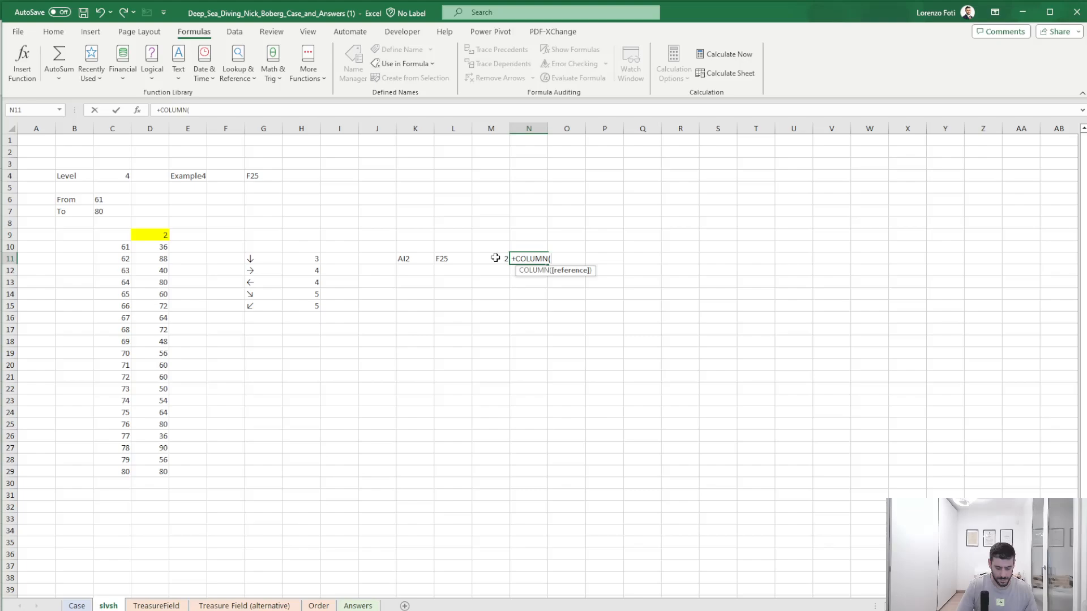
pyautogui.write('index(')
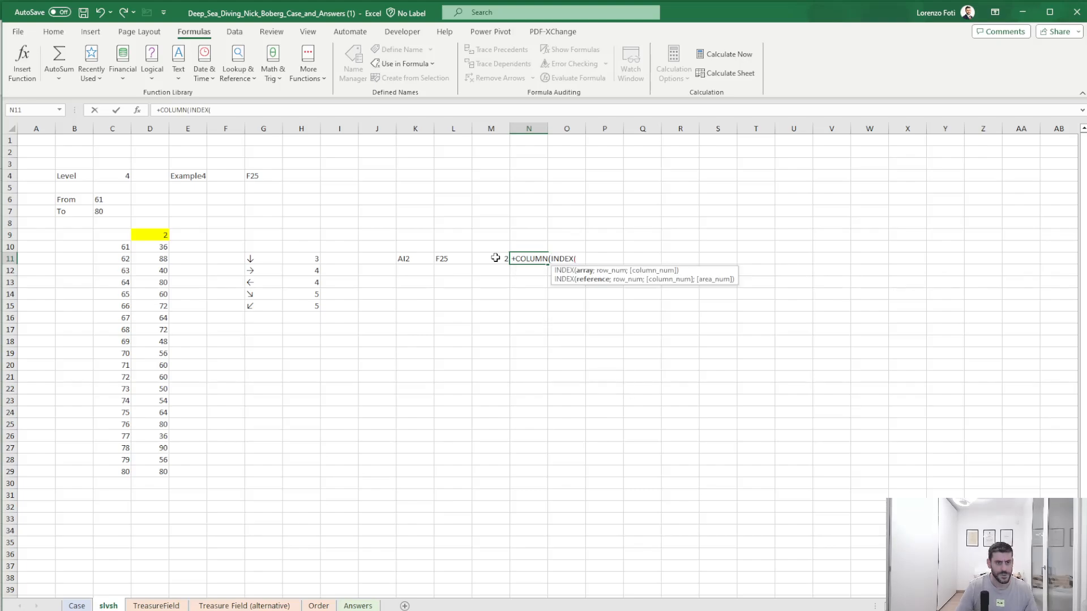
pyautogui.press('Left')
pyautogui.press('BackSpace')
pyautogui.press('BackSpace')
pyautogui.press('BackSpace')
pyautogui.press('BackSpace')
pyautogui.press('BackSpace')
pyautogui.press('BackSpace')
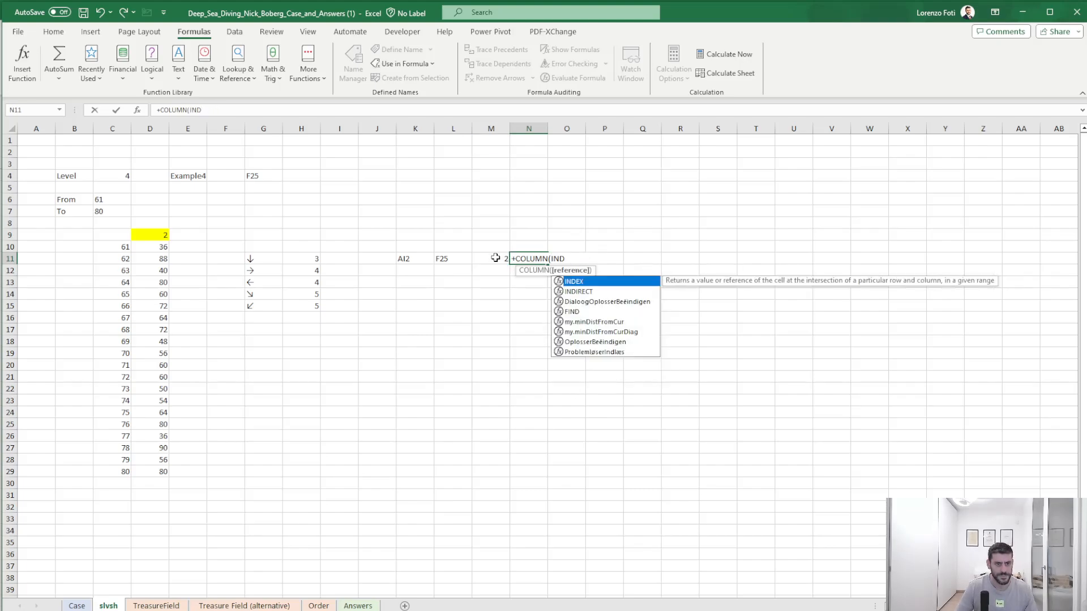
pyautogui.write('irect(')
pyautogui.press('Left')
pyautogui.press('Left')
pyautogui.press('Left')
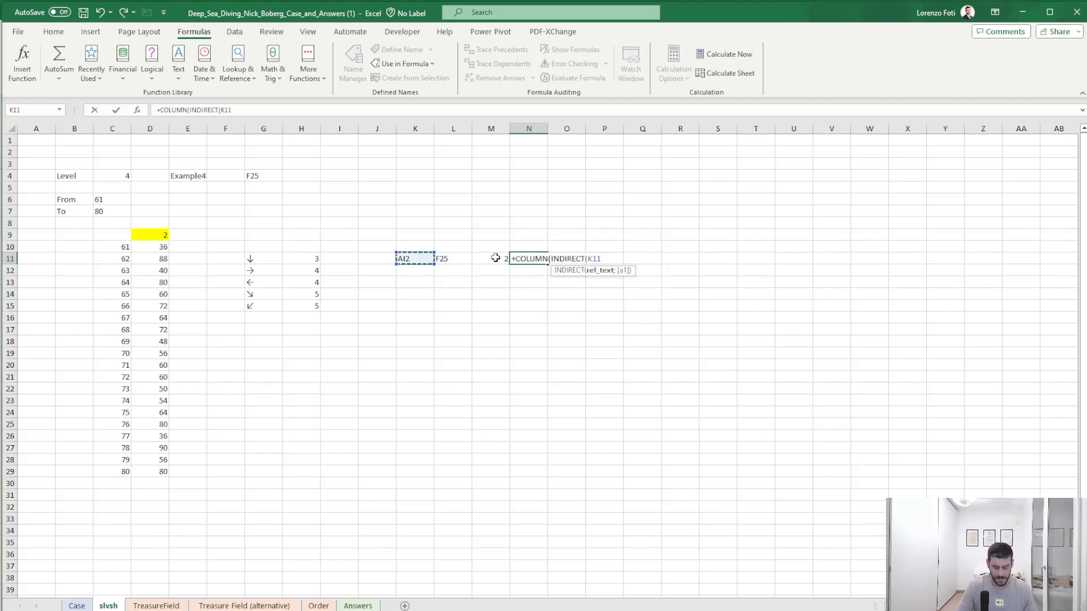
pyautogui.write(')')
pyautogui.press('Return')
# - Copy the row and column formulas from M11:N11 into O11:P11
pyautogui.press('Up')
pyautogui.hotkey('shift', 'Left')
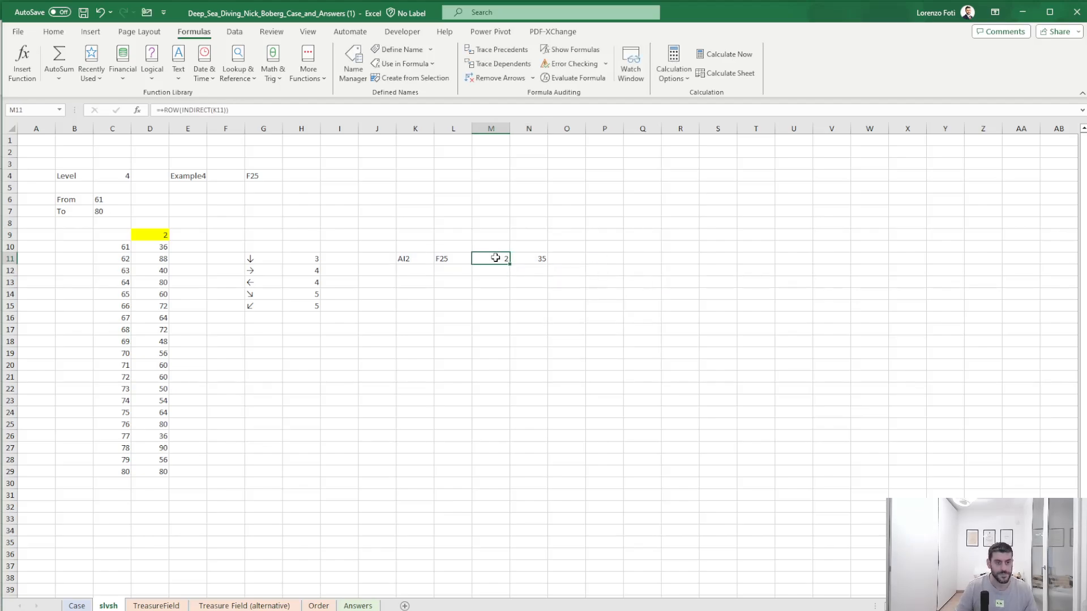
pyautogui.hotkey('ctrl', 'c')
pyautogui.press('Right')
pyautogui.hotkey('ctrl', 'v')
pyautogui.press('Escape')
pyautogui.hotkey('shift', 'Left')
# - Repoint the INDIRECT references in O11 and P11 to the treasure location in L11
pyautogui.press('F2')
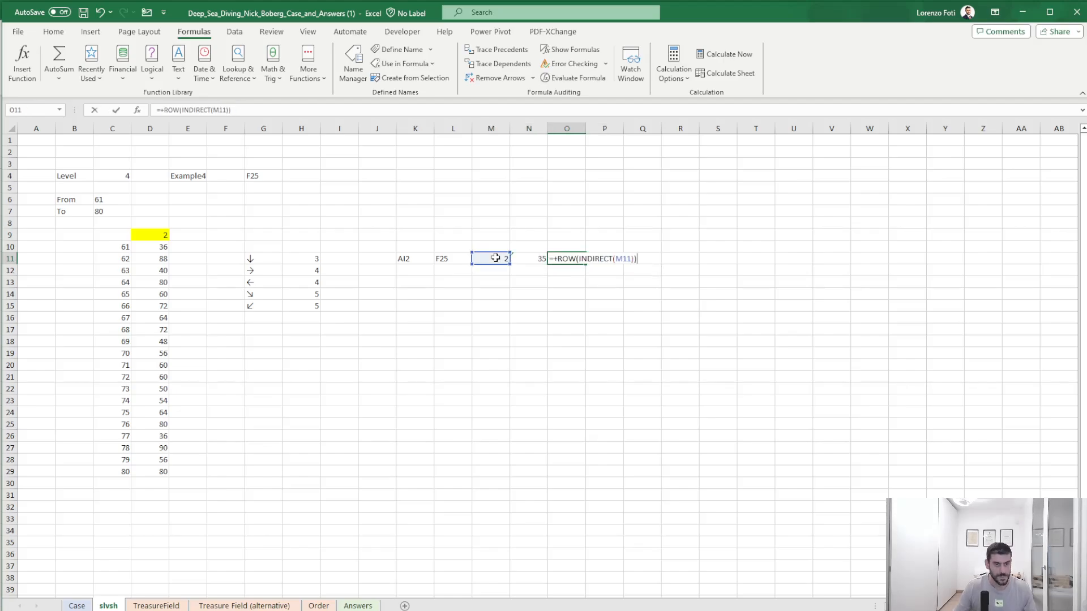
pyautogui.moveTo(494, 267); pyautogui.dragTo(459, 262)
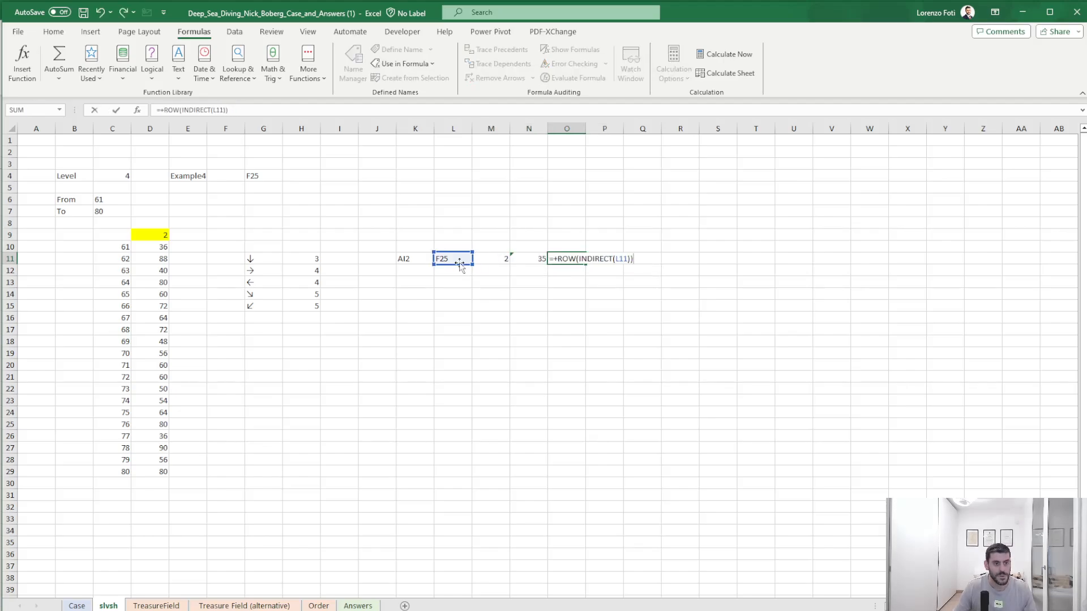
pyautogui.press('Tab')
pyautogui.press('F2')
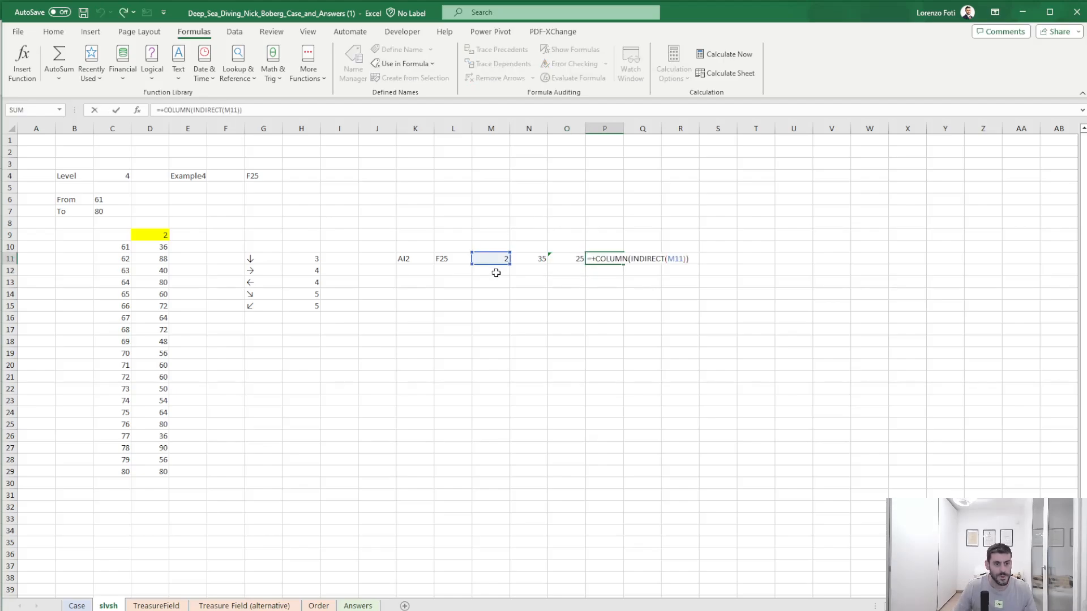
pyautogui.moveTo(497, 270); pyautogui.dragTo(470, 267)
pyautogui.press('Return')
# - Label the start coordinates St in M9 and the end coordinates End in O9
pyautogui.press('Left')
pyautogui.press('Left')
pyautogui.press('Left')
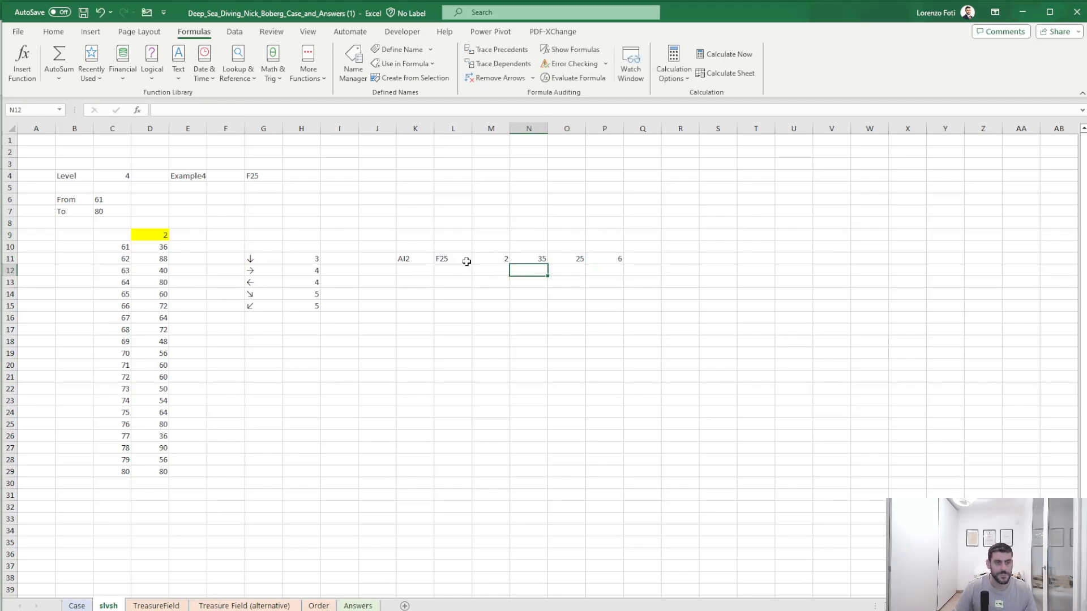
pyautogui.press('Up')
pyautogui.press('Up')
pyautogui.press('Up')
pyautogui.write('St')
pyautogui.press('Tab')
pyautogui.press('Tab')
pyautogui.write('End')
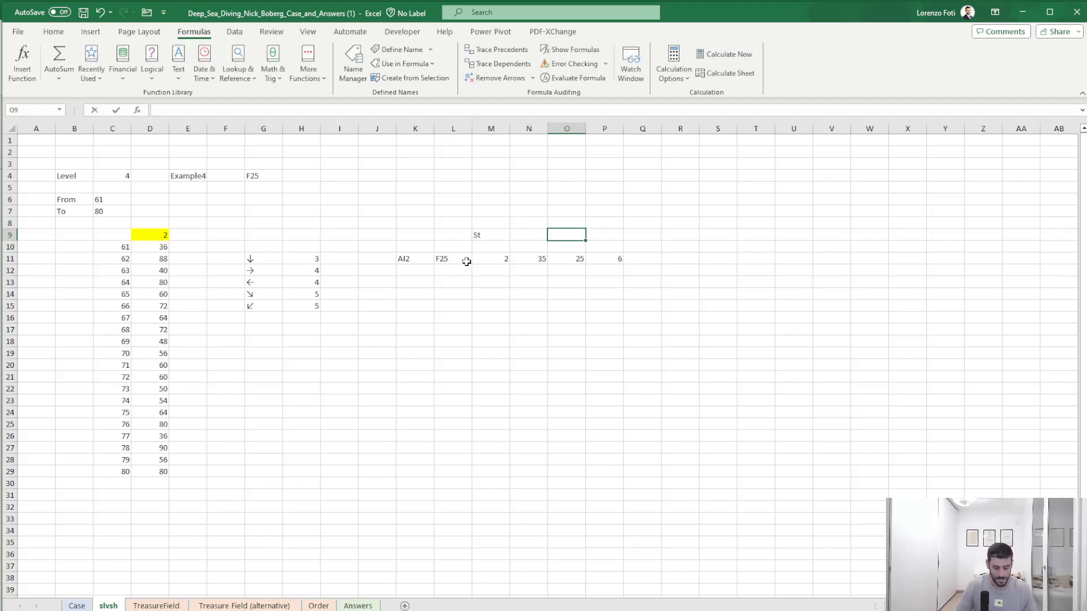
pyautogui.press('Return')
# - Add the subheadings r and c above each row and column number in M10:P10
pyautogui.write('r')
pyautogui.press('Tab')
pyautogui.write('c')
pyautogui.press('Tab')
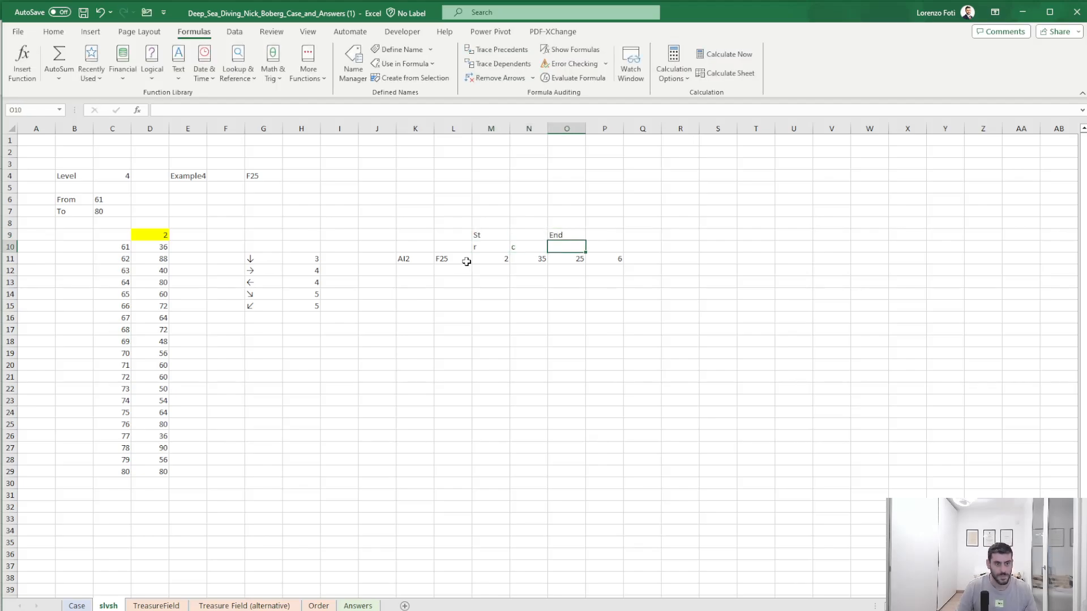
pyautogui.write('r')
pyautogui.press('Tab')
pyautogui.write('c')
pyautogui.press('Tab')
pyautogui.press('Tab')
pyautogui.press('Down')
pyautogui.press('Left')
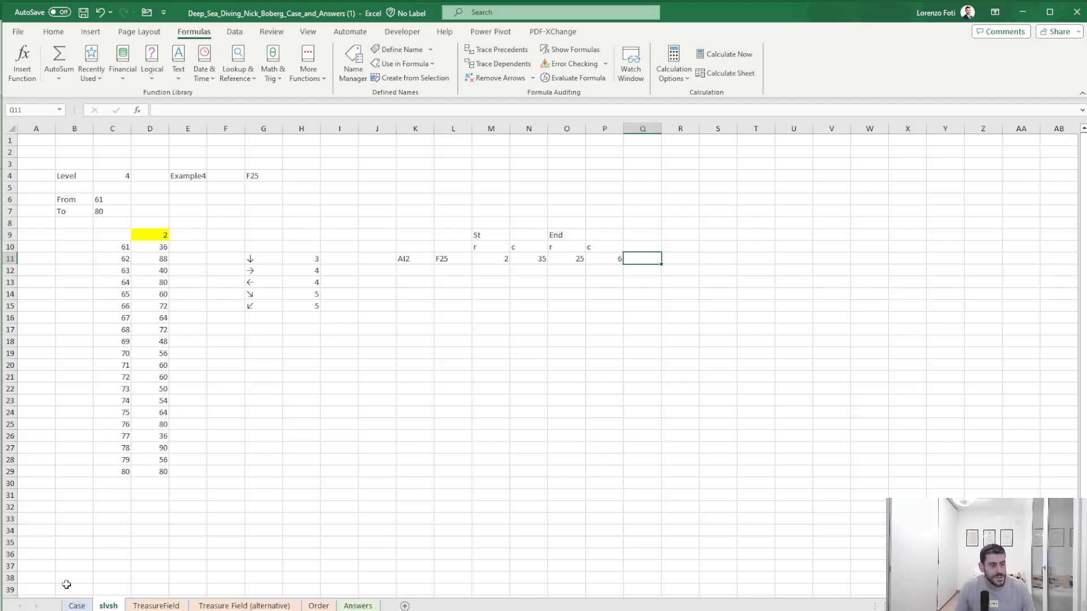
# - Examine game 63's treasure location AH8 on the Case sheet and trace its path from the boat on the TreasureField map
pyautogui.click(72, 605)
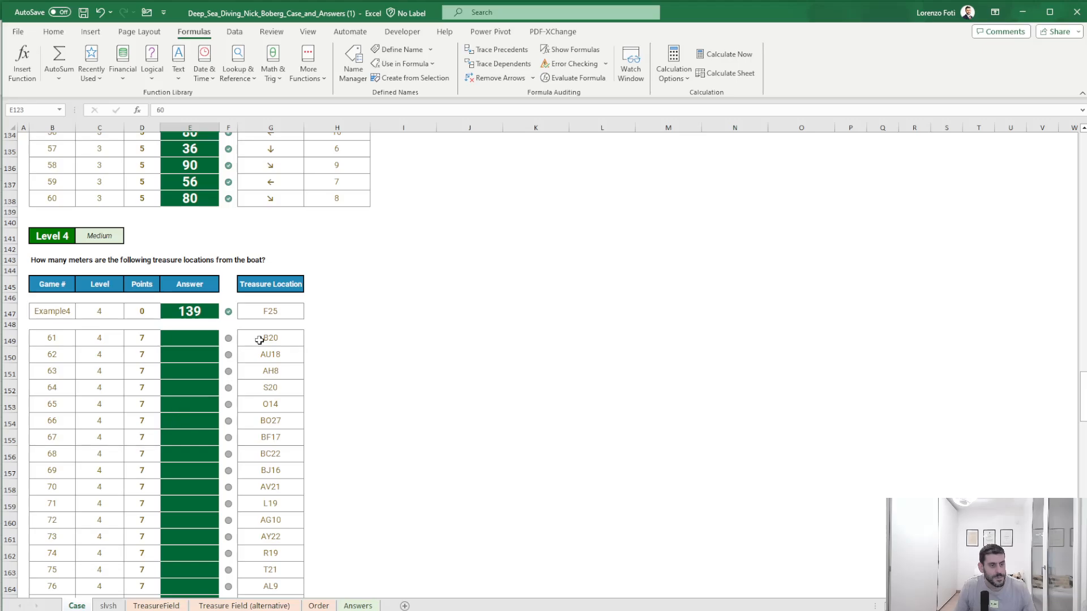
pyautogui.click(278, 311)
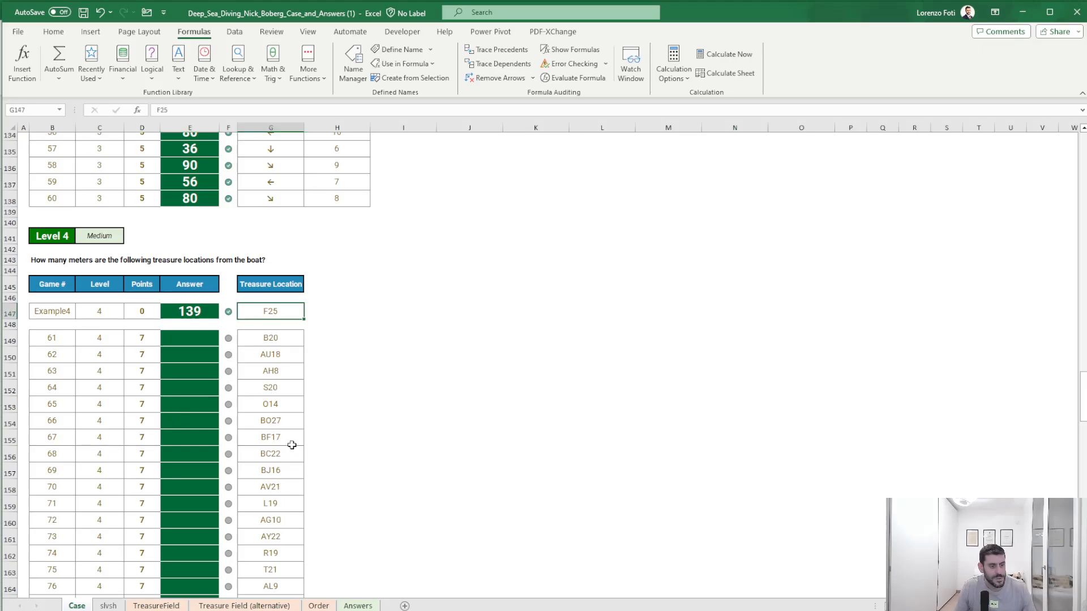
pyautogui.click(273, 375)
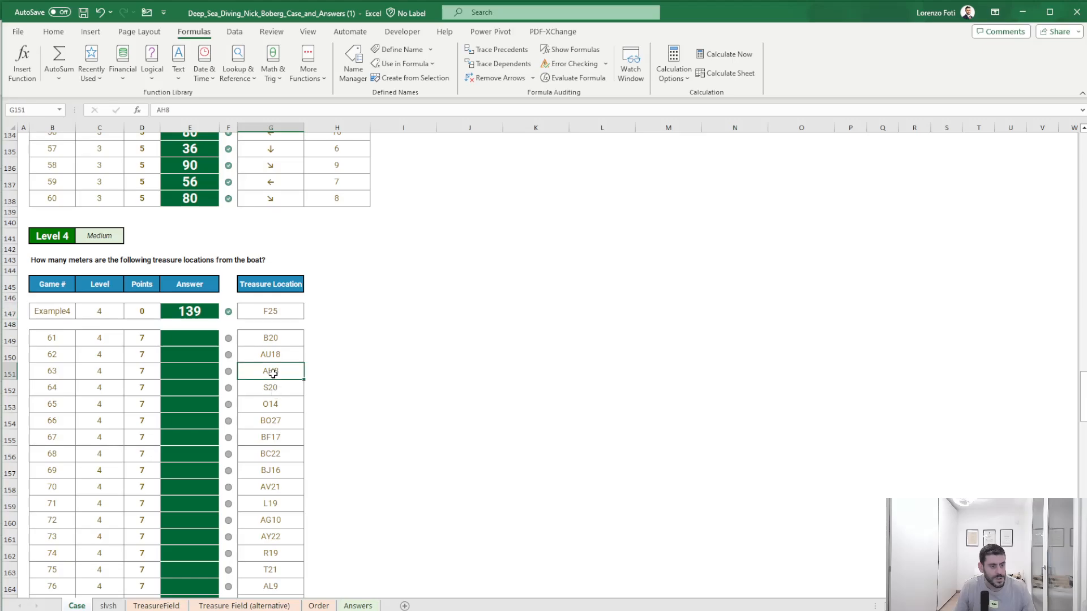
pyautogui.click(156, 606)
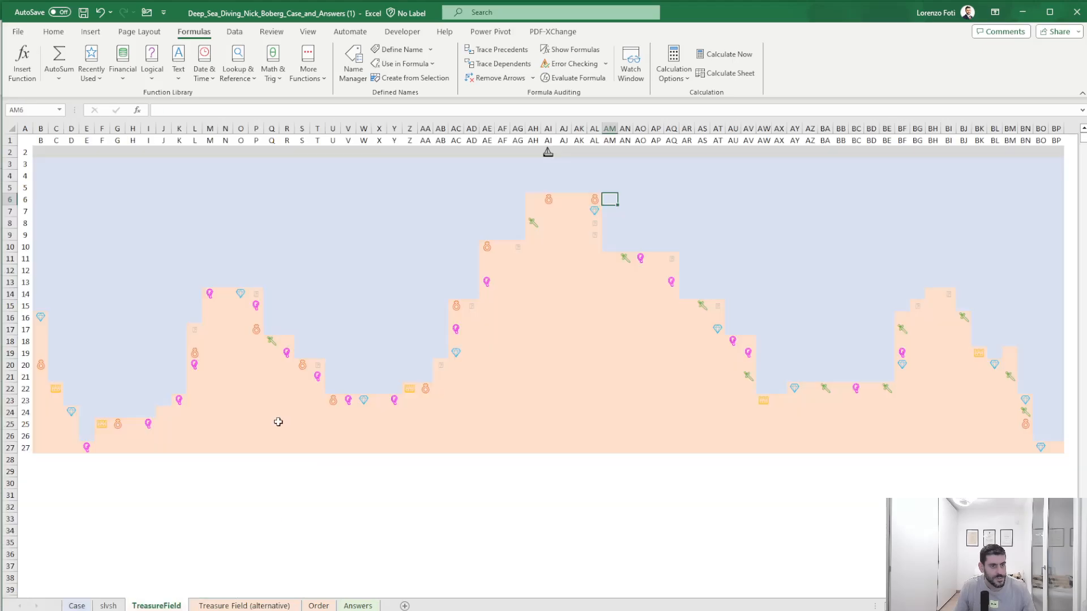
pyautogui.click(532, 246)
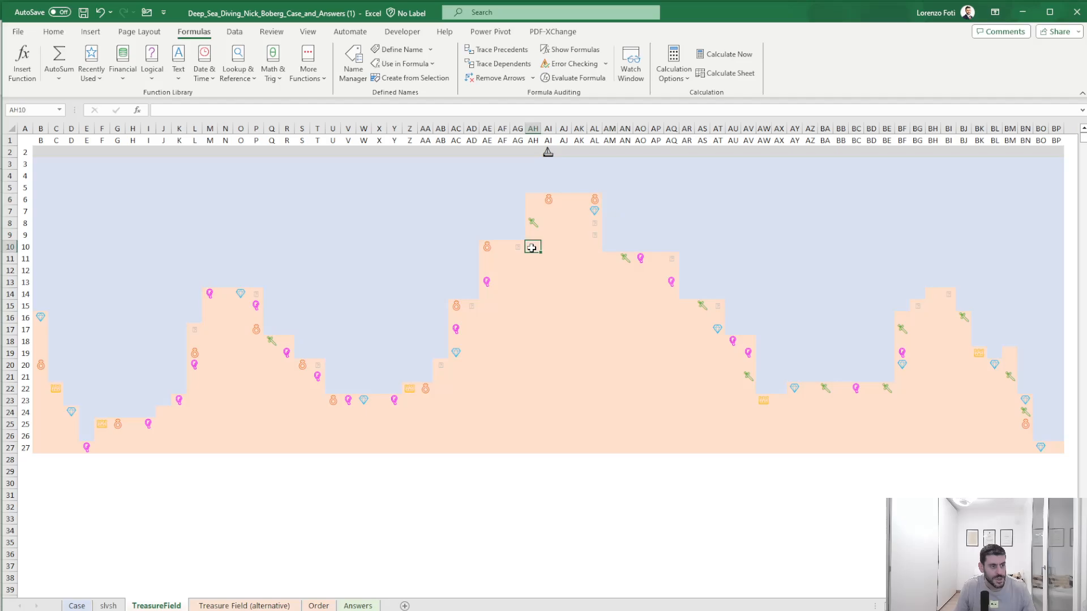
pyautogui.click(532, 224)
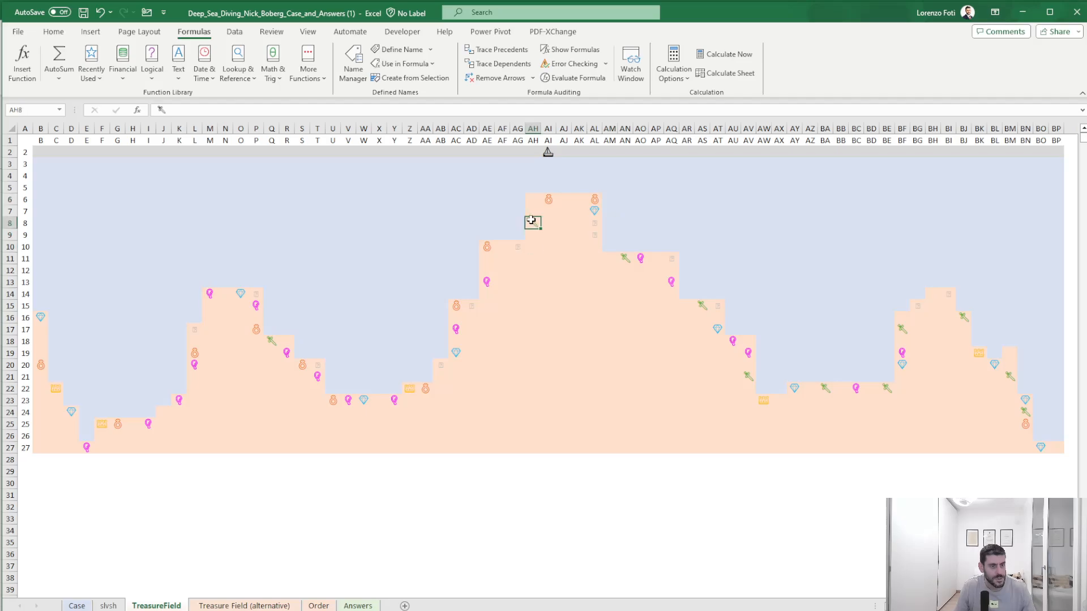
pyautogui.click(533, 164)
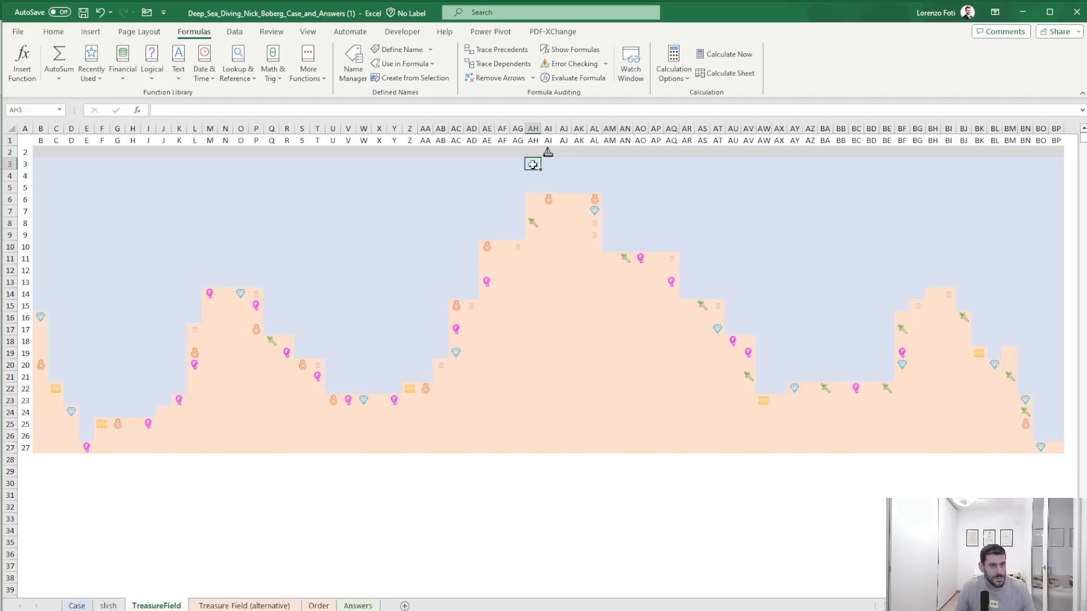
pyautogui.click(532, 176)
pyautogui.click(532, 188)
pyautogui.click(533, 200)
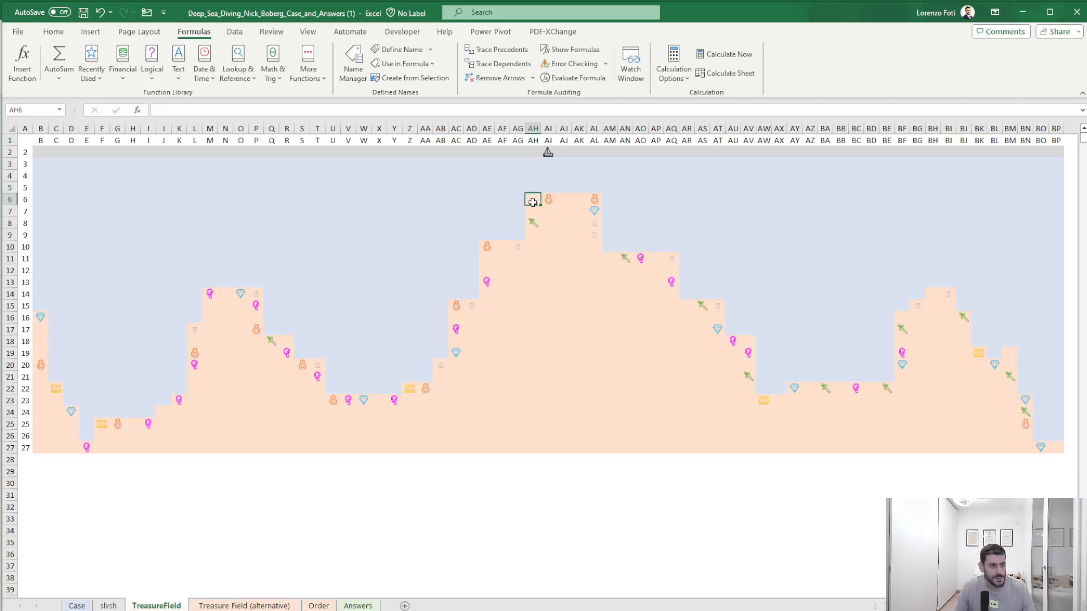
pyautogui.click(533, 211)
pyautogui.click(534, 223)
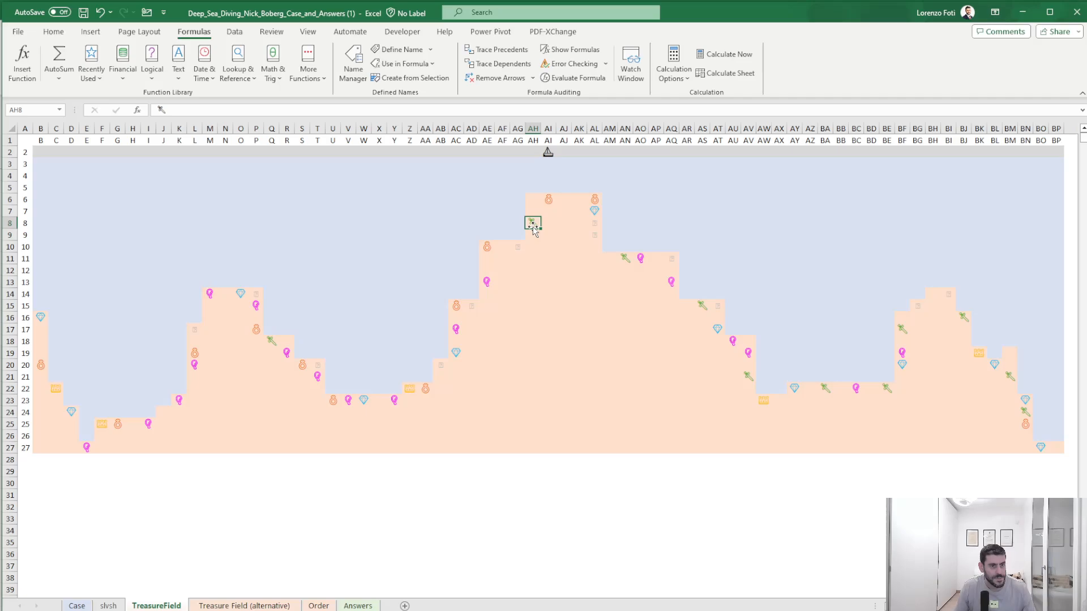
pyautogui.click(77, 605)
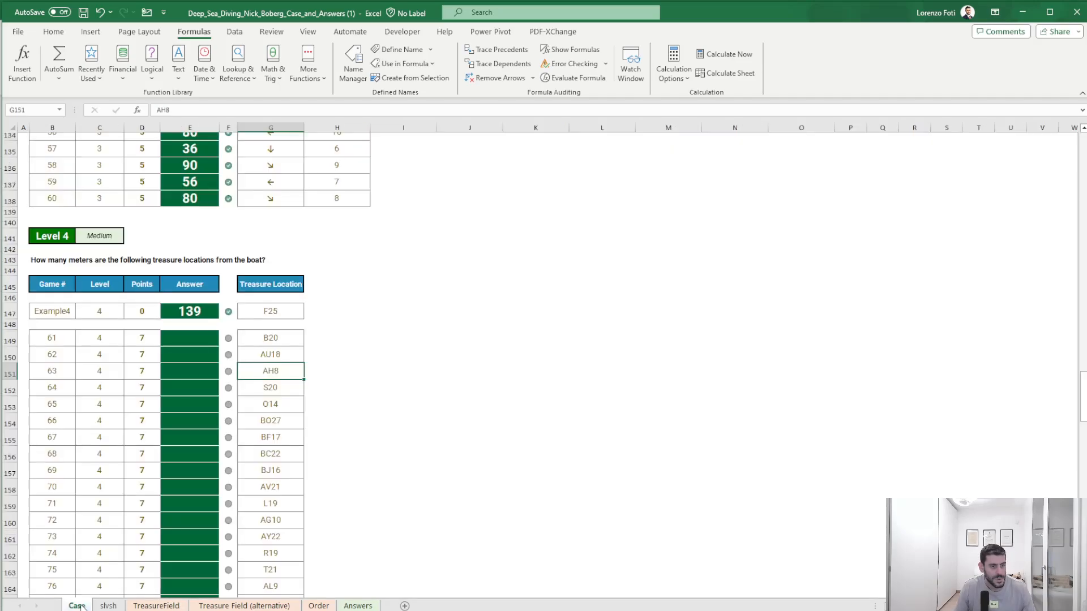
# - Set the game selector in E4 on the slvsh sheet to 63
pyautogui.click(108, 605)
pyautogui.click(195, 173)
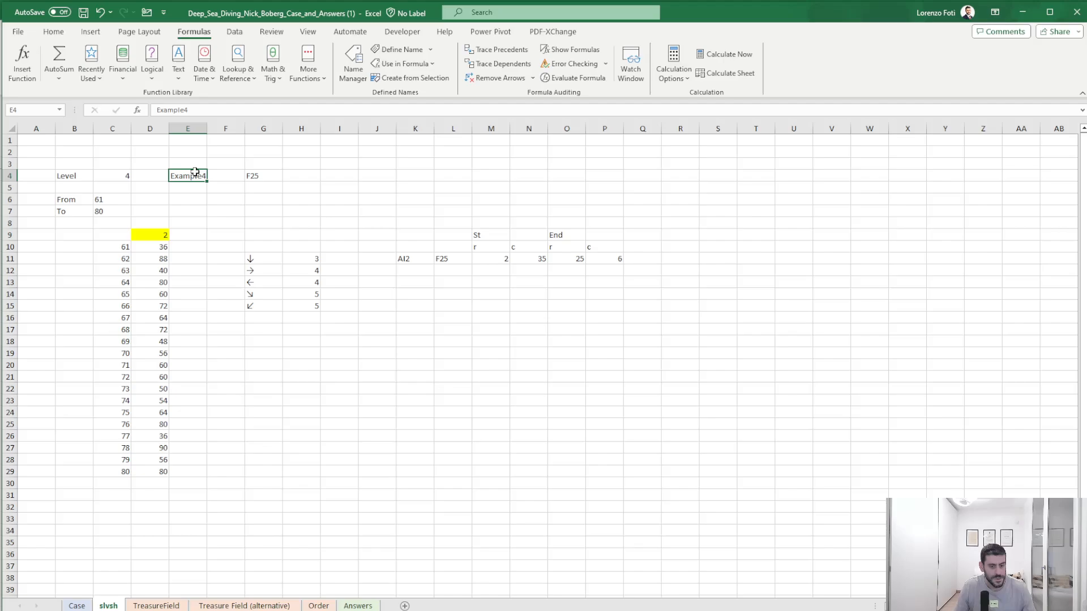
pyautogui.write('63')
pyautogui.press('Return')
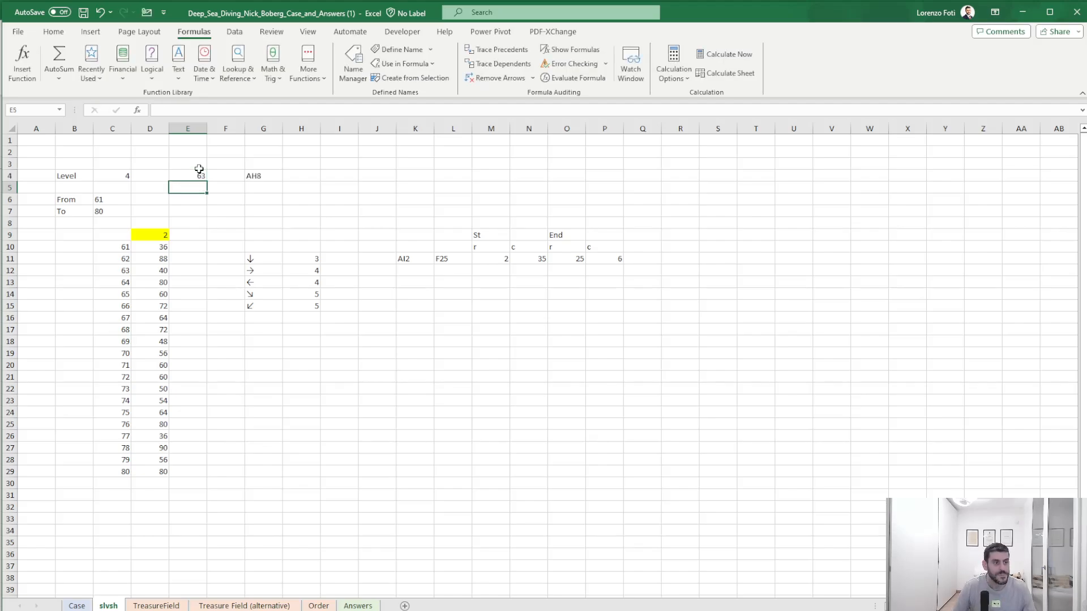
pyautogui.press('Up')
pyautogui.press('Right')
pyautogui.press('Right')
pyautogui.press('Right')
pyautogui.press('Right')
pyautogui.press('Left')
pyautogui.press('Left')
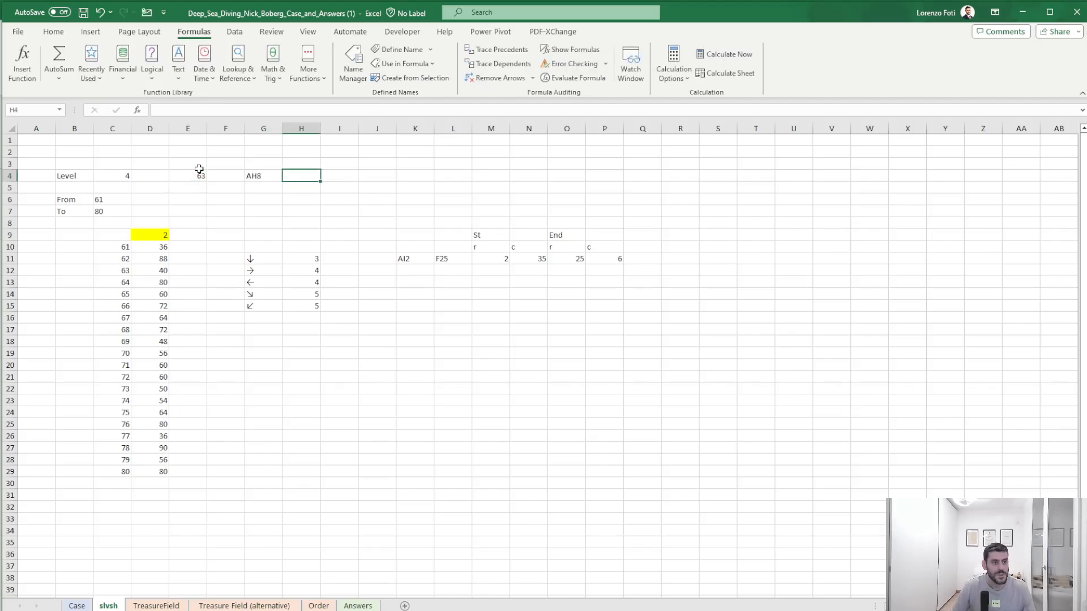
# - Link the treasure location in L11 to the game's location cell with the formula +G4
pyautogui.click(448, 260)
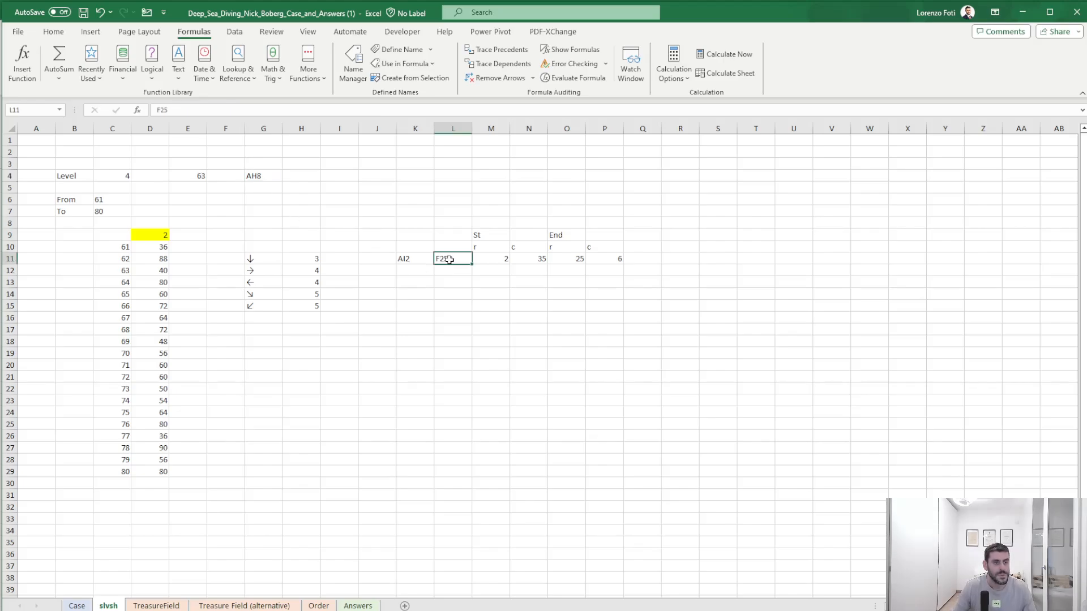
pyautogui.write('+')
pyautogui.press('Up')
pyautogui.press('Left')
pyautogui.press('Left')
pyautogui.press('Left')
pyautogui.press('Left')
pyautogui.press('Left')
pyautogui.press('Up')
pyautogui.press('Up')
pyautogui.press('Up')
pyautogui.press('Up')
pyautogui.press('Up')
pyautogui.press('Up')
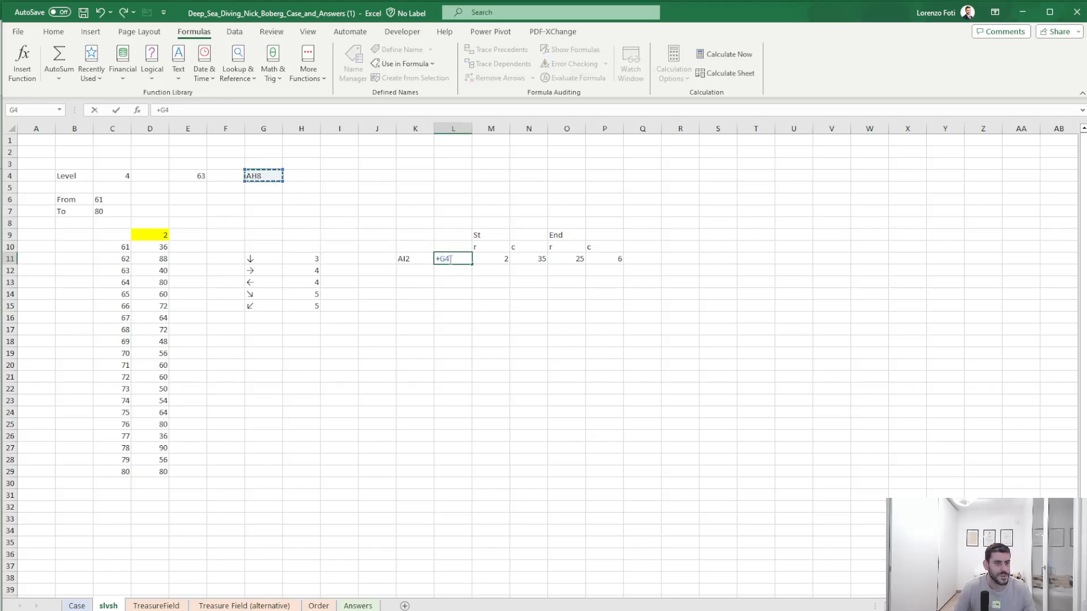
pyautogui.press('Return')
# - Add the headings r dist and c dist in Q10:R10 beside the end coordinates
pyautogui.press('Up')
pyautogui.press('Right')
pyautogui.press('Right')
pyautogui.press('Right')
pyautogui.press('Right')
pyautogui.press('Right')
pyautogui.press('Right')
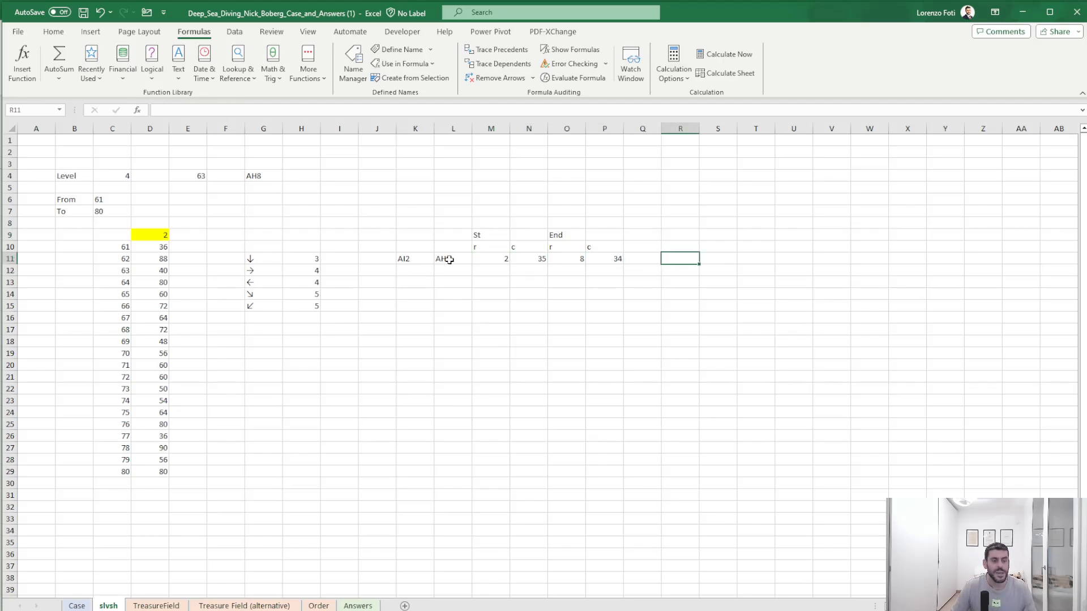
pyautogui.press('Up')
pyautogui.press('Left')
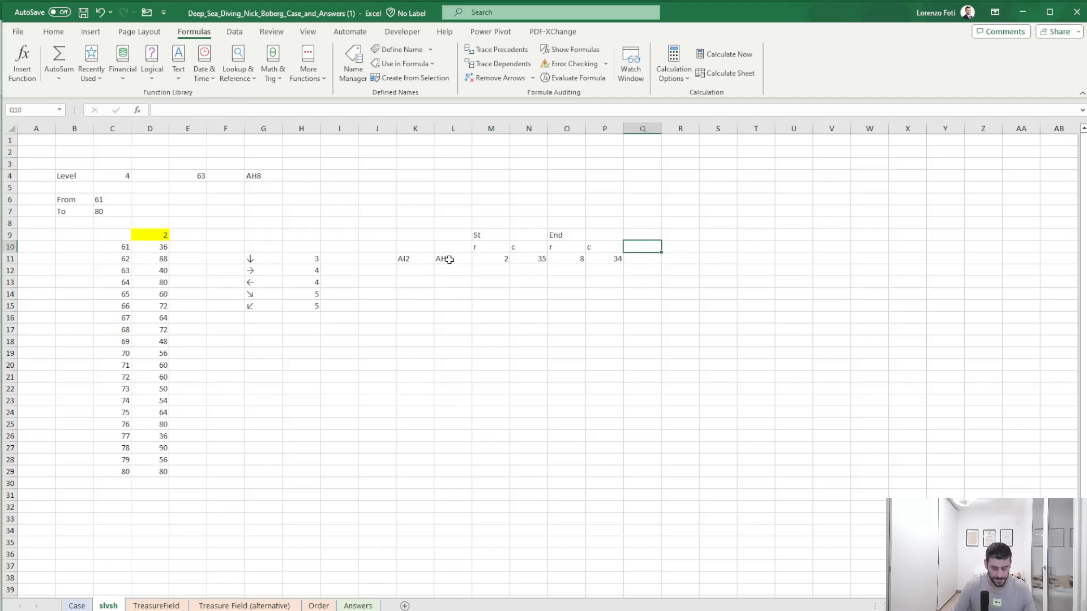
pyautogui.write('r dist')
pyautogui.press('Tab')
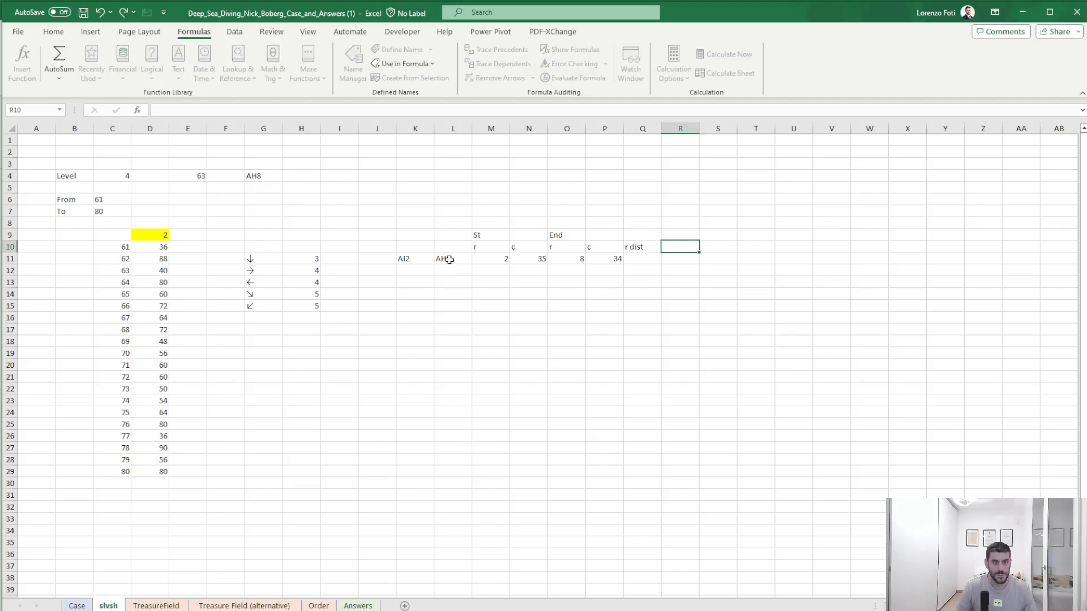
pyautogui.write('c dist')
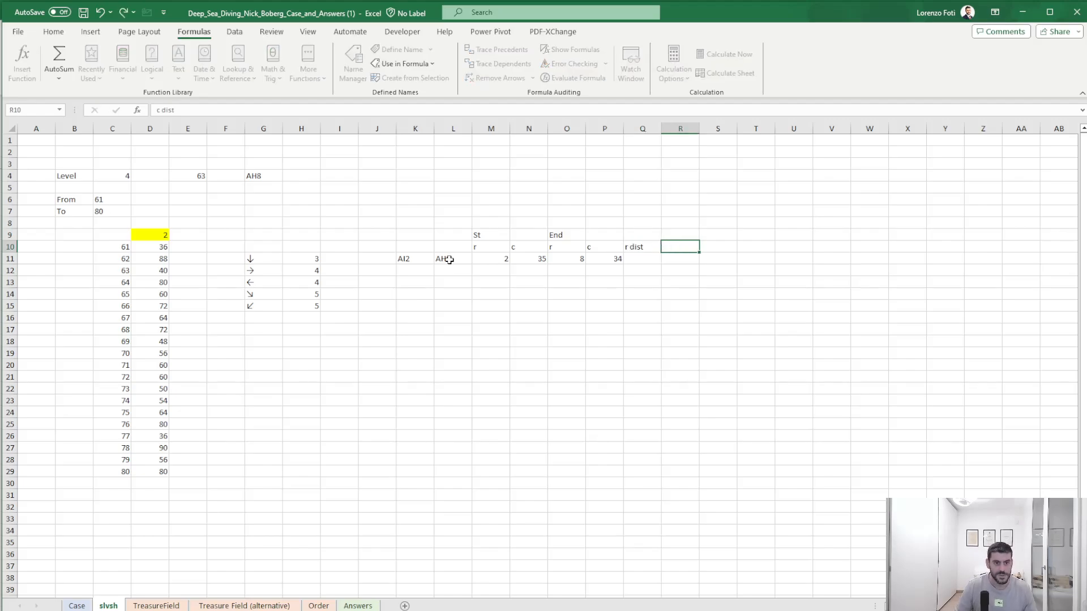
pyautogui.press('Return')
# - Calculate the absolute row distance in Q11 with ABS(O11-M11) and fill the formula right to R11 for the column distance
pyautogui.write('+abs(')
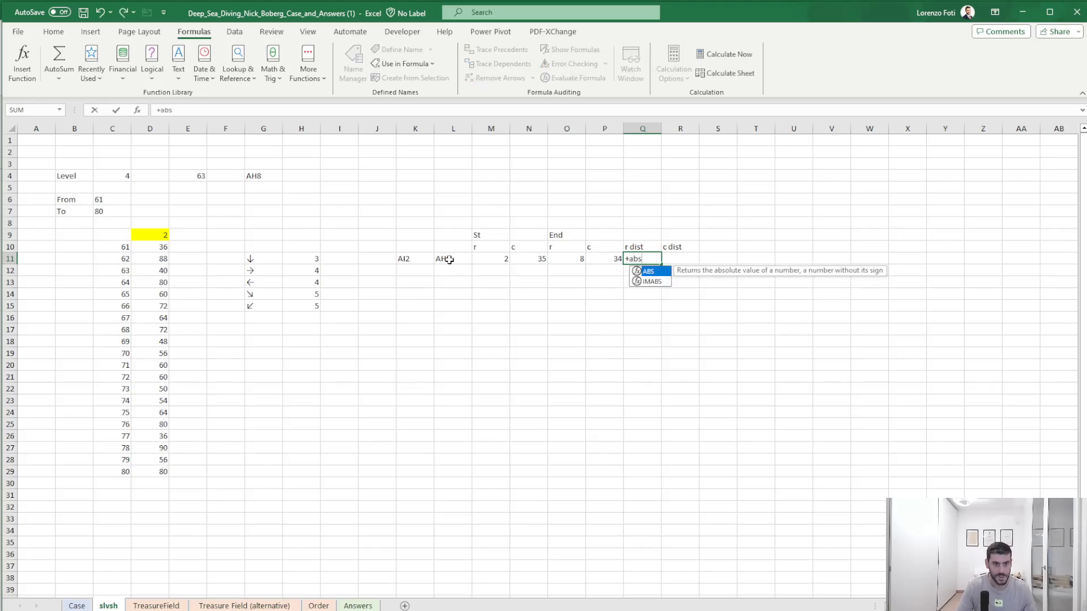
pyautogui.press('Left')
pyautogui.press('Left')
pyautogui.write('-')
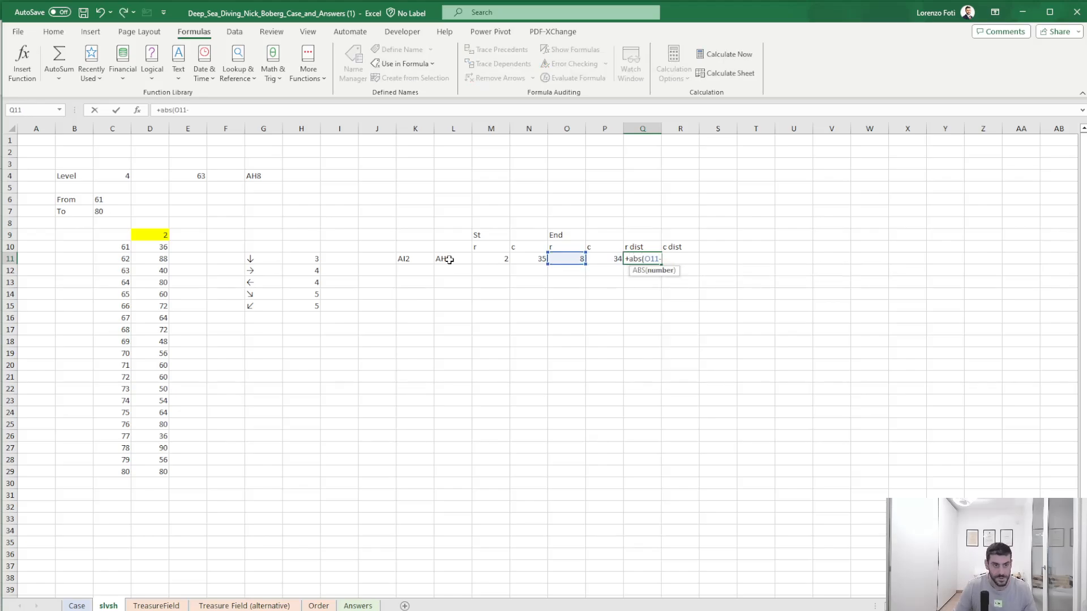
pyautogui.press('Left')
pyautogui.press('Left')
pyautogui.press('Left')
pyautogui.press('Left')
pyautogui.write(')')
pyautogui.press('Tab')
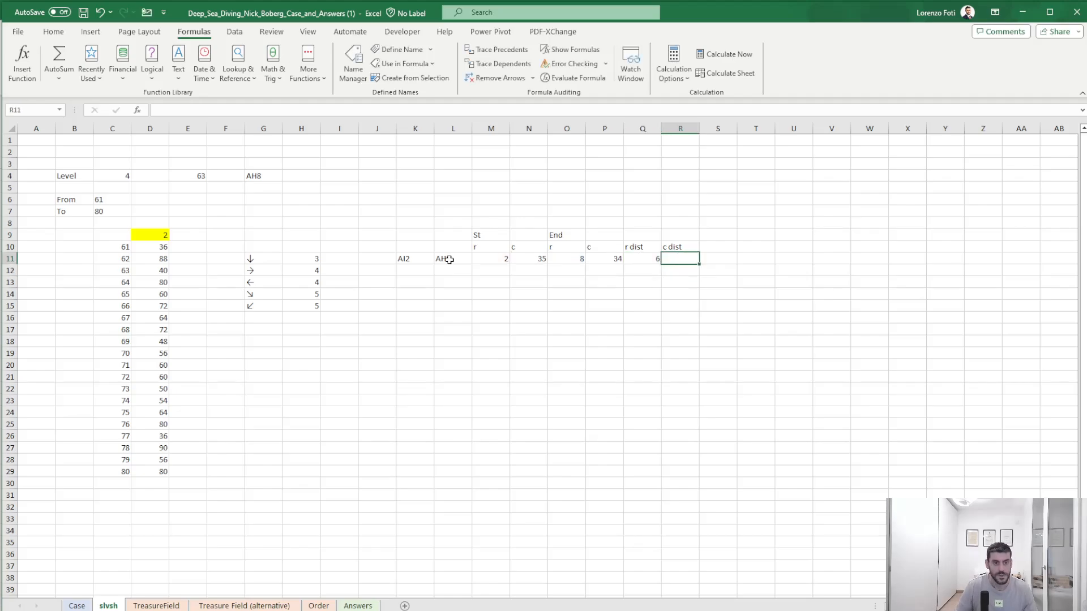
pyautogui.hotkey('ctrl', 'r')
pyautogui.press('F2')
pyautogui.press('Escape')
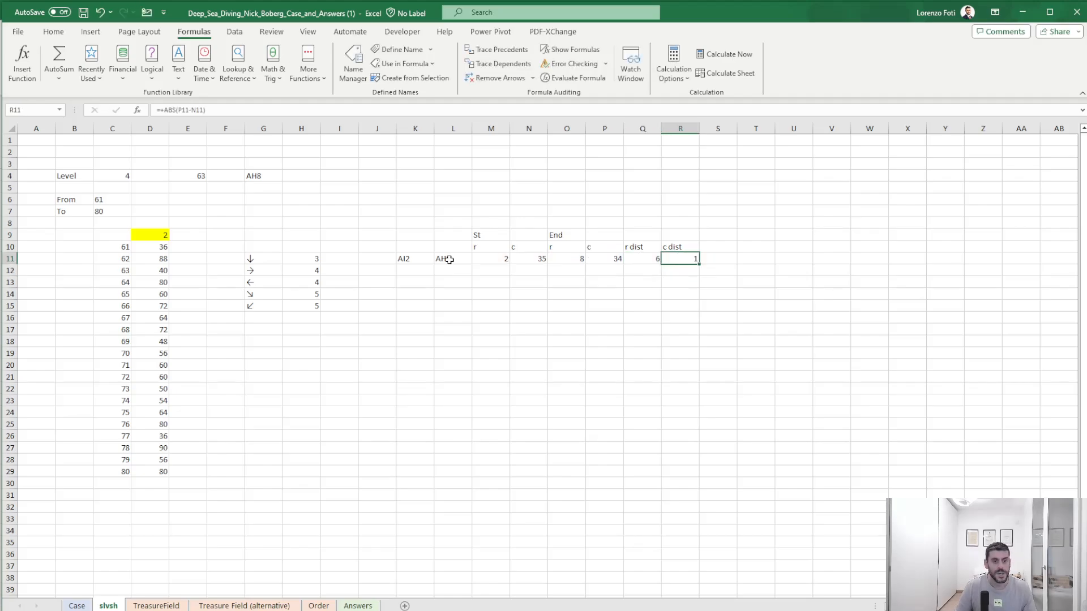
# - Label the two distance columns Cells in Q9
pyautogui.press('Left')
pyautogui.press('Up')
pyautogui.press('Up')
pyautogui.write('e')
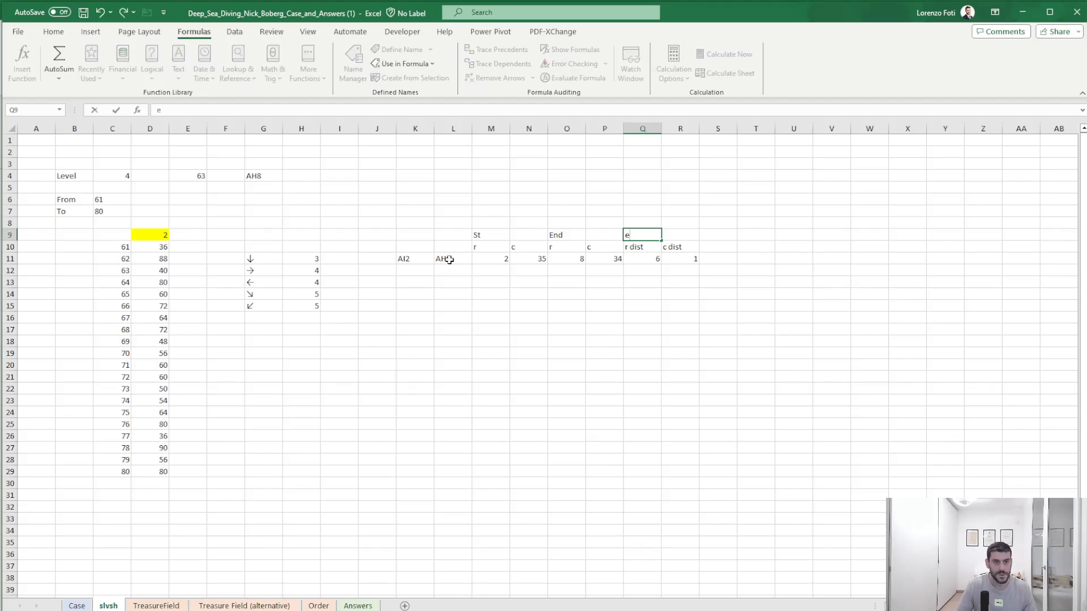
pyautogui.press('BackSpace')
pyautogui.write('Cells')
pyautogui.press('Tab')
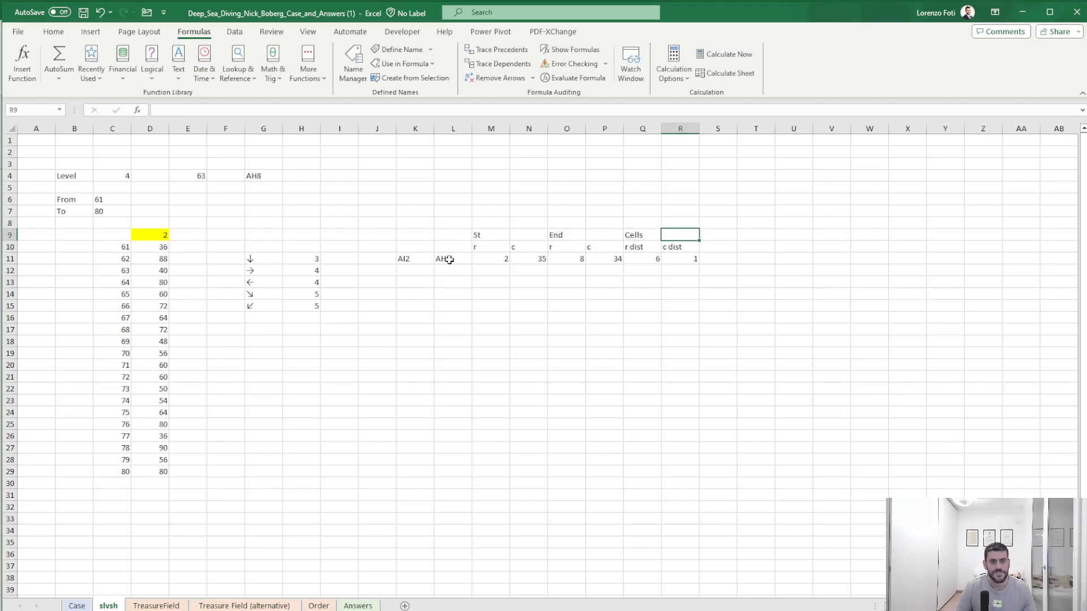
pyautogui.press('Tab')
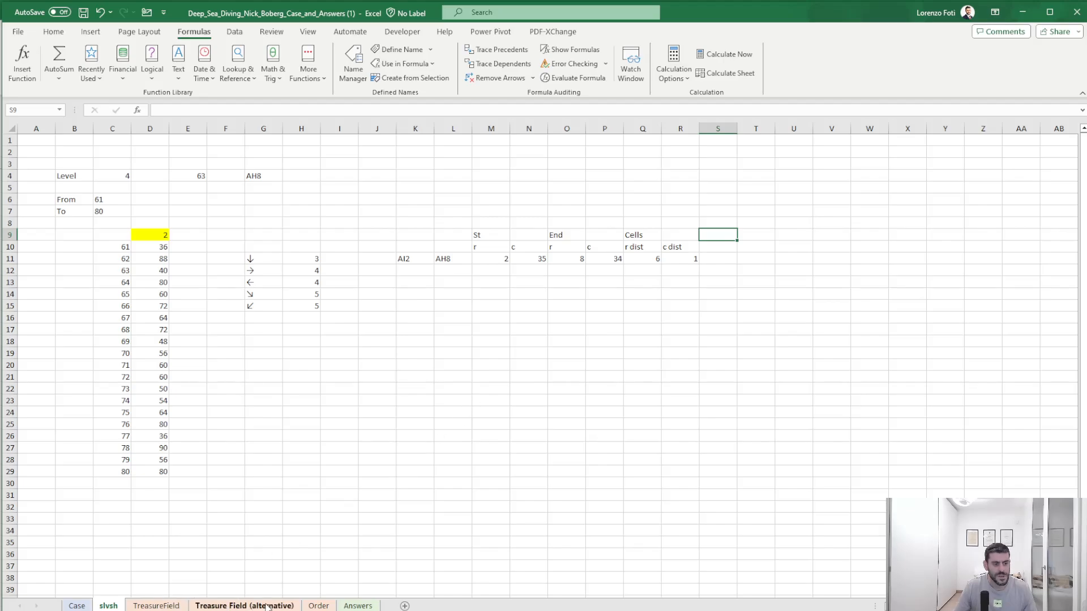
# - Trace the path down column AH from AH3 to the treasure in AH8 on the TreasureField map
pyautogui.click(160, 606)
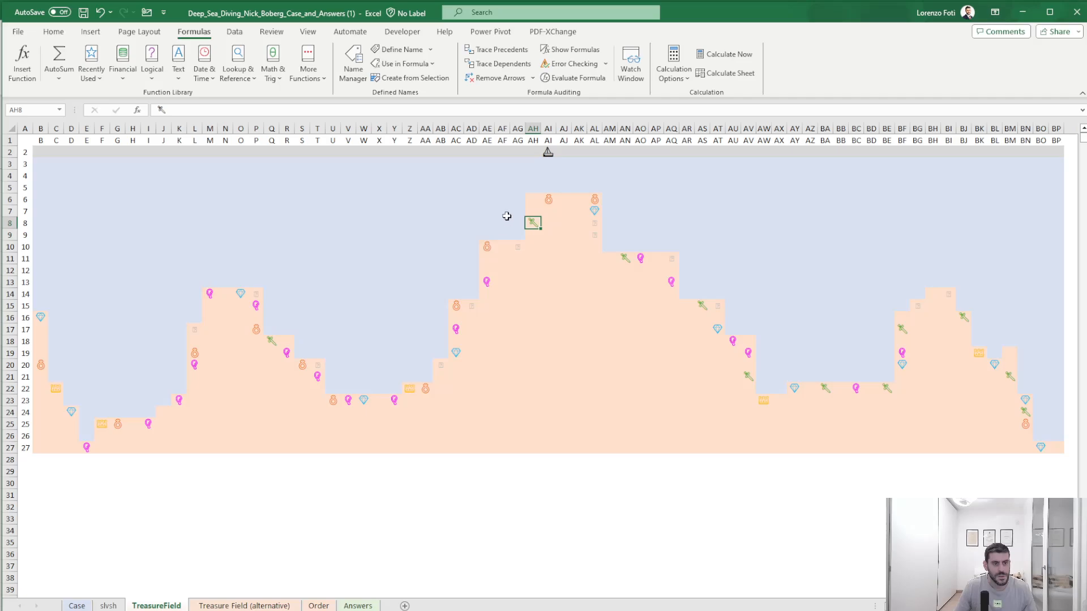
pyautogui.click(537, 164)
pyautogui.click(535, 176)
pyautogui.click(535, 187)
pyautogui.click(534, 199)
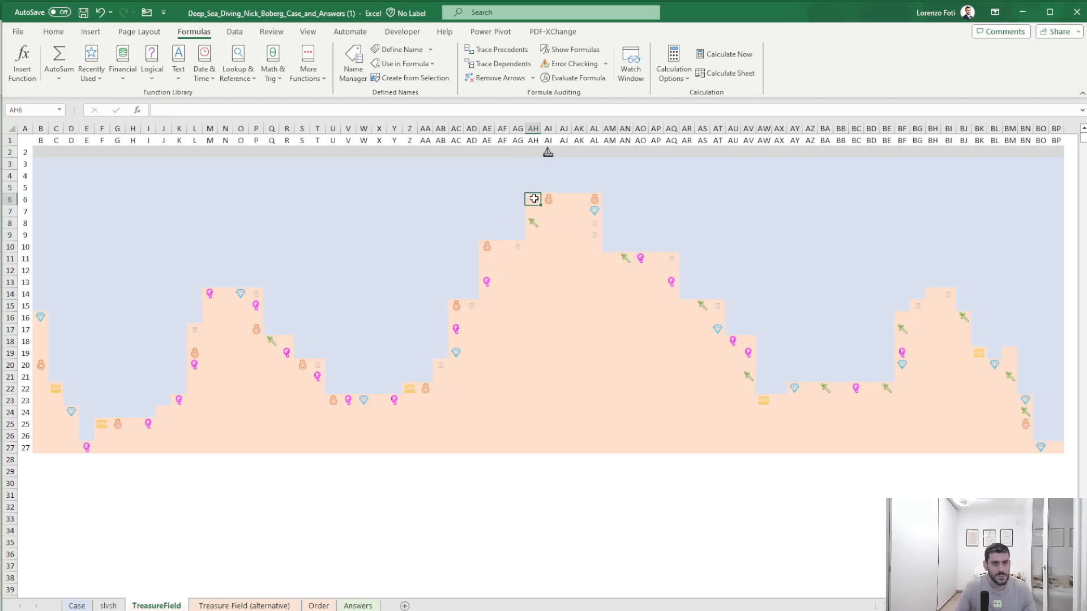
pyautogui.click(533, 212)
pyautogui.click(531, 223)
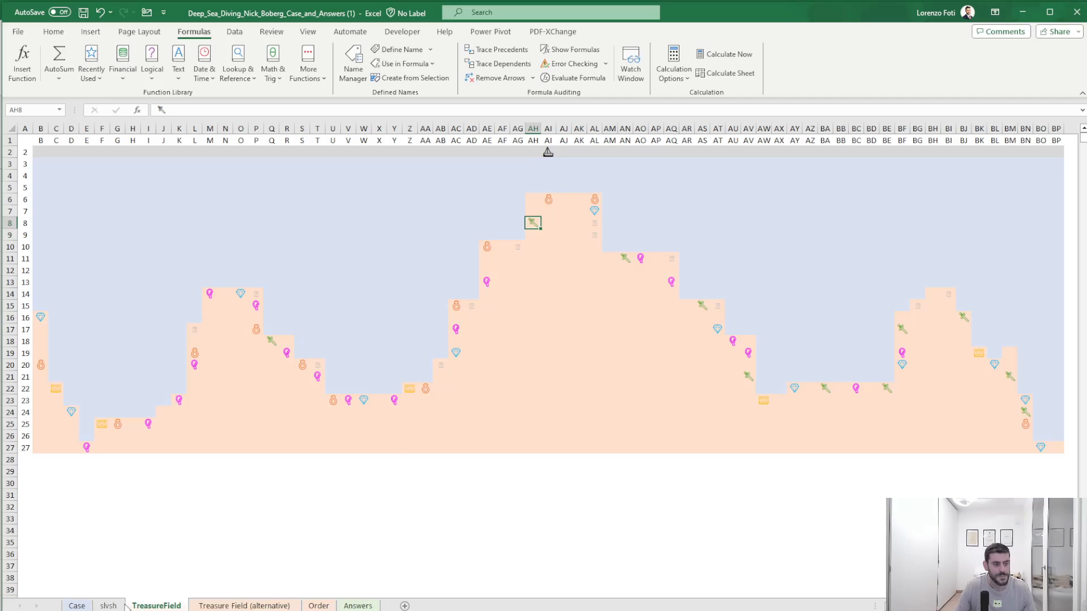
# - Return to the slvsh sheet and add the headings Max and Min in S10:T10
pyautogui.click(108, 605)
pyautogui.click(713, 247)
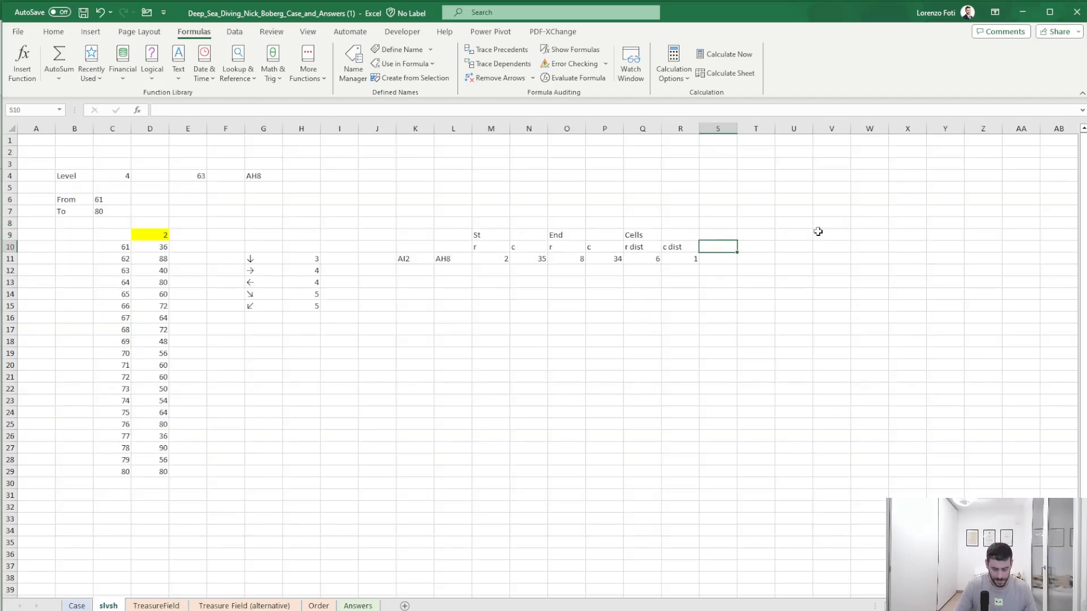
pyautogui.write('Max')
pyautogui.press('Tab')
pyautogui.write('Min')
pyautogui.press('Return')
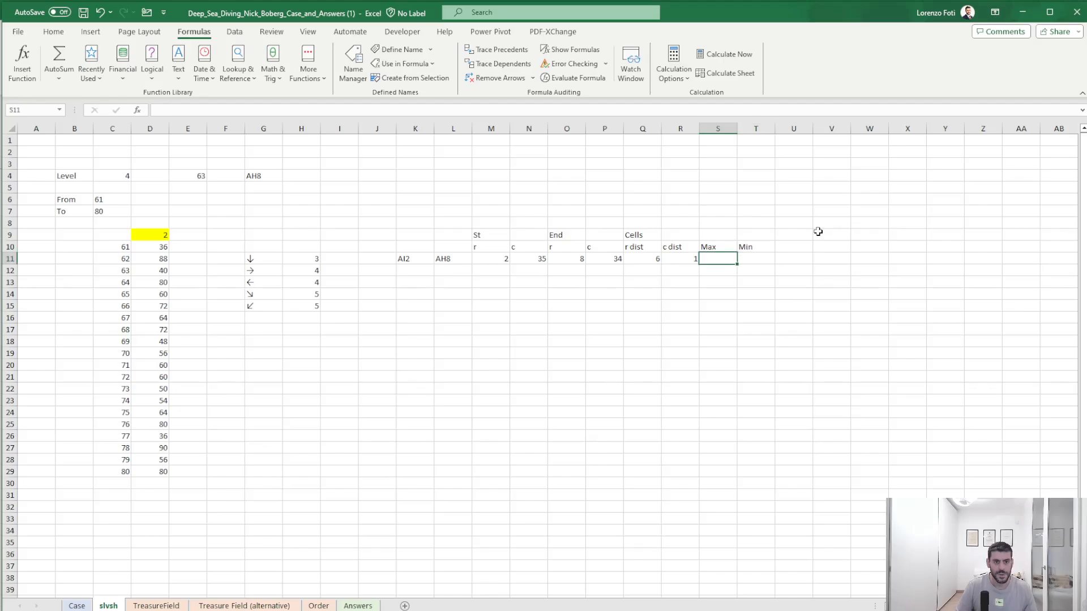
# - Calculate the larger of the row and column distances in S11 with MAX(Q11:R11)
pyautogui.write('+max(')
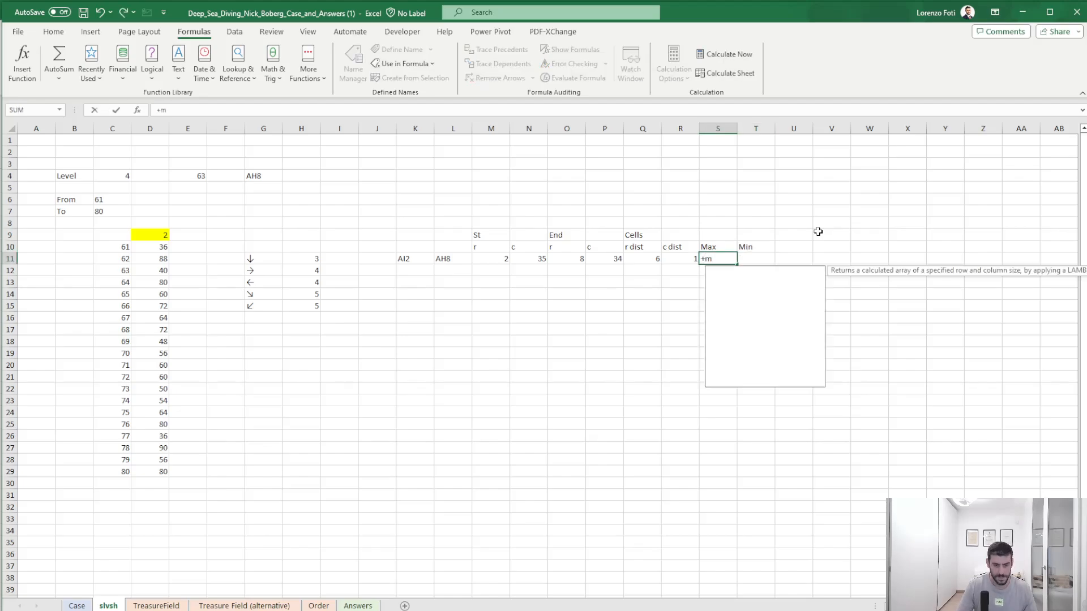
pyautogui.press('Left')
pyautogui.press('Left')
pyautogui.hotkey('shift', 'Right')
pyautogui.write(')')
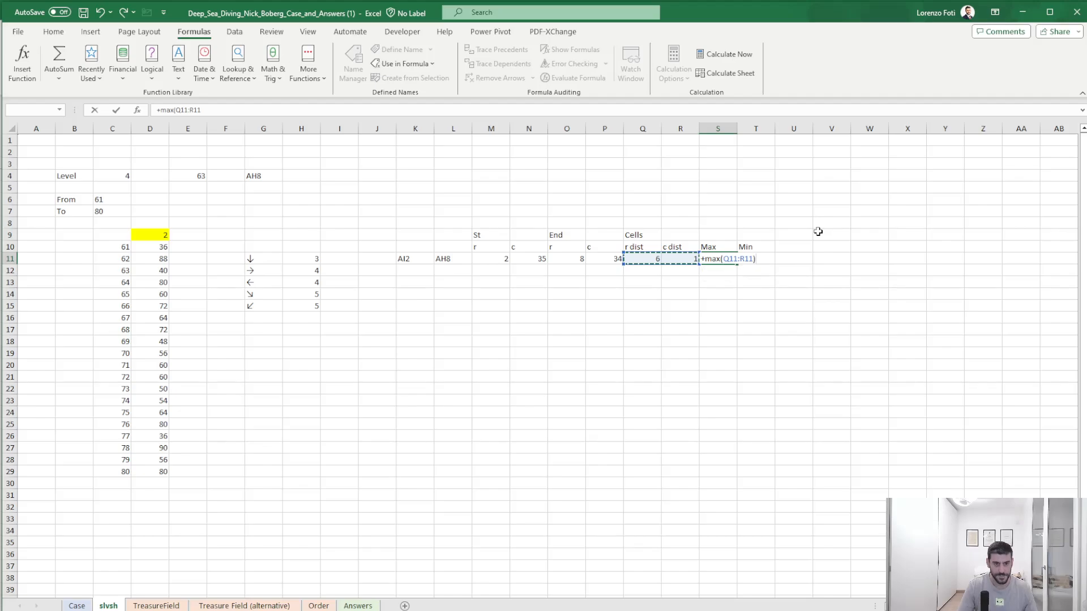
pyautogui.press('Tab')
# - Calculate the smaller of the row and column distances in T11 with MIN(Q11:R11)
pyautogui.write('+min(')
pyautogui.press('Left')
pyautogui.press('Left')
pyautogui.press('Left')
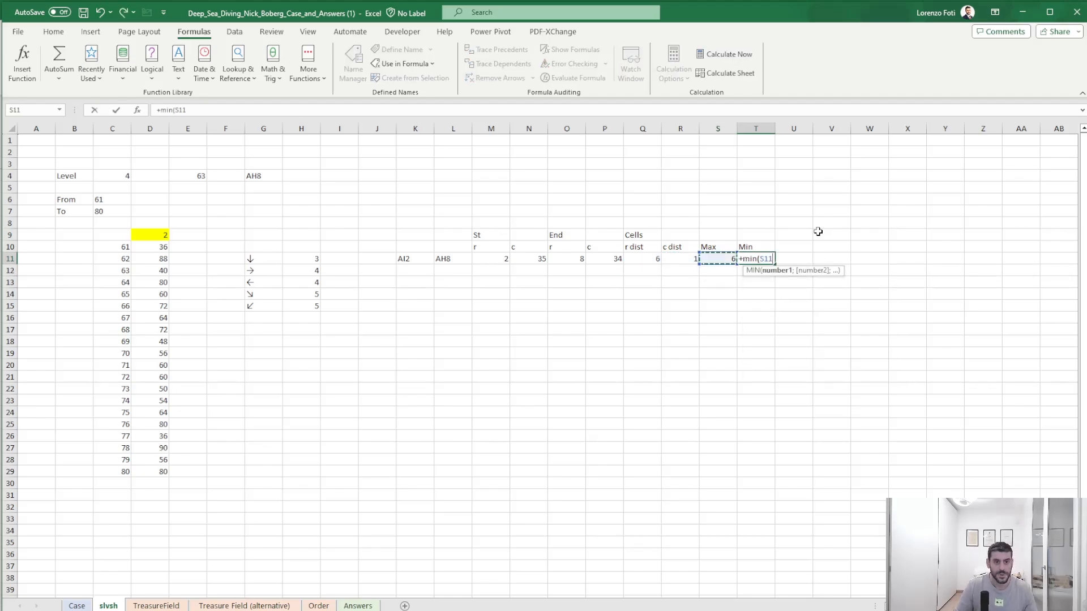
pyautogui.hotkey('shift', 'Right')
pyautogui.write(')')
pyautogui.press('Tab')
# - Add the heading Diag in U10 and set U11 to the minimum distance with +T11
pyautogui.press('Up')
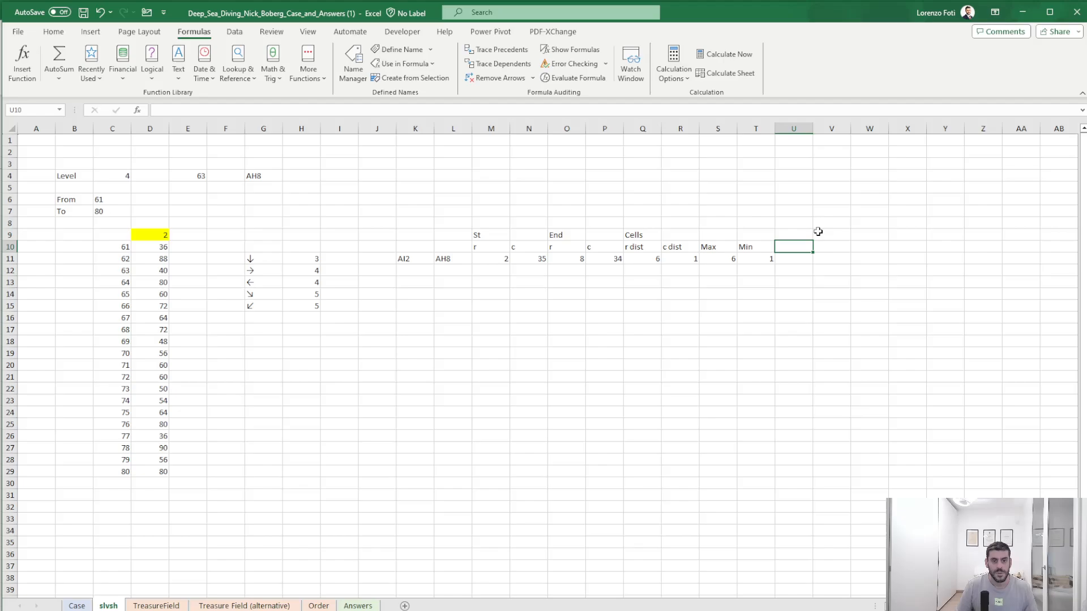
pyautogui.write('Diag')
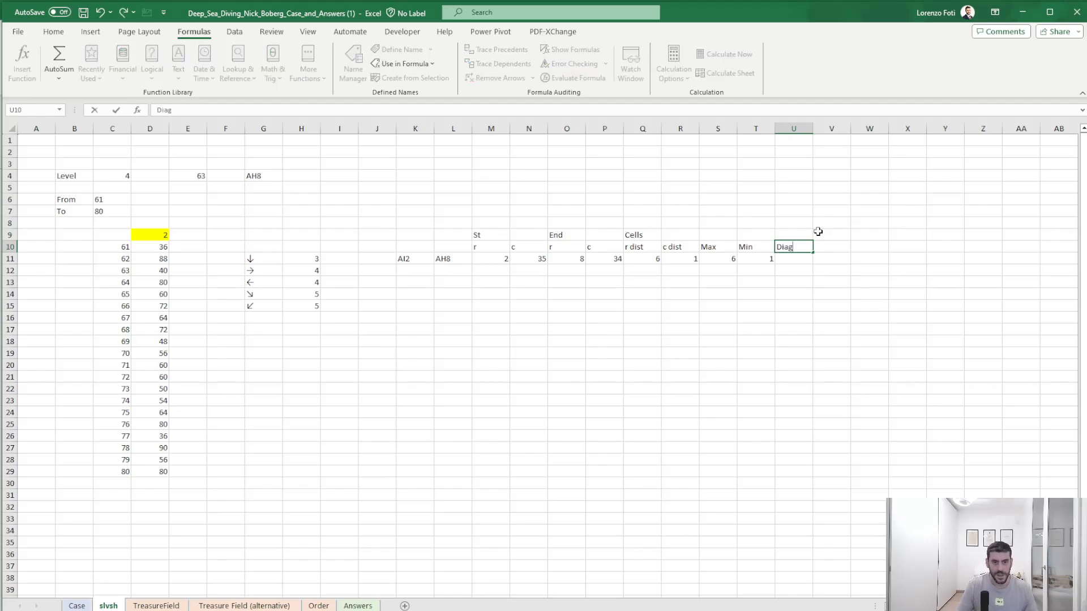
pyautogui.press('Return')
pyautogui.write('+')
pyautogui.press('Left')
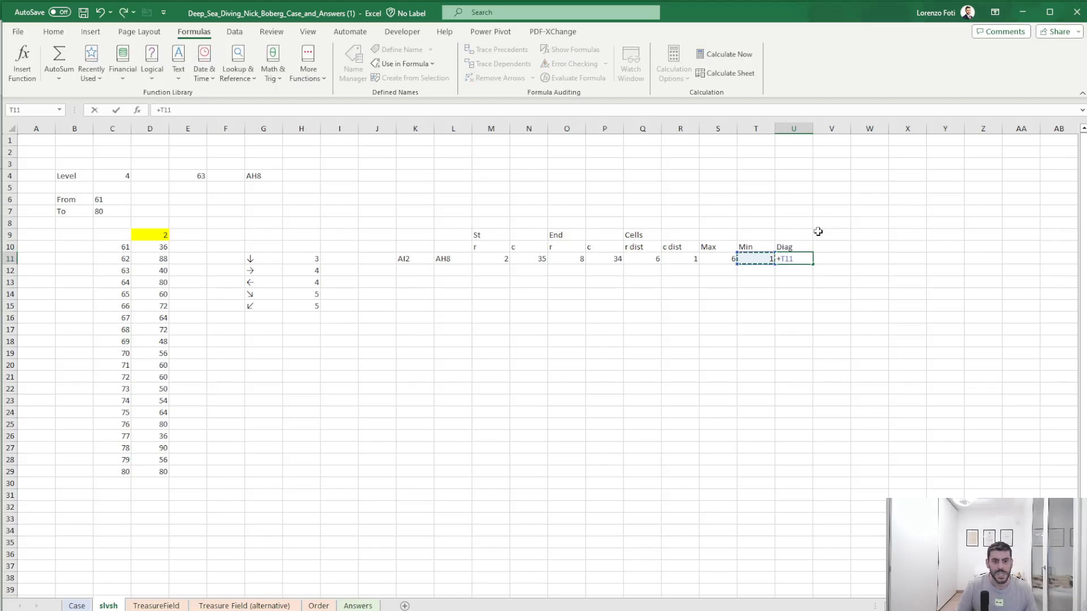
pyautogui.press('Return')
# - Add the heading Linear in V10 beside the Diag column
pyautogui.press('Right')
pyautogui.press('Up')
pyautogui.press('Up')
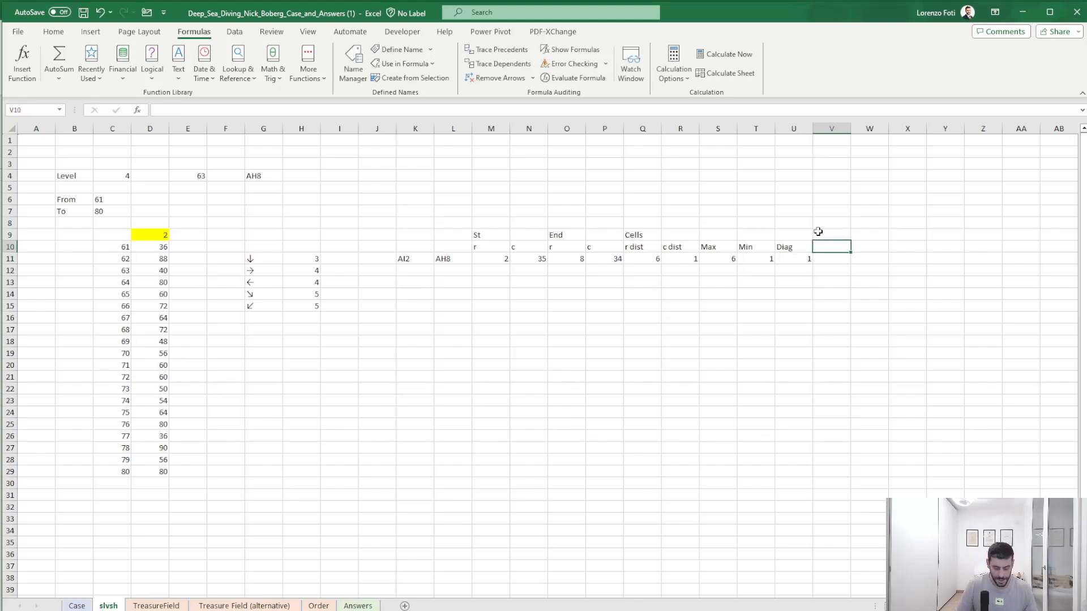
pyautogui.write('Linear')
pyautogui.press('Return')
# - Calculate the number of linear moves in V11 as maximum minus minimum distance with +S11-T11
pyautogui.write('+')
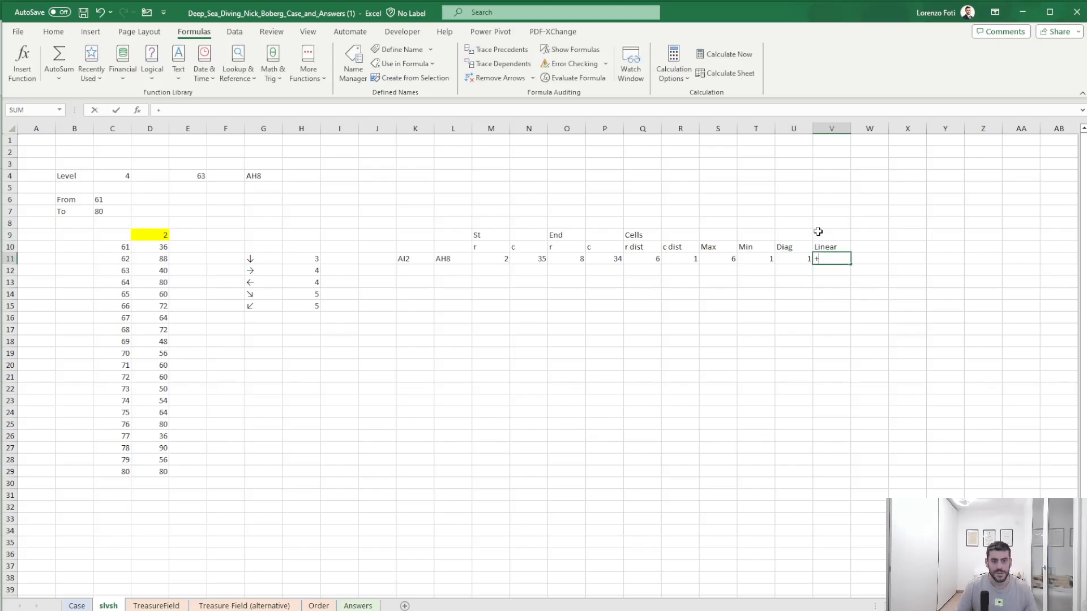
pyautogui.press('Left')
pyautogui.press('Left')
pyautogui.press('Left')
pyautogui.write('-')
pyautogui.press('Left')
pyautogui.press('Left')
pyautogui.press('Return')
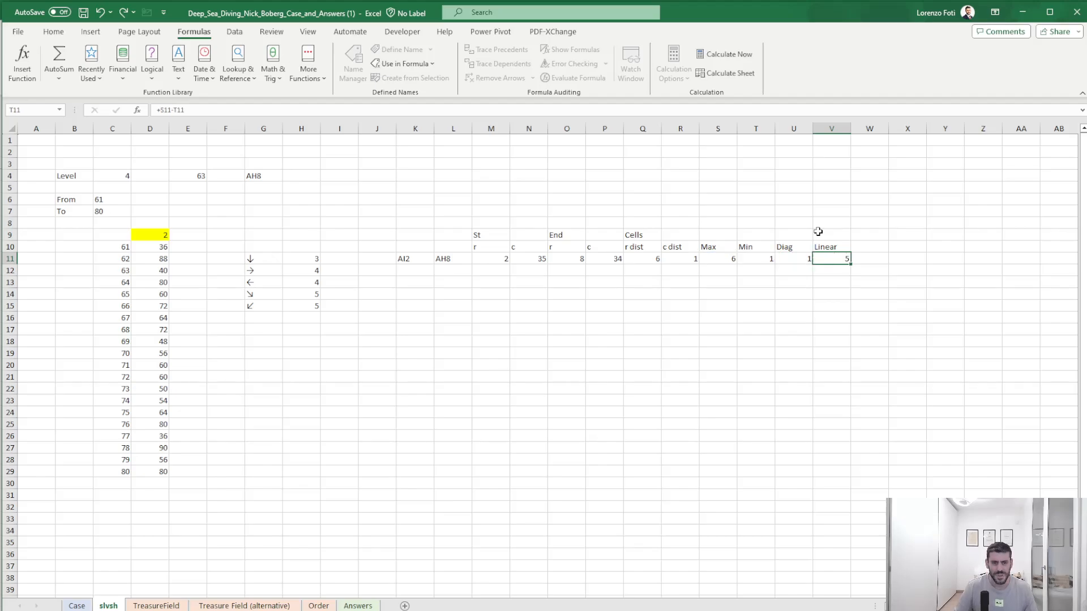
# - Add the heading Lin dir in W10 for the direction of the linear moves
pyautogui.press('Up')
pyautogui.press('Right')
pyautogui.press('Up')
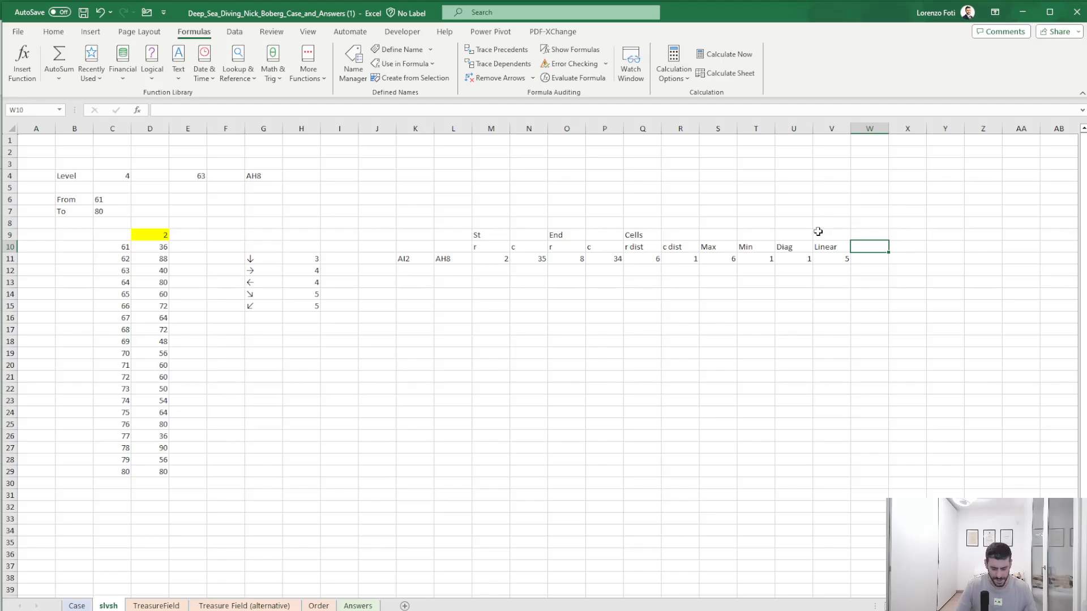
pyautogui.write('Lin dir')
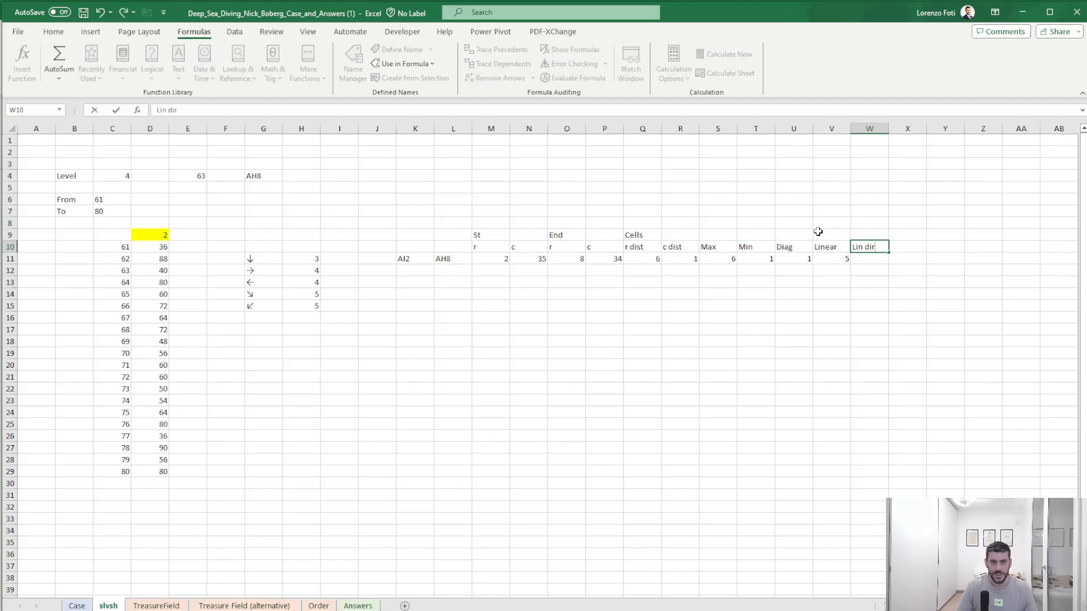
pyautogui.press('Return')
# - Determine the linear direction in W11 with IF(Q11>R11;"v";"h")
pyautogui.write('+if')
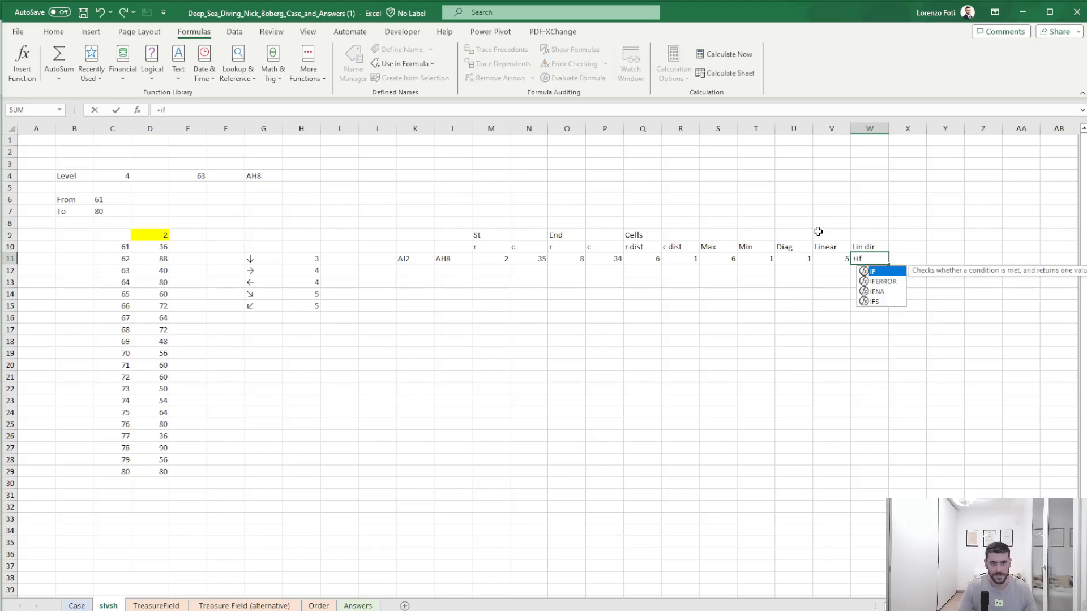
pyautogui.write('(')
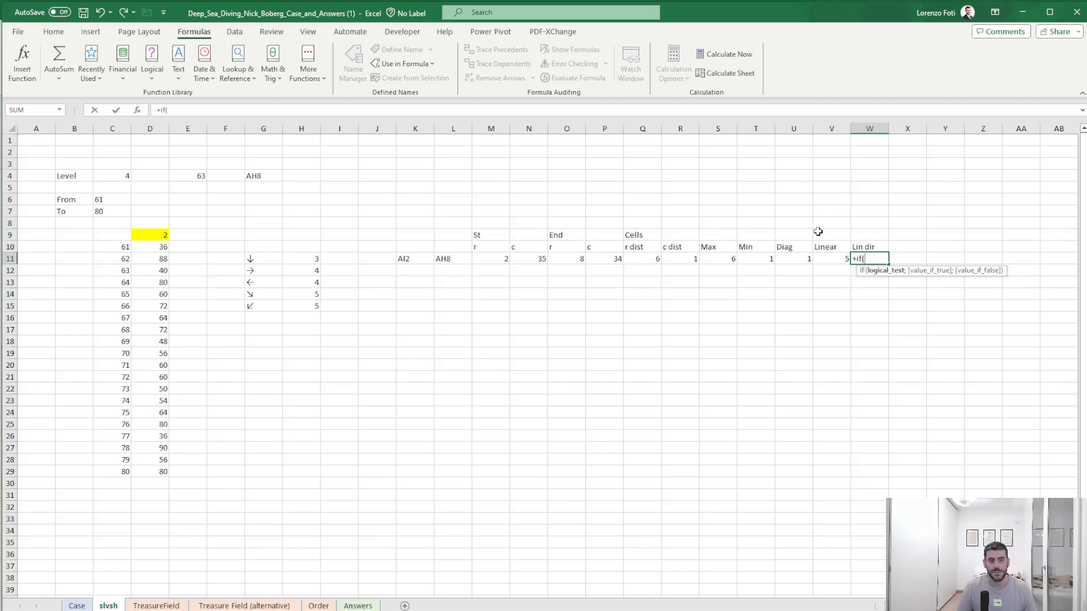
pyautogui.press('Left')
pyautogui.press('Left')
pyautogui.press('Left')
pyautogui.press('Left')
pyautogui.press('Left')
pyautogui.press('Left')
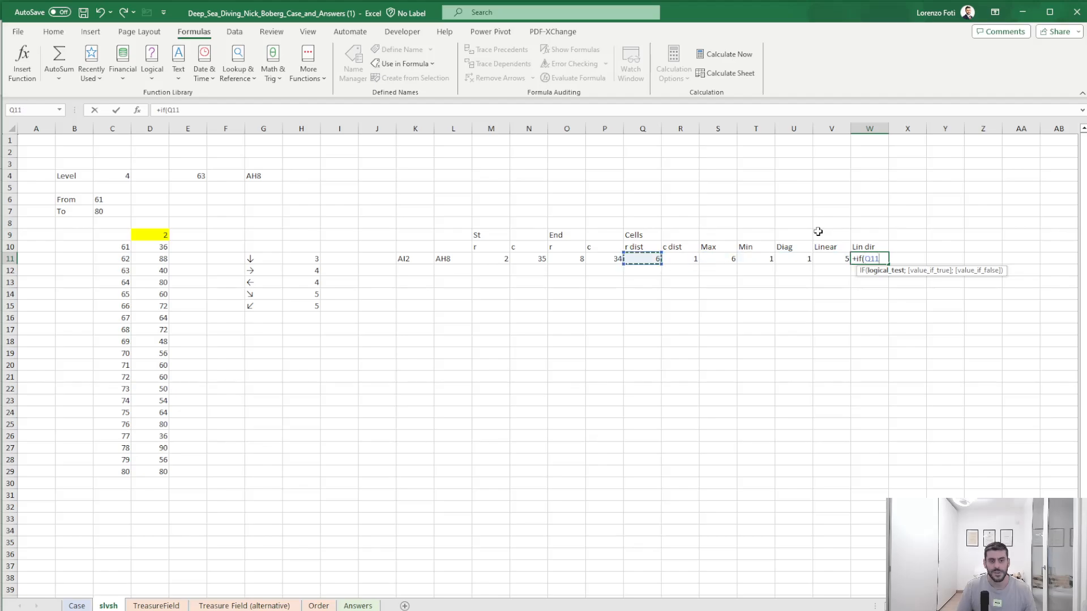
pyautogui.write('>')
pyautogui.press('Left')
pyautogui.press('Left')
pyautogui.press('Left')
pyautogui.press('Left')
pyautogui.press('Left')
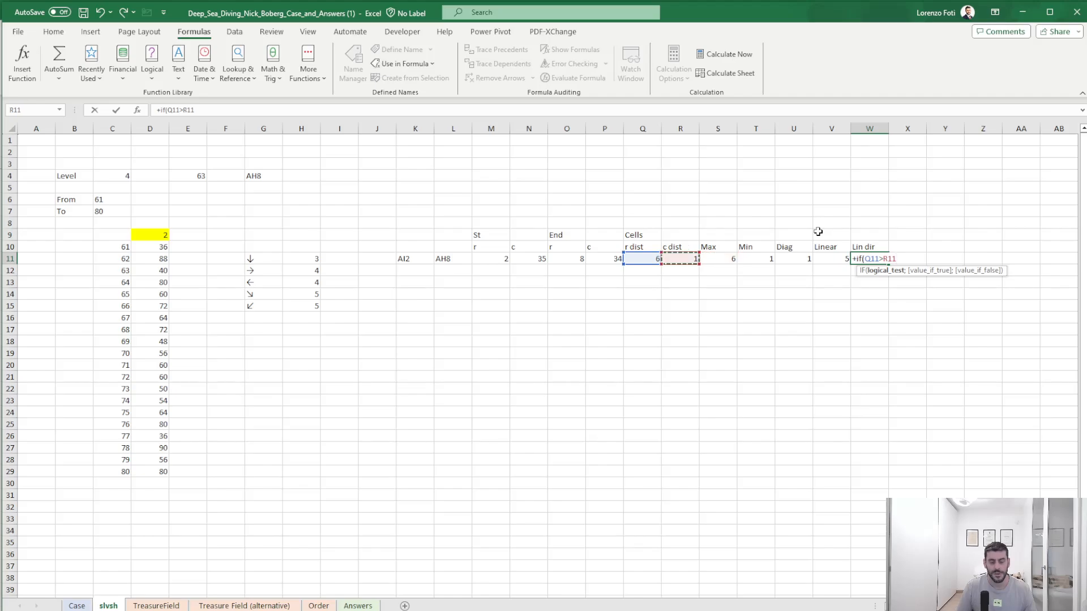
pyautogui.write(';')
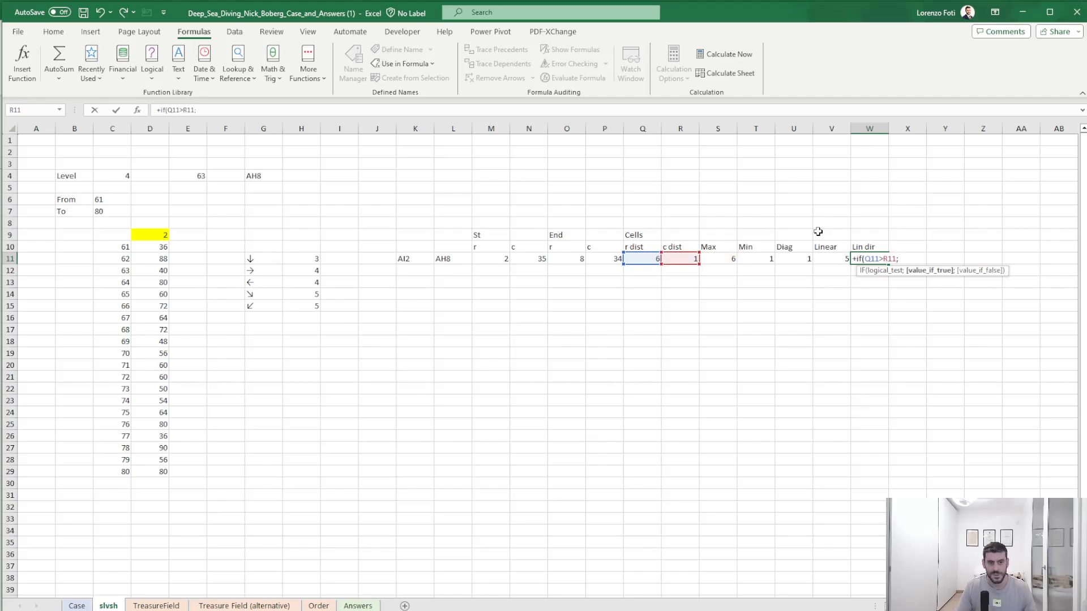
pyautogui.write('"v";"h"')
pyautogui.press('Return')
pyautogui.press('Up')
pyautogui.press('Up')
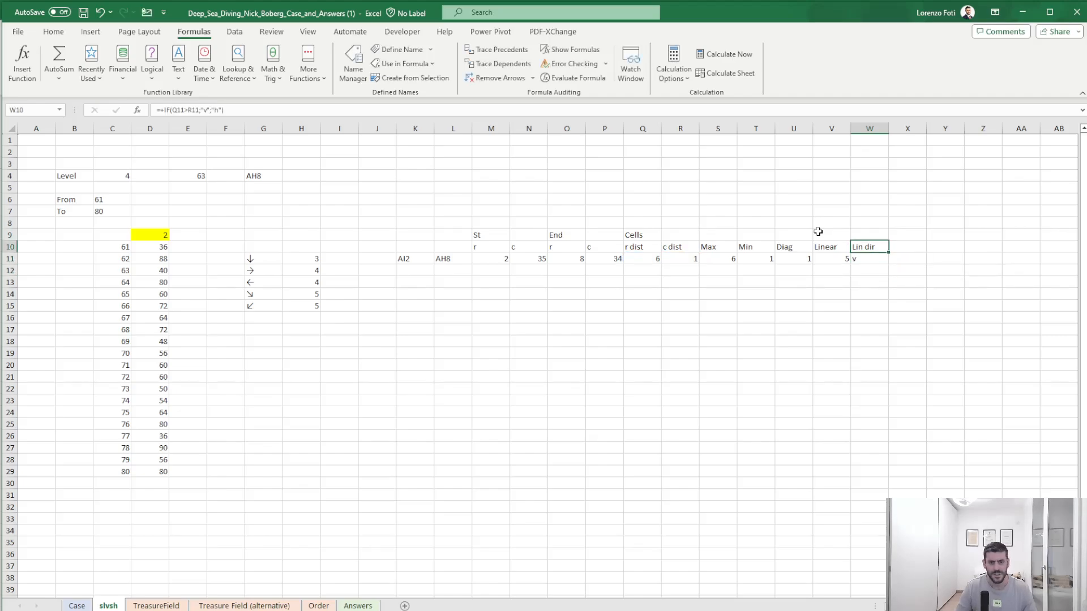
# - Add the heading Meters in Y9 with the subheadings Diag in Y10 and Lin in Z10
pyautogui.press('Right')
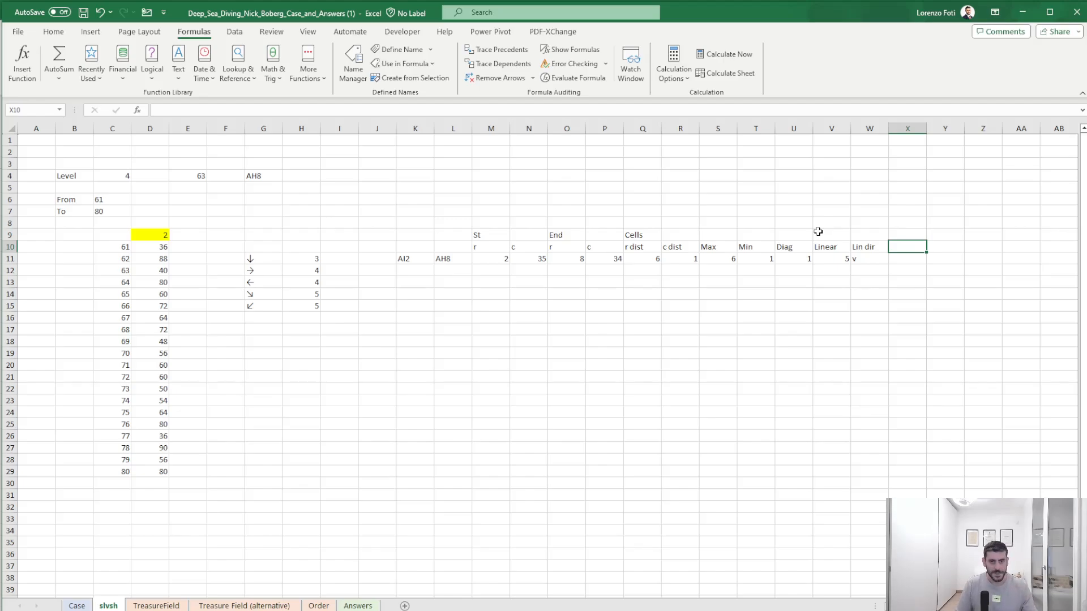
pyautogui.press('Up')
pyautogui.press('Right')
pyautogui.write('Meters')
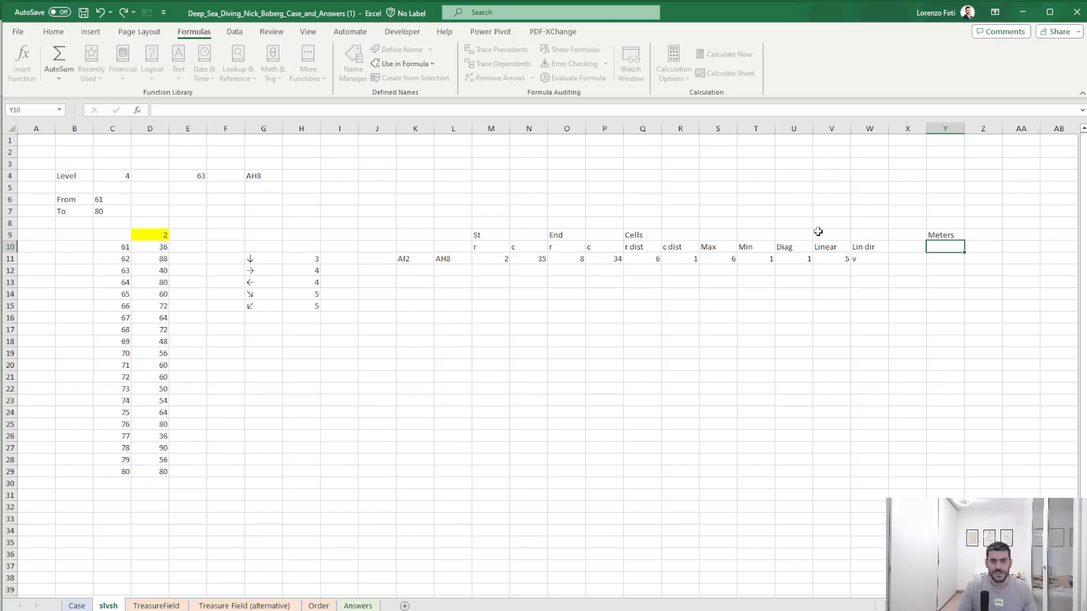
pyautogui.hotkey('ctrl', 'Return')
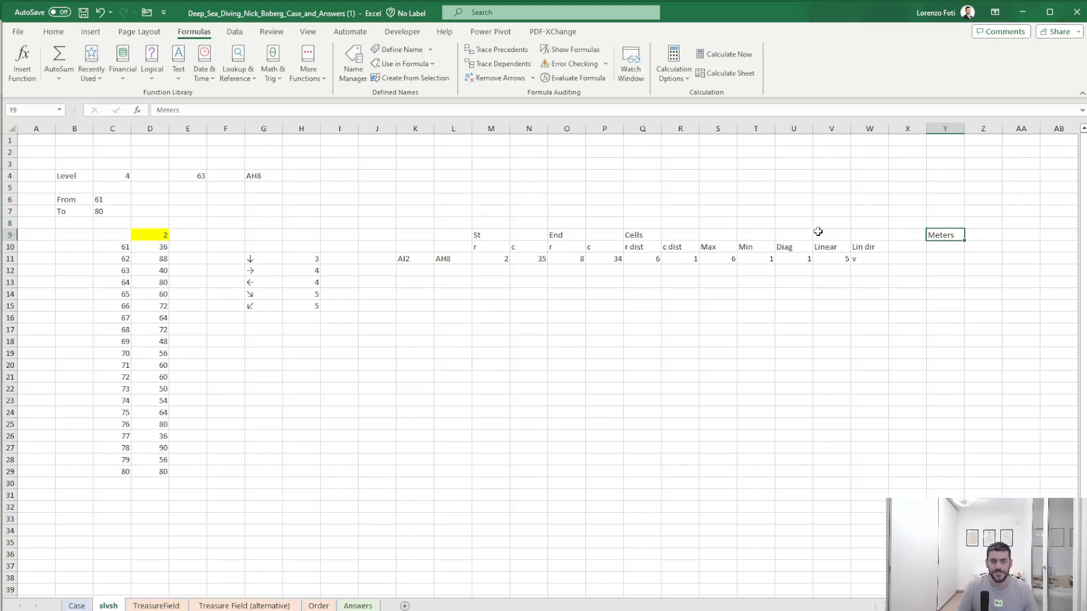
pyautogui.press('Down')
pyautogui.write('Diag')
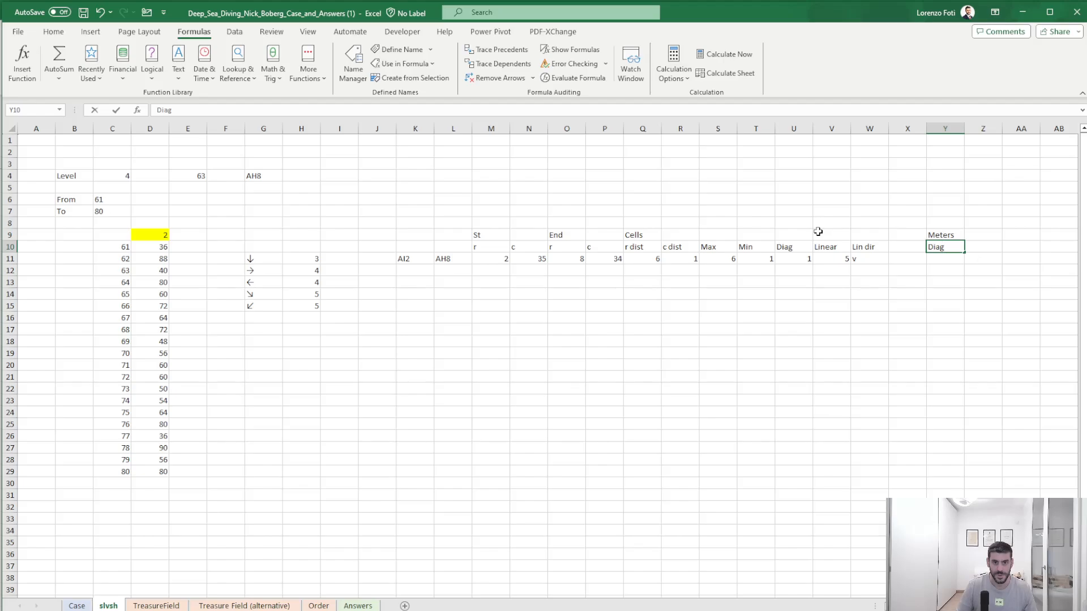
pyautogui.press('Right')
pyautogui.write('Lin')
pyautogui.press('Down')
pyautogui.press('Left')
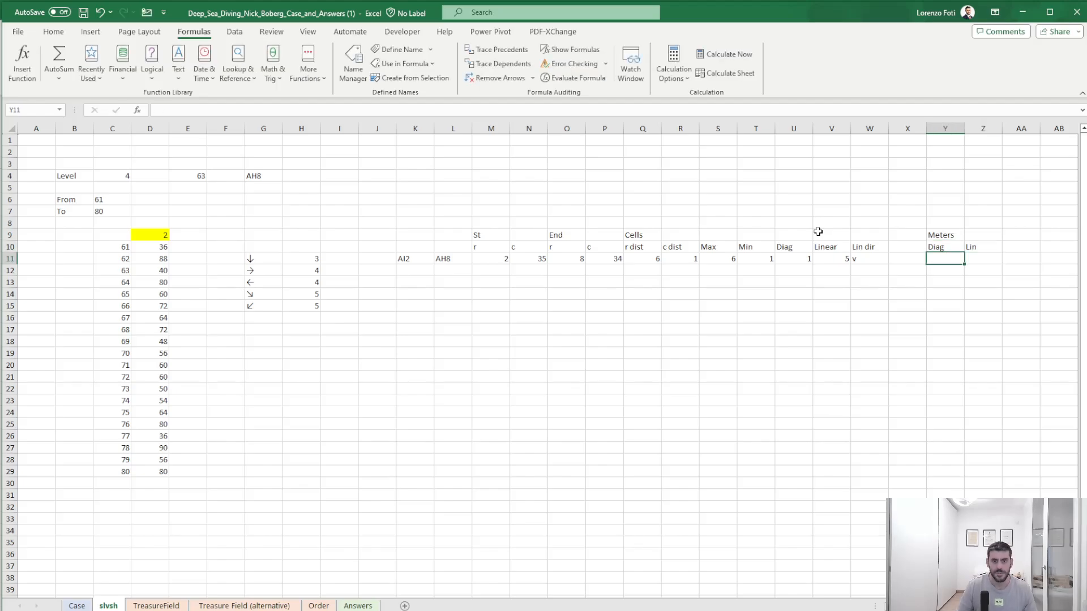
# - Calculate the diagonal meters in Y11 as the number of diagonal moves in U11 times 5
pyautogui.write('+')
pyautogui.press('Left')
pyautogui.press('Left')
pyautogui.press('Left')
pyautogui.press('Left')
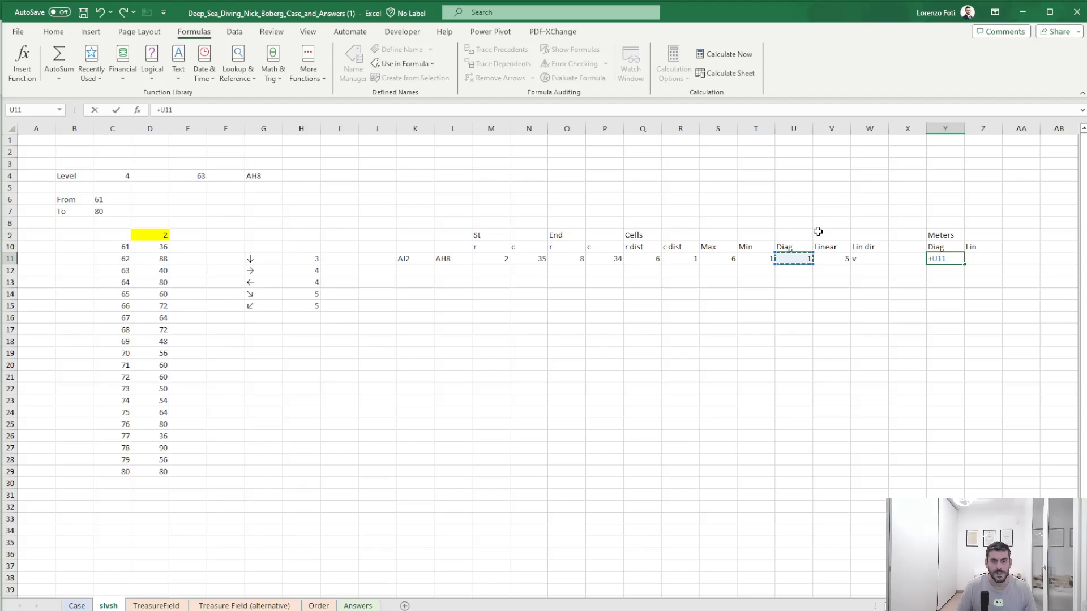
pyautogui.press('Right')
pyautogui.press('Return')
pyautogui.press('Up')
pyautogui.press('Right')
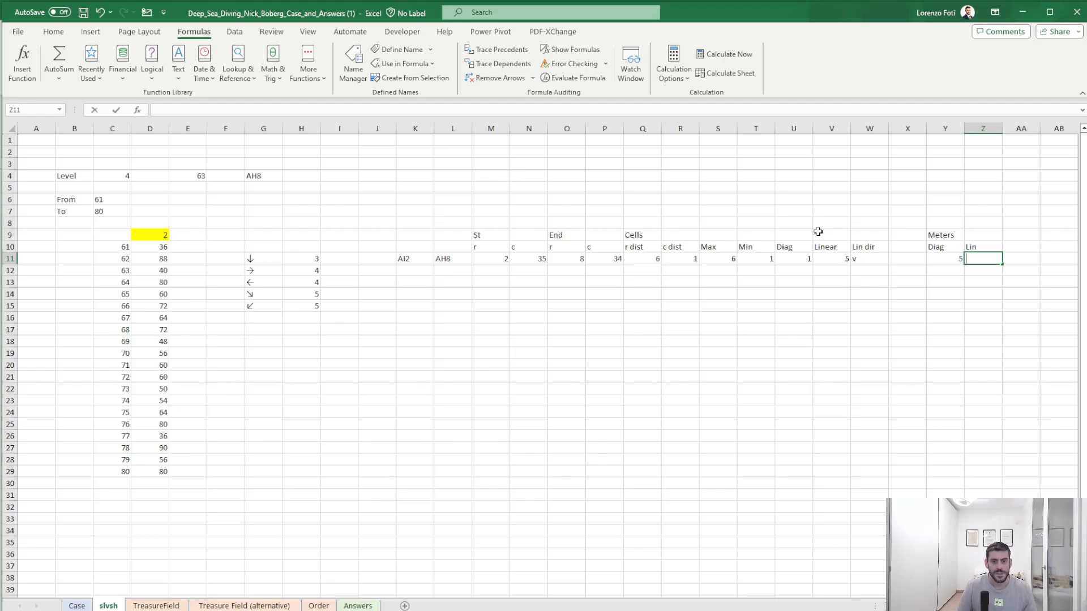
# - Calculate the linear meters in Z11 with +SWITCH(W11;"v";3;"h";4)*V11
pyautogui.write('+if')
pyautogui.press('BackSpace')
pyautogui.press('BackSpace')
pyautogui.write('sw')
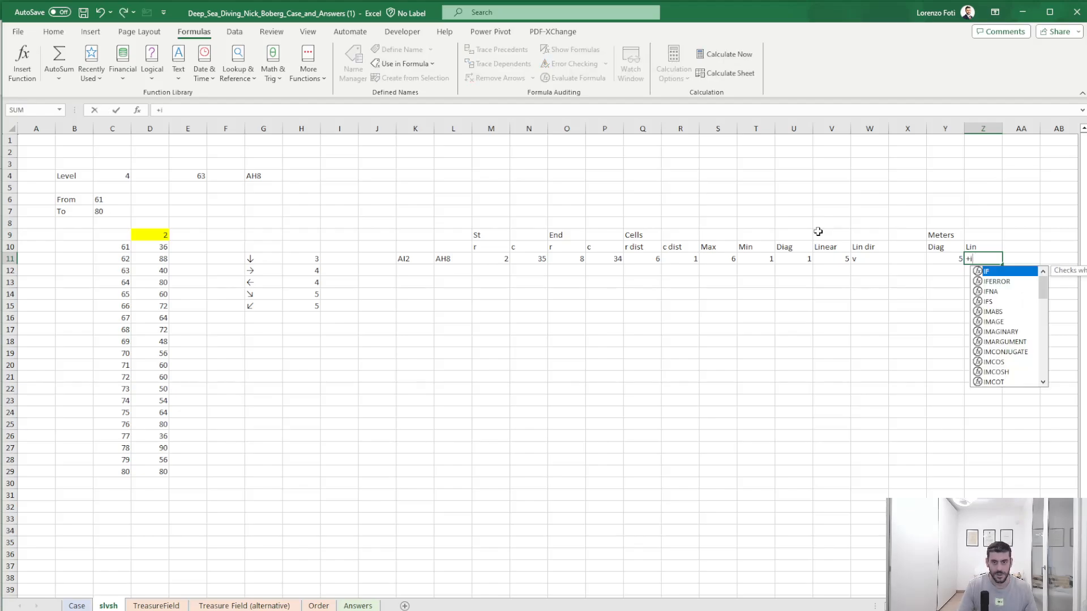
pyautogui.press('Tab')
pyautogui.press('Left')
pyautogui.press('Left')
pyautogui.press('Left')
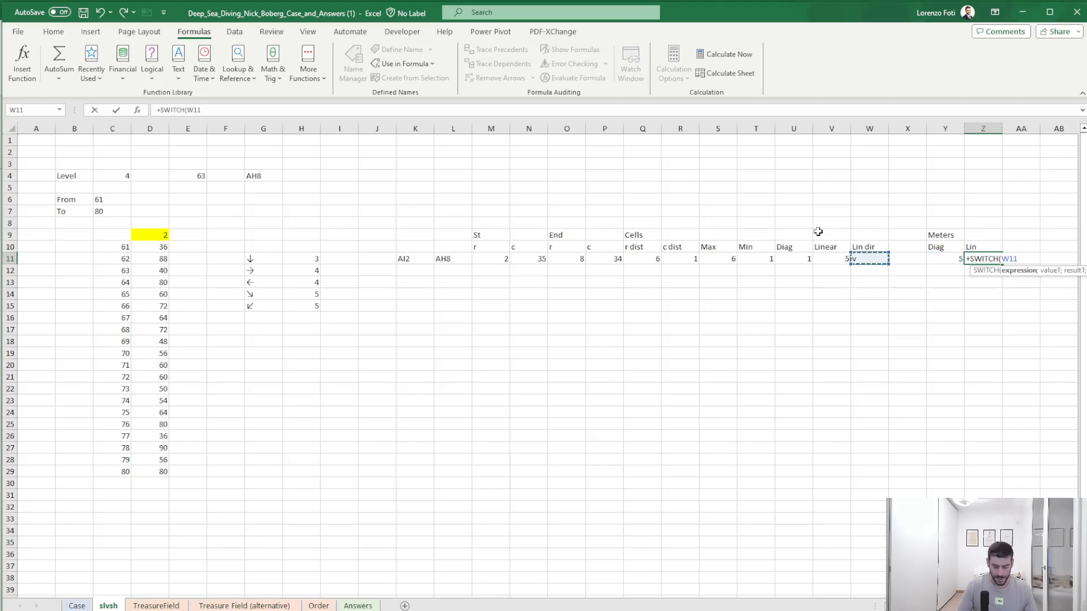
pyautogui.write(';"v')
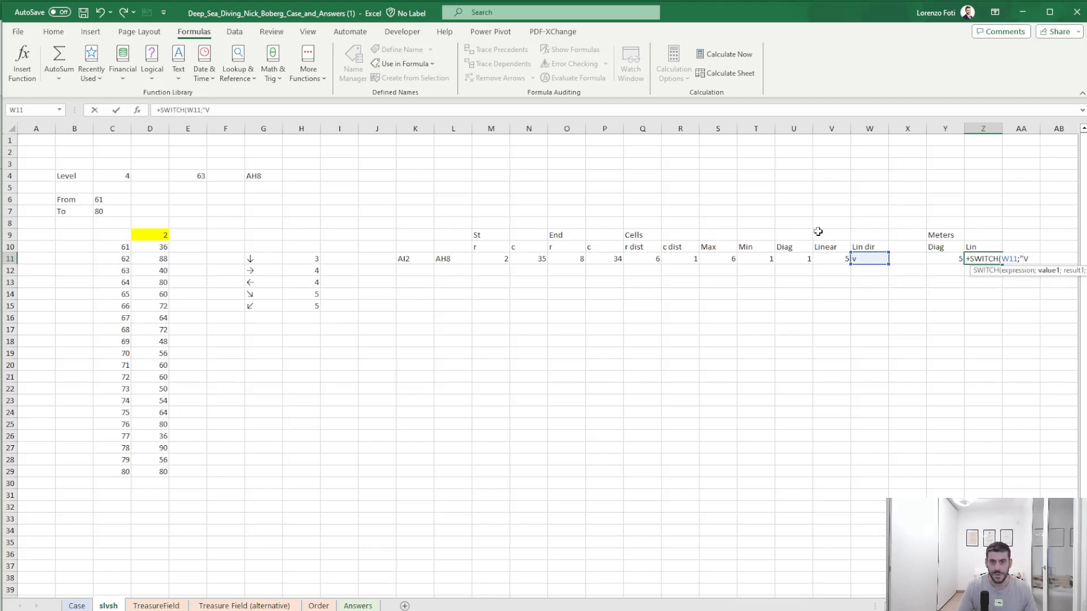
pyautogui.write('";3;"h"')
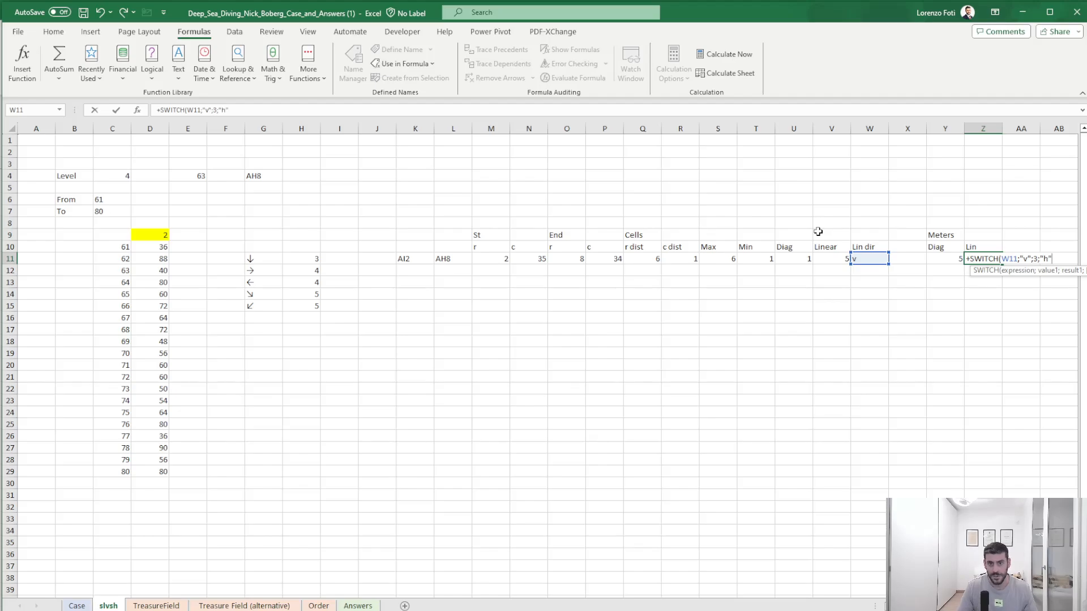
pyautogui.write(';4)*')
pyautogui.press('Left')
pyautogui.press('Left')
pyautogui.press('Left')
pyautogui.press('Left')
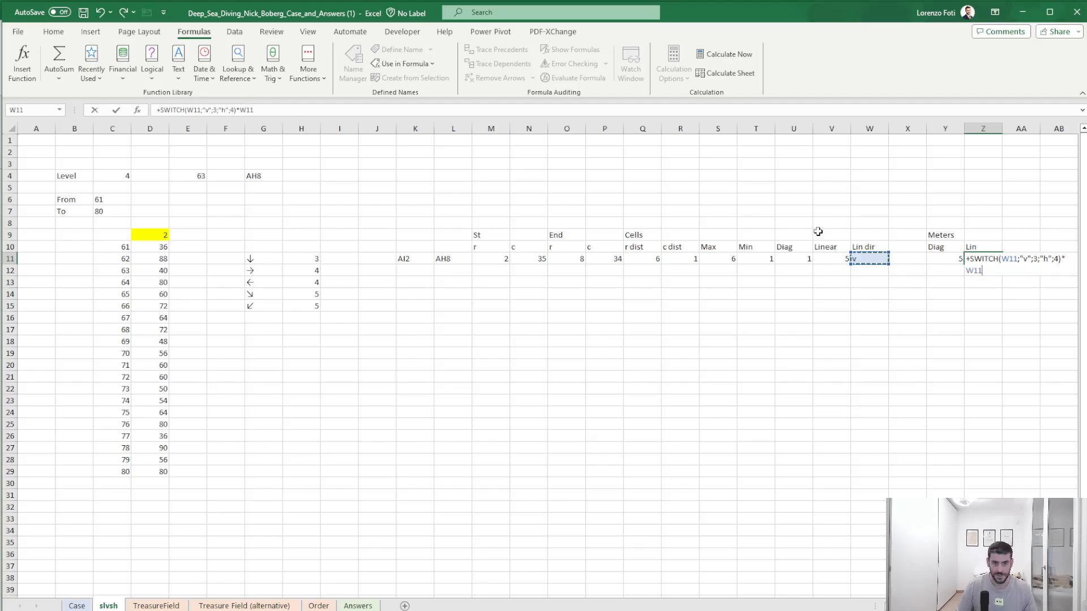
pyautogui.write(')')
pyautogui.press('Return')
pyautogui.press('Return')
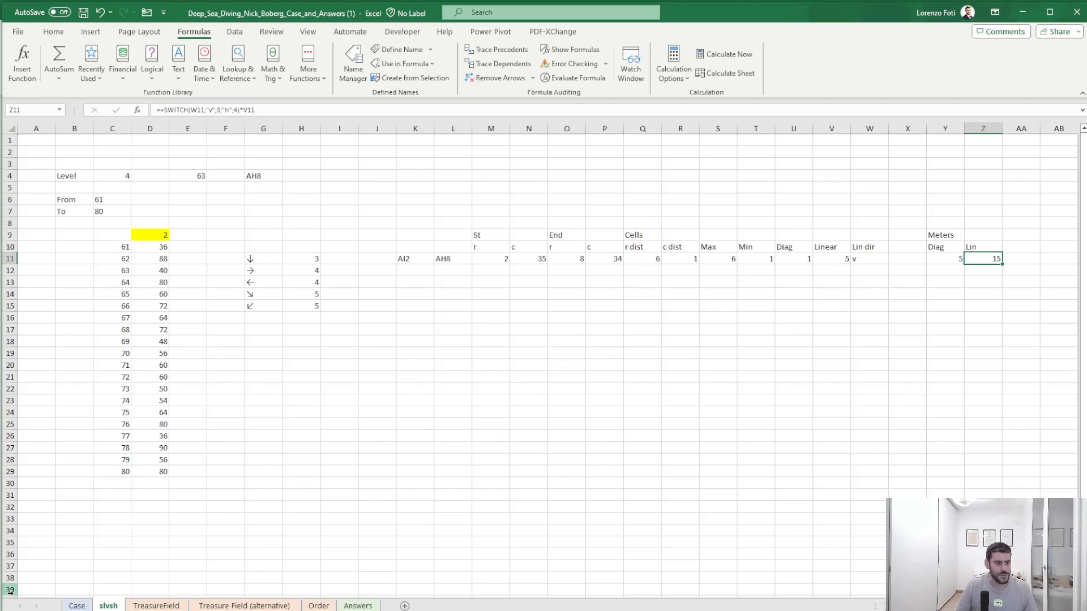
# - Set the game in E4 to Example4 and compare the calculated meters with the Level 4 example on the Case sheet
pyautogui.click(76, 605)
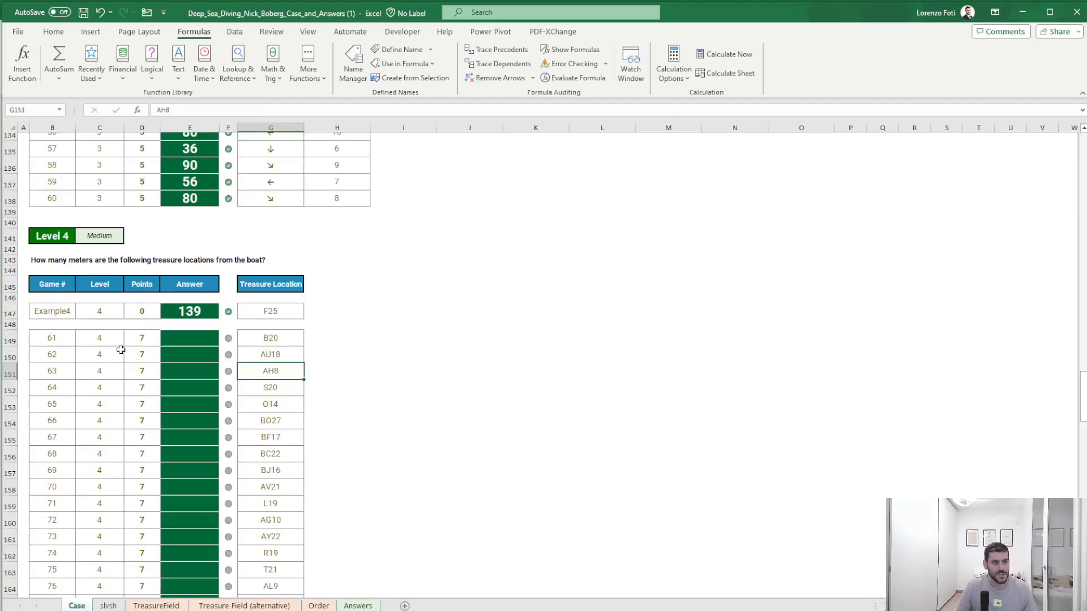
pyautogui.click(108, 606)
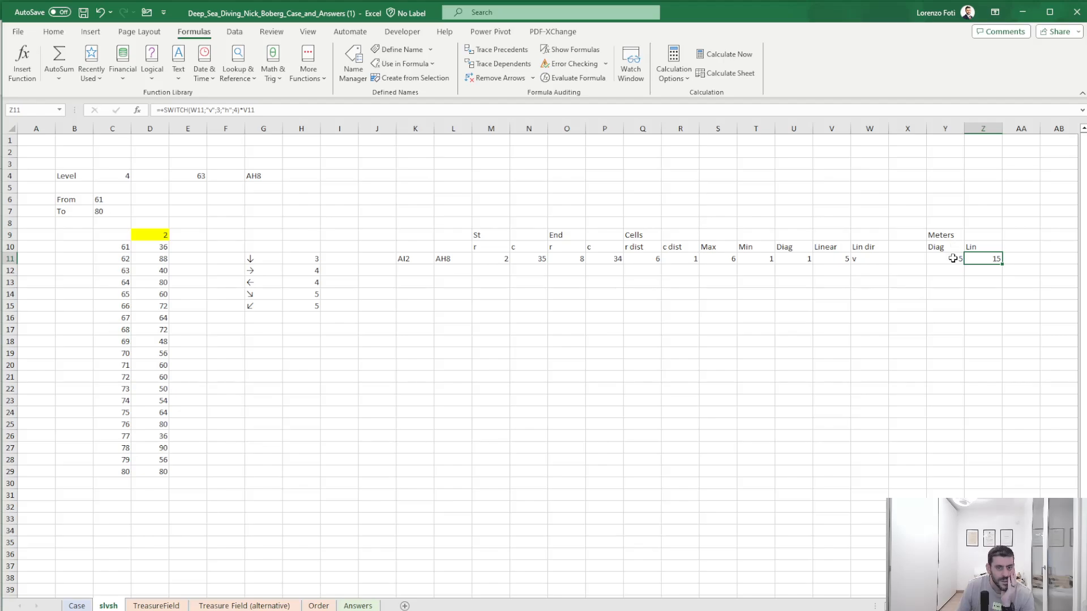
pyautogui.click(825, 258)
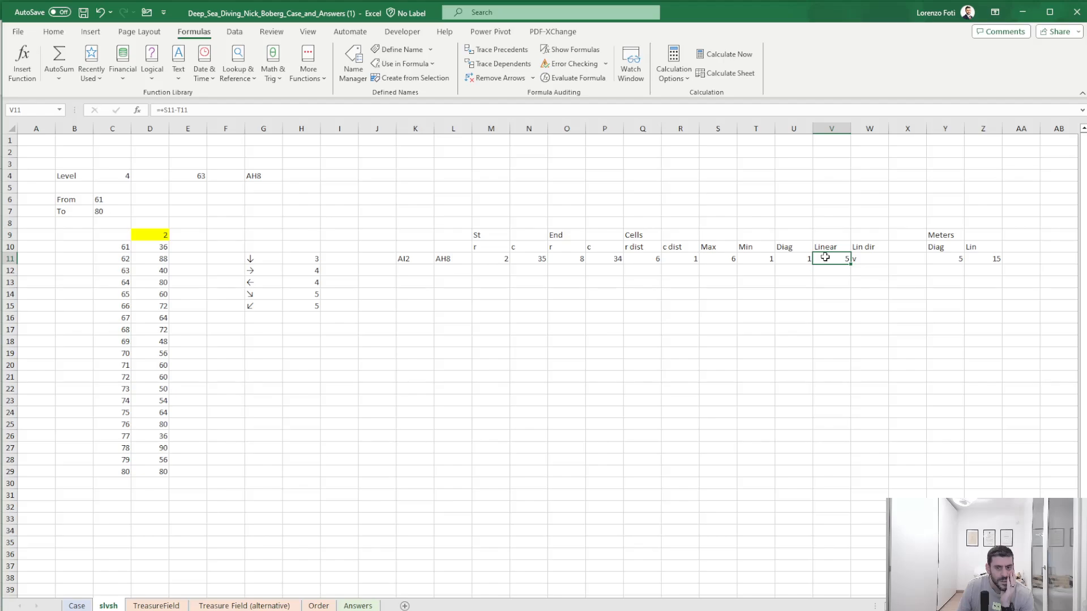
pyautogui.click(987, 258)
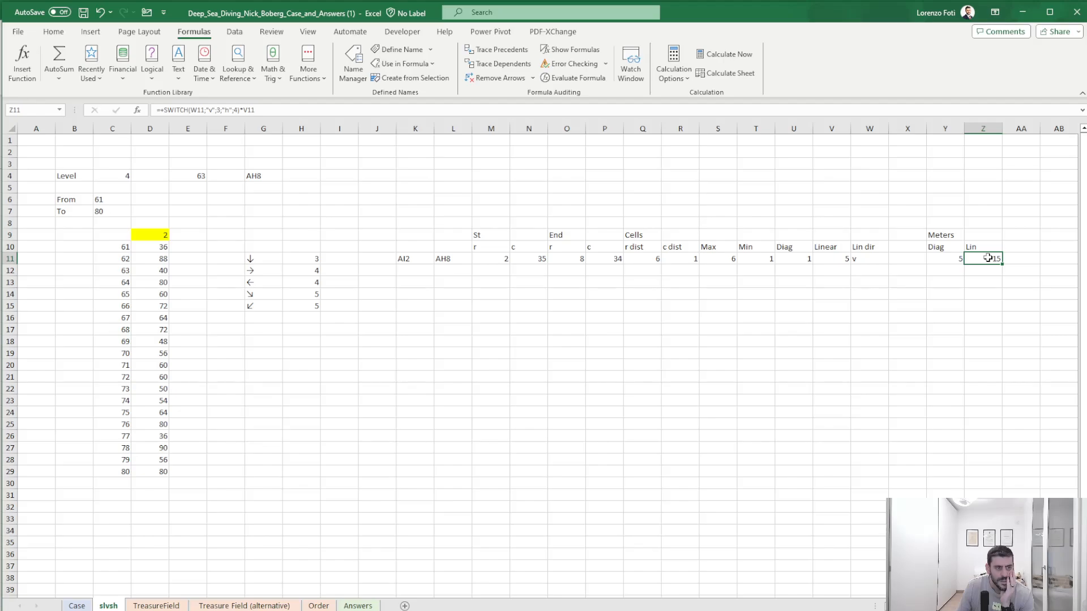
pyautogui.click(202, 175)
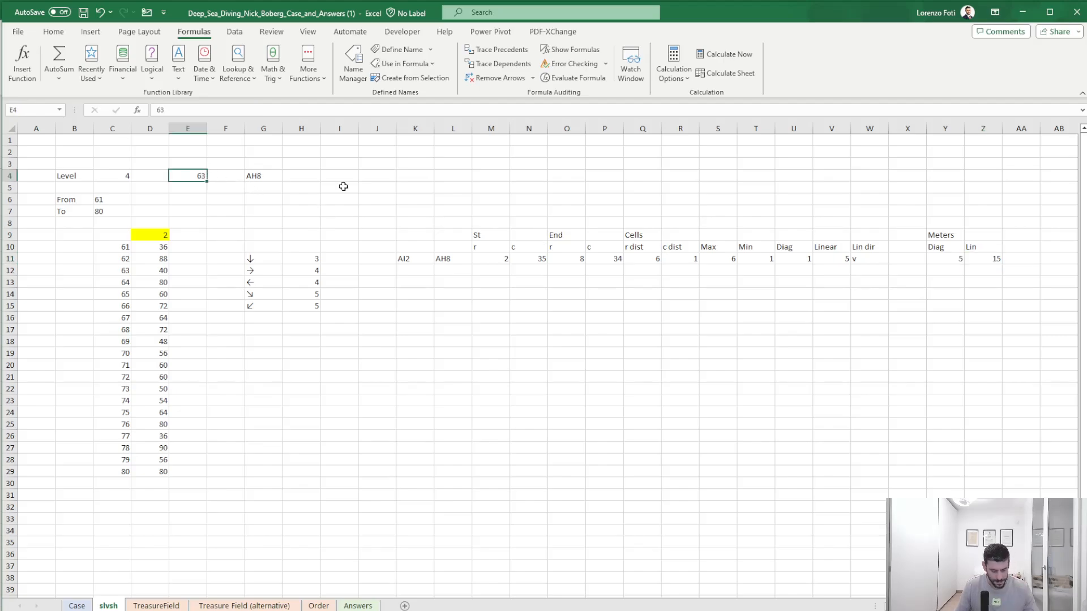
pyautogui.write('Example4')
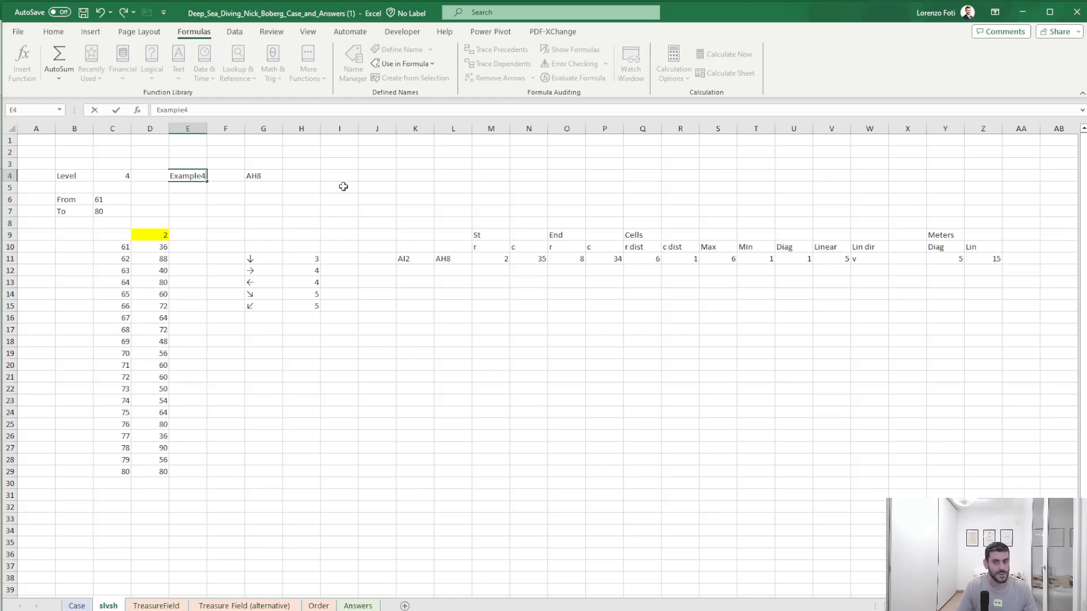
pyautogui.press('Return')
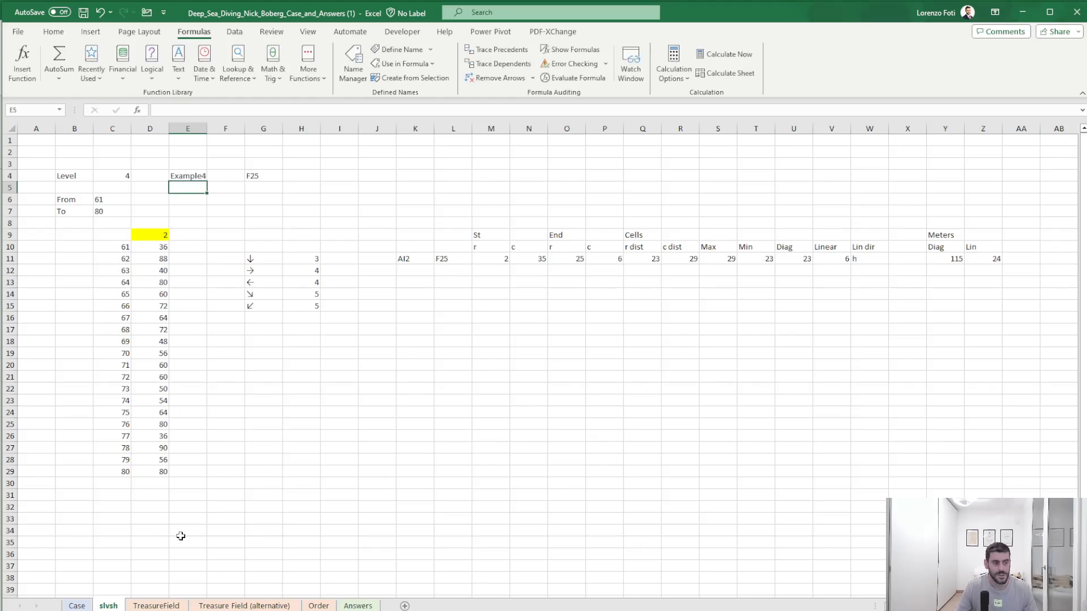
pyautogui.click(76, 606)
pyautogui.click(108, 606)
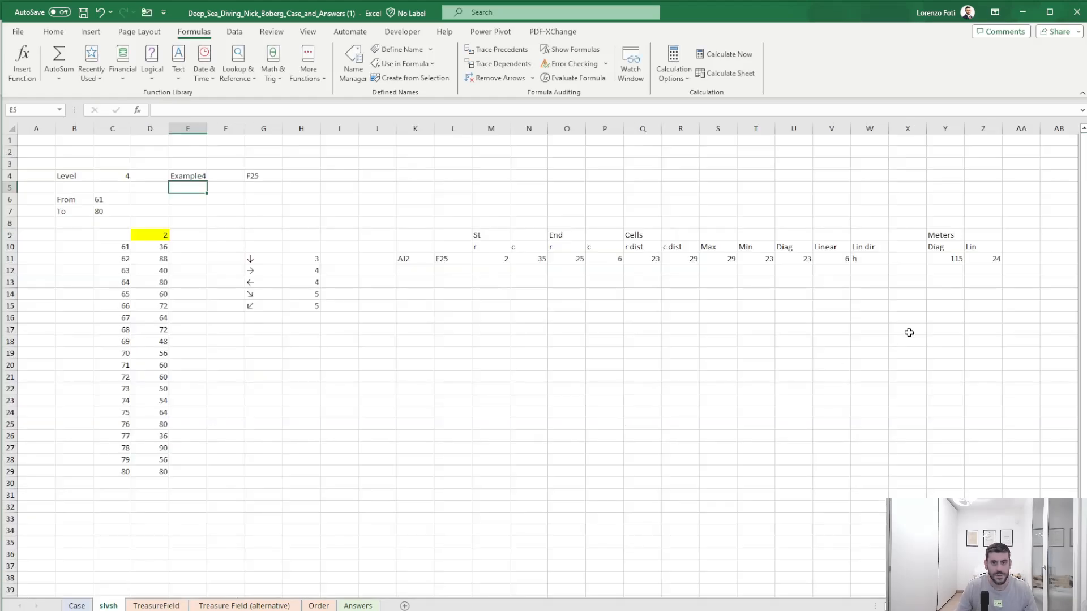
# - Add the heading Tot in AA10 and sum the diagonal and linear meters in AA11 with +Y11+Z11
pyautogui.click(1016, 249)
pyautogui.write('Tot')
pyautogui.press('Return')
pyautogui.write('+')
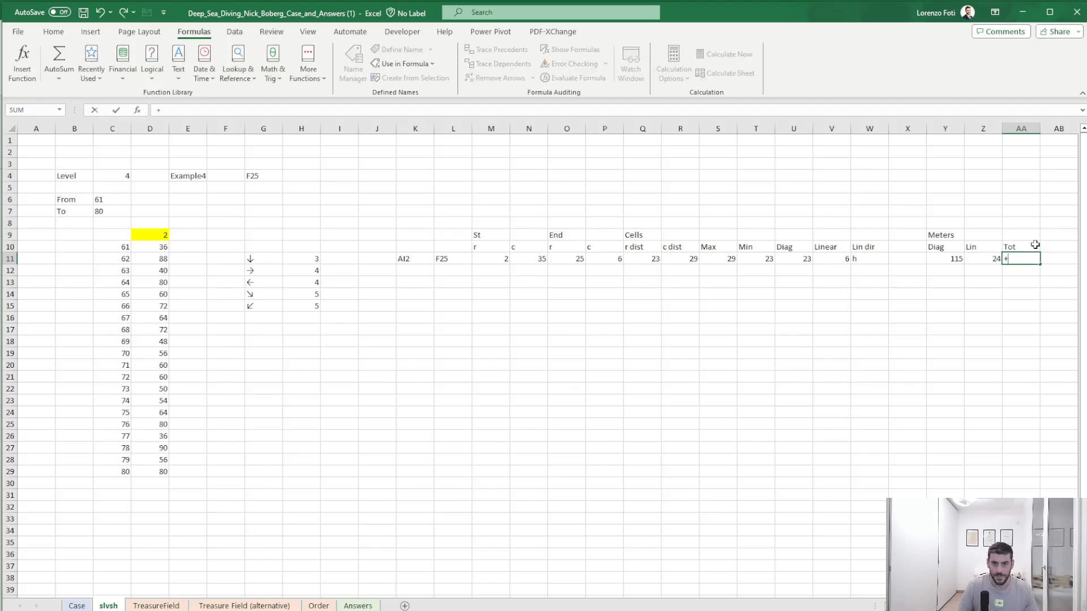
pyautogui.press('Left')
pyautogui.press('Left')
pyautogui.write('+')
pyautogui.press('Left')
pyautogui.press('Return')
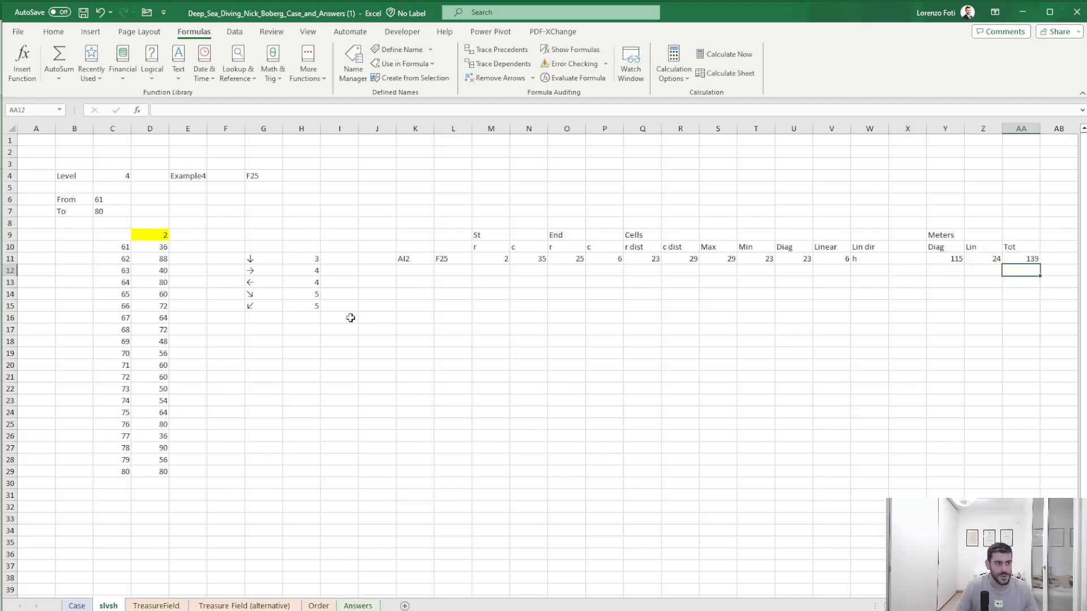
# - Link the data table's header cell D9 to the total in AA11 and recalculate the table
pyautogui.click(163, 235)
pyautogui.write('+')
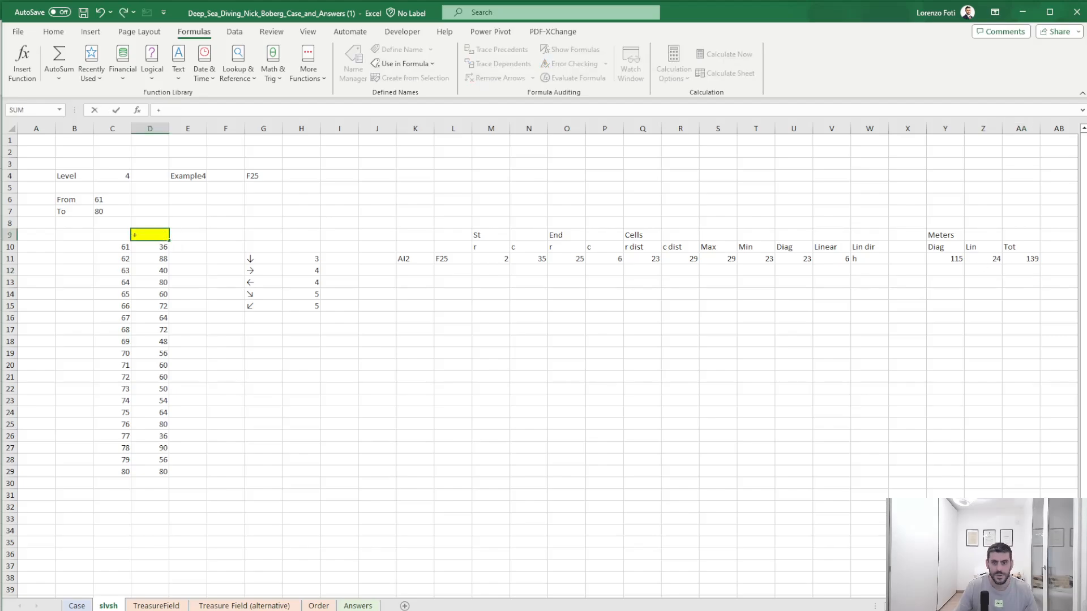
pyautogui.click(1026, 258)
pyautogui.press('Return')
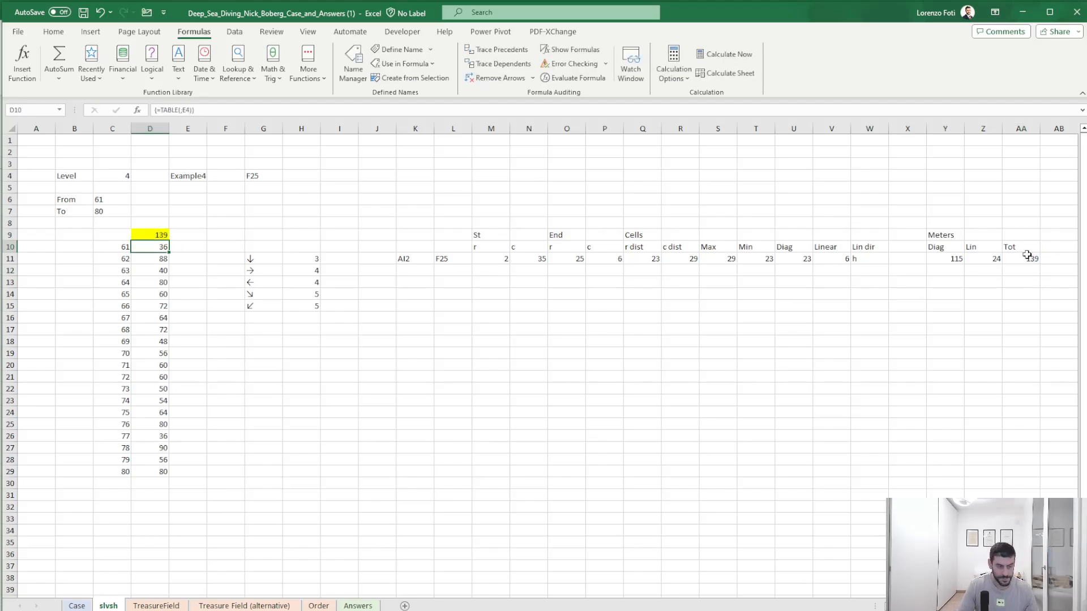
pyautogui.press('F9')
# - Copy the results in D10:D29 and paste them as values into the Level 4 answers from E149 on the Case sheet
pyautogui.hotkey('ctrl', 'shift', 'Down')
pyautogui.hotkey('ctrl', 'c')
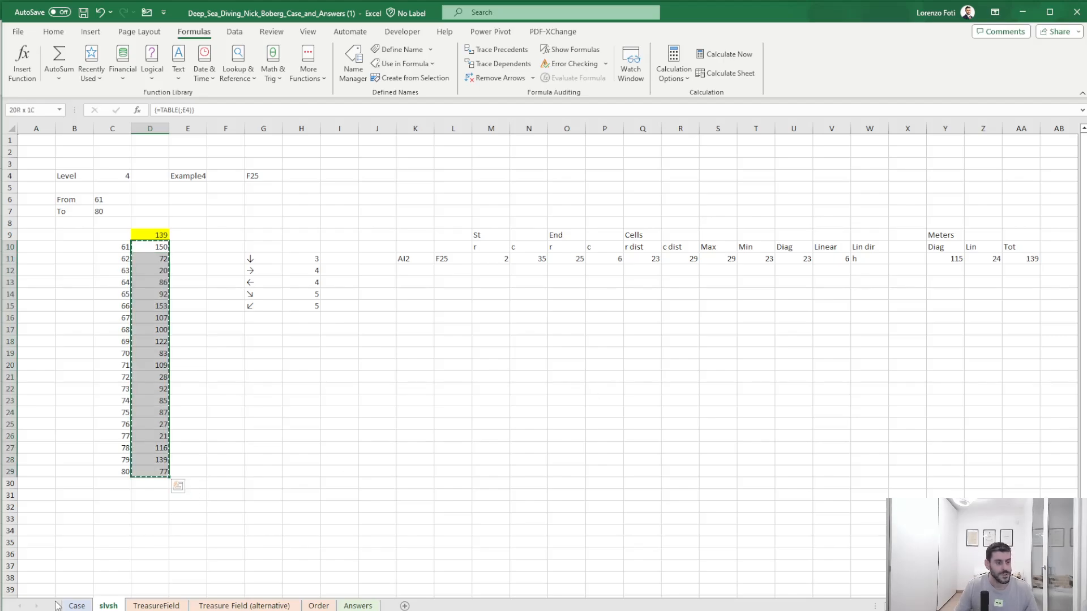
pyautogui.click(77, 606)
pyautogui.click(186, 343)
pyautogui.rightClick(186, 344)
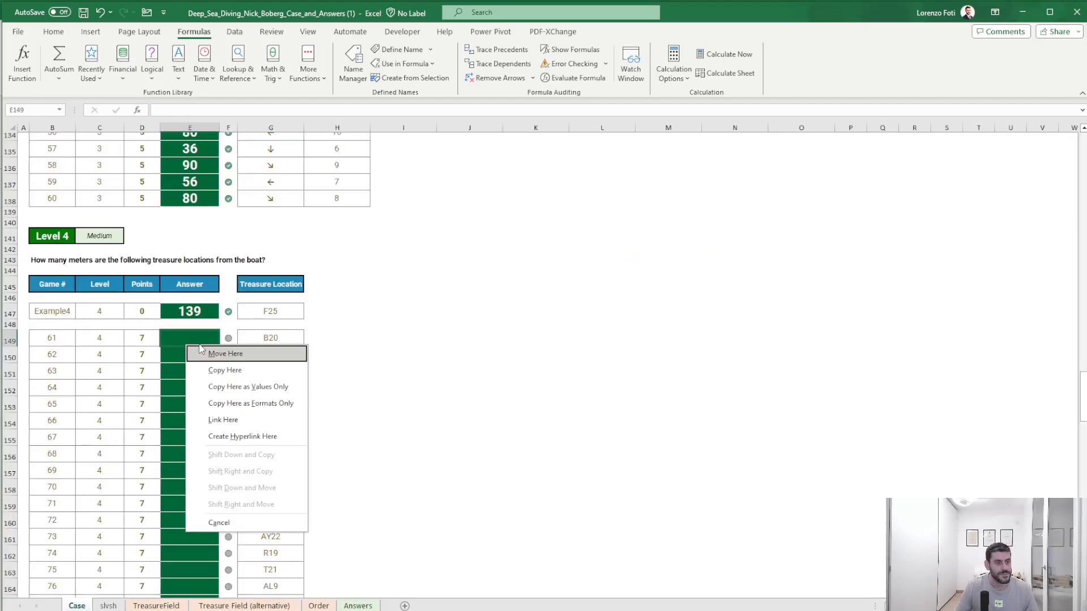
pyautogui.press('Escape')
pyautogui.rightClick(190, 337)
pyautogui.click(231, 413)
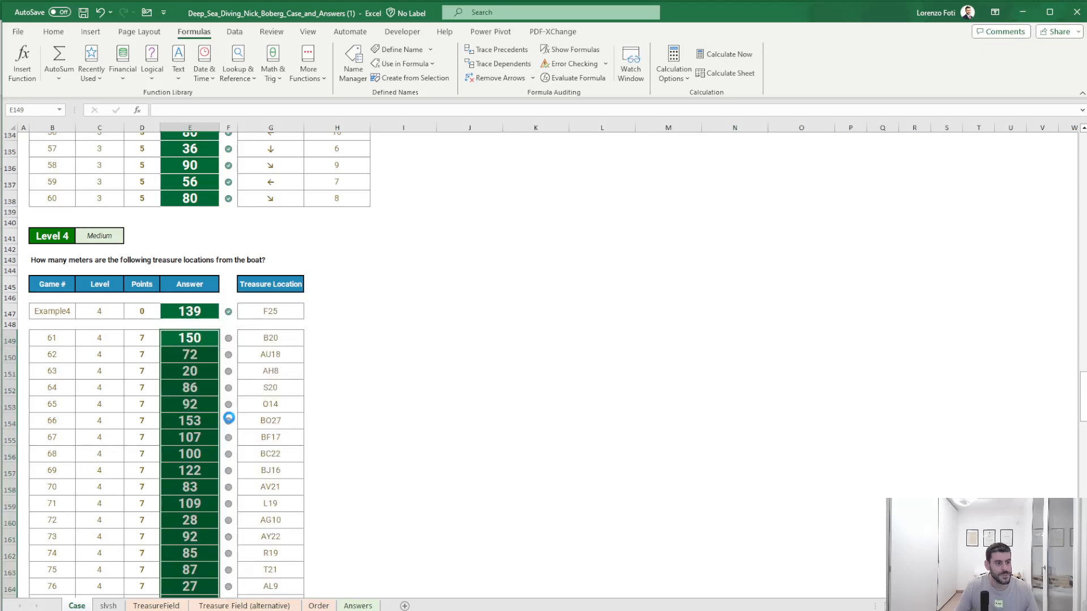
# - Review the Level 5 question and the air usage instructions on the Case sheet, and set the game in E4 of slvsh to Example5
pyautogui.scroll(-4, 230, 414)
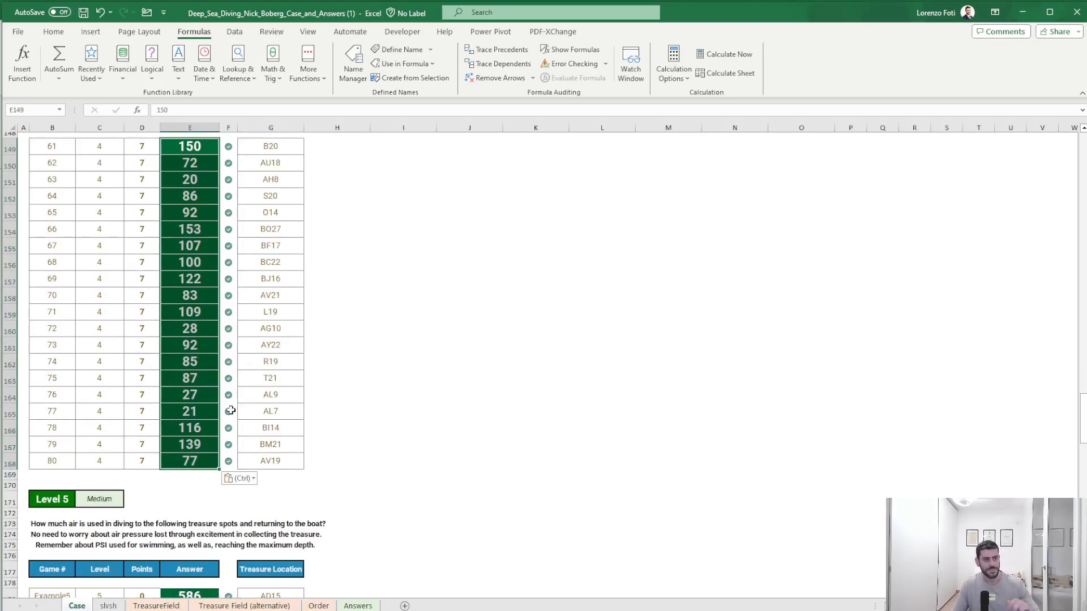
pyautogui.scroll(-3, 231, 410)
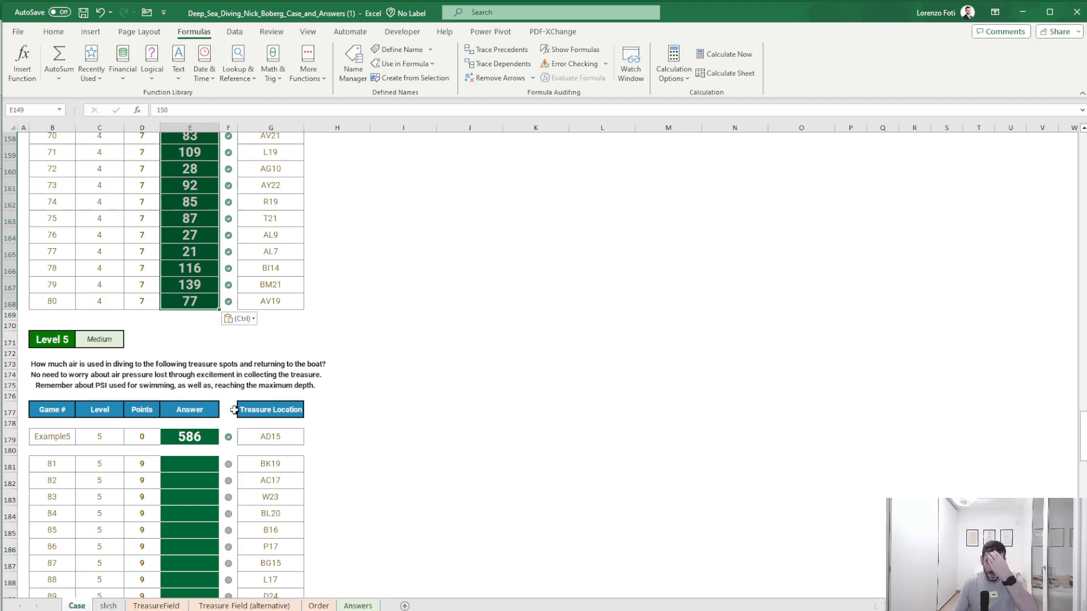
pyautogui.scroll(-2, 332, 381)
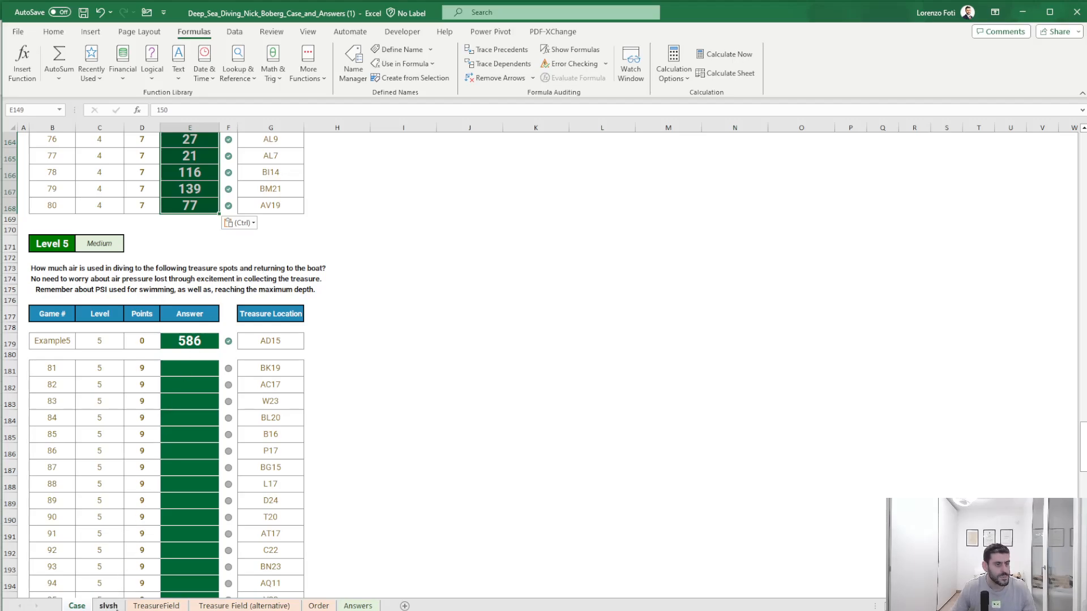
pyautogui.click(453, 330)
pyautogui.hotkey('ctrl', 'Up')
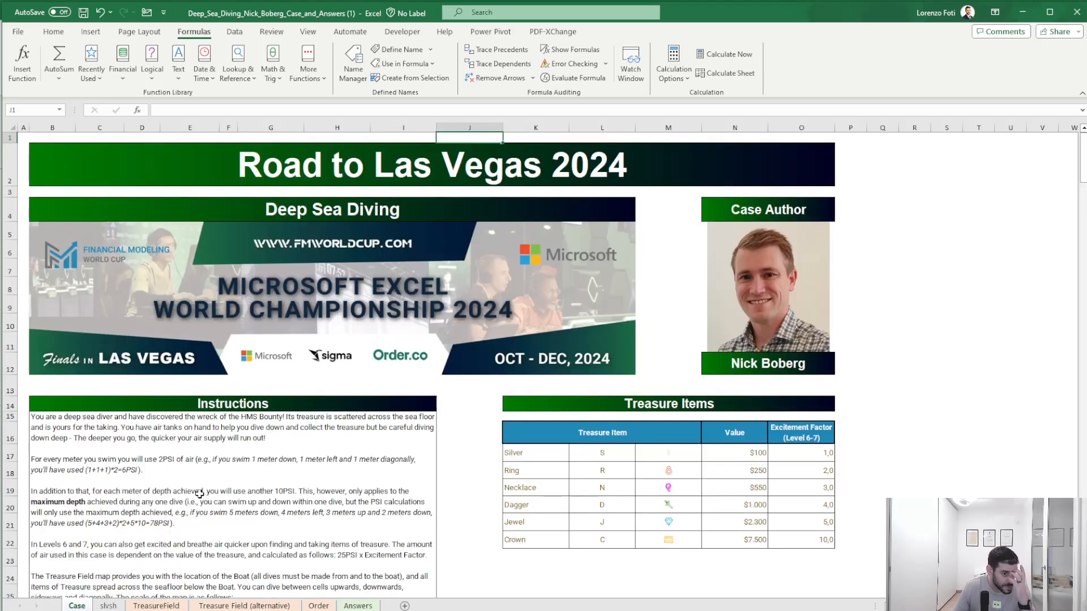
pyautogui.click(108, 605)
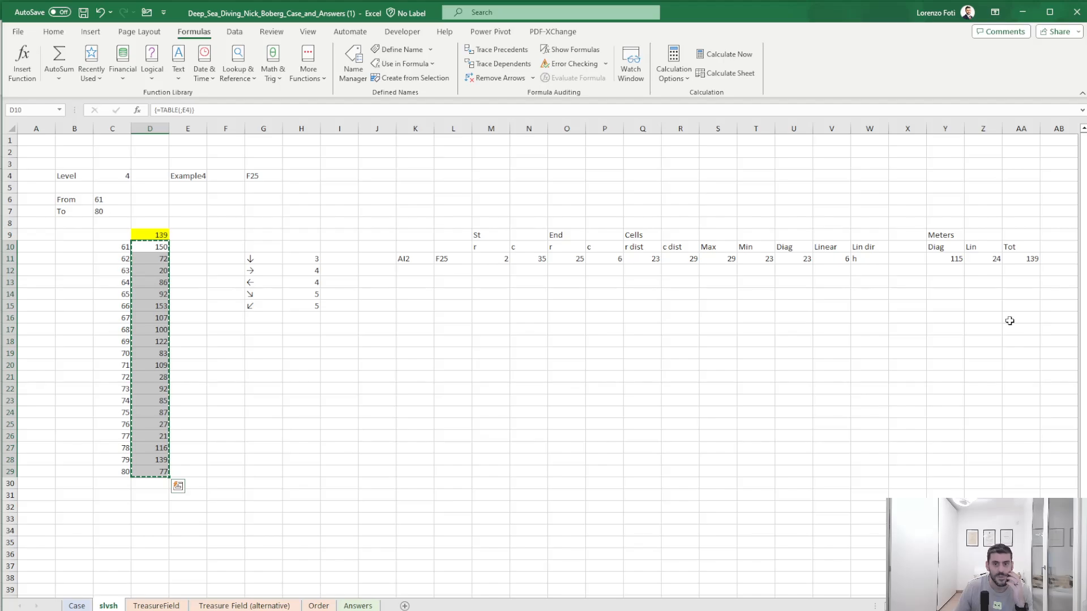
pyautogui.click(1037, 311)
pyautogui.click(142, 174)
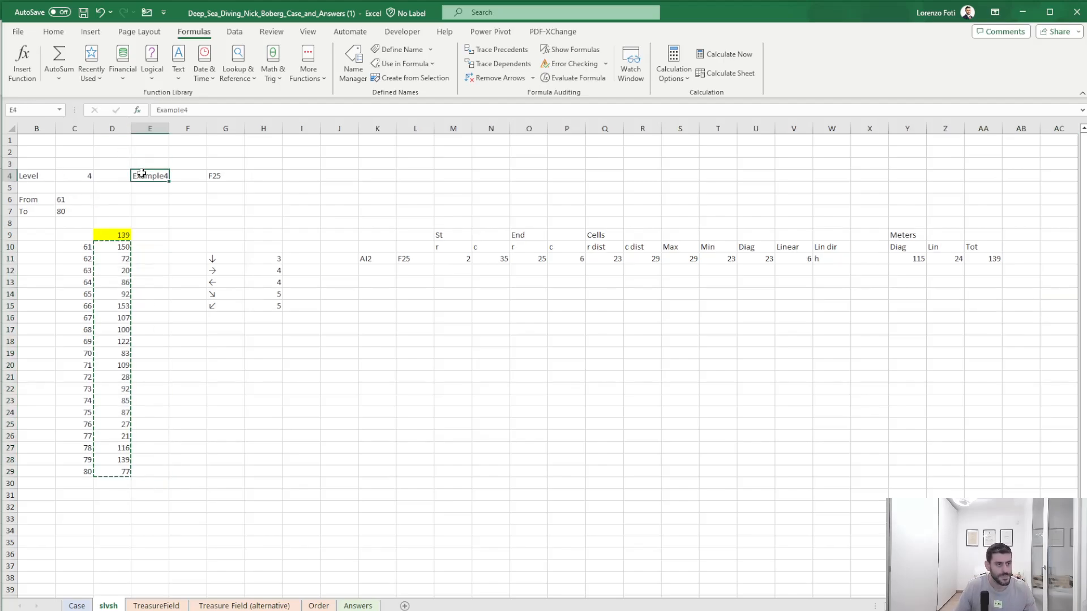
pyautogui.press('Escape')
pyautogui.write('Example5')
pyautogui.hotkey('ctrl', 'Return')
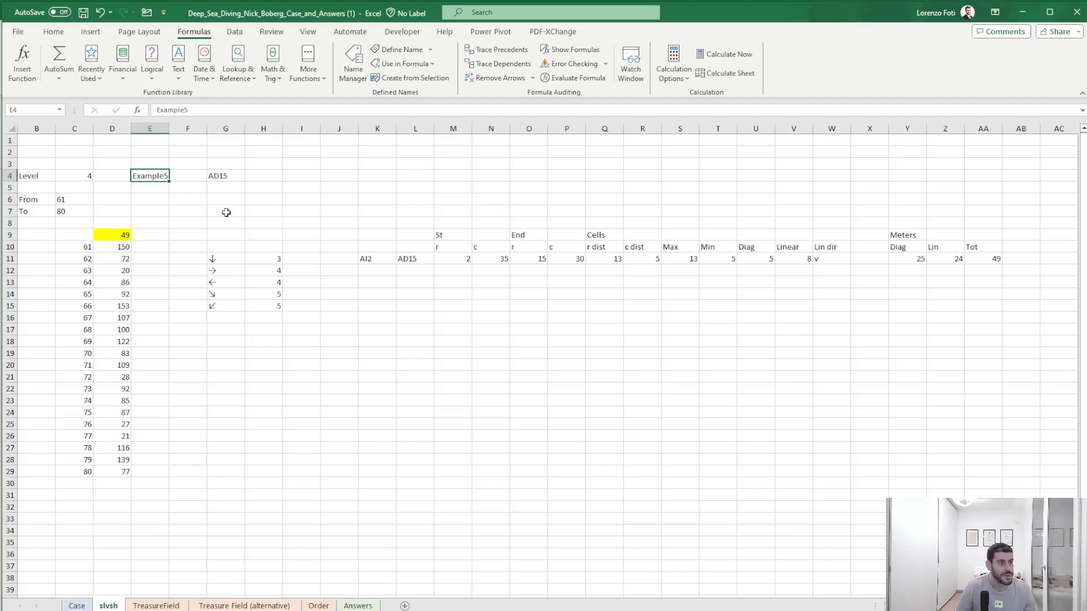
# - Set the Level in C4 of slvsh to 5
pyautogui.press('Left')
pyautogui.press('Left')
pyautogui.write('5')
pyautogui.press('Tab')
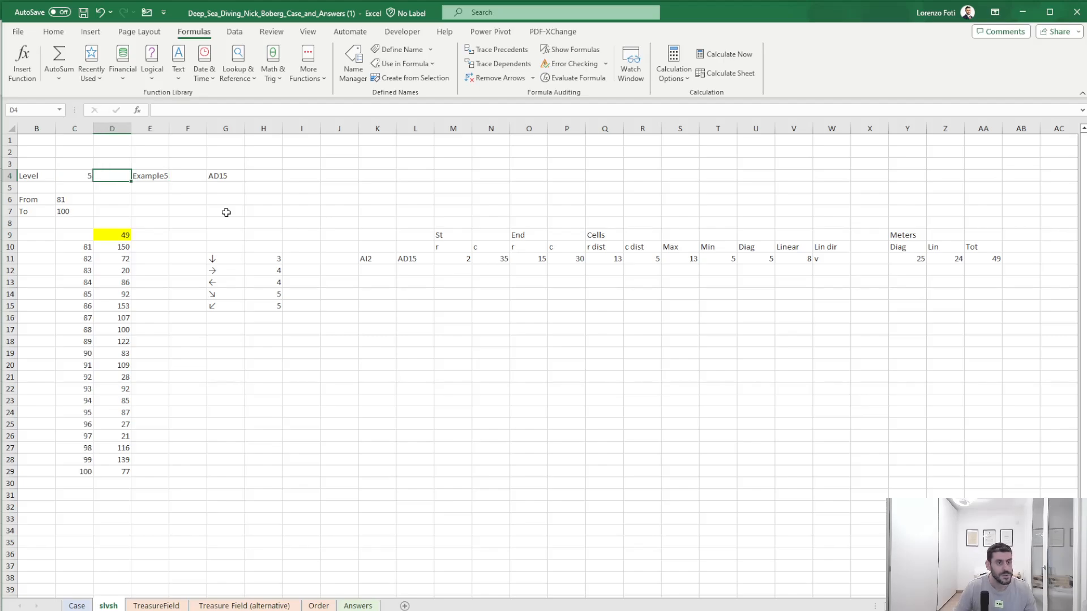
# - Add the heading With return in AB10 and double the total meters in AB11 with +AA11*2
pyautogui.click(1029, 258)
pyautogui.press('Right')
pyautogui.press('Right')
pyautogui.press('Right')
pyautogui.press('Right')
pyautogui.press('Left')
pyautogui.press('Left')
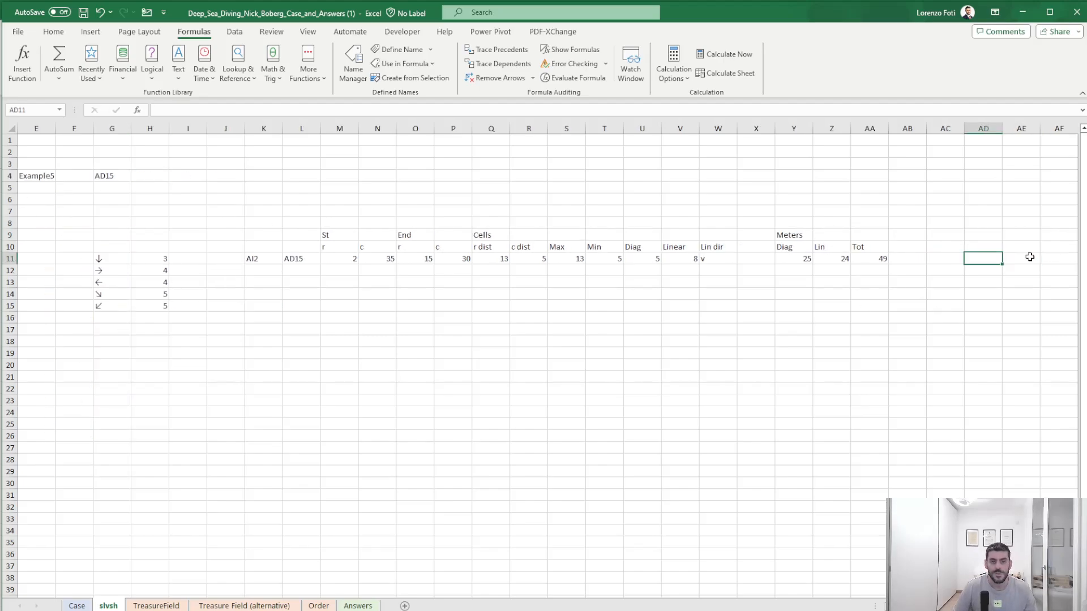
pyautogui.press('Left')
pyautogui.press('Left')
pyautogui.press('Up')
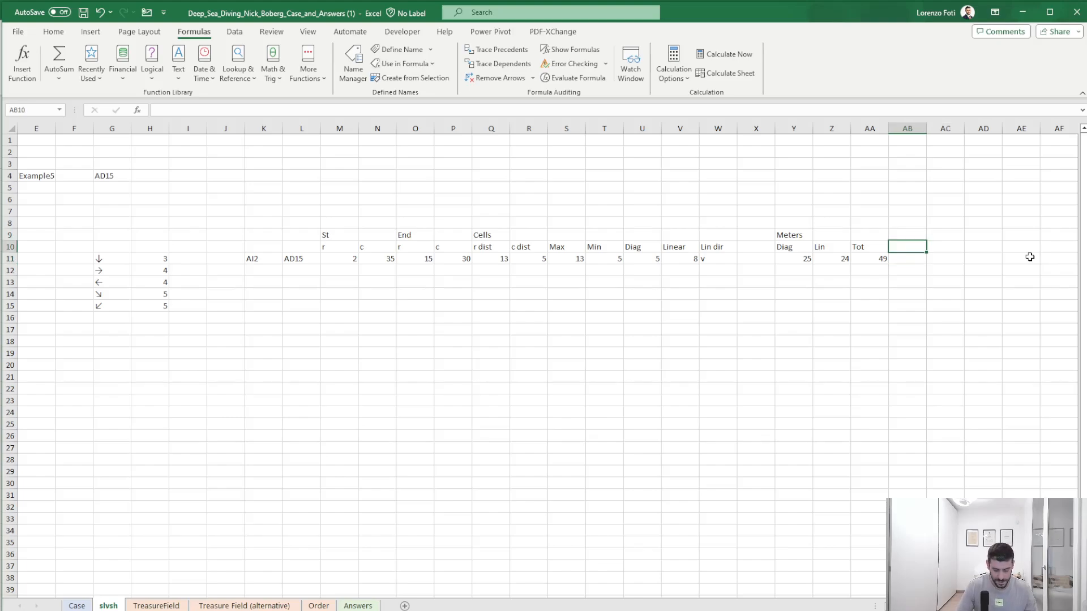
pyautogui.write('With return')
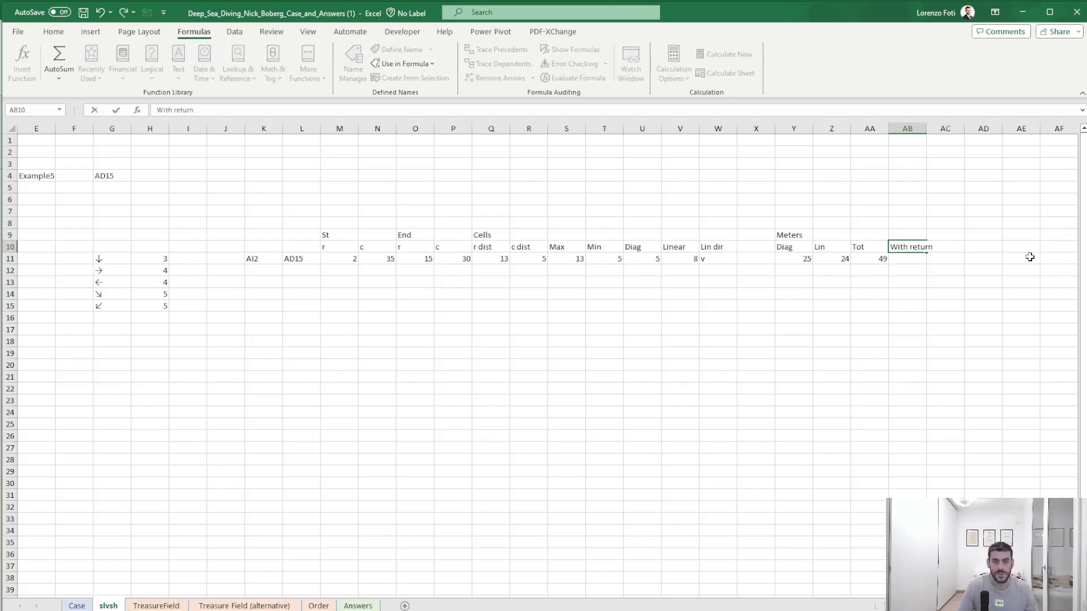
pyautogui.press('Return')
pyautogui.write('+')
pyautogui.press('Left')
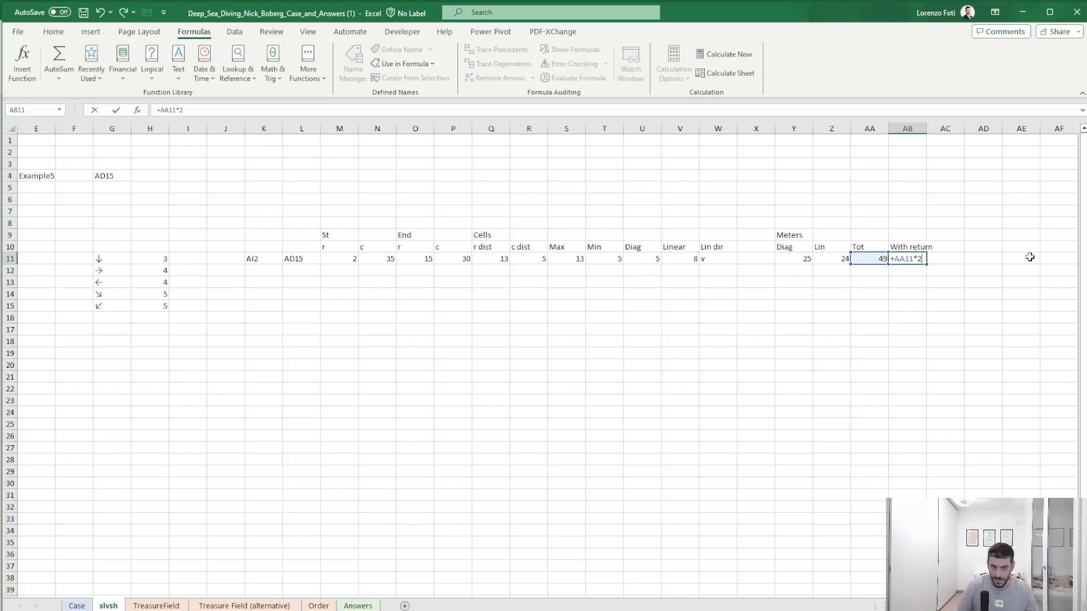
pyautogui.press('Return')
# - Add the section heading PSI in AD9
pyautogui.press('Up')
pyautogui.press('Right')
pyautogui.press('Up')
pyautogui.press('Right')
pyautogui.press('Up')
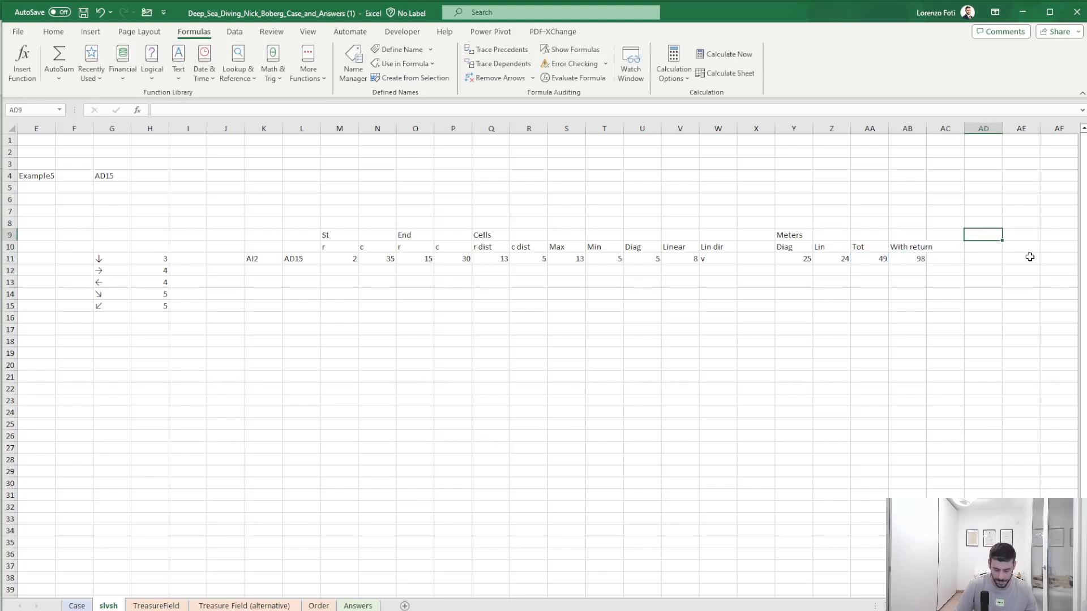
pyautogui.press('Up')
pyautogui.write('PS')
pyautogui.press('BackSpace')
pyautogui.press('BackSpace')
pyautogui.press('Down')
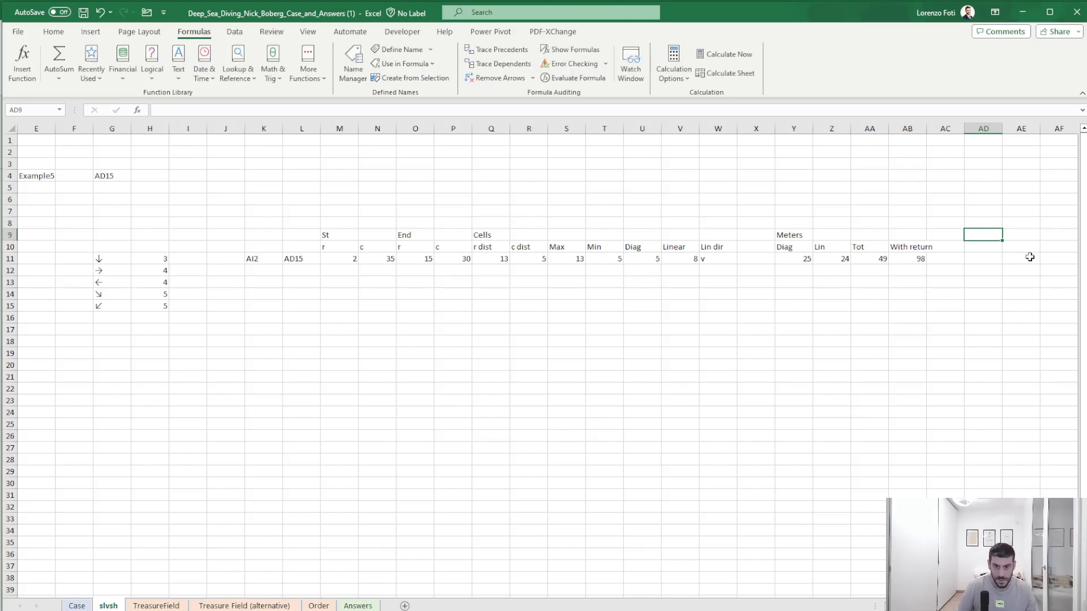
pyautogui.write('PSI')
pyautogui.press('Return')
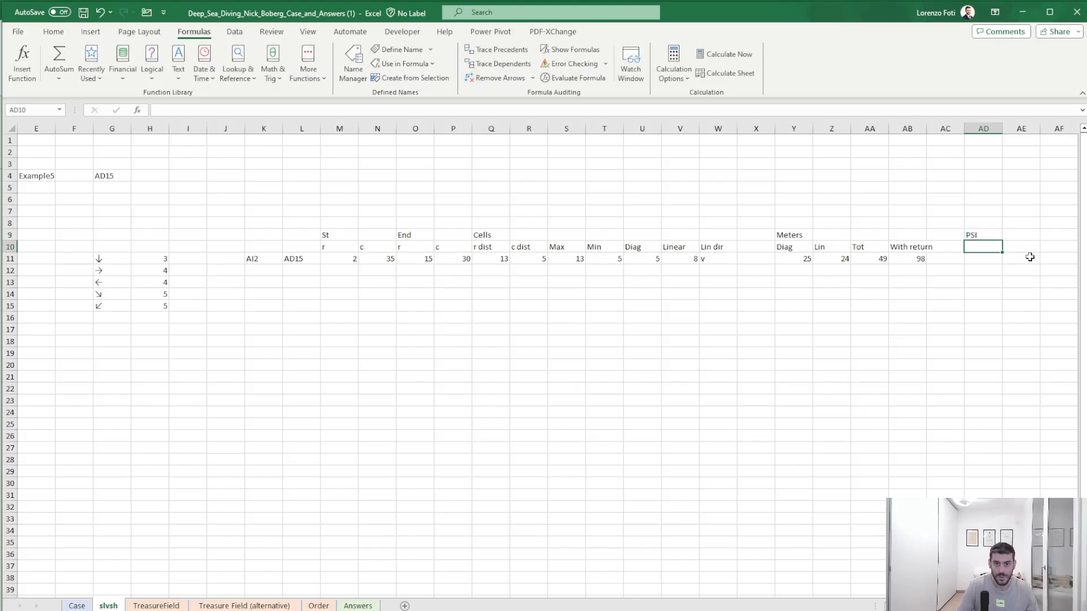
# - Add the heading Swim in AD10 and calculate the swimming air usage in AD11 with +AB11*2
pyautogui.write('Swim')
pyautogui.press('Return')
pyautogui.write('=AB11*2')
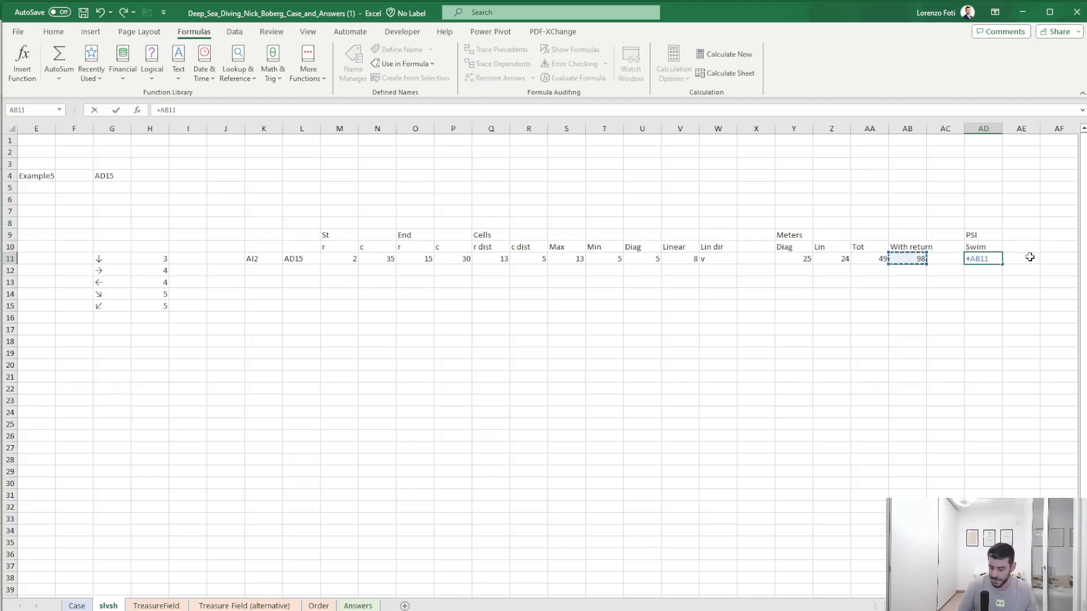
pyautogui.press('Return')
# - Add the heading Depth in AE10, beside Swim
pyautogui.press('Up')
pyautogui.press('Right')
pyautogui.press('Up')
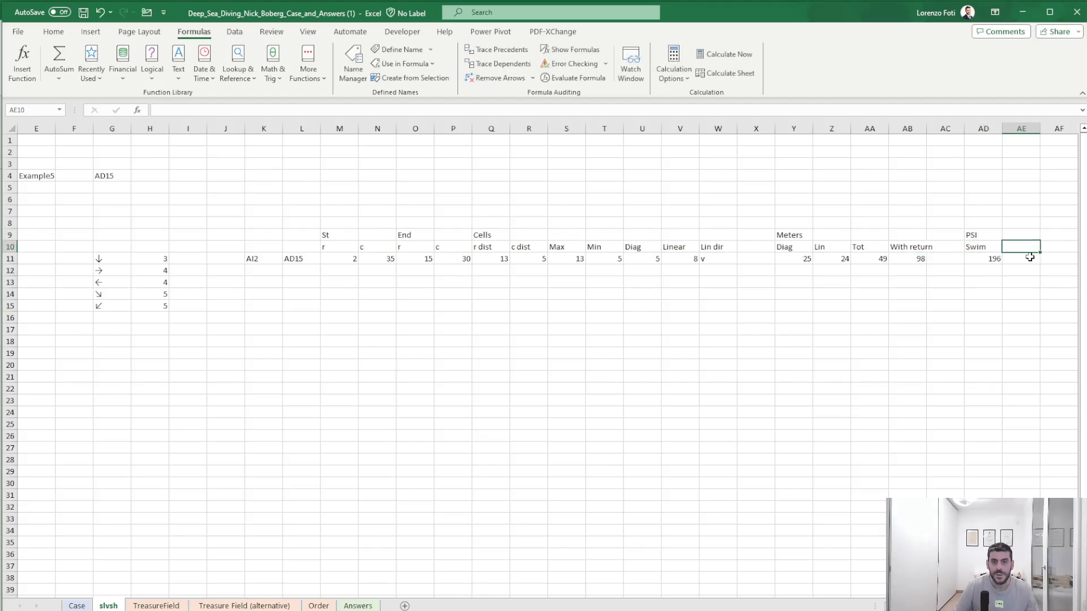
pyautogui.write('Dept')
pyautogui.press('Return')
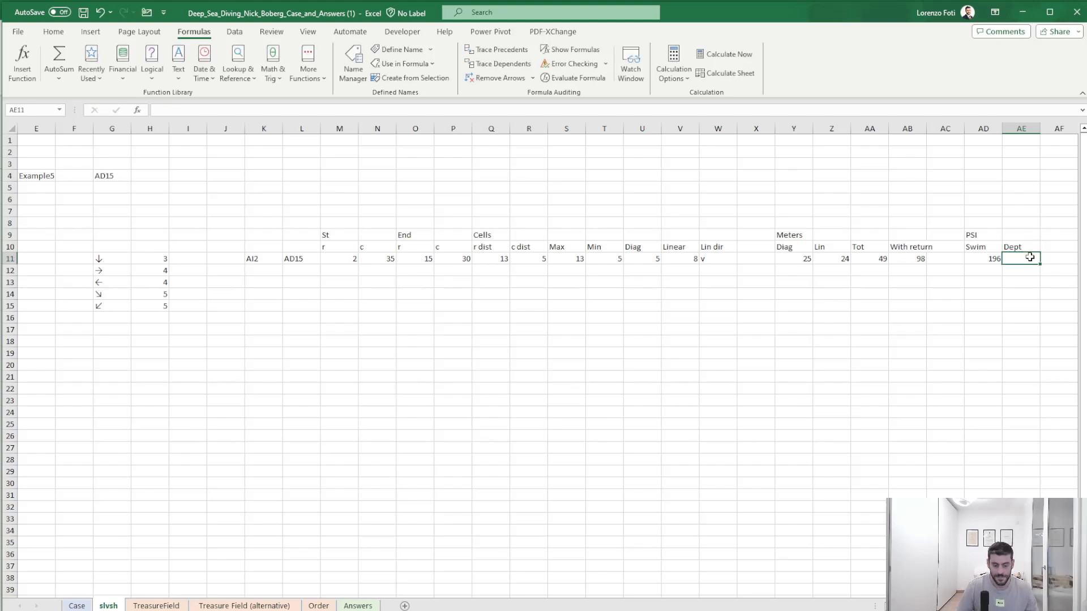
pyautogui.press('Up')
pyautogui.press('F2')
pyautogui.write('h')
pyautogui.press('Return')
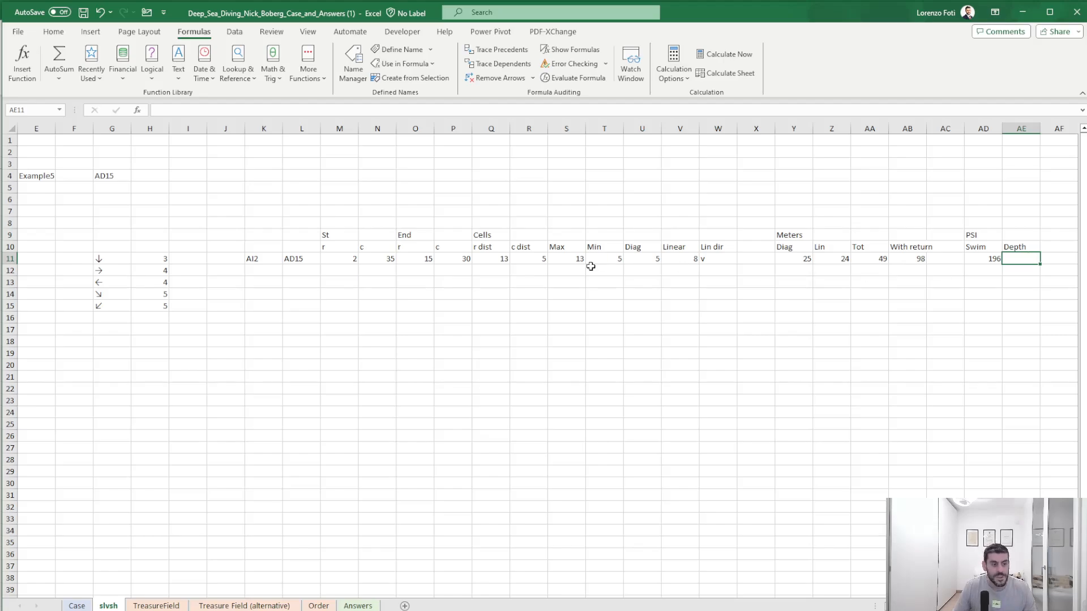
# - Calculate the depth air usage in AE11 from the end and start rows with +(O11-M11)*10
pyautogui.write('+')
pyautogui.press('Left')
pyautogui.press('Left')
pyautogui.press('Left')
pyautogui.press('Left')
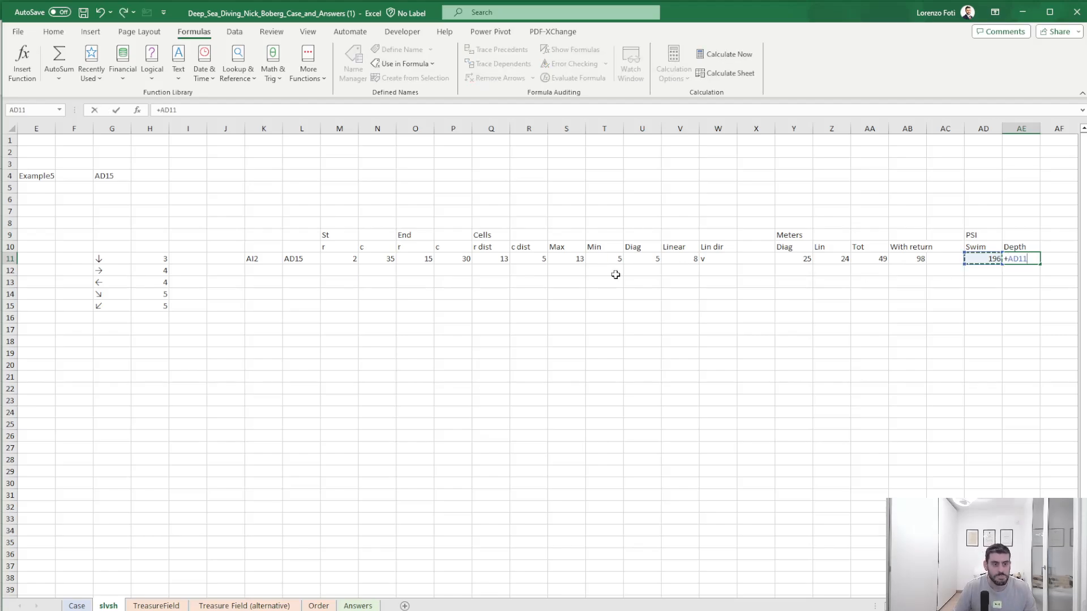
pyautogui.press('Left')
pyautogui.press('Left')
pyautogui.press('Left')
pyautogui.press('Left')
pyautogui.press('Left')
pyautogui.press('Left')
pyautogui.press('Left')
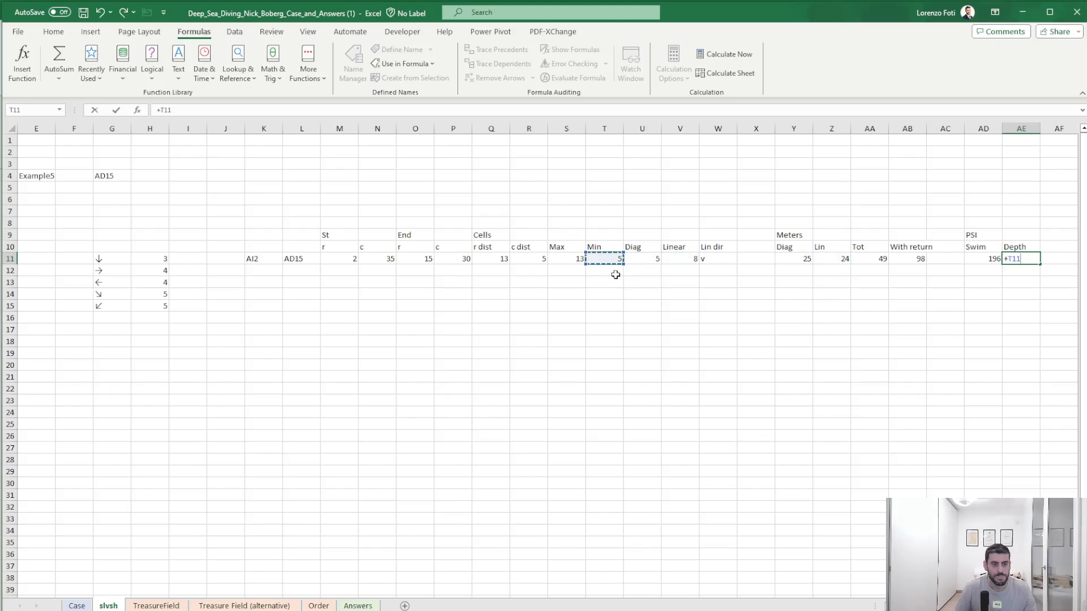
pyautogui.press('Left')
pyautogui.press('Left')
pyautogui.press('Left')
pyautogui.press('Left')
pyautogui.press('Left')
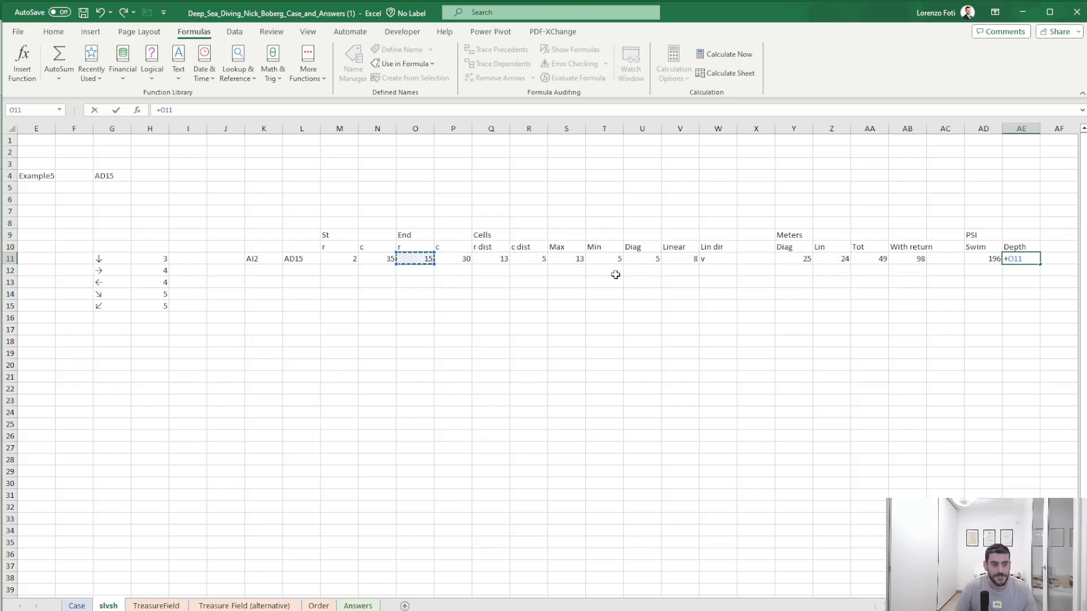
pyautogui.write('-')
pyautogui.press('Left')
pyautogui.press('Left')
pyautogui.press('Left')
pyautogui.press('Left')
pyautogui.press('Left')
pyautogui.press('Left')
pyautogui.press('Left')
pyautogui.press('Left')
pyautogui.press('Left')
pyautogui.press('Left')
pyautogui.press('Left')
pyautogui.press('Left')
pyautogui.press('Left')
pyautogui.press('Left')
pyautogui.press('Left')
pyautogui.press('Left')
pyautogui.press('Left')
pyautogui.press('Left')
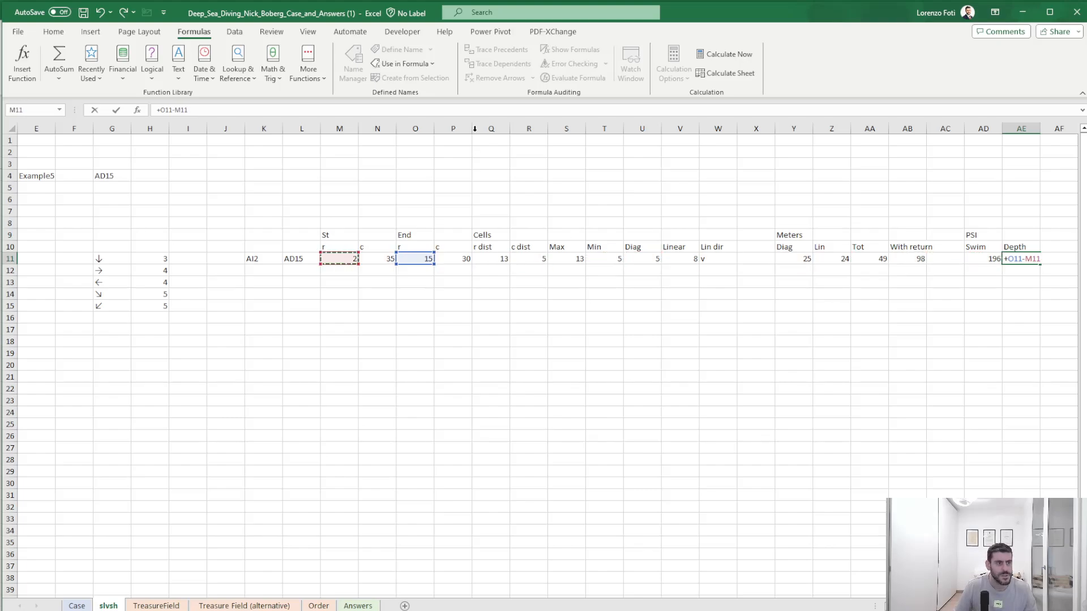
pyautogui.click(161, 110)
pyautogui.write('(')
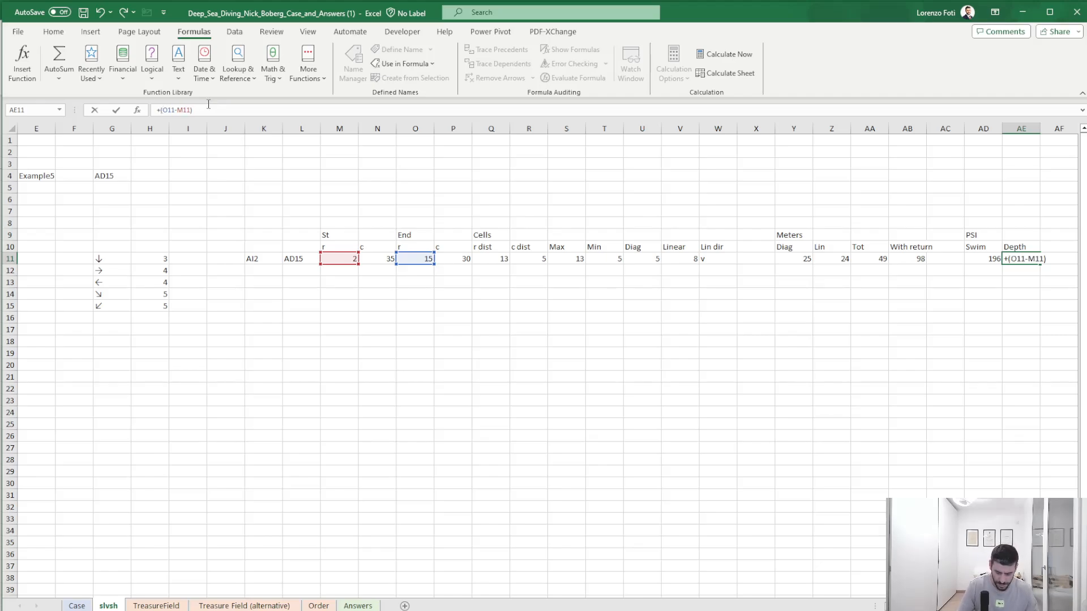
pyautogui.write('*10')
pyautogui.press('Return')
# - Compare the sum of the swim and depth PSI with the Example5 answer and review the instructions on the Case sheet
pyautogui.press('Up')
pyautogui.hotkey('shift', 'Left')
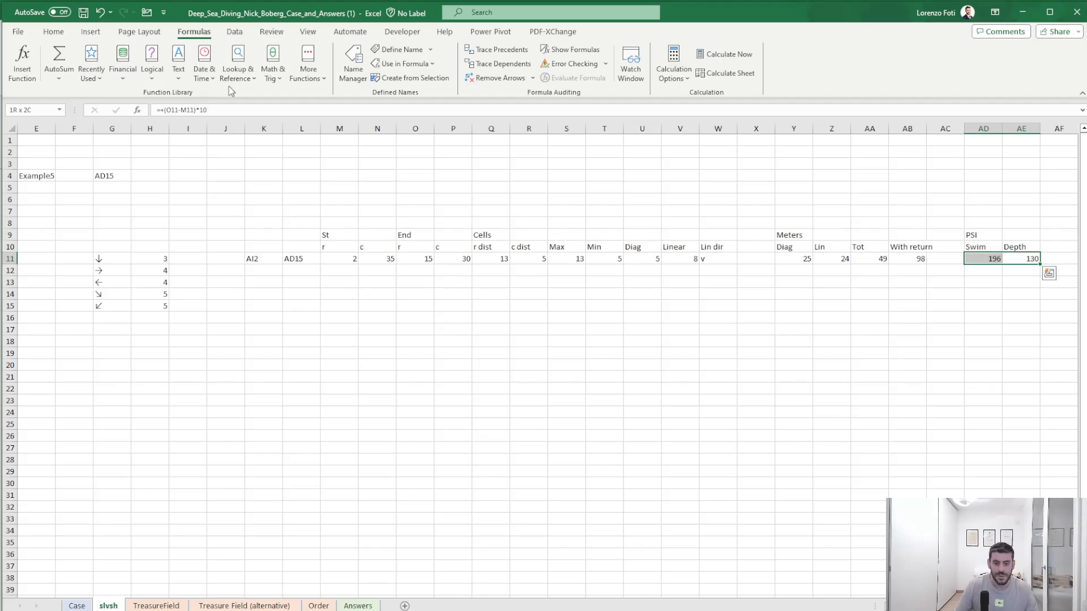
pyautogui.click(77, 606)
pyautogui.scroll(-12, 157, 467)
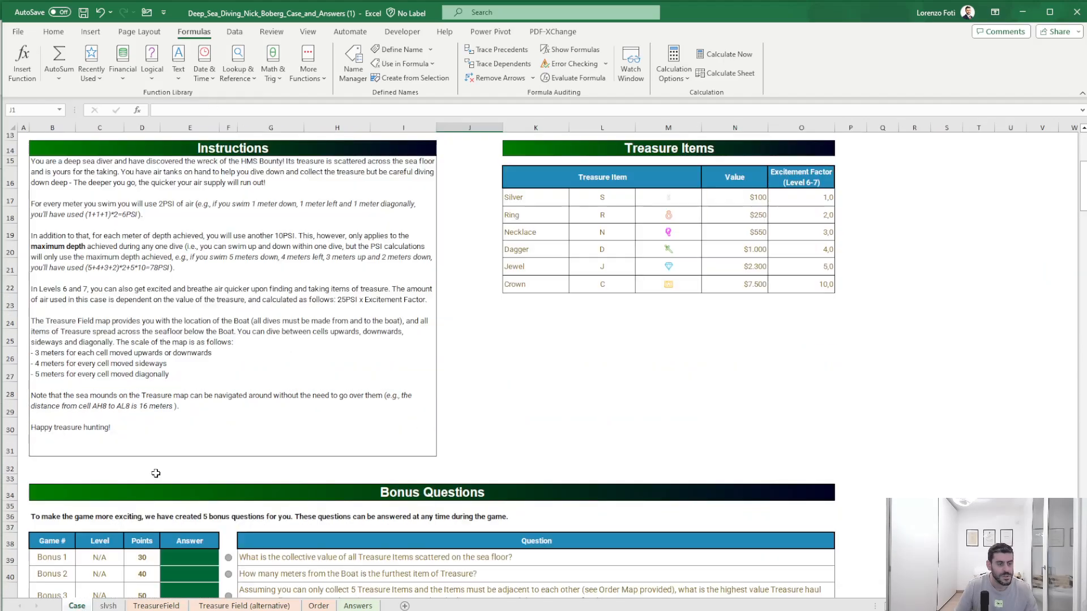
pyautogui.scroll(-20, 157, 467)
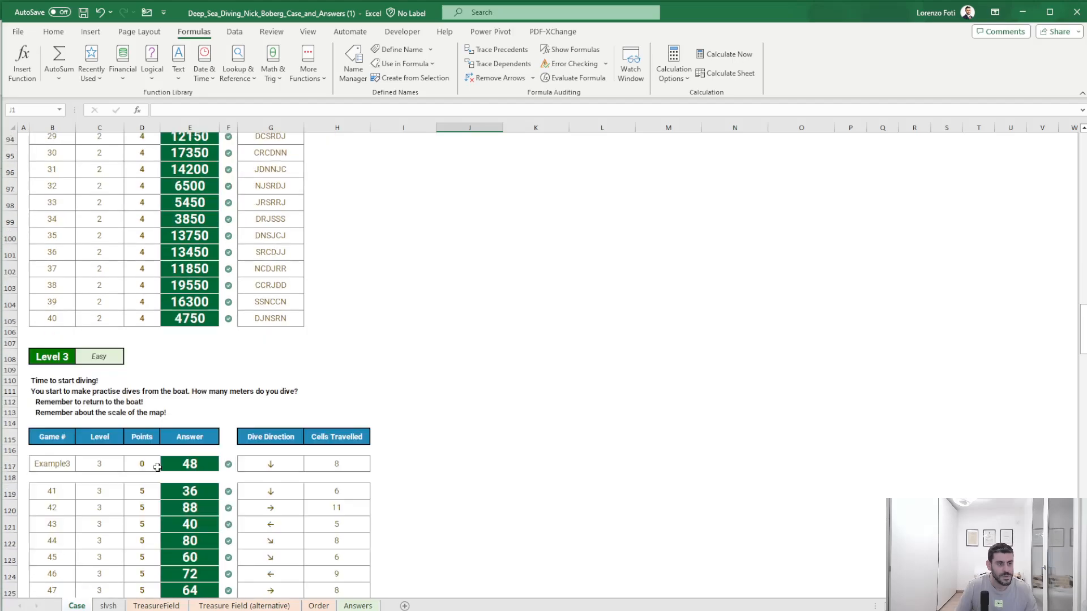
pyautogui.scroll(-9, 157, 467)
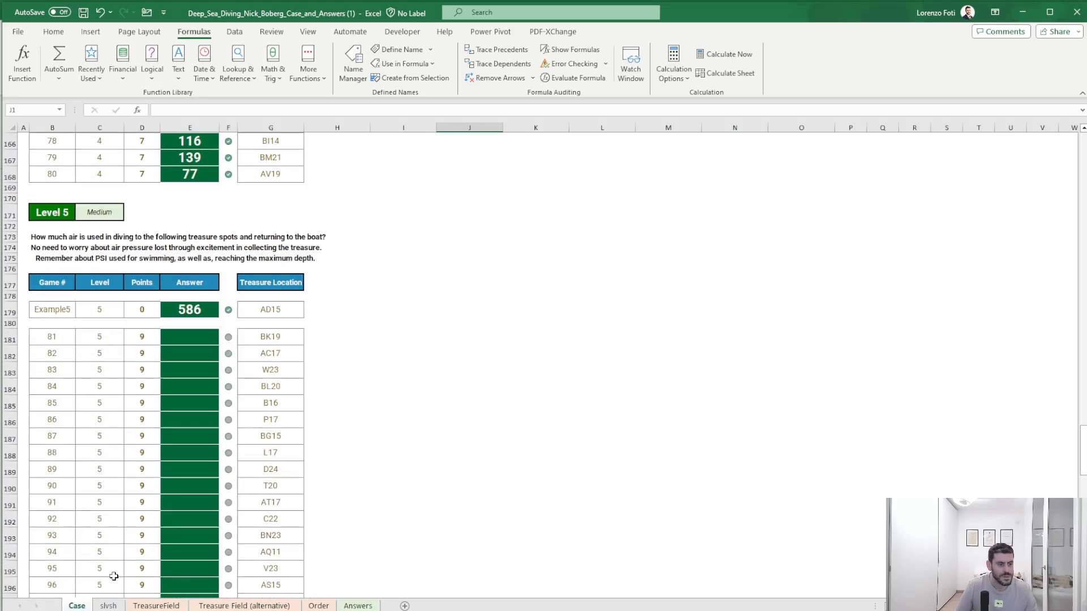
pyautogui.click(109, 606)
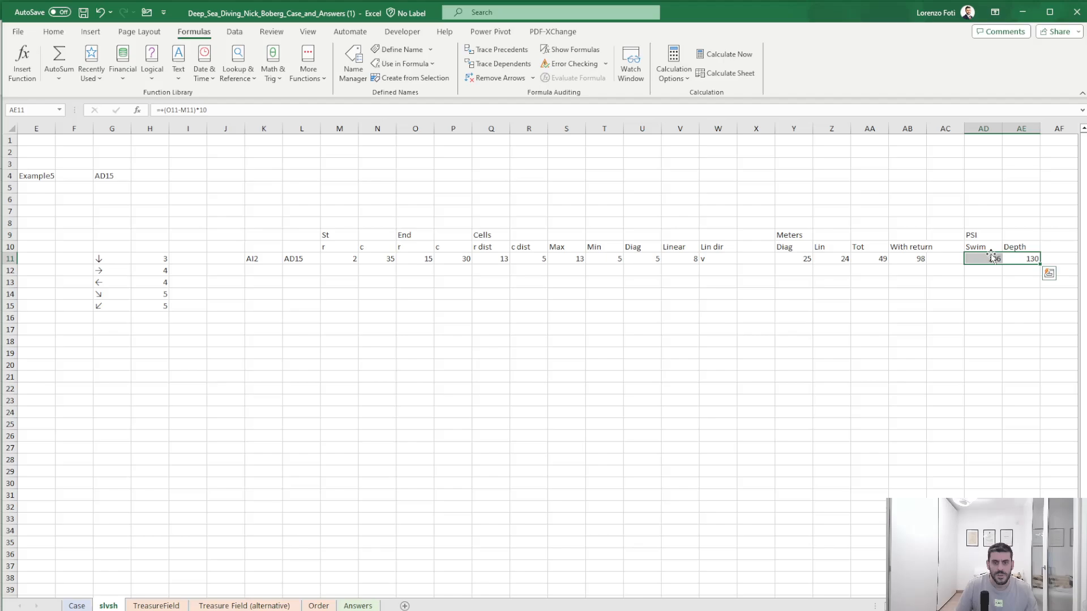
# - Convert the depth in AE11 to meters by changing the formula to =+(O11-M11)*3*10, and check the PSI sum against the Example5 answer
pyautogui.click(1016, 257)
pyautogui.click(196, 110)
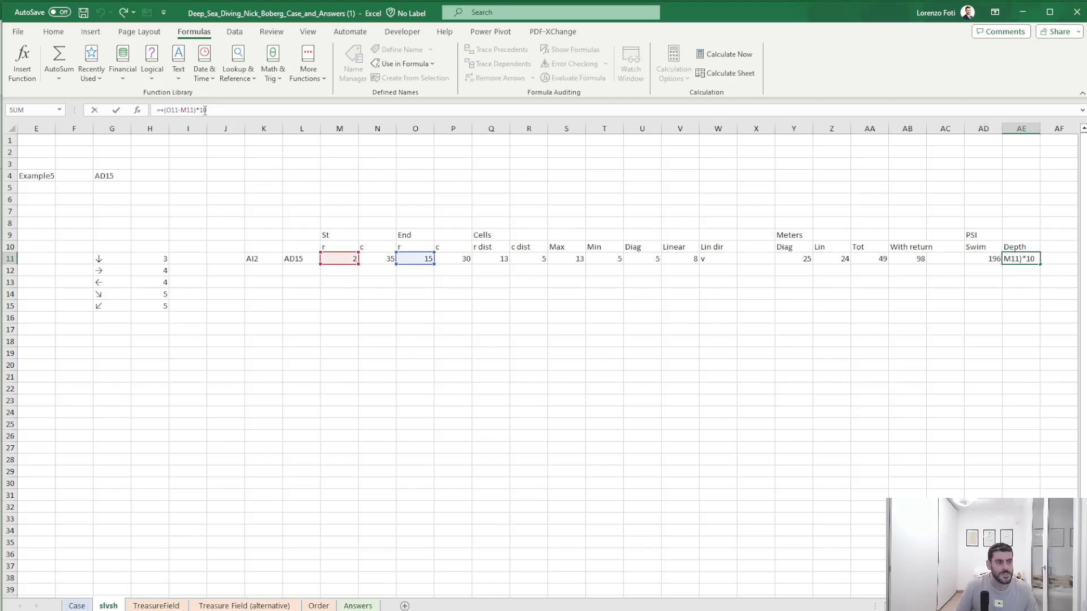
pyautogui.write('*3')
pyautogui.press('Return')
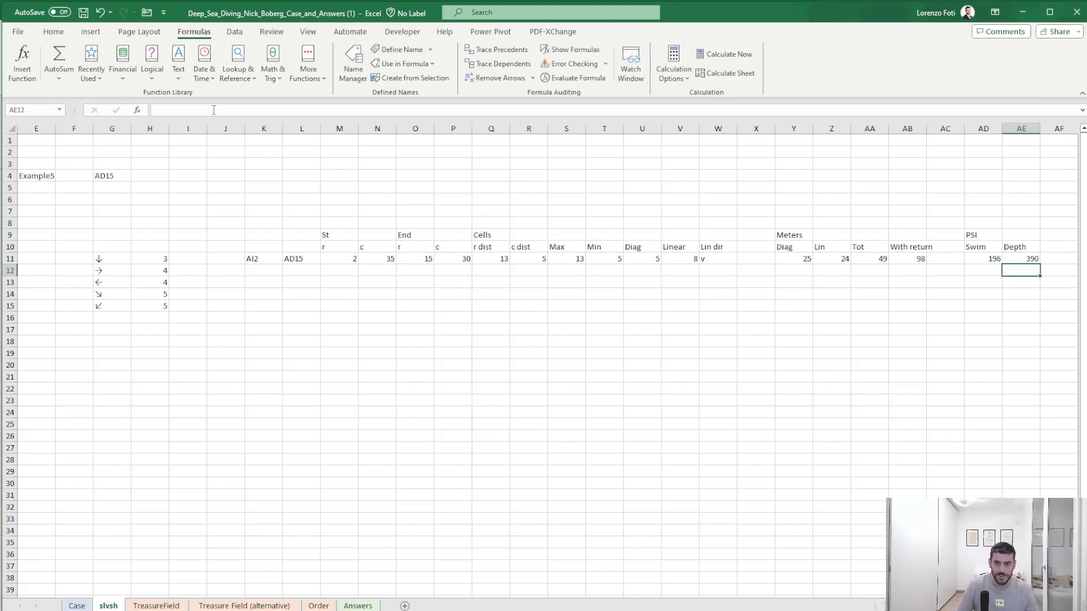
pyautogui.press('Up')
pyautogui.hotkey('shift', 'Left')
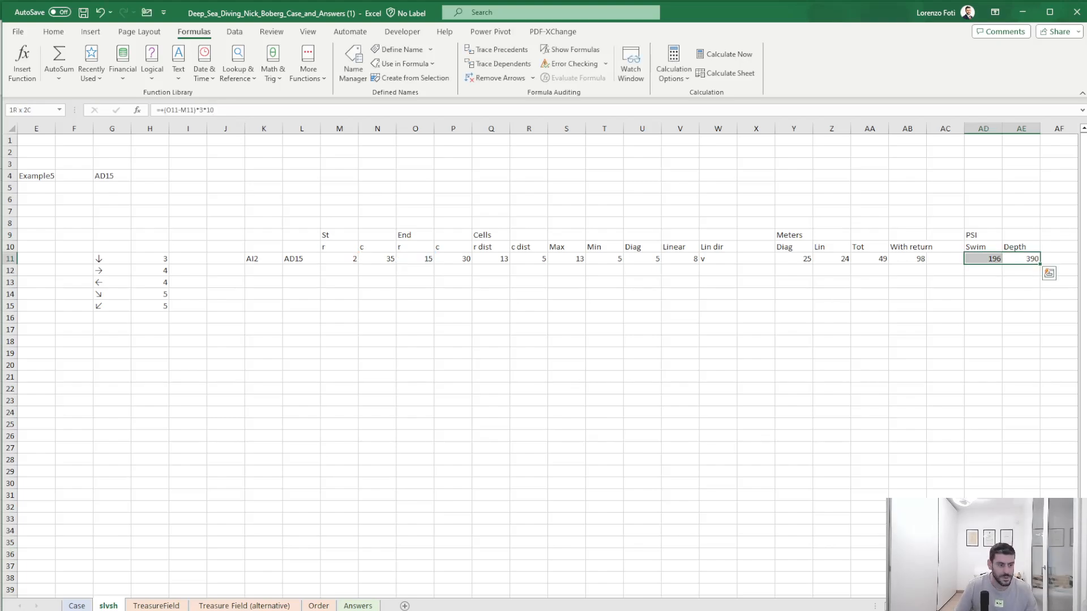
pyautogui.click(78, 606)
pyautogui.click(108, 606)
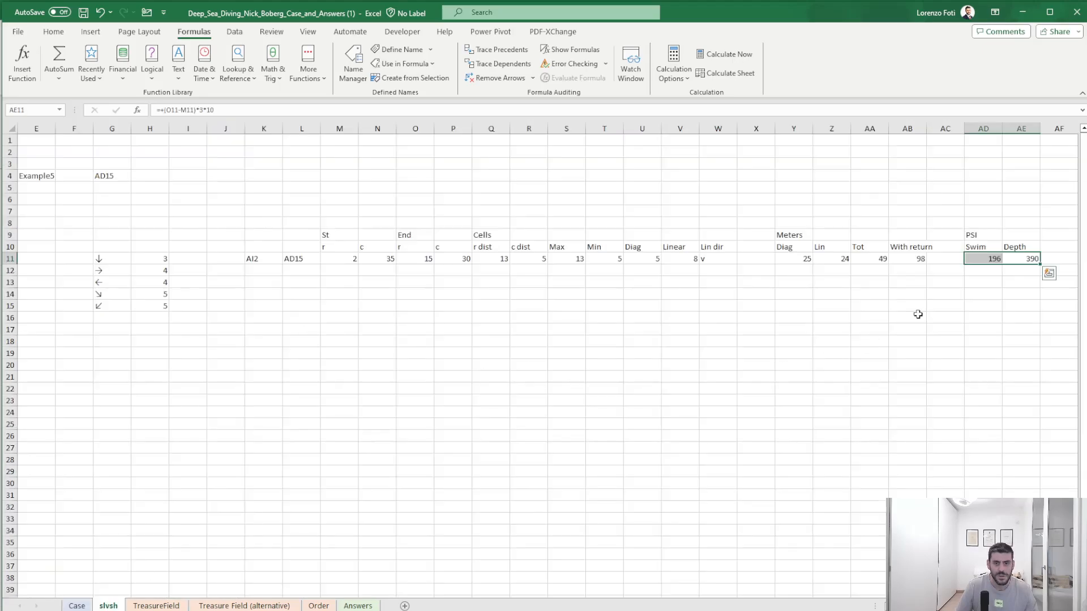
# - Add the heading Tot in AF10 of the PSI section
pyautogui.doubleClick(1054, 246)
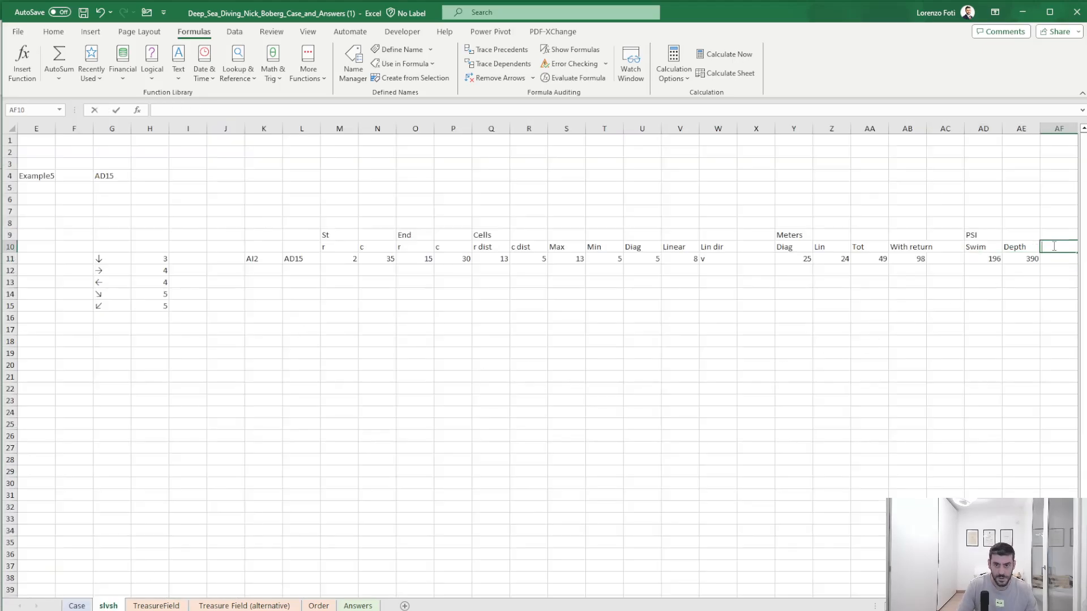
pyautogui.write('Tot')
pyautogui.press('Return')
# - Narrow all columns of the slvsh sheet so the whole calculation fits on screen
pyautogui.moveTo(567, 388); pyautogui.dragTo(8, 254)
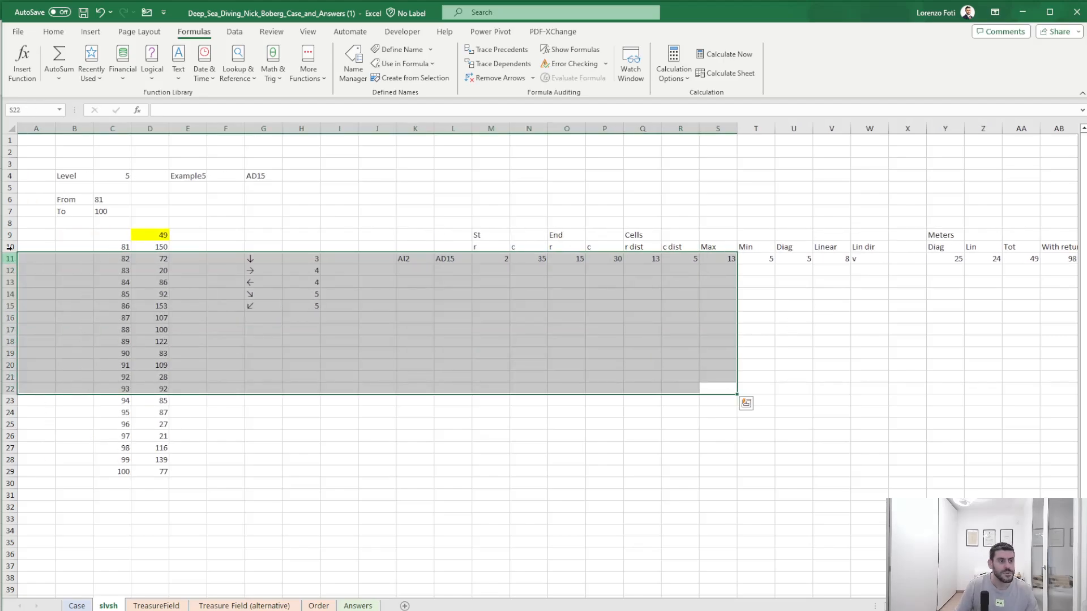
pyautogui.click(5, 129)
pyautogui.moveTo(55, 128); pyautogui.dragTo(46, 127)
pyautogui.click(643, 235)
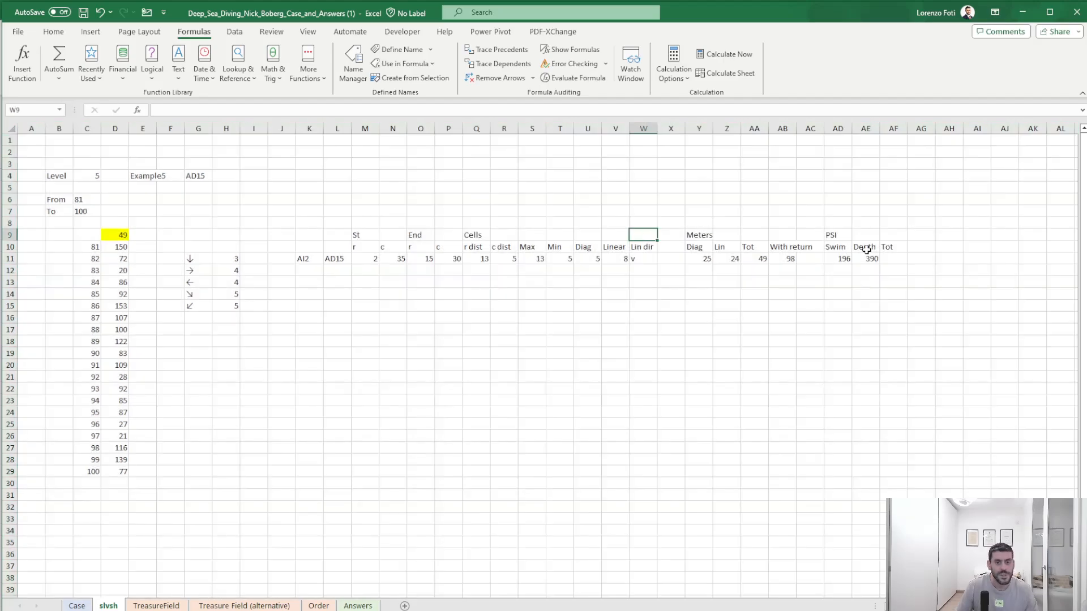
# - Sum the swim and depth air usage in AF11 with +AD11+AE11
pyautogui.click(893, 259)
pyautogui.write('+')
pyautogui.press('Down')
pyautogui.press('Up')
pyautogui.press('Left')
pyautogui.press('Left')
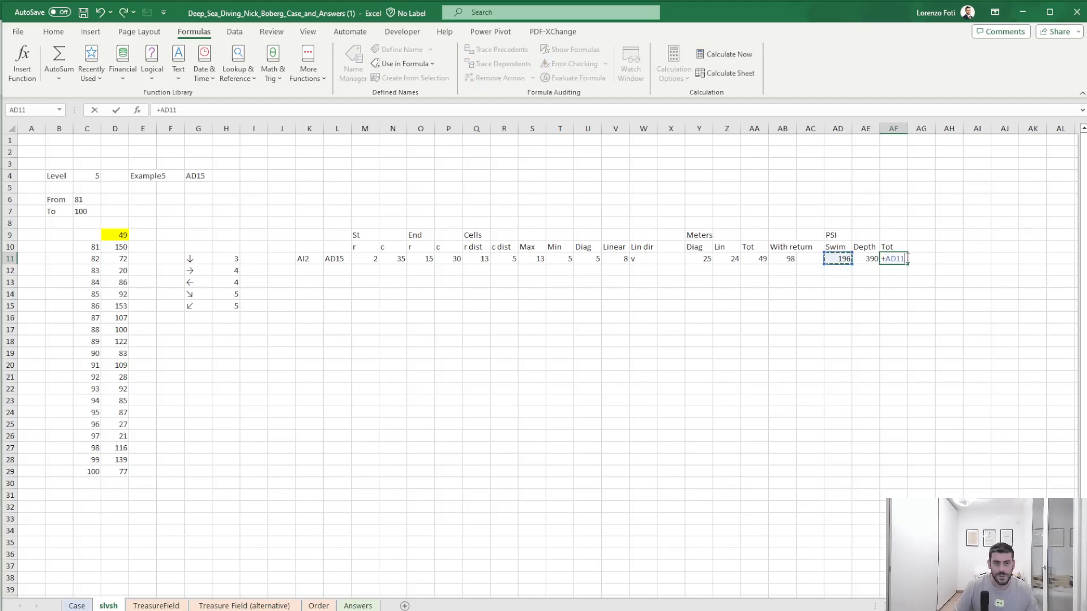
pyautogui.write('+')
pyautogui.press('Left')
pyautogui.press('Return')
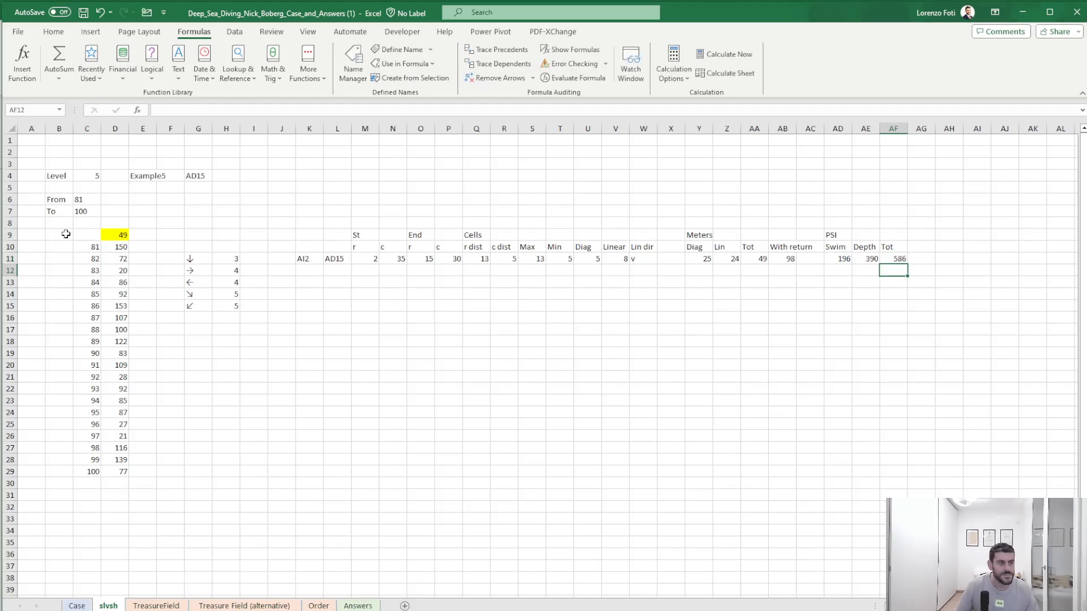
# - Link the data table's header cell D9 to the PSI total in AF11 and recalculate the table
pyautogui.click(117, 236)
pyautogui.write('+')
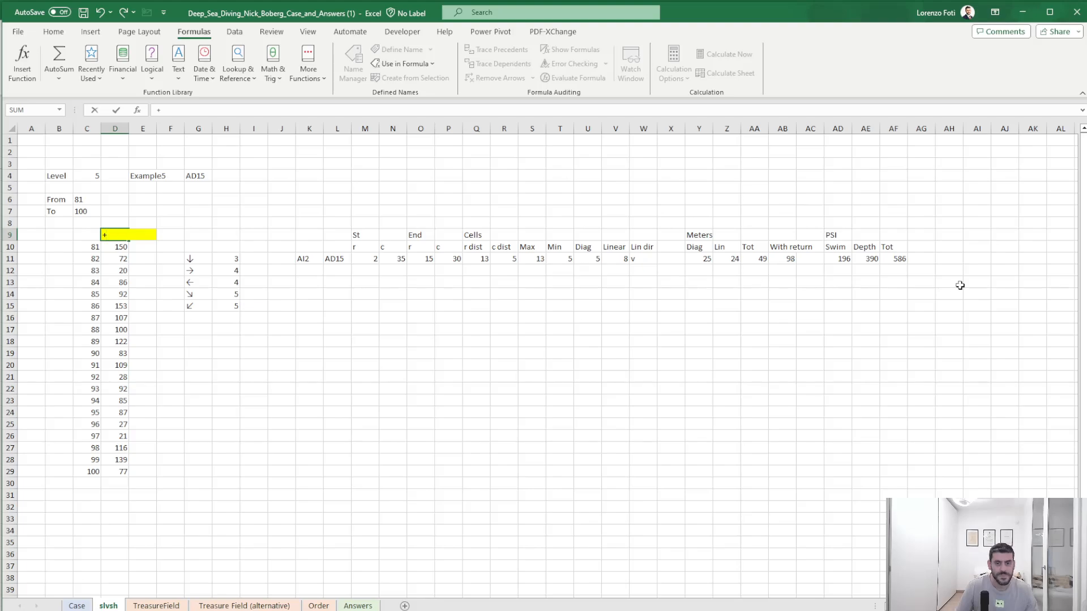
pyautogui.click(903, 258)
pyautogui.press('Return')
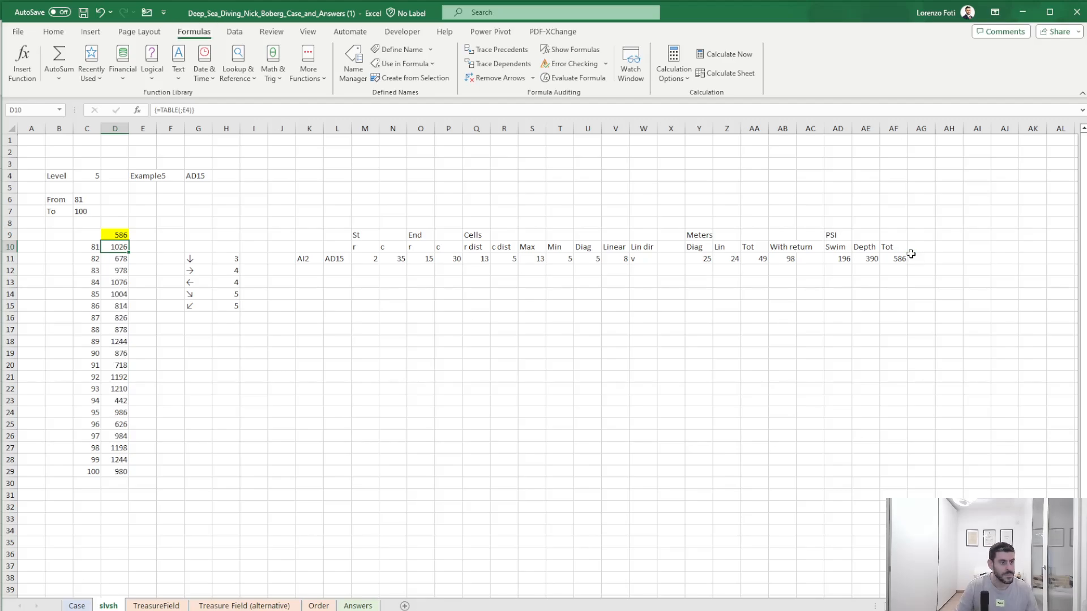
# - Copy the results in D10:D29 and paste them as values into the Level 5 answers from E181 on the Case sheet
pyautogui.hotkey('ctrl', 'shift', 'Down')
pyautogui.click(86, 606)
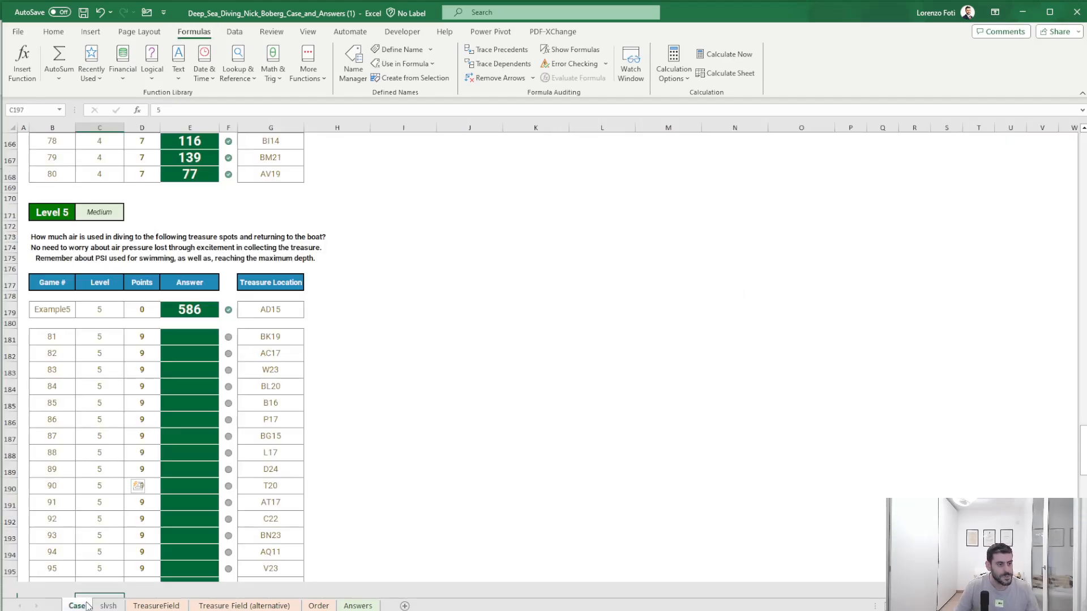
pyautogui.rightClick(190, 338)
pyautogui.click(231, 415)
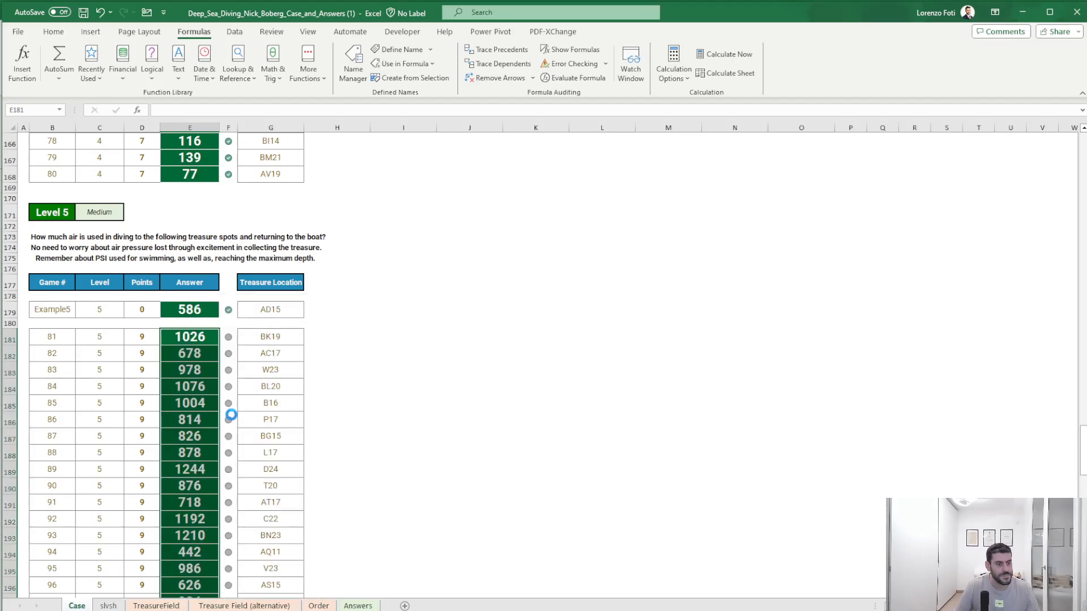
# - Review the Level 6 question and excitement rules, and switch the slvsh calculation to Example6 in E4 and level 6 in C4
pyautogui.scroll(-11, 177, 417)
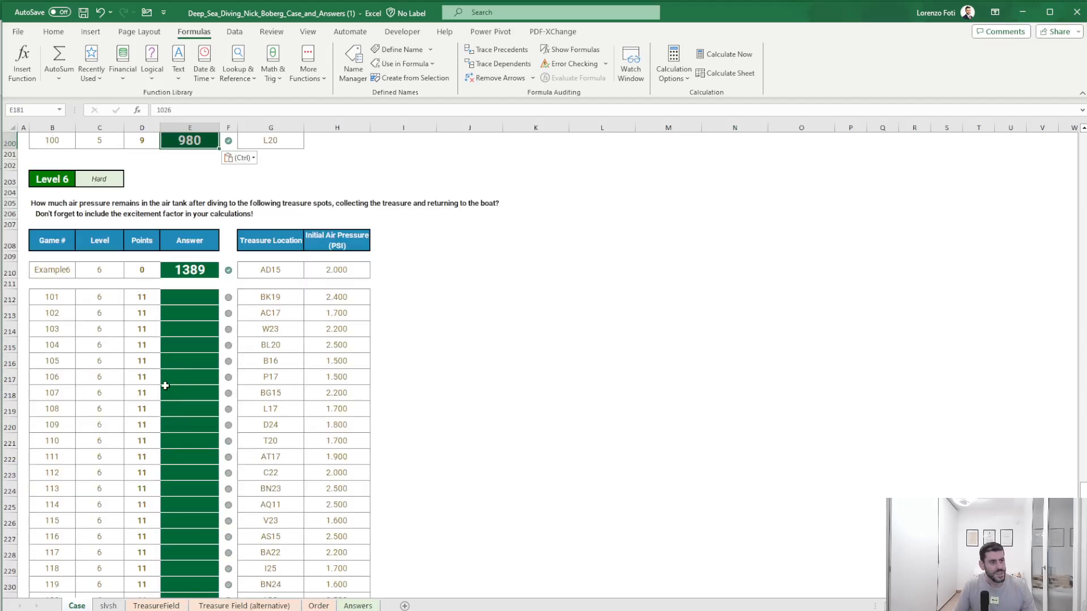
pyautogui.click(464, 241)
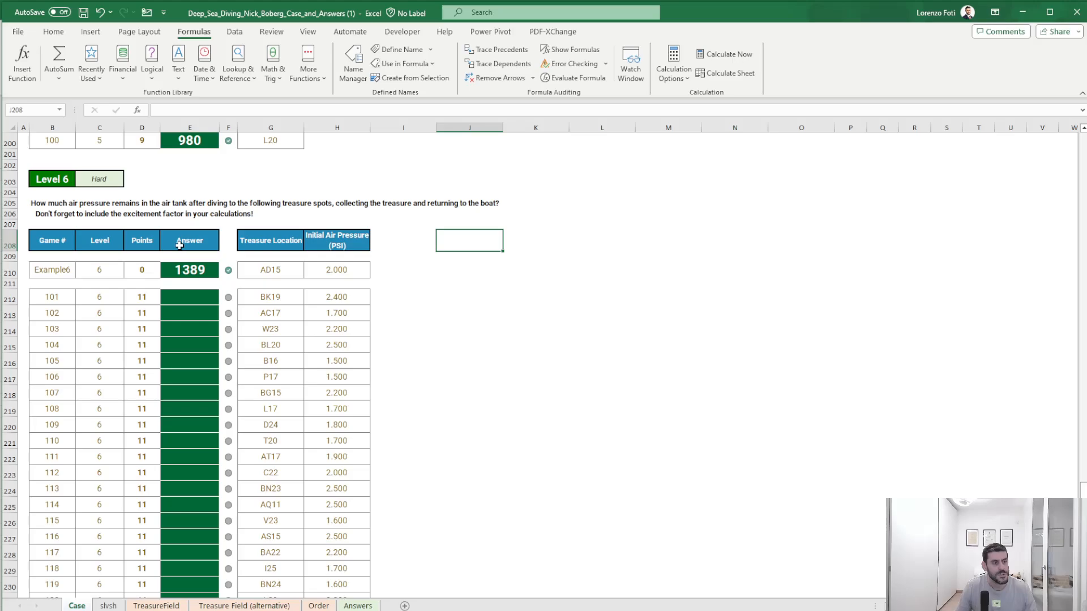
pyautogui.hotkey('ctrl', 'Up')
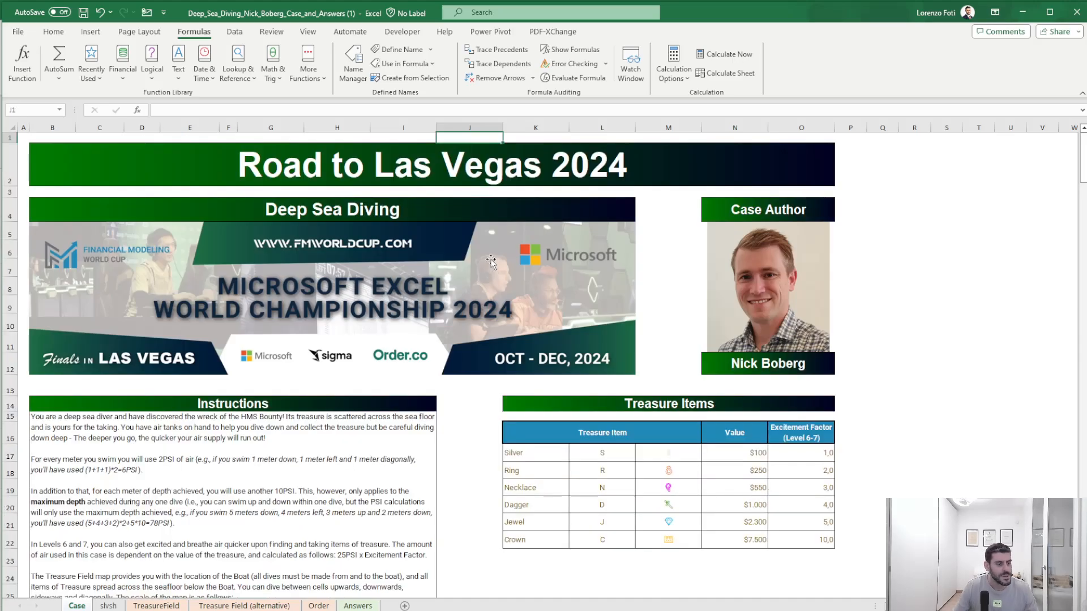
pyautogui.scroll(-4, 155, 358)
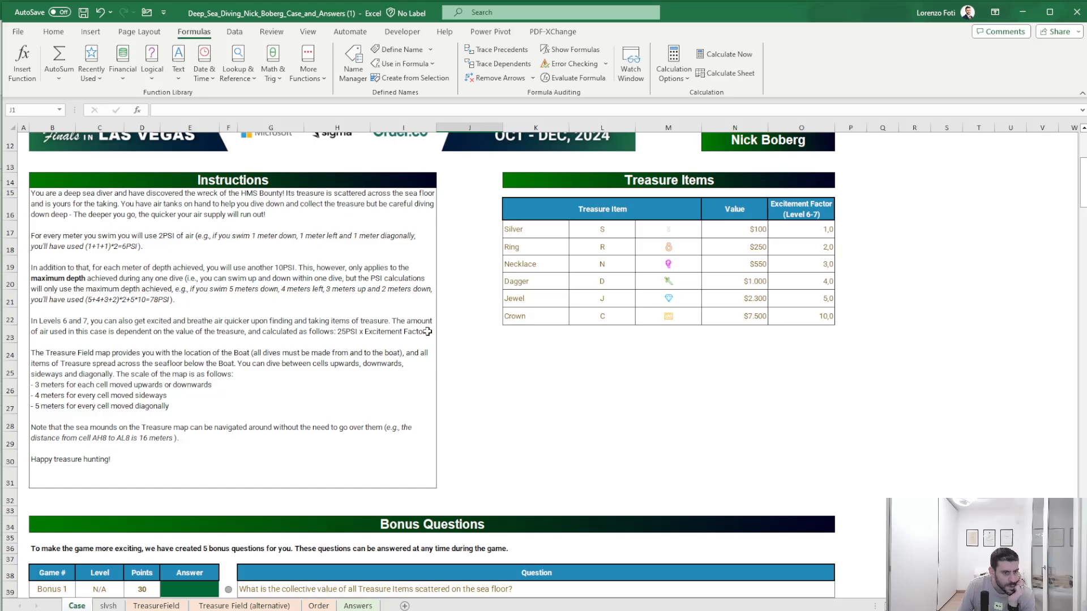
pyautogui.click(98, 606)
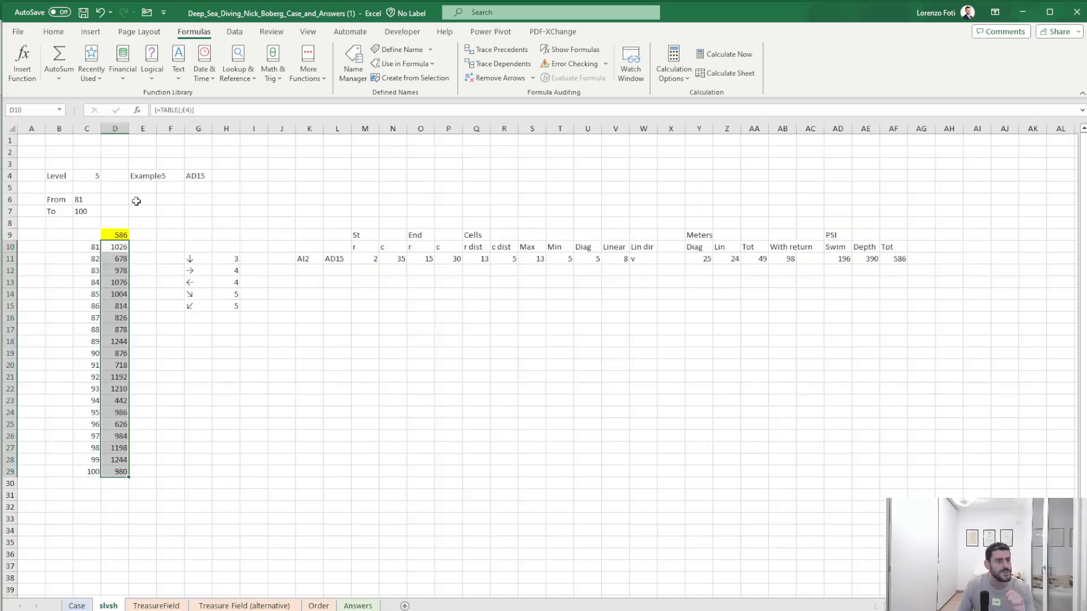
pyautogui.click(145, 176)
pyautogui.press('F2')
pyautogui.press('BackSpace')
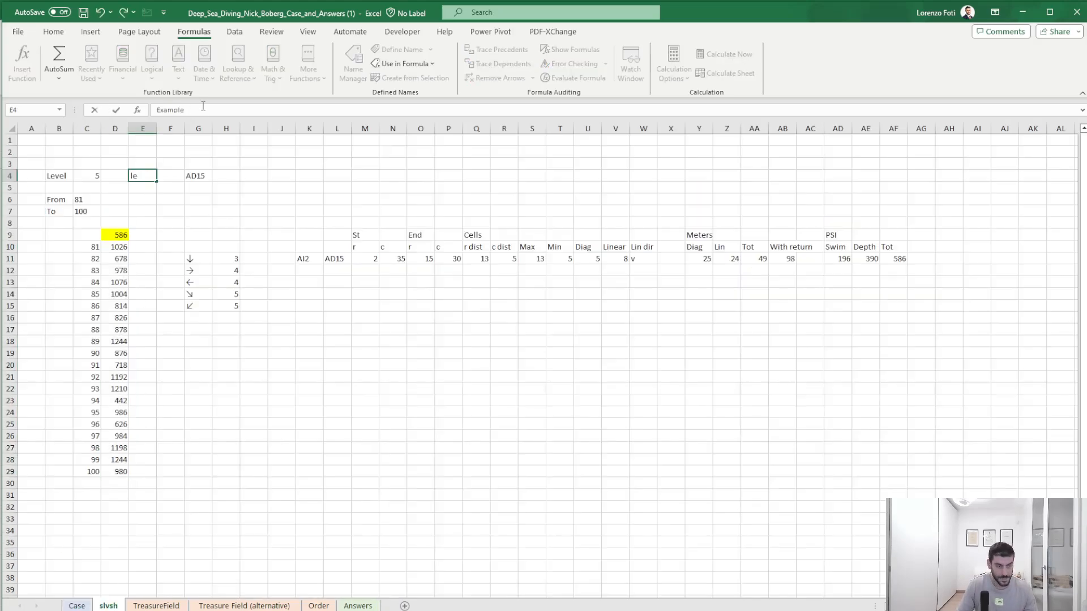
pyautogui.write('6')
pyautogui.press('Return')
pyautogui.press('Left')
pyautogui.press('Left')
pyautogui.press('Up')
pyautogui.write('6')
pyautogui.press('Return')
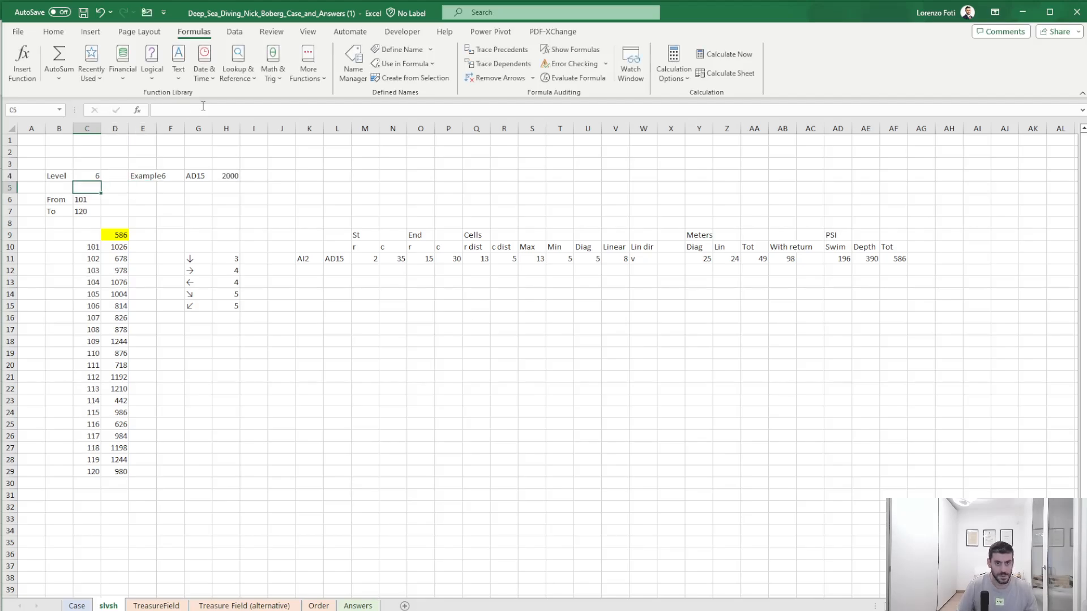
# - Insert a column before the PSI total on the slvsh sheet and head it Exct in AF10
pyautogui.click(918, 246)
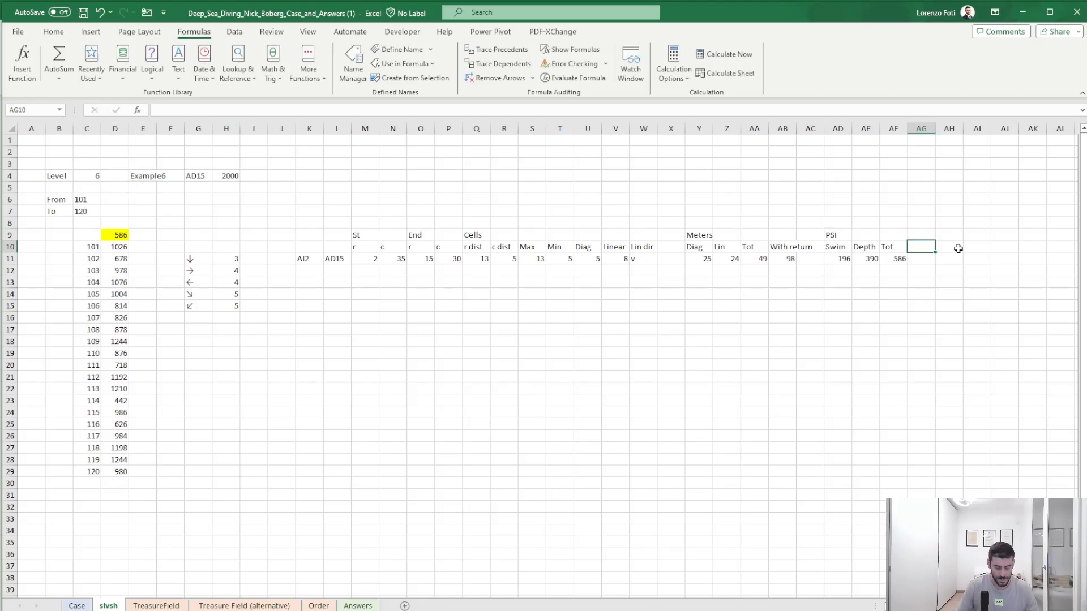
pyautogui.write('Ex')
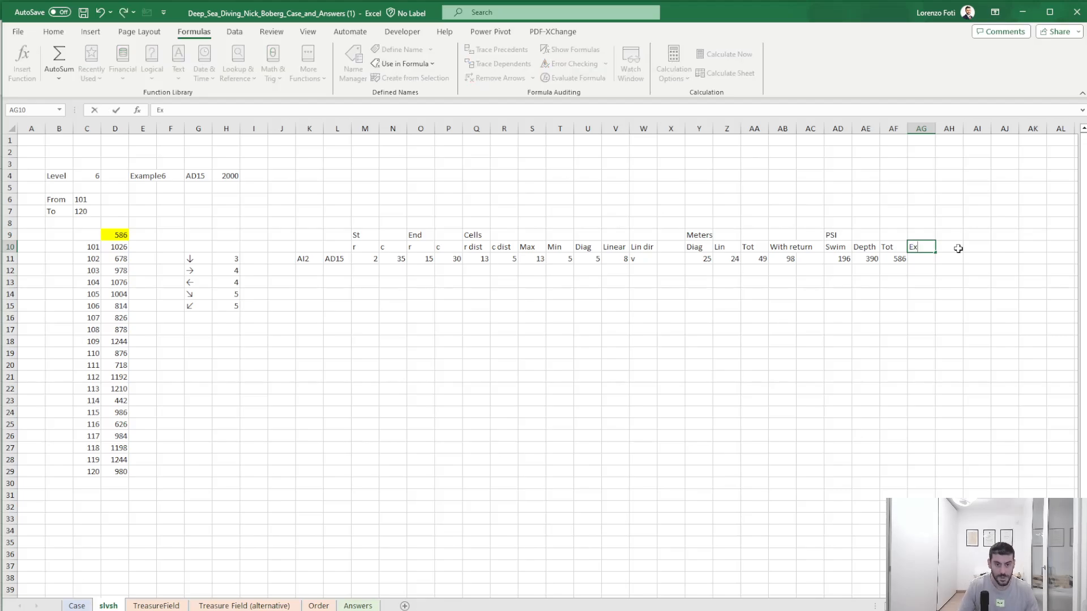
pyautogui.press('Escape')
pyautogui.press('Left')
pyautogui.hotkey('ctrl', 'space')
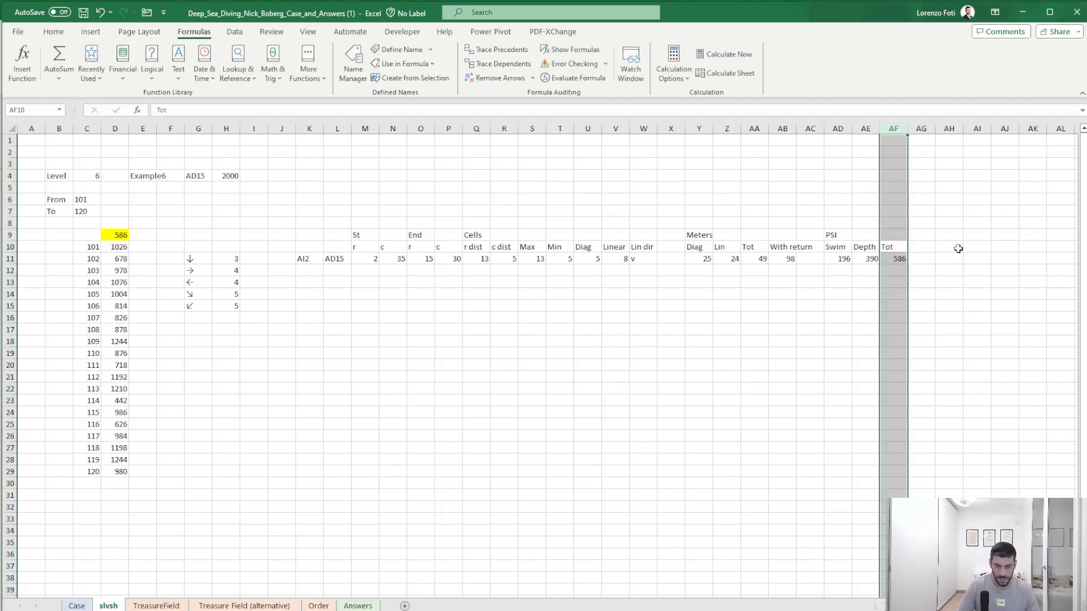
pyautogui.hotkey('ctrl', '+')
pyautogui.press('Left')
pyautogui.press('Right')
pyautogui.write('Ex')
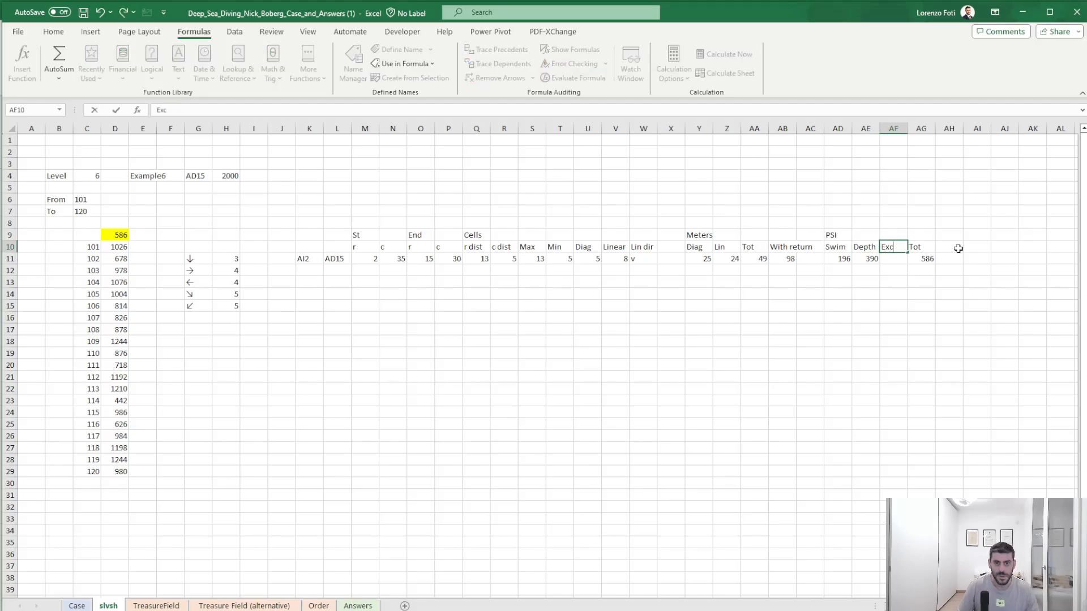
pyautogui.press('Return')
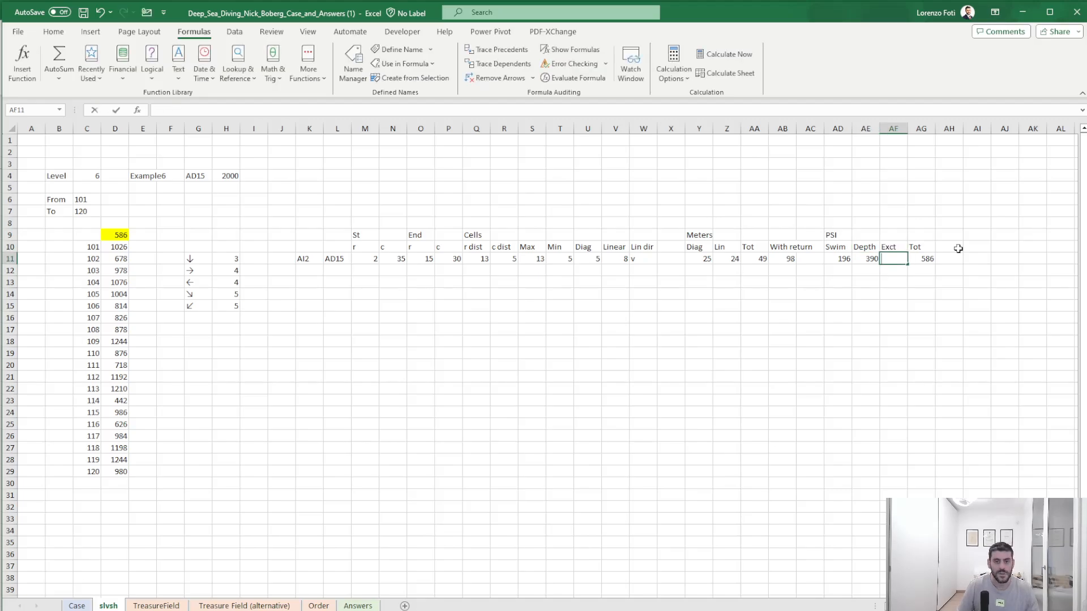
# - Insert two blank columns at column X, between the Lin dir column and the Meters section
pyautogui.write('+')
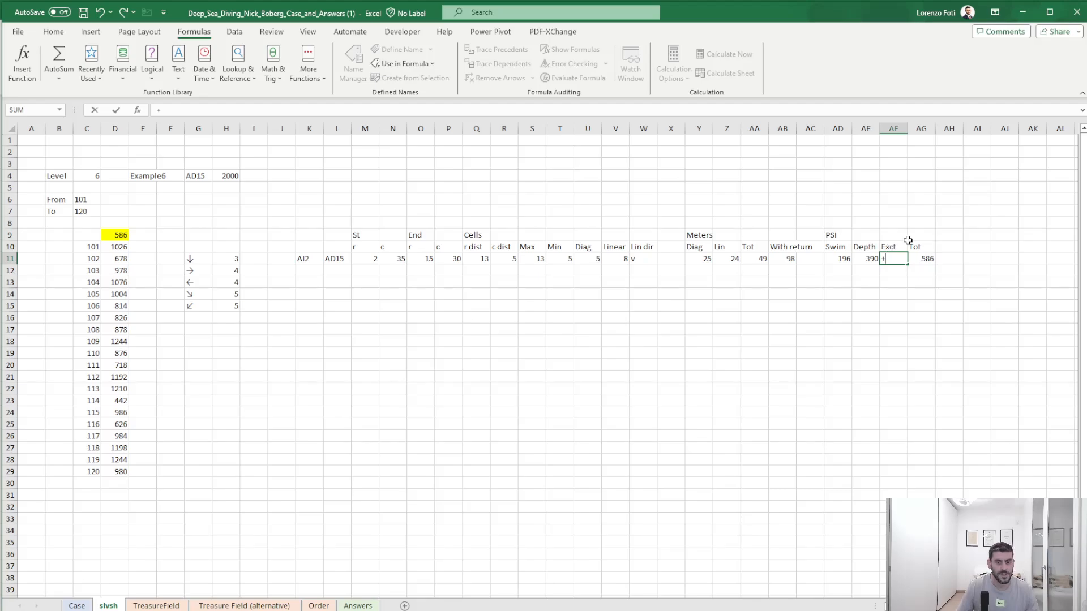
pyautogui.press('Escape')
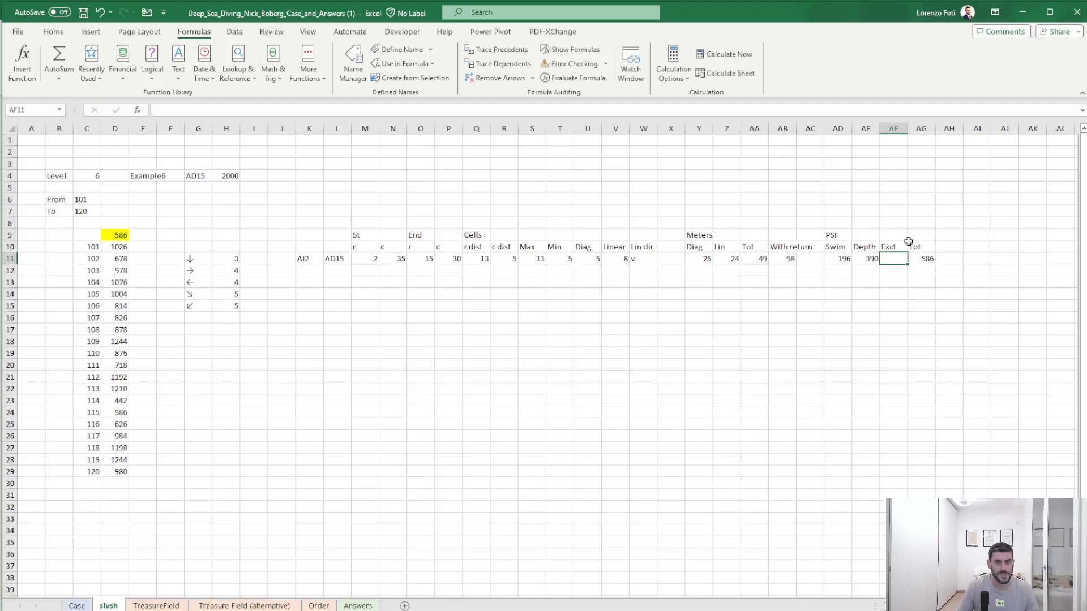
pyautogui.click(670, 253)
pyautogui.hotkey('ctrl', 'space')
pyautogui.hotkey('ctrl', '+')
pyautogui.hotkey('ctrl', '+')
pyautogui.click(668, 253)
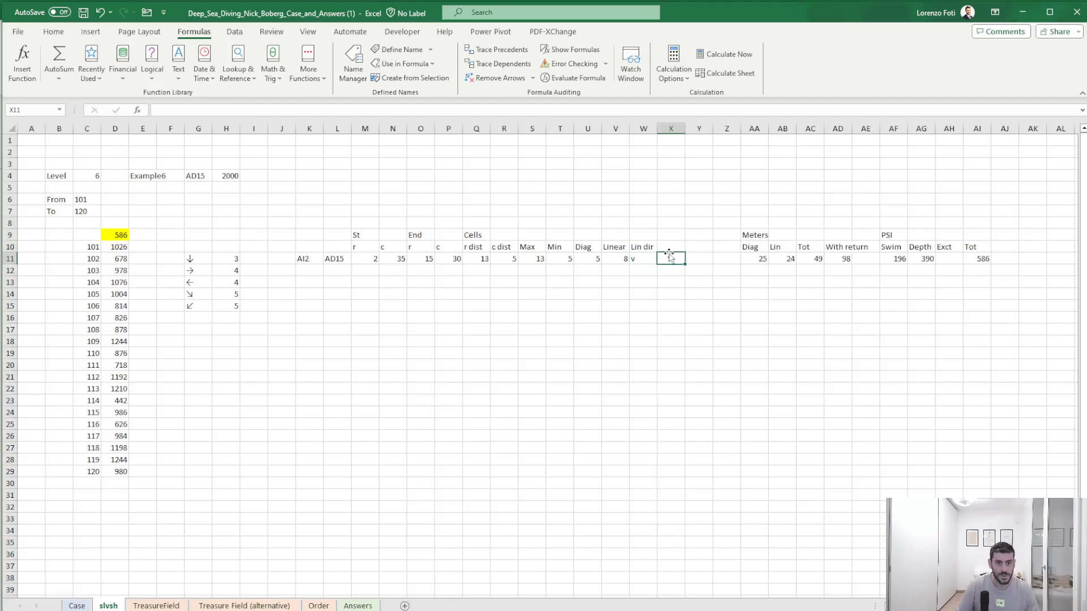
pyautogui.press('Right')
pyautogui.write('+XLOOKUP(')
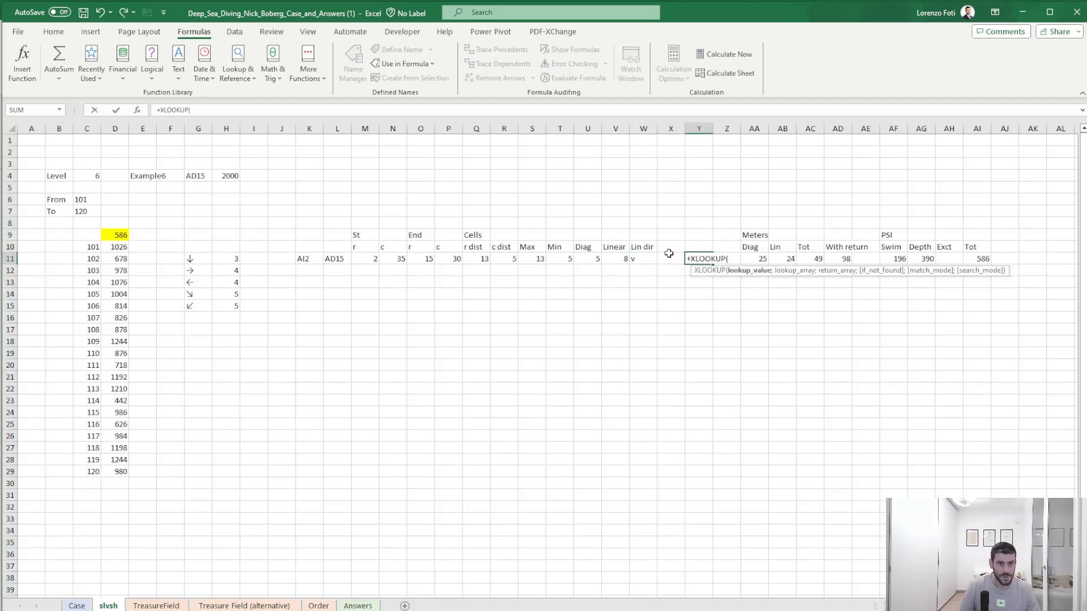
pyautogui.hotkey('ctrl', 'Left')
pyautogui.hotkey('ctrl', 'Left')
pyautogui.hotkey('ctrl', 'Left')
pyautogui.hotkey('ctrl', 'Right')
pyautogui.hotkey('ctrl', 'Right')
pyautogui.hotkey('ctrl', 'Left')
pyautogui.press('Right')
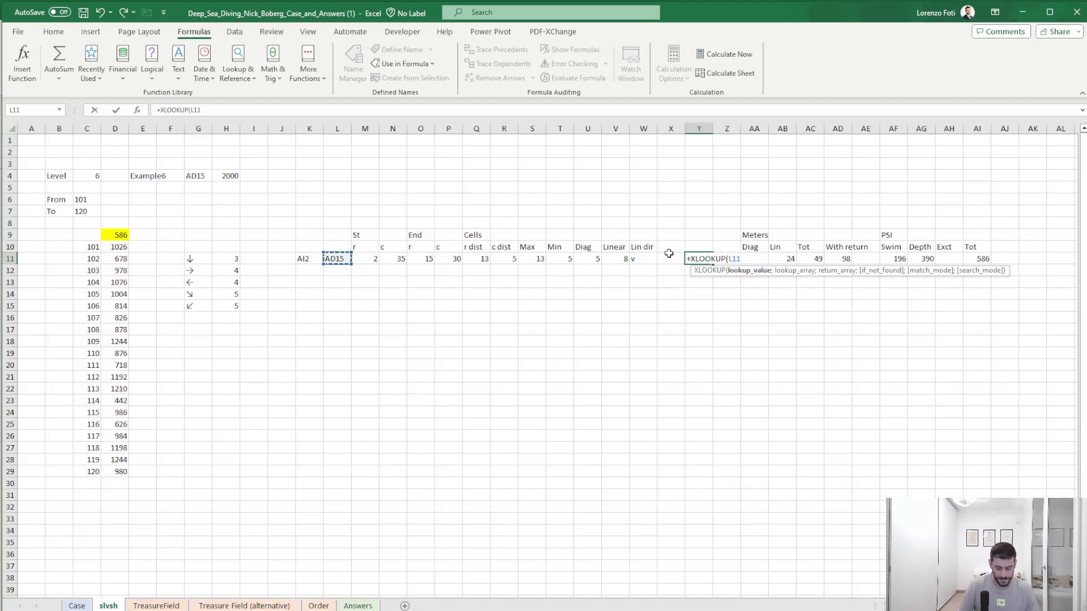
pyautogui.write(';')
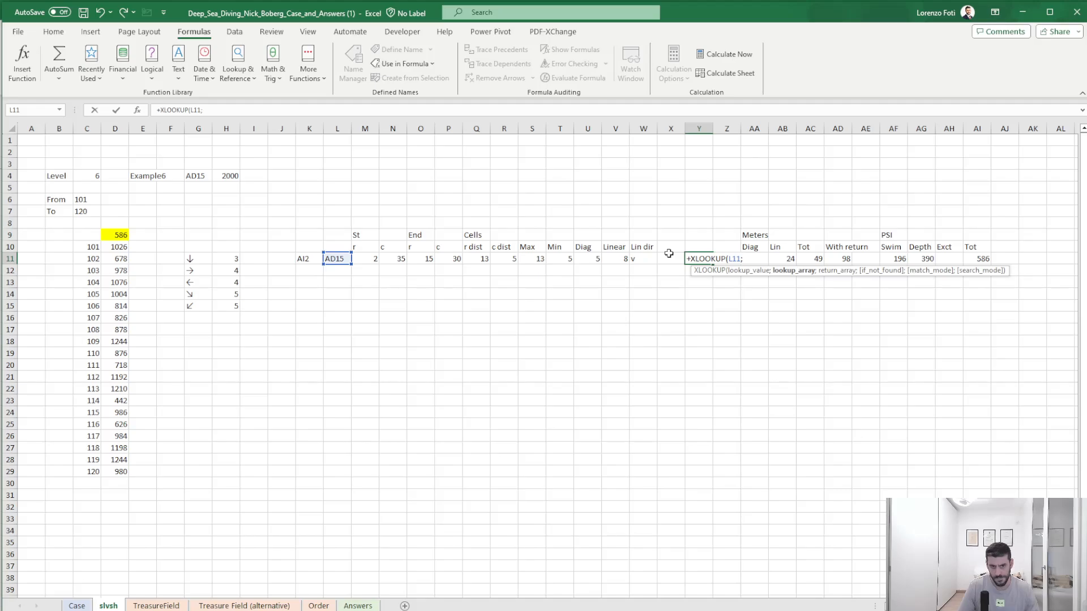
pyautogui.press('Escape')
# - Fetch the treasure symbol in Y11 with INDIRECT, joining "TreasureField!" to the treasure location in L11
pyautogui.write('+indi')
pyautogui.press('Tab')
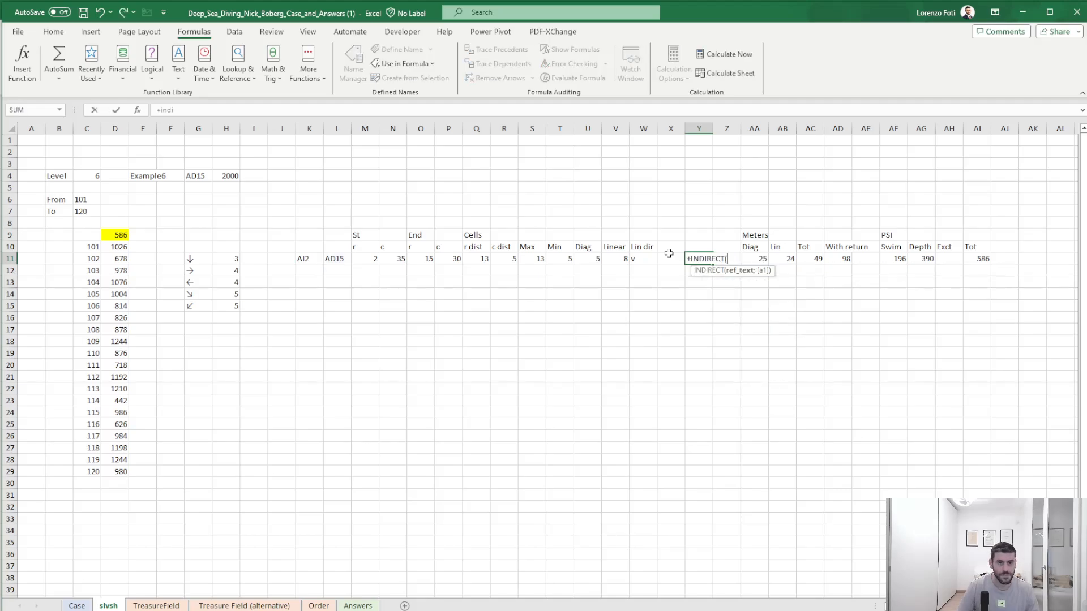
pyautogui.press('Left')
pyautogui.press('Left')
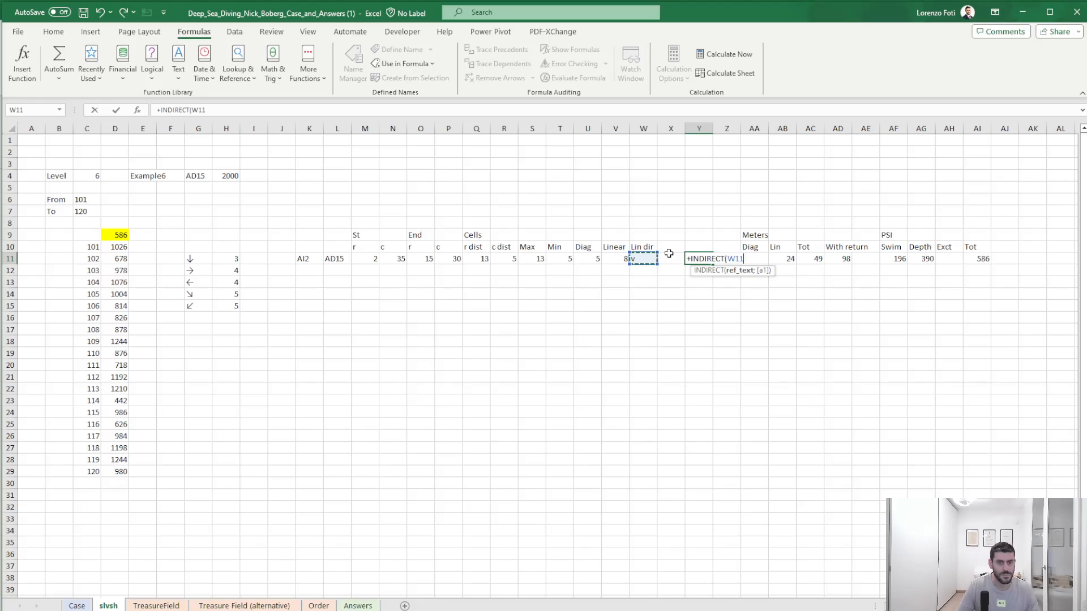
pyautogui.press('BackSpace')
pyautogui.press('BackSpace')
pyautogui.press('BackSpace')
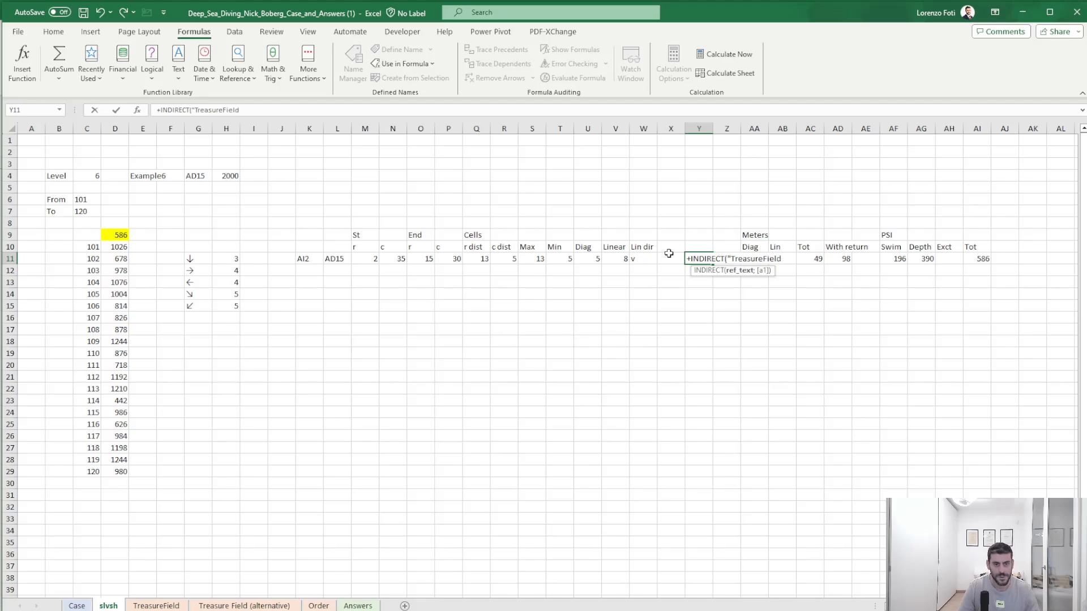
pyautogui.press('Left')
pyautogui.press('Left')
pyautogui.press('Left')
pyautogui.press('Left')
pyautogui.press('Left')
pyautogui.press('Left')
pyautogui.press('Left')
pyautogui.press('Left')
pyautogui.press('Left')
pyautogui.press('Left')
pyautogui.press('Left')
pyautogui.press('Left')
pyautogui.press('Left')
pyautogui.press('Left')
pyautogui.press('Left')
pyautogui.press('Left')
pyautogui.press('Left')
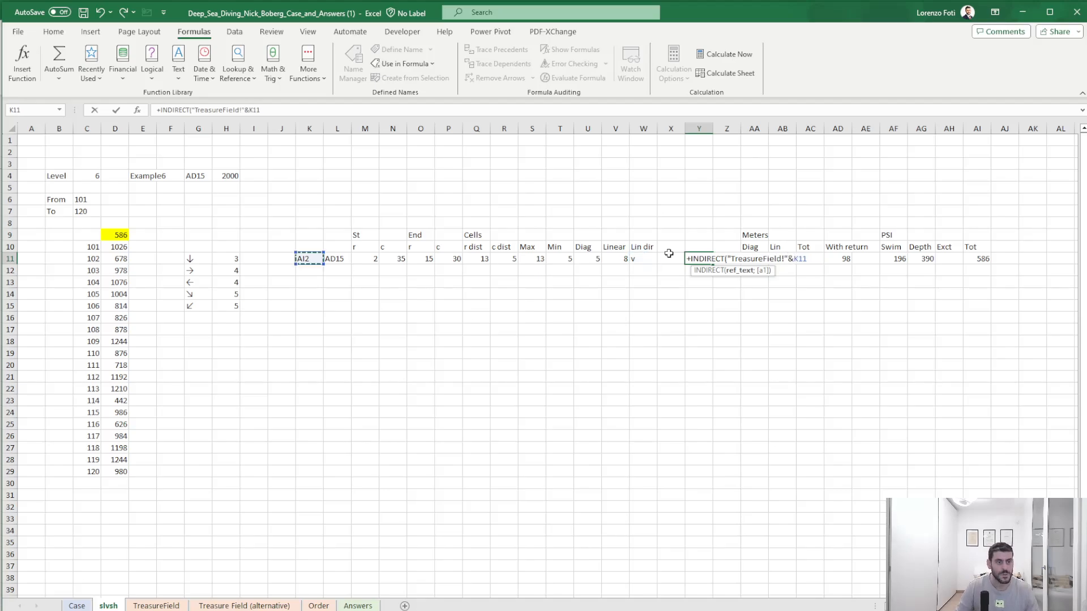
pyautogui.press('Right')
pyautogui.press('Right')
pyautogui.press('Right')
pyautogui.press('Right')
pyautogui.press('Return')
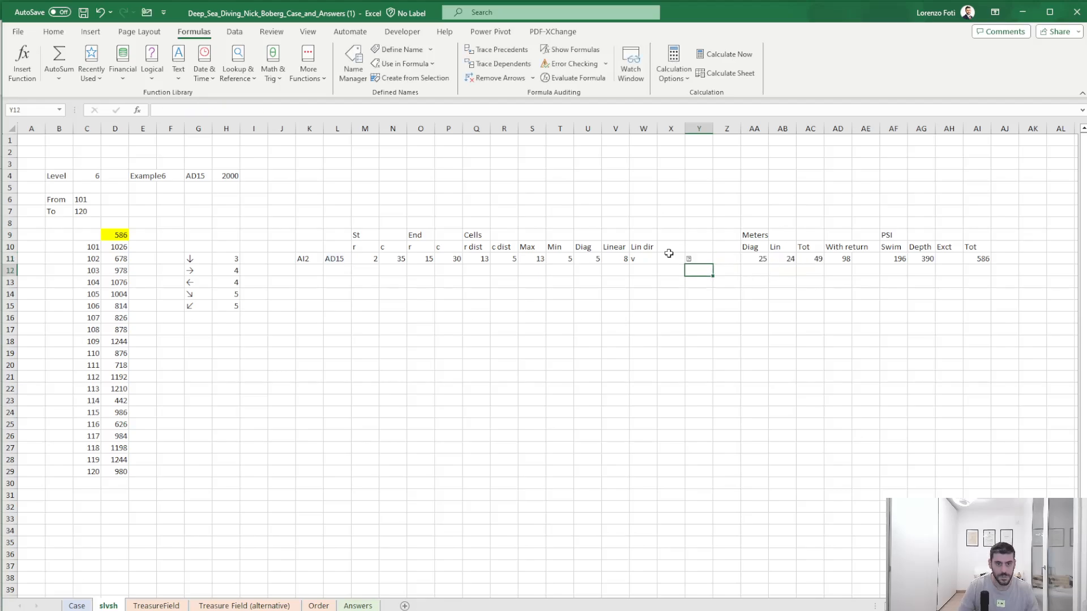
# - Insert a column at Z and look up the treasure's value in Z11 with +XLOOKUP(Y11;items;values)
pyautogui.press('Up')
pyautogui.press('Right')
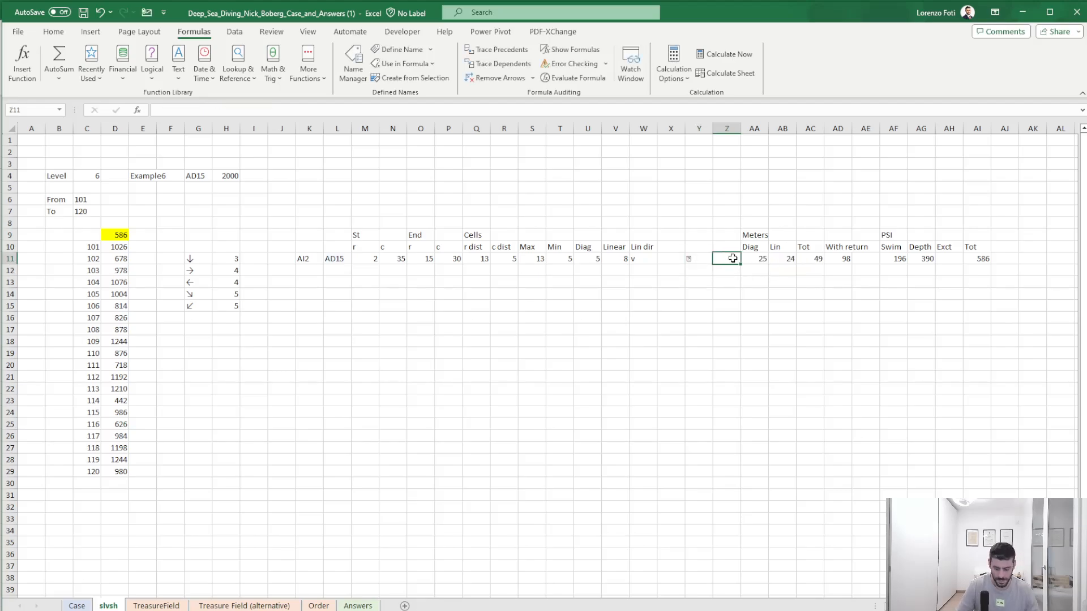
pyautogui.hotkey('ctrl', 'space')
pyautogui.hotkey('ctrl', '+')
pyautogui.press('Left')
pyautogui.press('Right')
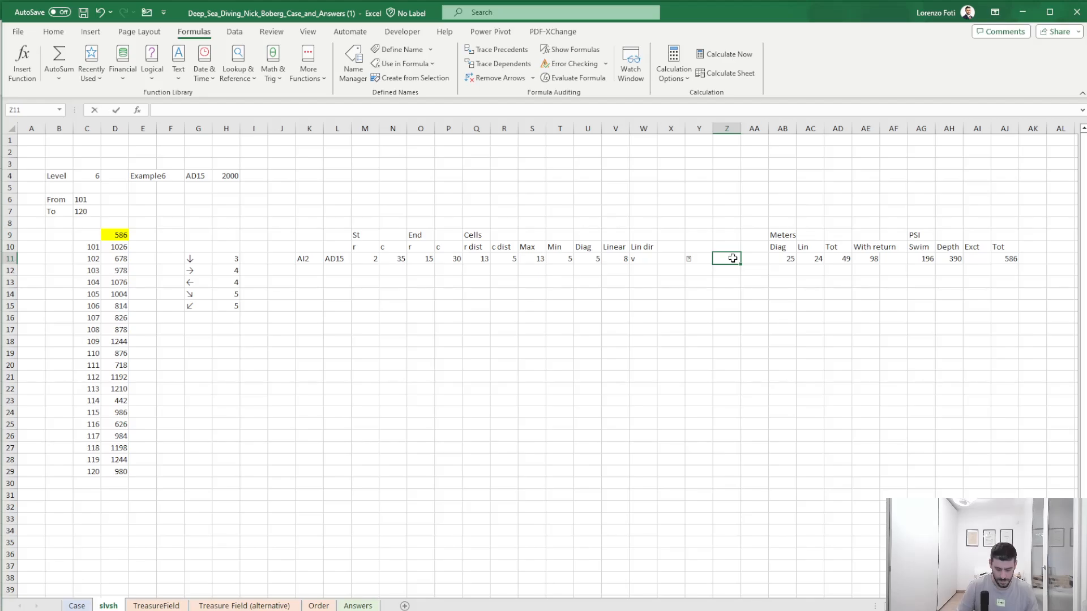
pyautogui.write('+XLOOKUP(')
pyautogui.press('Left')
pyautogui.write(';')
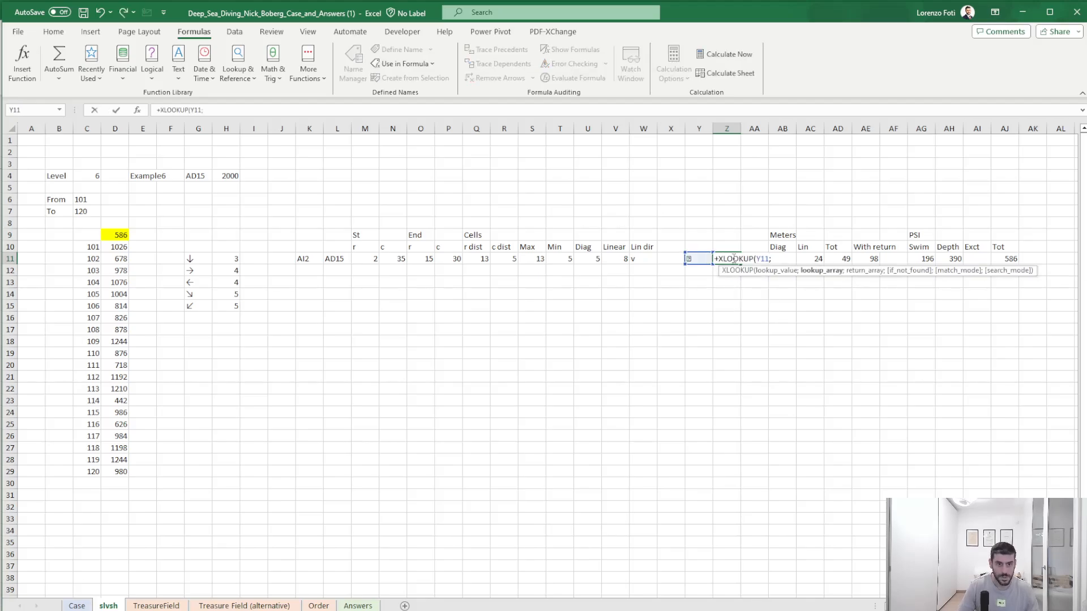
pyautogui.write('items;values')
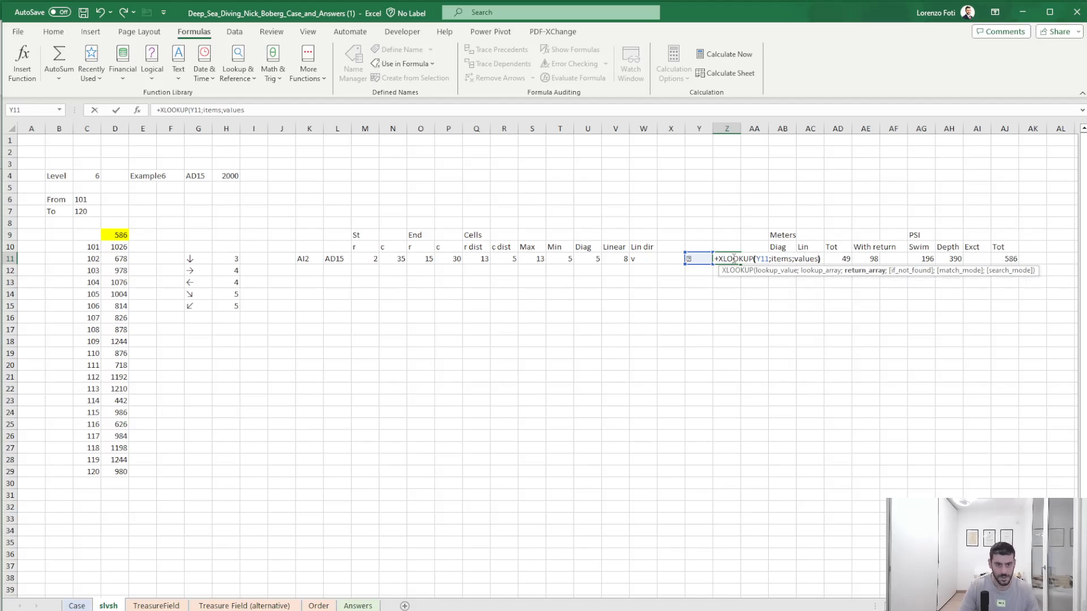
pyautogui.hotkey('ctrl', 'Return')
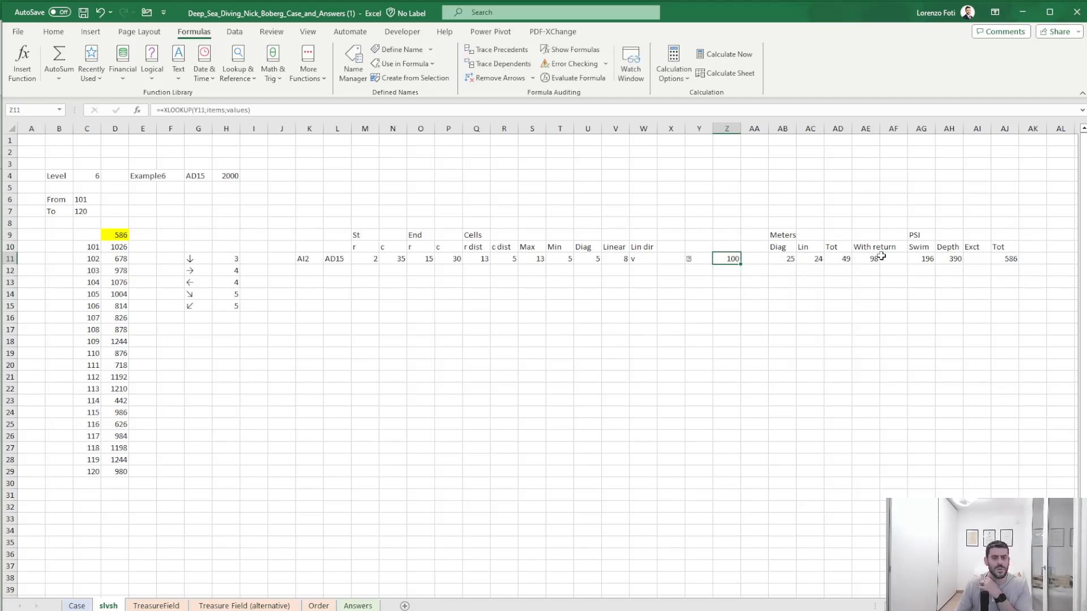
# - Calculate the excitement air usage in AI11 as XLOOKUP of Y11 in items returning exc_fact, multiplied by 25
pyautogui.click(971, 258)
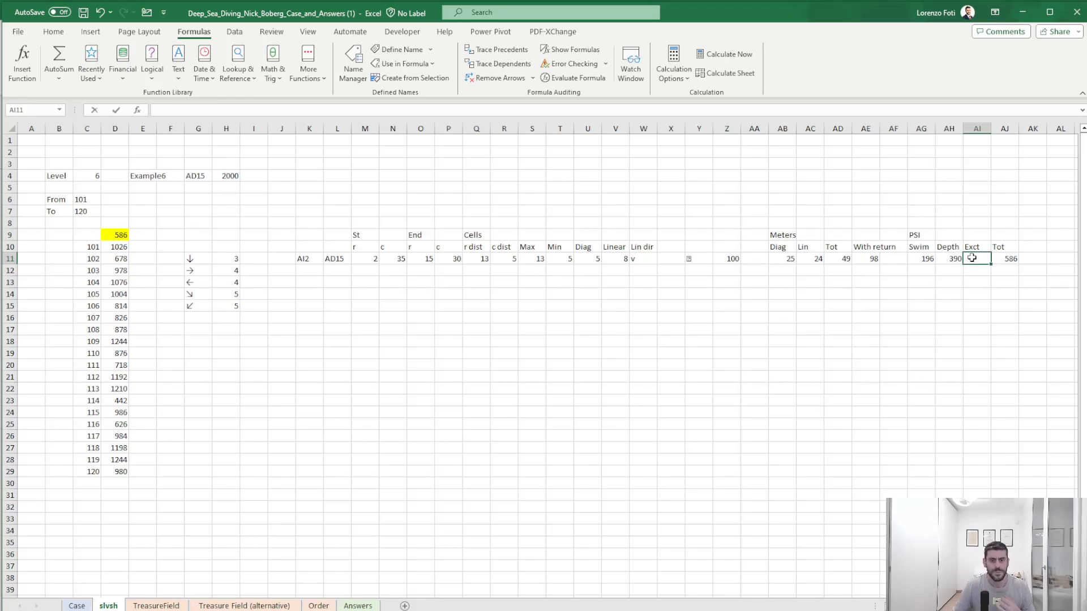
pyautogui.write('+xl')
pyautogui.press('Tab')
pyautogui.press('Left')
pyautogui.press('Left')
pyautogui.press('Left')
pyautogui.press('Left')
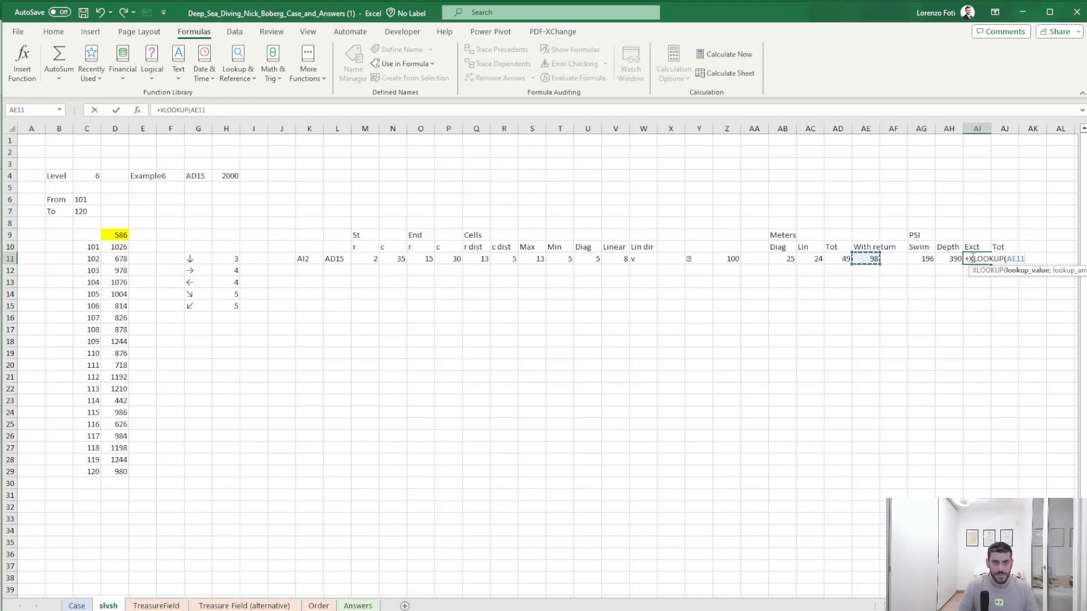
pyautogui.press('Left')
pyautogui.press('Left')
pyautogui.press('Left')
pyautogui.press('Left')
pyautogui.press('Left')
pyautogui.press('Left')
pyautogui.write(';')
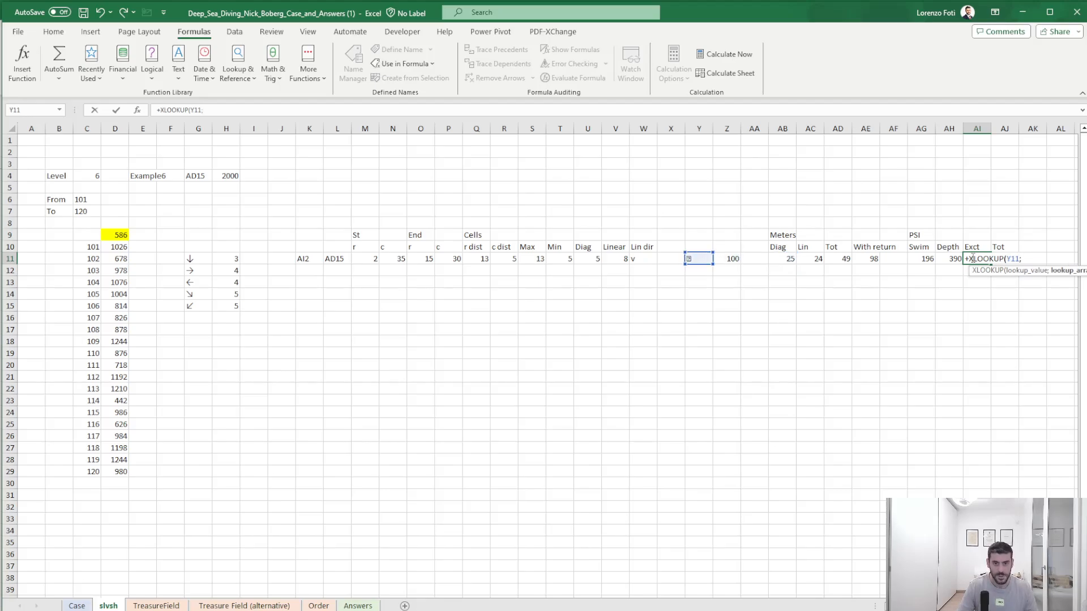
pyautogui.write('items;e')
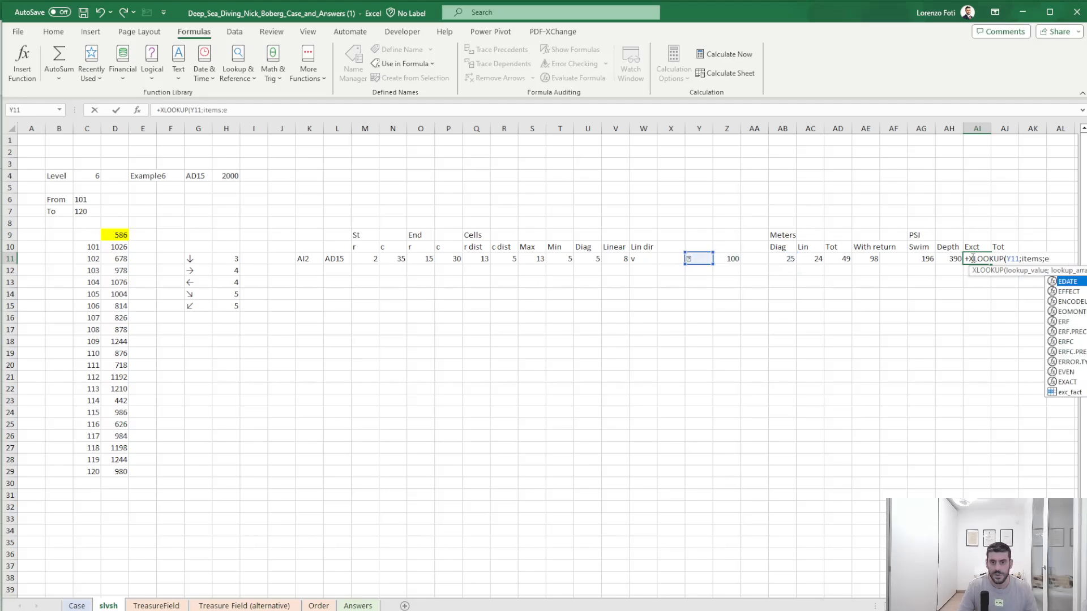
pyautogui.write('xc_fact')
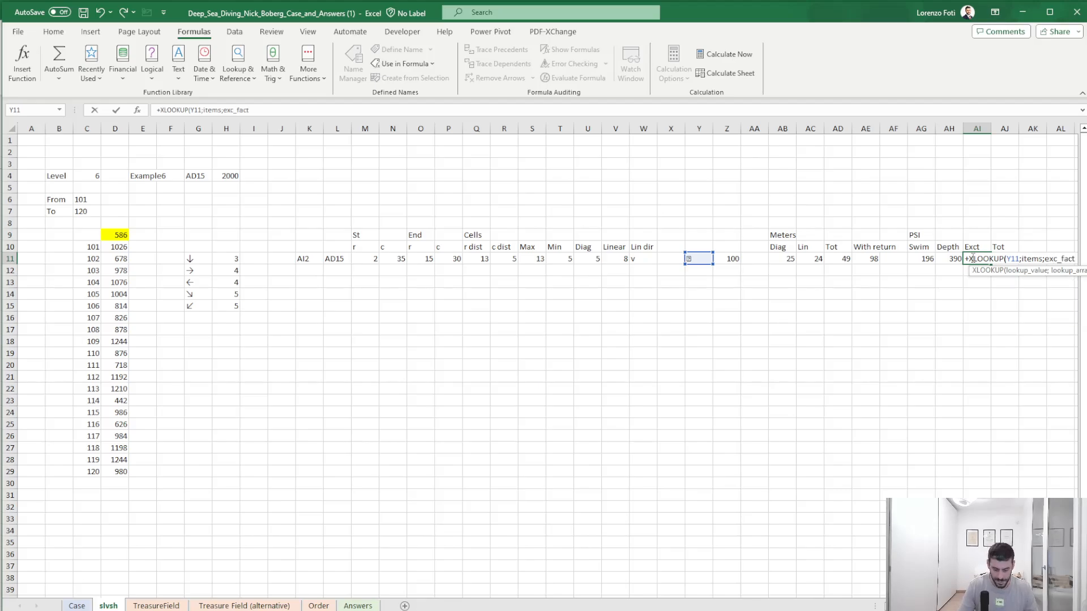
pyautogui.write('ors)')
pyautogui.press('Return')
# - Extend the PSI total in AJ11 to add the excitement usage from AI11 to the swim and depth usage
pyautogui.press('Up')
pyautogui.press('Right')
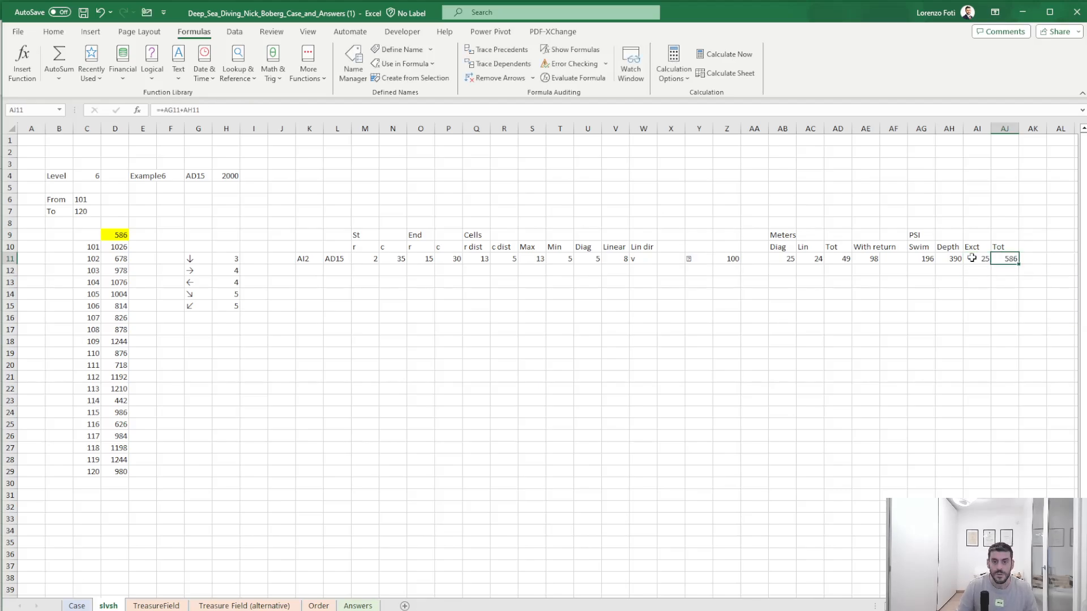
pyautogui.click(212, 104)
pyautogui.write('+')
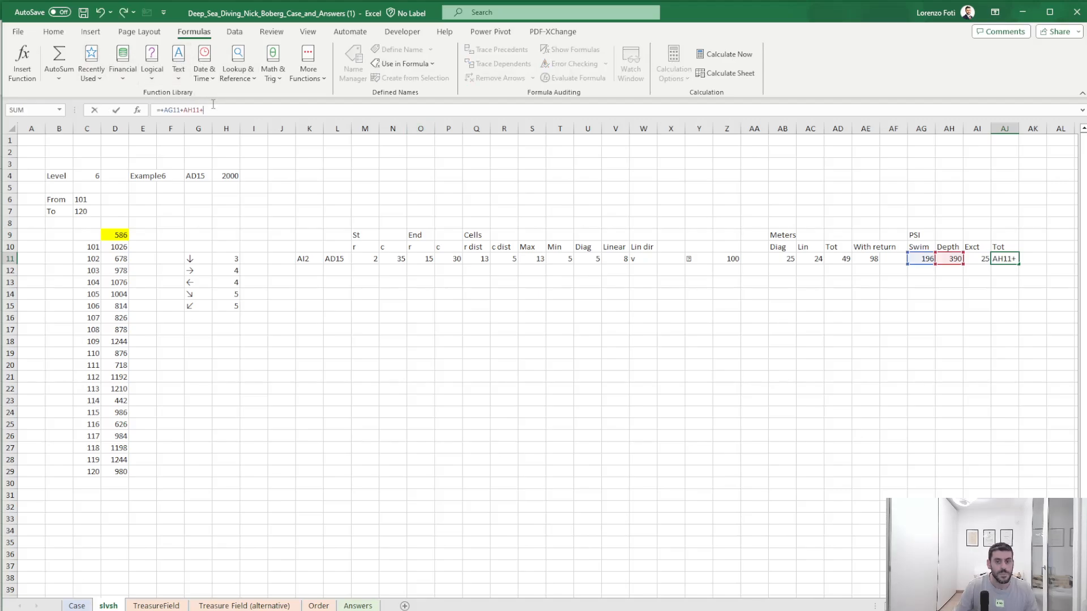
pyautogui.click(971, 256)
pyautogui.press('Return')
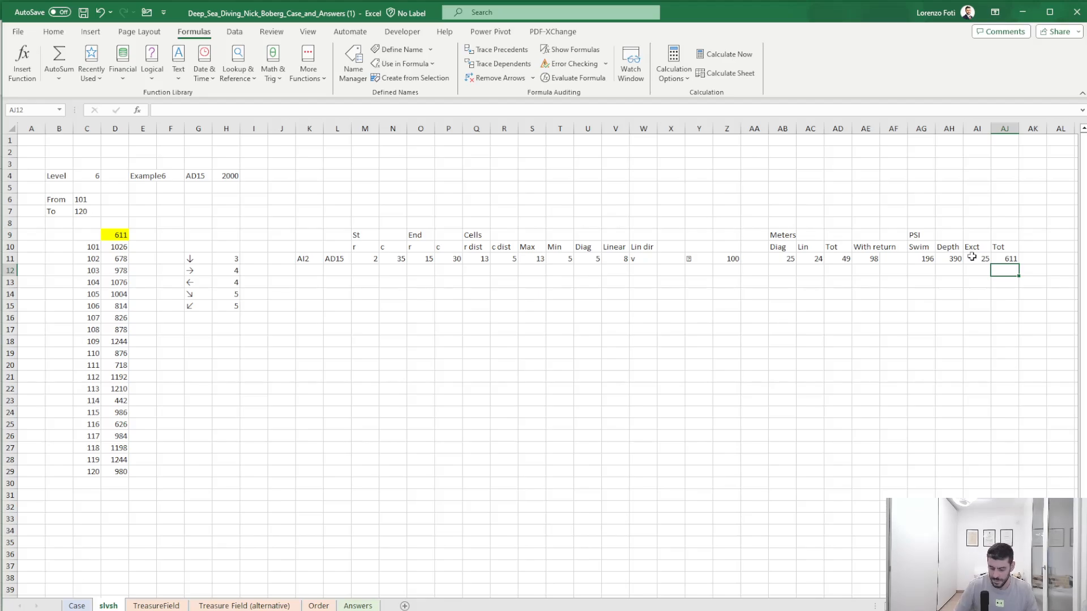
# - Check the Level 6 question, label AK10 "Rem" and calculate the remaining pressure in AK11 as +H4-AJ11
pyautogui.hotkey('ctrl', 'pageup')
pyautogui.scroll(-8, 363, 447)
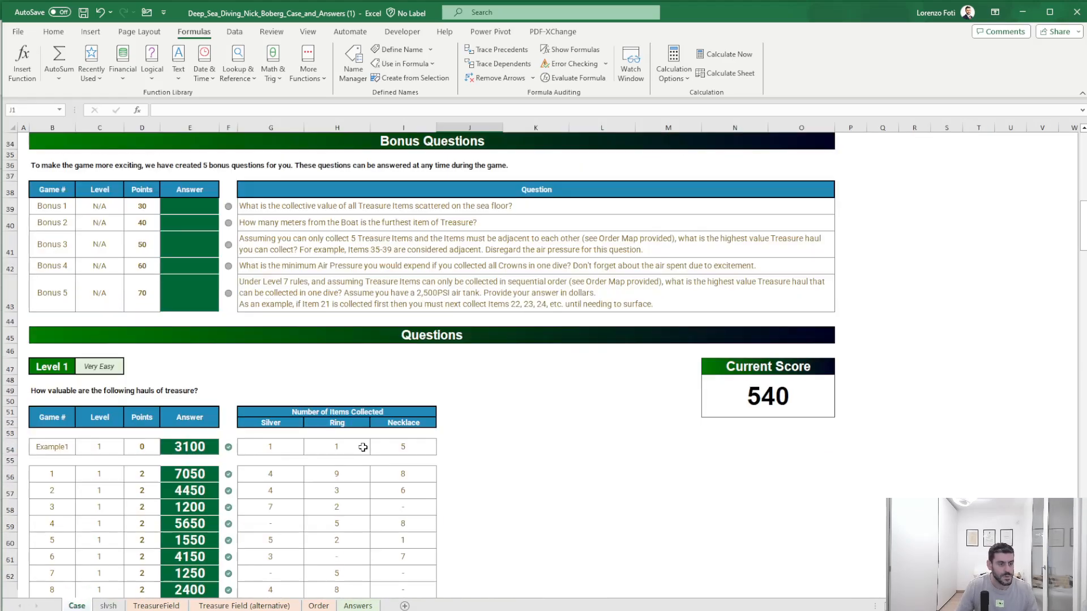
pyautogui.scroll(-20, 363, 447)
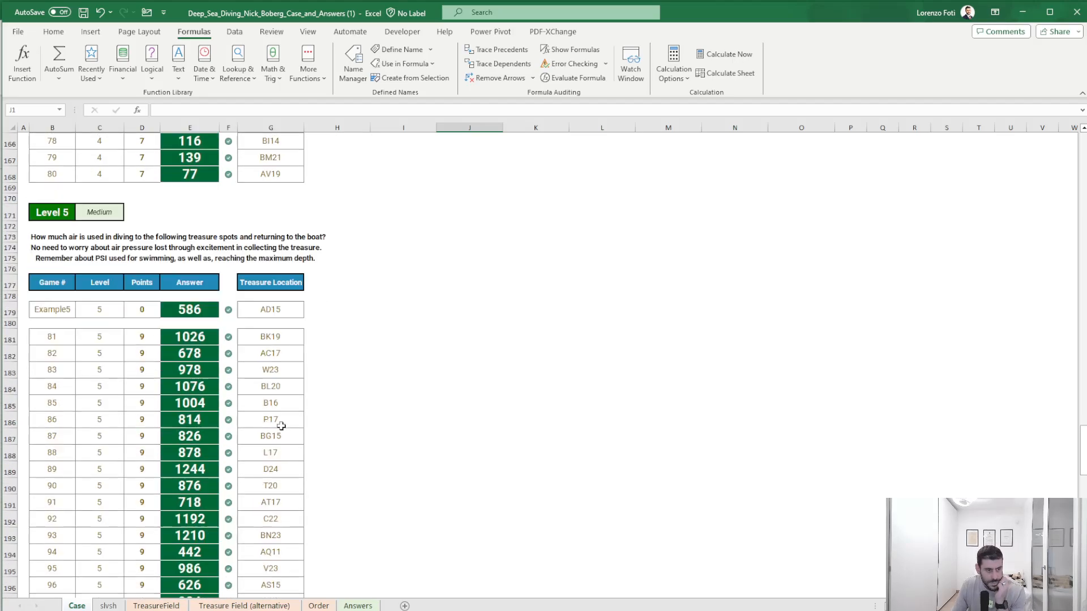
pyautogui.scroll(-11, 281, 426)
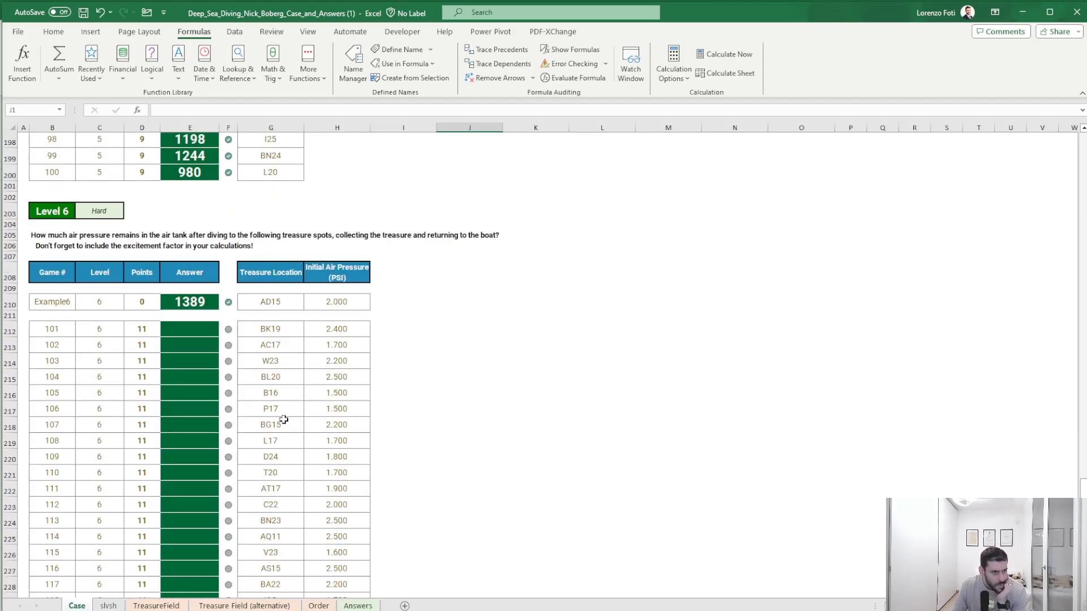
pyautogui.click(108, 606)
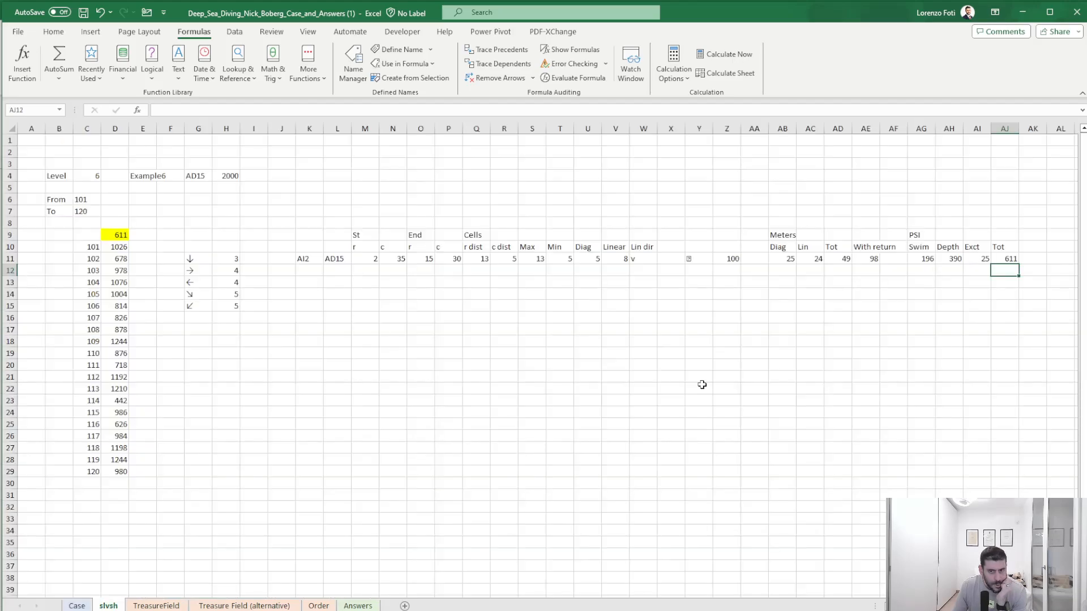
pyautogui.moveTo(1031, 258); pyautogui.dragTo(1039, 259)
pyautogui.click(999, 247)
pyautogui.write('Rem')
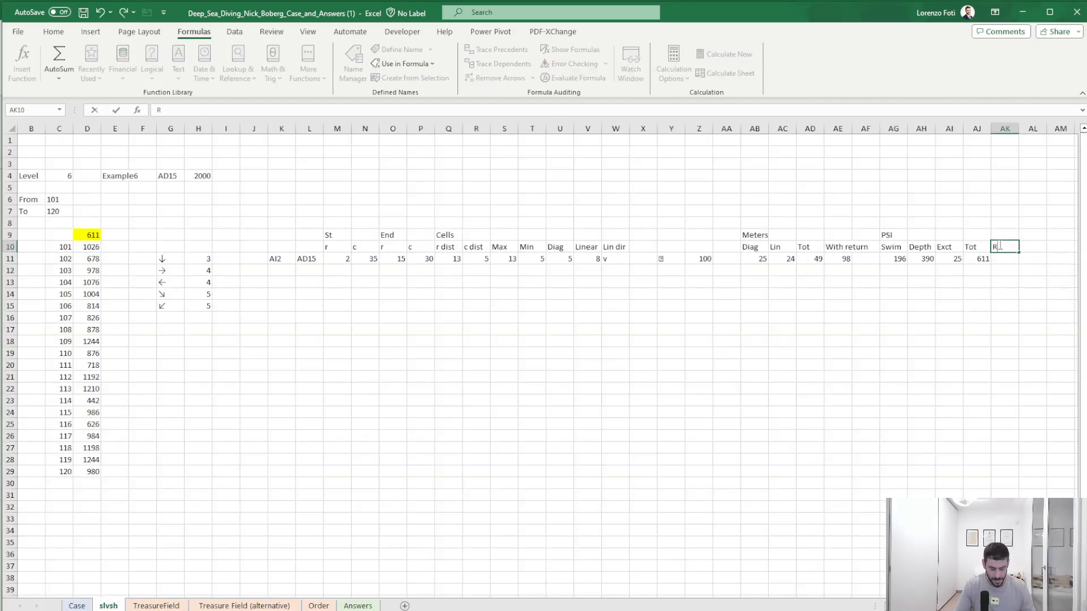
pyautogui.press('Return')
pyautogui.write('+')
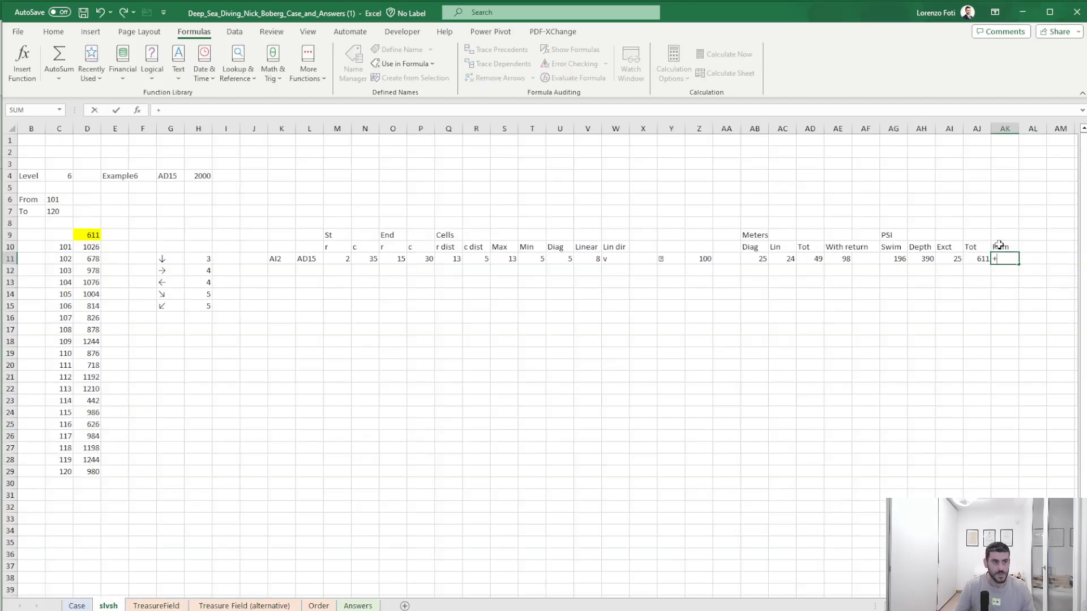
pyautogui.click(205, 175)
pyautogui.write('-')
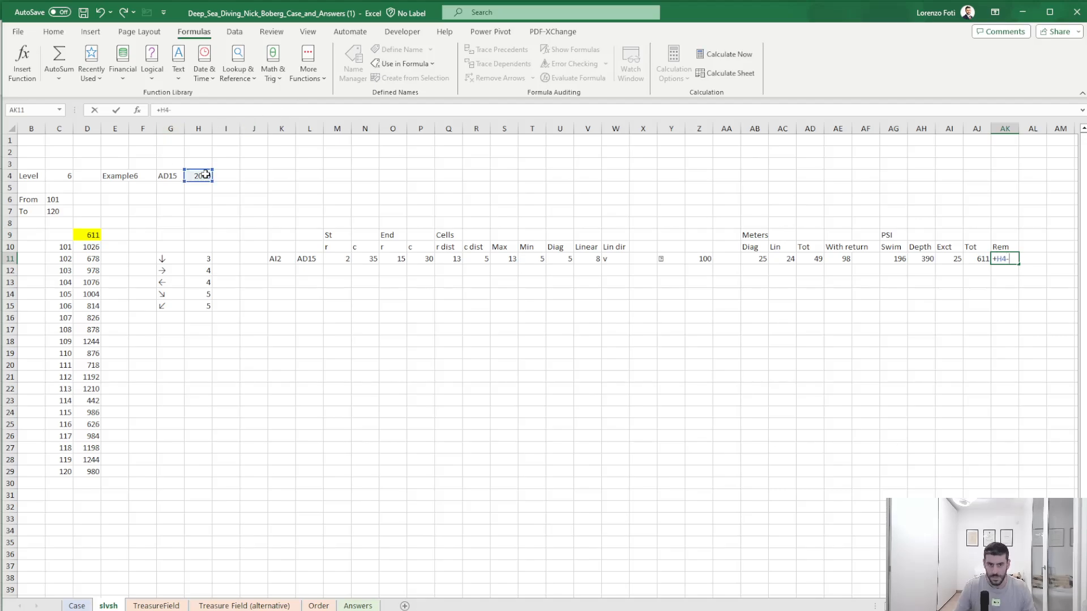
pyautogui.click(980, 258)
pyautogui.press('Return')
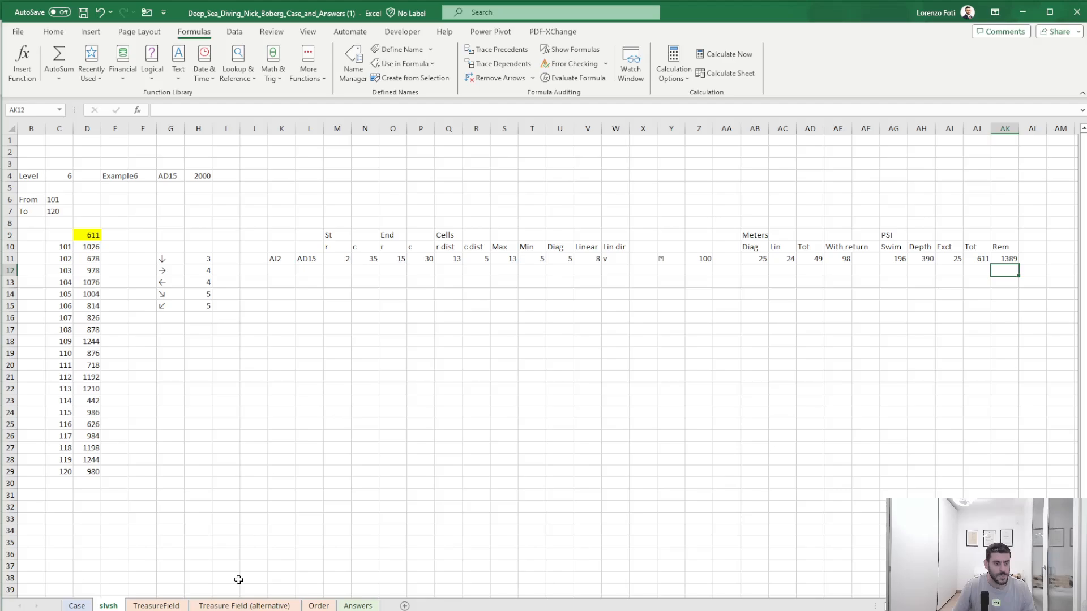
# - Point the yellow data table result cell D9 to the remaining pressure in AK11
pyautogui.click(74, 606)
pyautogui.click(105, 606)
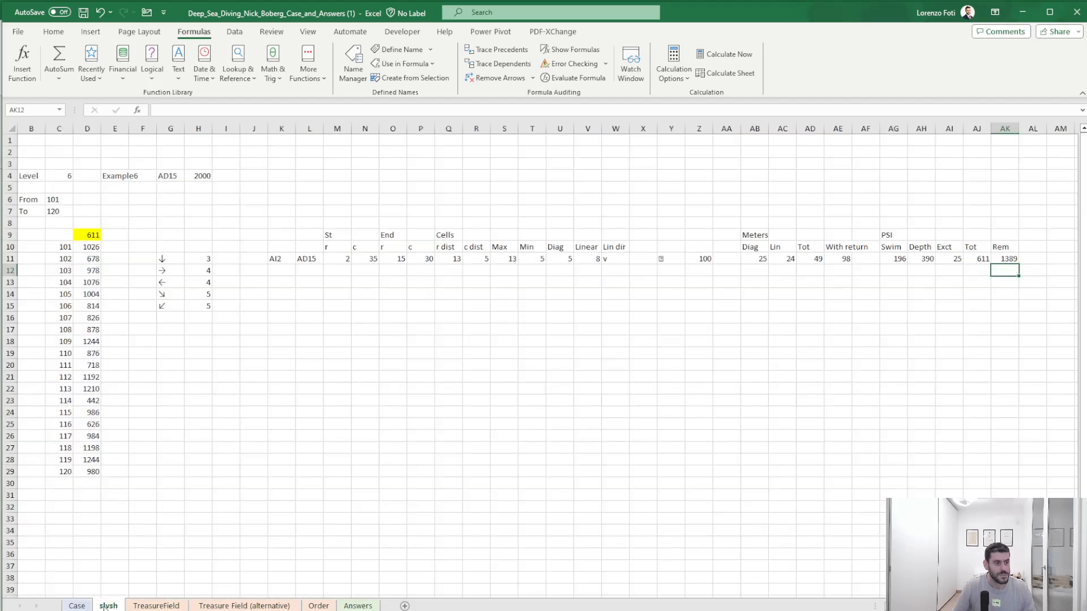
pyautogui.click(89, 235)
pyautogui.write('+')
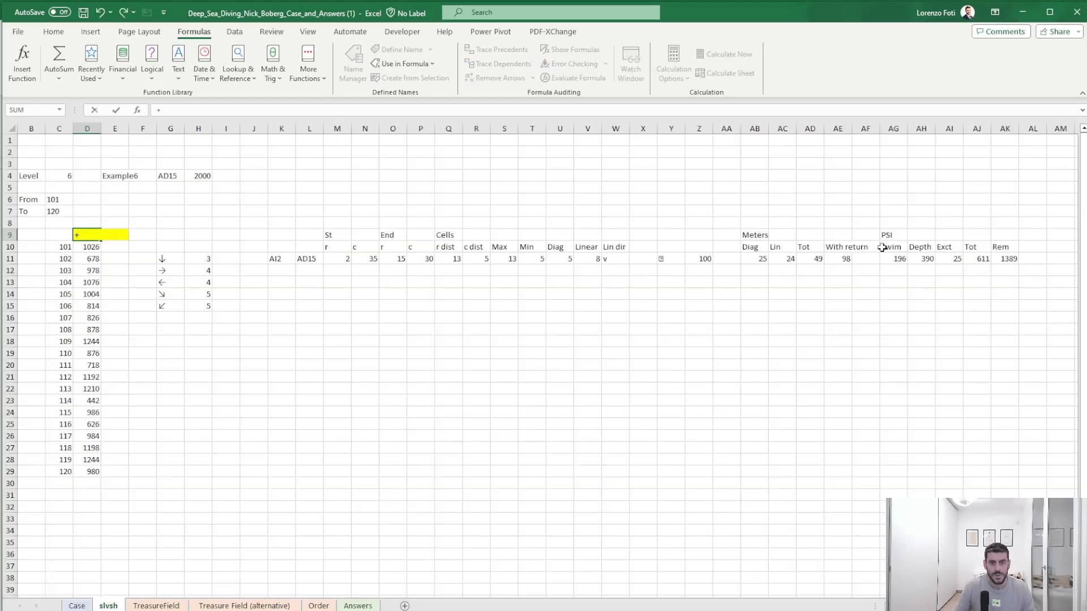
pyautogui.click(1002, 259)
pyautogui.press('Return')
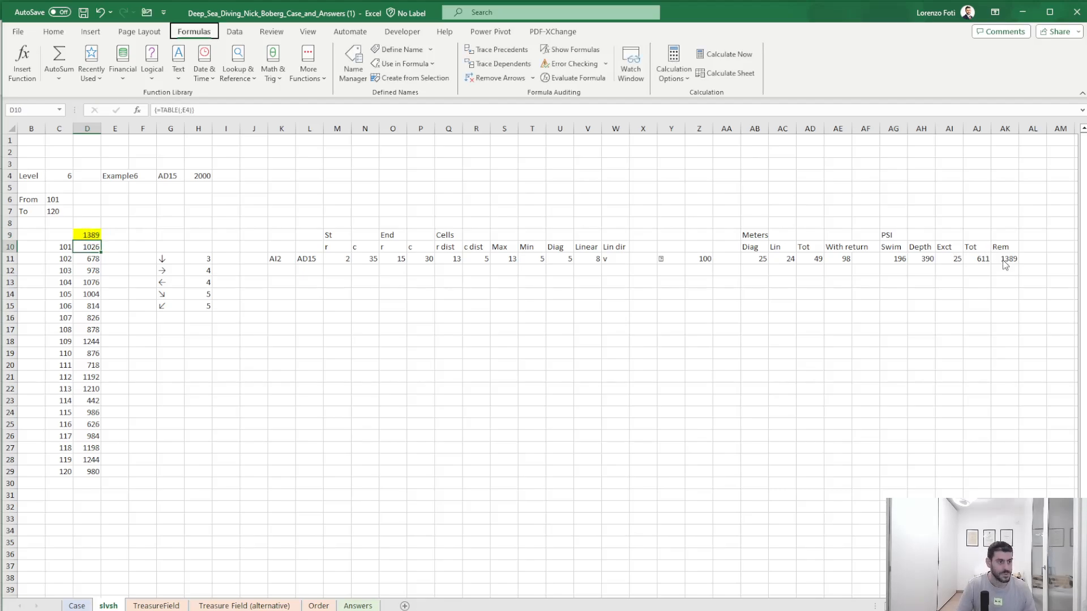
# - Recalculate the data table and paste the D10:D29 results as values into the Level 6 answers starting at E212 on the Case sheet
pyautogui.hotkey('ctrl', 'shift', 'Down')
pyautogui.press('Delete')
pyautogui.press('Escape')
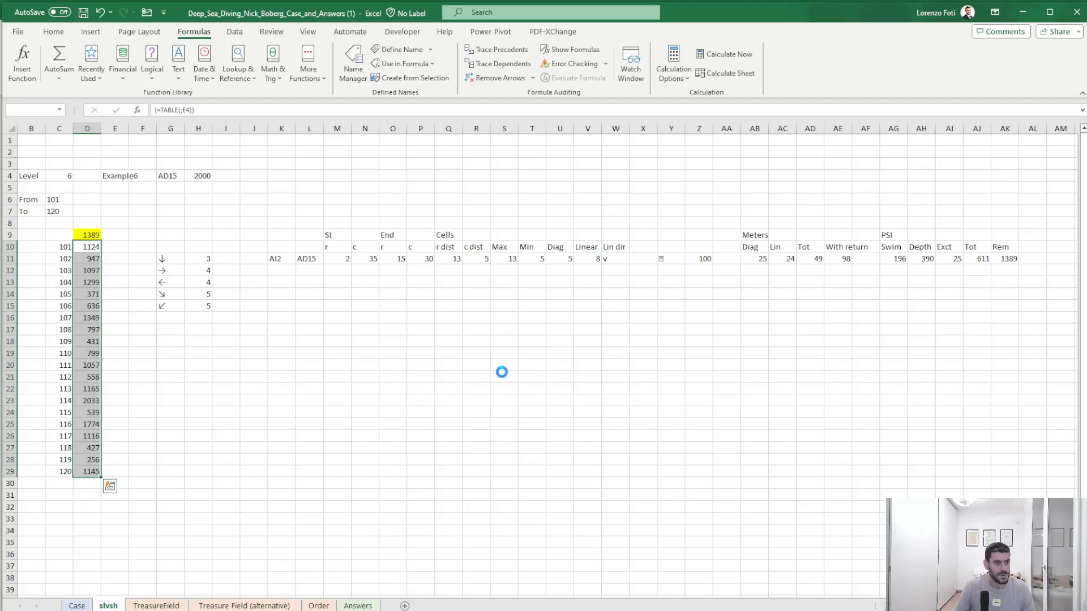
pyautogui.click(77, 605)
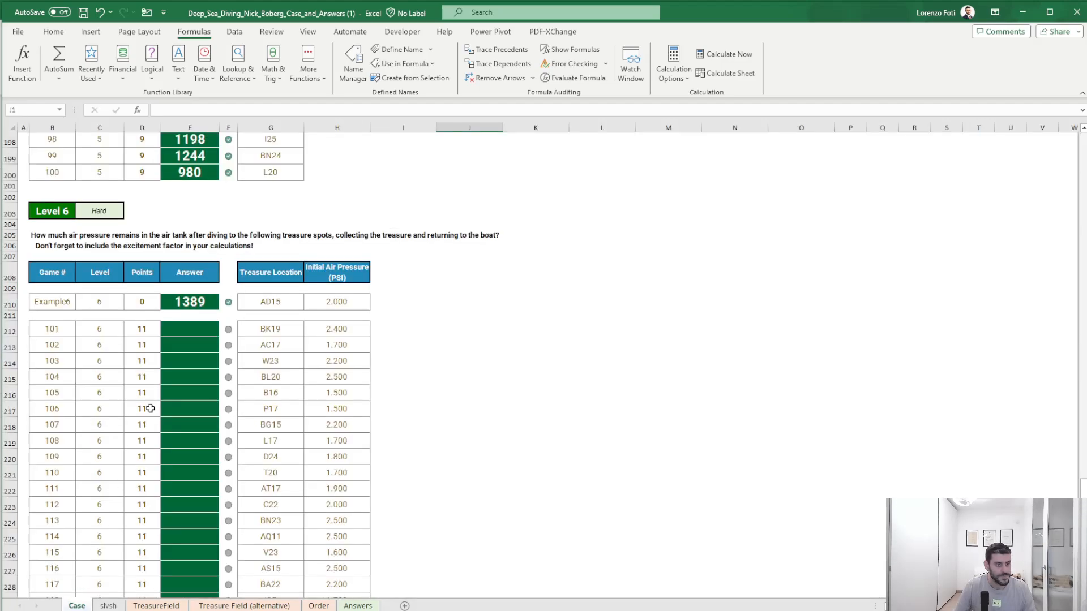
pyautogui.click(186, 328)
pyautogui.rightClick(186, 328)
pyautogui.click(226, 405)
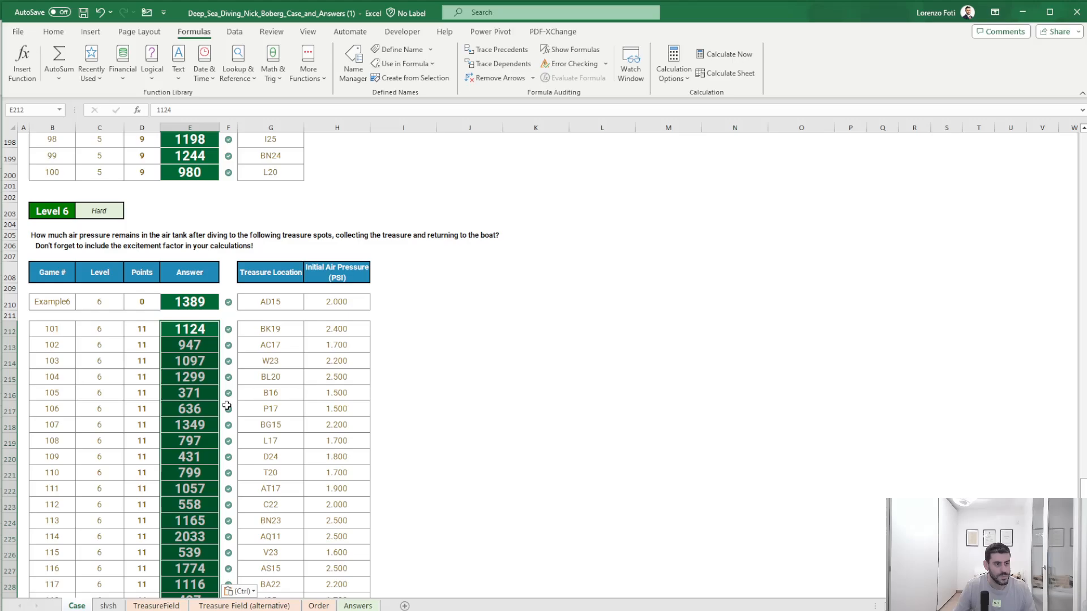
pyautogui.click(198, 410)
# - Review the Level 7 question, change the slvsh game in E4 to Example7 and set the level in C4 to 7
pyautogui.scroll(-11, 192, 433)
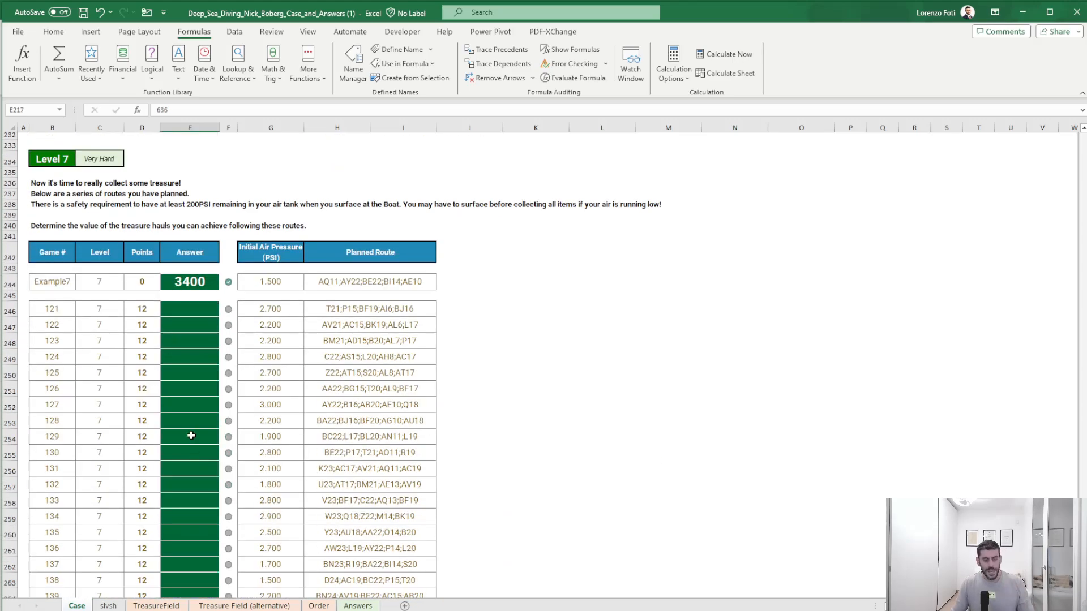
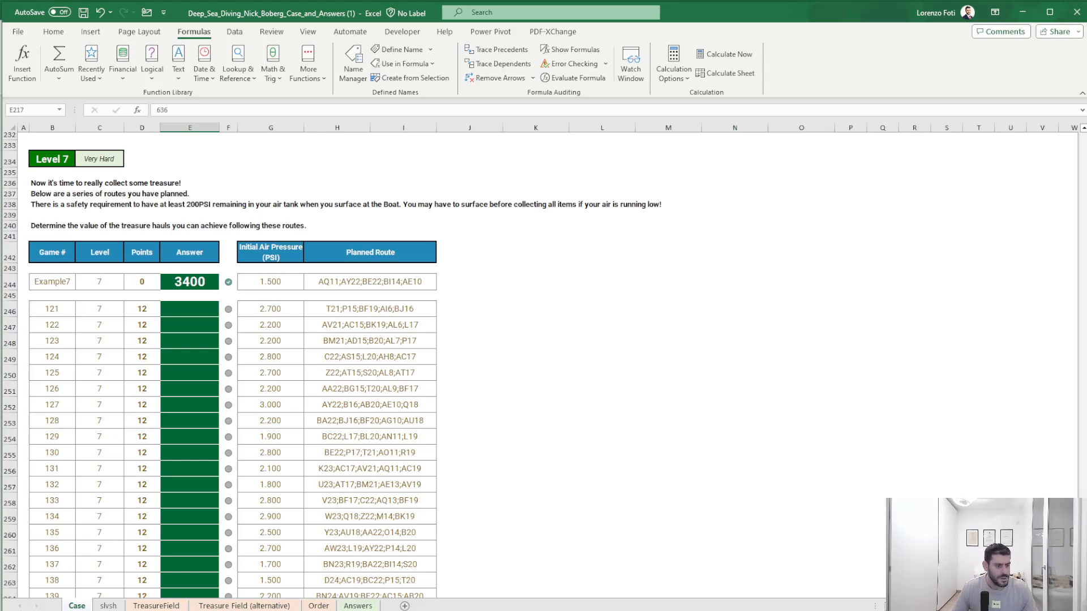
pyautogui.click(108, 605)
pyautogui.click(118, 177)
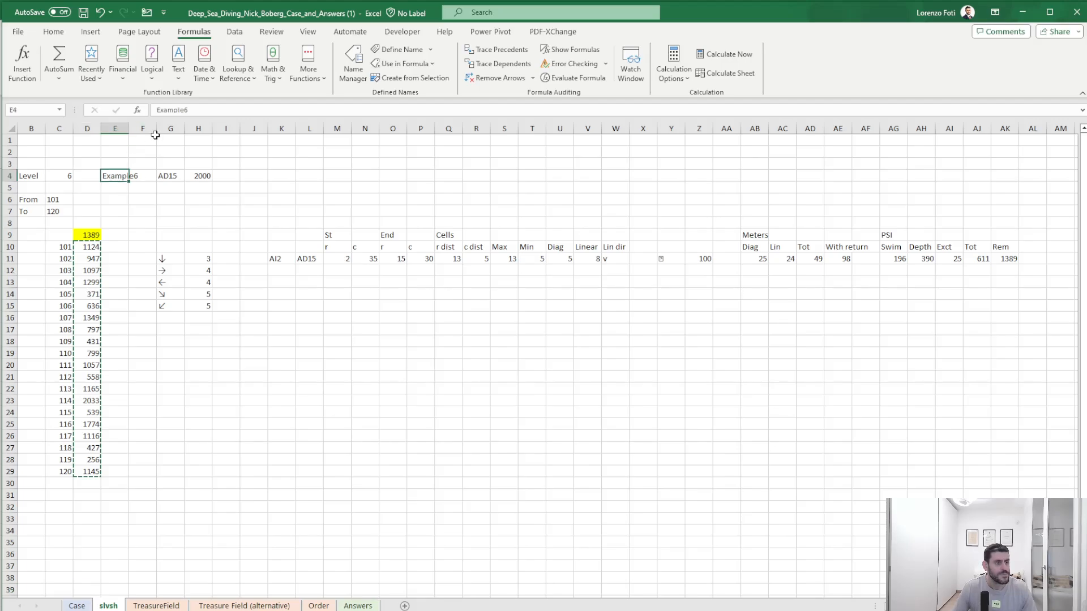
pyautogui.click(201, 110)
pyautogui.press('BackSpace')
pyautogui.write('7')
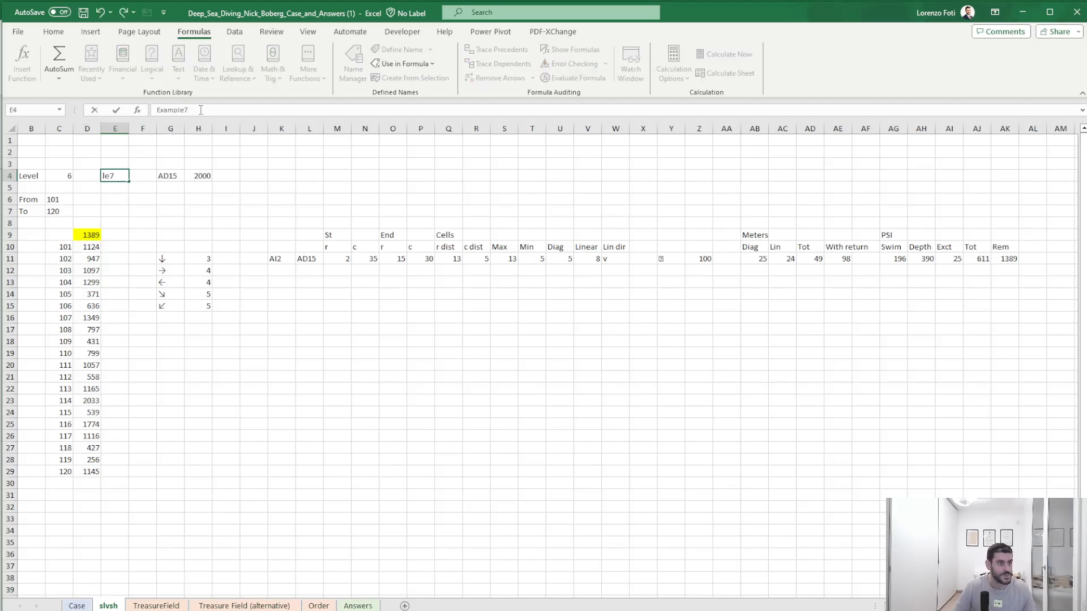
pyautogui.press('Return')
pyautogui.press('Left')
pyautogui.press('Left')
pyautogui.press('Up')
pyautogui.write('7')
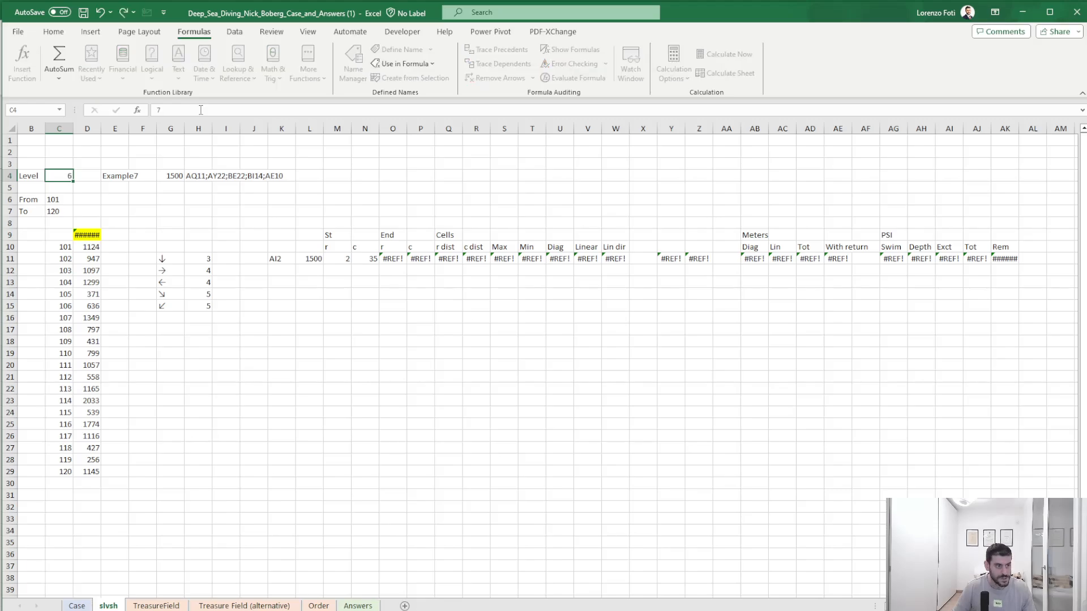
pyautogui.press('Return')
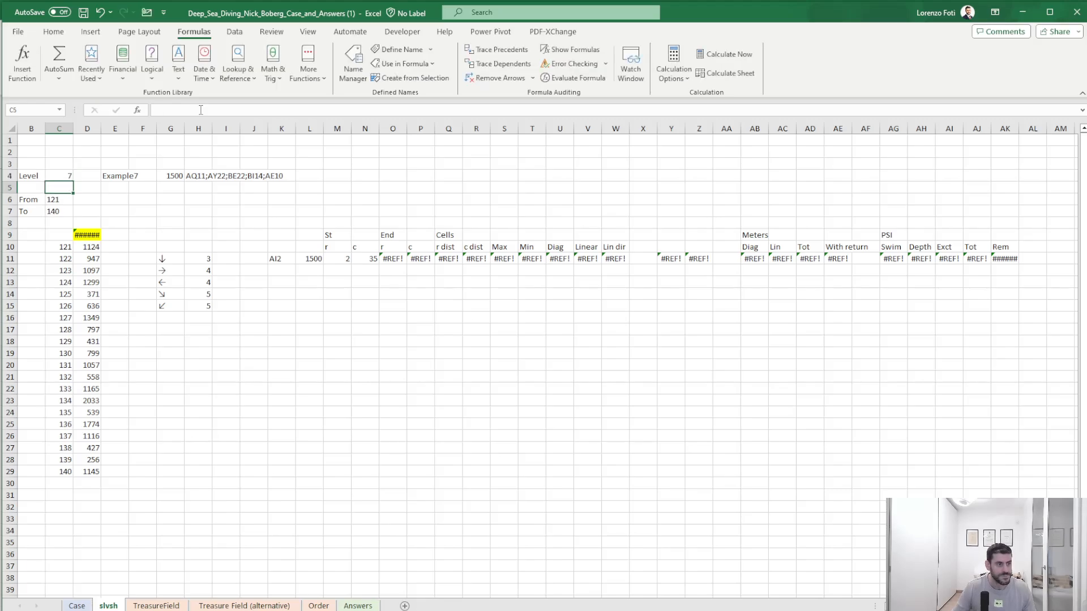
# - Replace the L11 formula with +TEXTSPLIT(H4;;";") to split the planned route into rows
pyautogui.click(304, 258)
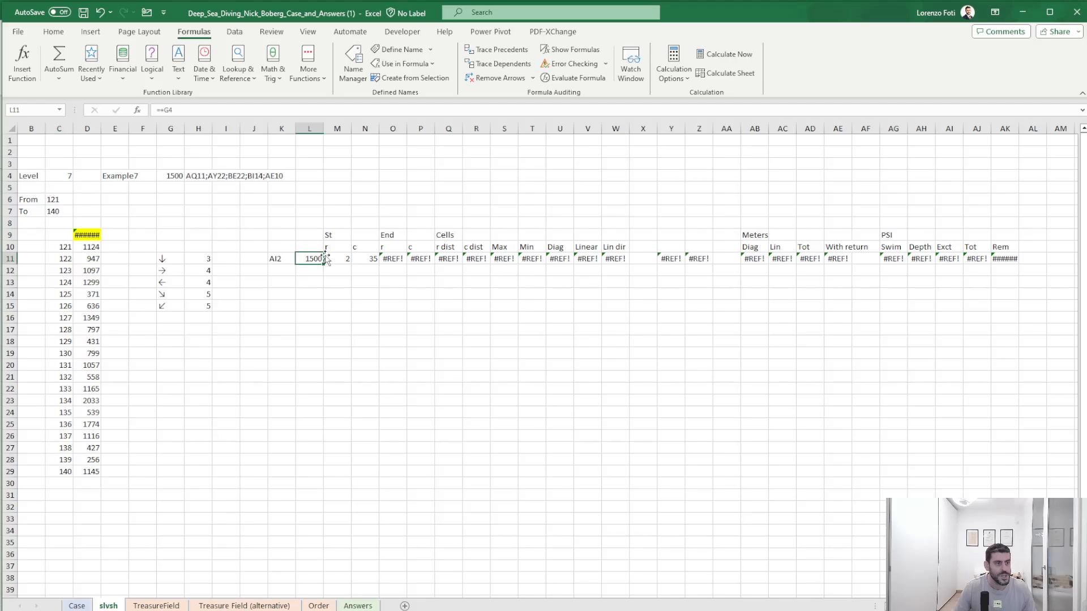
pyautogui.write('+tex')
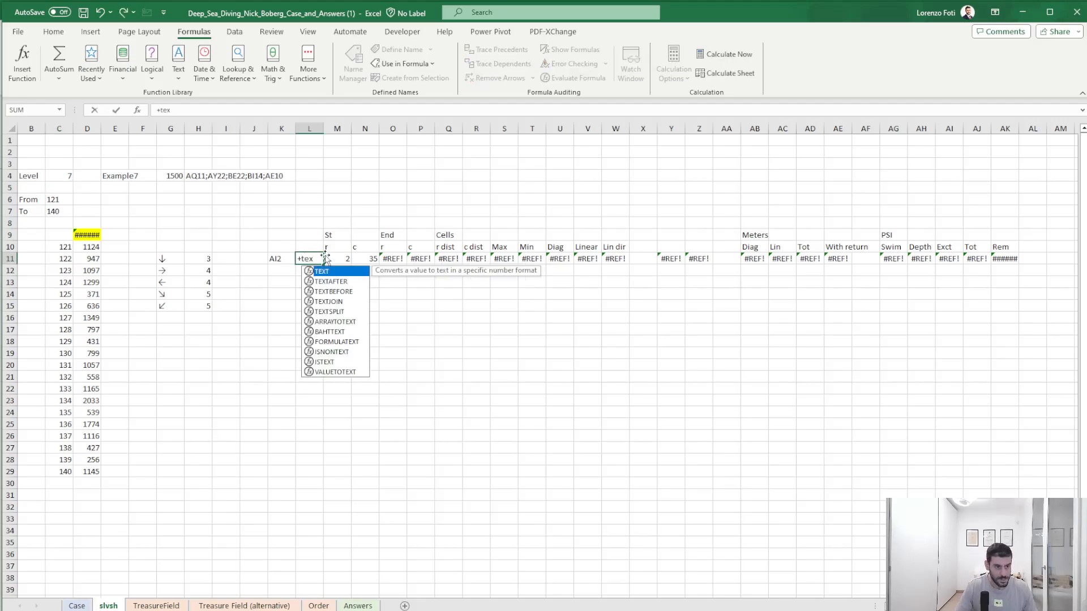
pyautogui.write('tSPLIT(')
pyautogui.press('Left')
pyautogui.press('Left')
pyautogui.press('Left')
pyautogui.press('Left')
pyautogui.press('Left')
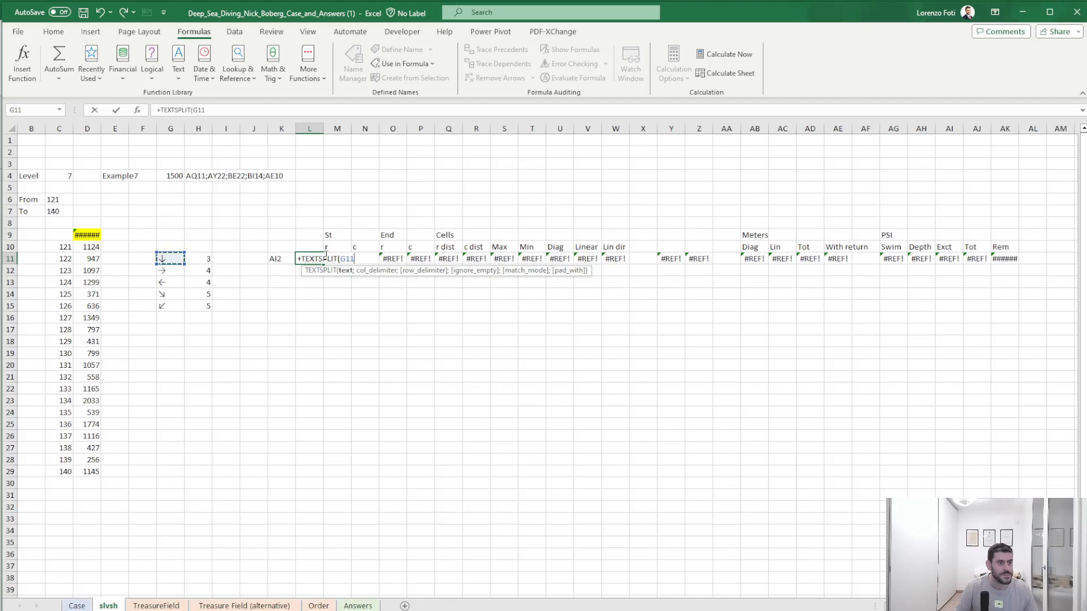
pyautogui.press('Right')
pyautogui.hotkey('ctrl', 'Up')
pyautogui.write(';;"')
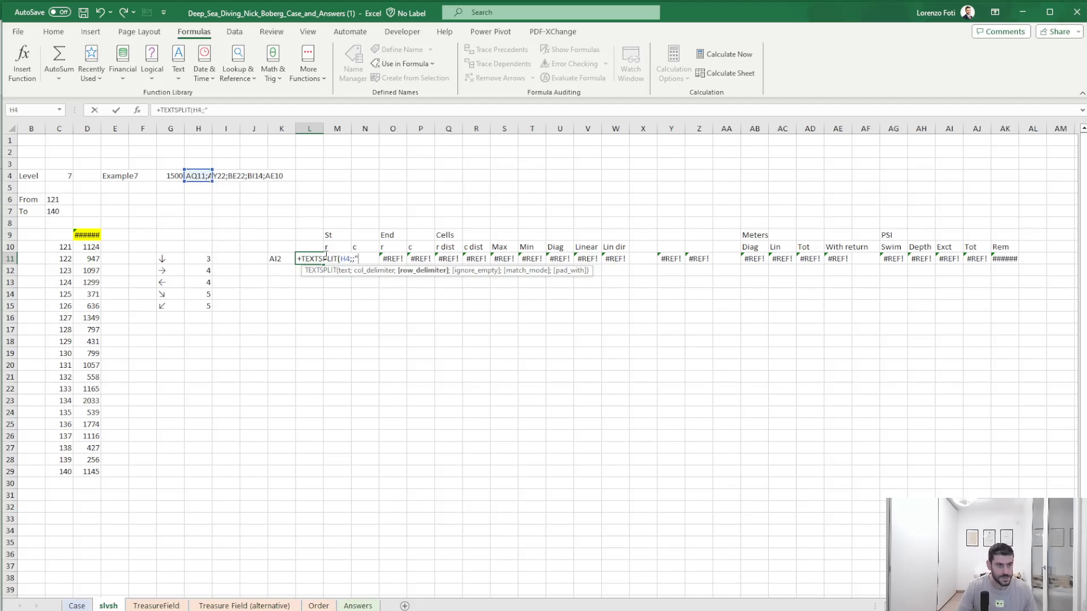
pyautogui.write(';"')
pyautogui.press('Return')
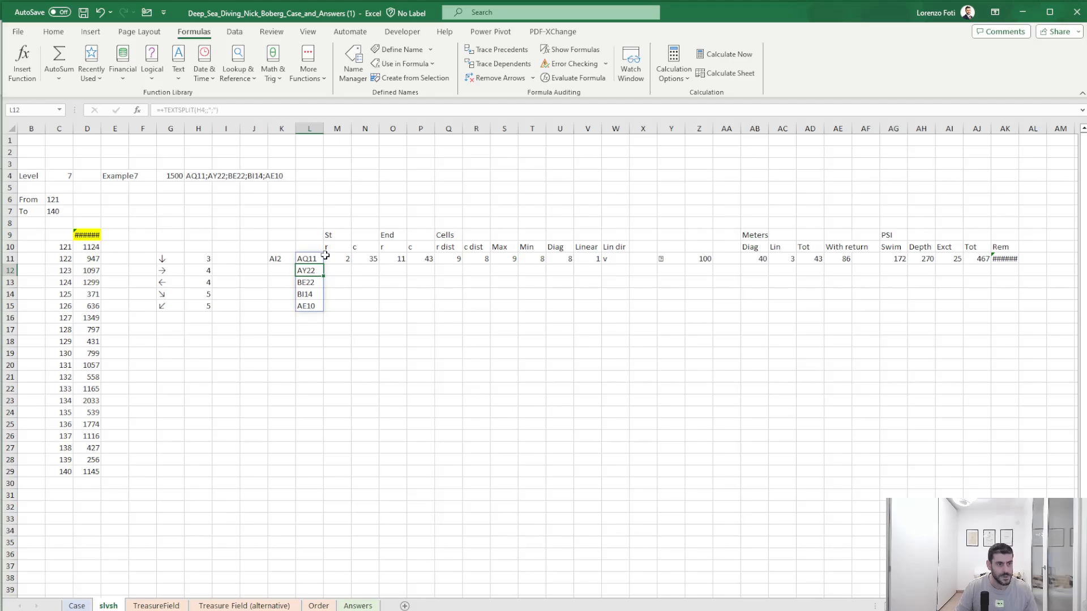
# - Set the second leg's starting point in K12 to the previous leg's destination in L11
pyautogui.press('Left')
pyautogui.press('Up')
pyautogui.press('Up')
pyautogui.press('Down')
pyautogui.press('Down')
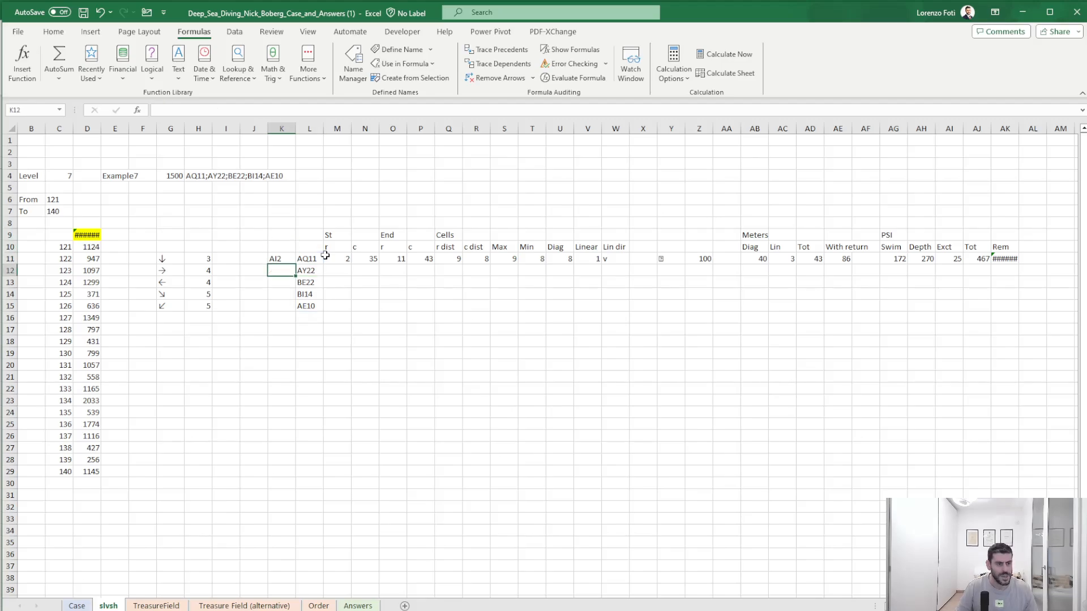
pyautogui.press('Up')
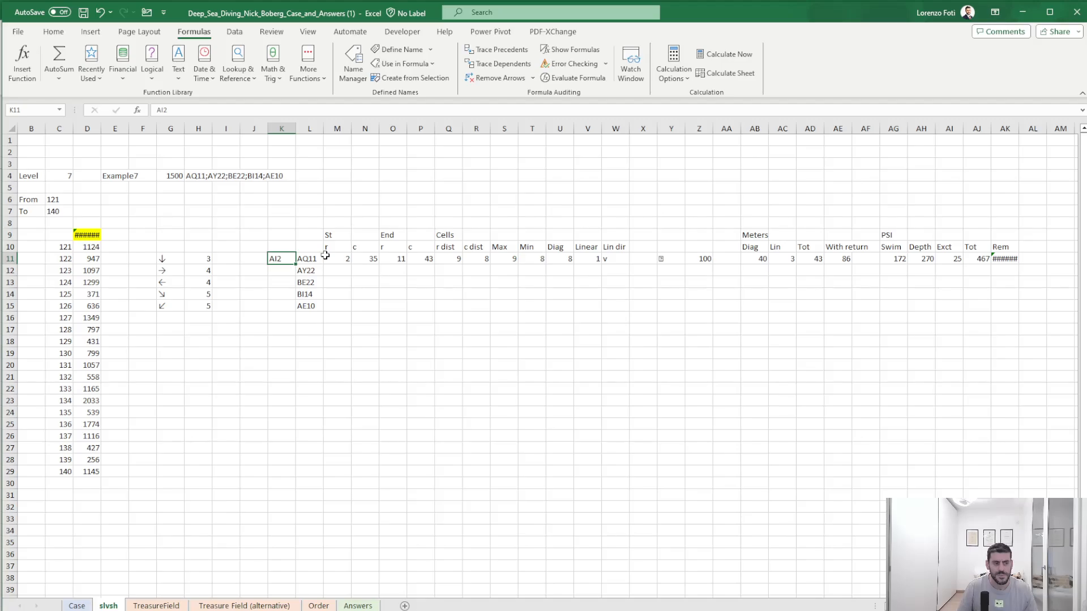
pyautogui.press('Down')
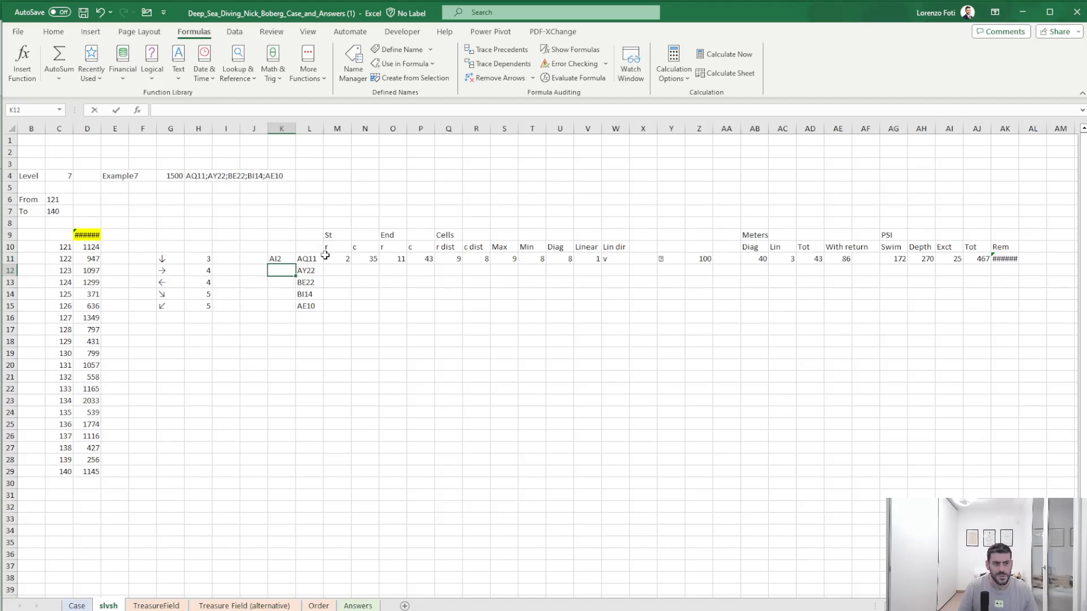
pyautogui.write('+')
pyautogui.press('Up')
pyautogui.press('Right')
pyautogui.press('Return')
# - Copy the starting-point formula from K12 down through K16
pyautogui.hotkey('ctrl', 'd')
pyautogui.press('Down')
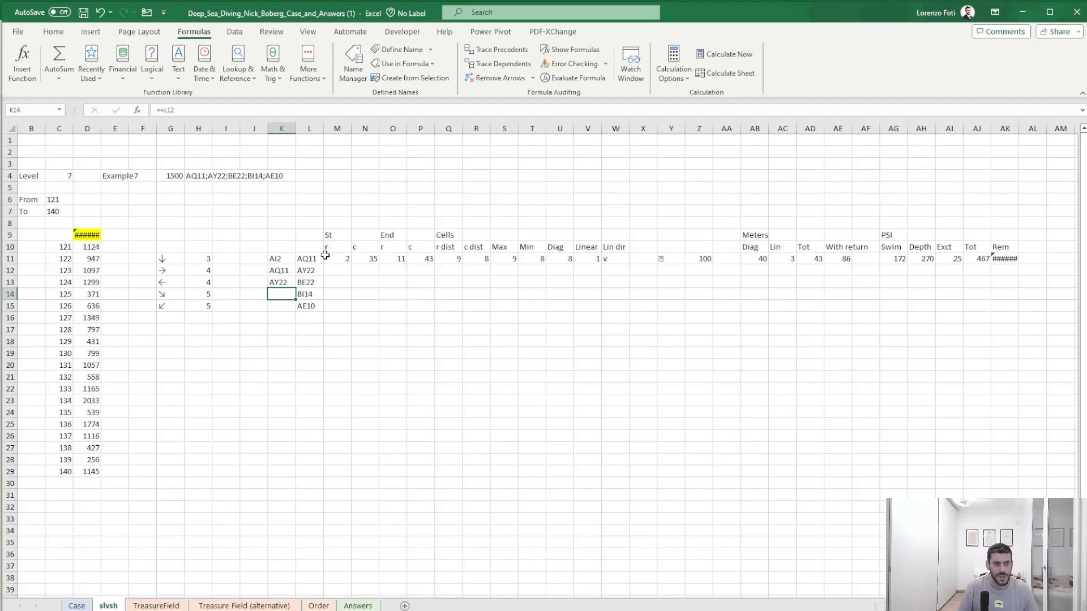
pyautogui.hotkey('ctrl', 'd')
pyautogui.hotkey('ctrl', 'Down')
pyautogui.hotkey('ctrl', 'Up')
pyautogui.press('Down')
pyautogui.hotkey('ctrl', 'd')
pyautogui.hotkey('ctrl', 'Up')
pyautogui.hotkey('ctrl', 'Up')
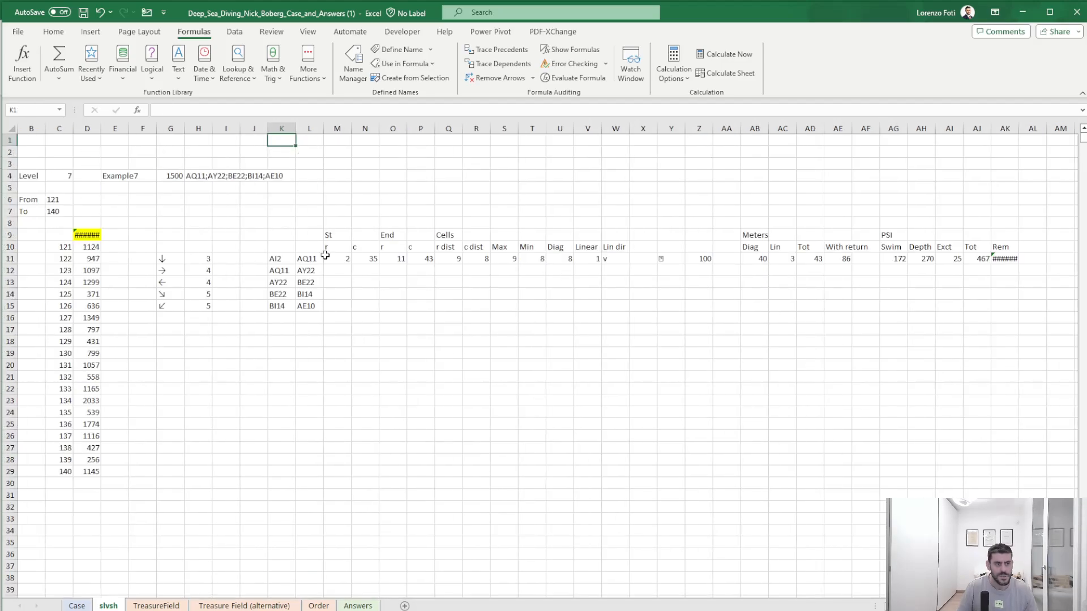
pyautogui.hotkey('ctrl', 'Down')
pyautogui.hotkey('ctrl', 'Down')
pyautogui.press('Down')
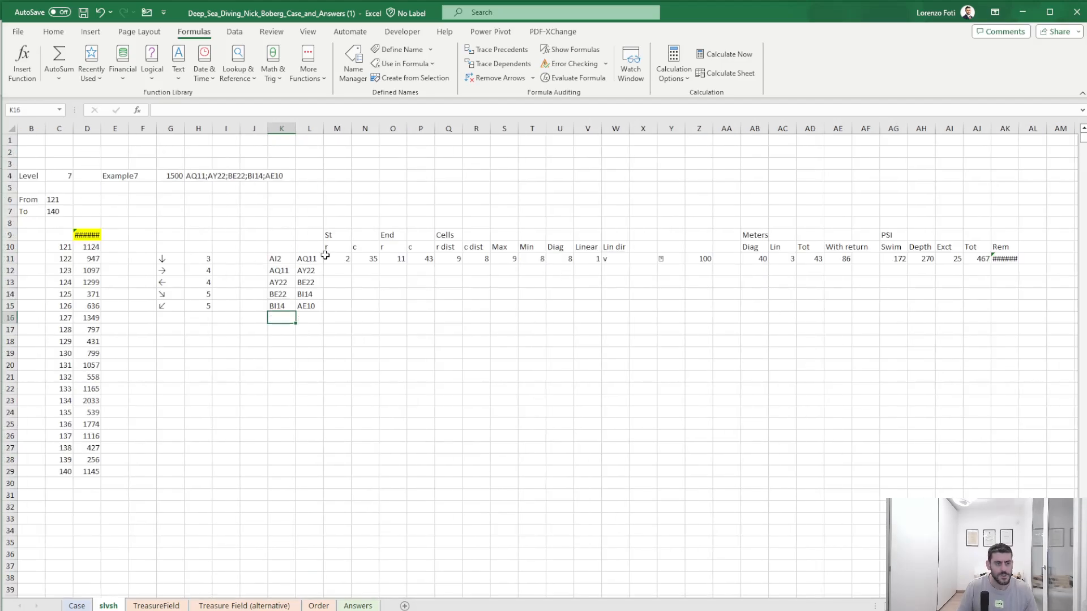
pyautogui.hotkey('ctrl', 'd')
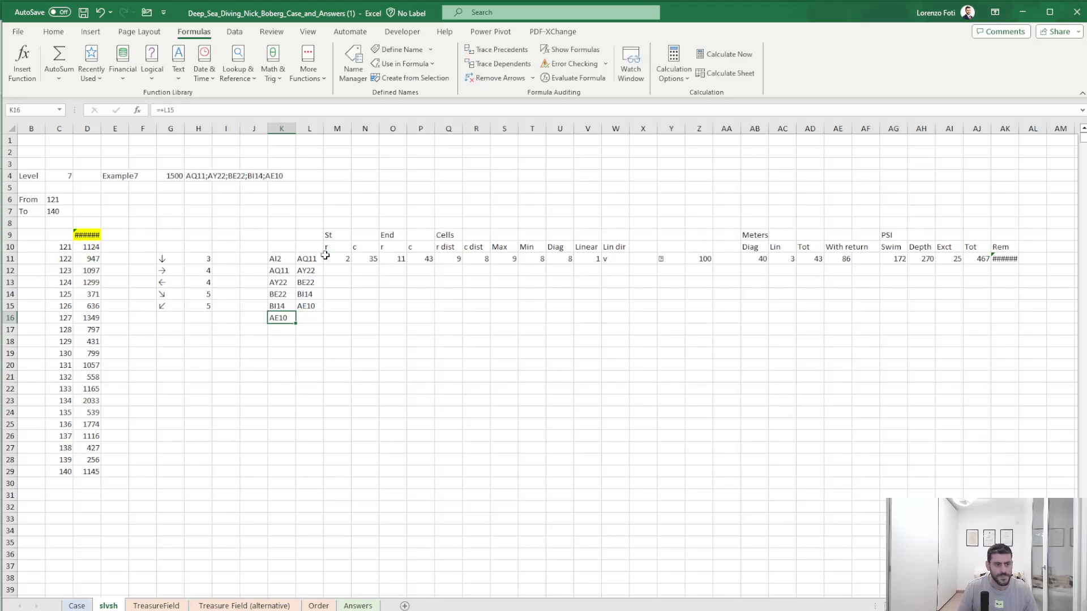
# - Set the last leg's destination in L16 to the route's starting point in K11
pyautogui.press('Right')
pyautogui.write('+')
pyautogui.press('Left')
pyautogui.hotkey('ctrl', 'Up')
pyautogui.press('Return')
pyautogui.press('Up')
pyautogui.press('Right')
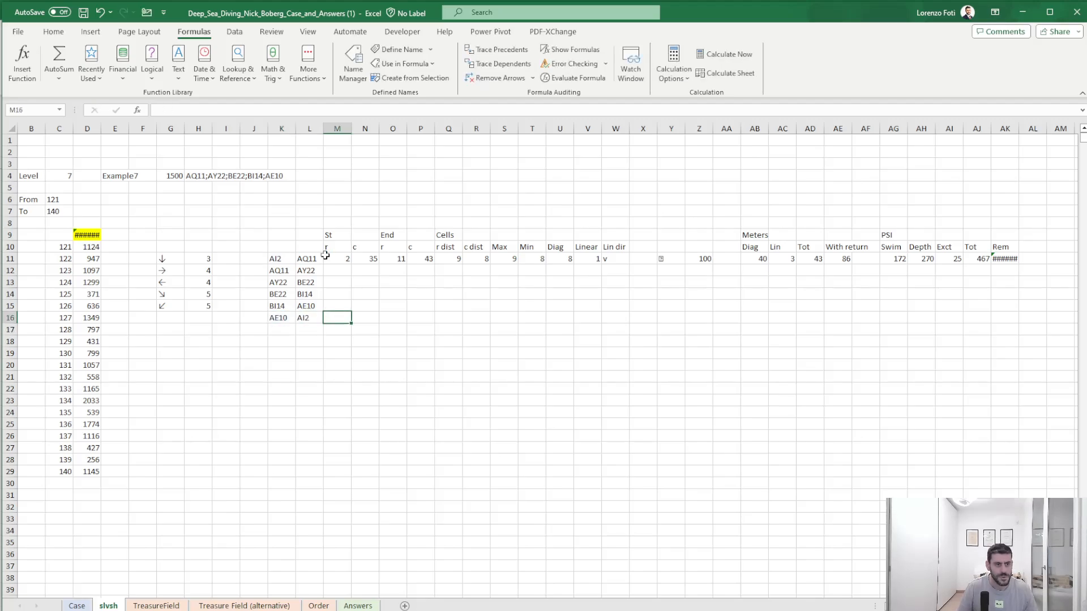
# - Copy the first leg's calculation formulas from M11:AK11 down through row 16
pyautogui.press('Up')
pyautogui.click(326, 255)
pyautogui.hotkey('shift', 'Right')
pyautogui.hotkey('shift', 'Right')
pyautogui.hotkey('shift', 'Right')
pyautogui.hotkey('shift', 'Right')
pyautogui.hotkey('shift', 'Right')
pyautogui.hotkey('shift', 'Right')
pyautogui.hotkey('shift', 'Right')
pyautogui.hotkey('shift', 'Right')
pyautogui.hotkey('shift', 'Right')
pyautogui.hotkey('shift', 'Right')
pyautogui.hotkey('shift', 'Right')
pyautogui.hotkey('shift', 'Right')
pyautogui.hotkey('shift', 'Right')
pyautogui.hotkey('shift', 'Right')
pyautogui.hotkey('shift', 'Right')
pyautogui.hotkey('shift', 'Right')
pyautogui.hotkey('shift', 'Right')
pyautogui.hotkey('shift', 'Right')
pyautogui.hotkey('shift', 'Right')
pyautogui.hotkey('shift', 'Right')
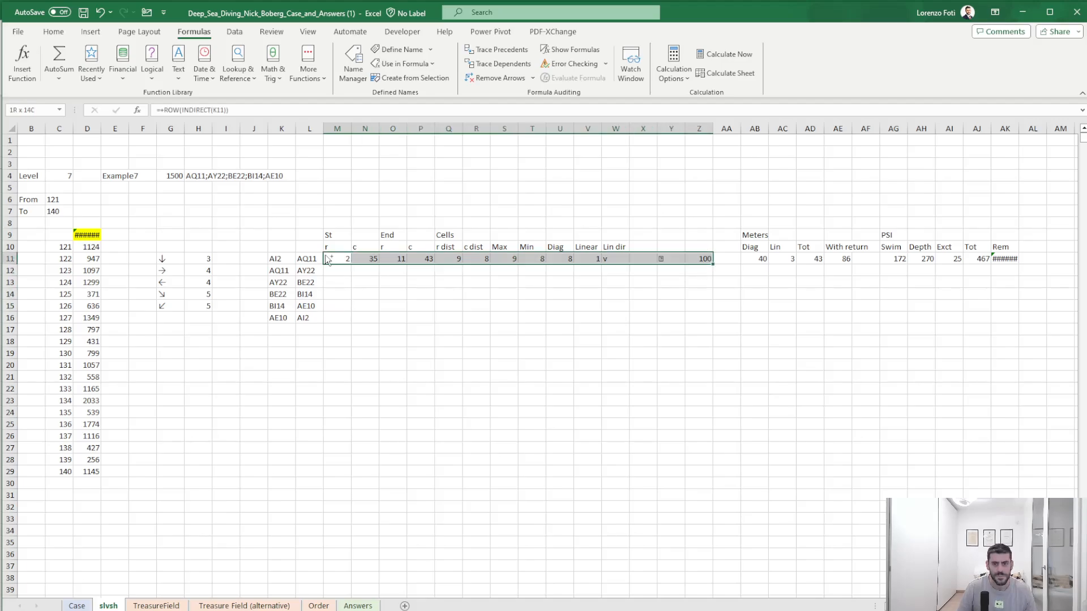
pyautogui.hotkey('shift', 'Right')
pyautogui.hotkey('shift', 'Right')
pyautogui.hotkey('shift', 'Right')
pyautogui.hotkey('shift', 'Right')
pyautogui.hotkey('ctrl', 'c')
pyautogui.press('Down')
pyautogui.hotkey('shift', 'Down')
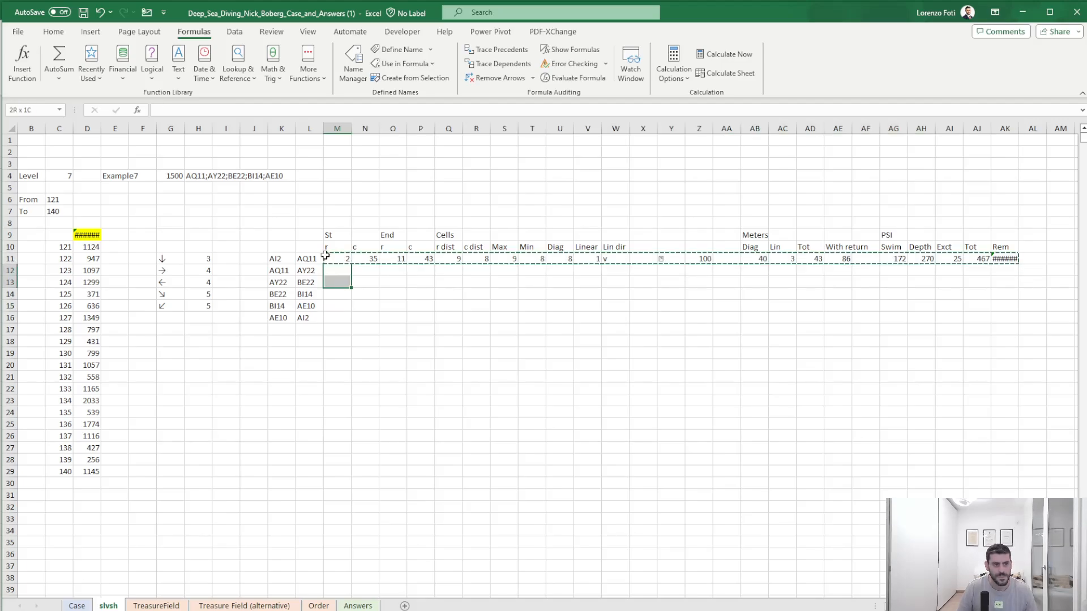
pyautogui.hotkey('shift', 'Down')
pyautogui.hotkey('shift', 'Down')
pyautogui.hotkey('shift', 'Down')
pyautogui.press('Return')
pyautogui.click(326, 258)
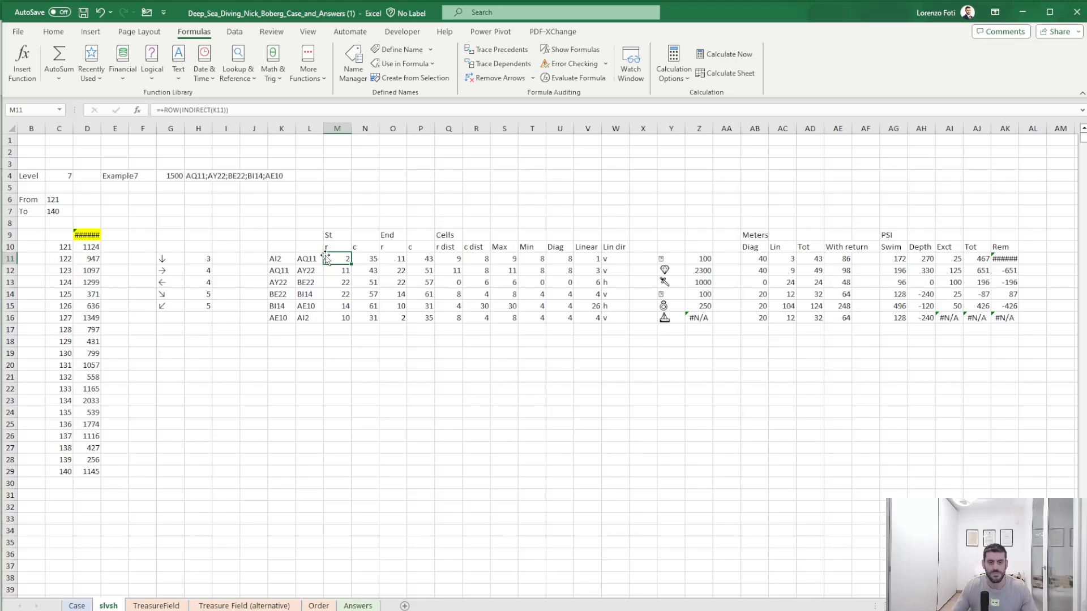
# - Inspect the first leg's depth, swim and extraction PSI formulas in AH11, AG11 and AI11
pyautogui.click(921, 259)
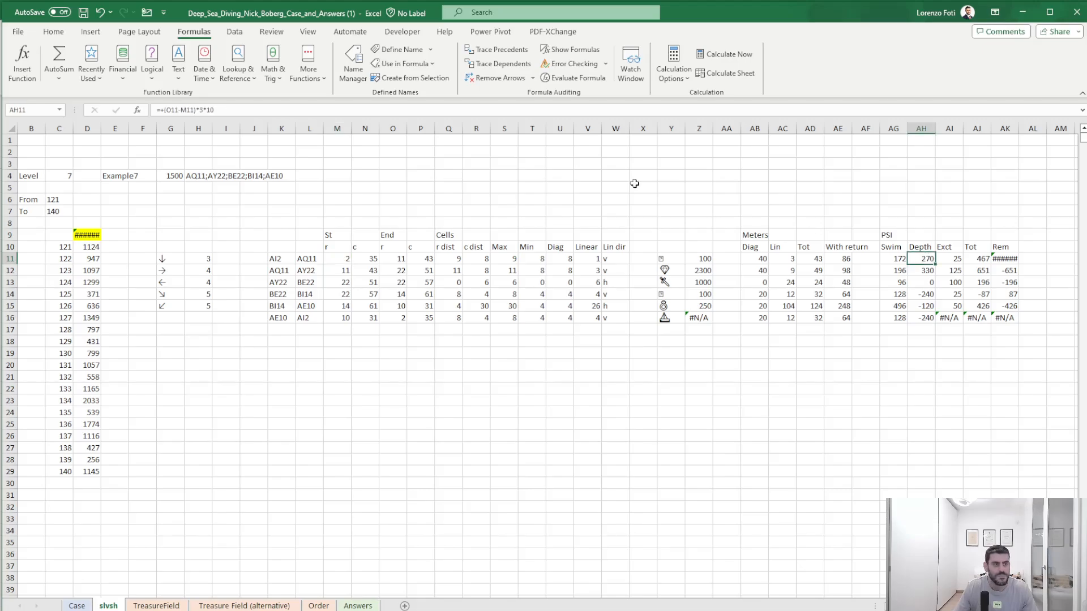
pyautogui.click(232, 104)
pyautogui.press('Escape')
pyautogui.press('Left')
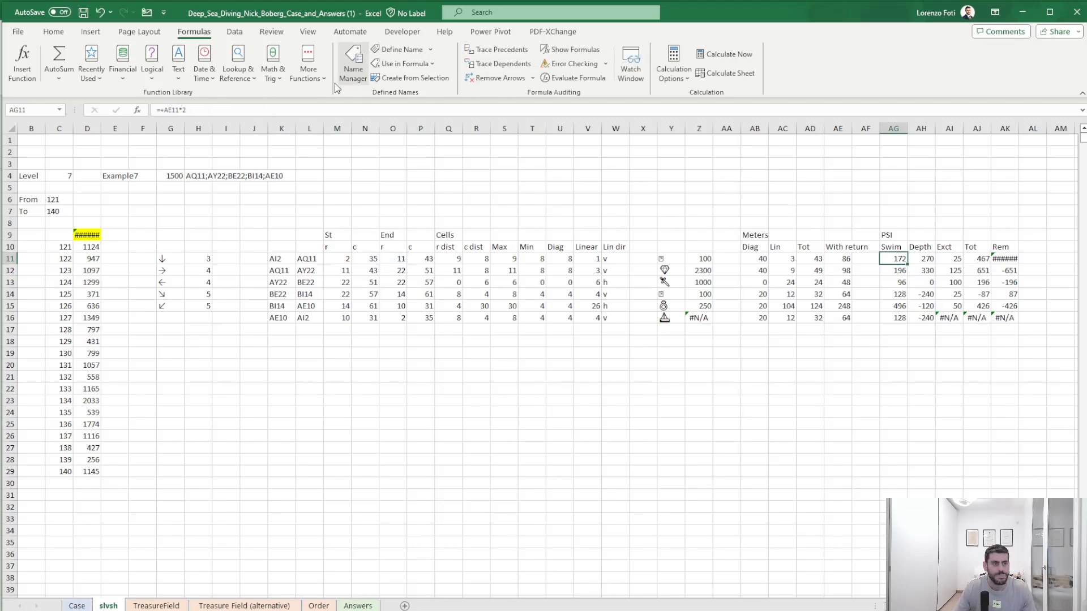
pyautogui.click(218, 105)
pyautogui.press('Escape')
pyautogui.press('Right')
pyautogui.press('Right')
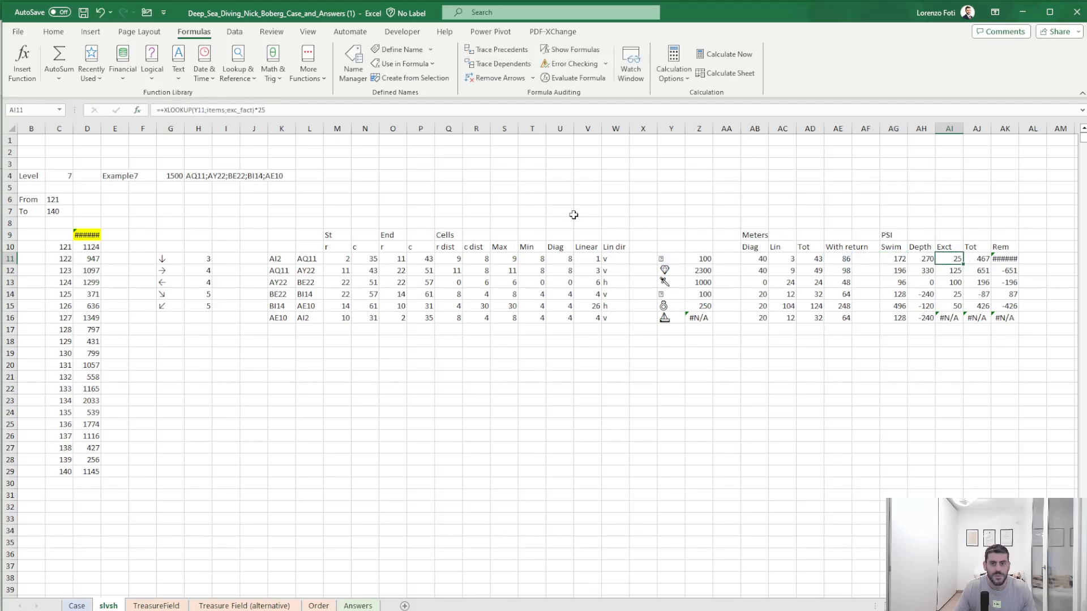
# - Widen column AK and change the remaining-air formula in AK11 to +G4-AJ11
pyautogui.moveTo(1018, 129); pyautogui.dragTo(1032, 132)
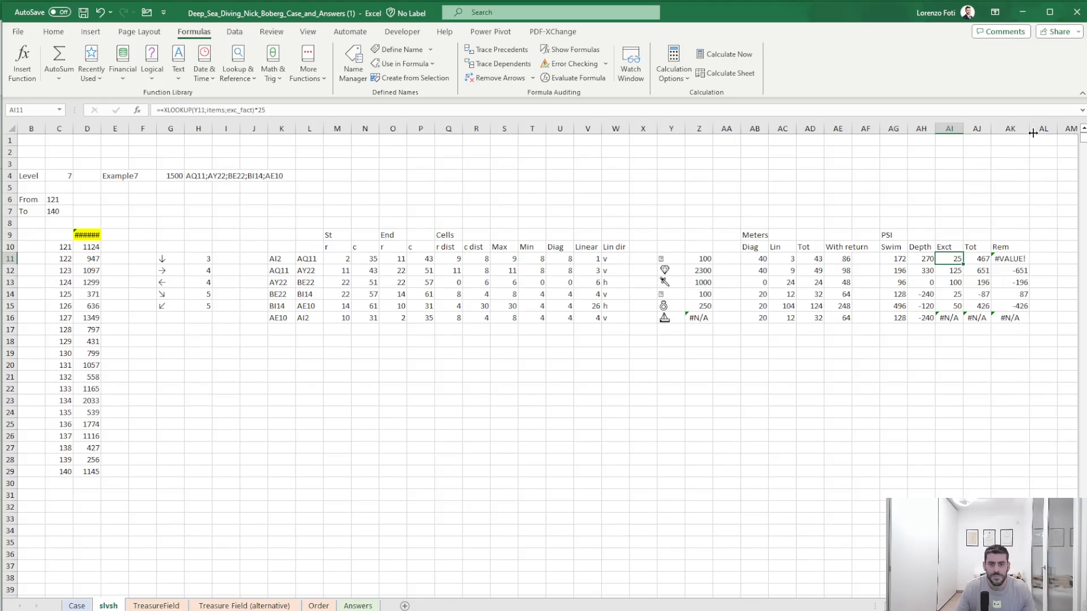
pyautogui.click(1015, 258)
pyautogui.doubleClick(1016, 257)
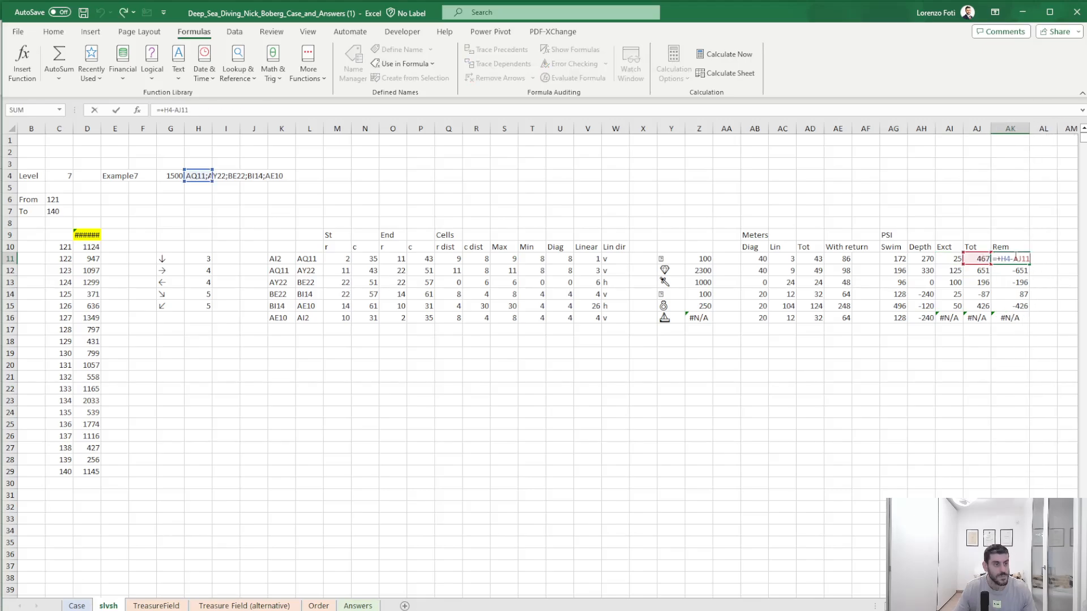
pyautogui.moveTo(202, 183); pyautogui.dragTo(174, 184)
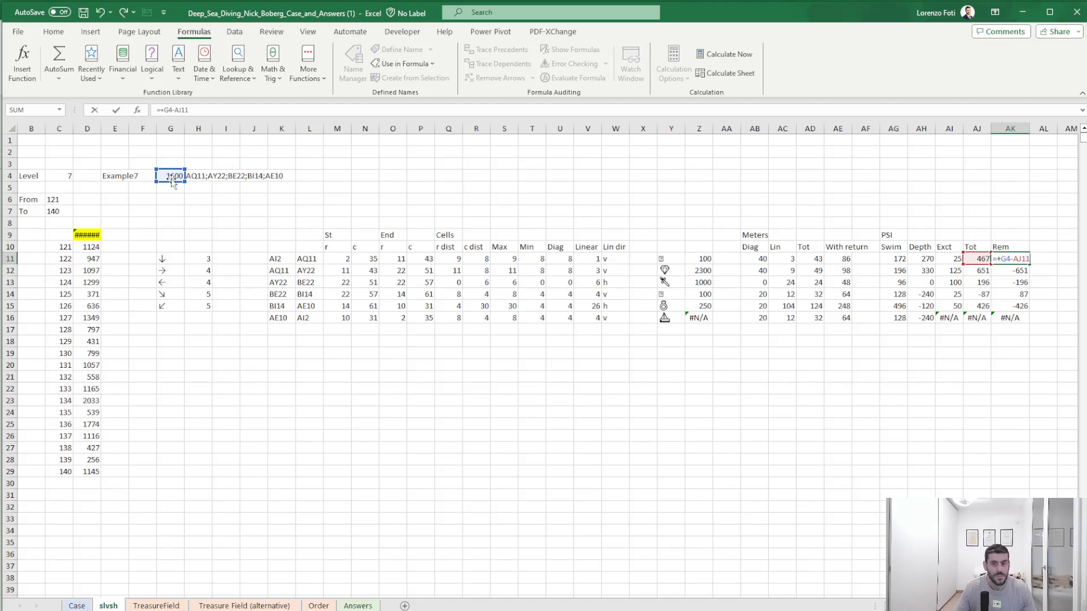
pyautogui.press('Return')
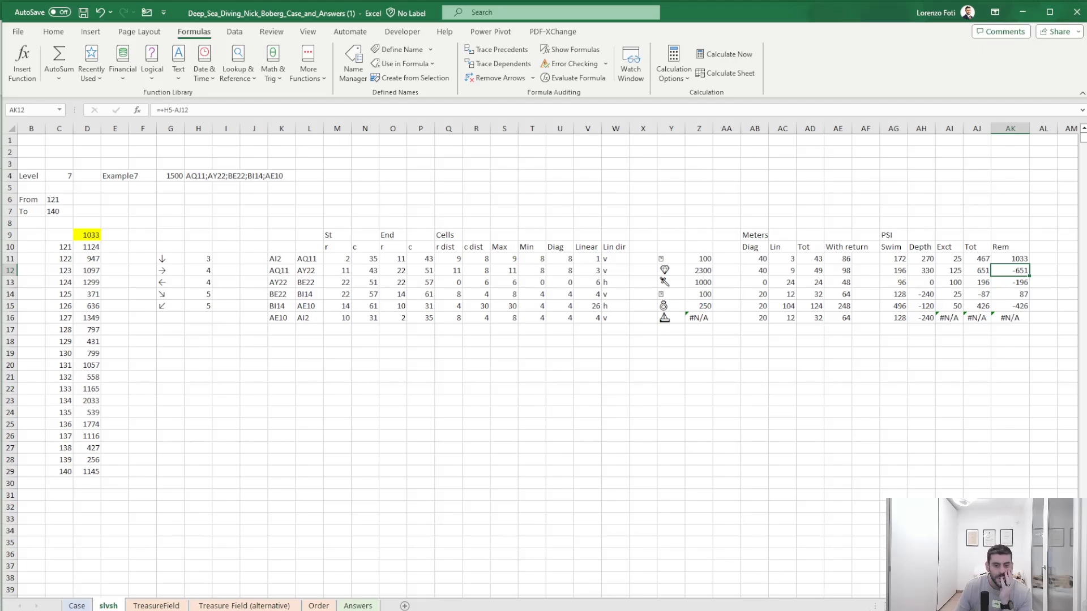
# - List the leg destinations beside the PSI block by entering +L11:L16 in AM11
pyautogui.hscroll(1, 547, 360)
pyautogui.hscroll(8, 548, 360)
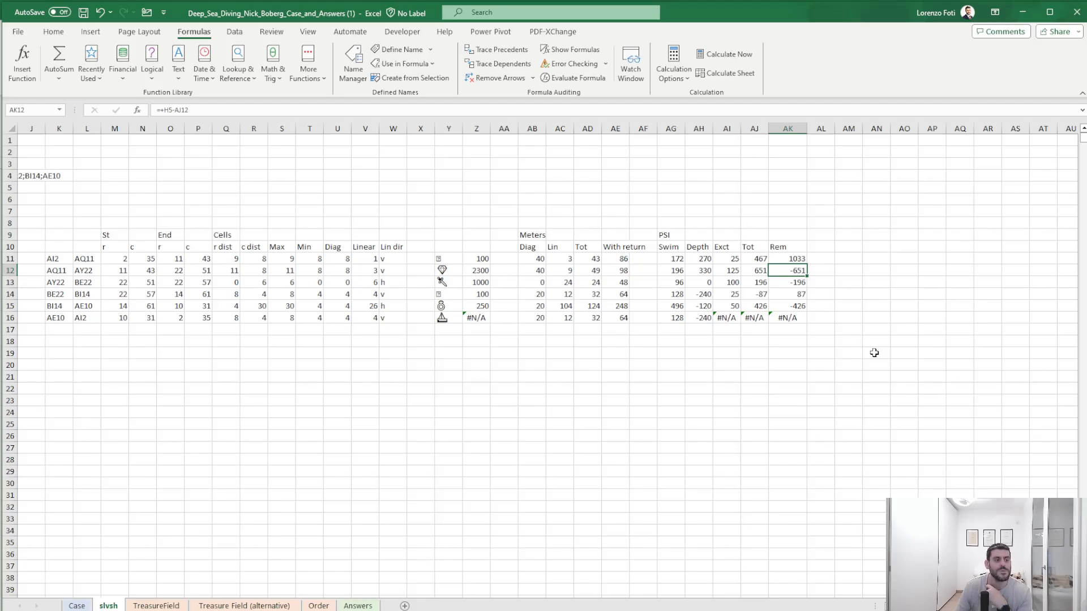
pyautogui.click(851, 260)
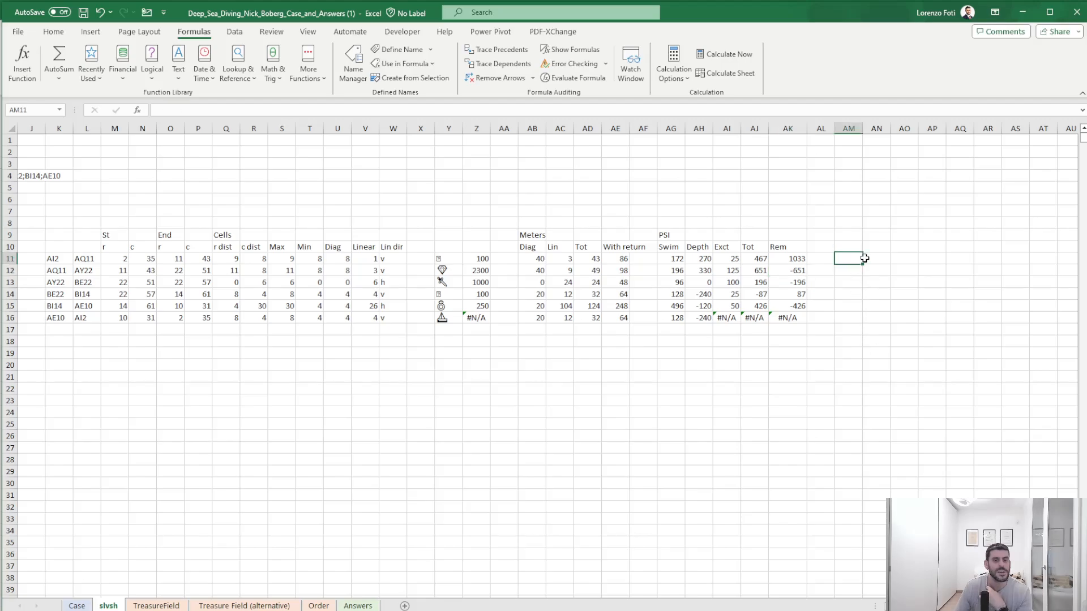
pyautogui.write('+')
pyautogui.press('Left')
pyautogui.press('Left')
pyautogui.press('Left')
pyautogui.press('Left')
pyautogui.press('Left')
pyautogui.press('Left')
pyautogui.press('Left')
pyautogui.press('Left')
pyautogui.press('Left')
pyautogui.press('Left')
pyautogui.press('Left')
pyautogui.press('Left')
pyautogui.press('Left')
pyautogui.press('Left')
pyautogui.press('Left')
pyautogui.press('Left')
pyautogui.press('Left')
pyautogui.press('Left')
pyautogui.press('Left')
pyautogui.press('Left')
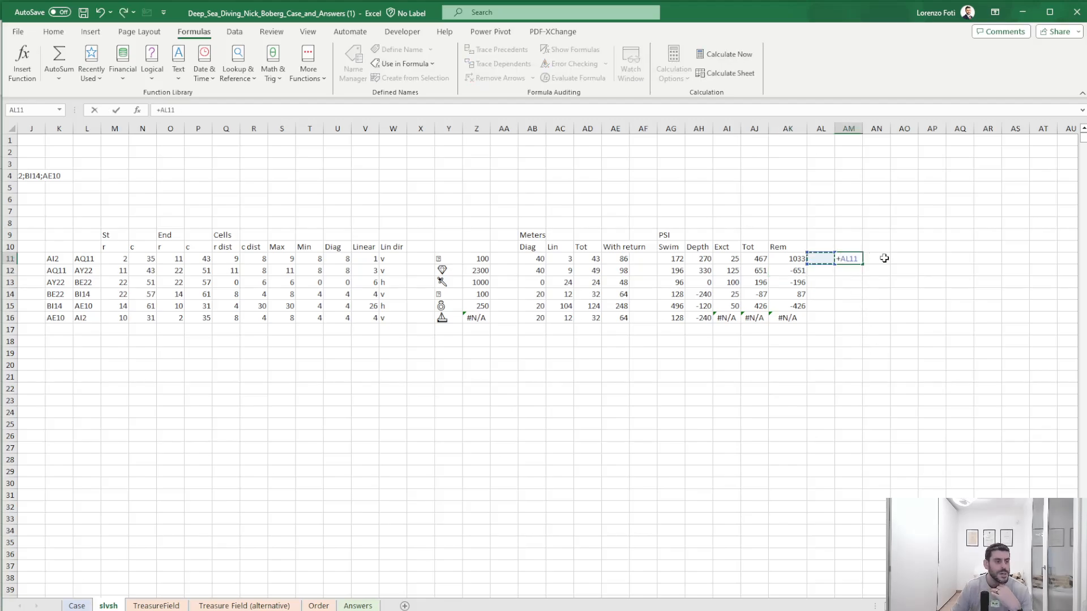
pyautogui.press('Left')
pyautogui.press('Left')
pyautogui.press('Left')
pyautogui.press('Left')
pyautogui.hotkey('ctrl', 'shift', 'Down')
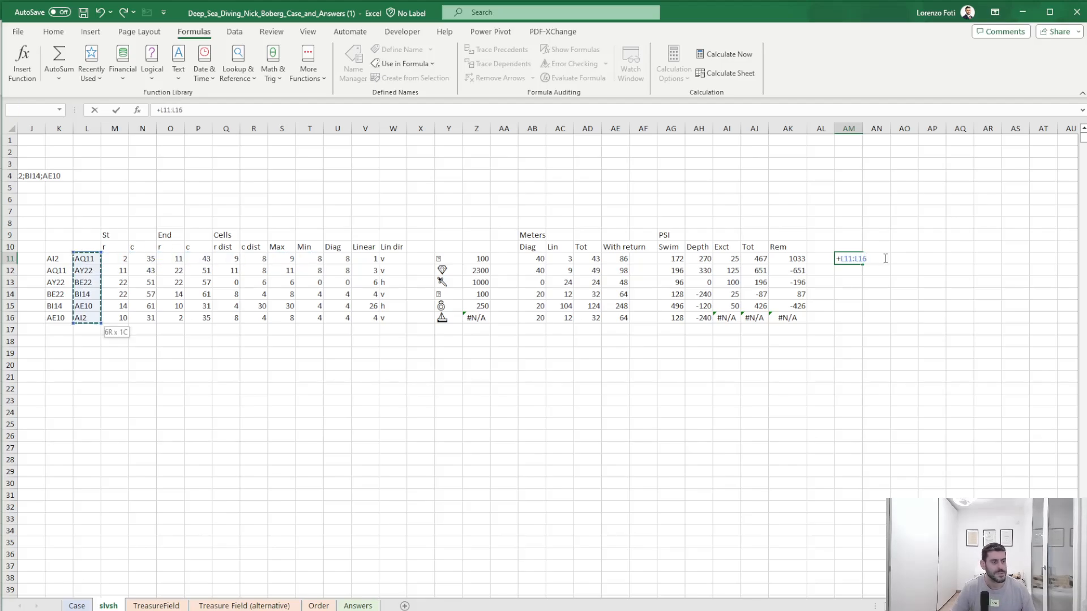
pyautogui.press('Return')
# - Enter AI2 in AN11 as the return point and copy it down through AN16
pyautogui.click(884, 258)
pyautogui.write('+')
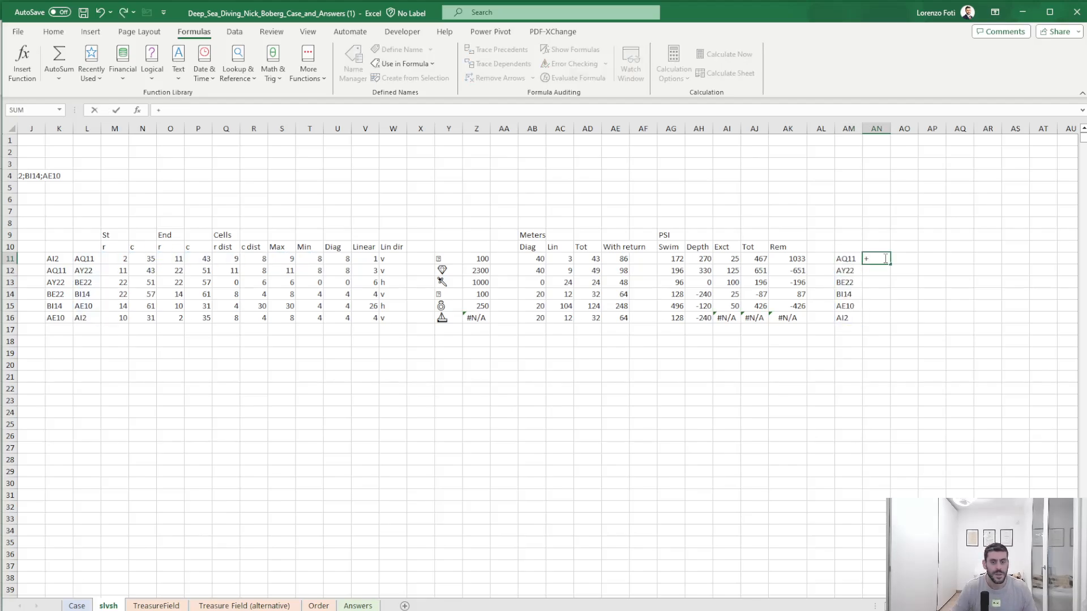
pyautogui.press('Escape')
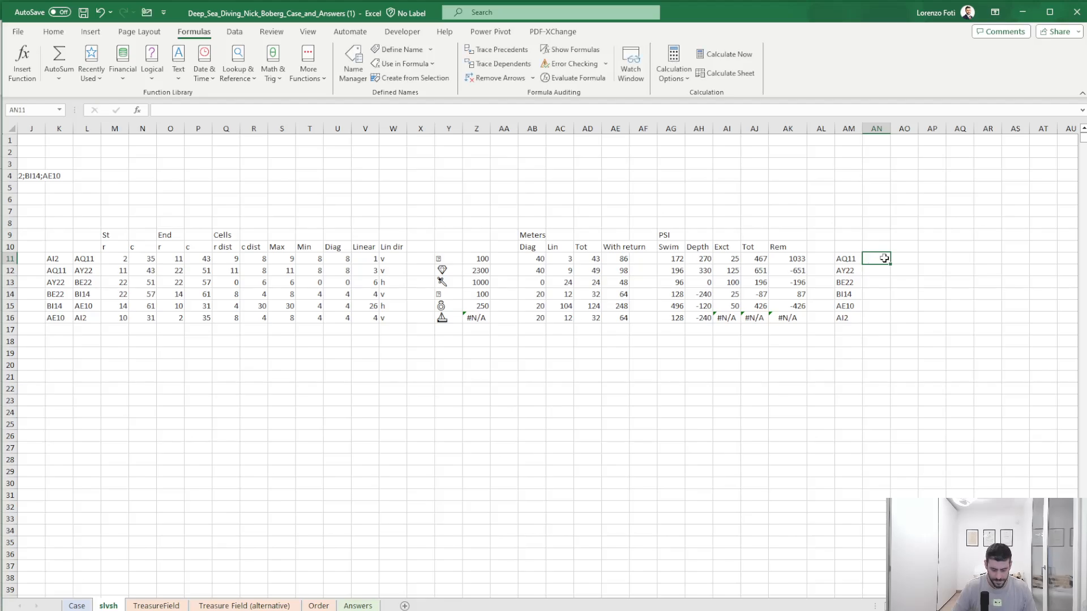
pyautogui.write('AI2')
pyautogui.press('Return')
pyautogui.press('Up')
pyautogui.hotkey('ctrl', 'c')
pyautogui.press('Left')
pyautogui.hotkey('ctrl', 'Down')
pyautogui.press('Right')
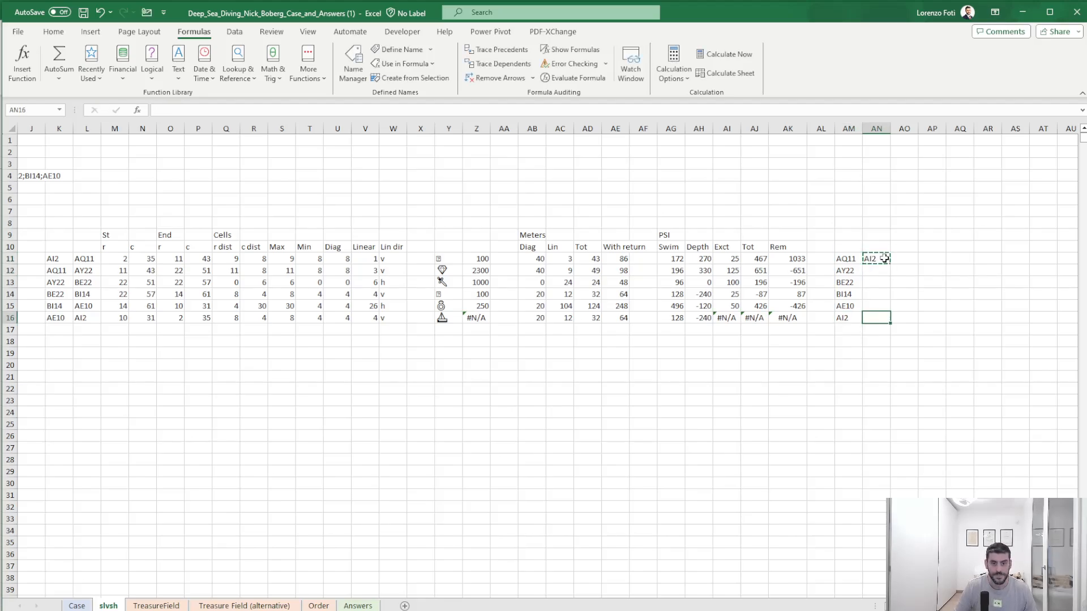
pyautogui.hotkey('ctrl', 'shift', 'Up')
pyautogui.hotkey('ctrl', 'v')
pyautogui.press('Escape')
# - Change the AM11 formula to the spilled range +L11# and clear the surplus return point in AN16
pyautogui.hotkey('ctrl', 'Up')
pyautogui.press('Down')
pyautogui.press('Down')
pyautogui.press('Down')
pyautogui.press('Down')
pyautogui.press('Down')
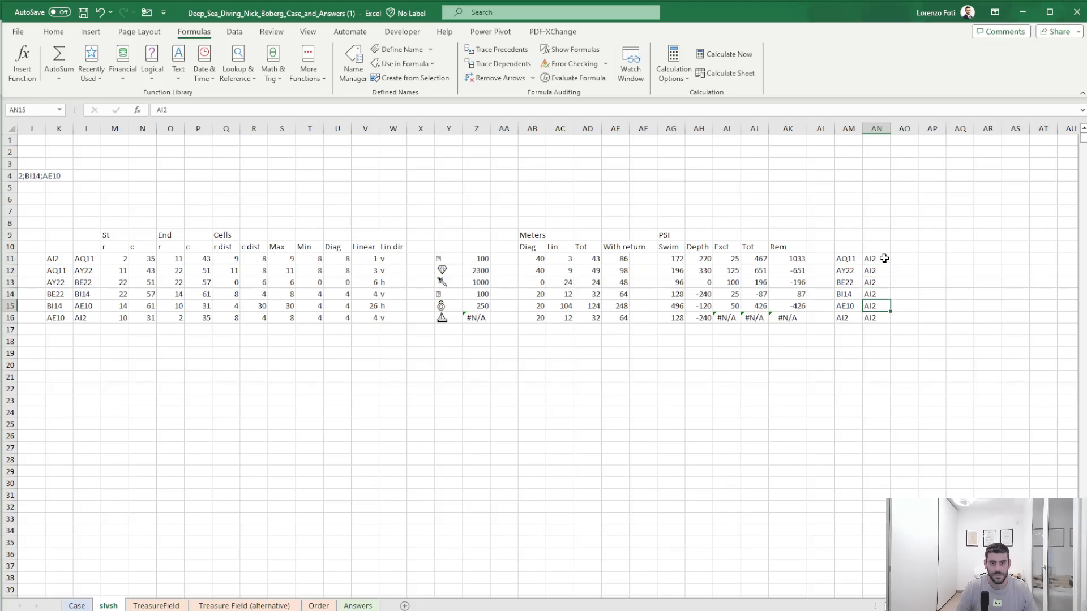
pyautogui.hotkey('shift', 'Left')
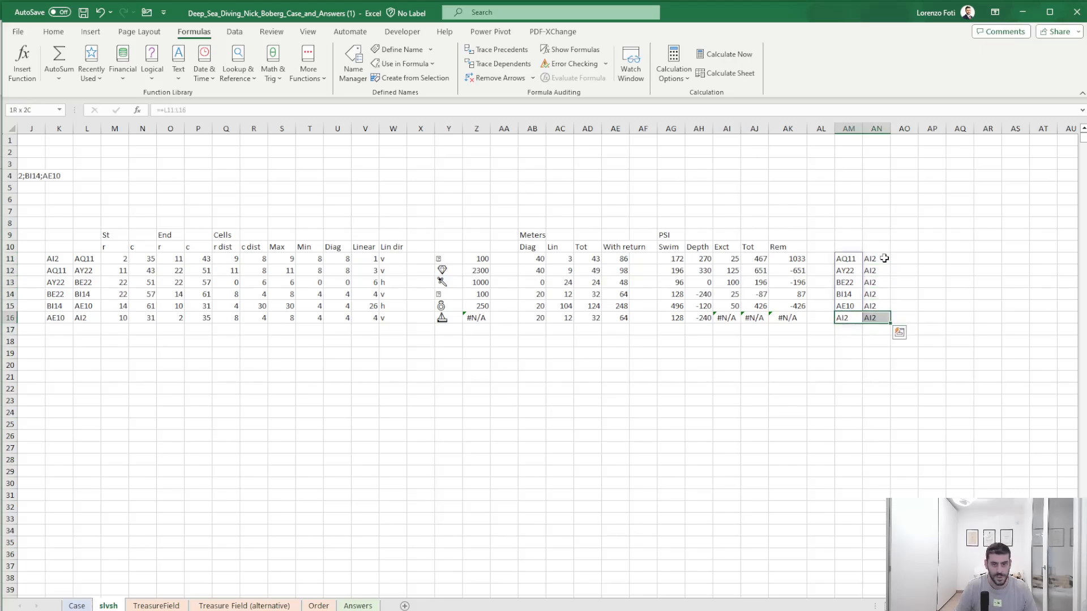
pyautogui.press('Up')
pyautogui.press('Up')
pyautogui.hotkey('ctrl', 'Up')
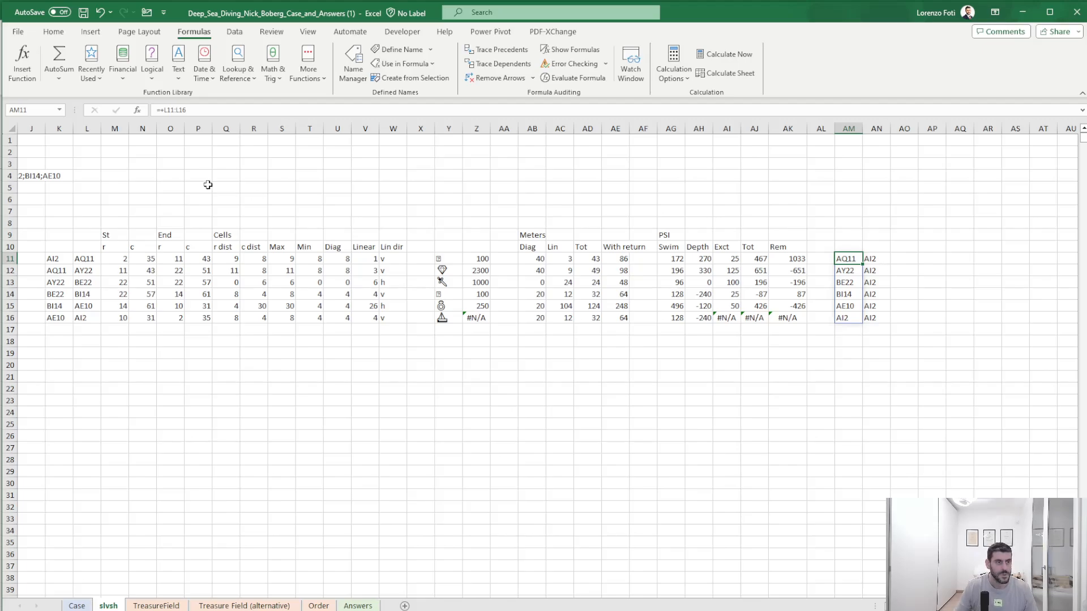
pyautogui.click(181, 109)
pyautogui.press('BackSpace')
pyautogui.press('BackSpace')
pyautogui.press('BackSpace')
pyautogui.press('BackSpace')
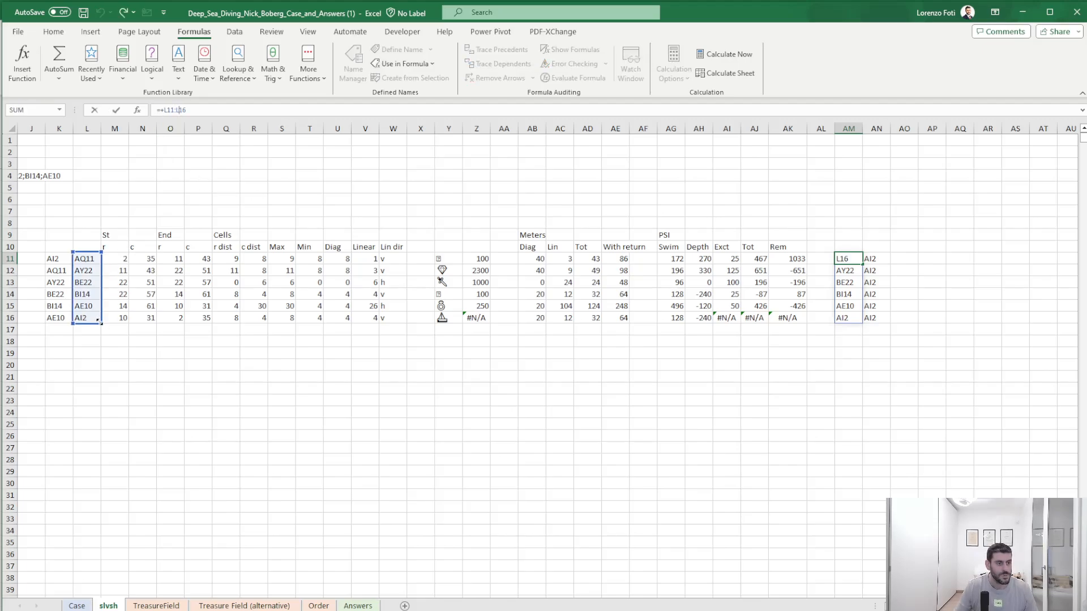
pyautogui.write('#')
pyautogui.press('Return')
pyautogui.press('Right')
pyautogui.press('Down')
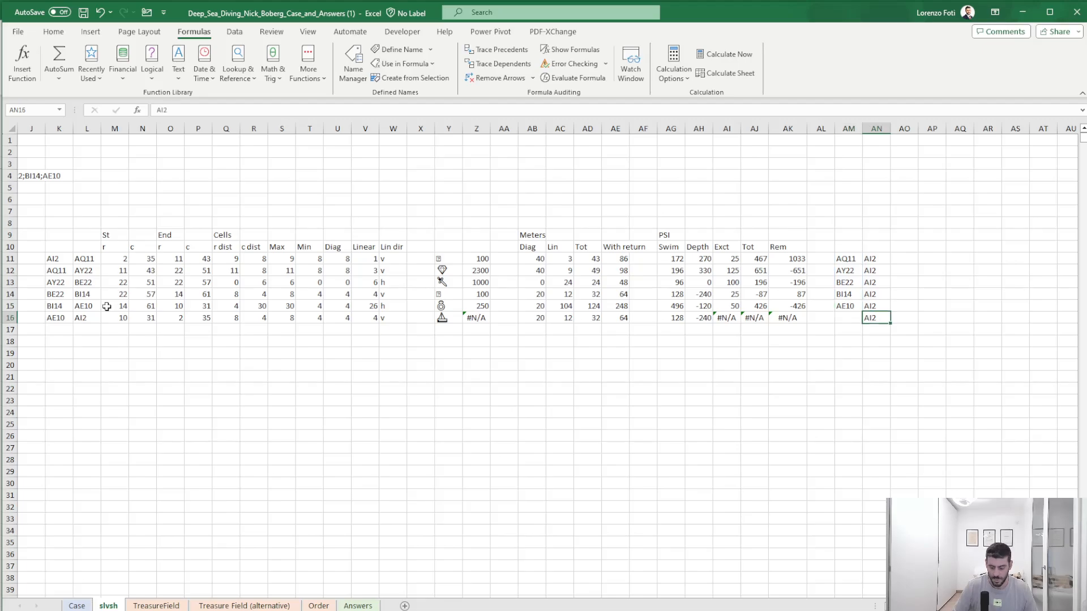
pyautogui.press('Delete')
pyautogui.press('Up')
pyautogui.press('Up')
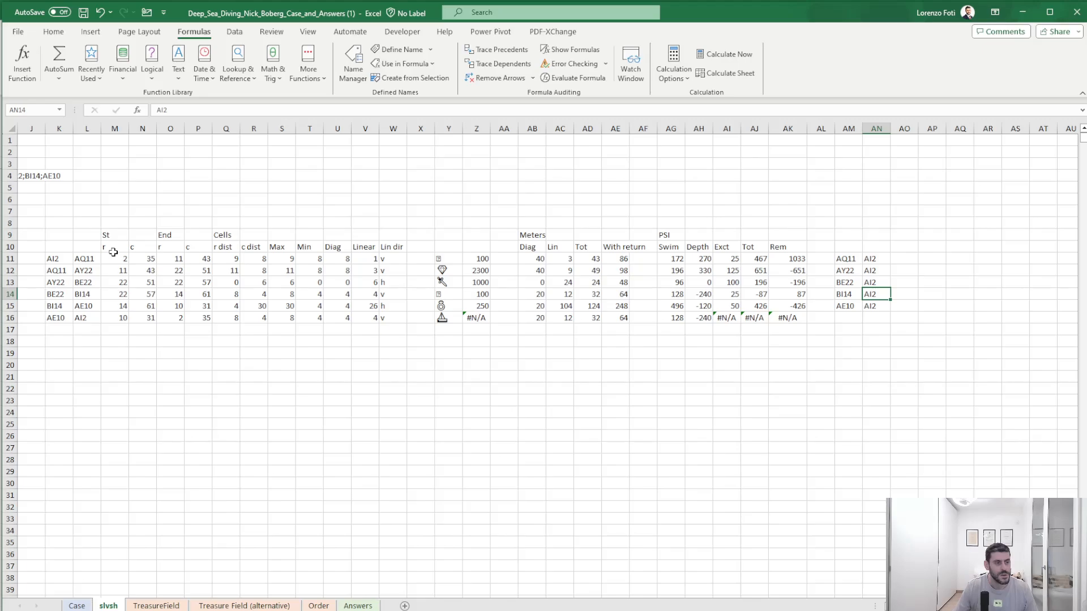
# - Copy the leg calculations in M9:AG16 to AO9 and clear the pasted formulas in AO16:AY16
pyautogui.moveTo(106, 235); pyautogui.dragTo(679, 318)
pyautogui.hotkey('ctrl', 'c')
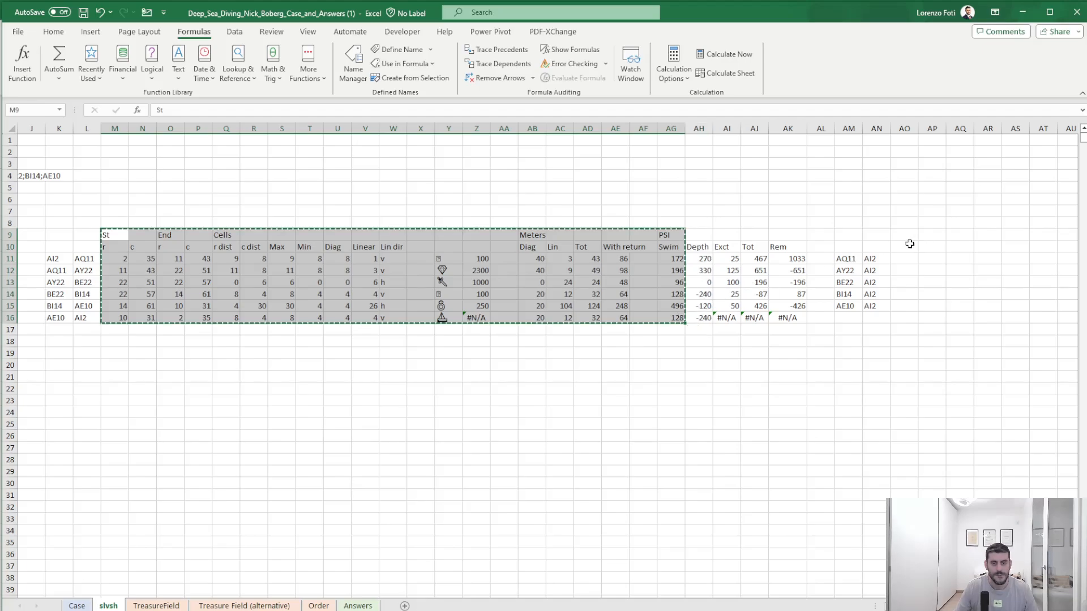
pyautogui.click(905, 232)
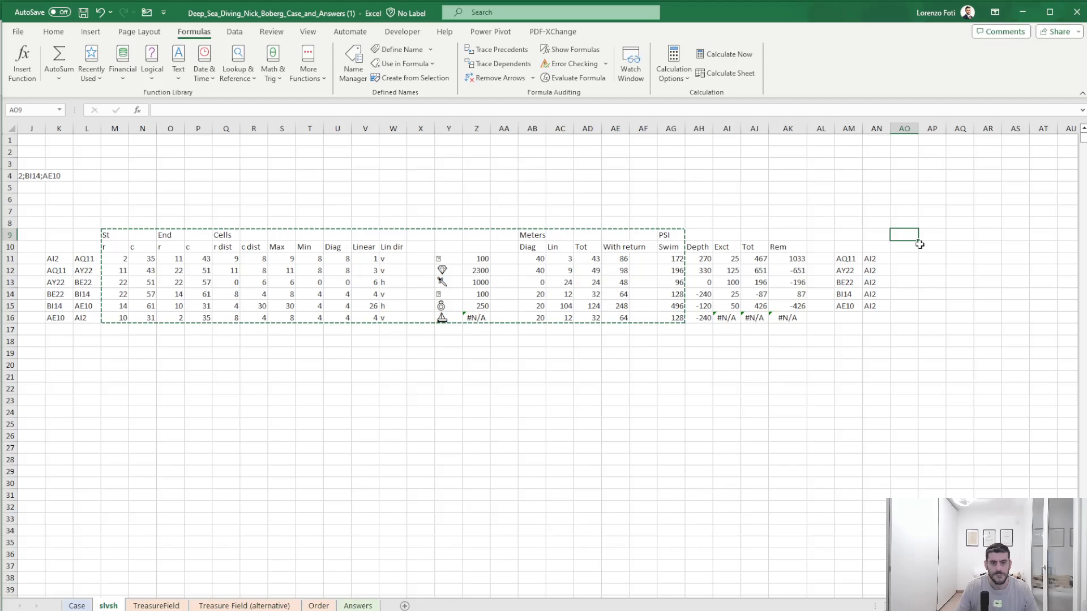
pyautogui.hotkey('ctrl', 'v')
pyautogui.click(901, 316)
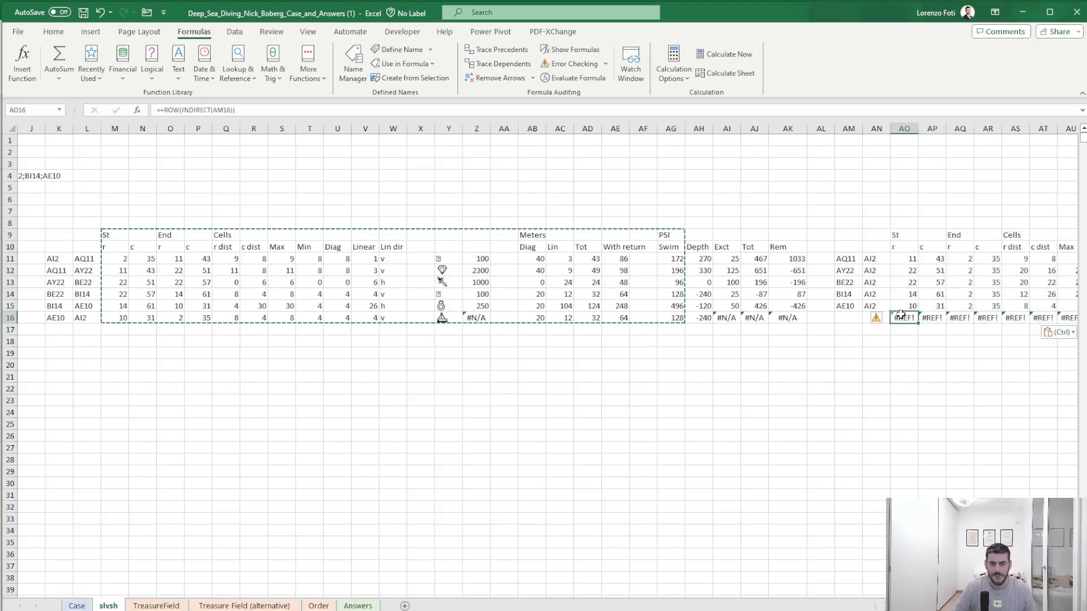
pyautogui.hotkey('ctrl', 'shift', 'Right')
pyautogui.press('Delete')
# - Delete the treasure symbol and value columns BA:BB from the copied return-trip calculations
pyautogui.press('Right')
pyautogui.press('Right')
pyautogui.press('Right')
pyautogui.press('Right')
pyautogui.press('Right')
pyautogui.press('Right')
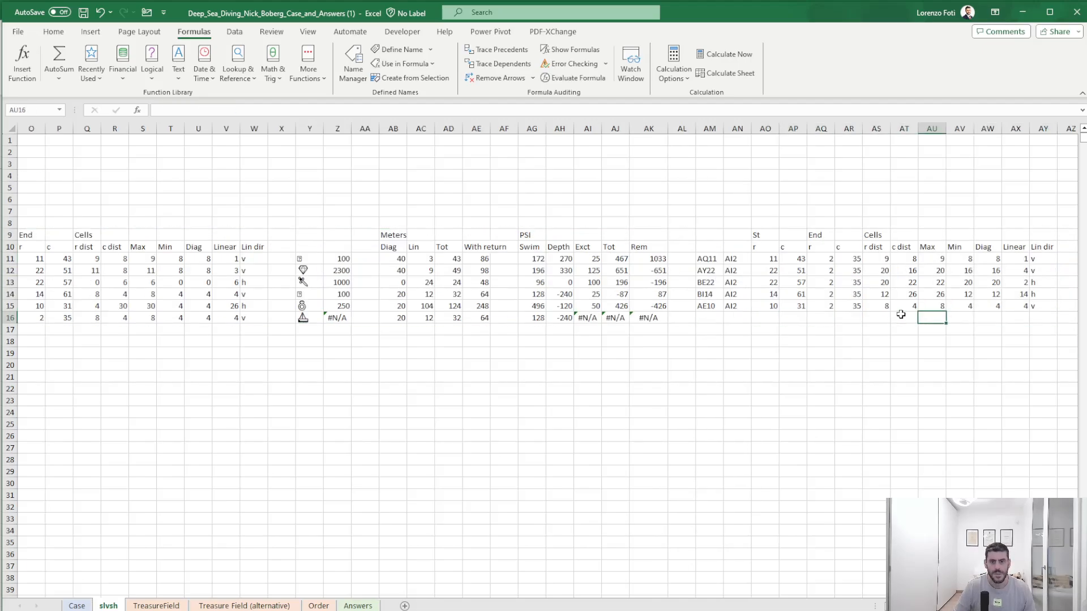
pyautogui.press('Right')
pyautogui.press('Right')
pyautogui.press('Right')
pyautogui.press('Right')
pyautogui.press('Right')
pyautogui.press('Right')
pyautogui.press('Right')
pyautogui.press('Right')
pyautogui.press('Right')
pyautogui.press('Right')
pyautogui.press('Right')
pyautogui.press('Right')
pyautogui.press('Right')
pyautogui.press('Right')
pyautogui.press('Right')
pyautogui.press('Right')
pyautogui.press('Right')
pyautogui.press('Right')
pyautogui.press('Right')
pyautogui.press('Right')
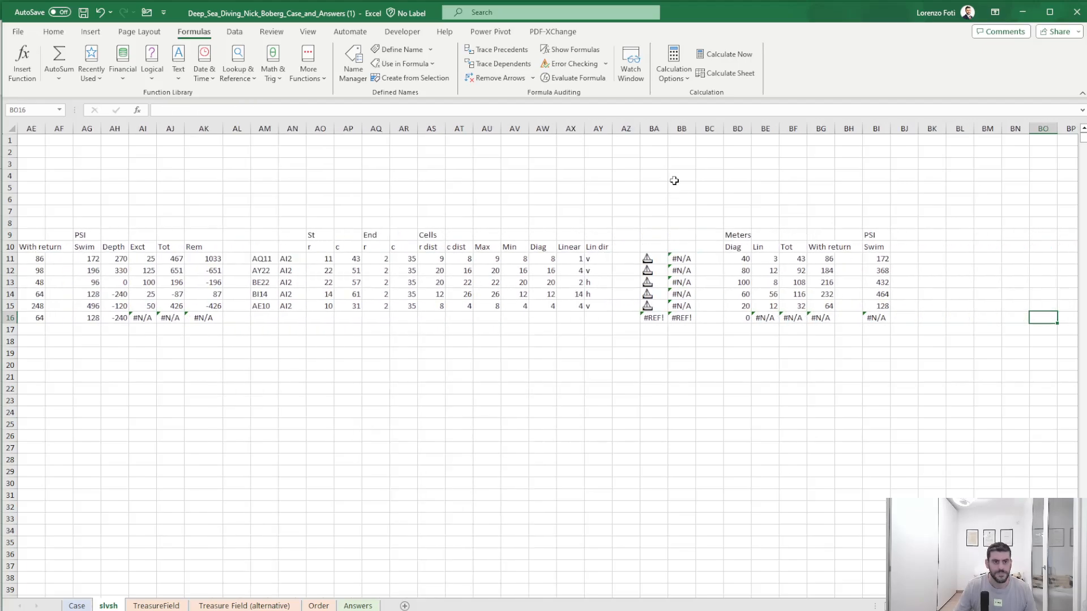
pyautogui.moveTo(653, 128)
pyautogui.mouseDown()
pyautogui.moveTo(731, 128)
pyautogui.moveTo(669, 129)
pyautogui.mouseUp()
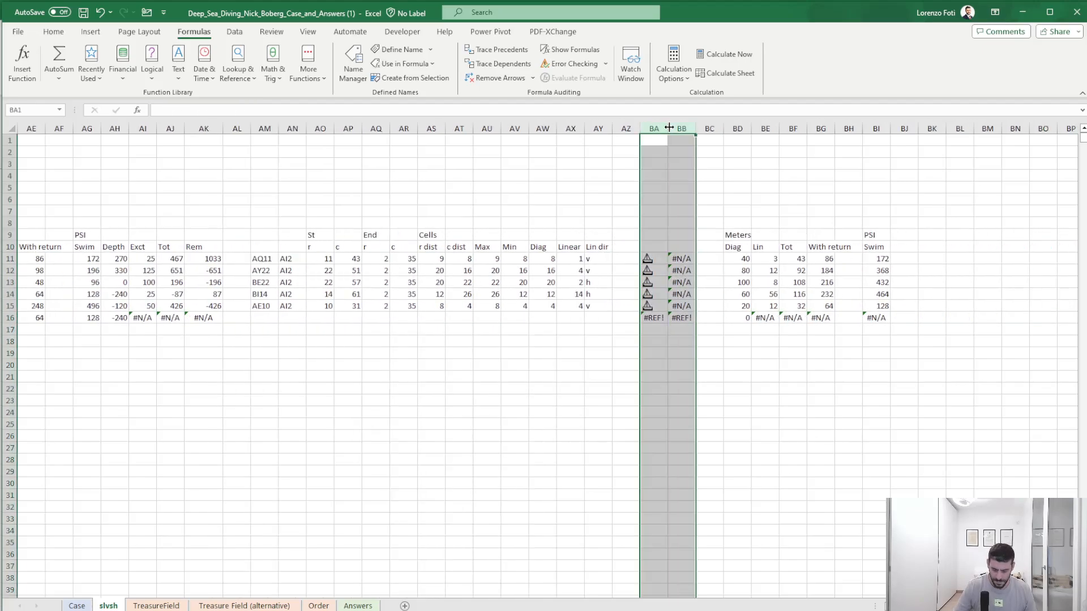
pyautogui.hotkey('ctrl', '-')
pyautogui.press('Right')
pyautogui.press('Right')
pyautogui.press('Right')
pyautogui.press('Right')
pyautogui.press('Right')
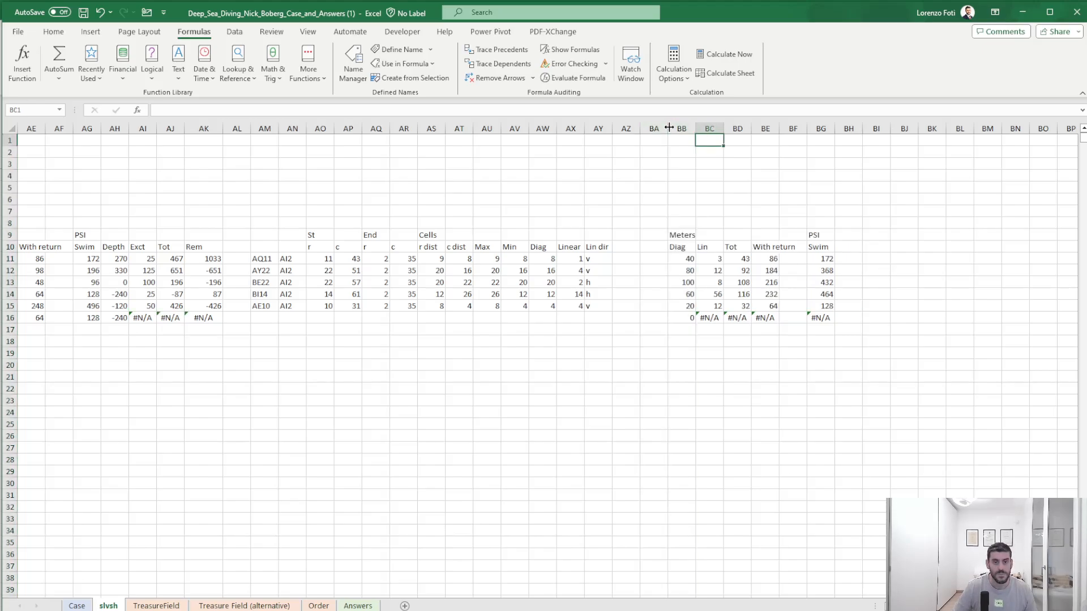
# - Clear the surplus return-trip formulas in BB16:BG16
pyautogui.press('Left')
pyautogui.press('Left')
pyautogui.press('Left')
pyautogui.press('Down')
pyautogui.press('Down')
pyautogui.press('Down')
pyautogui.press('Down')
pyautogui.press('Down')
pyautogui.press('Down')
pyautogui.press('Down')
pyautogui.press('Down')
pyautogui.press('Down')
pyautogui.press('Down')
pyautogui.press('Down')
pyautogui.press('Down')
pyautogui.press('Down')
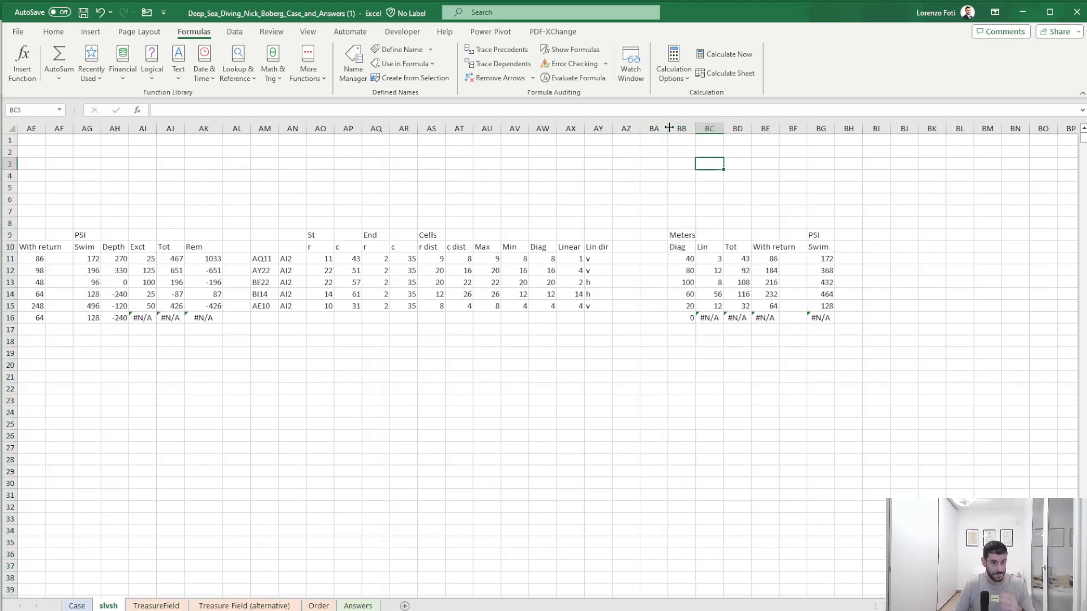
pyautogui.press('Left')
pyautogui.press('Down')
pyautogui.press('Down')
pyautogui.hotkey('shift', 'Right')
pyautogui.hotkey('shift', 'Right')
pyautogui.hotkey('shift', 'Right')
pyautogui.hotkey('shift', 'Right')
pyautogui.hotkey('shift', 'Right')
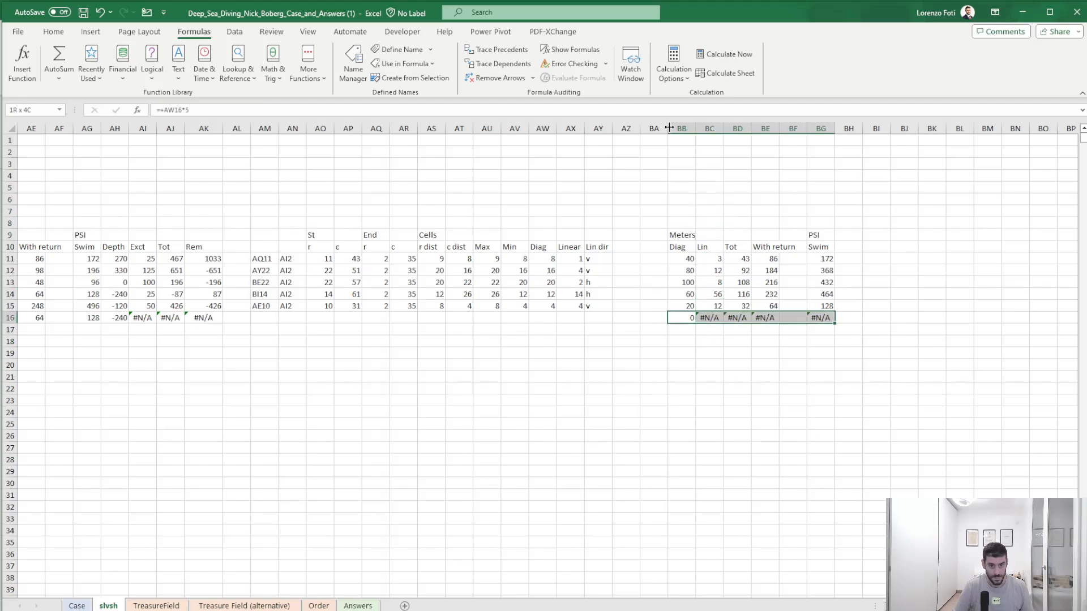
pyautogui.press('Delete')
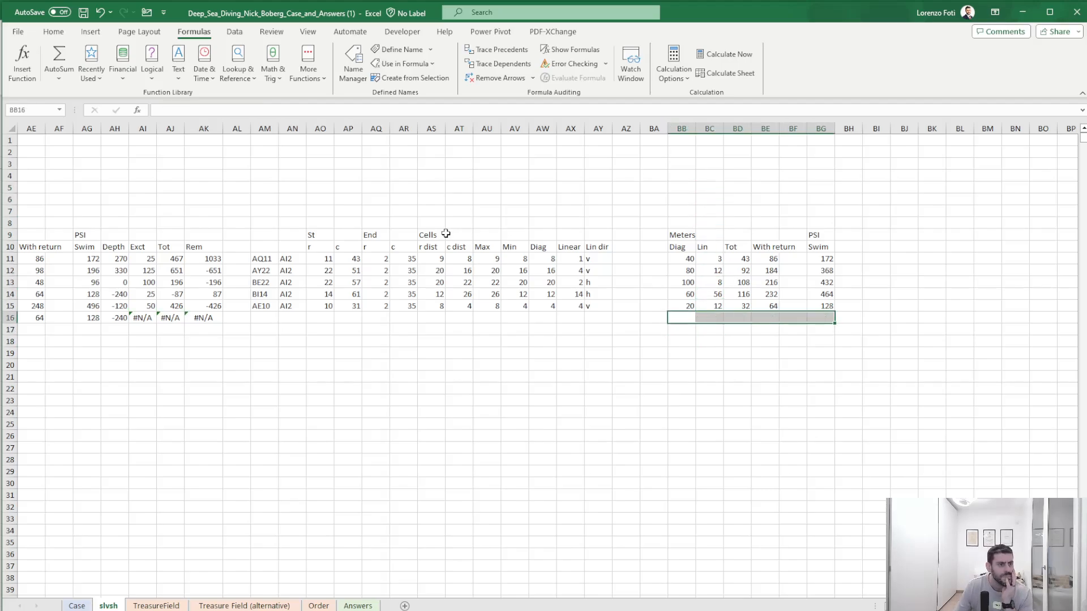
# - Change the Swim PSI formula in AG11 to the one-way total, AD11*2, and copy it down through AG16
pyautogui.moveTo(87, 306); pyautogui.dragTo(5, 306)
pyautogui.click(493, 256)
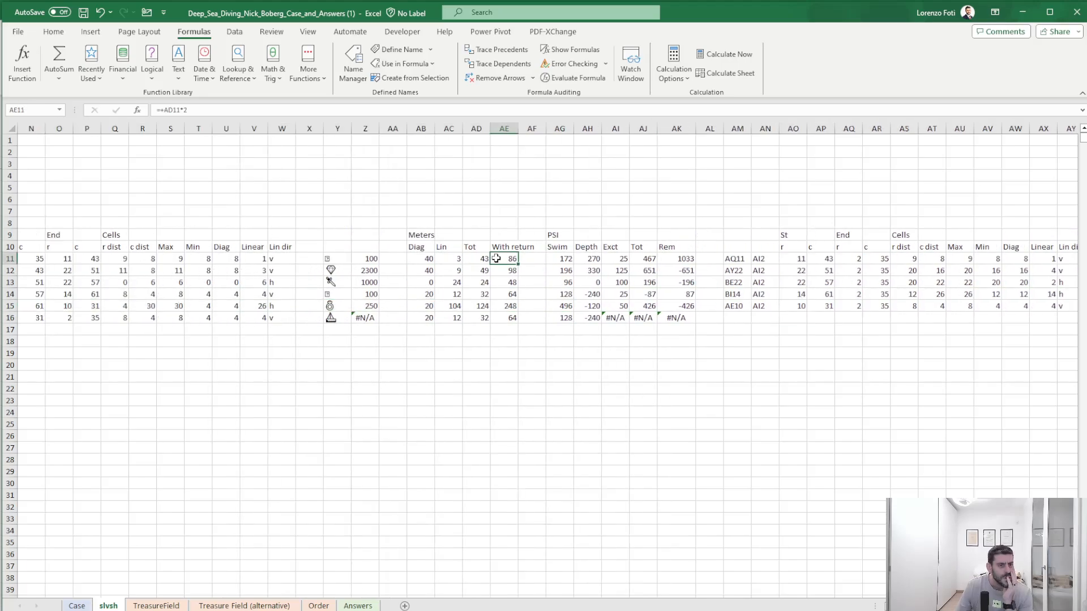
pyautogui.click(183, 111)
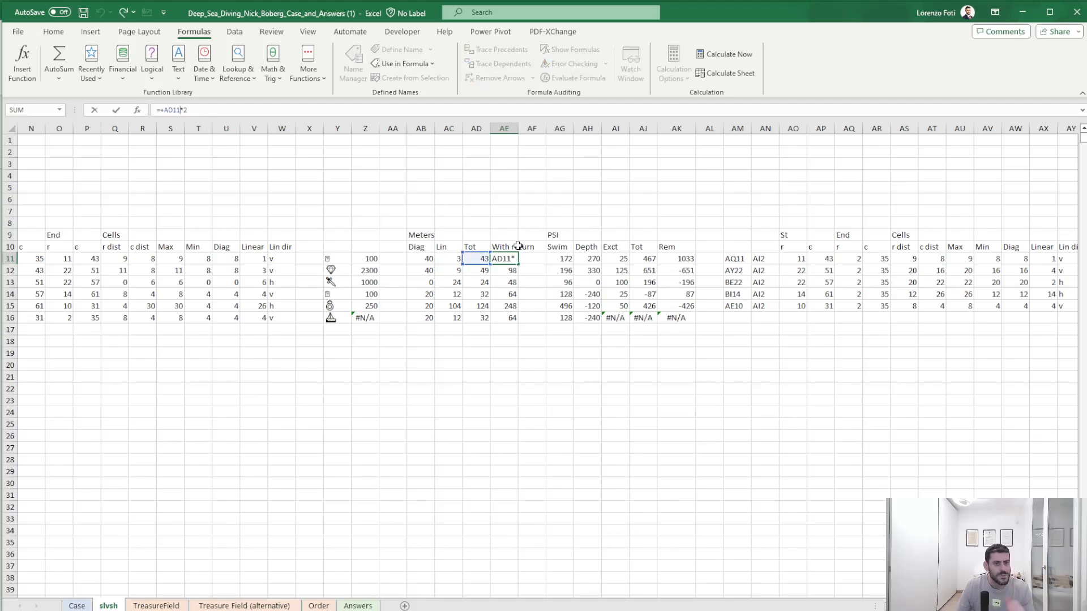
pyautogui.click(559, 259)
pyautogui.click(219, 108)
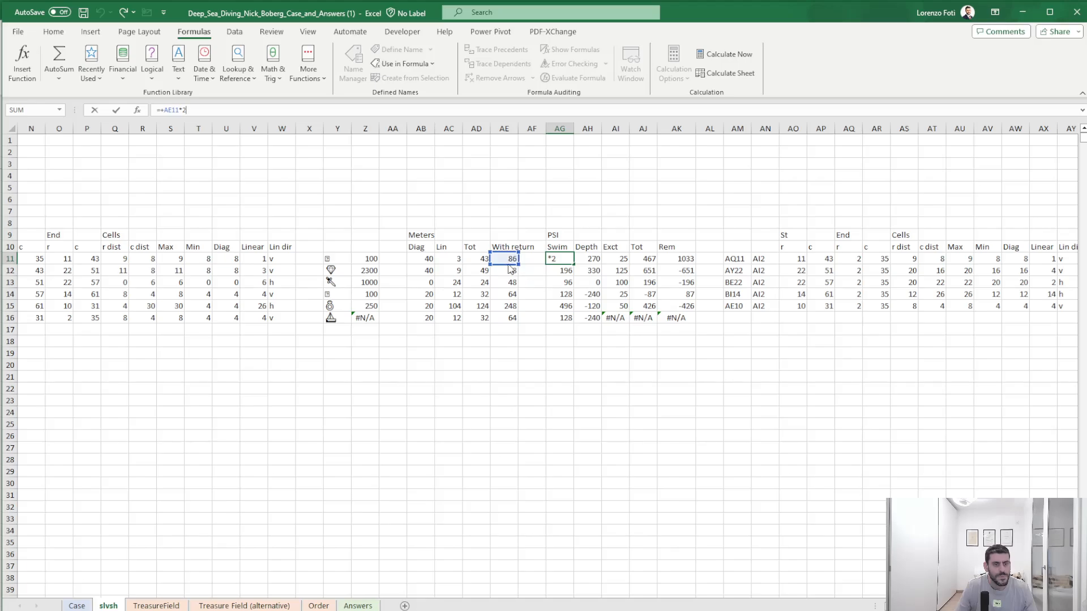
pyautogui.click(472, 261)
pyautogui.press('Return')
pyautogui.press('Up')
pyautogui.hotkey('ctrl', 'c')
pyautogui.press('Down')
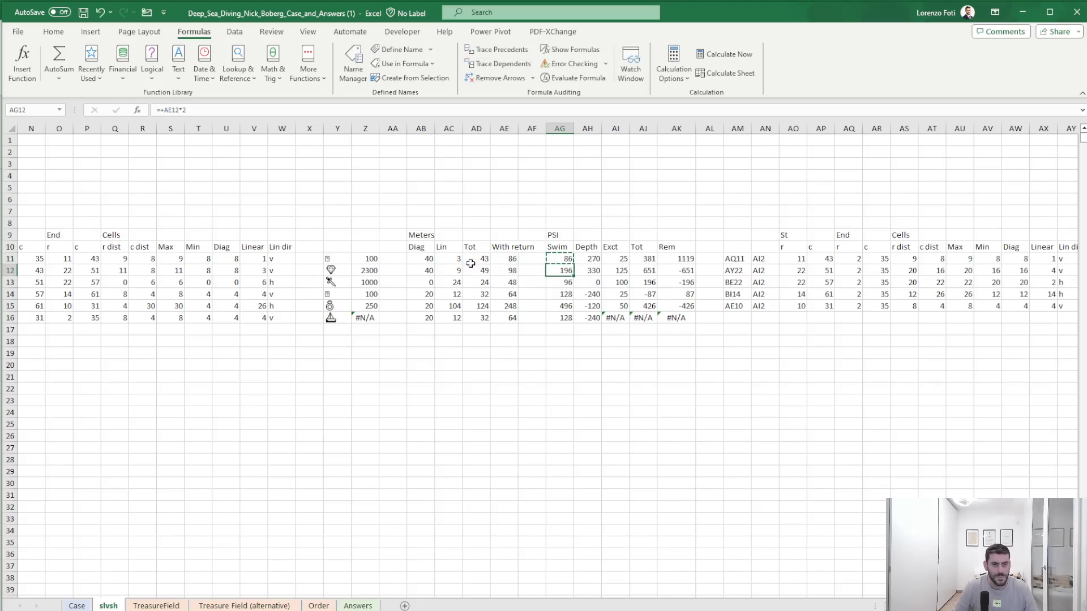
pyautogui.hotkey('ctrl', 'shift', 'Down')
pyautogui.hotkey('ctrl', 'v')
pyautogui.press('Escape')
pyautogui.press('Up')
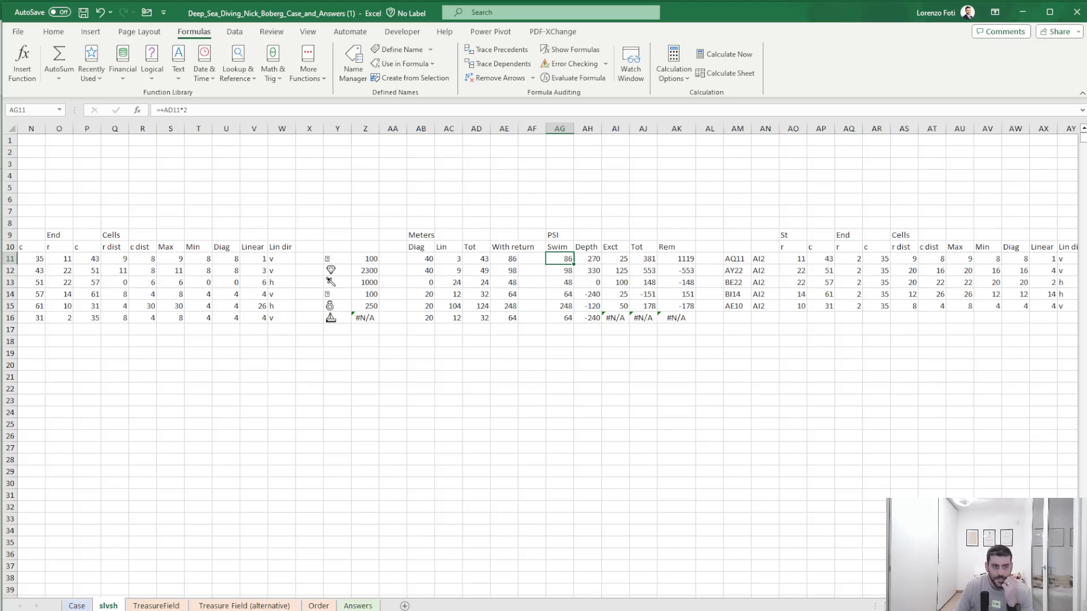
# - Change the return-trip Swim PSI formula in BG11 to BD11*2 and copy it down through BG15
pyautogui.hscroll(5, 553, 360)
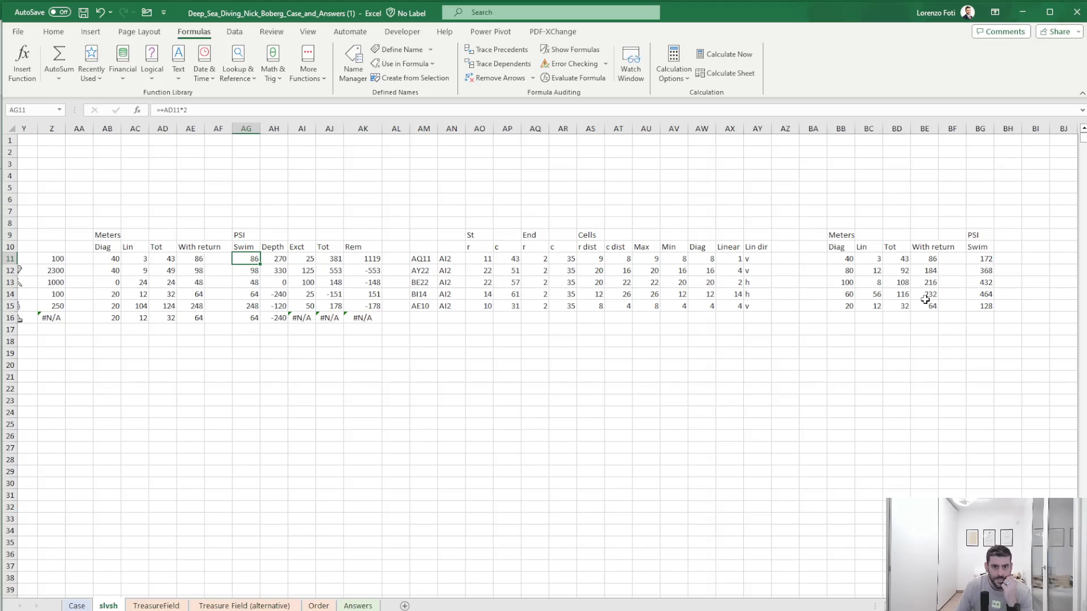
pyautogui.click(979, 257)
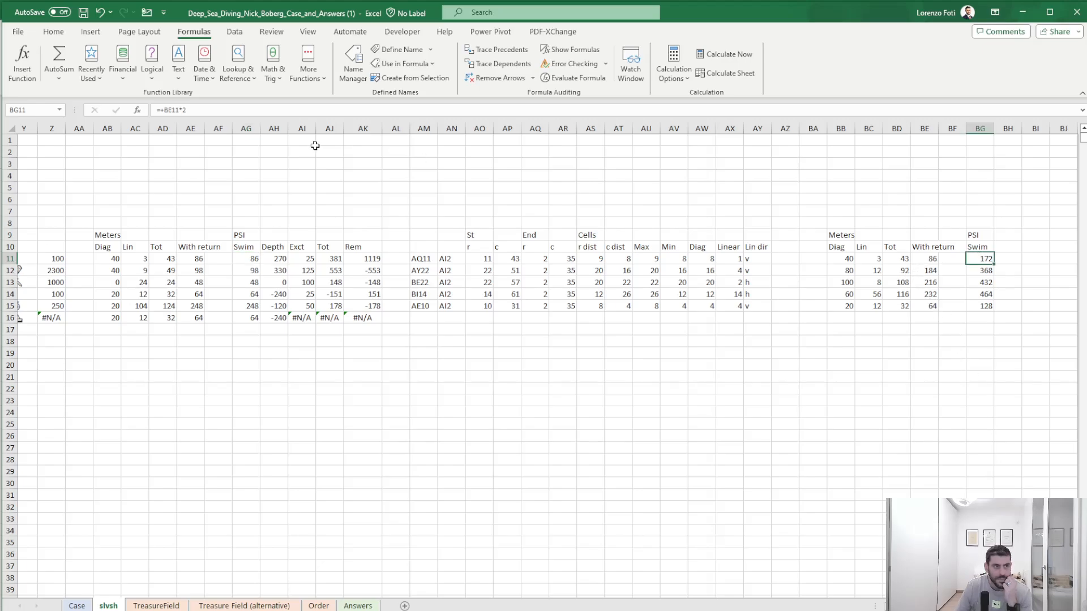
pyautogui.press('F2')
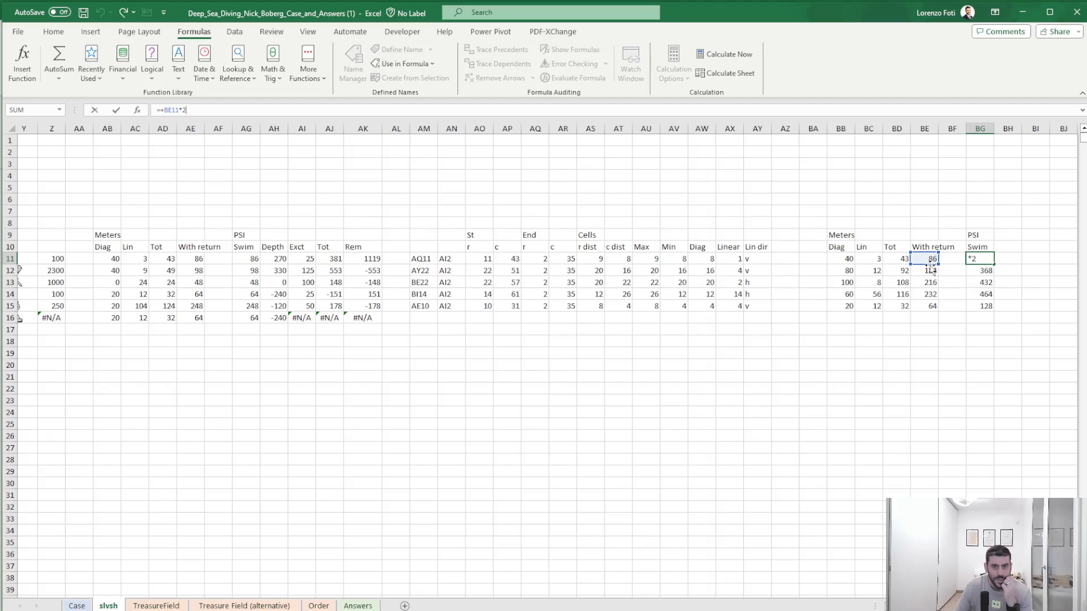
pyautogui.click(901, 261)
pyautogui.press('Return')
pyautogui.press('Up')
pyautogui.hotkey('ctrl', 'c')
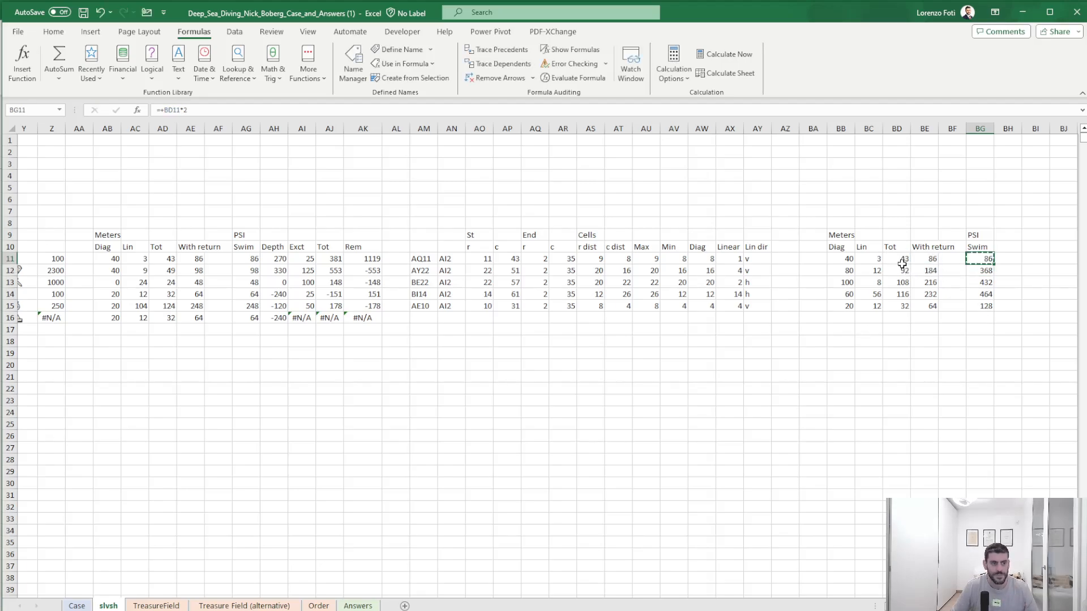
pyautogui.press('Down')
pyautogui.hotkey('ctrl', 'shift', 'Down')
pyautogui.hotkey('ctrl', 'v')
pyautogui.press('Up')
# - Add a Rem column header in BH10 beside the return-trip Swim column
pyautogui.press('Right')
pyautogui.press('Up')
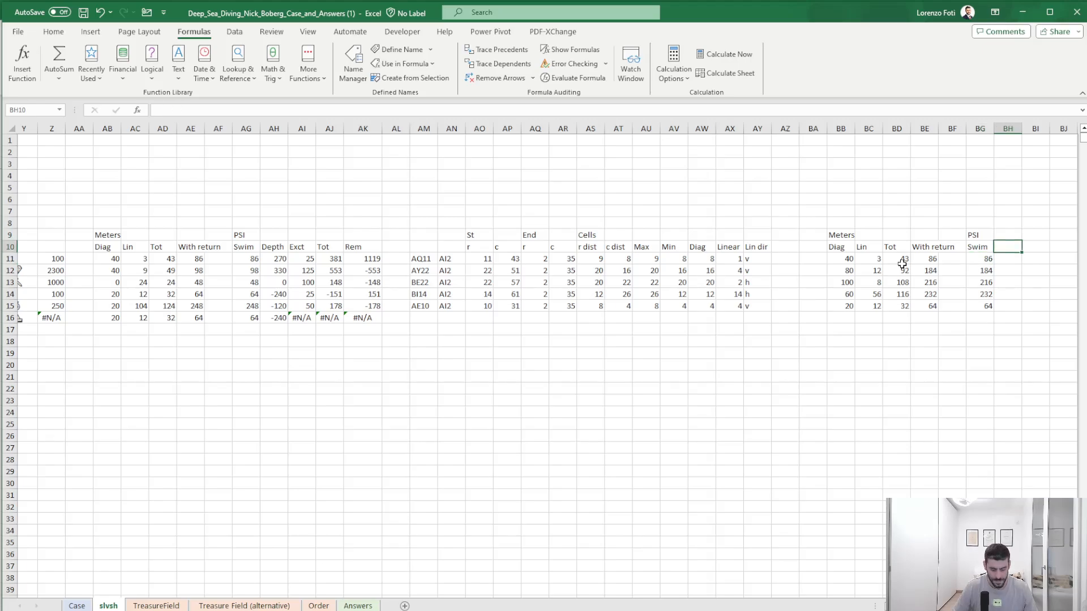
pyautogui.write('Rem')
pyautogui.press('Return')
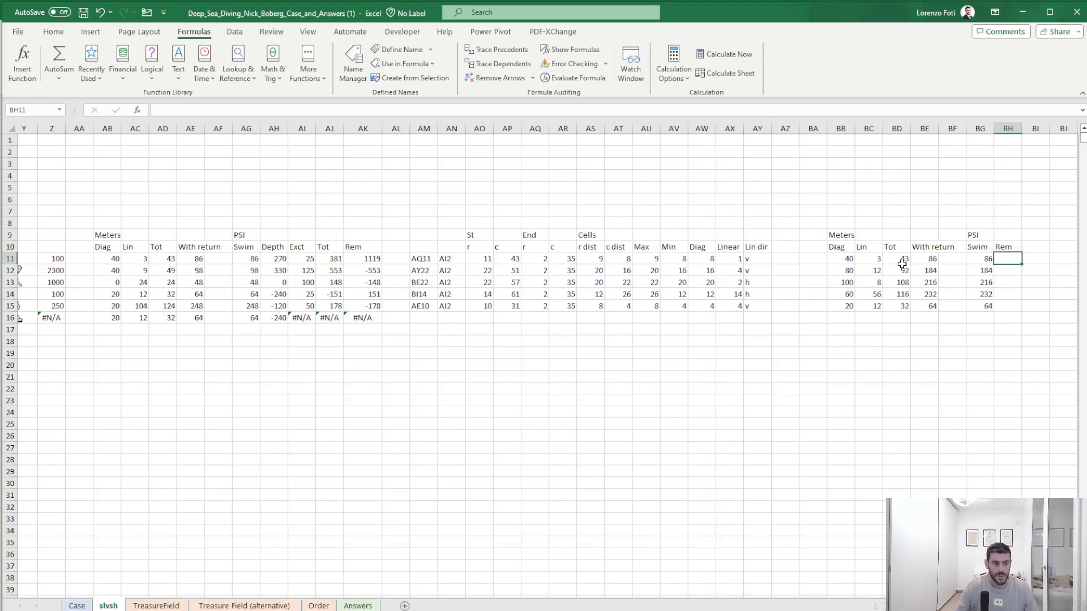
# - Check the Level 7 rules on the Case sheet, and enter the return-trip remaining air formula +AK11-BG11 in BH11 of slvsh
pyautogui.click(77, 605)
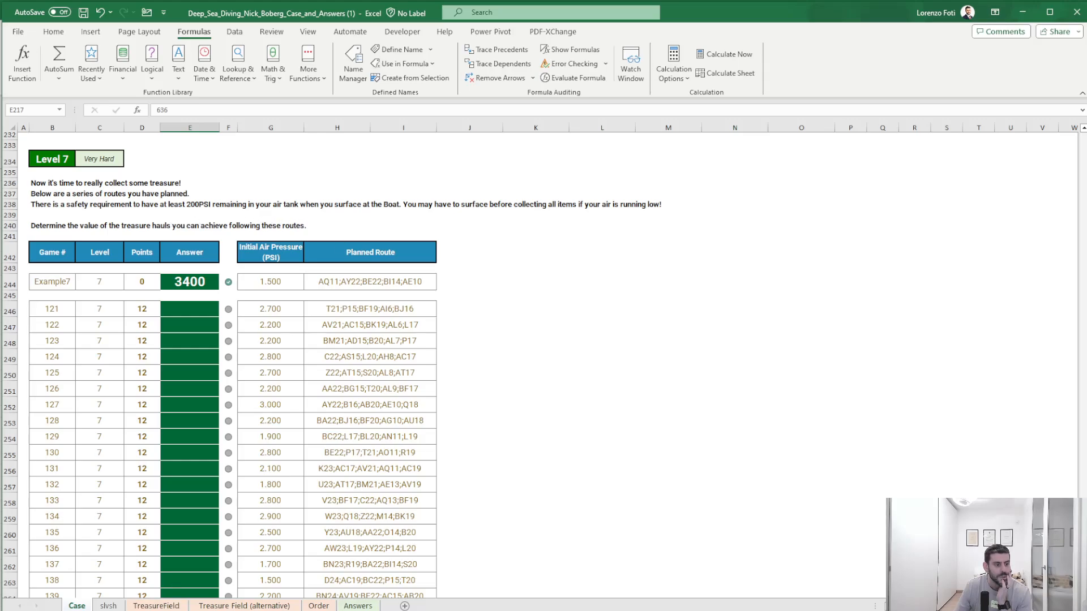
pyautogui.click(108, 606)
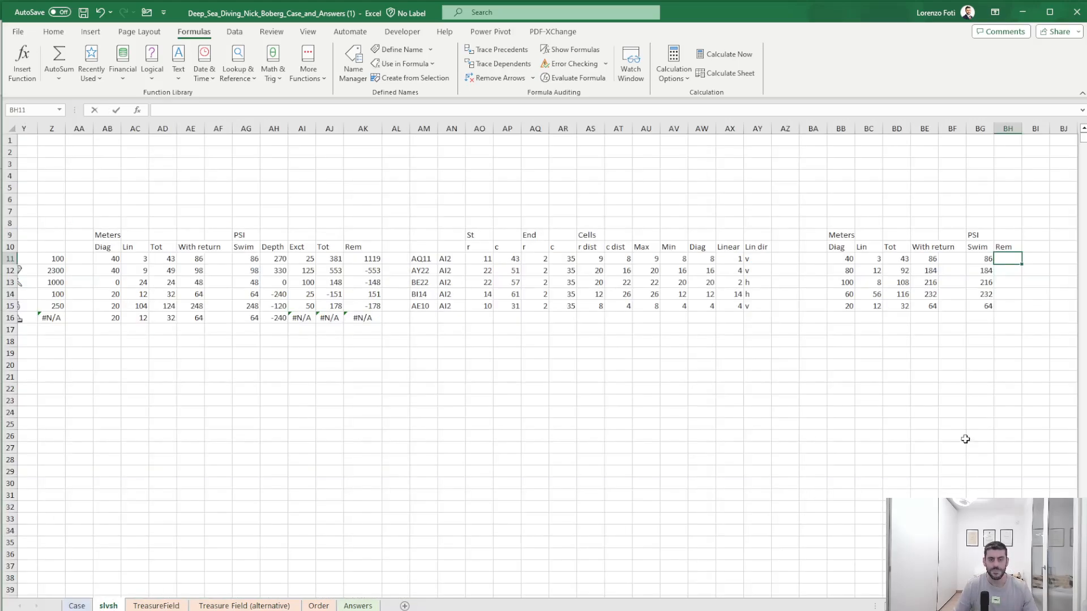
pyautogui.write('+')
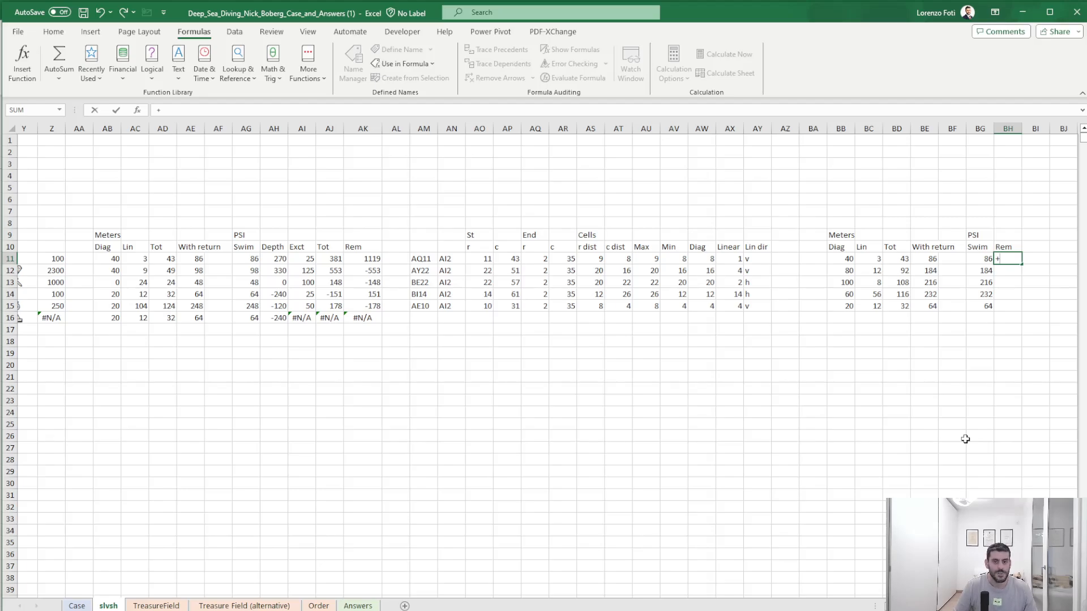
pyautogui.press('Left')
pyautogui.press('Left')
pyautogui.press('Left')
pyautogui.press('Left')
pyautogui.press('Left')
pyautogui.press('Left')
pyautogui.press('Left')
pyautogui.press('Left')
pyautogui.press('Left')
pyautogui.press('Left')
pyautogui.press('Left')
pyautogui.press('Left')
pyautogui.press('Left')
pyautogui.press('Left')
pyautogui.press('Left')
pyautogui.press('Left')
pyautogui.press('Left')
pyautogui.press('Left')
pyautogui.press('Left')
pyautogui.press('Left')
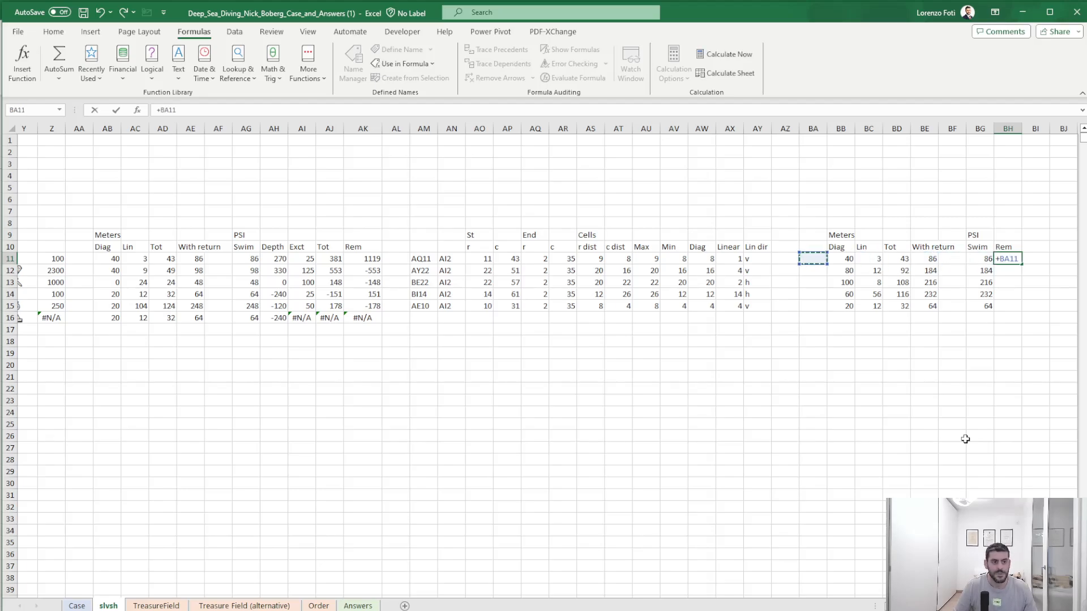
pyautogui.press('Left')
pyautogui.write('-')
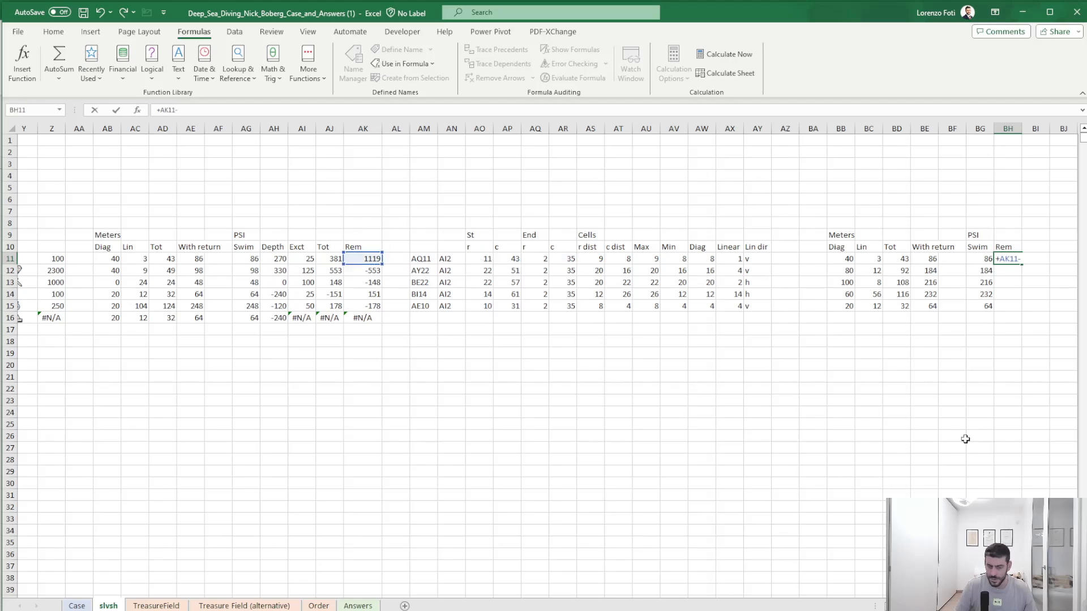
pyautogui.press('Left')
pyautogui.press('Return')
pyautogui.press('Up')
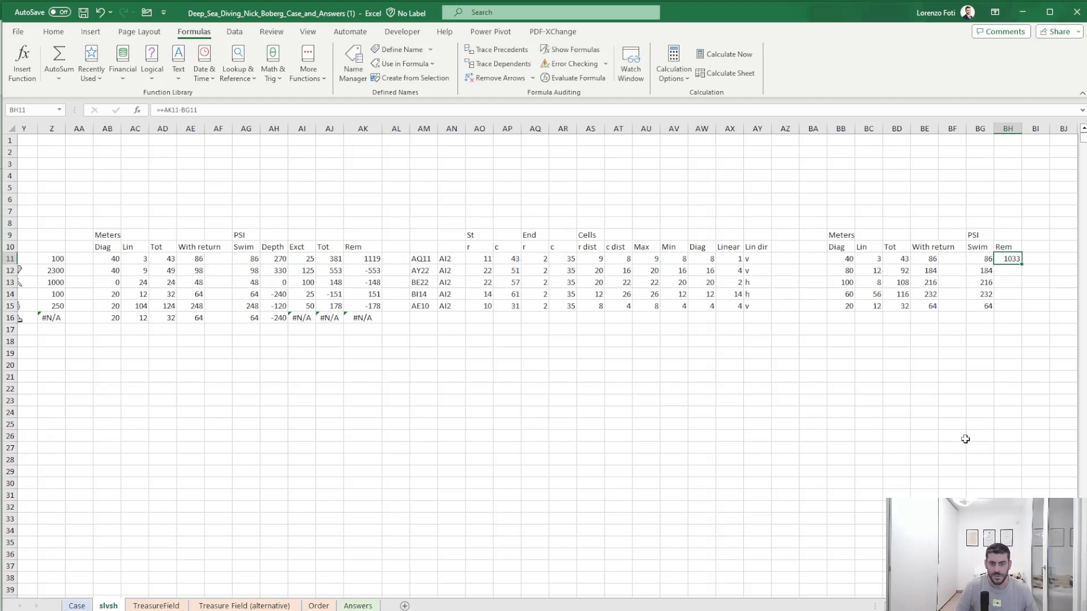
# - Copy the remaining air formula from BH11 down through BH15
pyautogui.hotkey('ctrl', 'c')
pyautogui.press('Down')
pyautogui.hotkey('shift', 'Down')
pyautogui.hotkey('shift', 'Down')
pyautogui.hotkey('shift', 'Down')
pyautogui.hotkey('ctrl', 'v')
pyautogui.press('Escape')
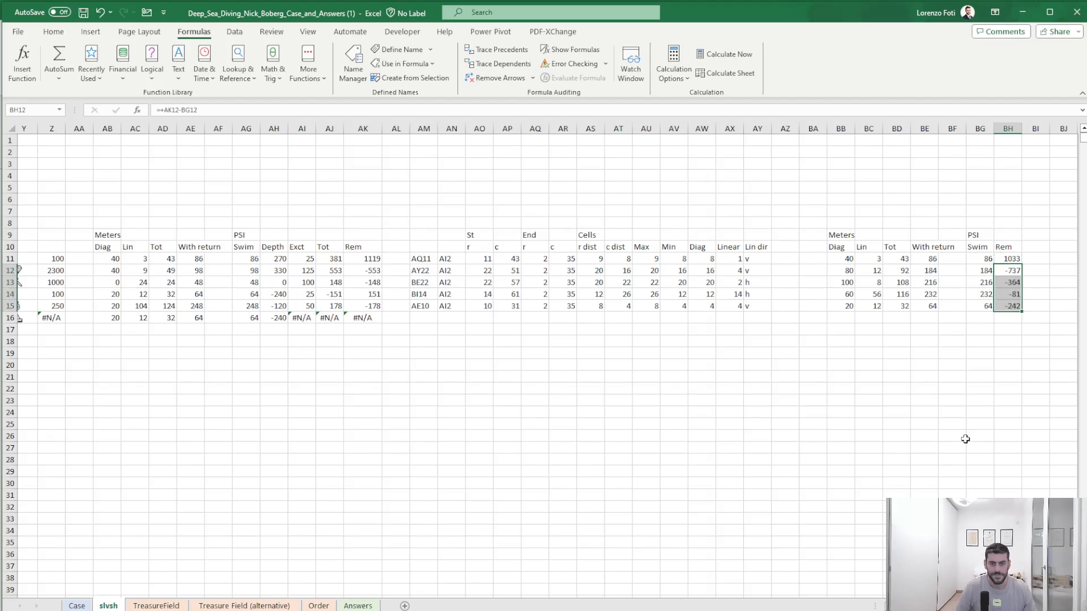
# - Open the remaining air formula in BH12 to examine its cell references
pyautogui.press('Up')
pyautogui.press('Down')
pyautogui.press('F2')
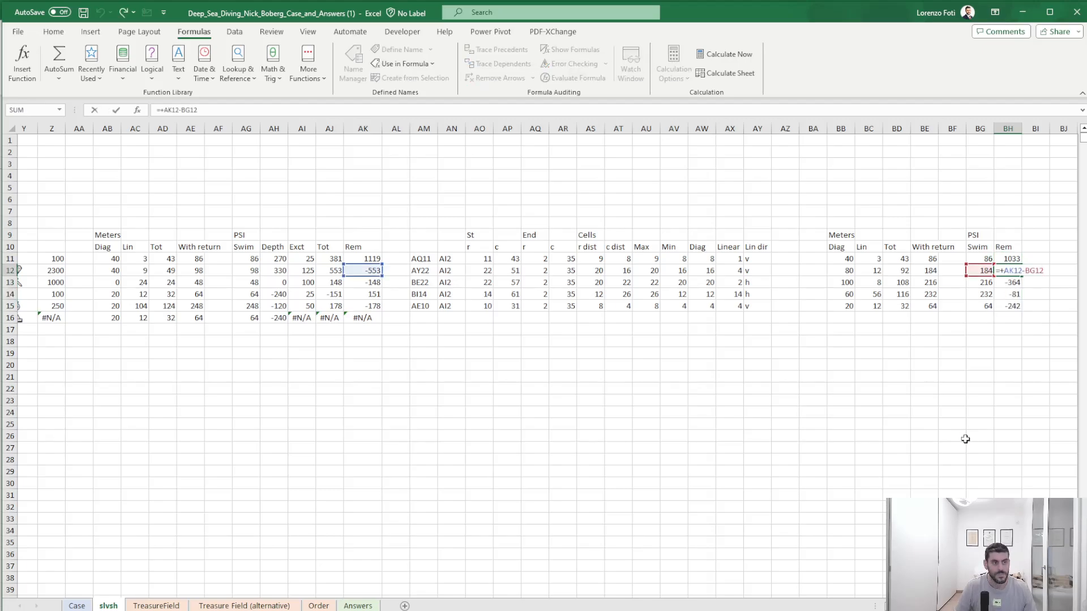
# - Set the Rem value in AK12 to the previous remaining PSI minus that row's total, +AK11-AJ12
pyautogui.press('Escape')
pyautogui.press('Left')
pyautogui.press('Left')
pyautogui.press('Left')
pyautogui.press('Left')
pyautogui.press('Left')
pyautogui.press('Left')
pyautogui.press('Left')
pyautogui.press('Left')
pyautogui.press('Left')
pyautogui.press('Left')
pyautogui.press('Left')
pyautogui.press('Left')
pyautogui.press('Left')
pyautogui.press('Left')
pyautogui.press('Left')
pyautogui.press('Left')
pyautogui.press('Left')
pyautogui.press('Left')
pyautogui.press('Left')
pyautogui.press('Left')
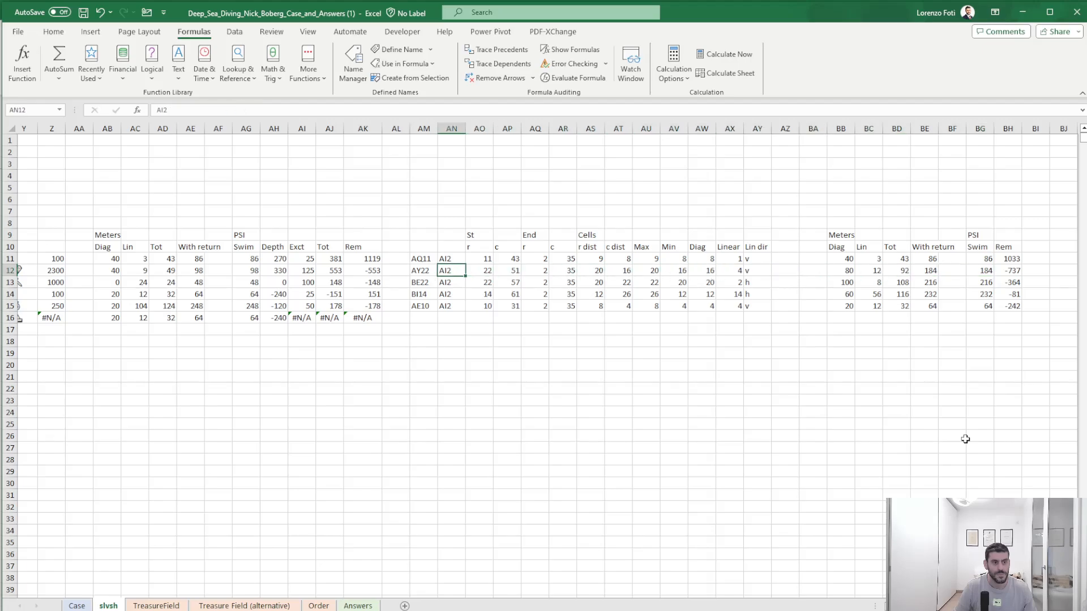
pyautogui.press('Left')
pyautogui.press('Left')
pyautogui.press('Left')
pyautogui.write('+')
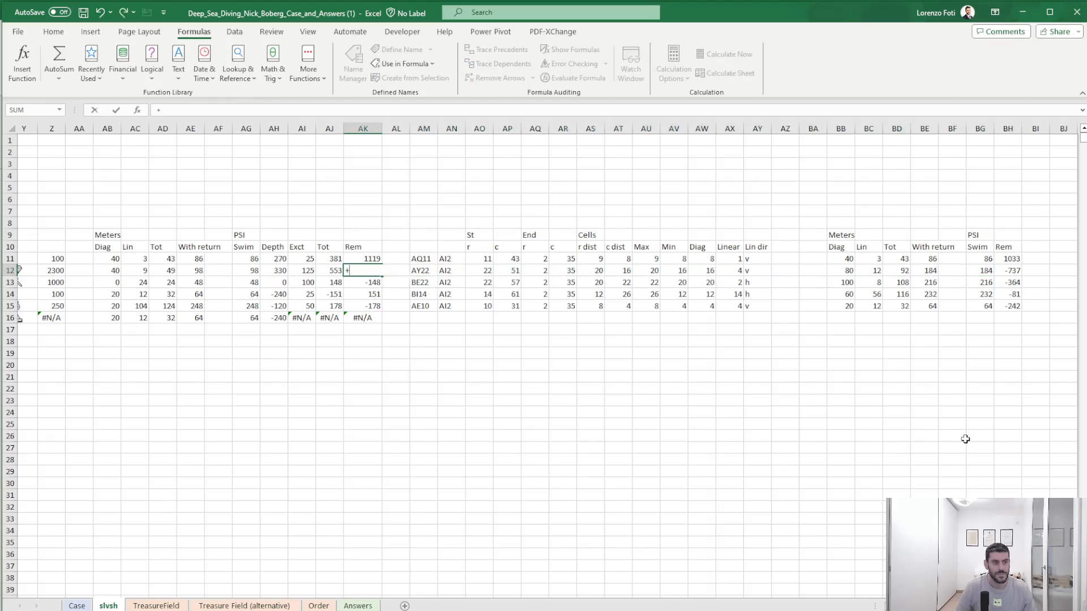
pyautogui.press('Up')
pyautogui.write('-')
pyautogui.press('Left')
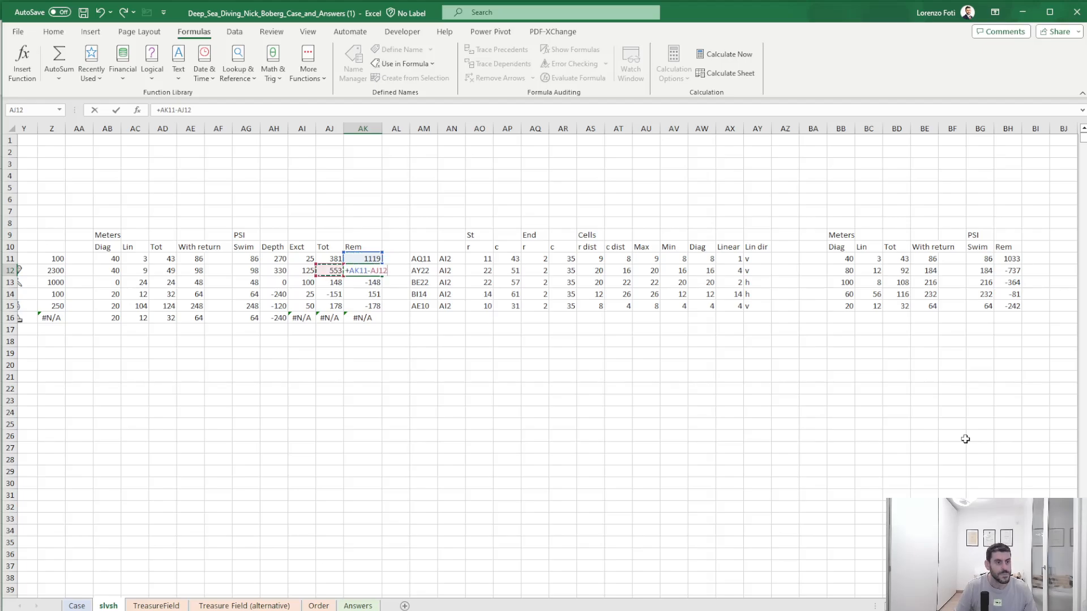
pyautogui.press('Return')
# - Copy the Rem formula from AK12 down to AK13:AK15
pyautogui.press('Up')
pyautogui.hotkey('ctrl', 'c')
pyautogui.press('Down')
pyautogui.hotkey('shift', 'Down')
pyautogui.hotkey('shift', 'Down')
pyautogui.hotkey('shift', 'Down')
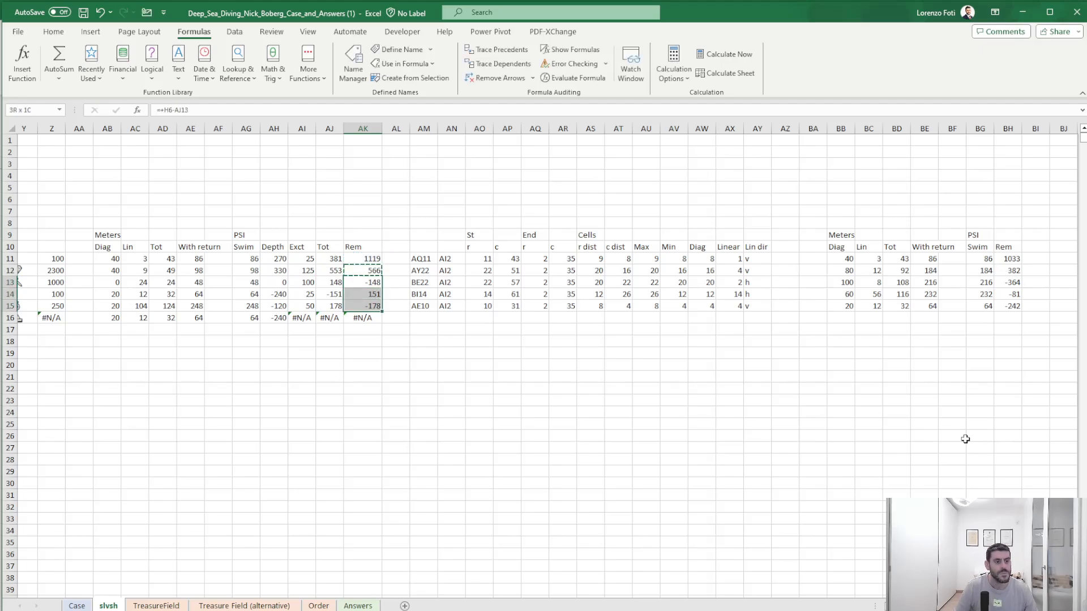
pyautogui.hotkey('ctrl', 'v')
pyautogui.press('Up')
pyautogui.press('Up')
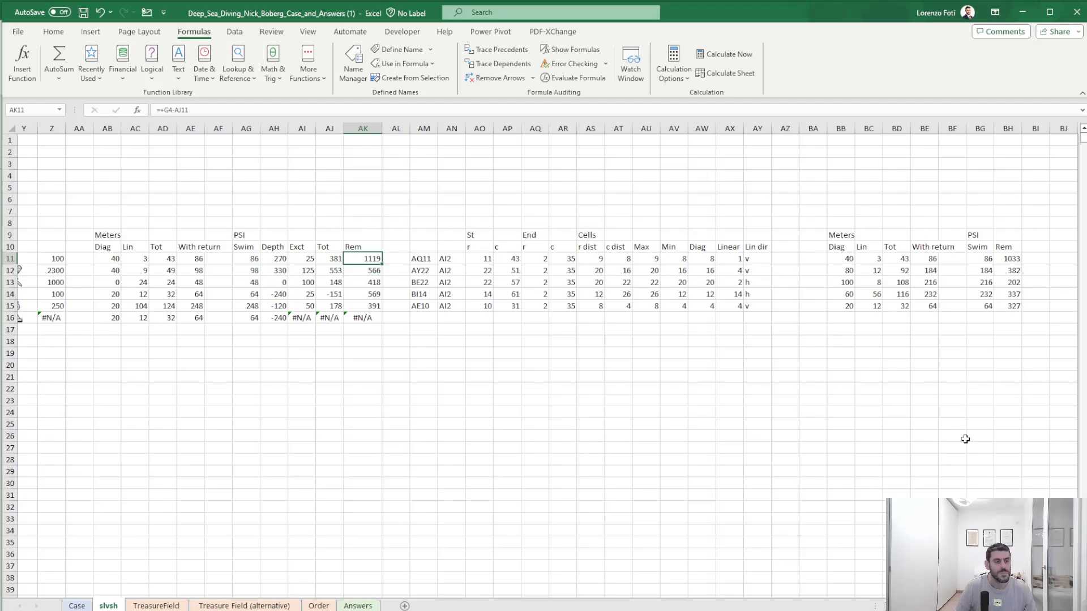
# - Copy the Rem formula from BH11 down to BH12:BH15
pyautogui.press('Right')
pyautogui.press('Right')
pyautogui.press('Right')
pyautogui.press('Right')
pyautogui.press('Right')
pyautogui.press('Right')
pyautogui.press('Right')
pyautogui.press('Right')
pyautogui.press('Right')
pyautogui.press('Right')
pyautogui.press('Right')
pyautogui.press('Right')
pyautogui.press('Right')
pyautogui.press('Right')
pyautogui.press('Right')
pyautogui.press('Right')
pyautogui.press('Right')
pyautogui.press('Right')
pyautogui.press('Right')
pyautogui.press('Right')
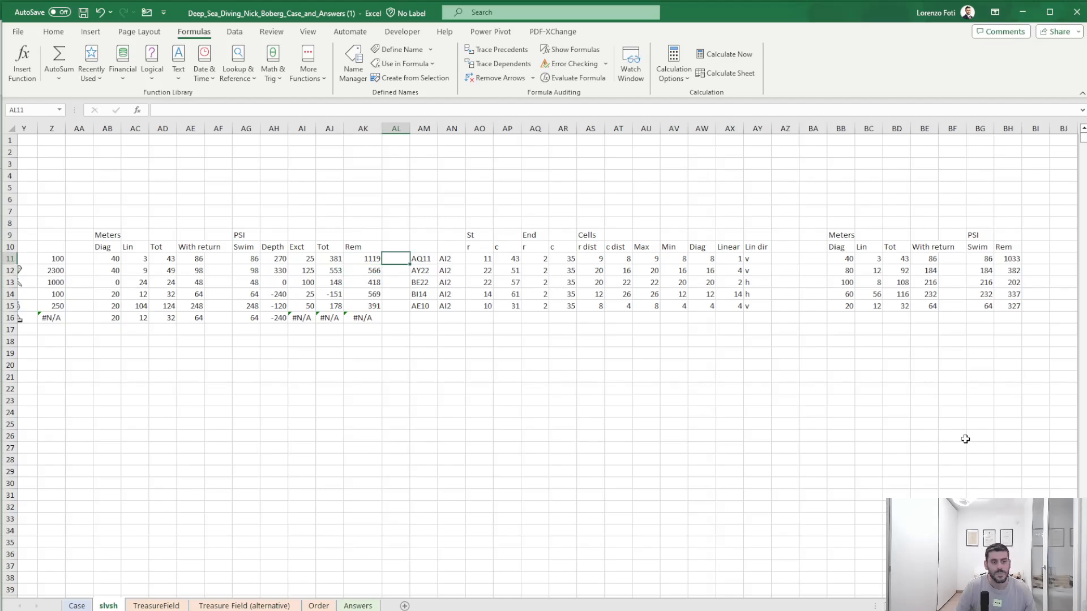
pyautogui.hotkey('ctrl', 'c')
pyautogui.hotkey('shift', 'Down')
pyautogui.hotkey('shift', 'Down')
pyautogui.hotkey('shift', 'Down')
pyautogui.hotkey('shift', 'Down')
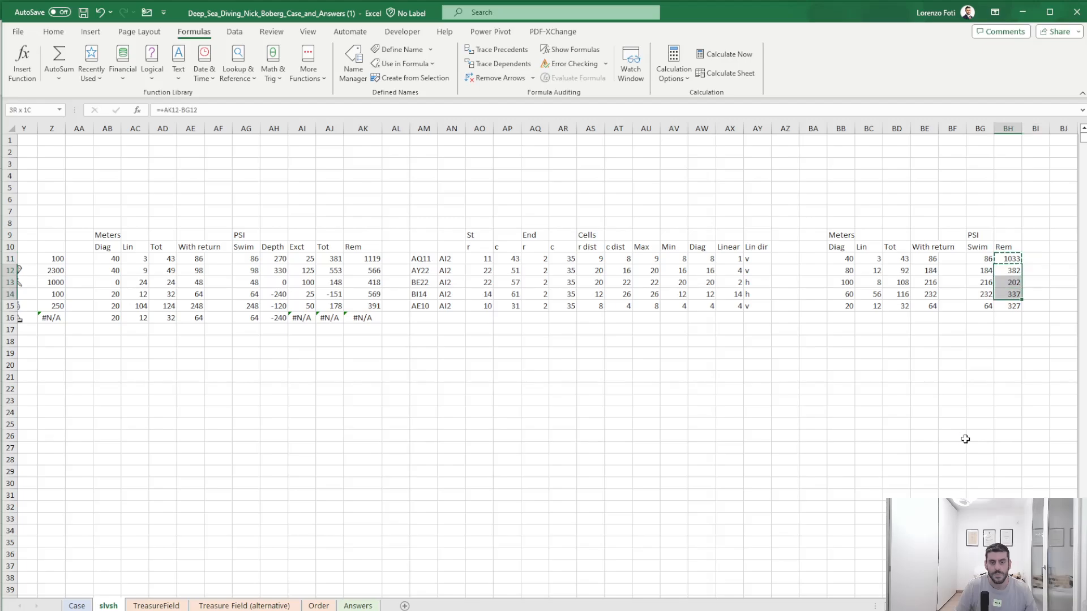
pyautogui.hotkey('ctrl', 'v')
pyautogui.press('Escape')
pyautogui.press('Down')
pyautogui.press('Down')
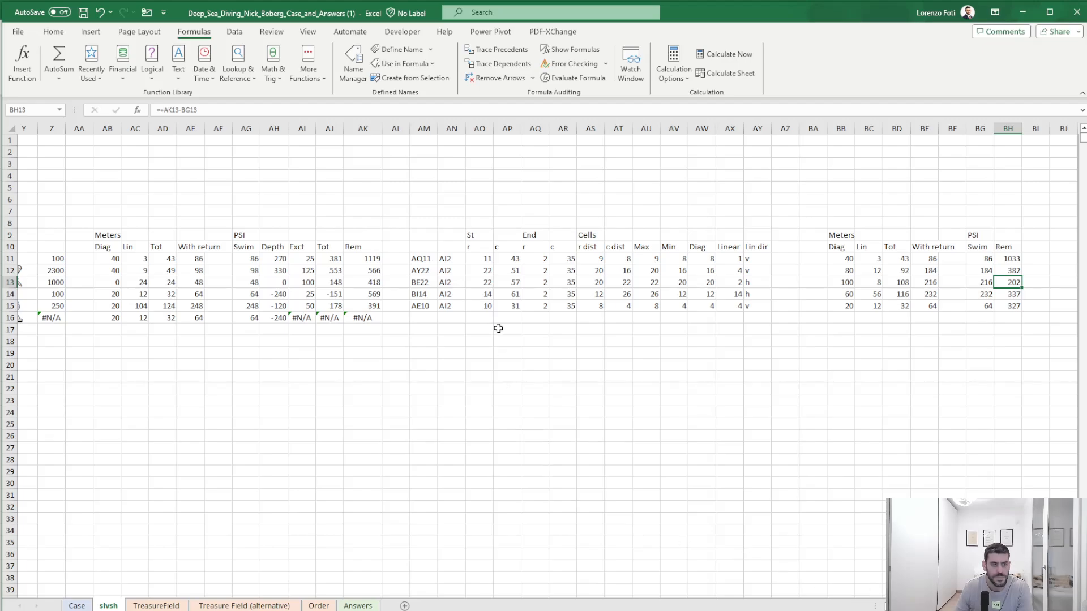
# - Label the second calculation block "Back to boat" in cell AM8
pyautogui.click(426, 222)
pyautogui.write('Ba')
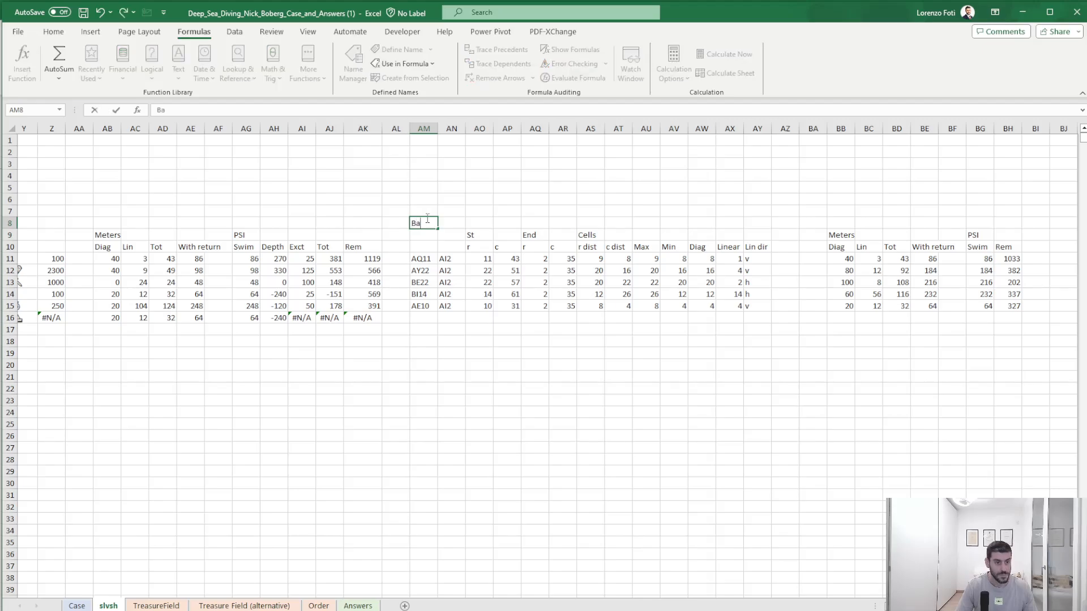
pyautogui.write('ck to bota')
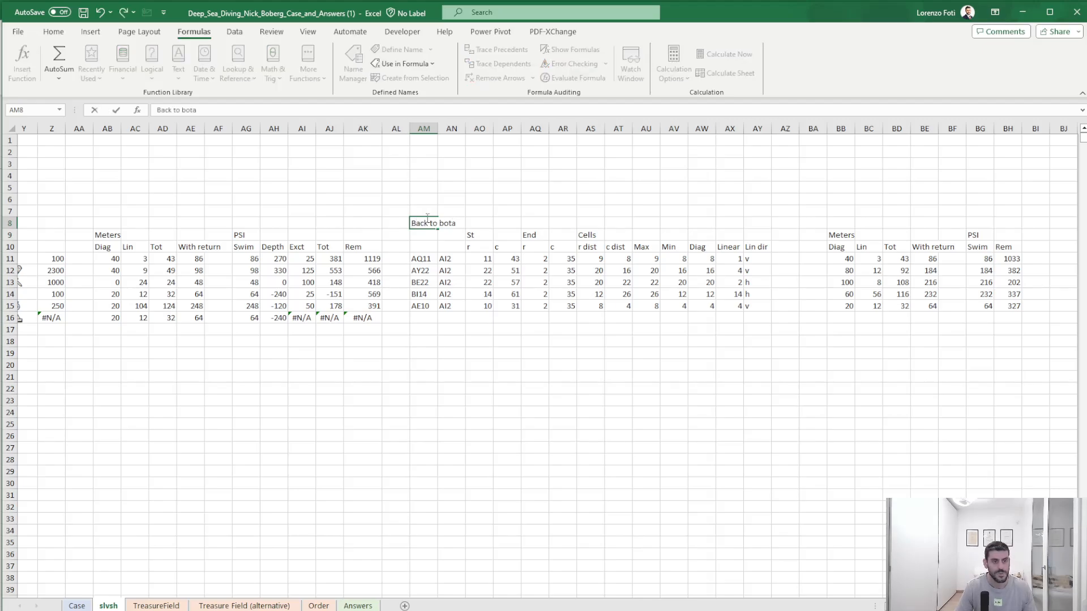
pyautogui.write('at')
pyautogui.press('Return')
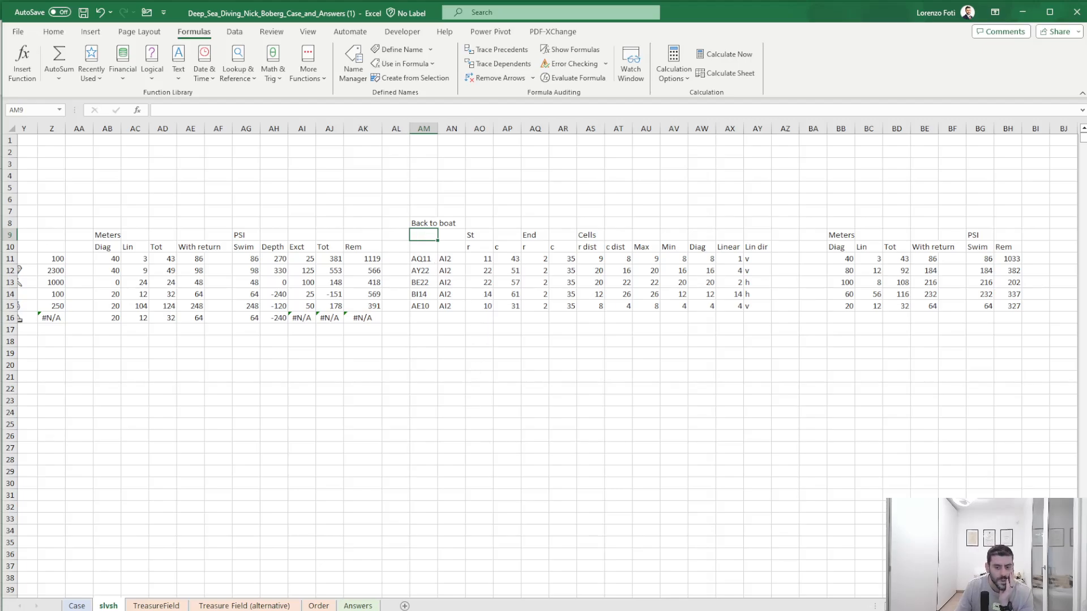
# - Examine the remaining-PSI formulas in AK11, BH11 and AK12 alongside the route and distance tables
pyautogui.hscroll(-8, 543, 363)
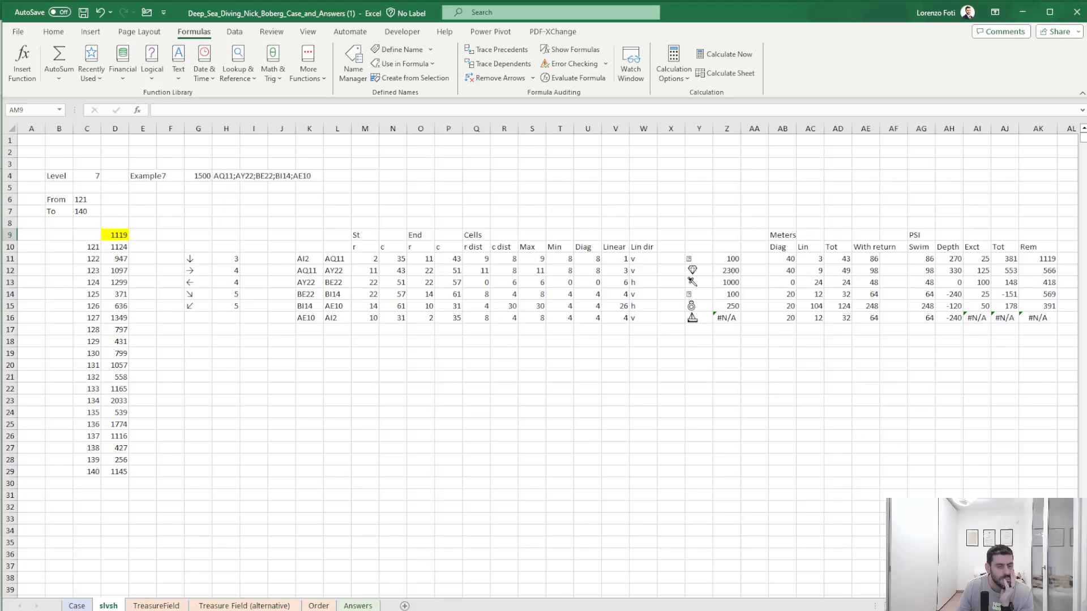
pyautogui.hscroll(5, 544, 362)
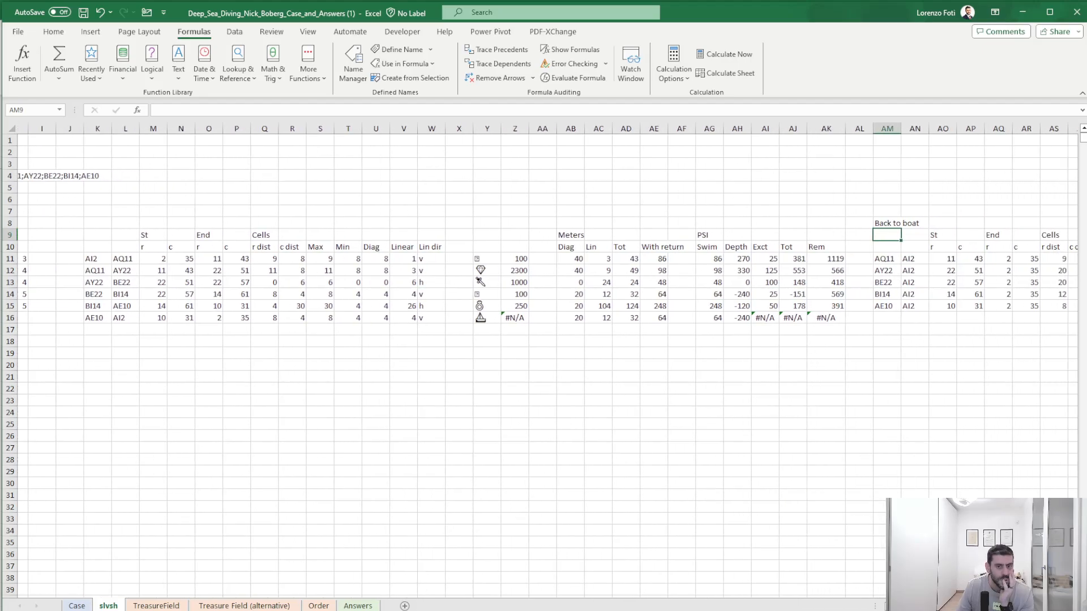
pyautogui.hscroll(3, 566, 283)
pyautogui.click(613, 259)
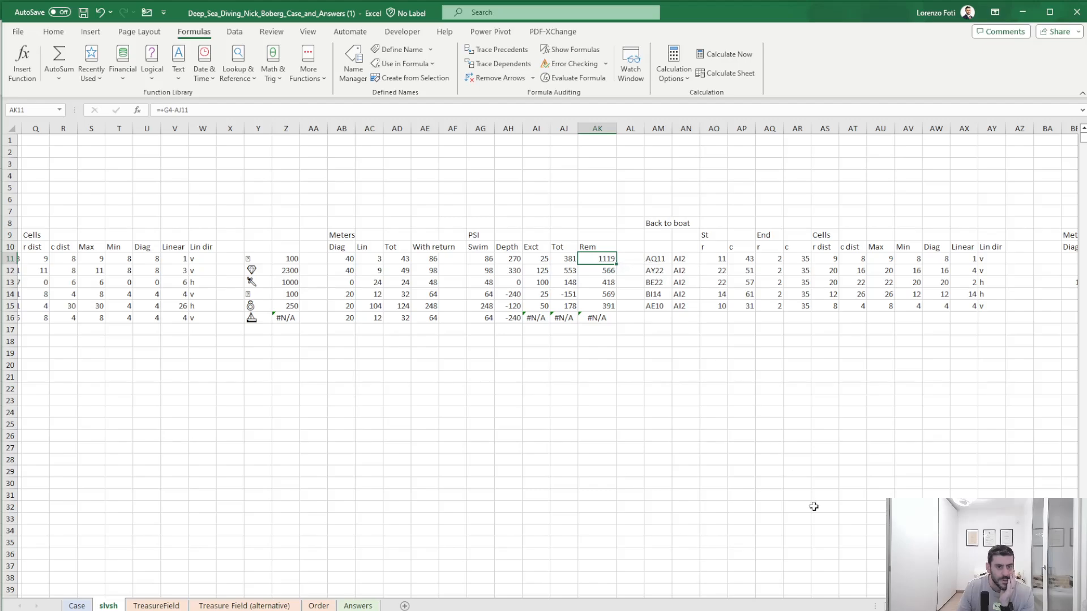
pyautogui.hscroll(3, 543, 362)
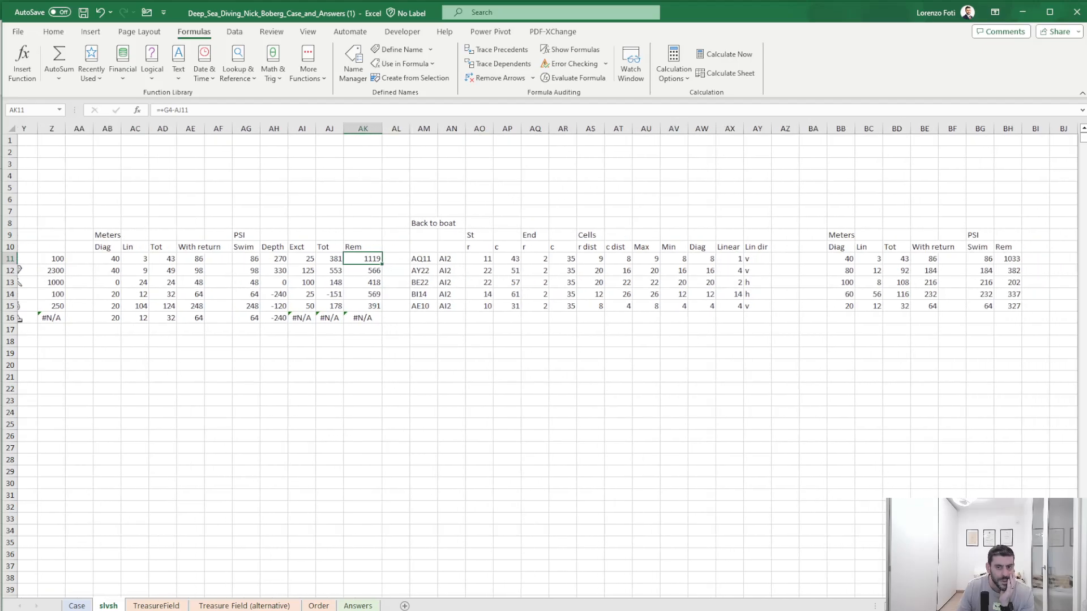
pyautogui.click(1010, 261)
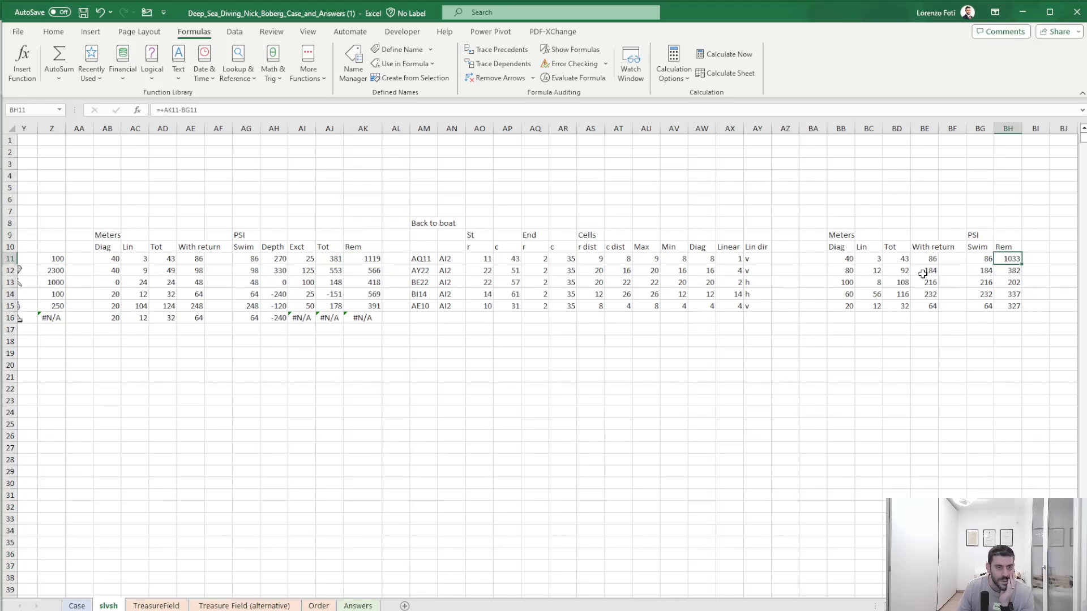
pyautogui.click(374, 266)
pyautogui.click(201, 108)
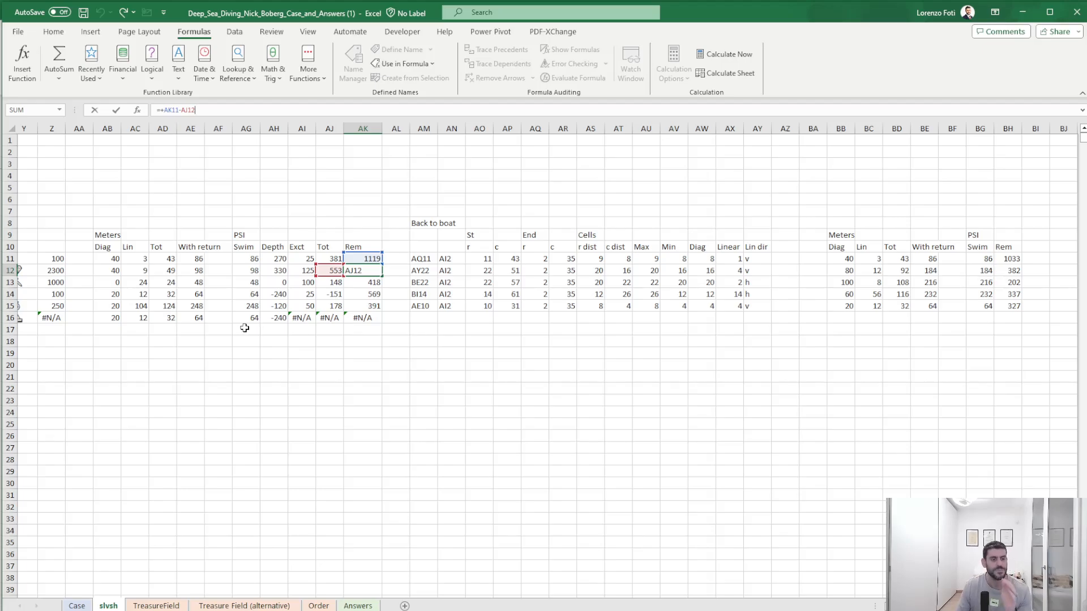
pyautogui.hotkey('ctrl', 'Return')
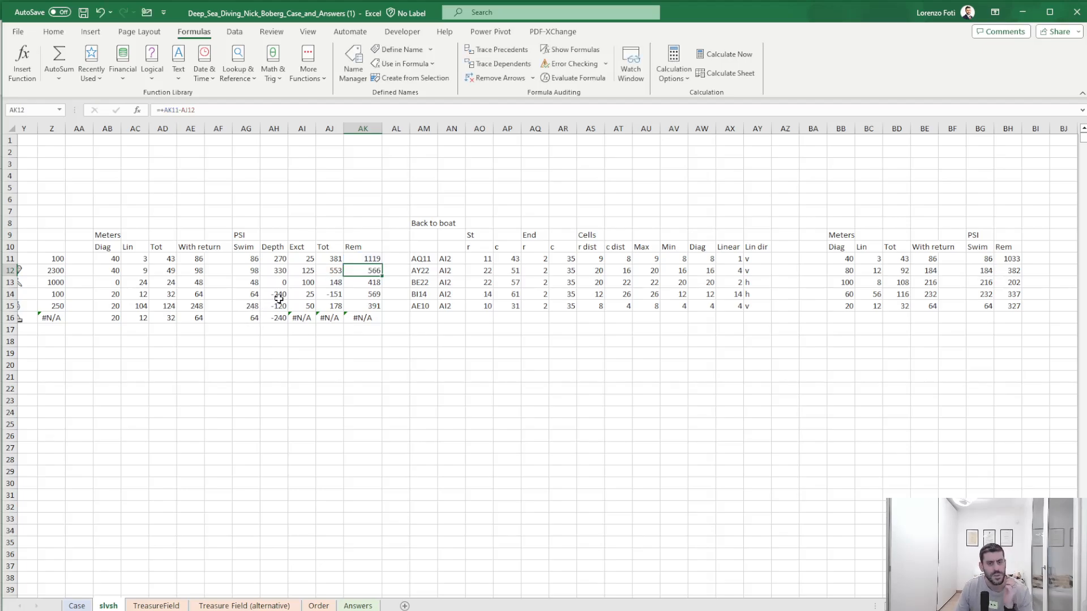
# - Anchor the starting row in the Depth formula in AH11, making it =+(O11-$M$11)*3*10
pyautogui.click(281, 261)
pyautogui.click(240, 106)
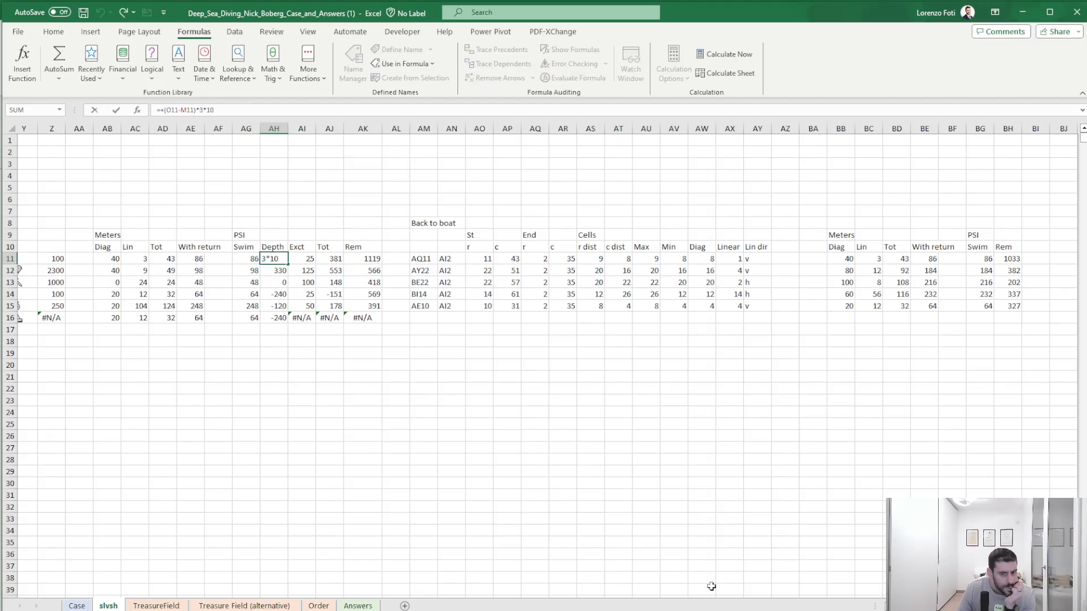
pyautogui.hscroll(-6, 544, 360)
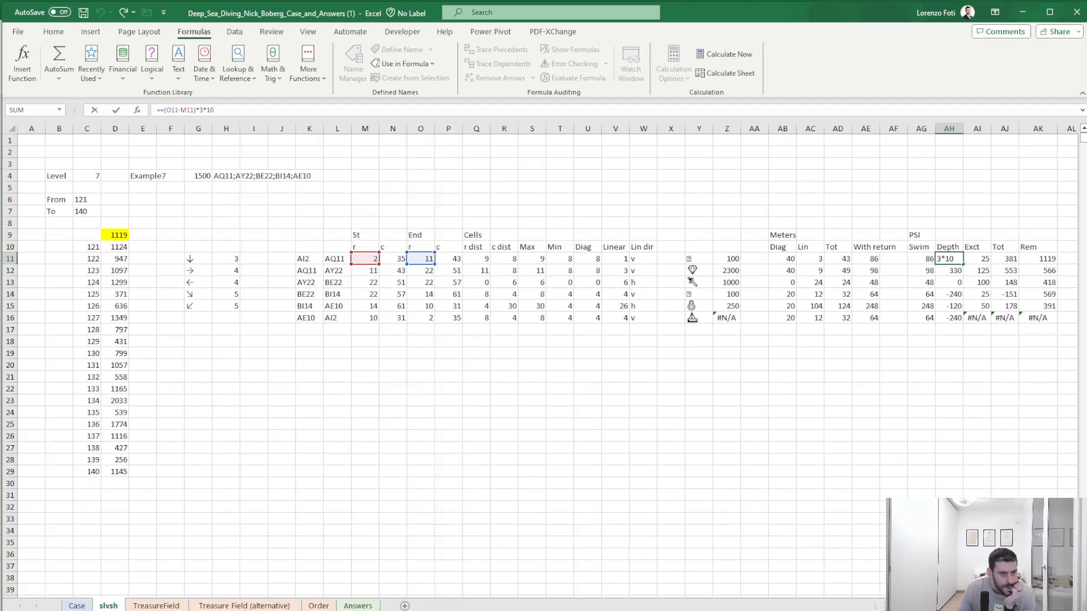
pyautogui.hscroll(2, 543, 360)
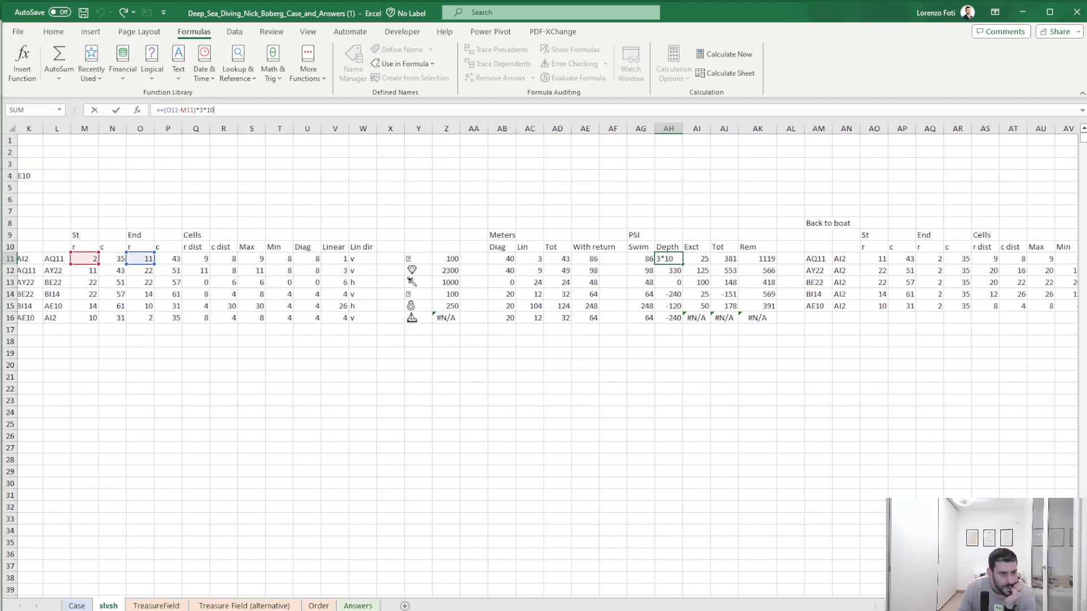
pyautogui.hscroll(-1, 543, 360)
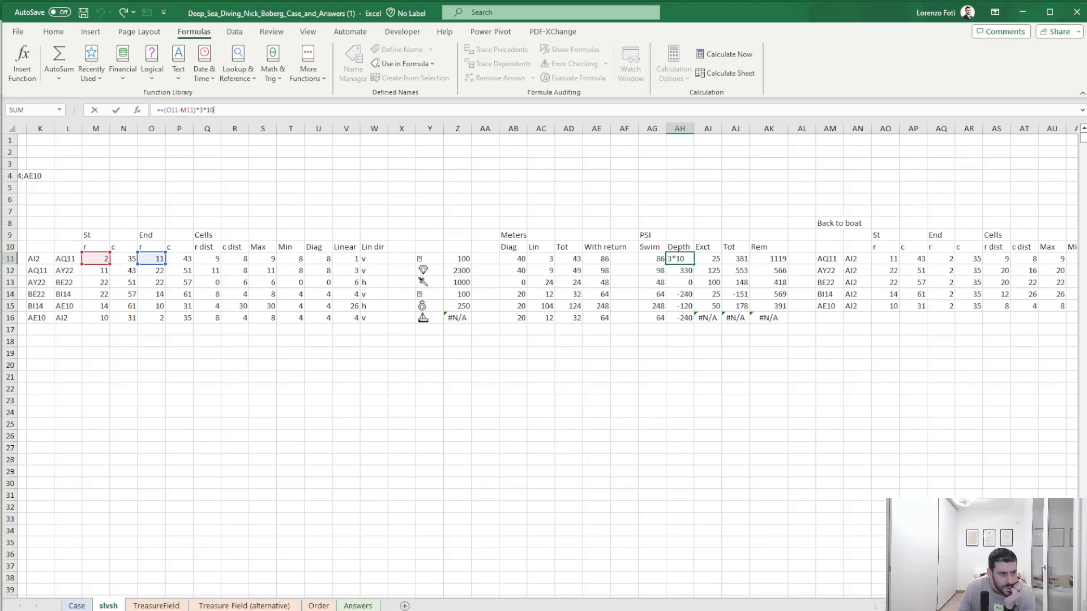
pyautogui.hscroll(-1, 543, 360)
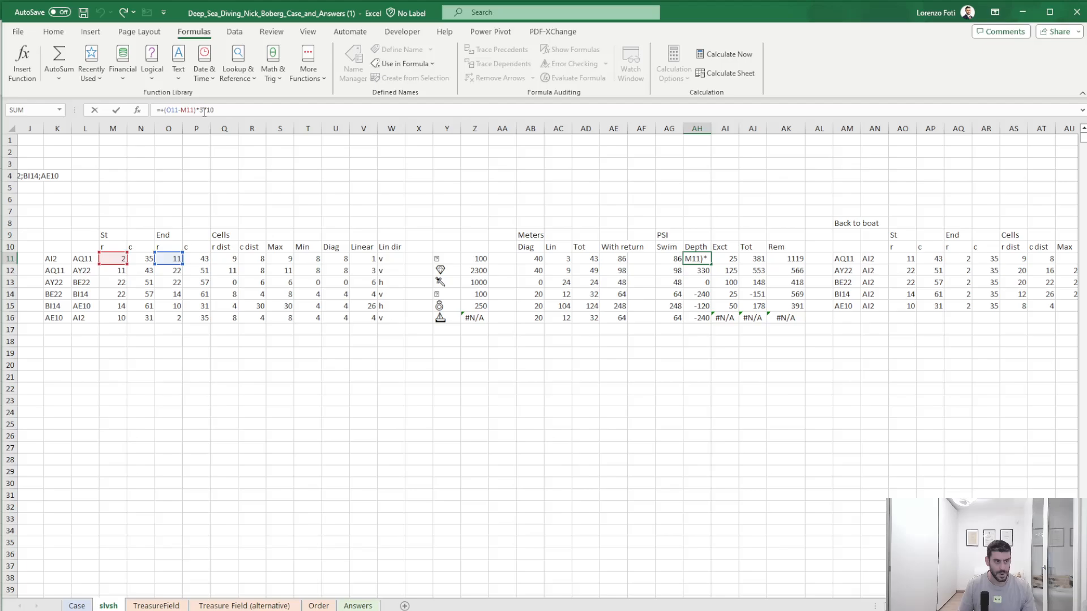
pyautogui.hotkey('ctrl', 'Return')
# - Copy the anchored Depth formula from AH11 down to AH12:AH16 and check the references in AH12
pyautogui.hotkey('ctrl', 'c')
pyautogui.press('Down')
pyautogui.hotkey('shift', 'Down')
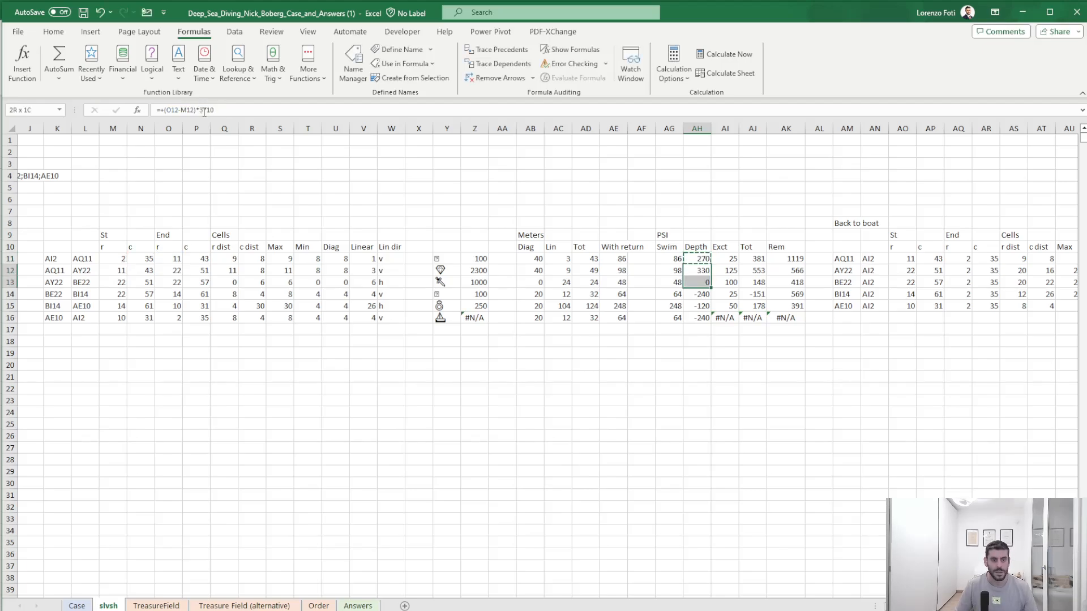
pyautogui.hotkey('shift', 'Down')
pyautogui.hotkey('shift', 'Down')
pyautogui.hotkey('shift', 'Down')
pyautogui.hotkey('ctrl', 'v')
pyautogui.press('Escape')
pyautogui.press('Up')
pyautogui.press('Down')
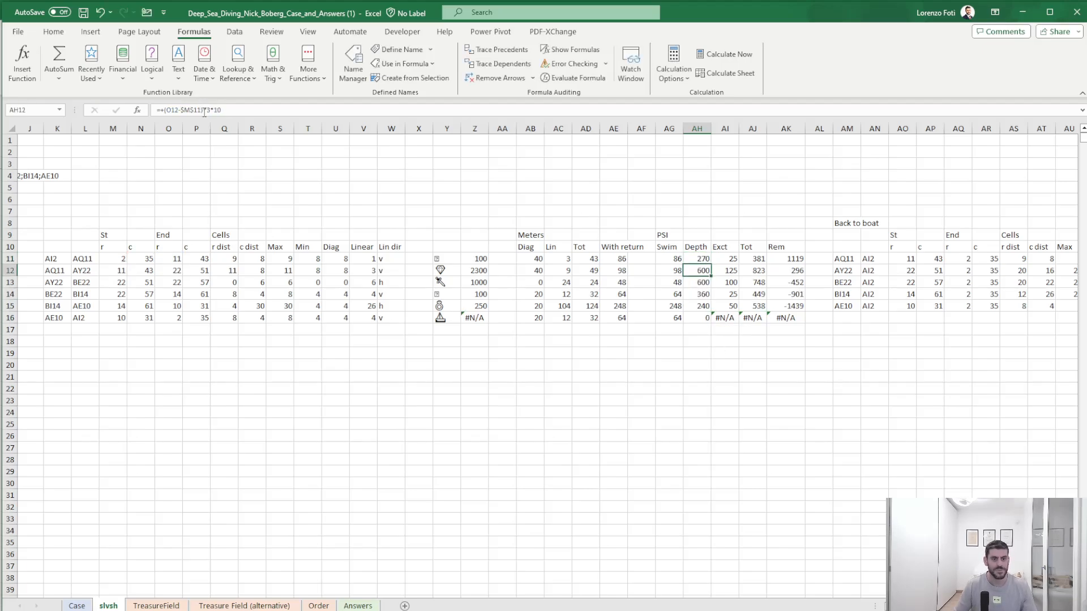
pyautogui.click(204, 110)
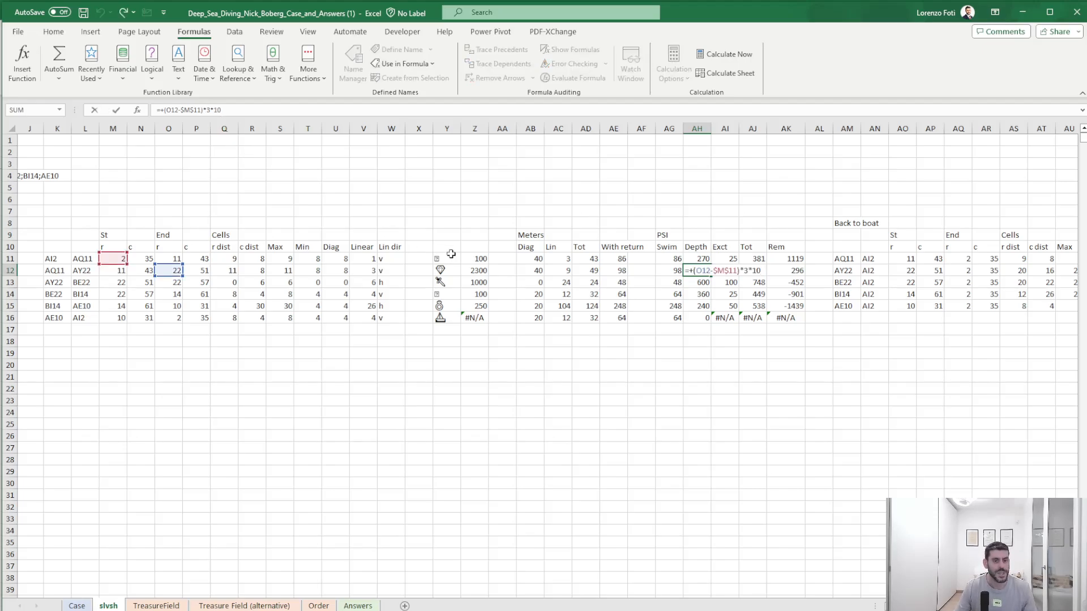
pyautogui.press('Escape')
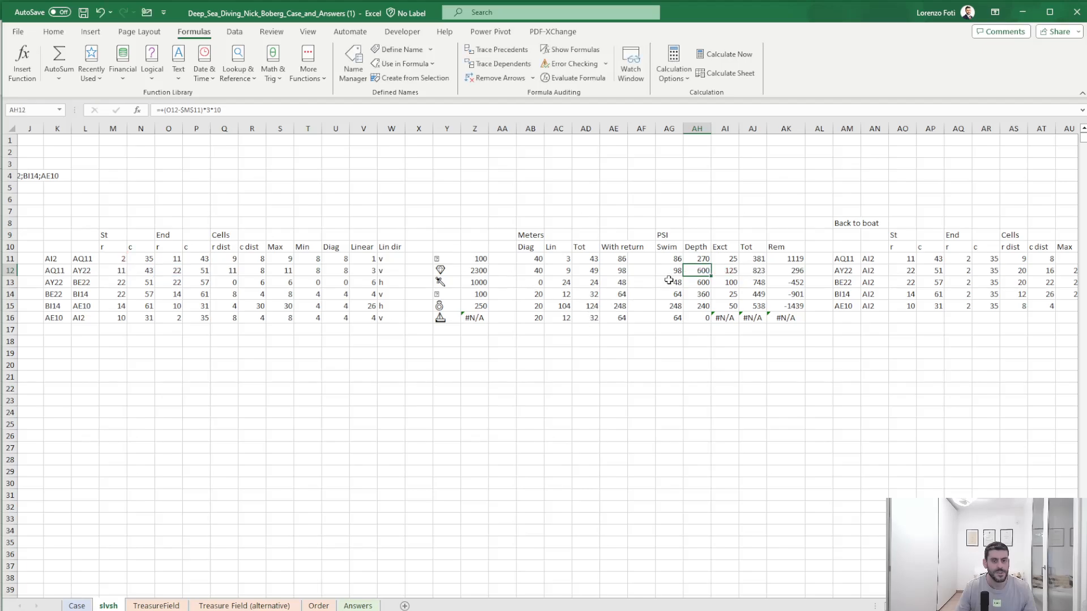
# - Insert a column between Depth and Exct, head it "Delta depth" in AI10, and fit its width to the heading
pyautogui.click(732, 259)
pyautogui.hotkey('ctrl', 'space')
pyautogui.hotkey('ctrl', '+')
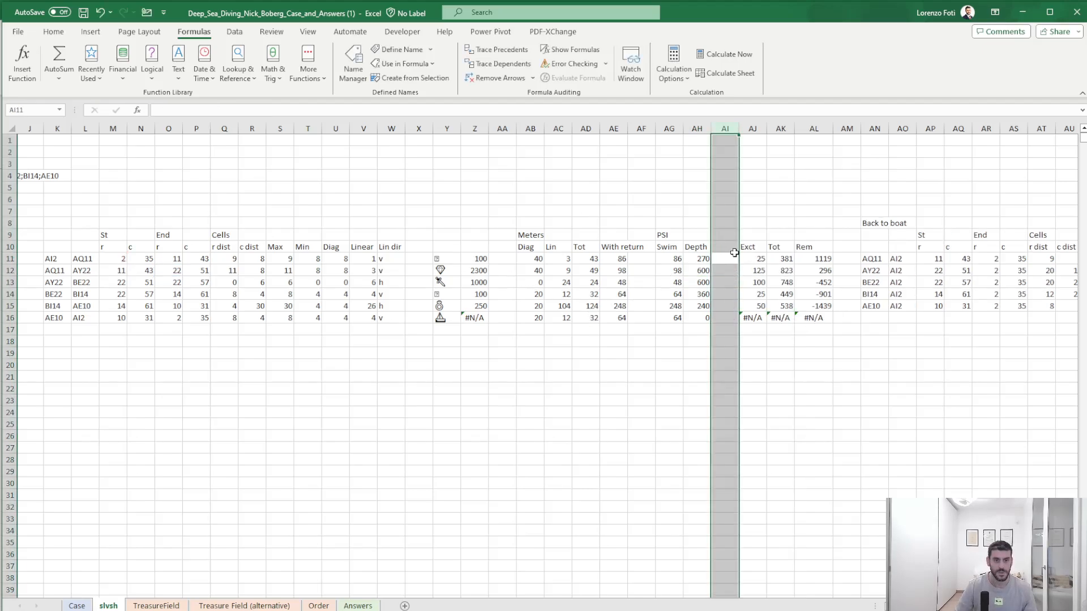
pyautogui.press('Up')
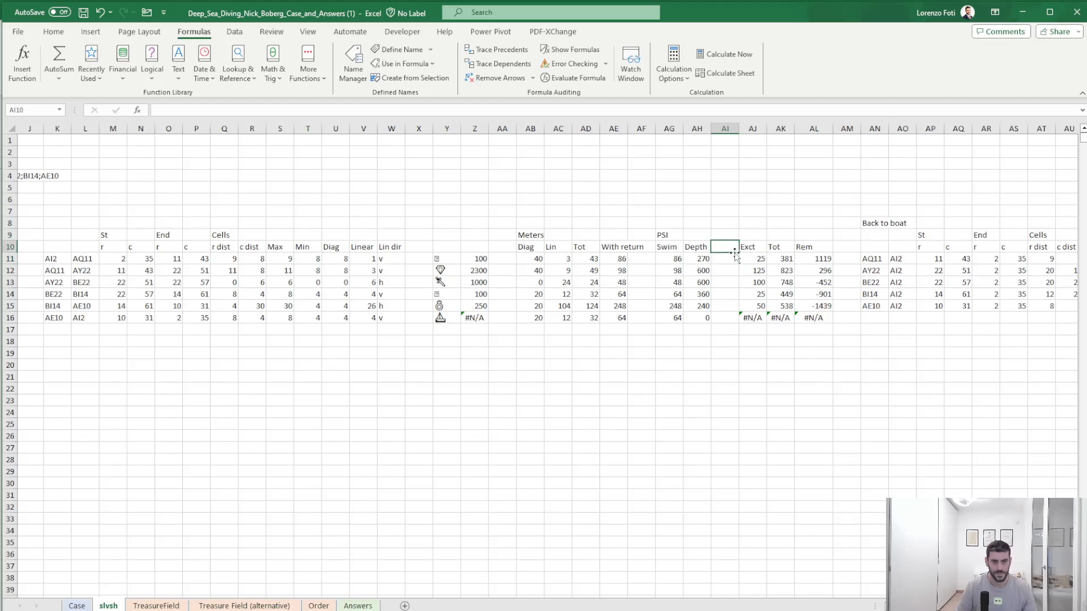
pyautogui.write('E')
pyautogui.press('BackSpace')
pyautogui.write('Delta depth')
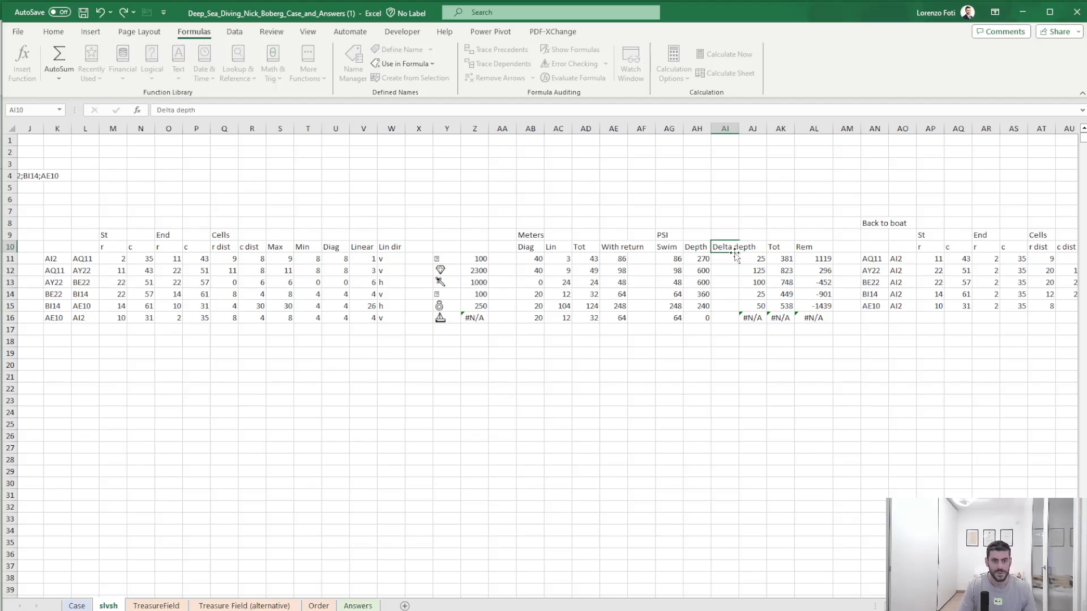
pyautogui.press('Return')
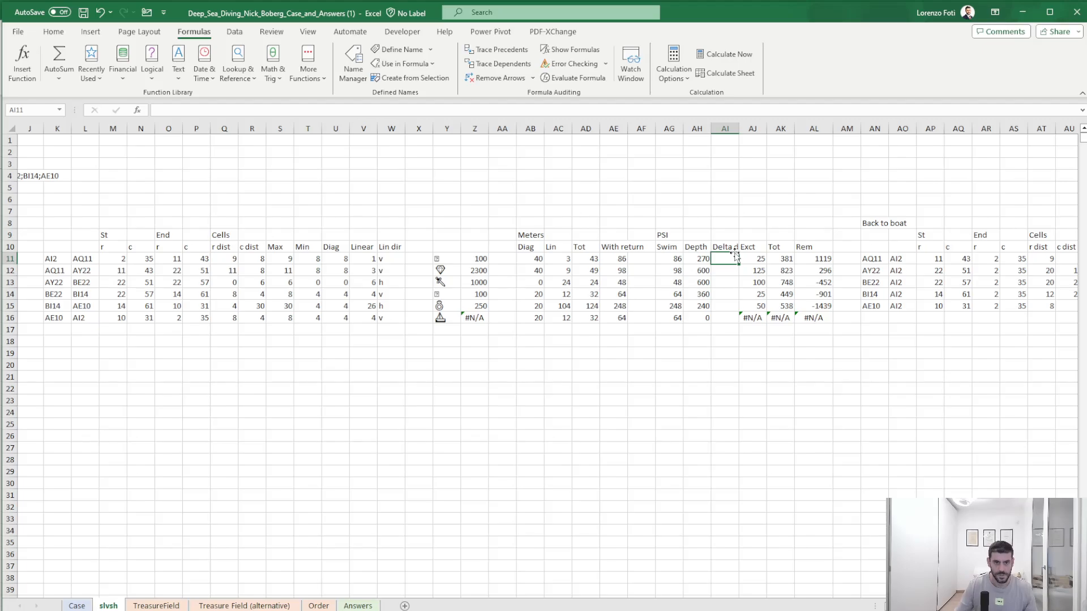
pyautogui.doubleClick(738, 128)
# - Fill the first two Delta depth cells: AI11 equal to AH11, and AI12 as =MAX(0;AH12-AH11)
pyautogui.write('=AH11')
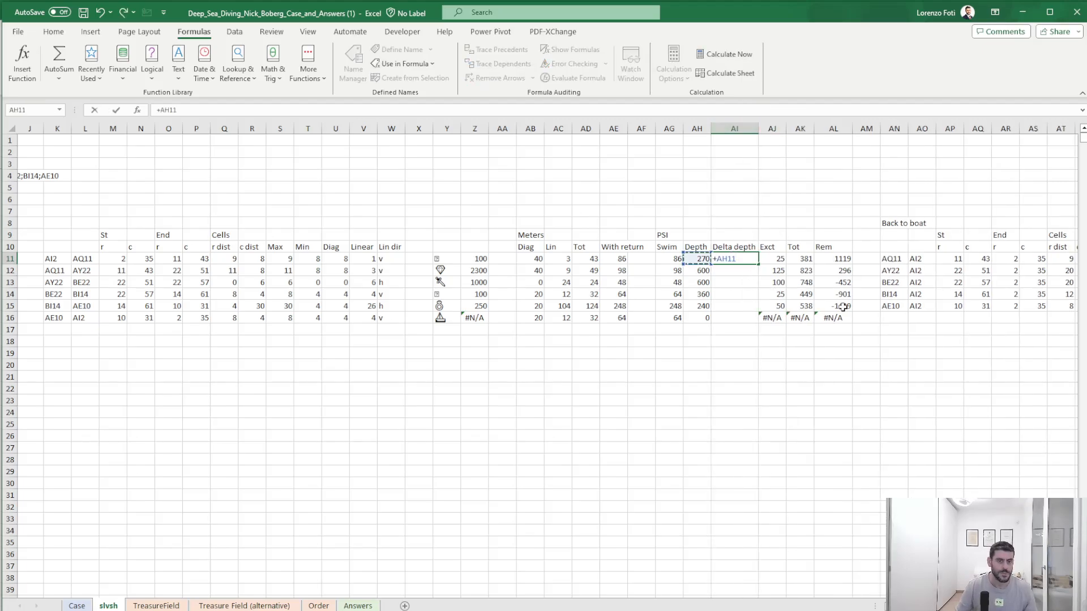
pyautogui.press('Return')
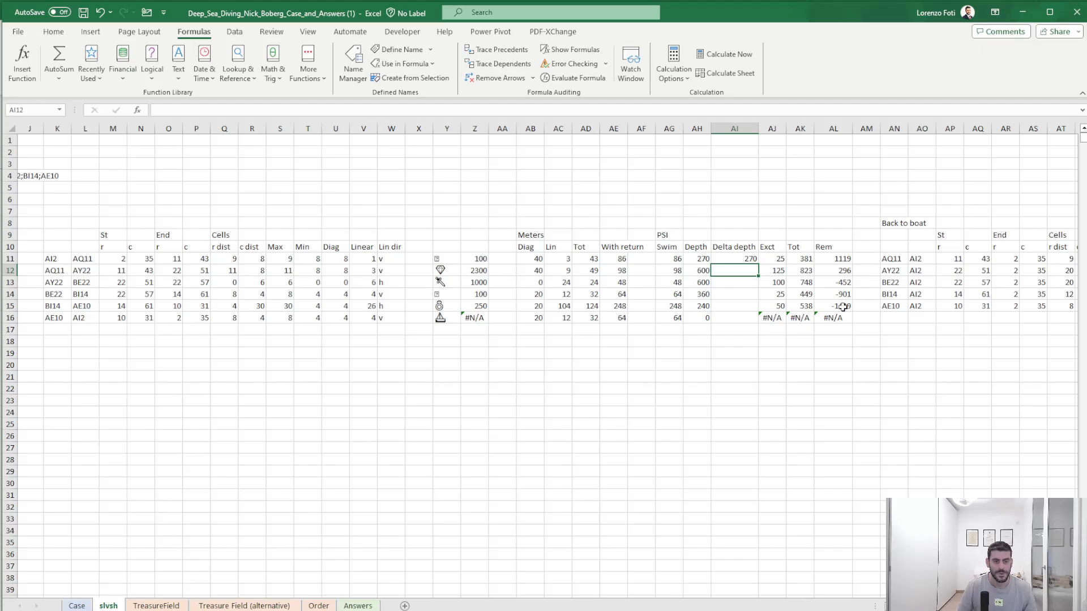
pyautogui.write('+')
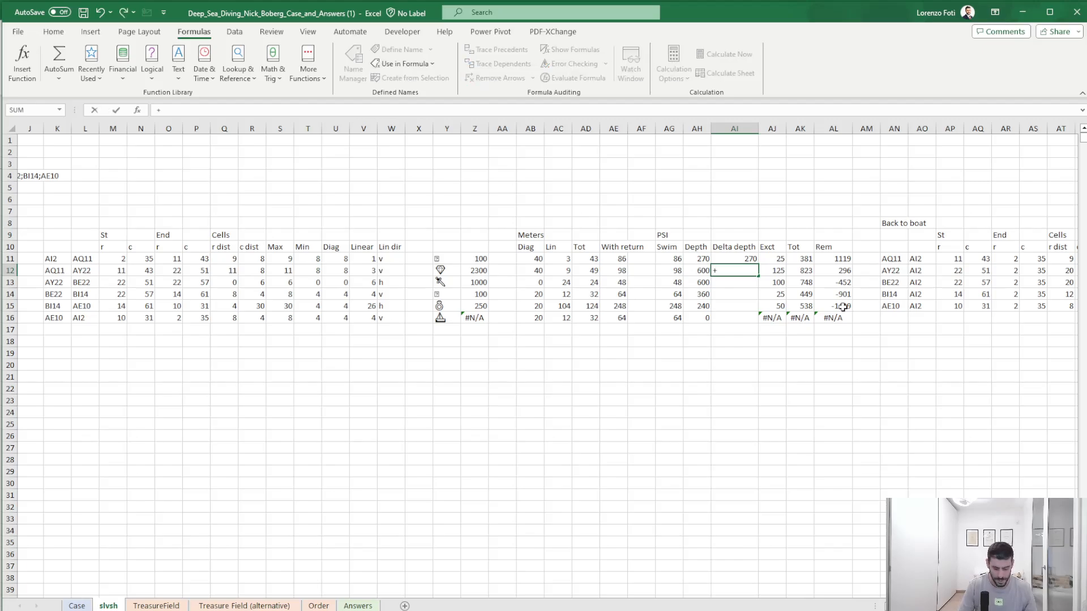
pyautogui.write('max(0;')
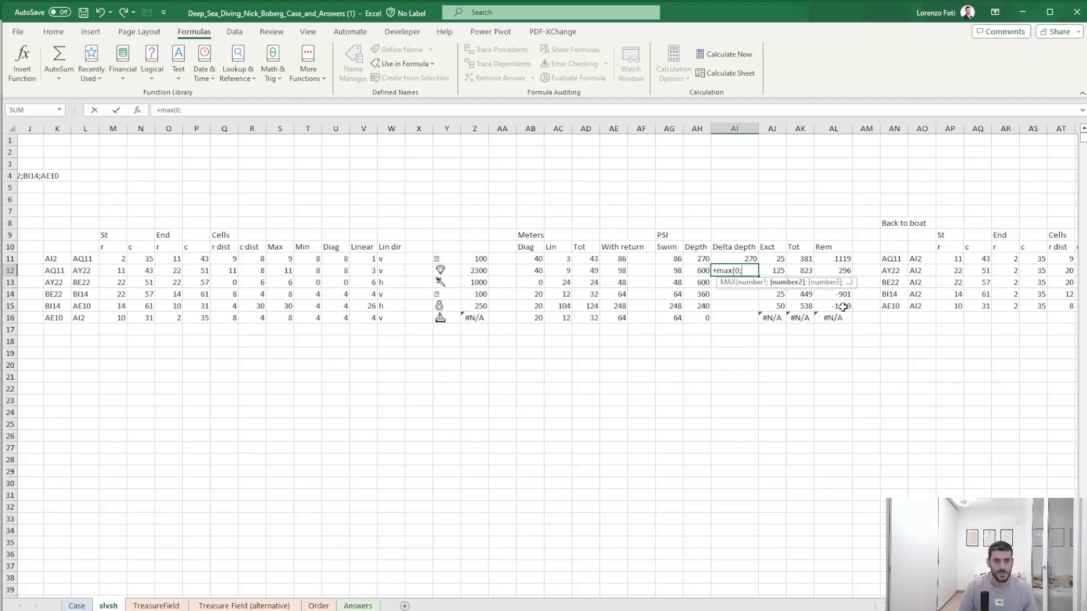
pyautogui.press('Left')
pyautogui.write('-')
pyautogui.press('Left')
pyautogui.press('Up')
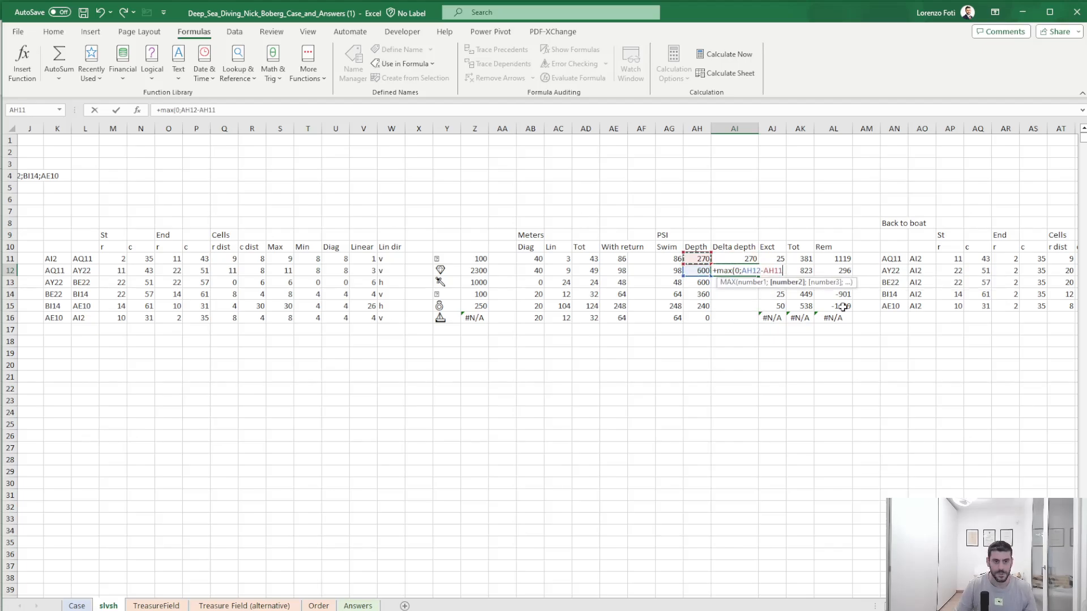
pyautogui.write(')')
pyautogui.press('Return')
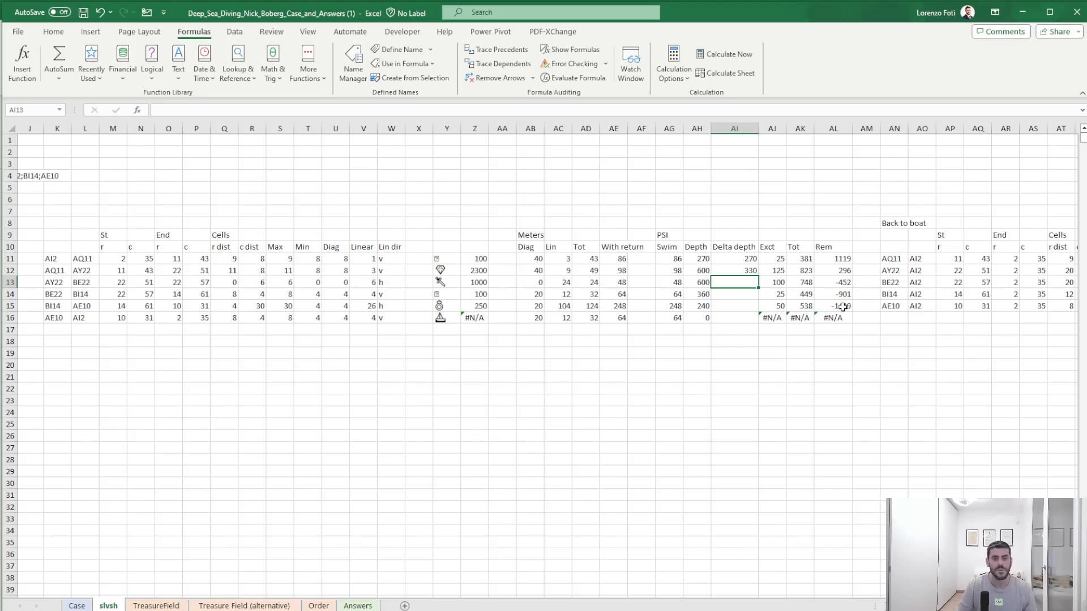
# - Copy the Delta depth formula from AI12 down to AI13:AI16
pyautogui.press('Up')
pyautogui.hotkey('ctrl', 'c')
pyautogui.press('Down')
pyautogui.hotkey('shift', 'Down')
pyautogui.hotkey('shift', 'Down')
pyautogui.hotkey('shift', 'Down')
pyautogui.hotkey('shift', 'Down')
pyautogui.hotkey('shift', 'Up')
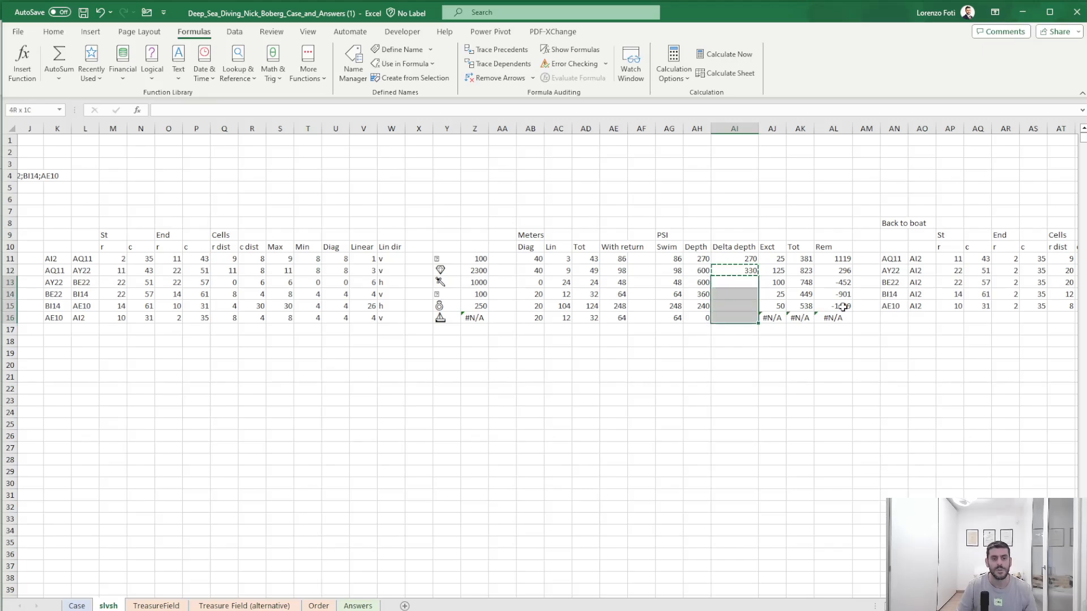
pyautogui.hotkey('ctrl', 'v')
pyautogui.press('Escape')
# - Point the PSI Tot formula in AK11 to Delta depth instead of Depth, making it =+AG11+AI11+AJ11
pyautogui.press('Up')
pyautogui.press('Right')
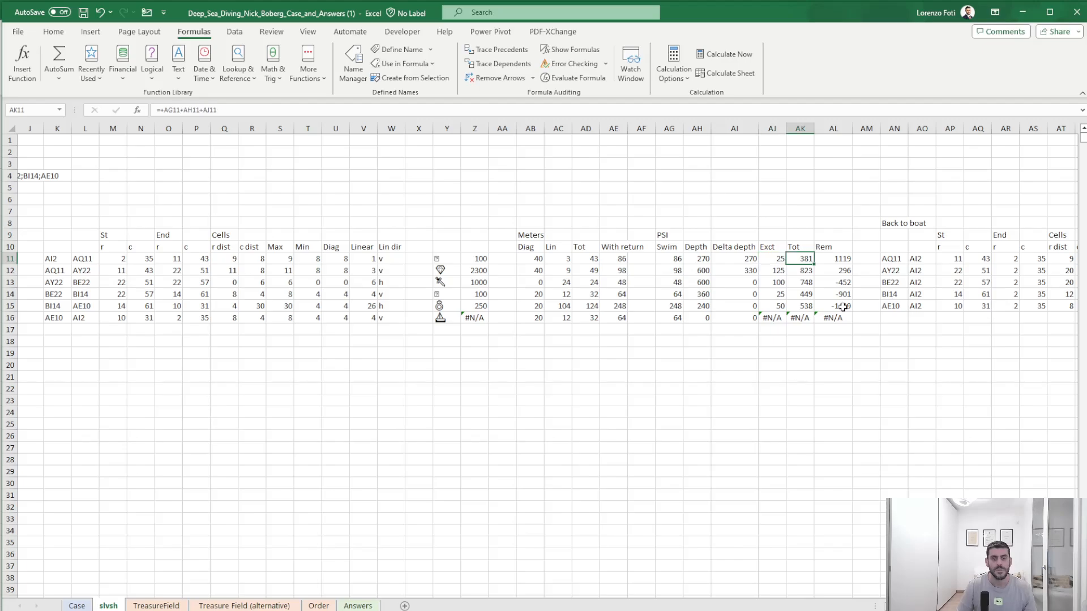
pyautogui.press('F2')
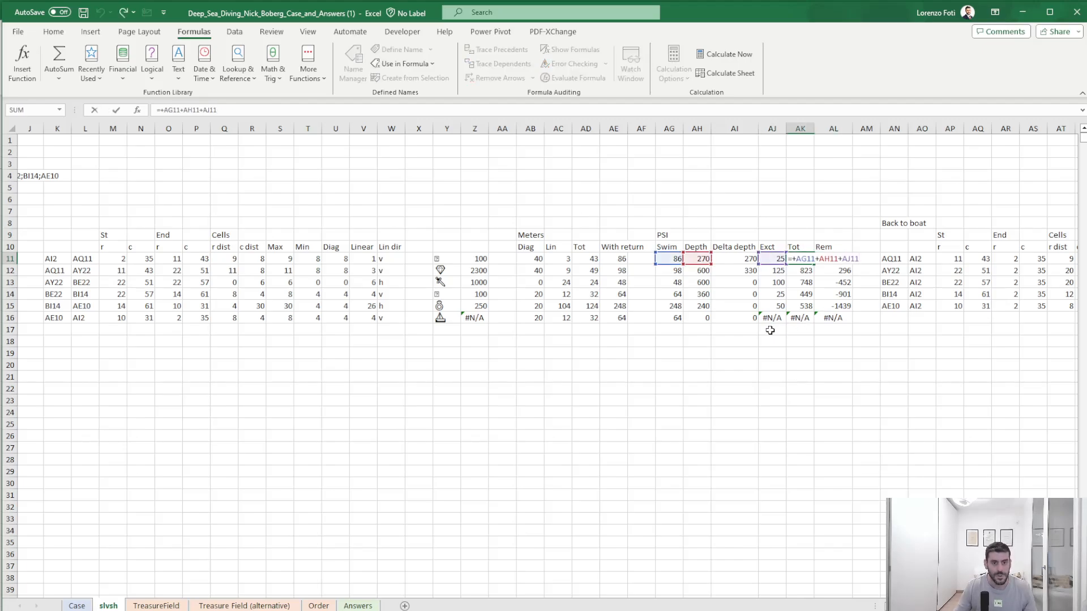
pyautogui.moveTo(709, 264); pyautogui.dragTo(728, 269)
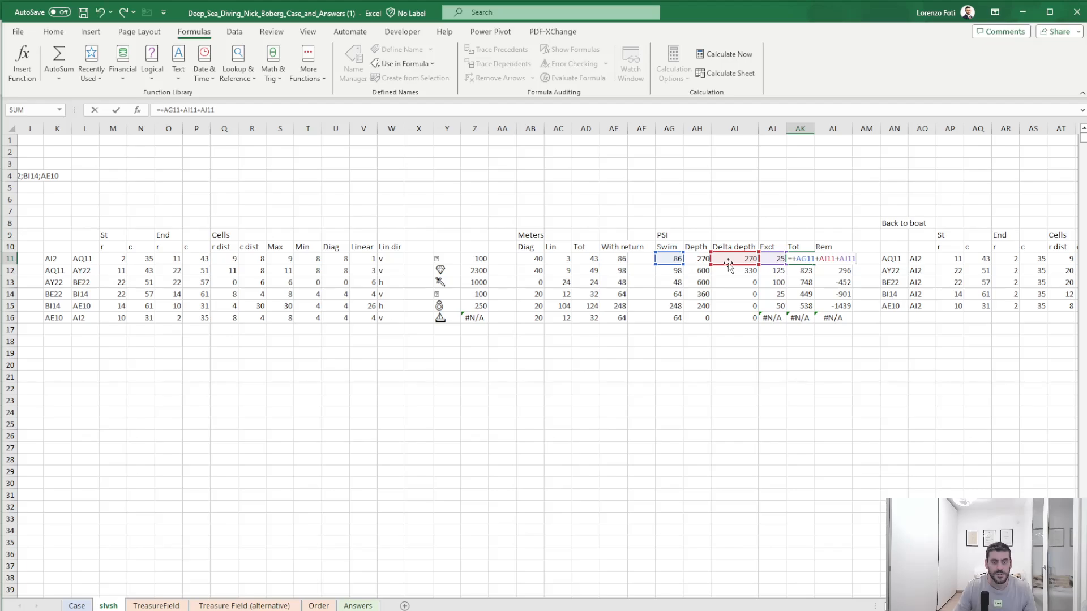
pyautogui.press('Return')
# - Copy the revised Tot formula from AK11 down to AK12:AK16 and check the references in AK12
pyautogui.press('Up')
pyautogui.hotkey('ctrl', 'c')
pyautogui.press('Down')
pyautogui.hotkey('shift', 'Down')
pyautogui.hotkey('shift', 'Down')
pyautogui.hotkey('shift', 'Down')
pyautogui.hotkey('shift', 'Down')
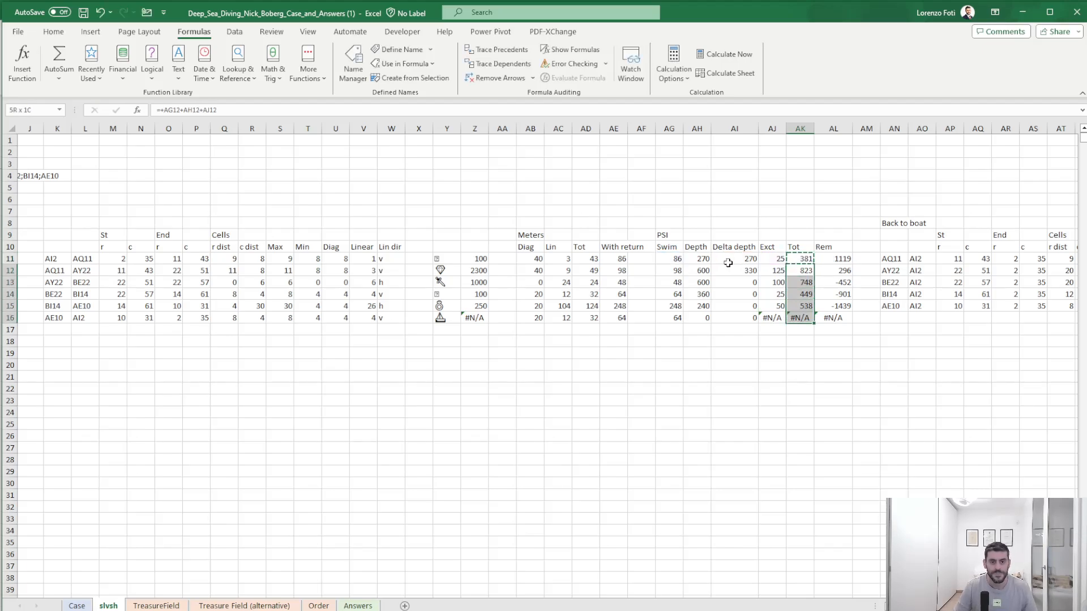
pyautogui.hotkey('ctrl', 'v')
pyautogui.press('Escape')
pyautogui.press('Up')
pyautogui.press('Down')
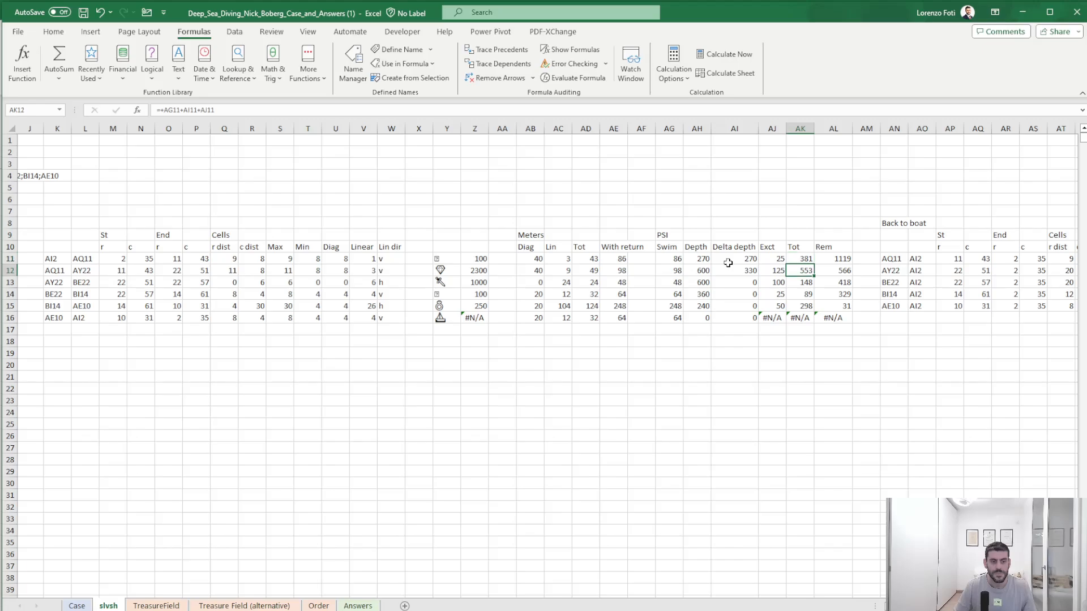
# - Clear the Exct lookup formula in AJ16 for the return leg to the boat
pyautogui.press('Down')
pyautogui.press('Down')
pyautogui.press('Down')
pyautogui.press('Down')
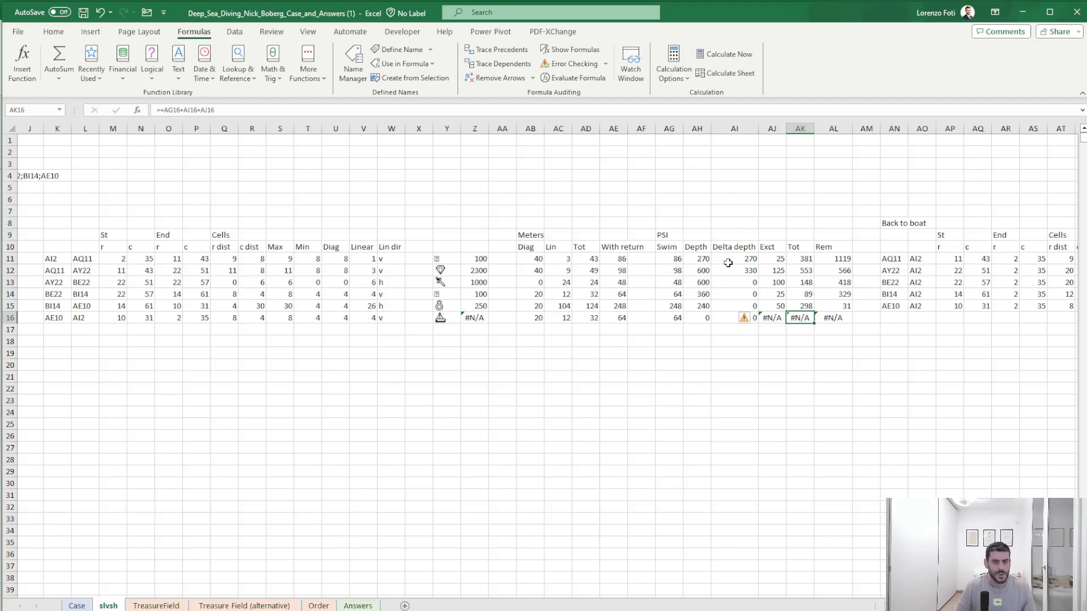
pyautogui.press('Left')
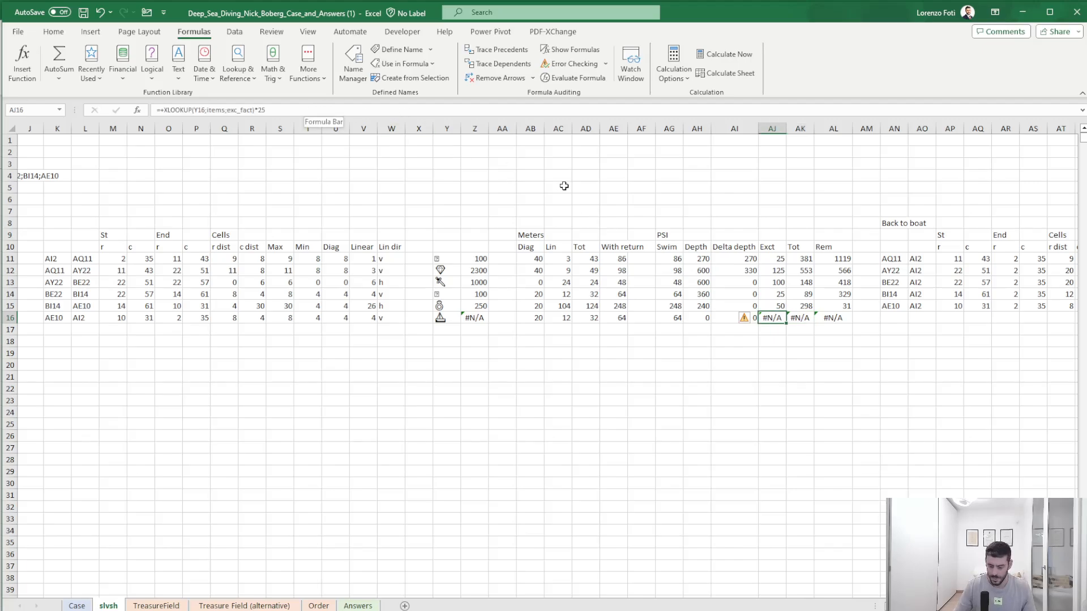
pyautogui.press('Delete')
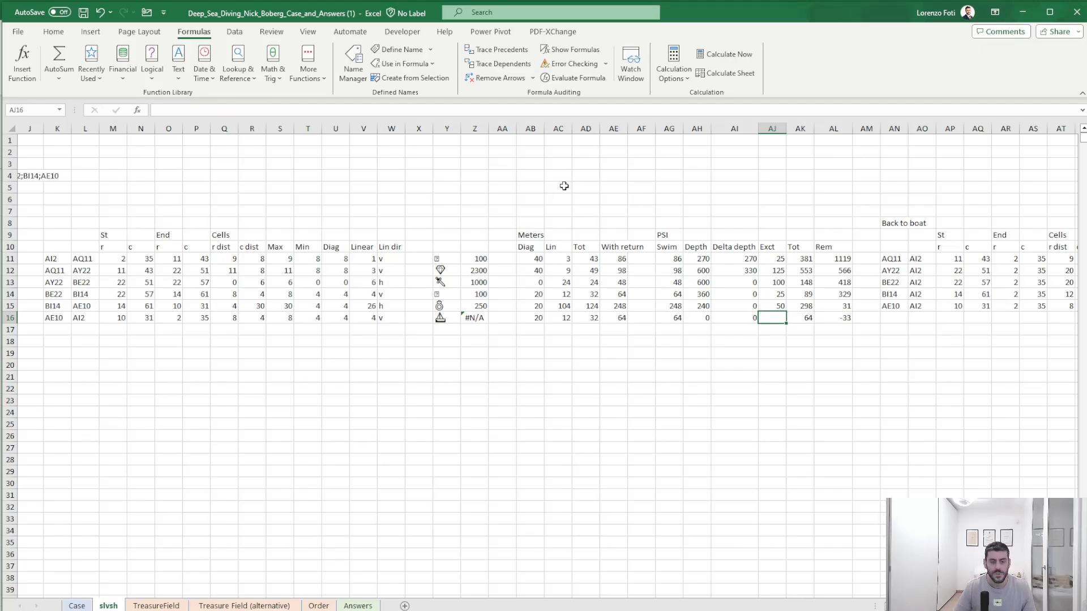
# - Examine the Rem values and formulas of the Back to boat table in BI11:BI15
pyautogui.press('Right')
pyautogui.press('Right')
pyautogui.press('Right')
pyautogui.press('Right')
pyautogui.press('Right')
pyautogui.press('Right')
pyautogui.press('Right')
pyautogui.press('Right')
pyautogui.press('Right')
pyautogui.press('Right')
pyautogui.press('Right')
pyautogui.press('Right')
pyautogui.press('Right')
pyautogui.press('Right')
pyautogui.press('Right')
pyautogui.press('Right')
pyautogui.press('Right')
pyautogui.press('Right')
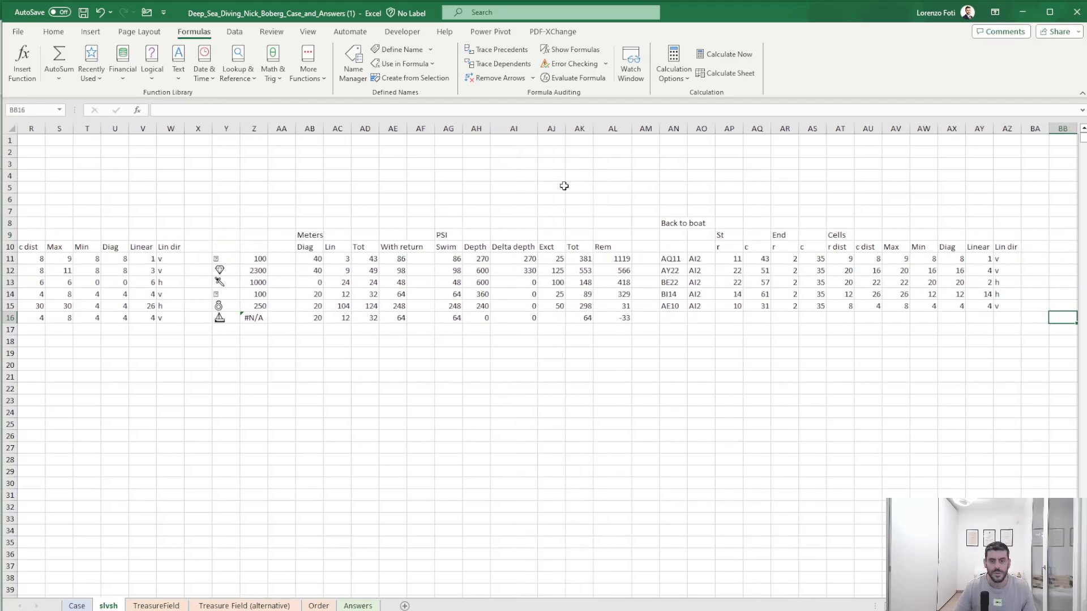
pyautogui.press('Right')
pyautogui.press('Right')
pyautogui.press('Right')
pyautogui.press('Right')
pyautogui.press('Right')
pyautogui.press('Right')
pyautogui.press('Right')
pyautogui.press('Right')
pyautogui.press('Right')
pyautogui.press('Right')
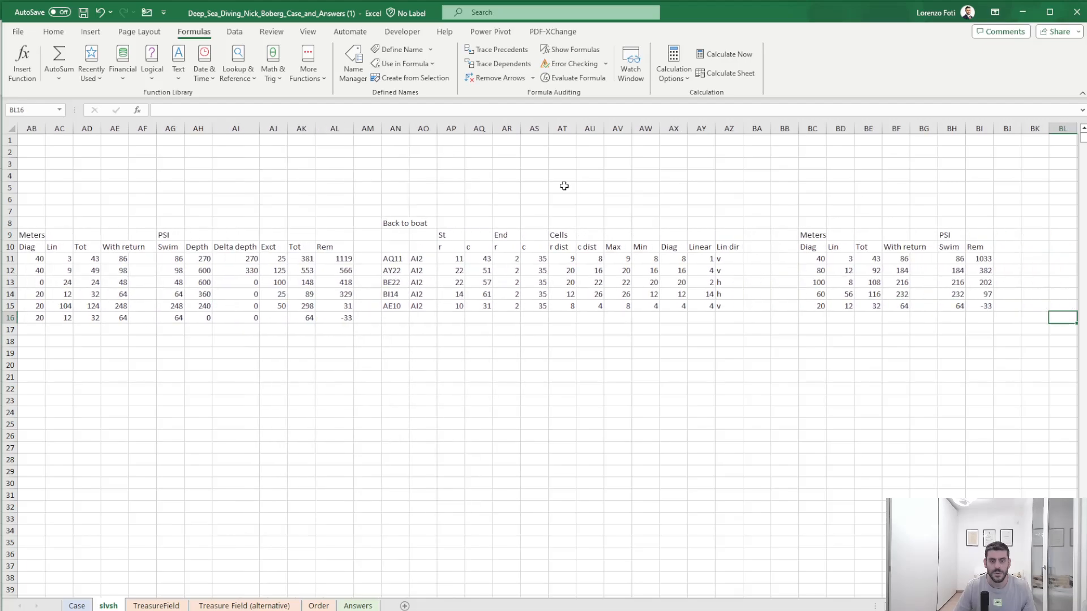
pyautogui.press('Left')
pyautogui.press('Left')
pyautogui.press('Left')
pyautogui.press('Up')
pyautogui.press('Up')
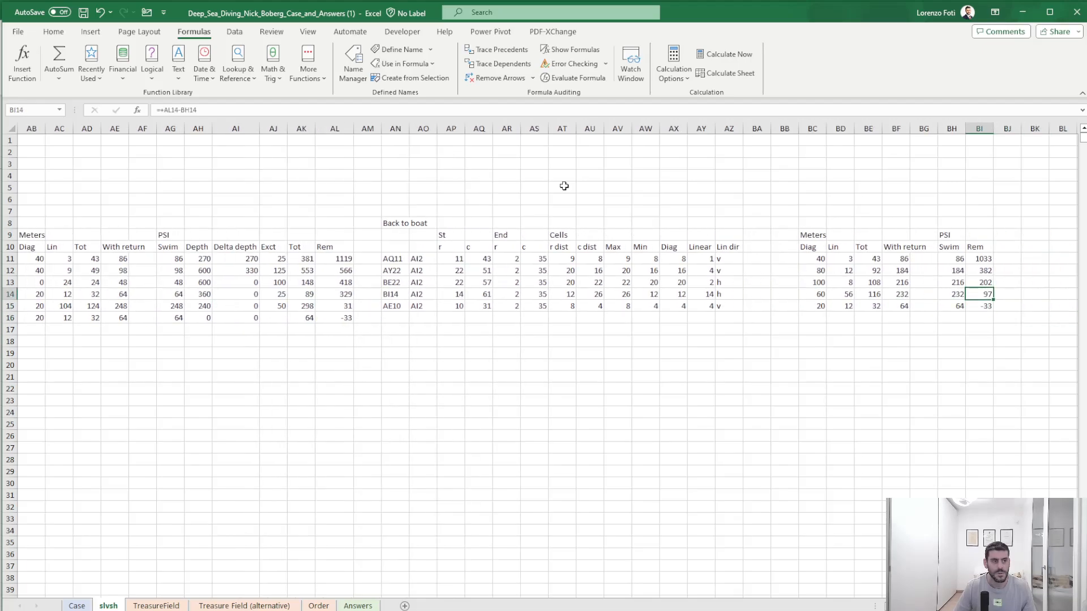
pyautogui.press('Up')
pyautogui.press('F2')
pyautogui.press('Escape')
pyautogui.press('Up')
pyautogui.press('Up')
pyautogui.press('Up')
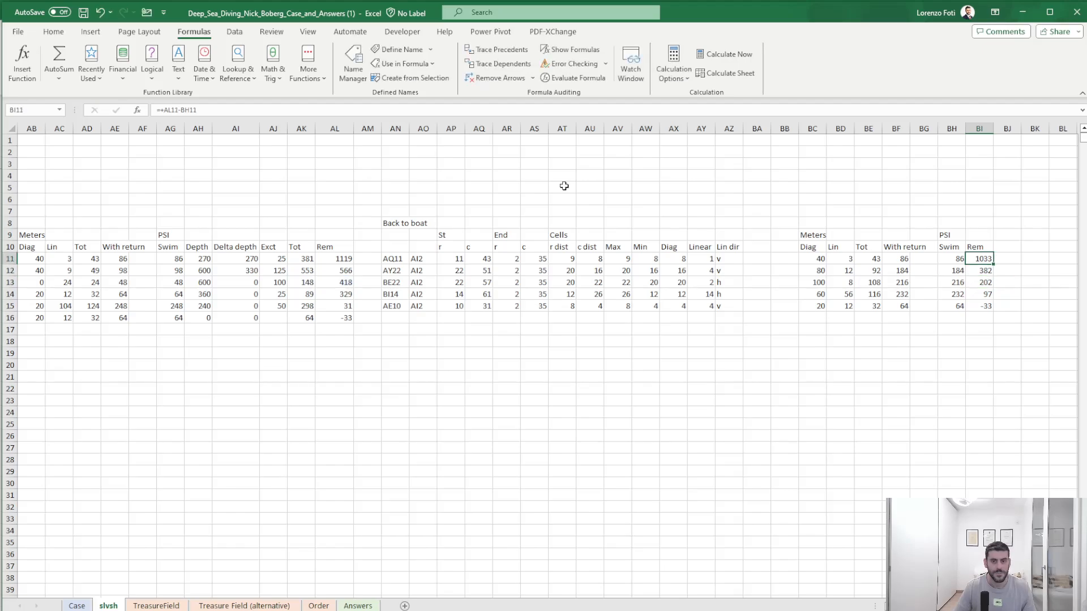
# - Head column BJ "Feasibile" in BJ10 and enter =IF(BI11>=200;1;0) in BJ11
pyautogui.press('Right')
pyautogui.write('Feasib')
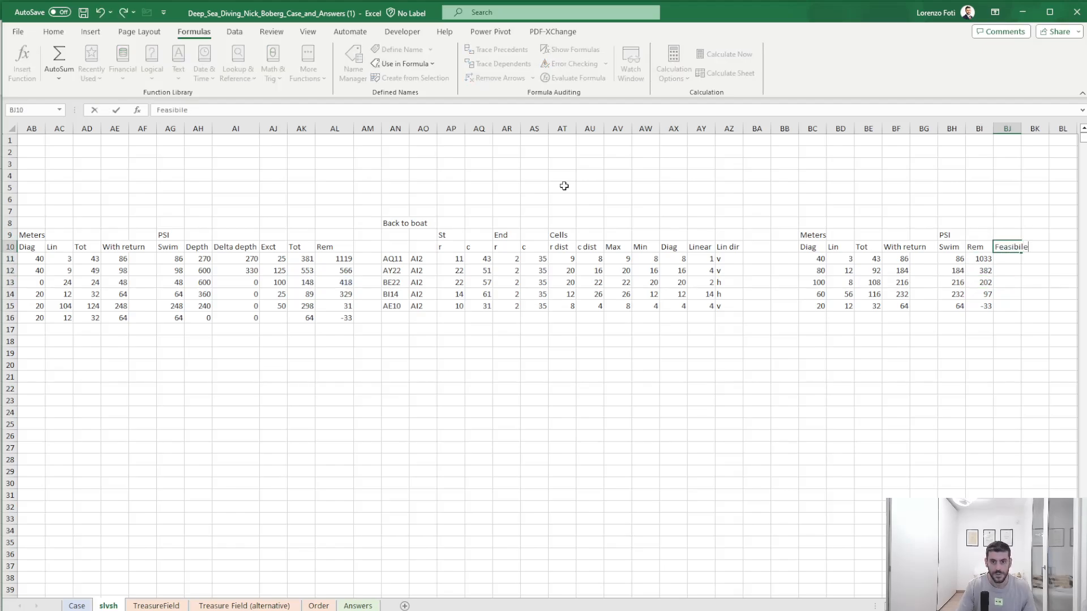
pyautogui.press('Return')
pyautogui.write('+if(')
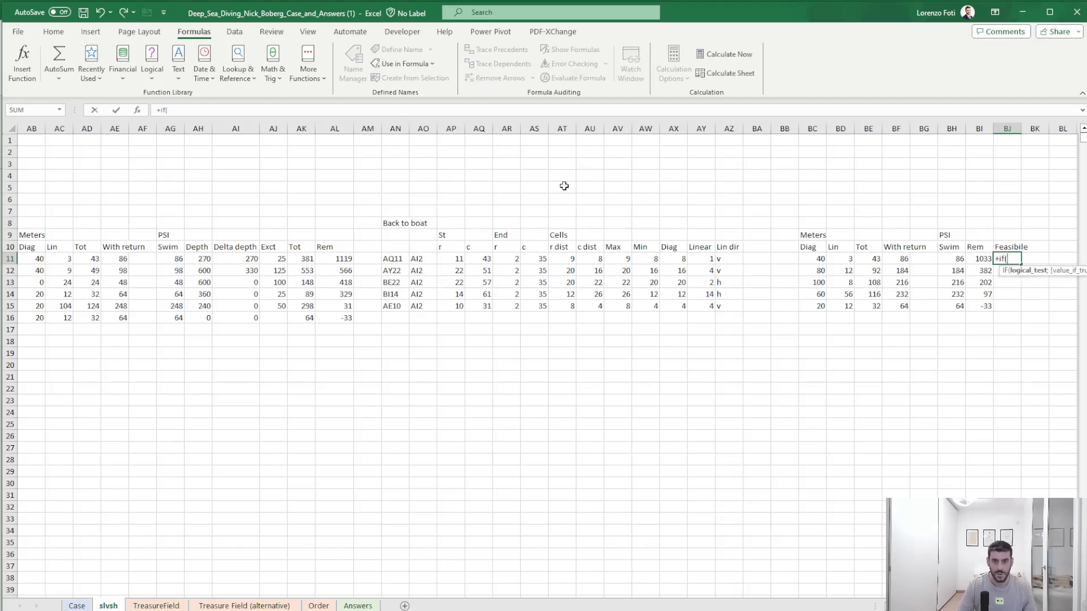
pyautogui.press('Left')
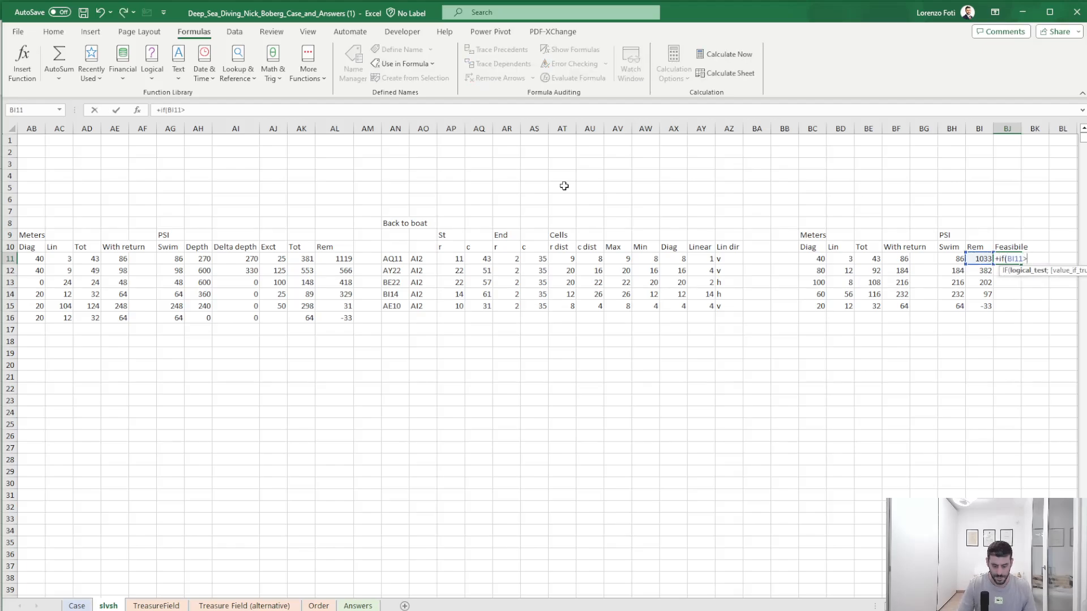
pyautogui.write('>=200;1;0)')
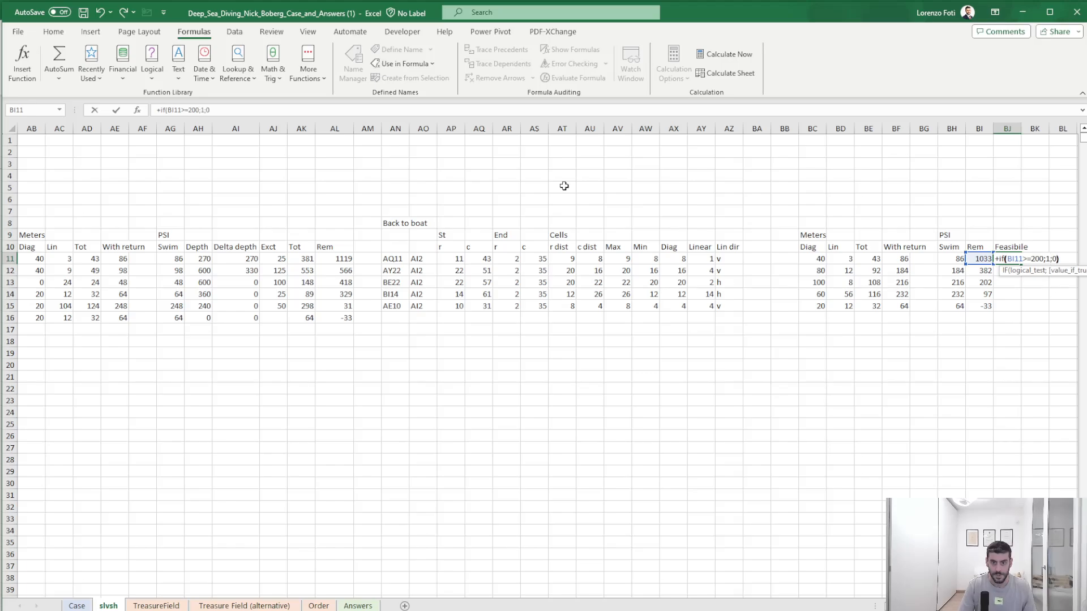
pyautogui.press('Return')
# - Copy the feasibility formula from BJ11 down to BJ12:BJ15
pyautogui.hotkey('shift', 'Down')
pyautogui.hotkey('shift', 'Down')
pyautogui.hotkey('shift', 'Down')
pyautogui.hotkey('ctrl', 'v')
pyautogui.press('Escape')
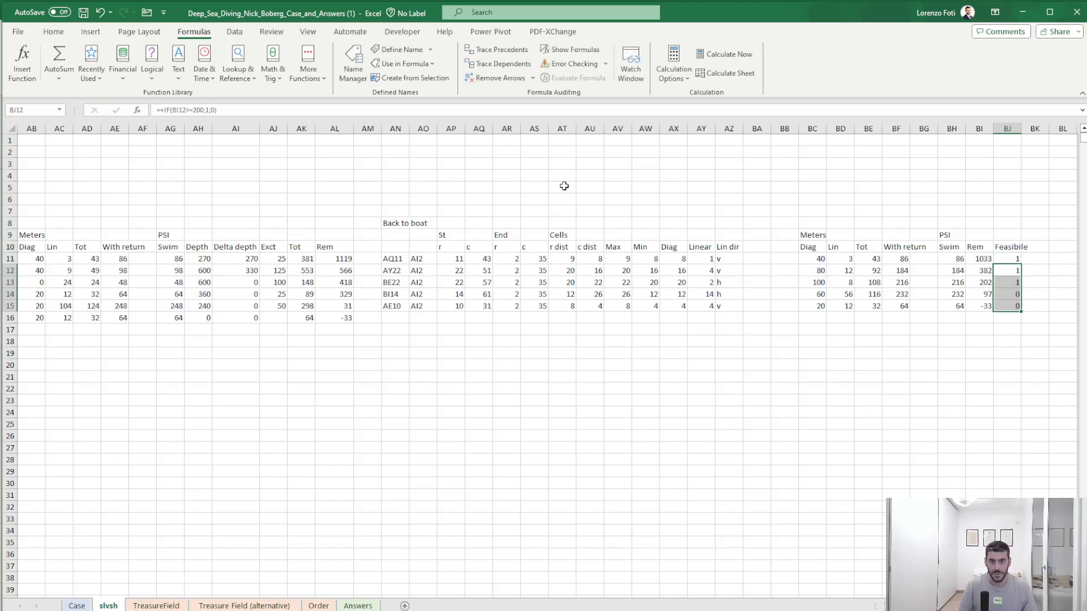
# - Enter =MATCH(0;BJ11:BJ15;0) in BJ8 to locate the first infeasible stop
pyautogui.press('Up')
pyautogui.press('Up')
pyautogui.press('Up')
pyautogui.press('Up')
pyautogui.write('+ma')
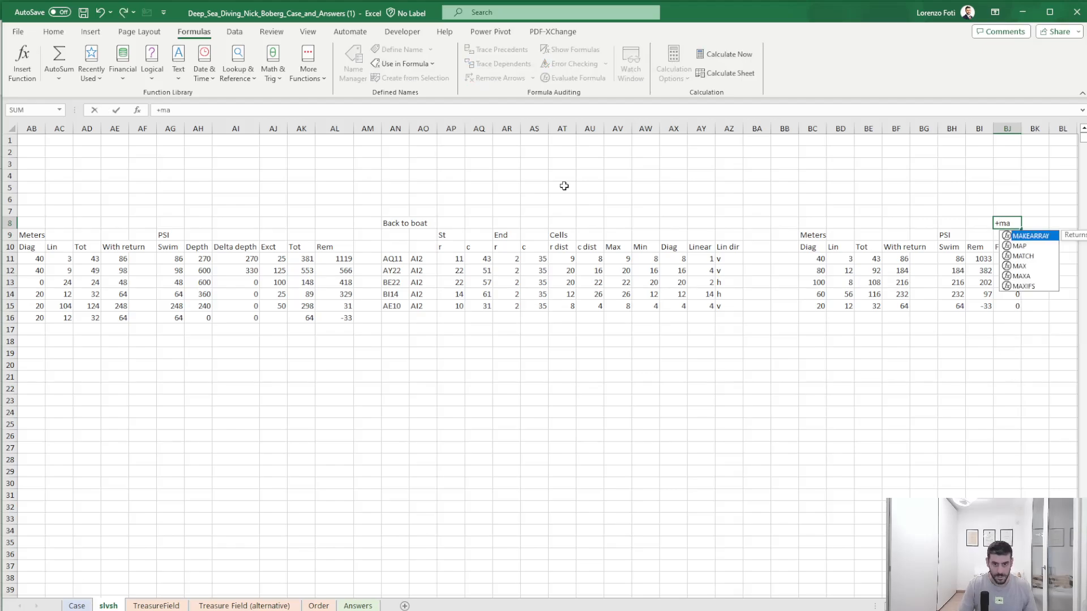
pyautogui.write('tch(0')
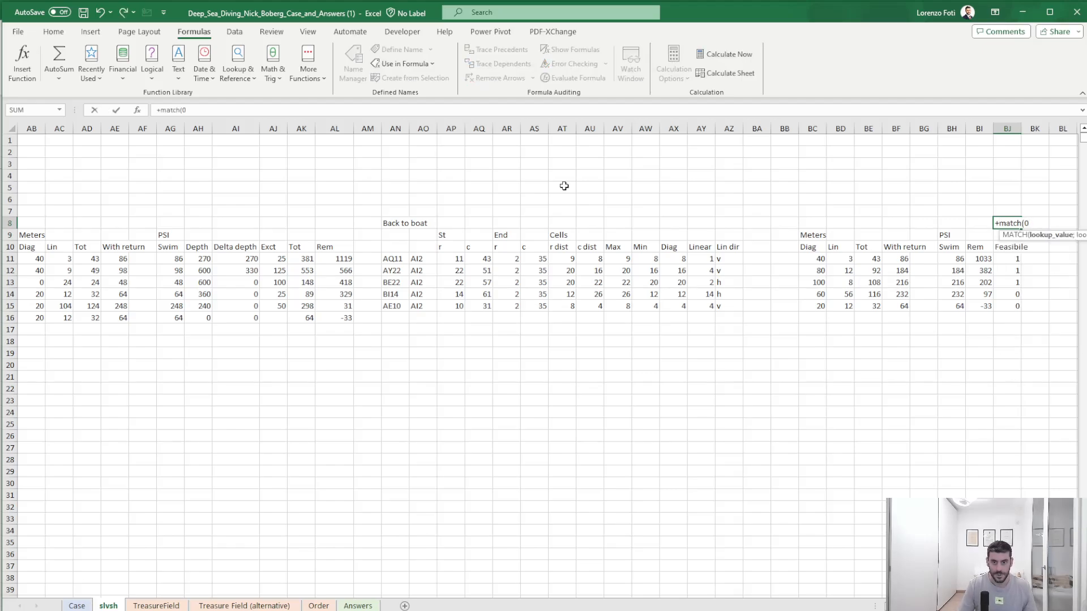
pyautogui.write(';')
pyautogui.press('Down')
pyautogui.press('Down')
pyautogui.press('Down')
pyautogui.hotkey('shift', 'Down')
pyautogui.hotkey('shift', 'Down')
pyautogui.hotkey('shift', 'Down')
pyautogui.hotkey('shift', 'Down')
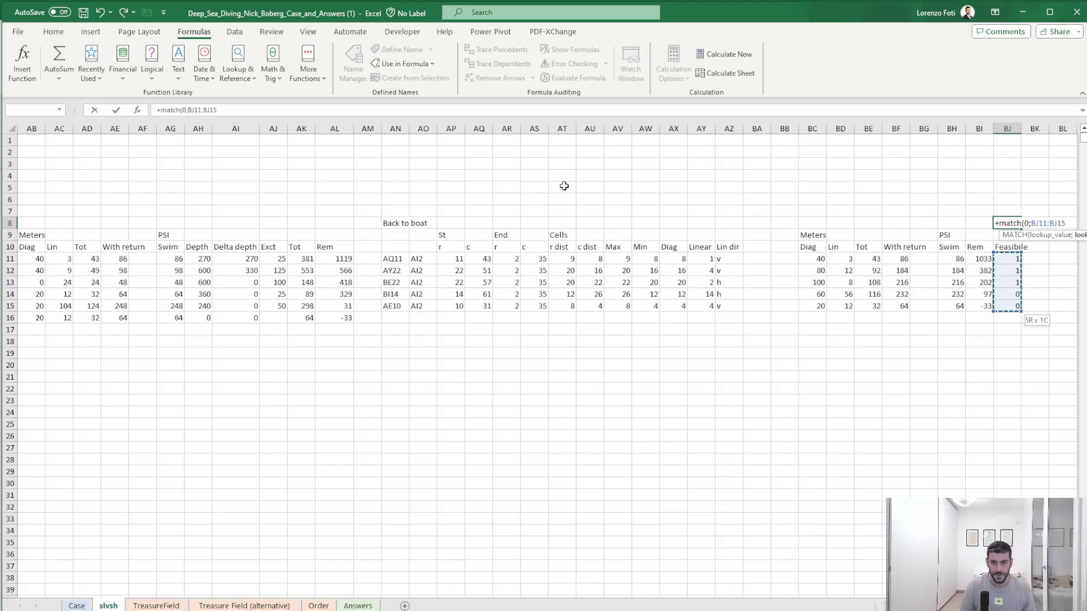
pyautogui.write(';0)')
pyautogui.hotkey('ctrl', 'Return')
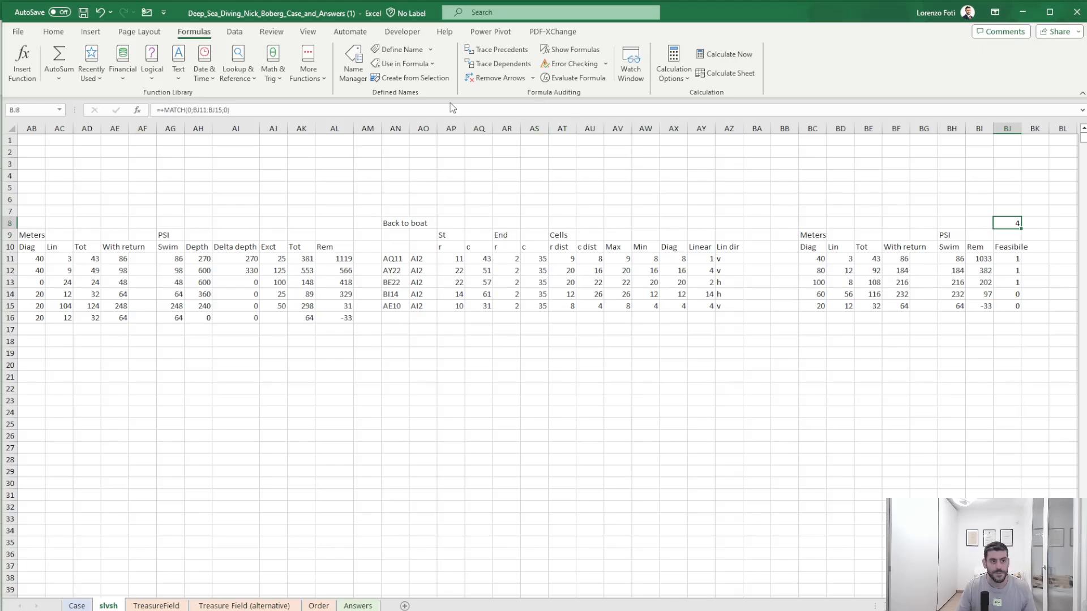
# - Subtract 1 from the MATCH formula in BJ8 and check it against the feasibility flags
pyautogui.click(325, 110)
pyautogui.write('-1')
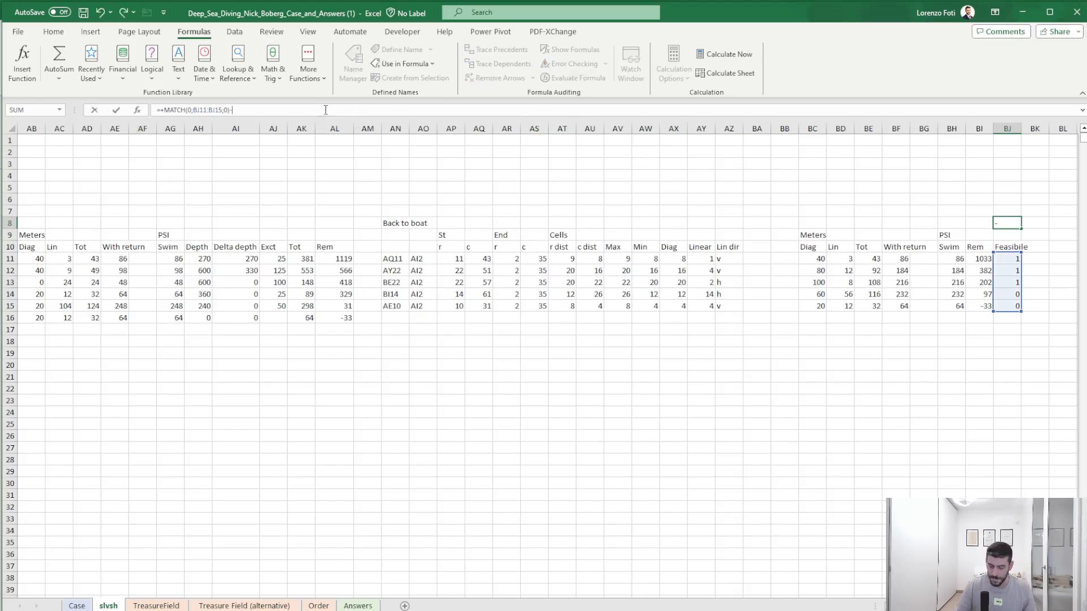
pyautogui.press('Return')
pyautogui.press('Down')
pyautogui.press('Down')
pyautogui.press('Down')
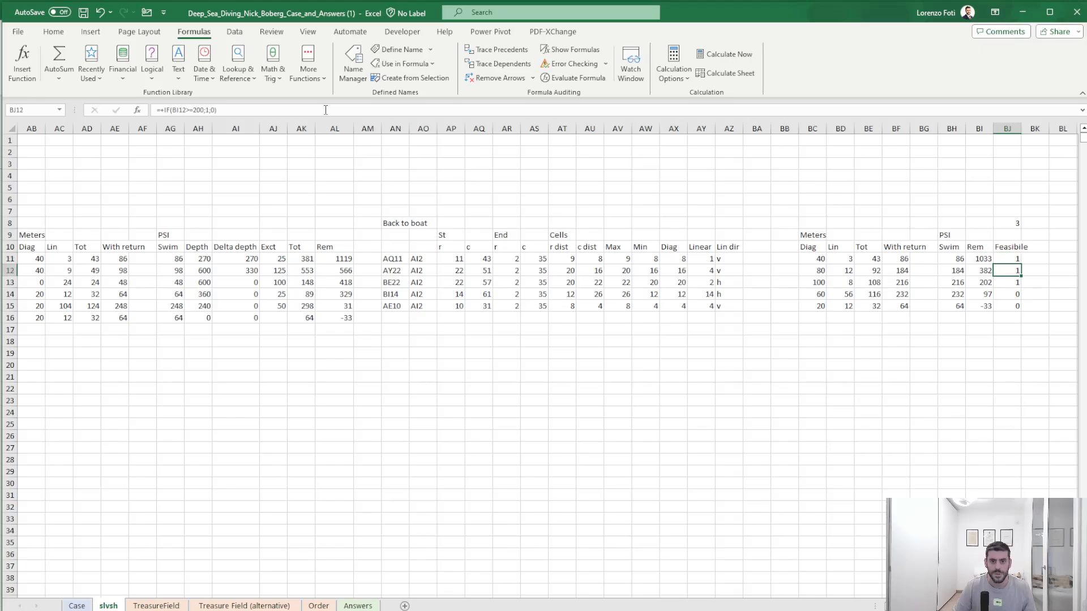
# - Replace the formula in BJ8 with =SUM(BJ11:BJ15) to count the feasible stops
pyautogui.press('Up')
pyautogui.press('Up')
pyautogui.press('Up')
pyautogui.press('Up')
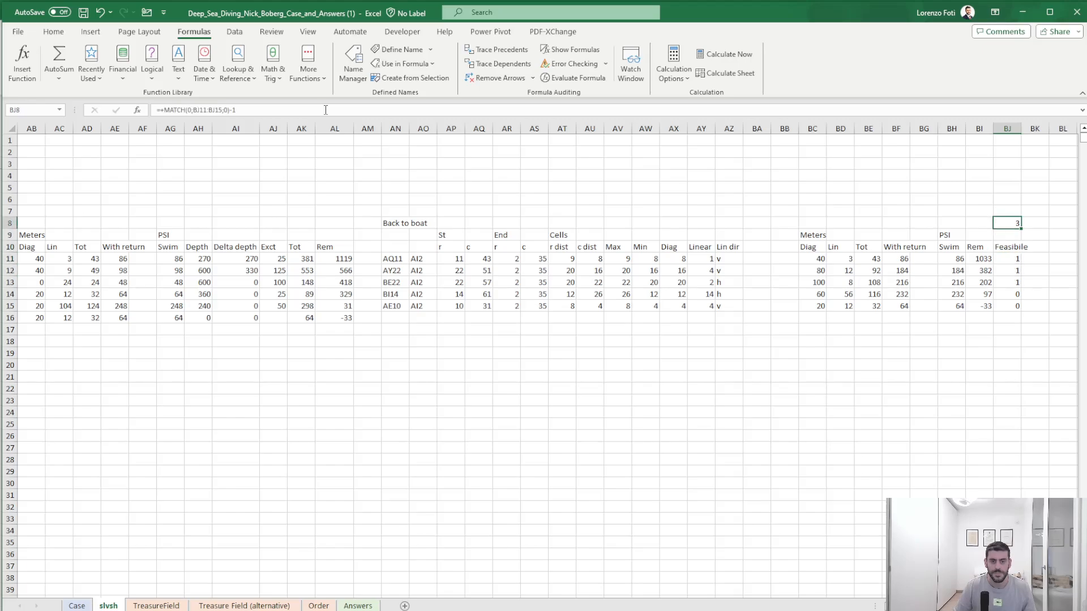
pyautogui.write('+sum(')
pyautogui.press('Down')
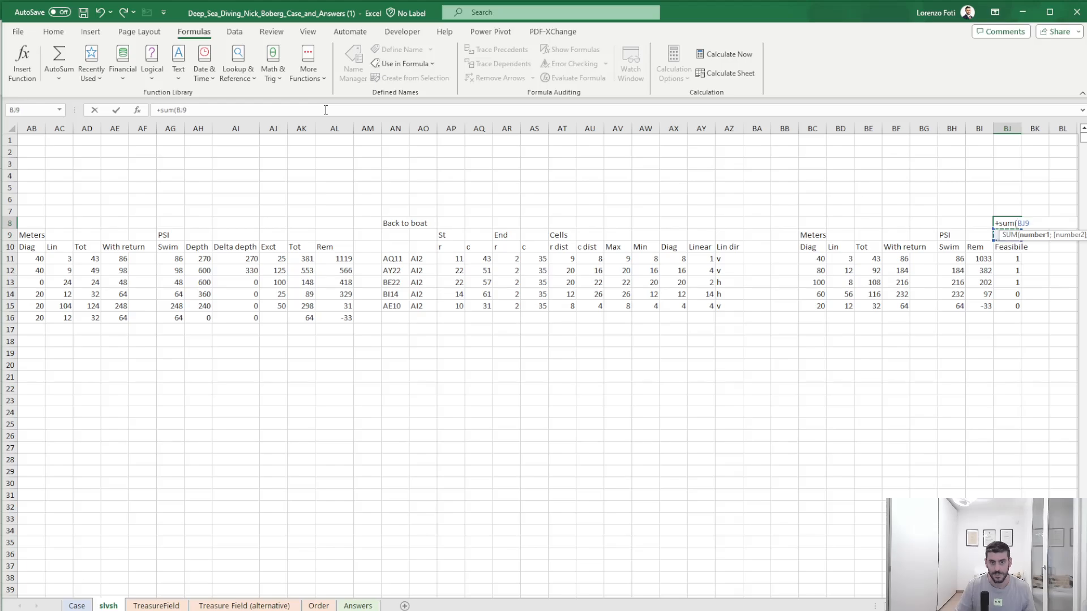
pyautogui.hotkey('shift', 'Down')
pyautogui.hotkey('shift', 'Down')
pyautogui.hotkey('shift', 'Down')
pyautogui.hotkey('shift', 'Down')
pyautogui.hotkey('shift', 'Down')
pyautogui.hotkey('shift', 'Down')
pyautogui.press('Return')
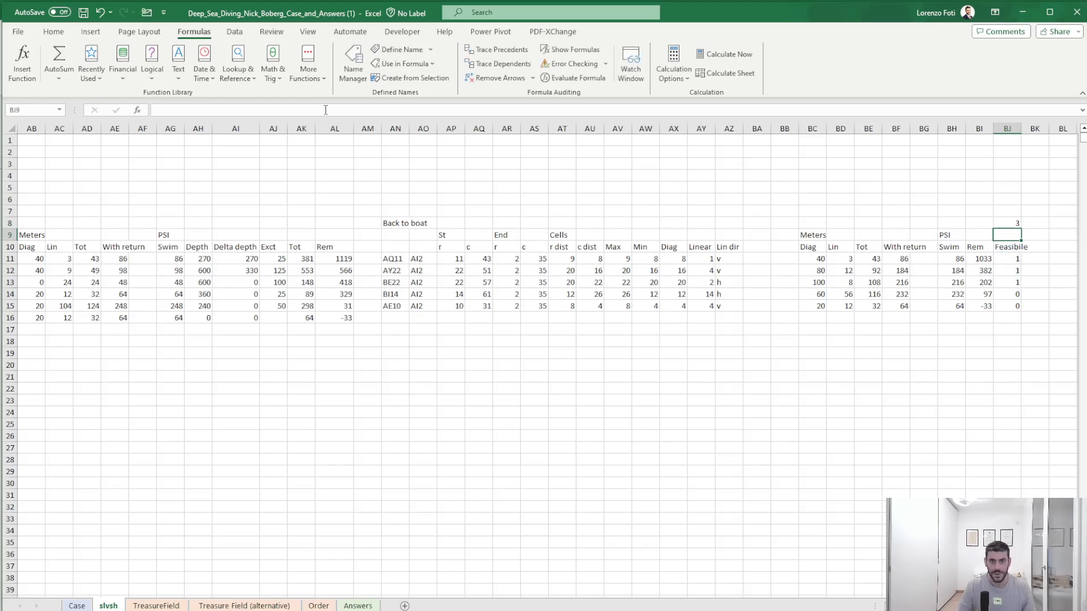
# - Enter =+SUM(TAKE(Z11:Z16;BJ8)) in BJ7 to total the treasure values of the feasible stops
pyautogui.press('Up')
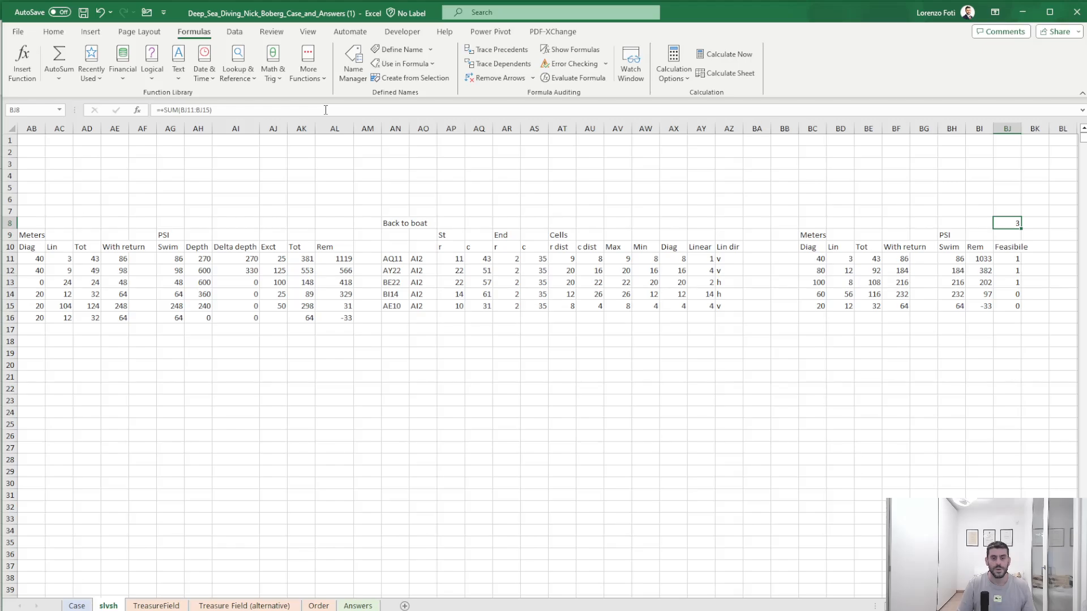
pyautogui.press('Up')
pyautogui.write('+sum(')
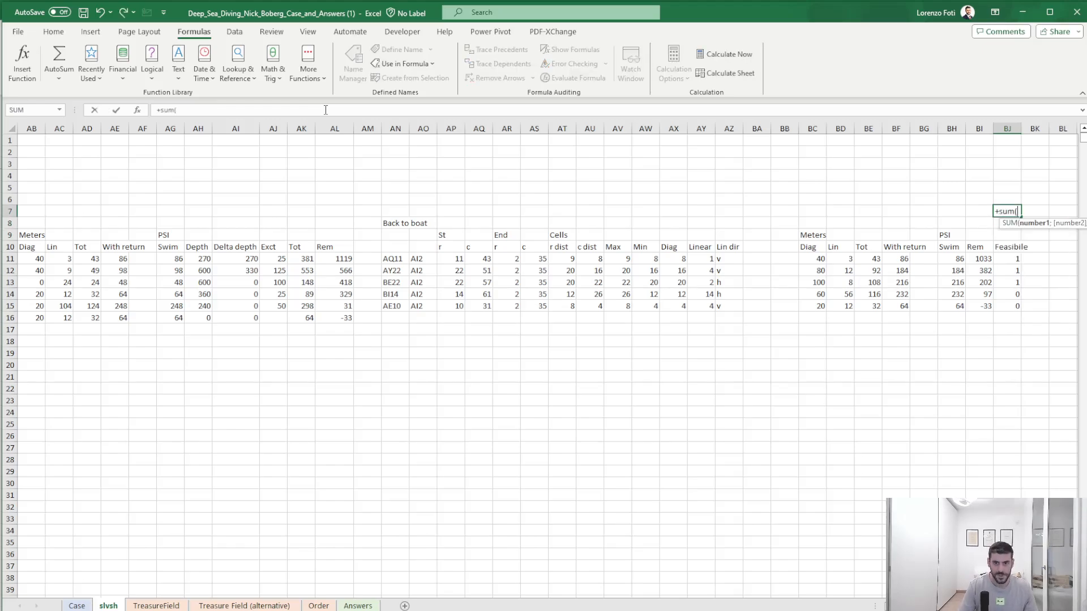
pyautogui.write('take(')
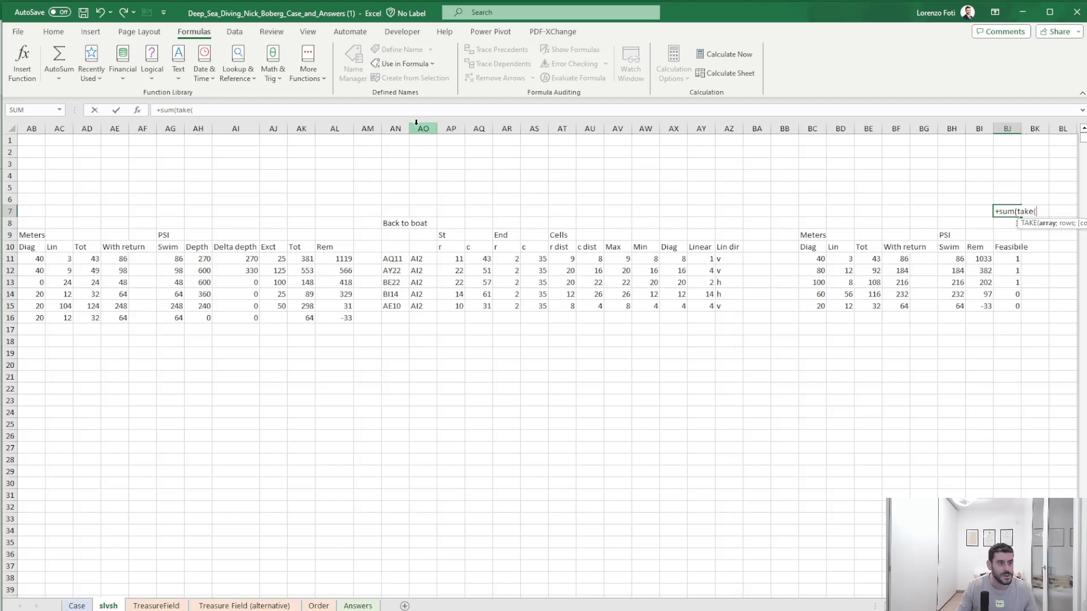
pyautogui.moveTo(274, 306); pyautogui.dragTo(3, 318)
pyautogui.moveTo(170, 258); pyautogui.dragTo(169, 315)
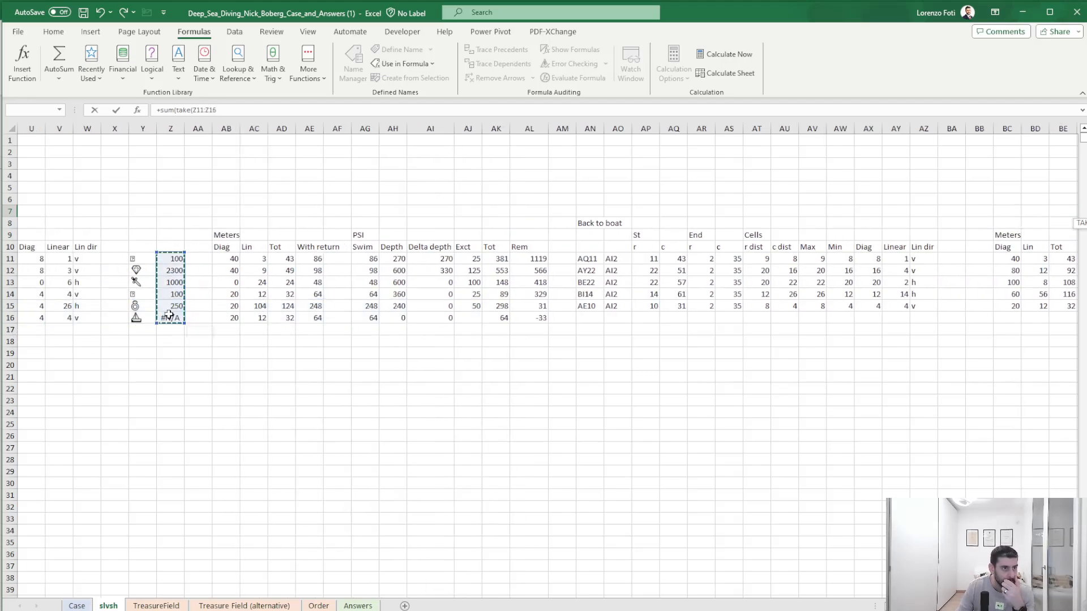
pyautogui.write(';')
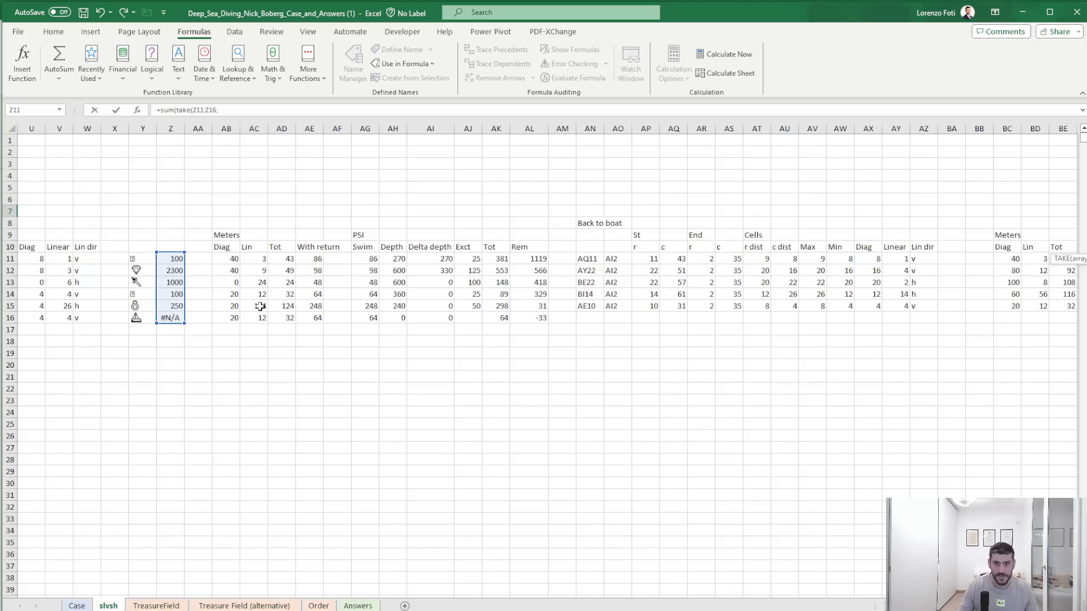
pyautogui.hscroll(2, 543, 283)
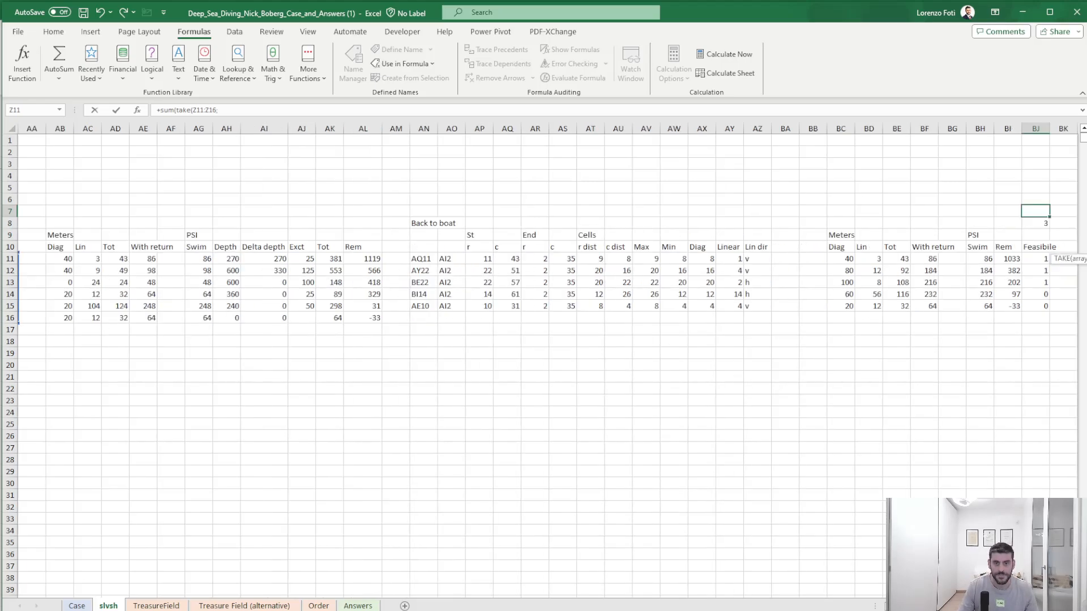
pyautogui.click(1036, 236)
pyautogui.press('Up')
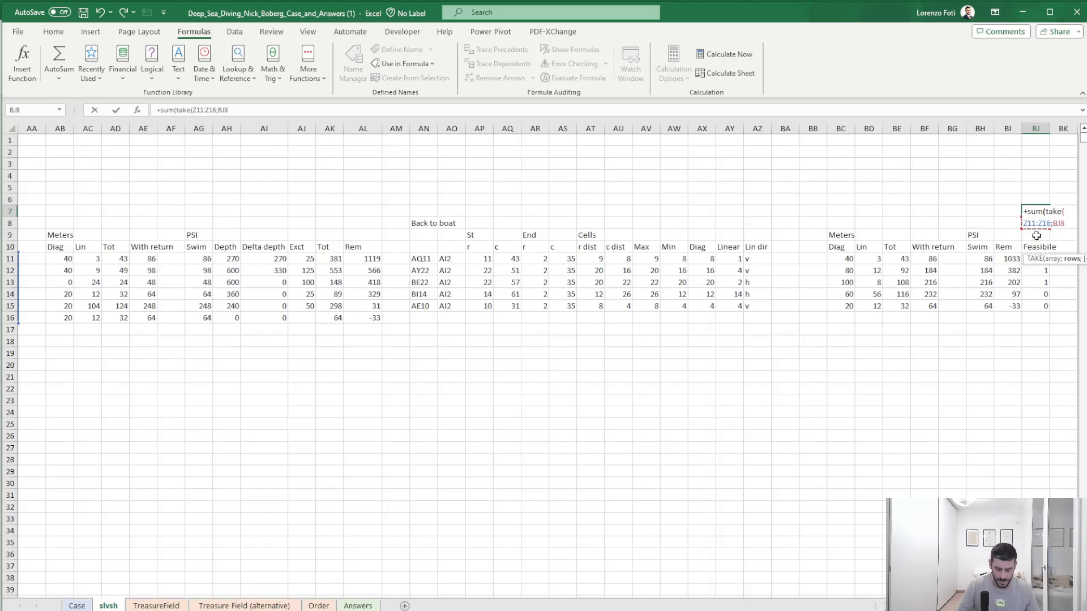
pyautogui.write(')')
pyautogui.press('Return')
pyautogui.press('Return')
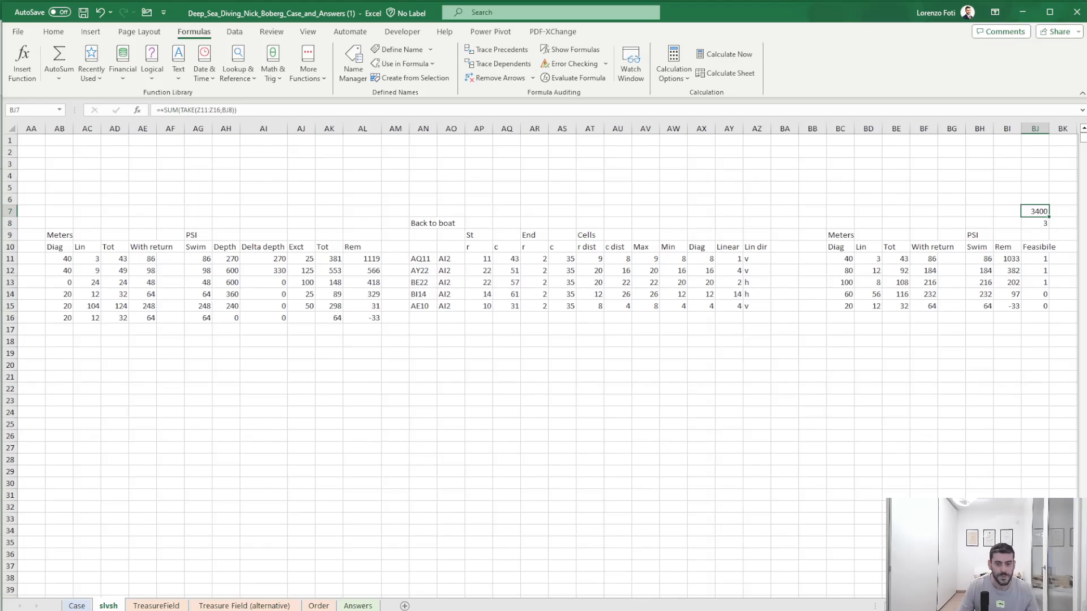
# - Clear the treasure value lookup from Z16 in the boat row
pyautogui.hscroll(-7, 835, 504)
pyautogui.click(617, 321)
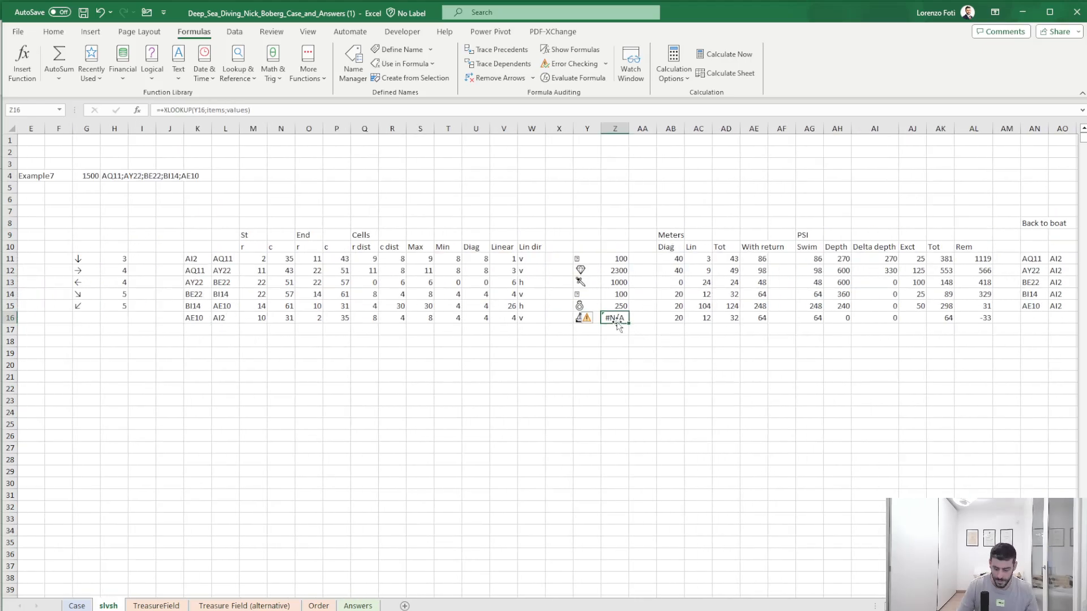
pyautogui.press('Delete')
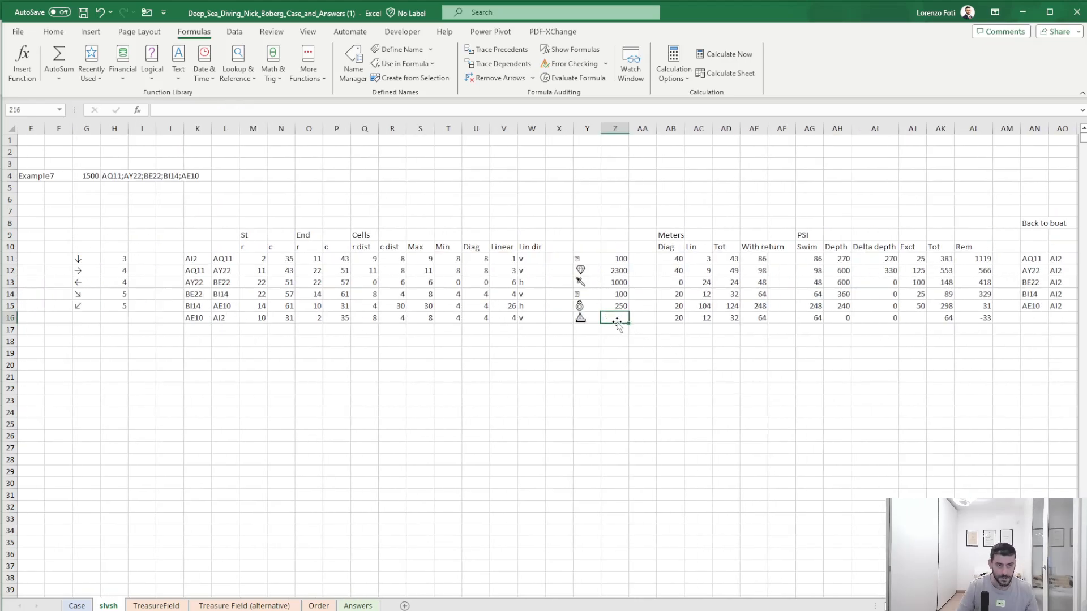
# - Replace the data table's yellow result cell D9 with a link to the treasure total in BJ7
pyautogui.click(76, 606)
pyautogui.hotkey('ctrl', 'pagedown')
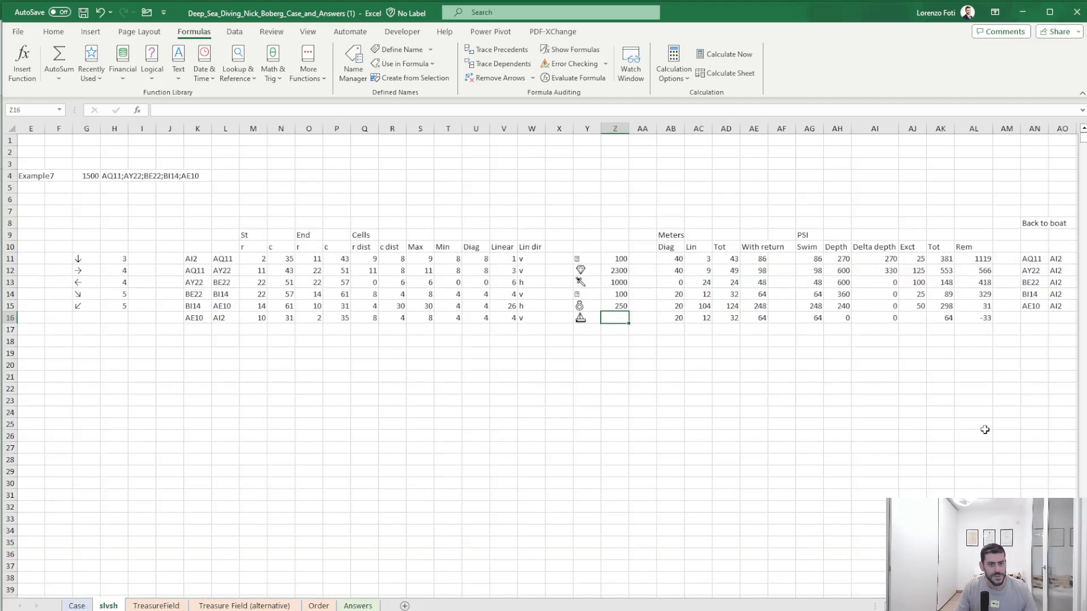
pyautogui.hscroll(7, 544, 362)
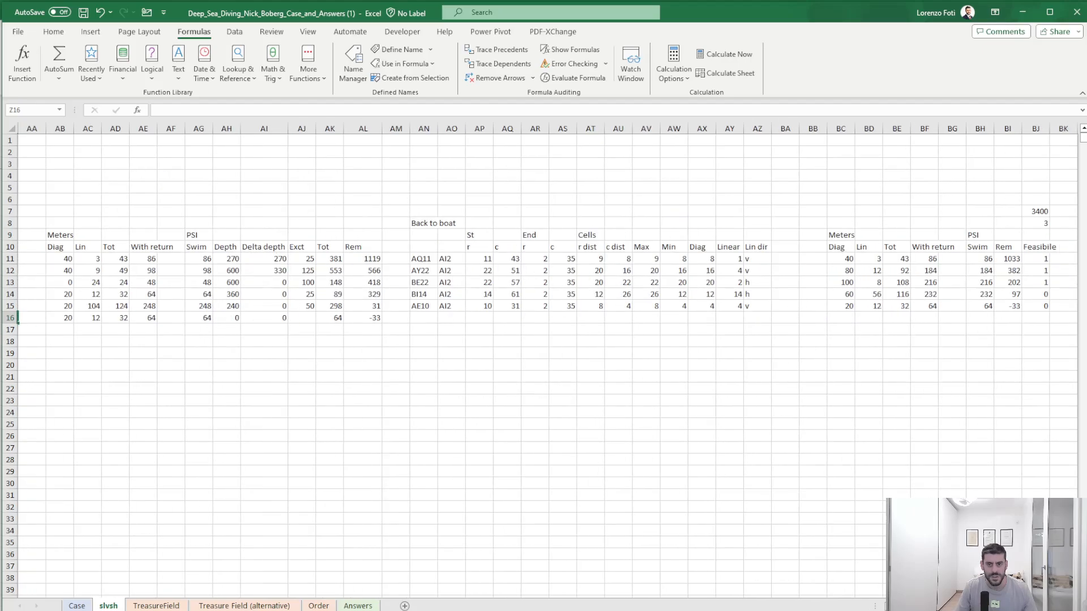
pyautogui.hscroll(-8, 626, 459)
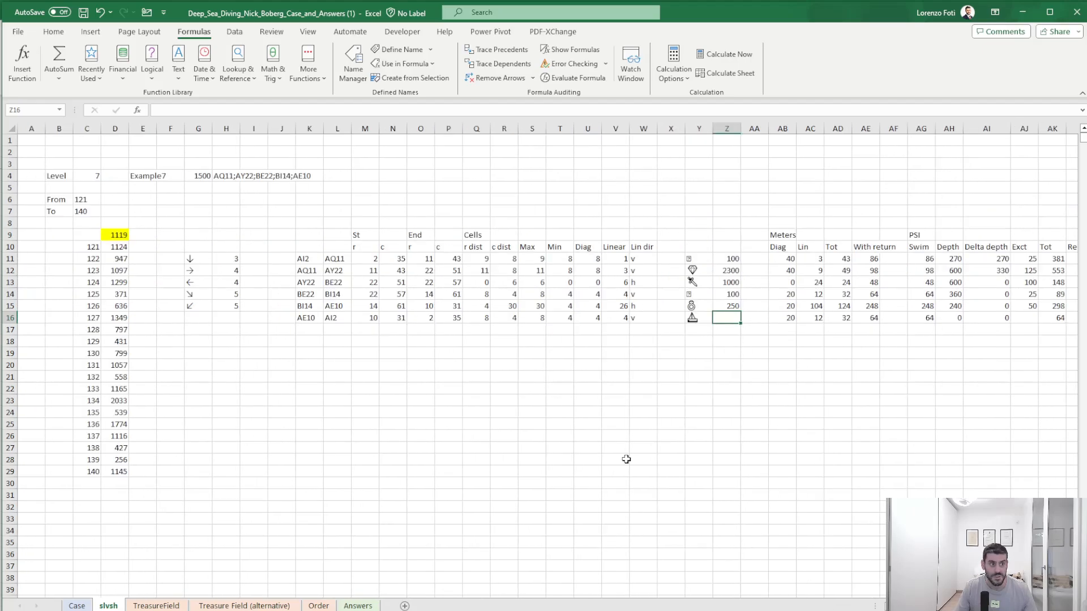
pyautogui.click(123, 234)
pyautogui.write('+')
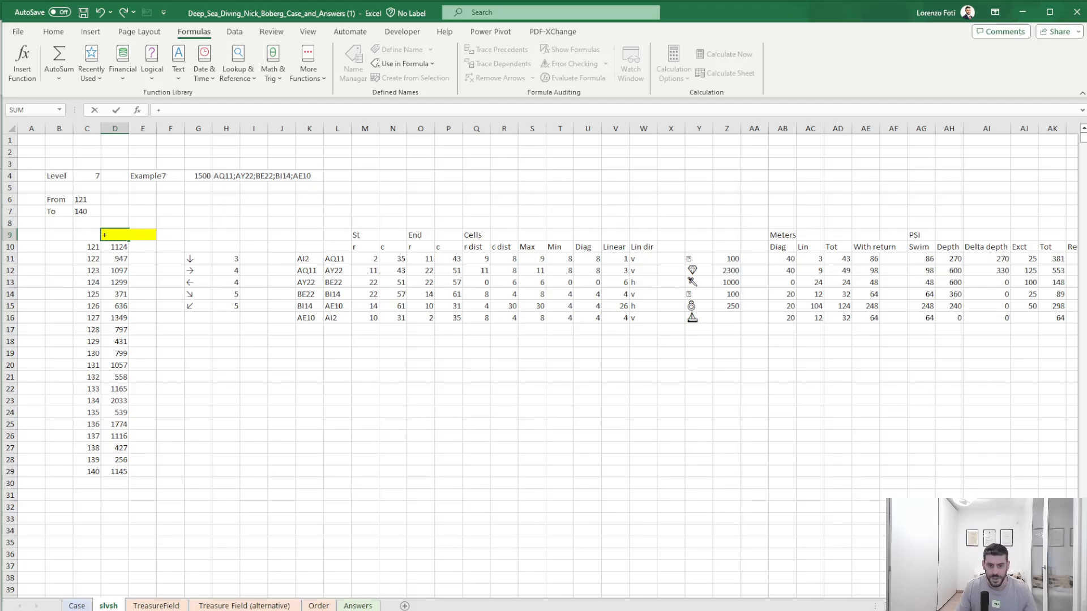
pyautogui.hscroll(9, 995, 385)
pyautogui.click(1029, 213)
pyautogui.press('Return')
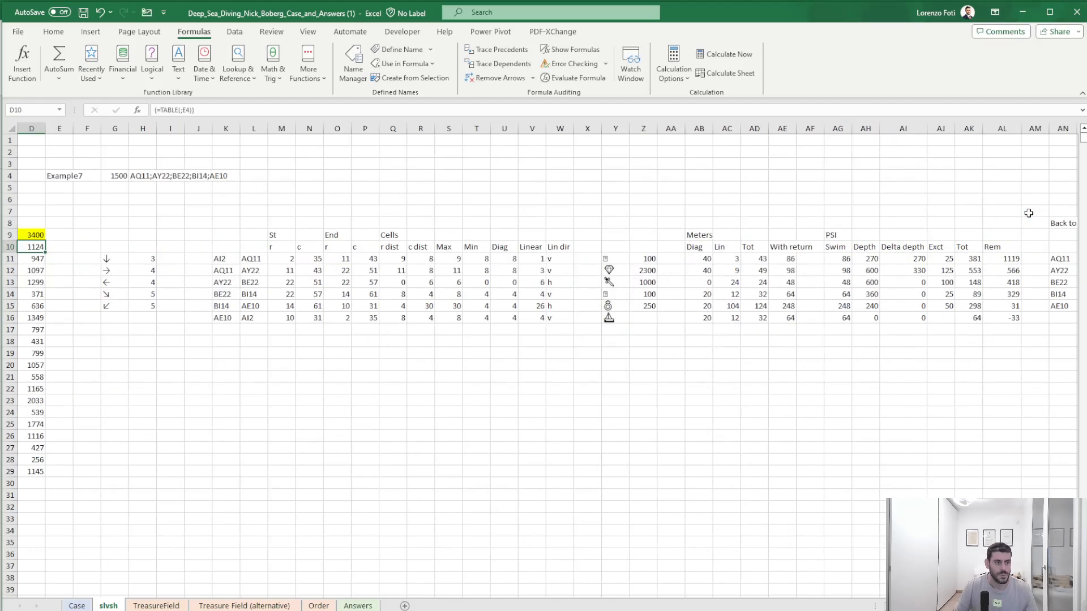
# - Recalculate the data table for games 121 to 140 and widen column D to fit its results
pyautogui.hscroll(-3, 1028, 213)
pyautogui.press('Left')
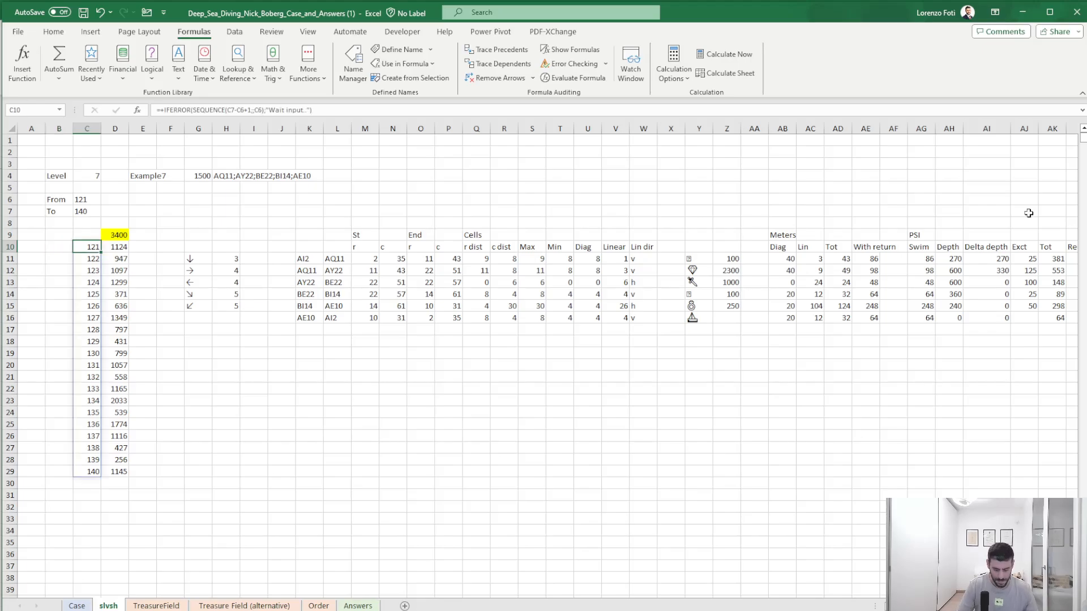
pyautogui.press('Right')
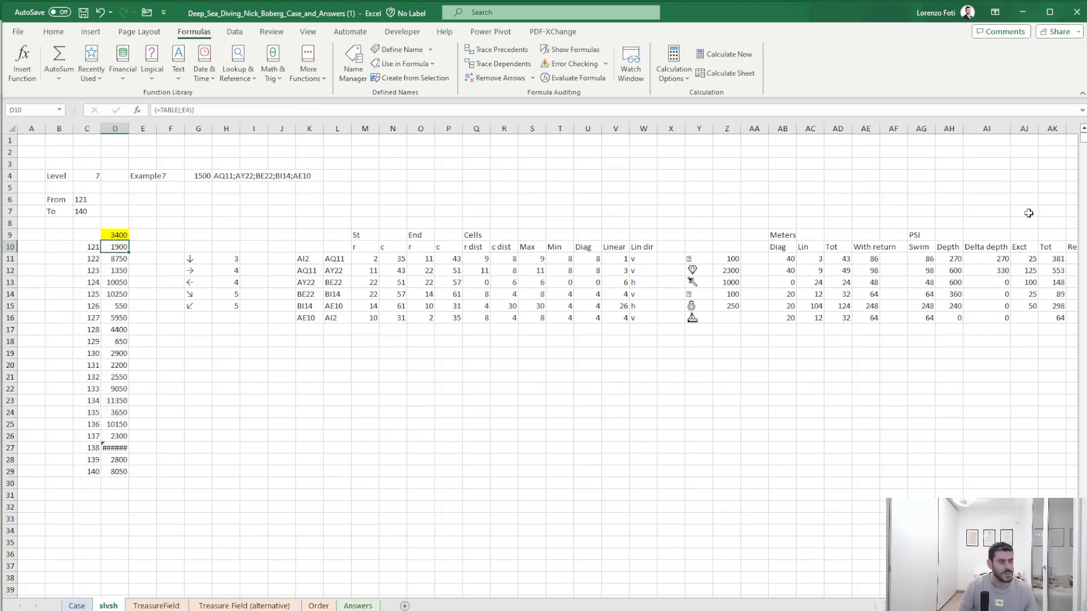
pyautogui.moveTo(129, 128); pyautogui.dragTo(142, 129)
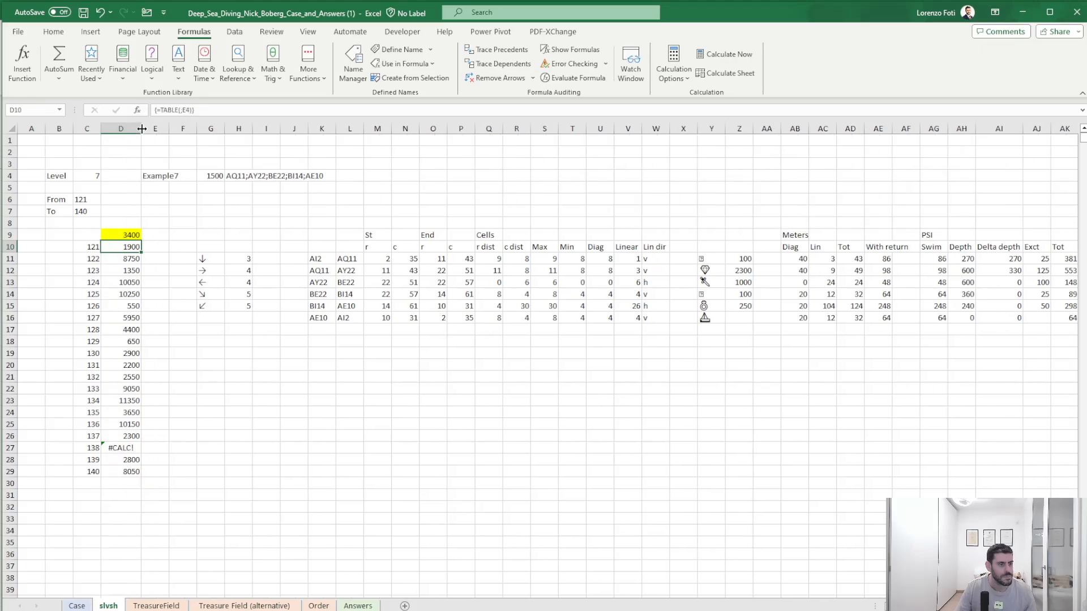
# - Set the game selector in E4 to 138 to load that game's route into the model
pyautogui.click(167, 174)
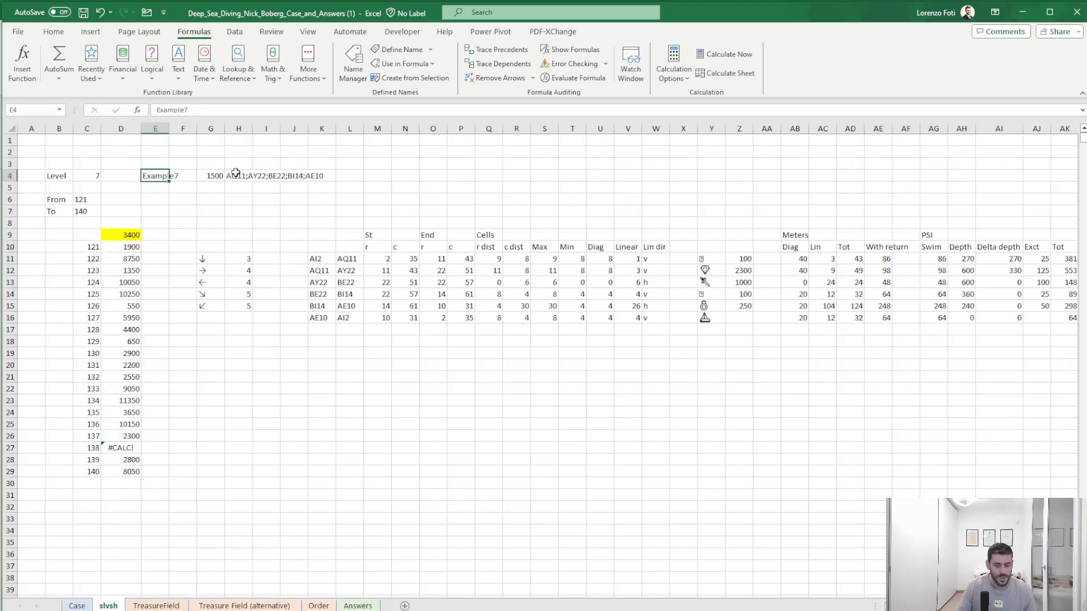
pyautogui.write('138')
pyautogui.press('Return')
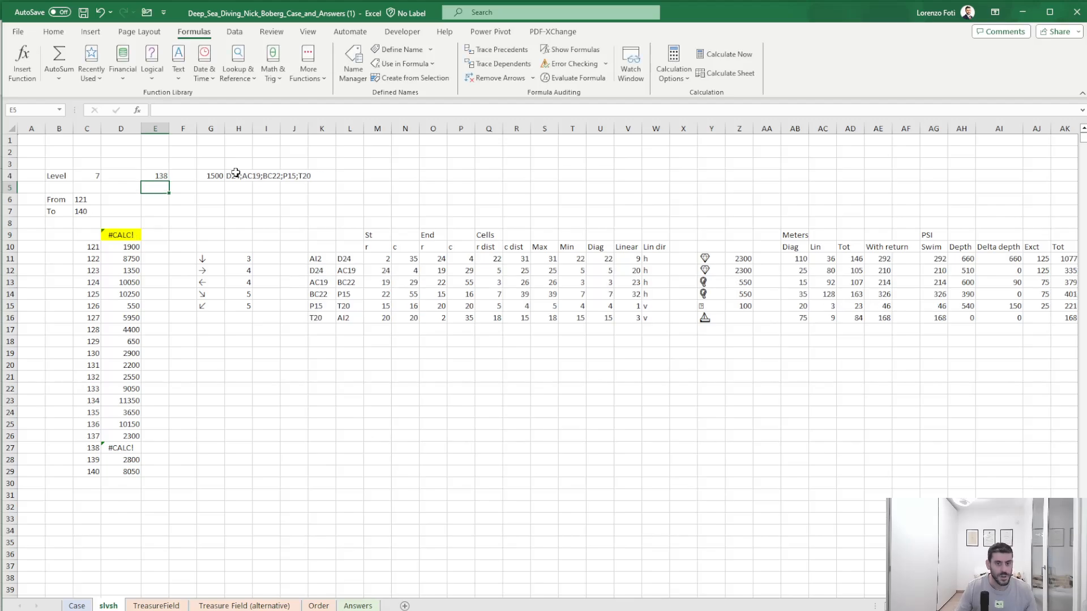
# - Examine game 138's distances, PSI totals, remaining air and feasibility flags to trace the source of the #CALC! error
pyautogui.hscroll(10, 544, 340)
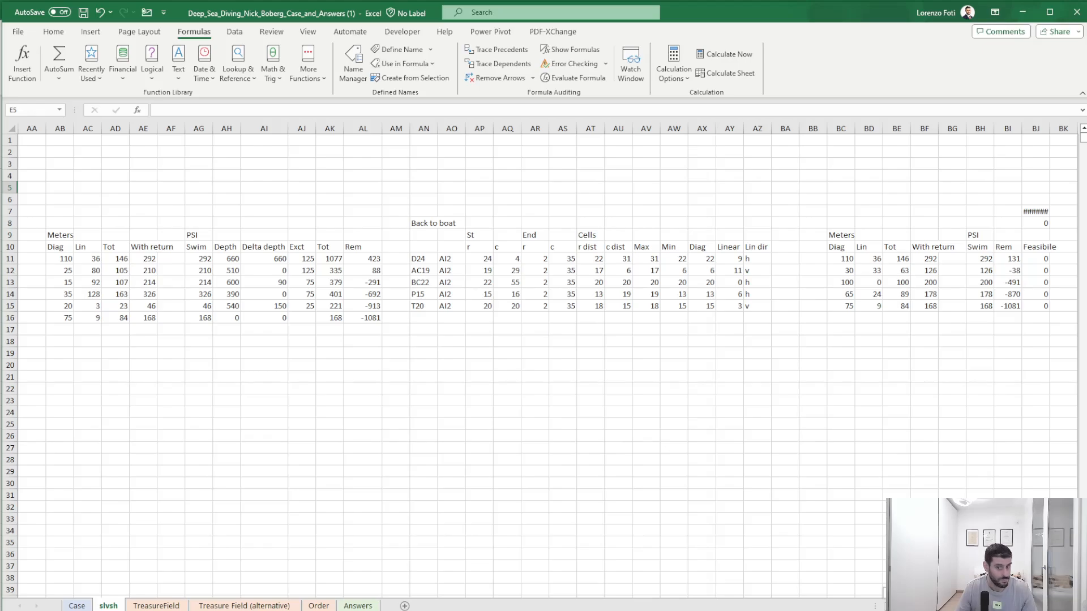
pyautogui.hscroll(-5, 543, 340)
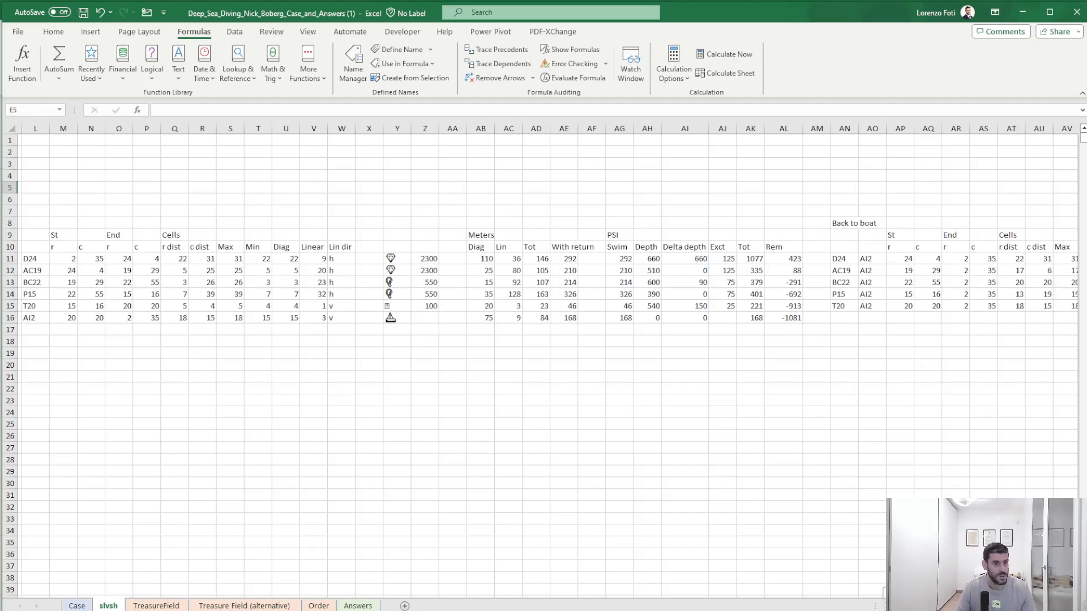
pyautogui.hscroll(-5, 544, 340)
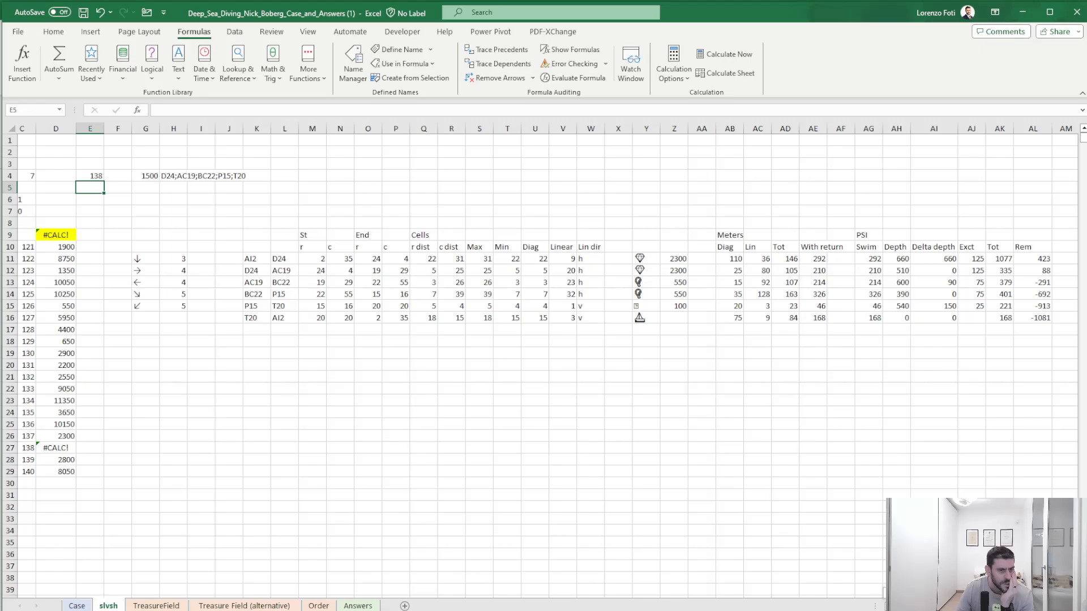
pyautogui.hscroll(4, 543, 339)
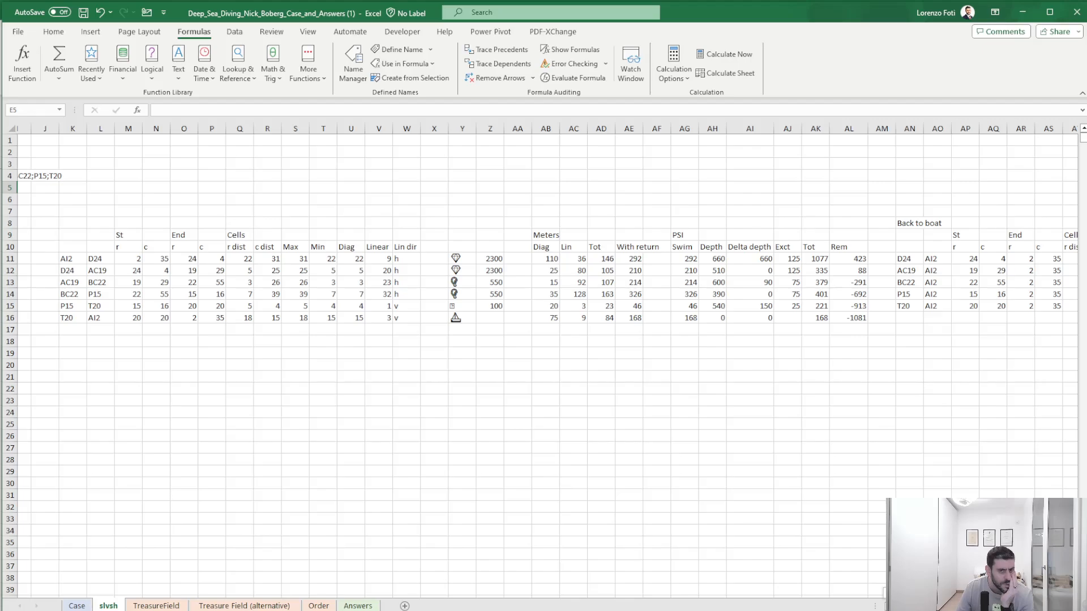
pyautogui.hscroll(-4, 543, 339)
pyautogui.hscroll(4, 543, 340)
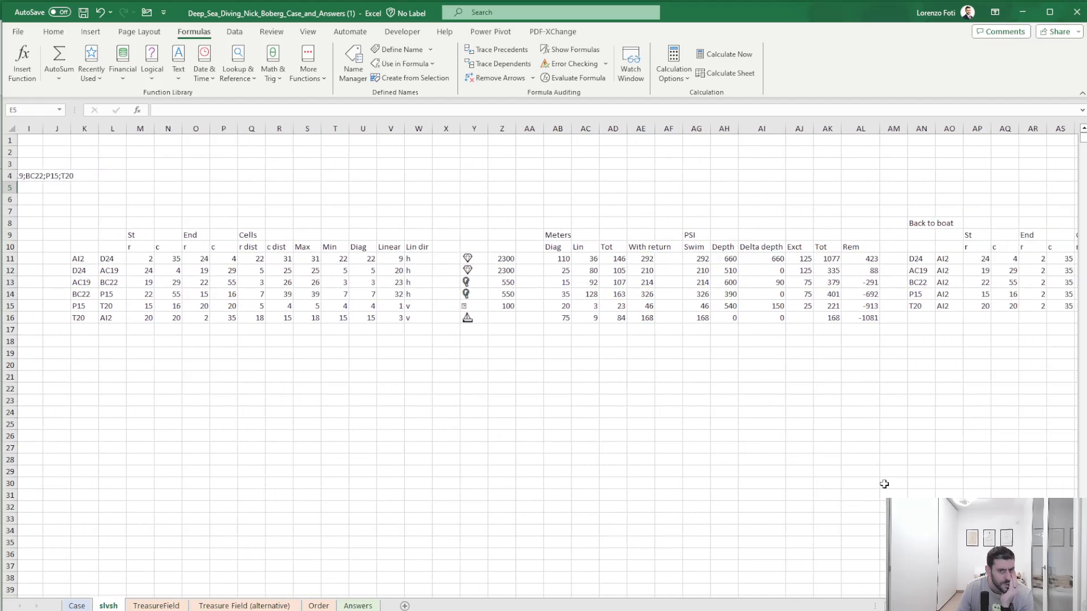
pyautogui.click(829, 260)
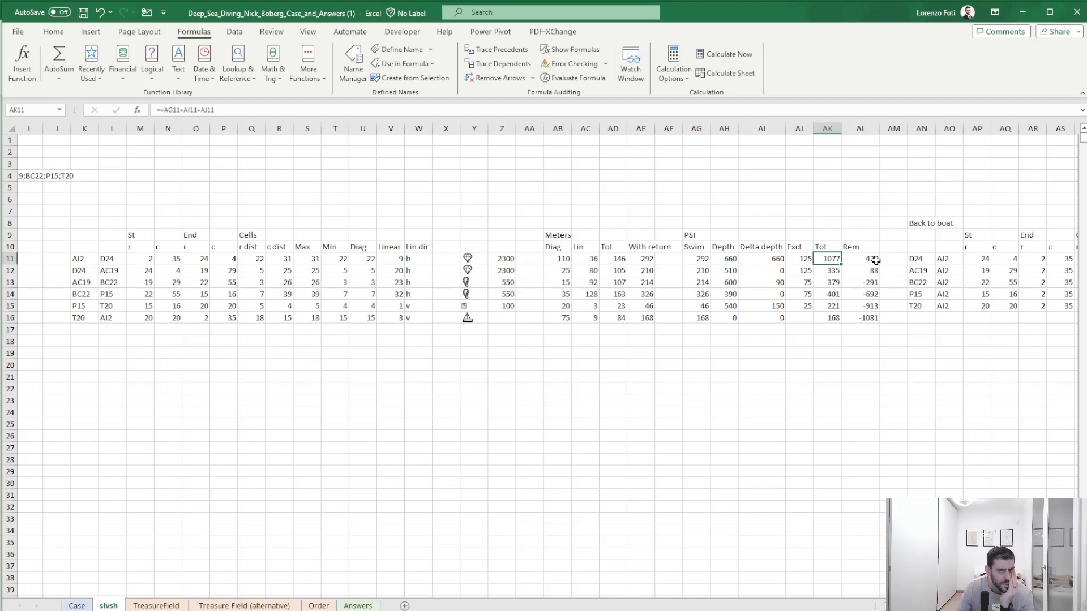
pyautogui.click(875, 260)
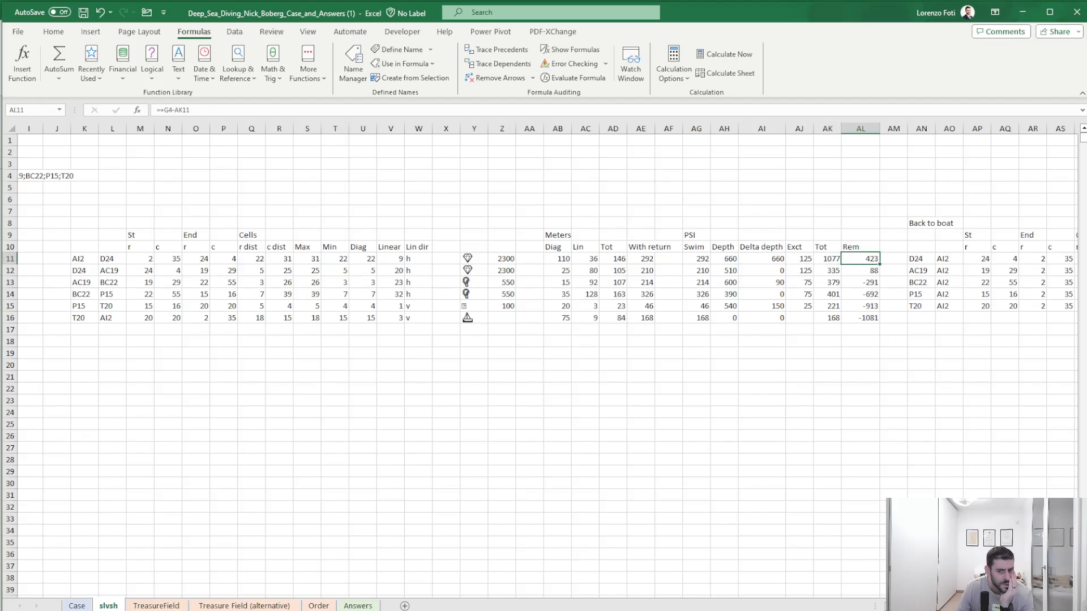
# - Wrap the total in BJ7 as =+IFERROR(SUM(TAKE(Z11:Z16;BJ8));0) so that errors return 0
pyautogui.hscroll(6, 874, 260)
pyautogui.click(1035, 211)
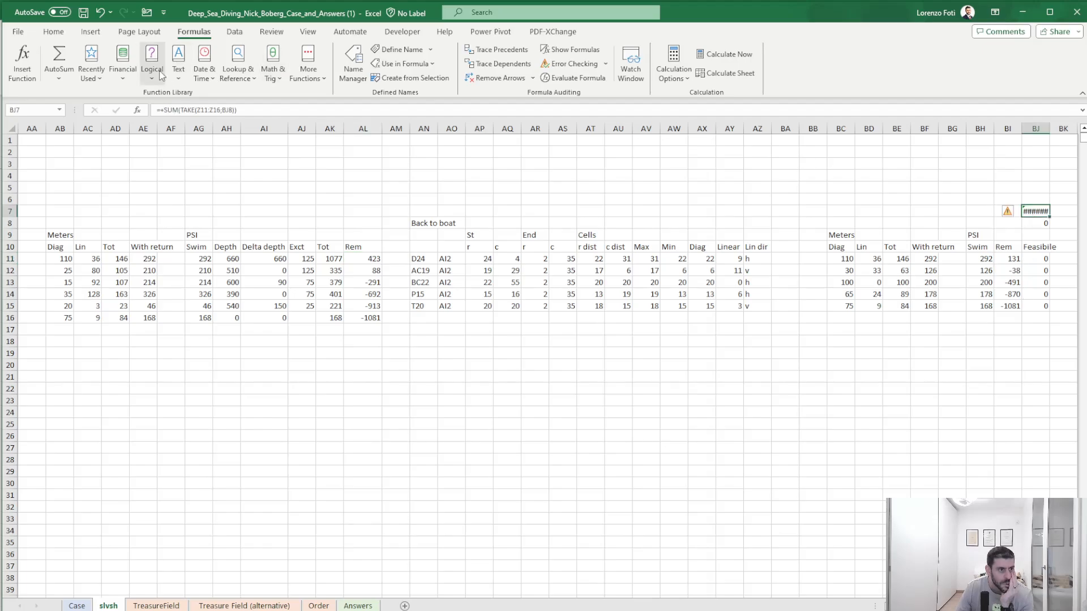
pyautogui.click(166, 110)
pyautogui.write('IFERROR(')
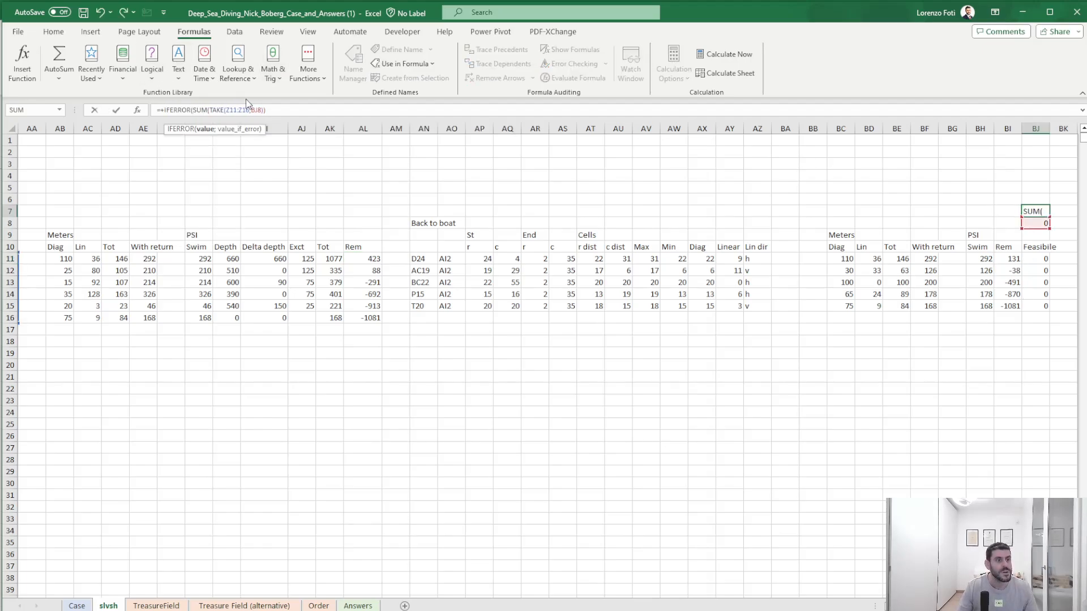
pyautogui.click(286, 108)
pyautogui.write(')')
pyautogui.press('Return')
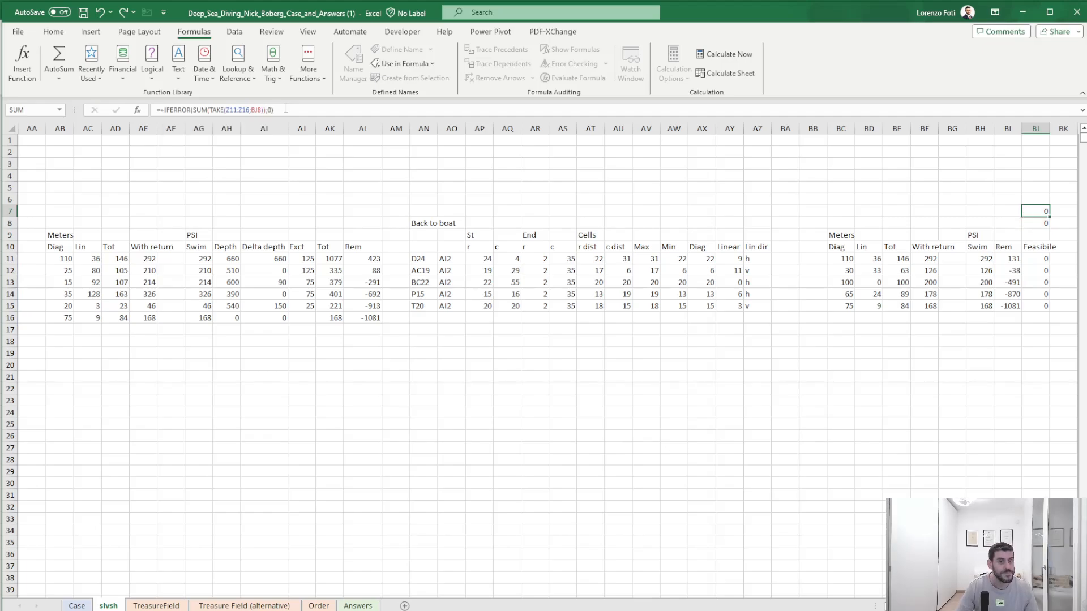
# - Recalculate the workbook to refresh the data table and select its first result, D10
pyautogui.press('Home')
pyautogui.press('F9')
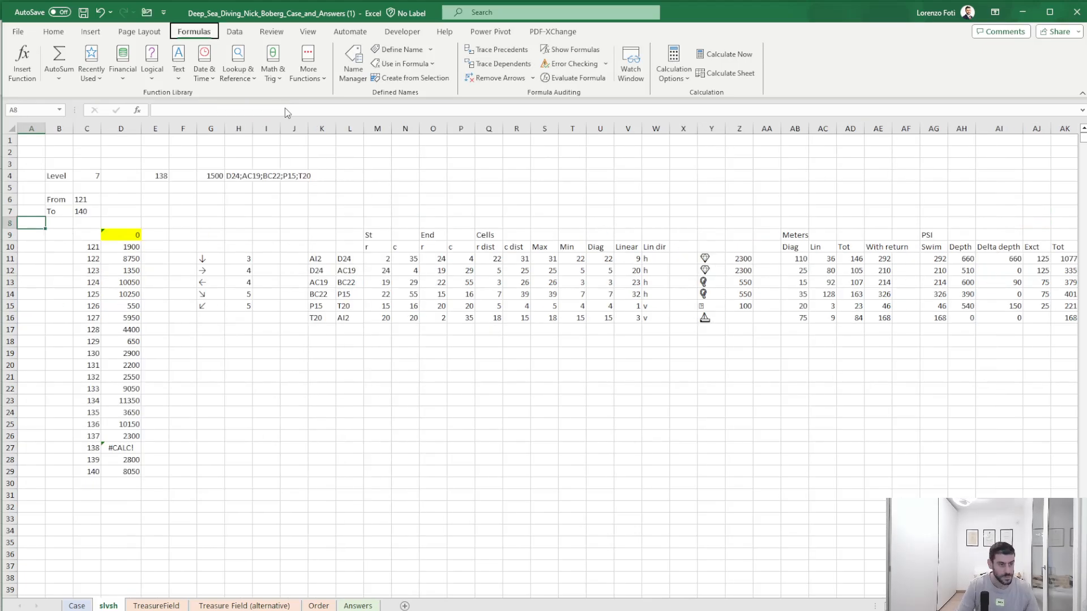
pyautogui.press('Right')
pyautogui.press('Right')
pyautogui.press('Down')
pyautogui.press('Down')
pyautogui.press('Right')
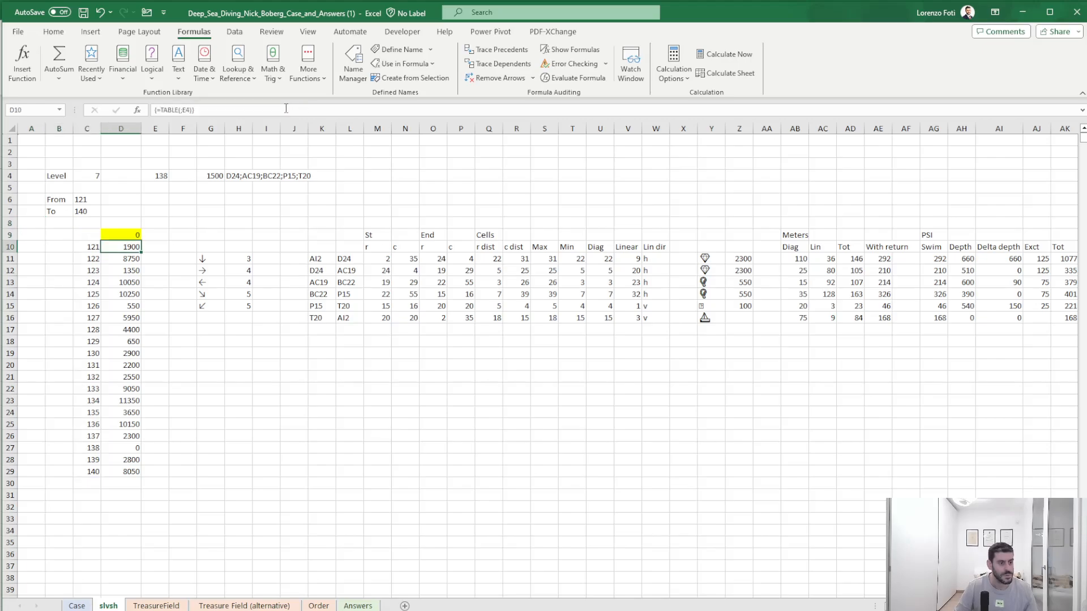
# - Copy the results D10:D29 and paste them as values into the Level 7 answers from E246 on the Case sheet
pyautogui.hotkey('ctrl', 'shift', 'Down')
pyautogui.hotkey('ctrl', 'c')
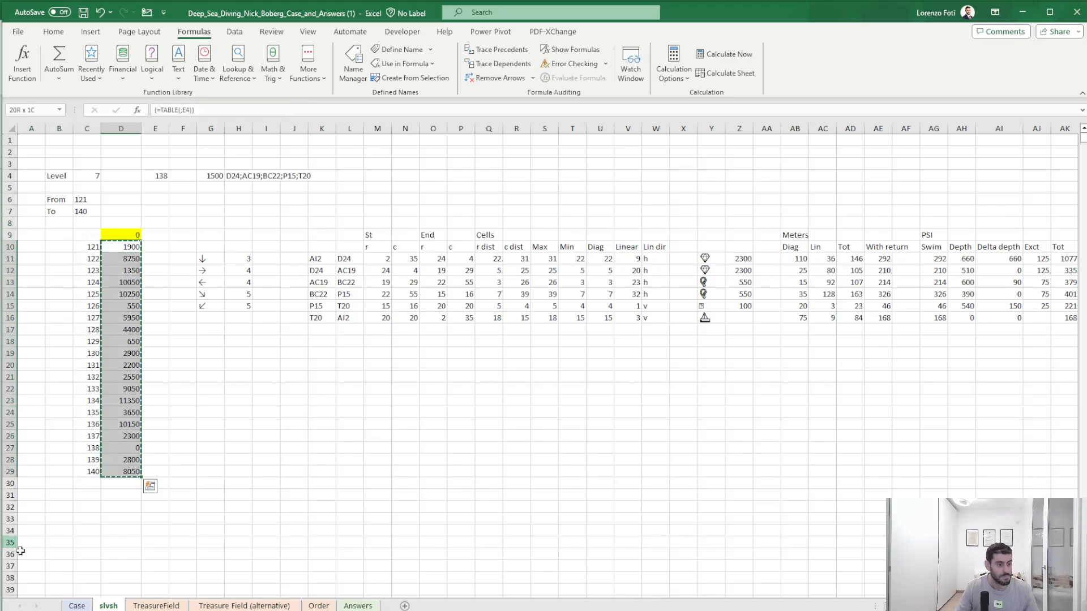
pyautogui.click(77, 604)
pyautogui.rightClick(195, 313)
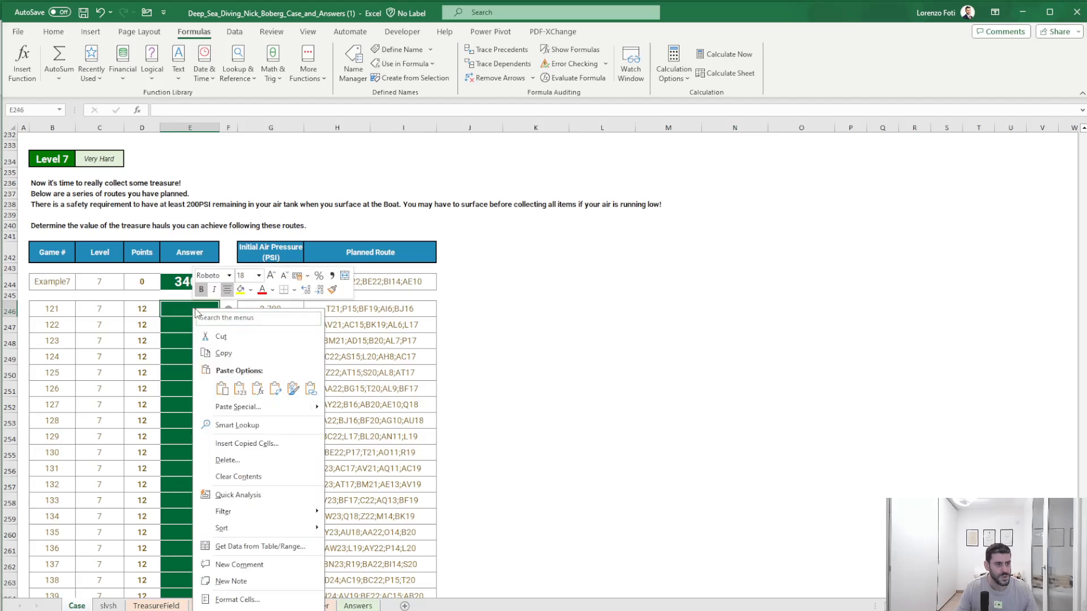
pyautogui.click(239, 388)
pyautogui.scroll(-3, 181, 426)
pyautogui.scroll(-1, 181, 427)
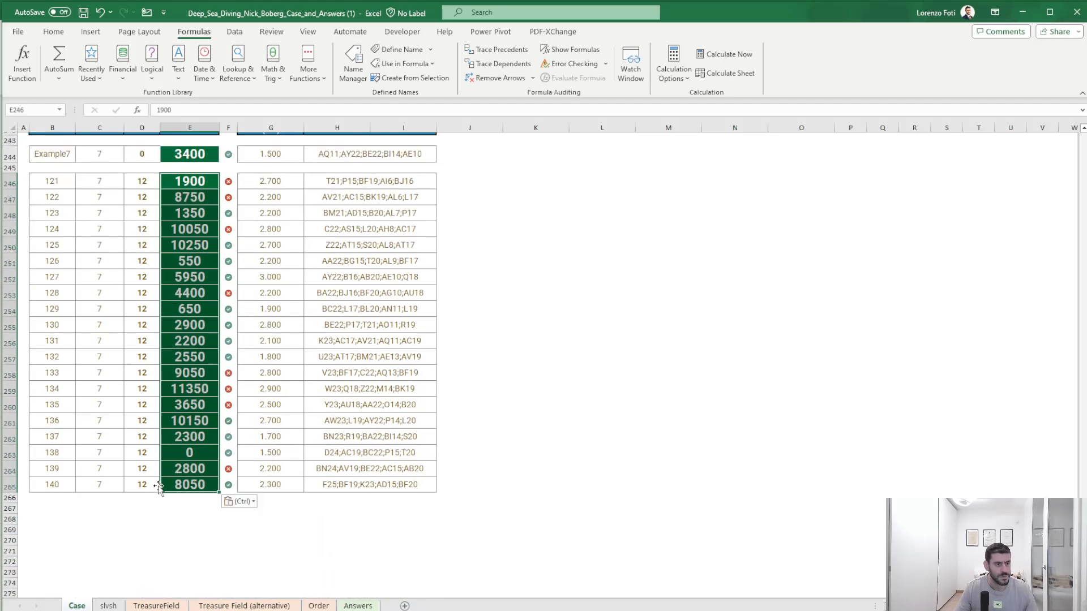
# - Review the submitted Level 7 answers on the Case sheet and load game 121 in E4 of slvsh
pyautogui.scroll(4, 181, 427)
pyautogui.click(197, 308)
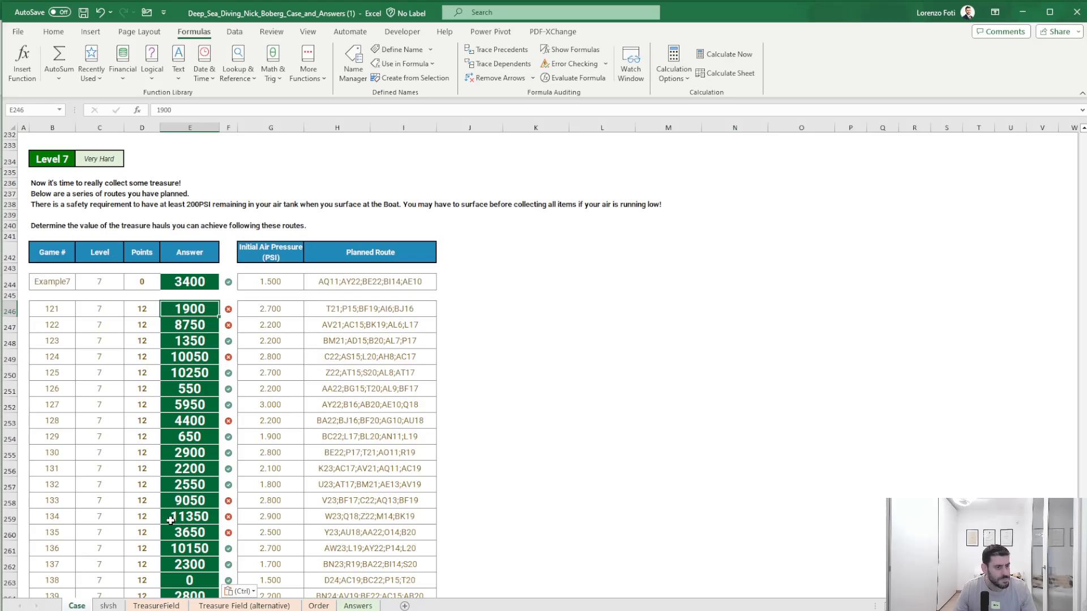
pyautogui.click(108, 606)
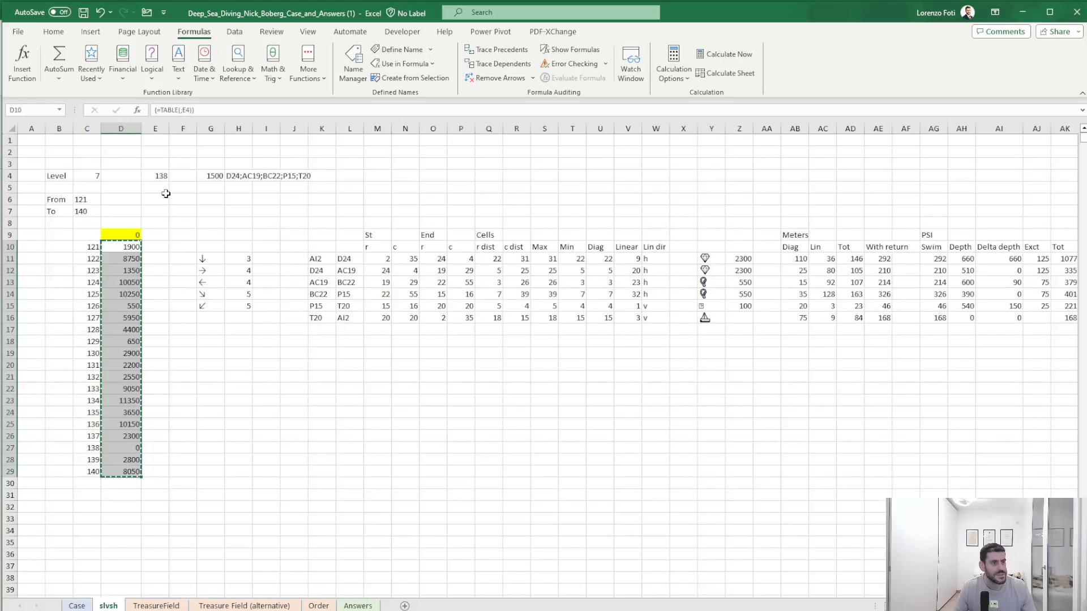
pyautogui.click(160, 174)
pyautogui.write('1221')
pyautogui.press('BackSpace')
pyautogui.press('BackSpace')
pyautogui.write('1')
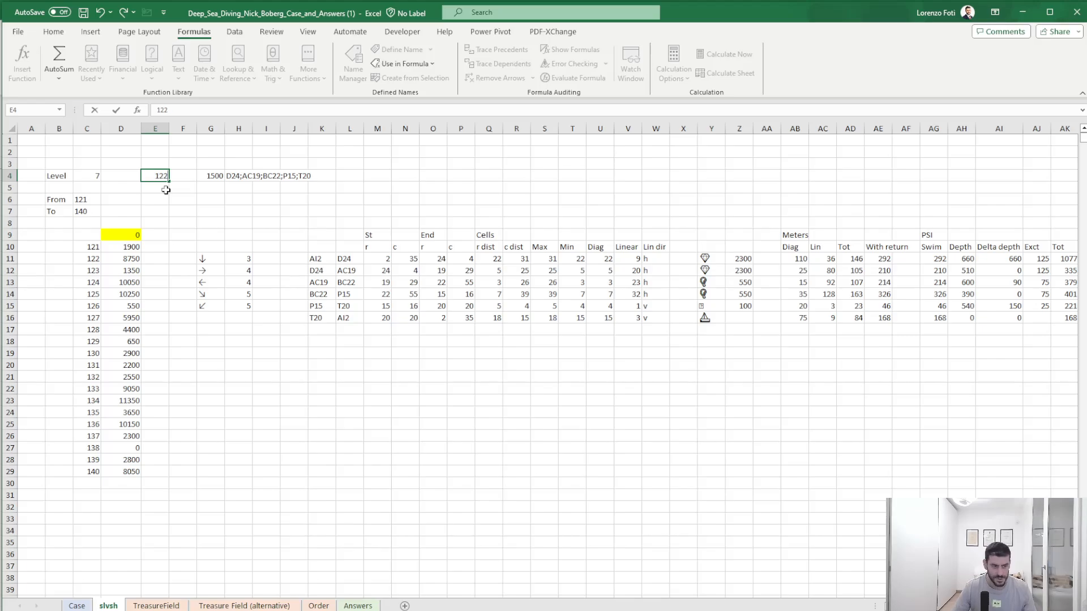
pyautogui.press('Return')
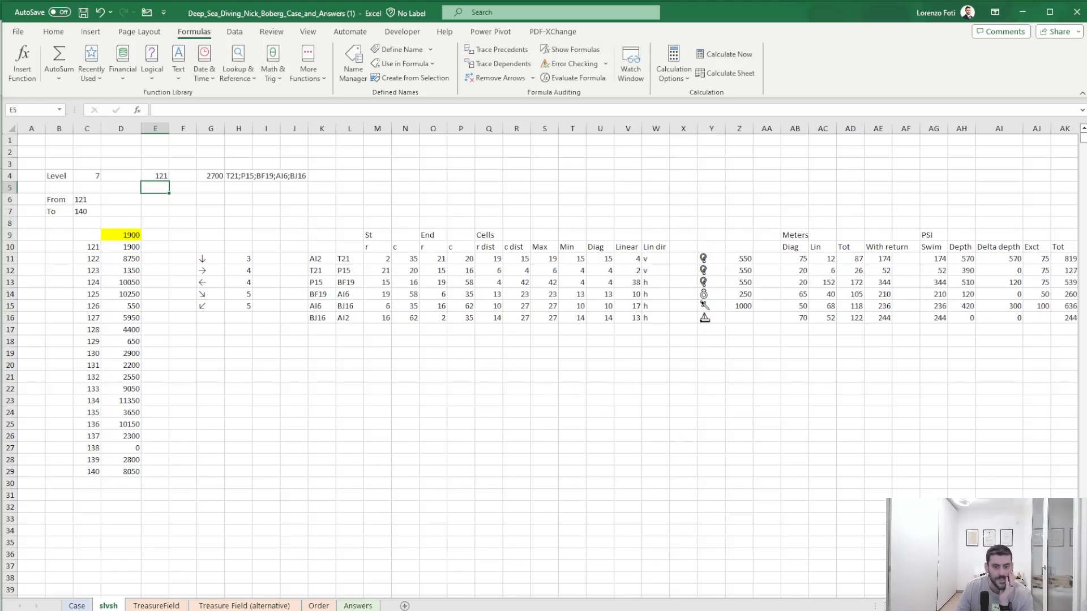
# - Examine game 121's leg distances, item values, PSI use, remaining air and feasibility flags along the whole route
pyautogui.hscroll(3, 502, 357)
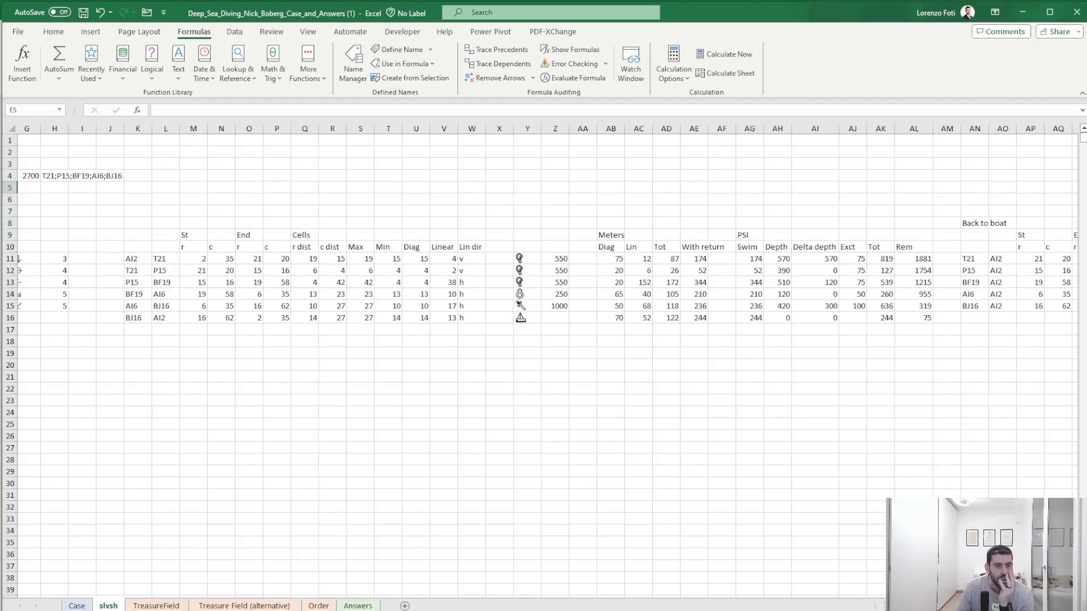
pyautogui.hscroll(7, 543, 363)
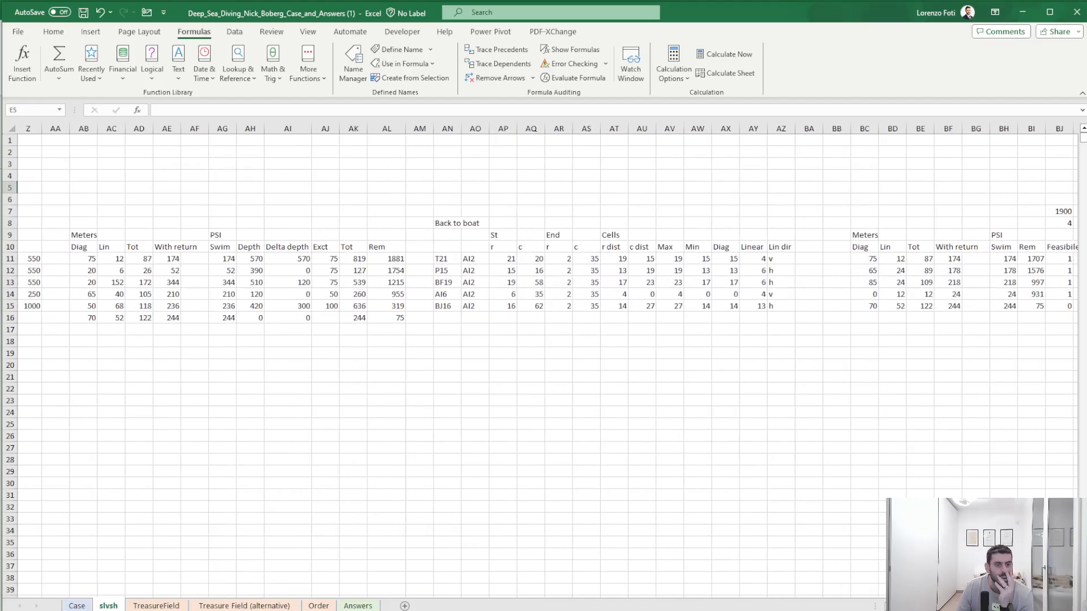
pyautogui.hscroll(-3, 544, 362)
pyautogui.hscroll(-1, 543, 363)
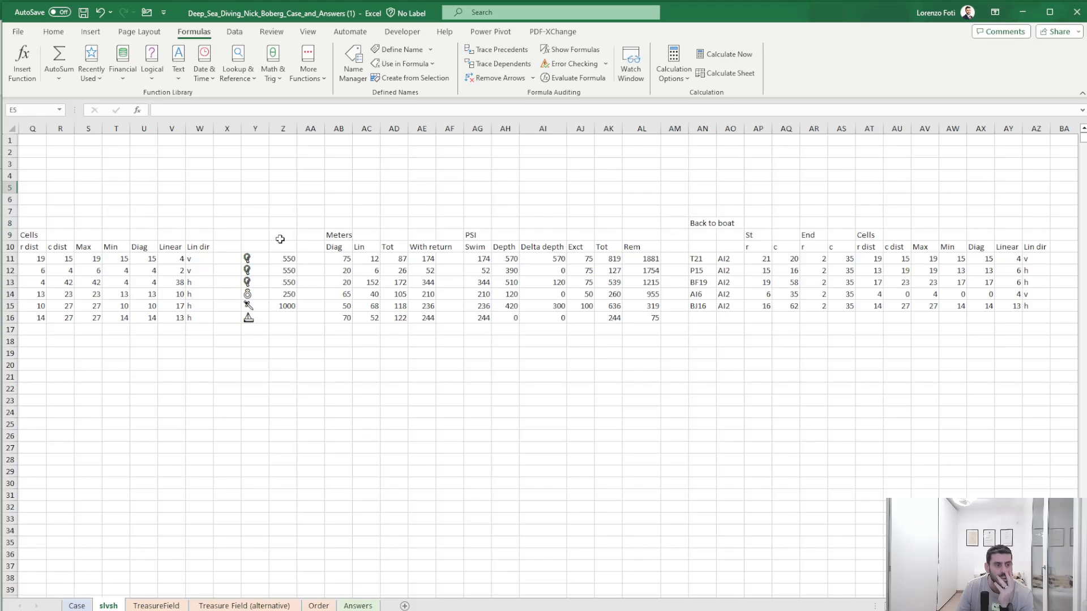
pyautogui.moveTo(286, 262); pyautogui.dragTo(288, 295)
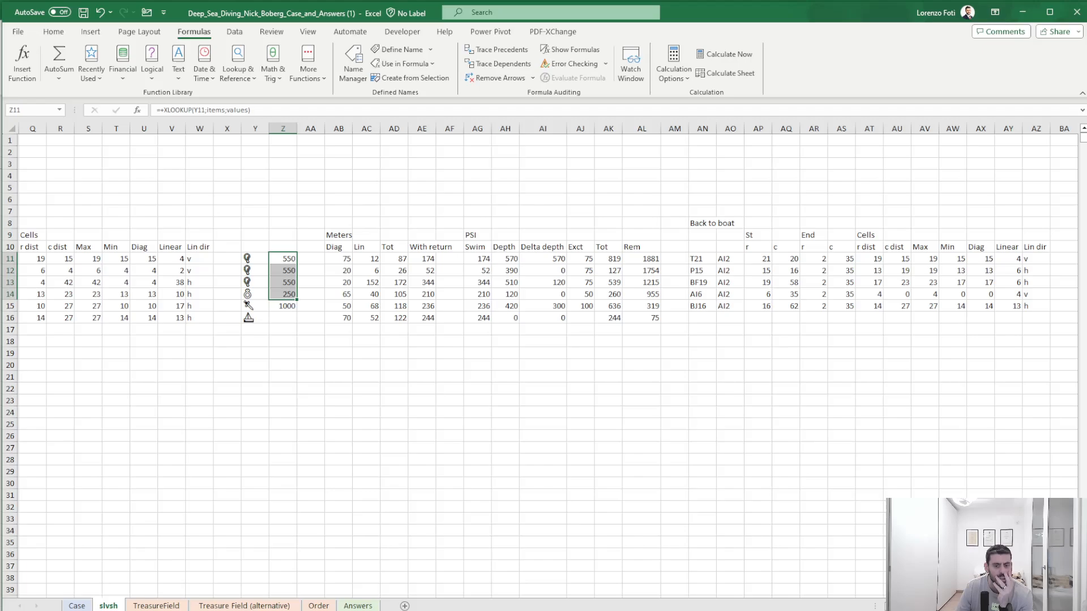
pyautogui.hscroll(3, 544, 362)
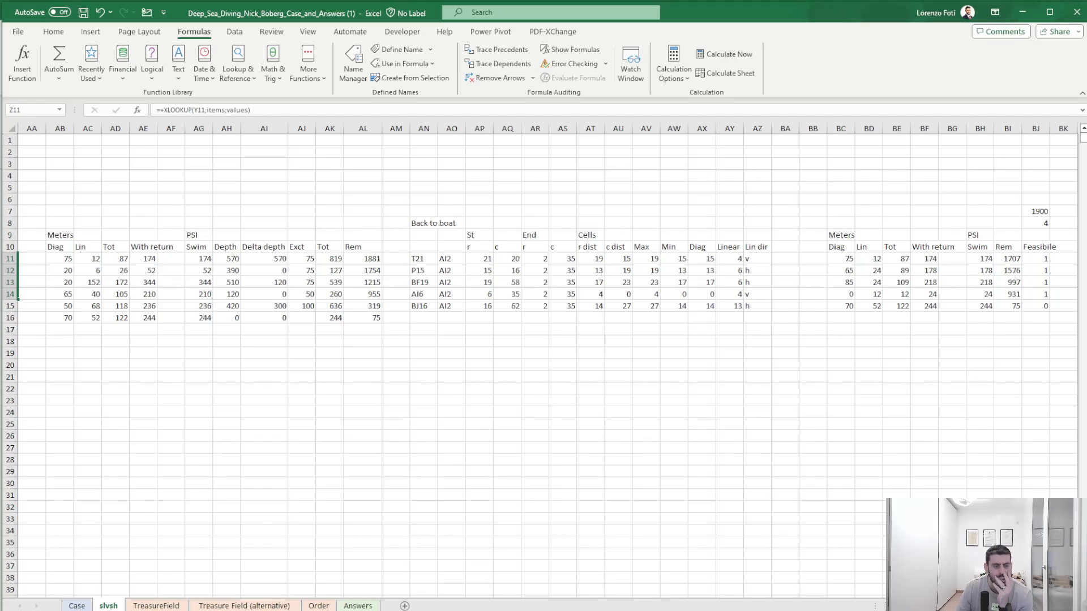
pyautogui.hscroll(-5, 543, 362)
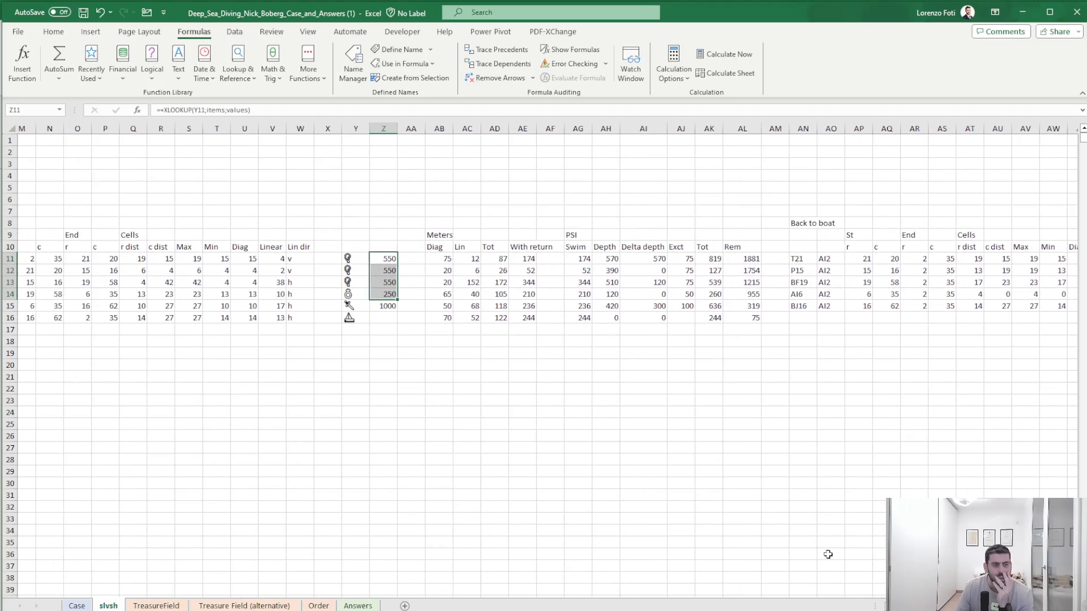
pyautogui.click(300, 282)
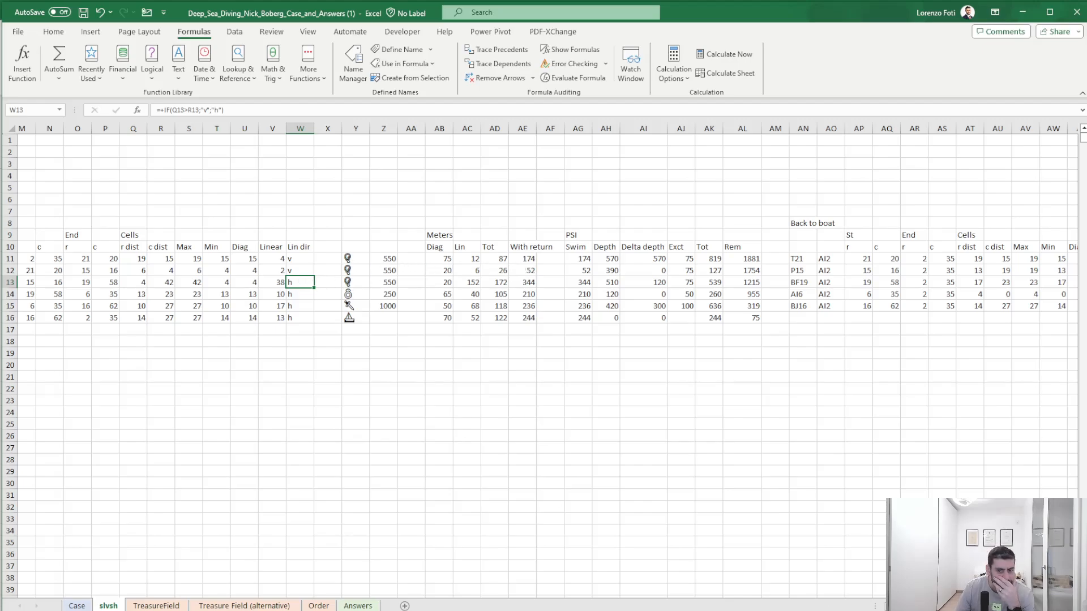
pyautogui.hscroll(-4, 543, 362)
pyautogui.hscroll(6, 543, 362)
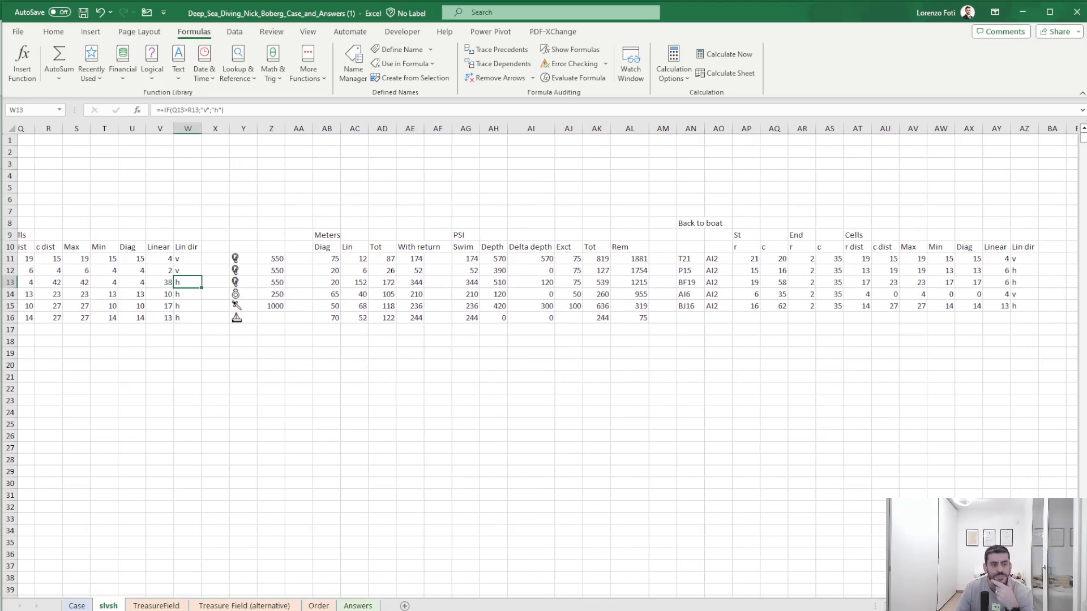
# - Check the first leg's formulas in row 11 for delta depth, total PSI, remaining air and the return to the boat
pyautogui.click(543, 270)
pyautogui.click(543, 261)
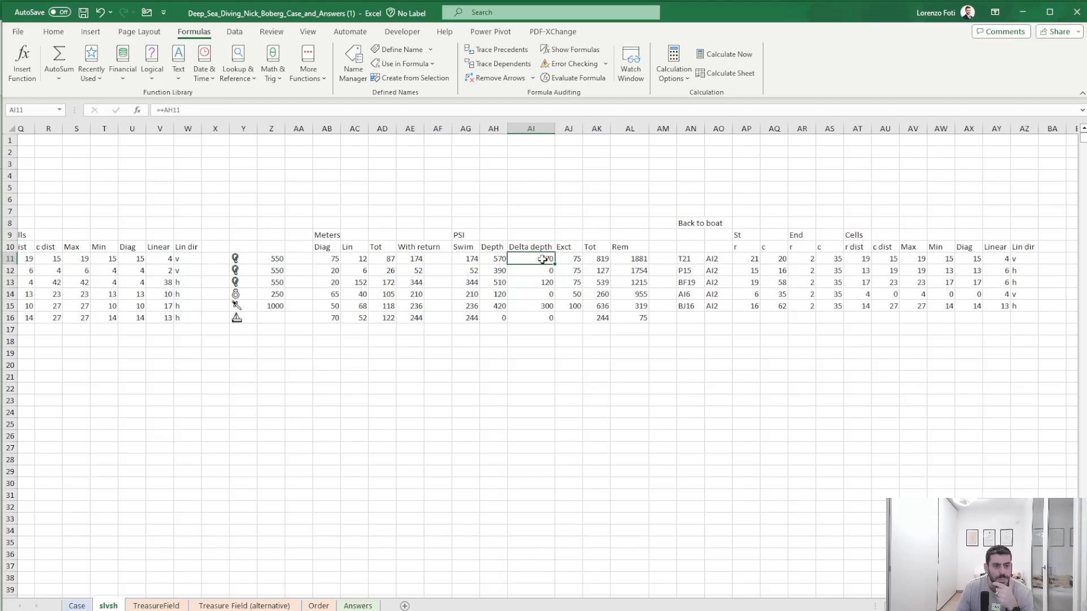
pyautogui.click(601, 259)
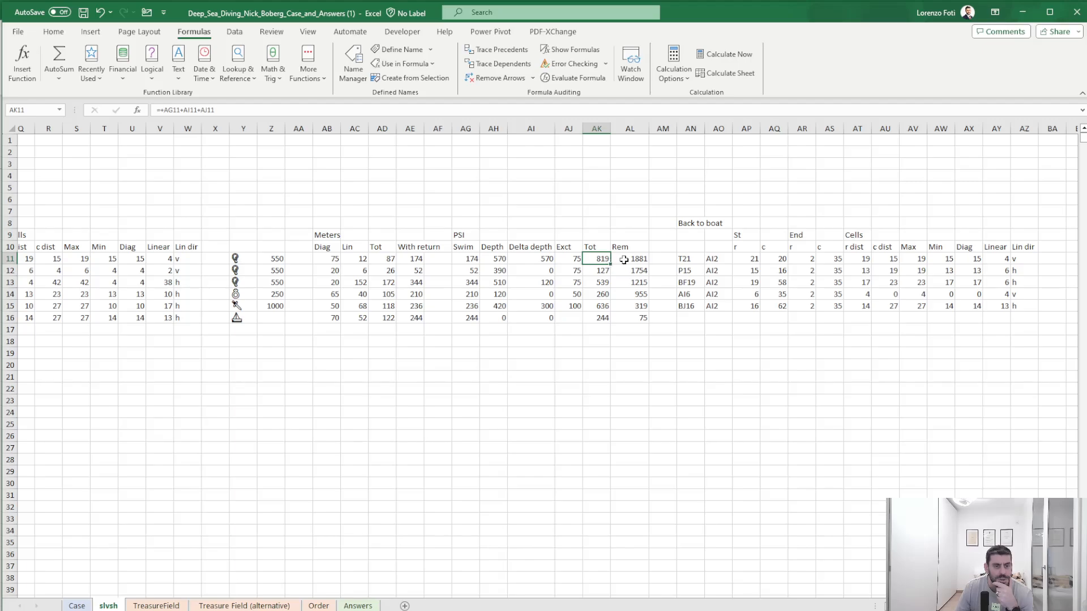
pyautogui.click(644, 260)
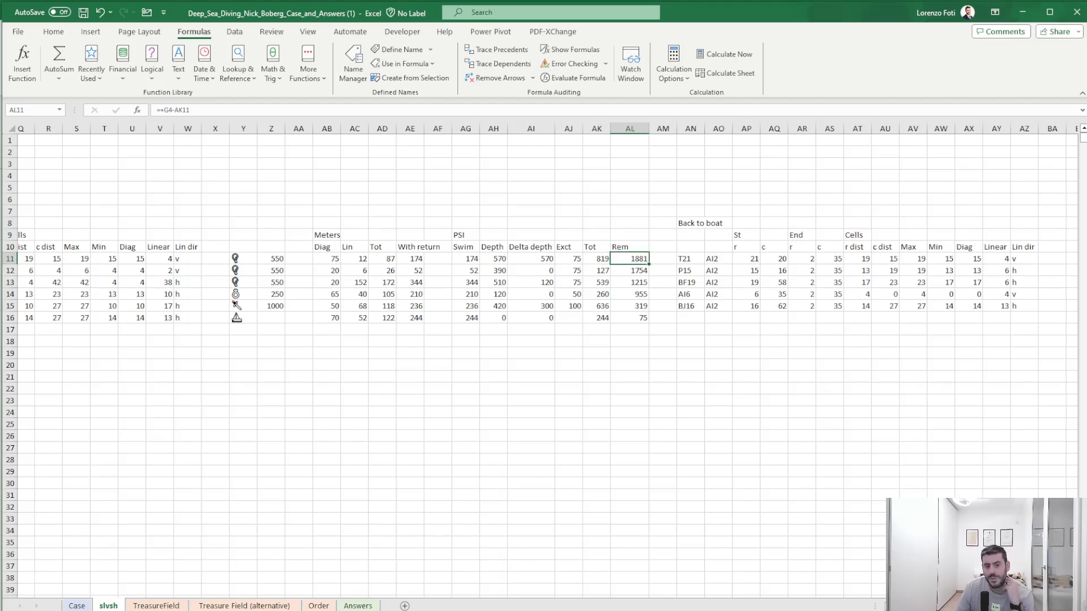
pyautogui.hscroll(5, 543, 362)
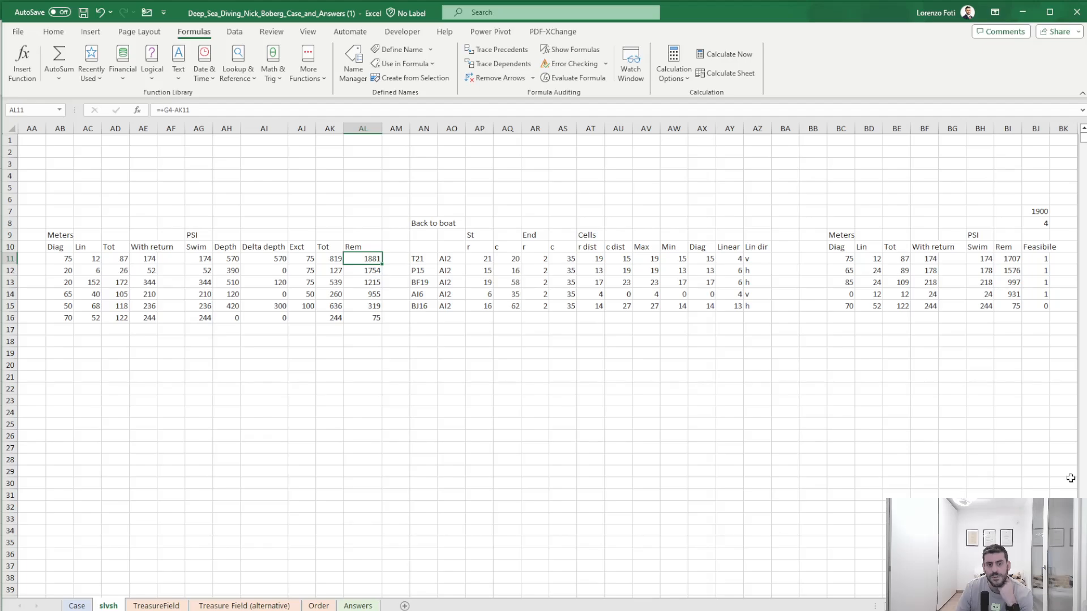
pyautogui.click(1014, 260)
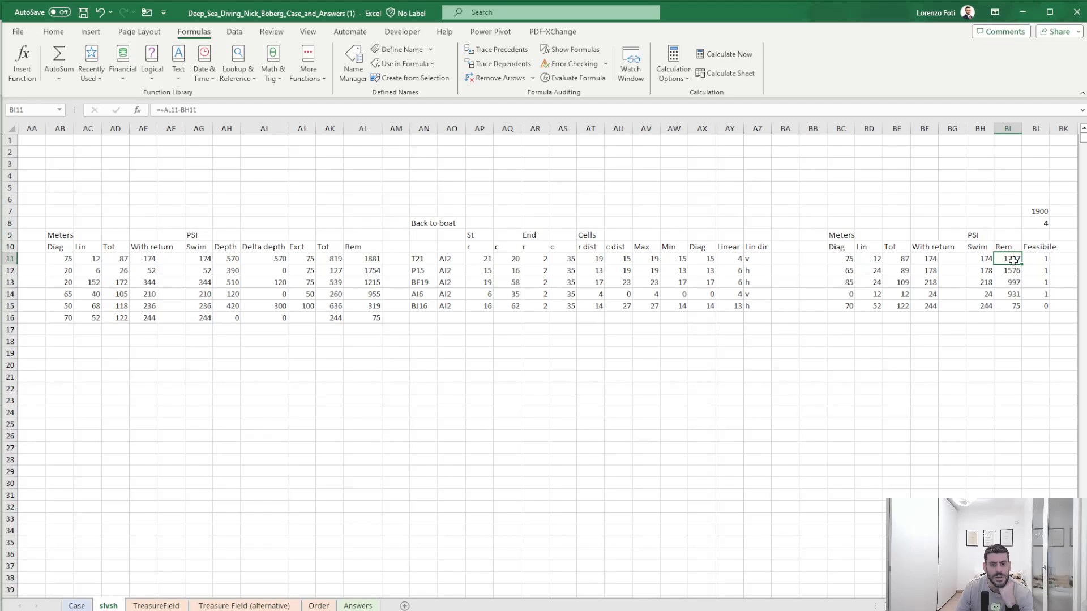
pyautogui.click(930, 257)
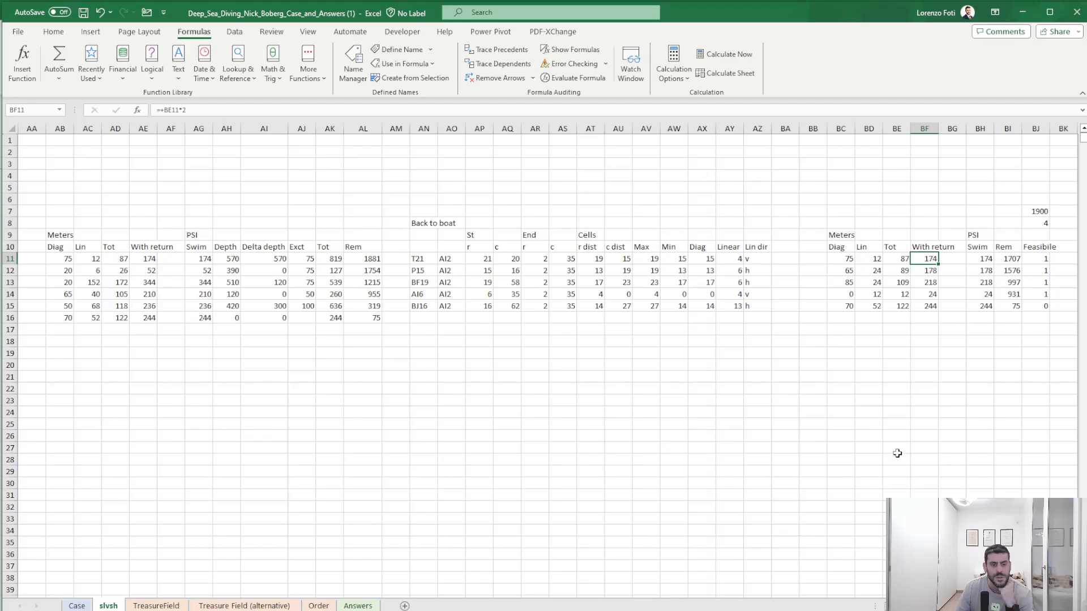
pyautogui.click(334, 259)
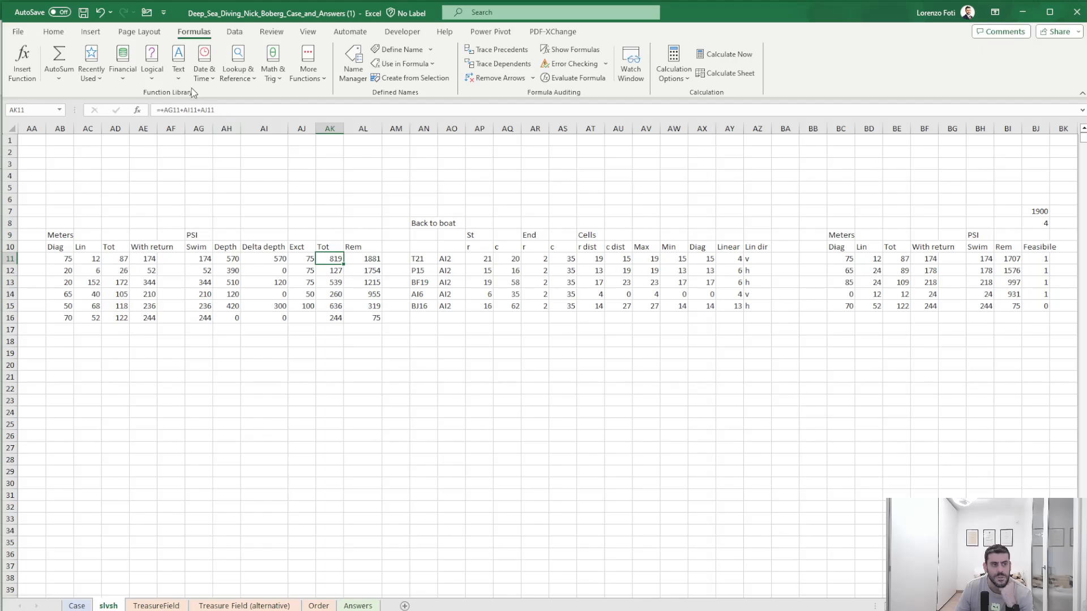
pyautogui.click(194, 110)
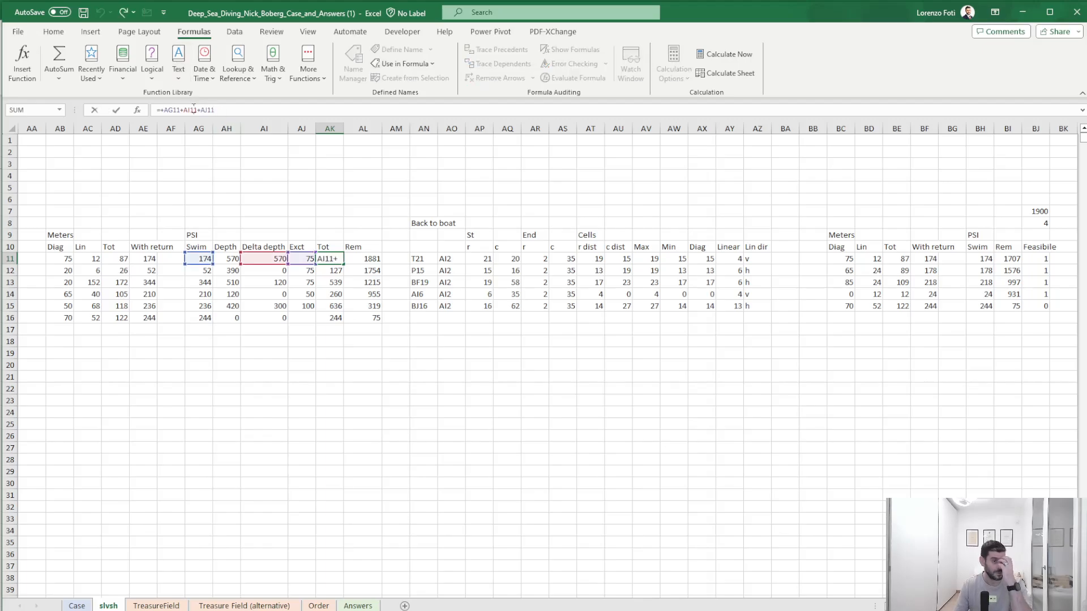
pyautogui.hotkey('ctrl', 'Return')
# - Check the second leg's start and end cells and its swim, depth, delta depth and extraction formulas in row 12
pyautogui.hscroll(-10, 307, 274)
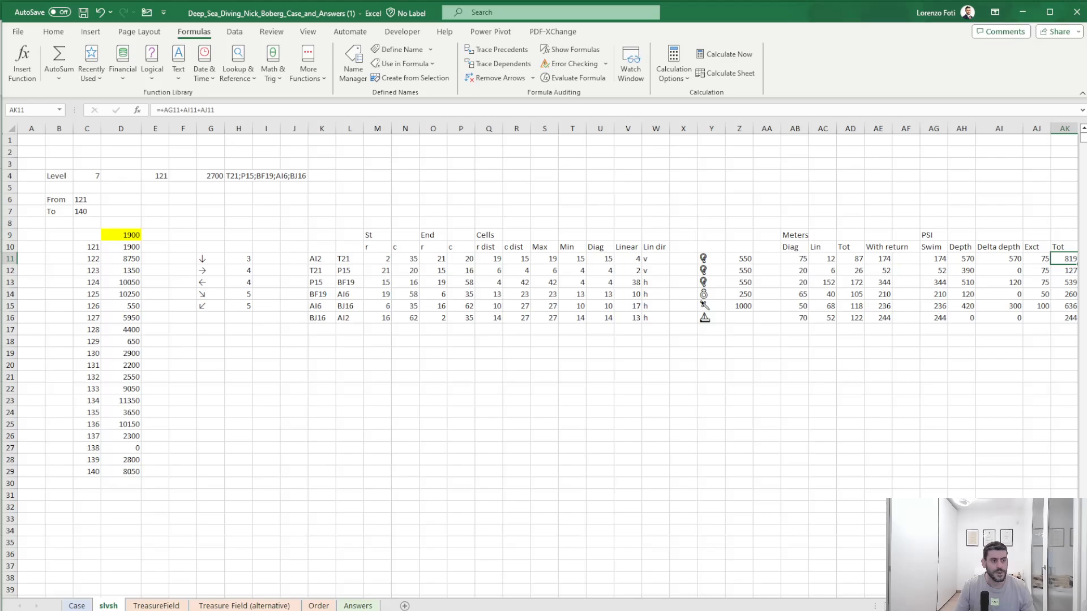
pyautogui.click(307, 274)
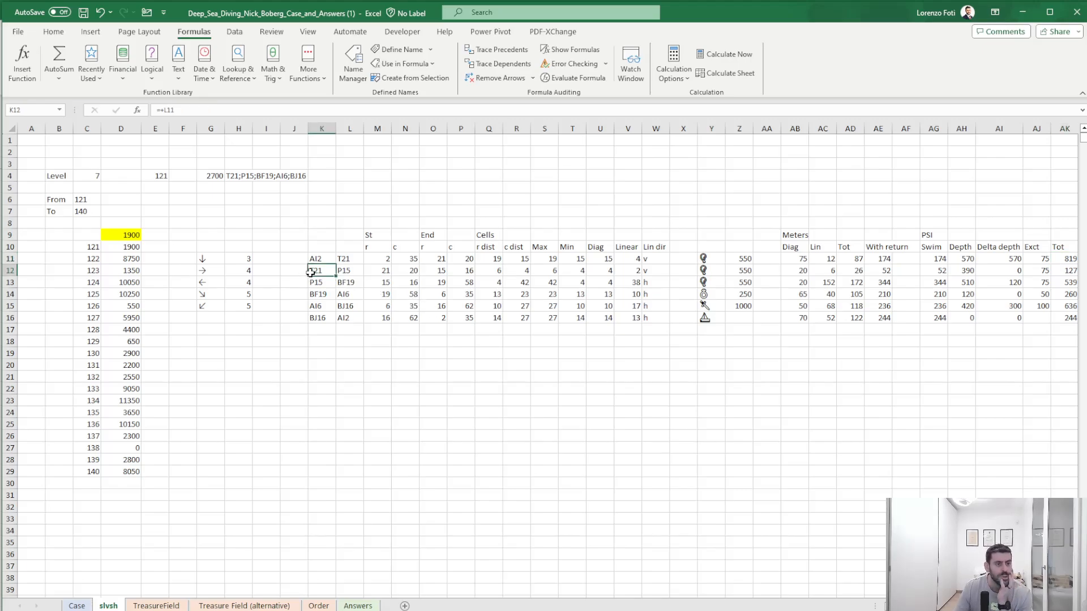
pyautogui.click(346, 271)
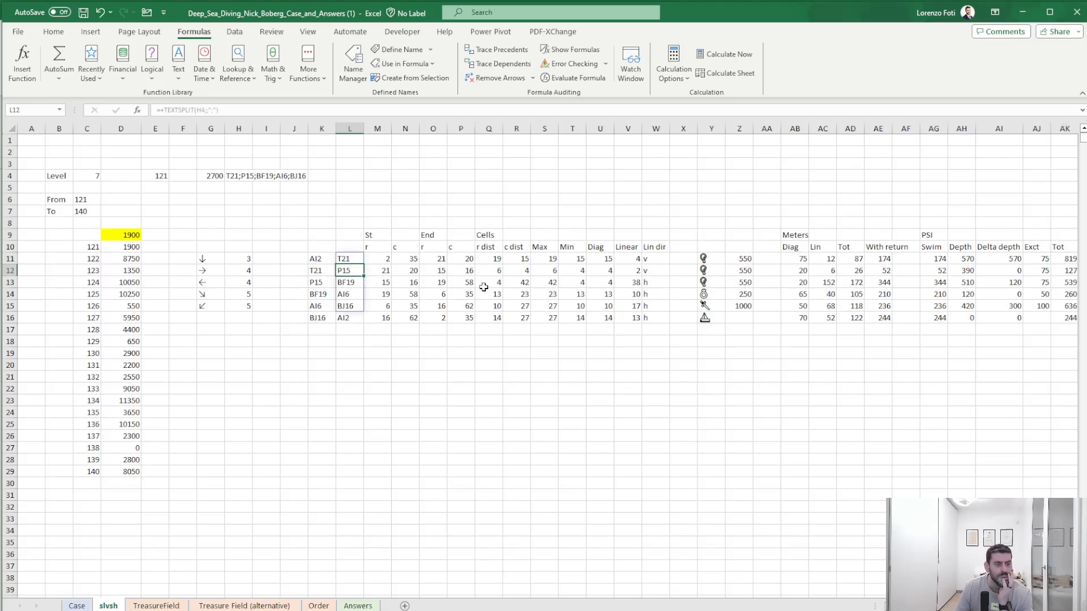
pyautogui.hscroll(4, 546, 362)
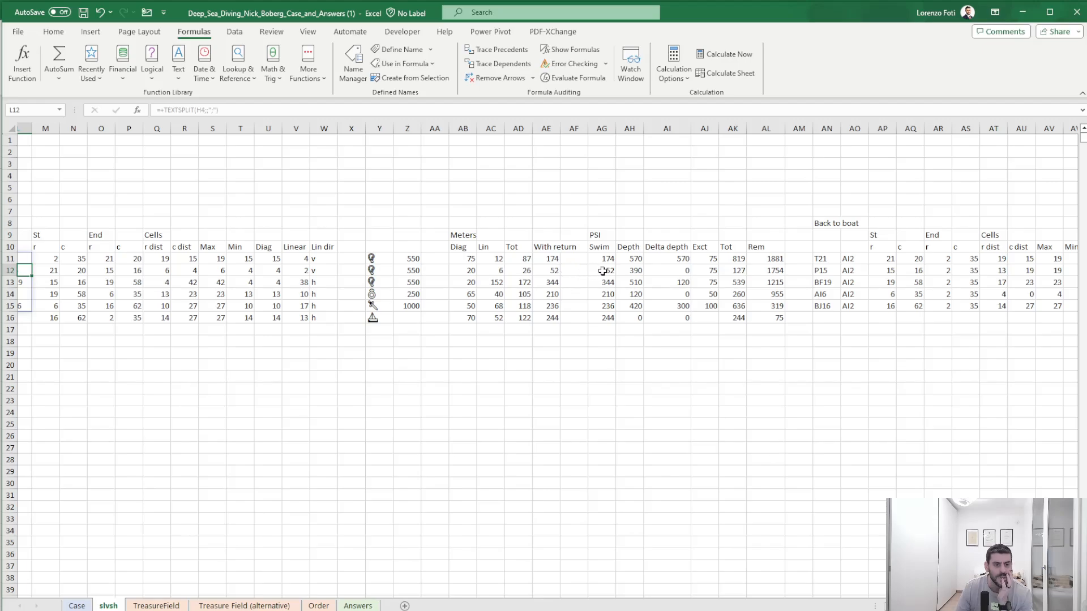
pyautogui.click(610, 272)
pyautogui.click(636, 273)
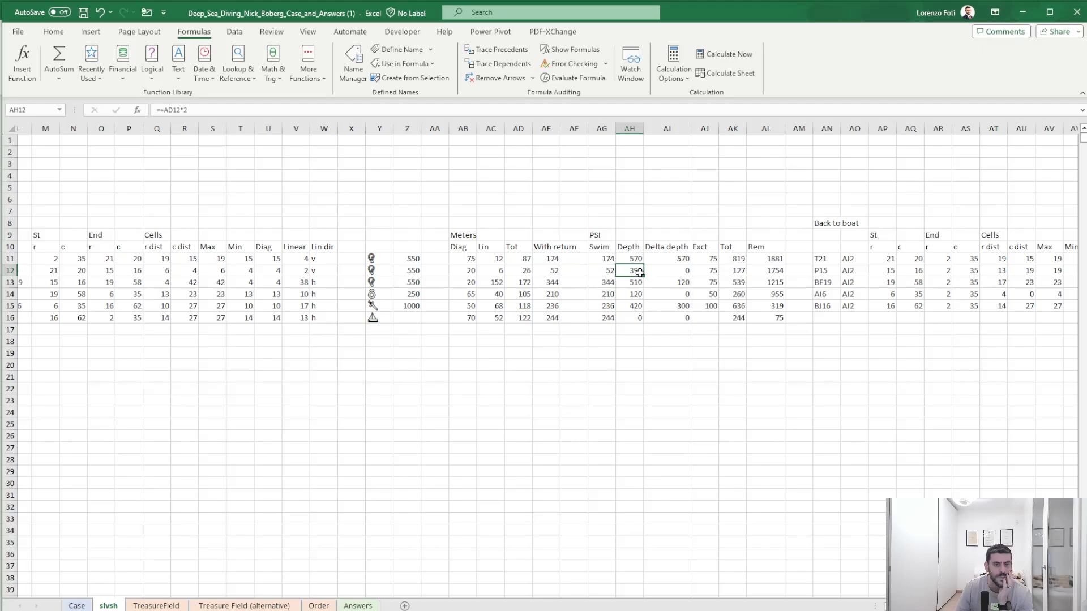
pyautogui.click(666, 272)
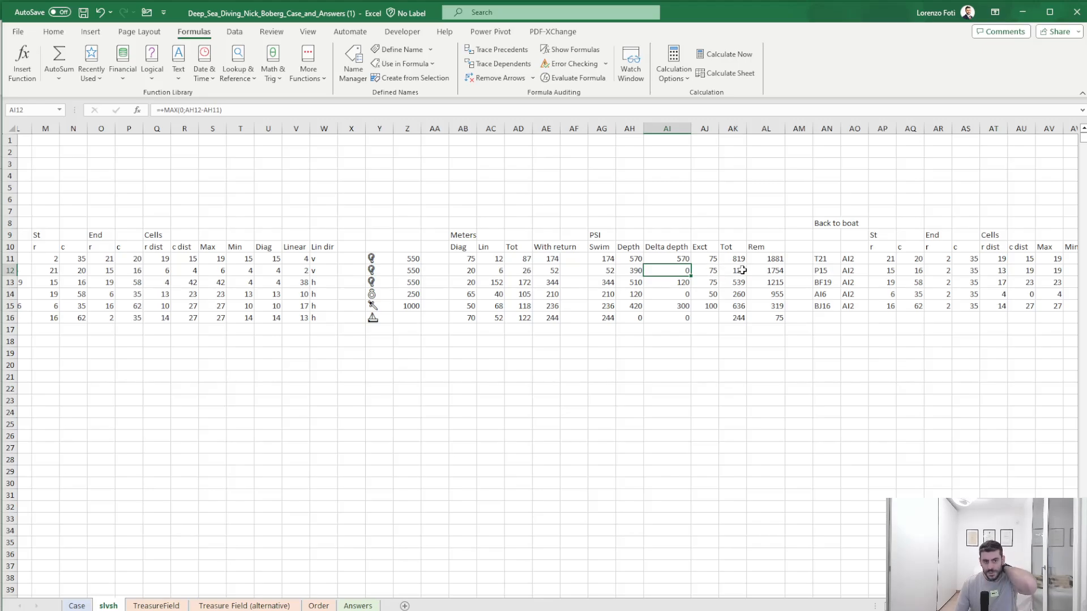
pyautogui.click(709, 270)
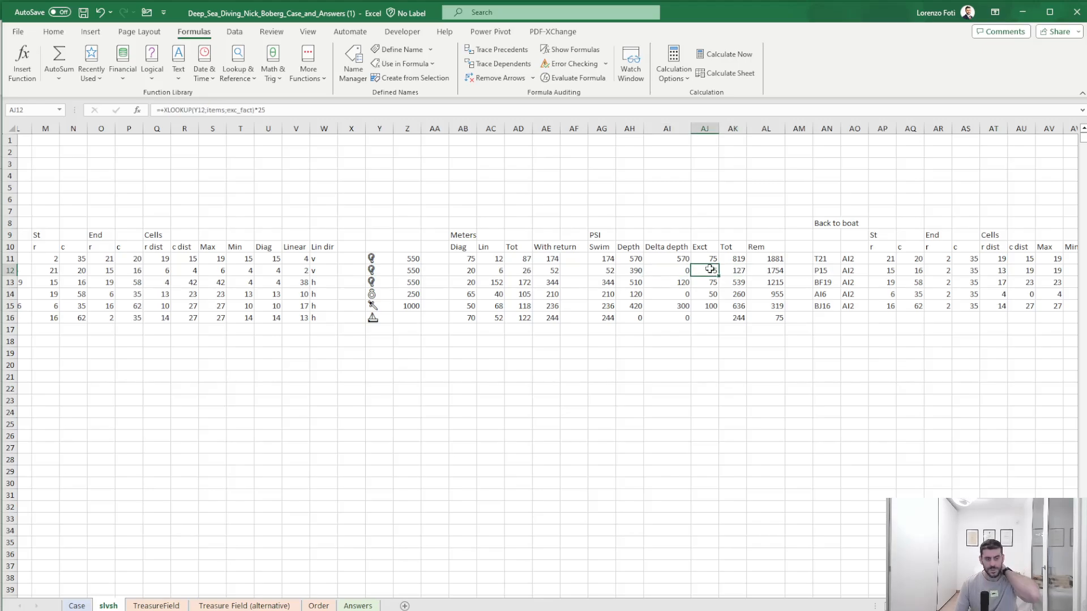
pyautogui.click(300, 113)
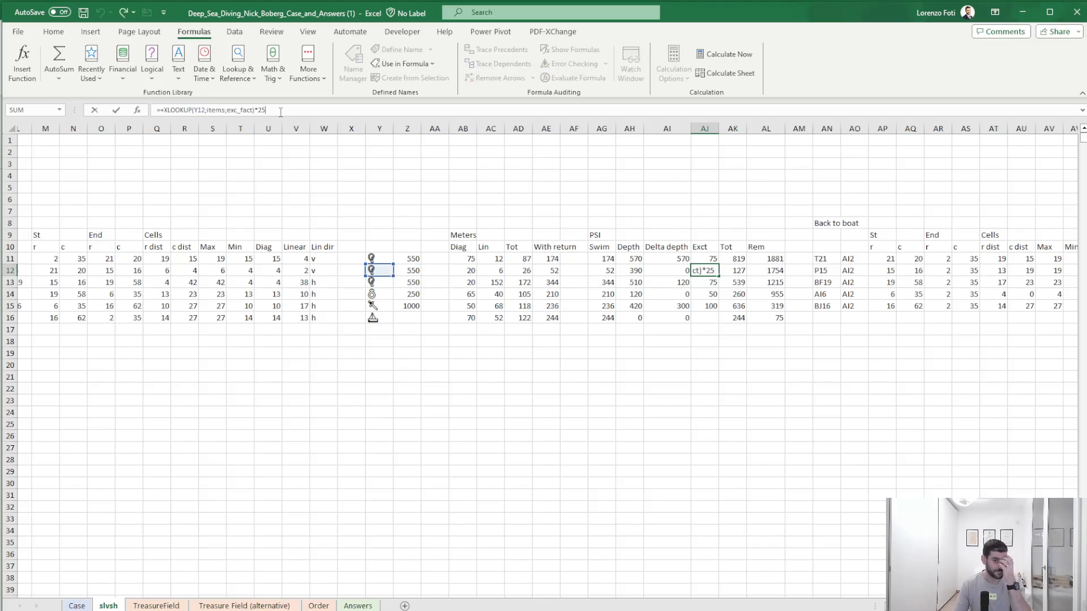
pyautogui.press('Escape')
# - Check the second leg's remaining-air formulas in AL12 and, for the return to the boat, in BI12
pyautogui.click(772, 270)
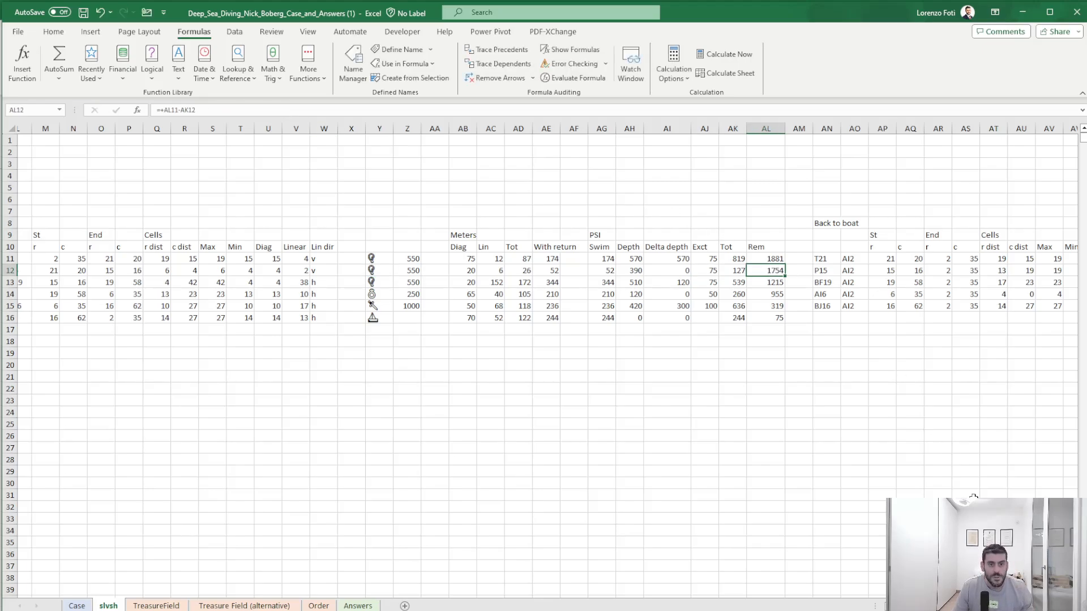
pyautogui.click(212, 110)
pyautogui.press('Escape')
pyautogui.hscroll(5, 543, 362)
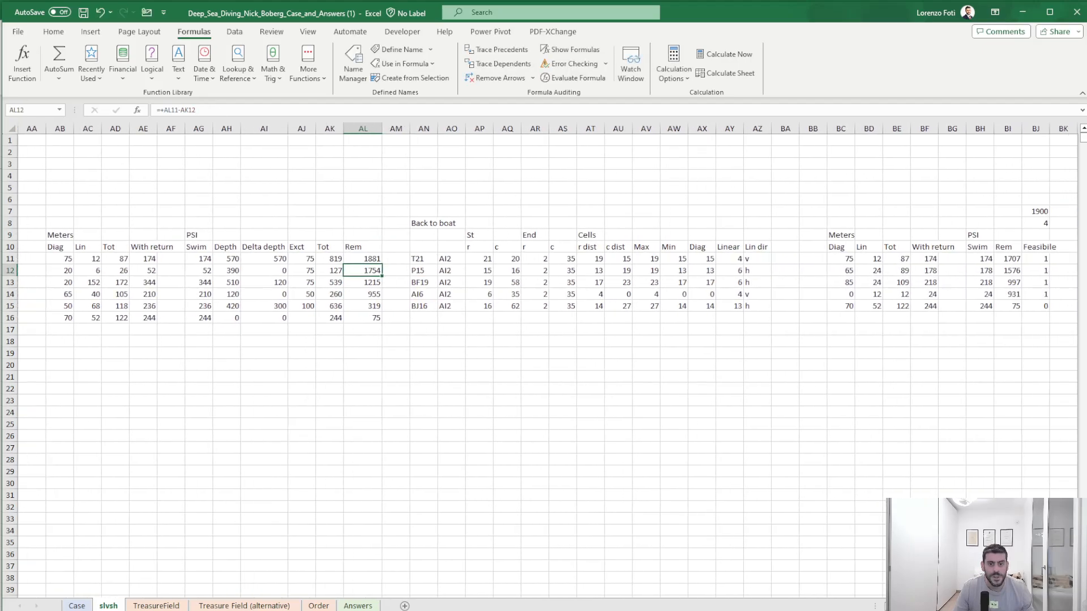
pyautogui.click(1011, 271)
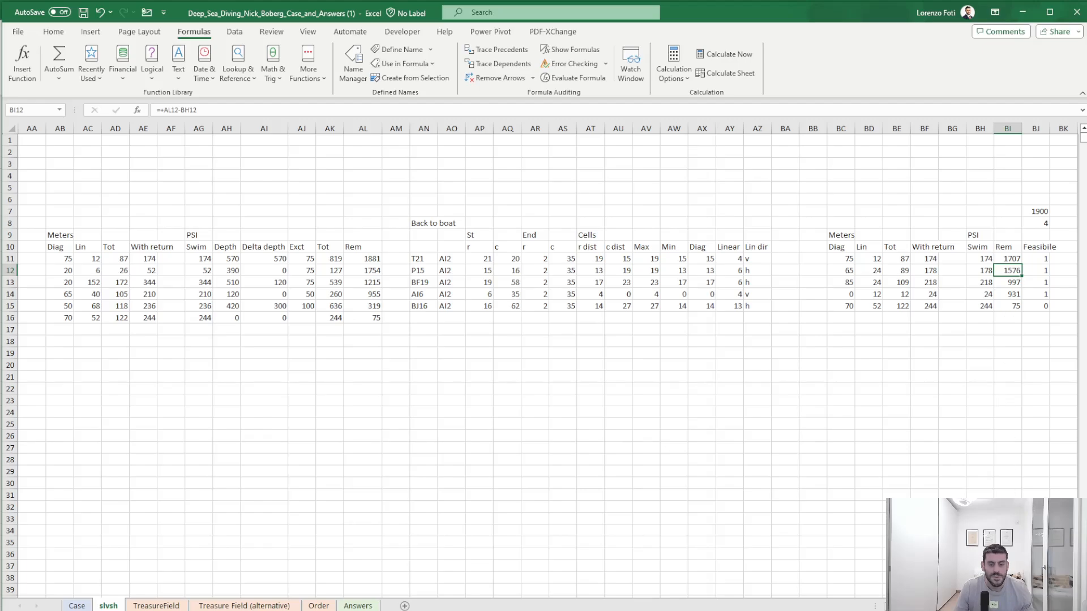
# - Check the third leg's end cell in row 13 and its delta depth formula in AI13
pyautogui.hscroll(-8, 544, 363)
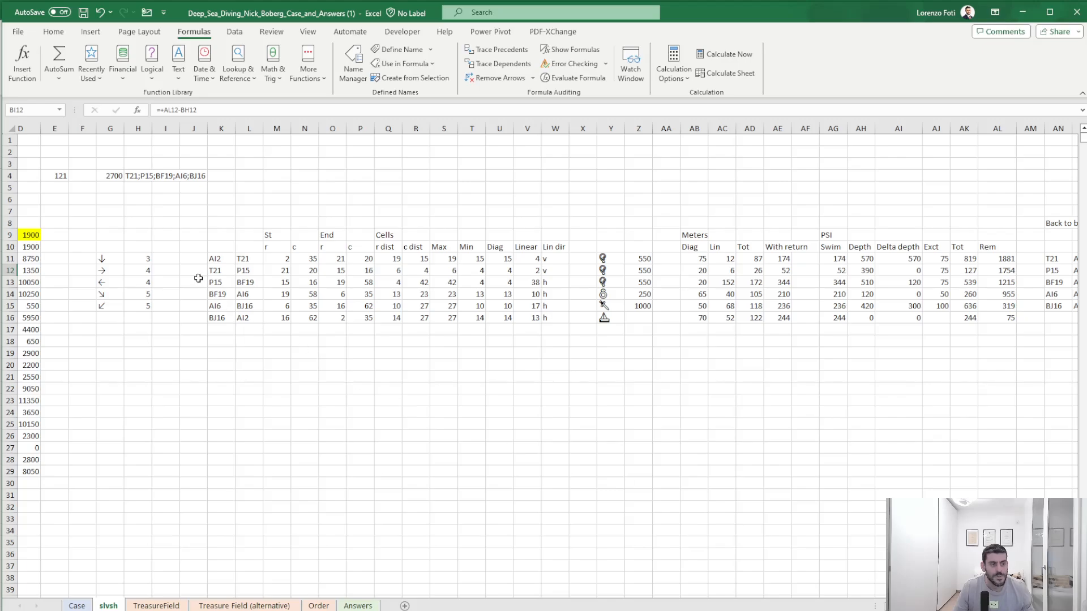
pyautogui.click(257, 285)
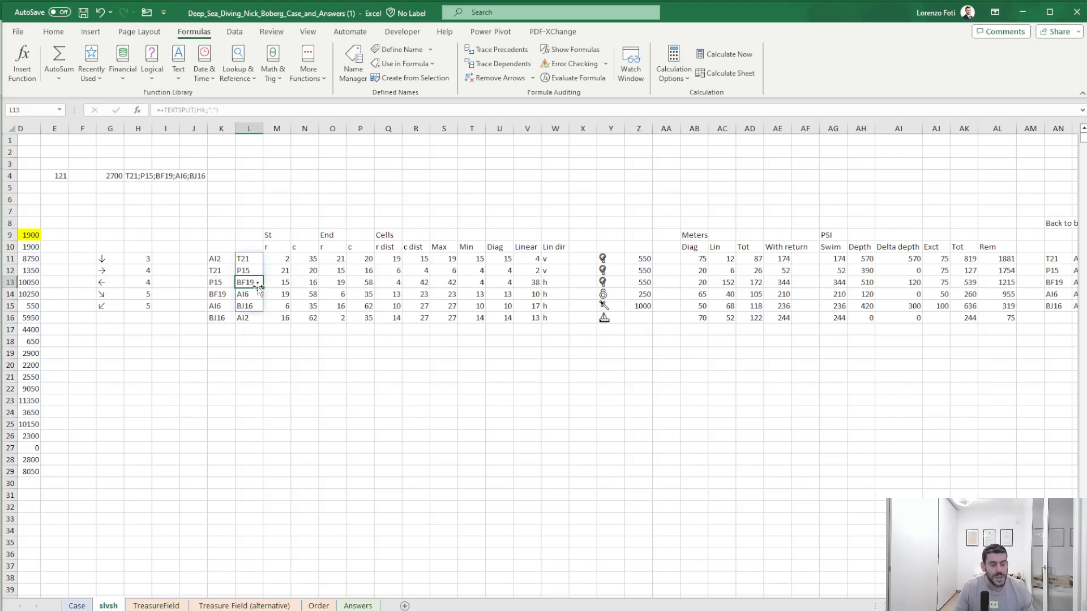
pyautogui.click(911, 284)
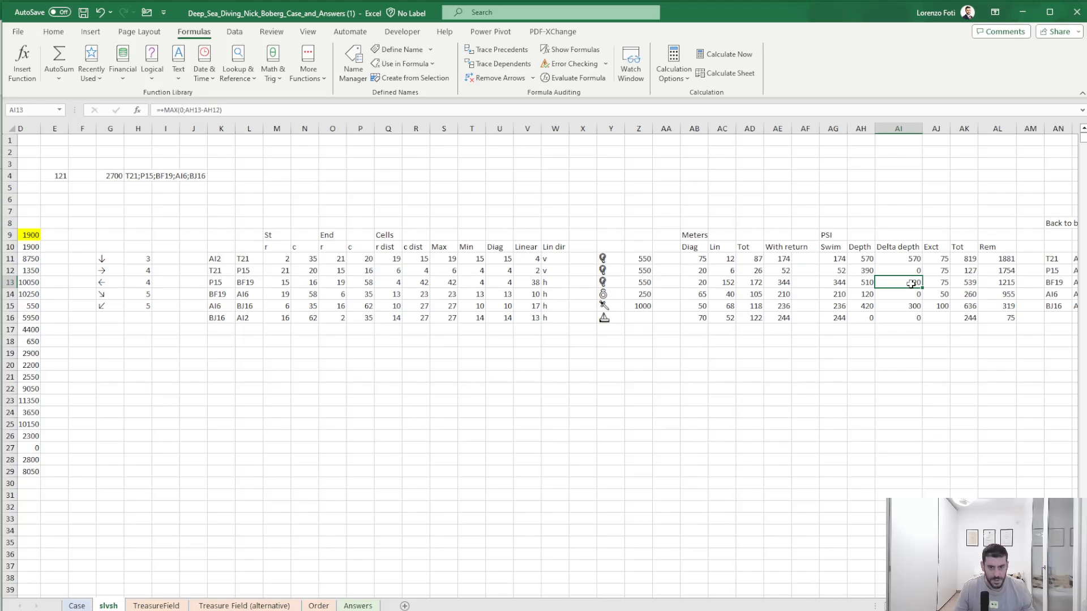
pyautogui.doubleClick(911, 285)
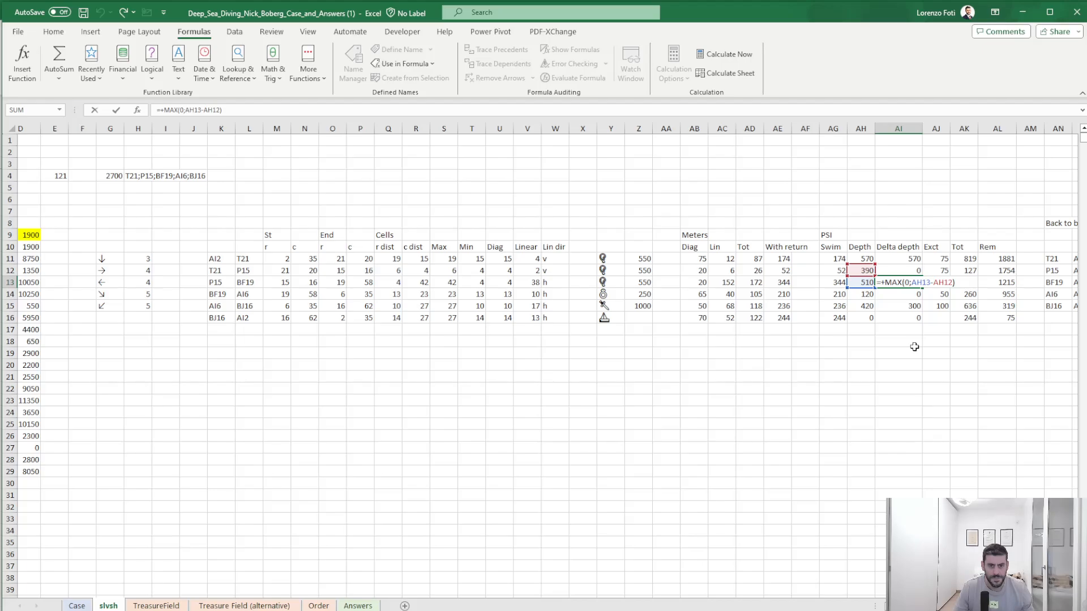
pyautogui.press('Return')
# - Change the delta depth formula in AI12 to subtract the greatest depth reached so far, =MAX(0;AH12-MAX(AH$11:AH11))
pyautogui.click(905, 268)
pyautogui.click(210, 110)
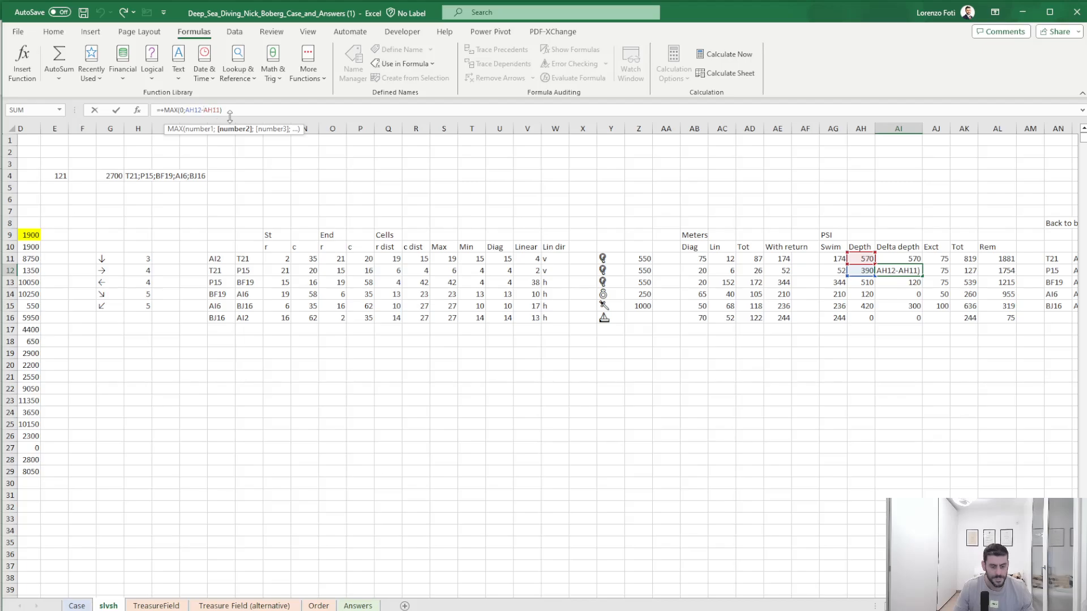
pyautogui.write('max(')
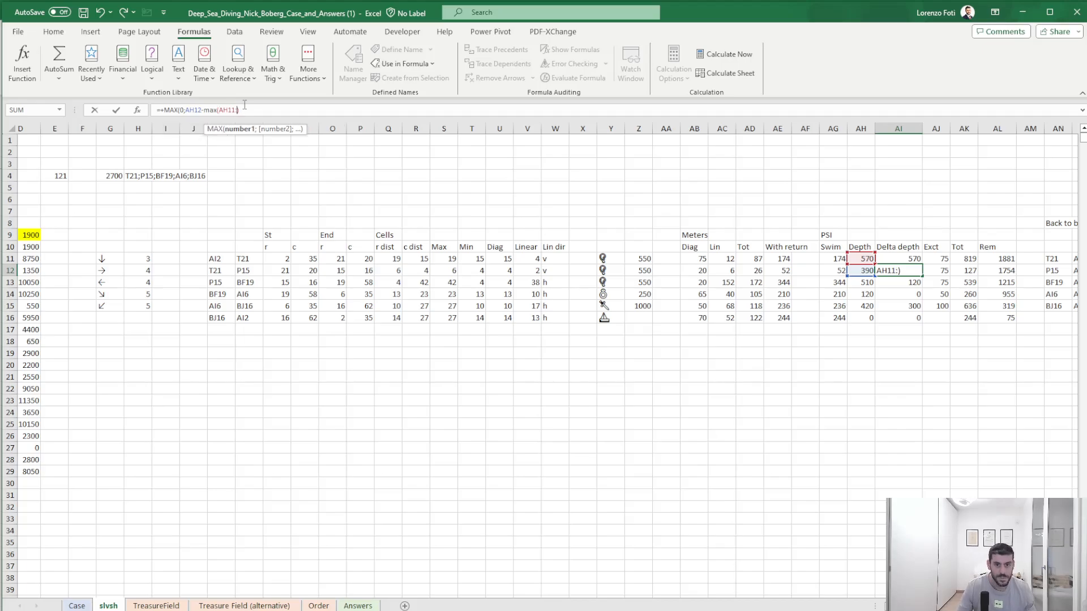
pyautogui.click(866, 259)
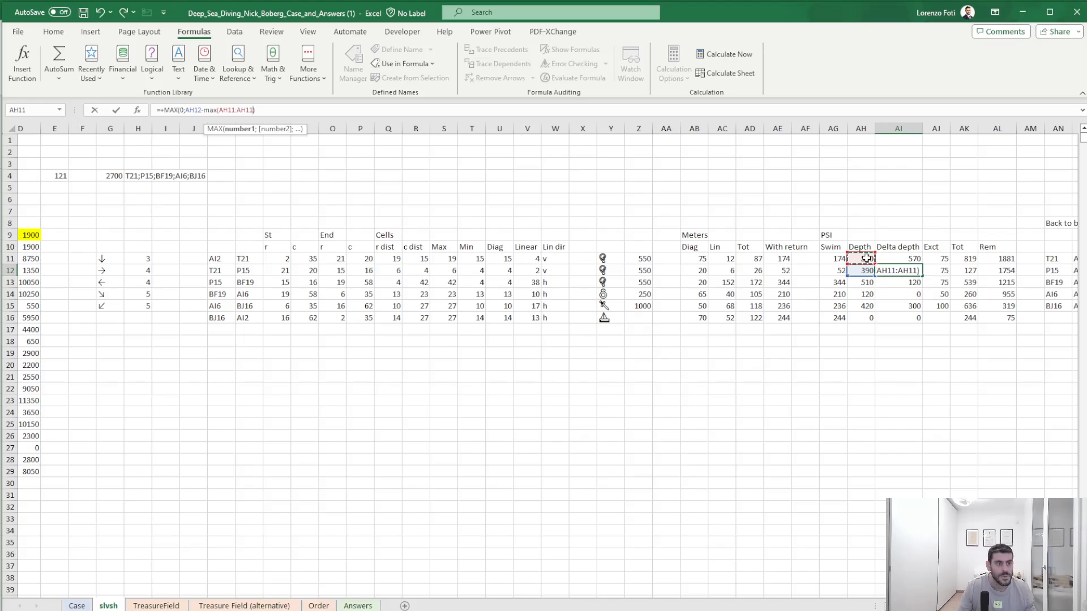
pyautogui.write(')')
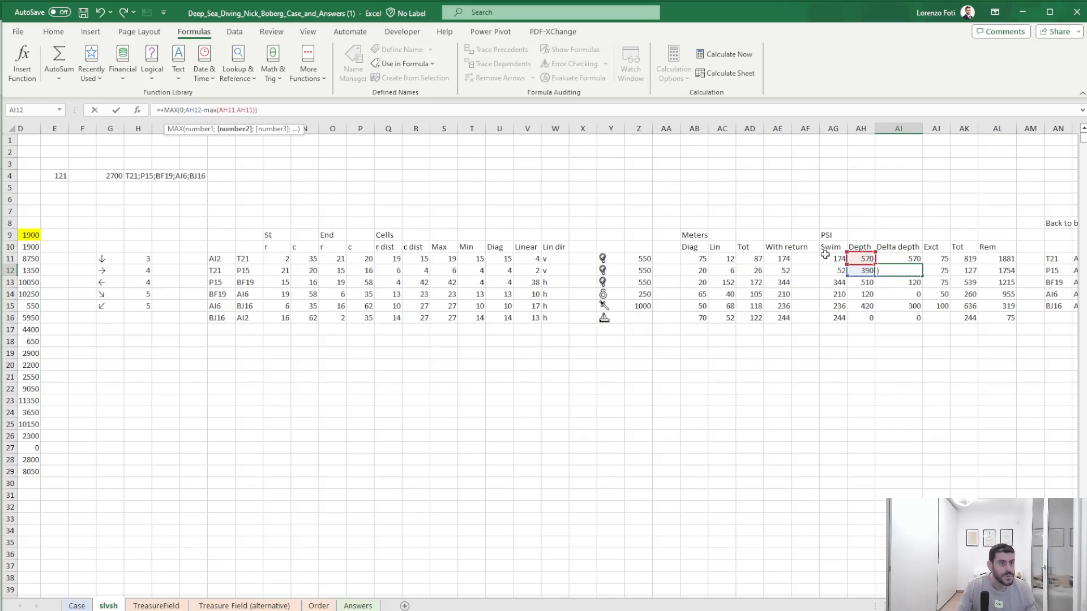
pyautogui.click(229, 111)
pyautogui.write('$')
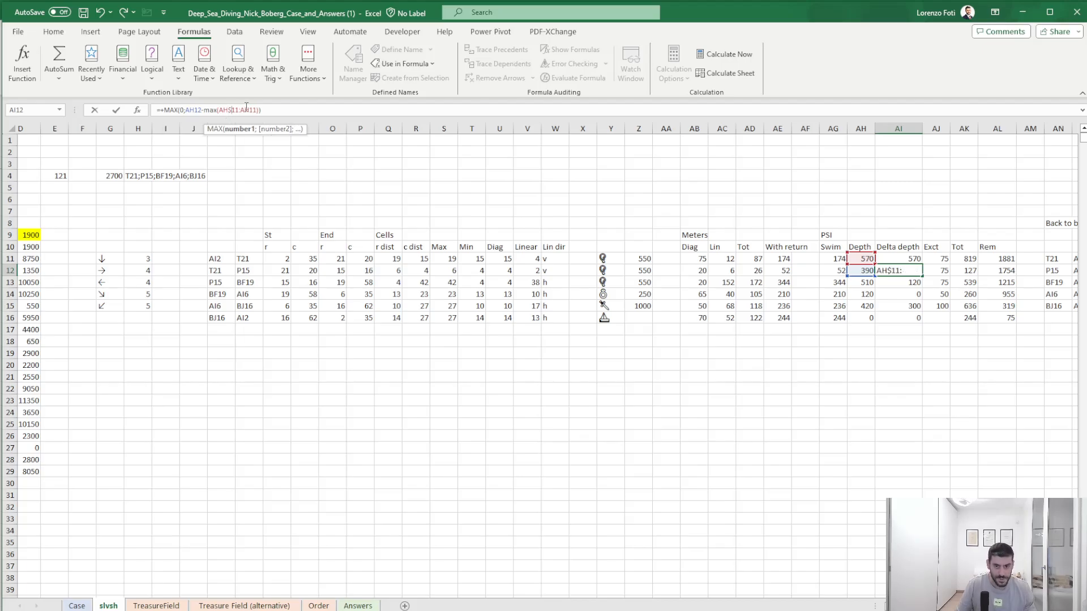
pyautogui.press('Return')
# - Copy the corrected delta depth formula from AI12 down to AI13:AI16
pyautogui.press('Up')
pyautogui.hotkey('ctrl', 'c')
pyautogui.press('Down')
pyautogui.hotkey('shift', 'Down')
pyautogui.hotkey('shift', 'Down')
pyautogui.hotkey('shift', 'Down')
pyautogui.hotkey('ctrl', 'v')
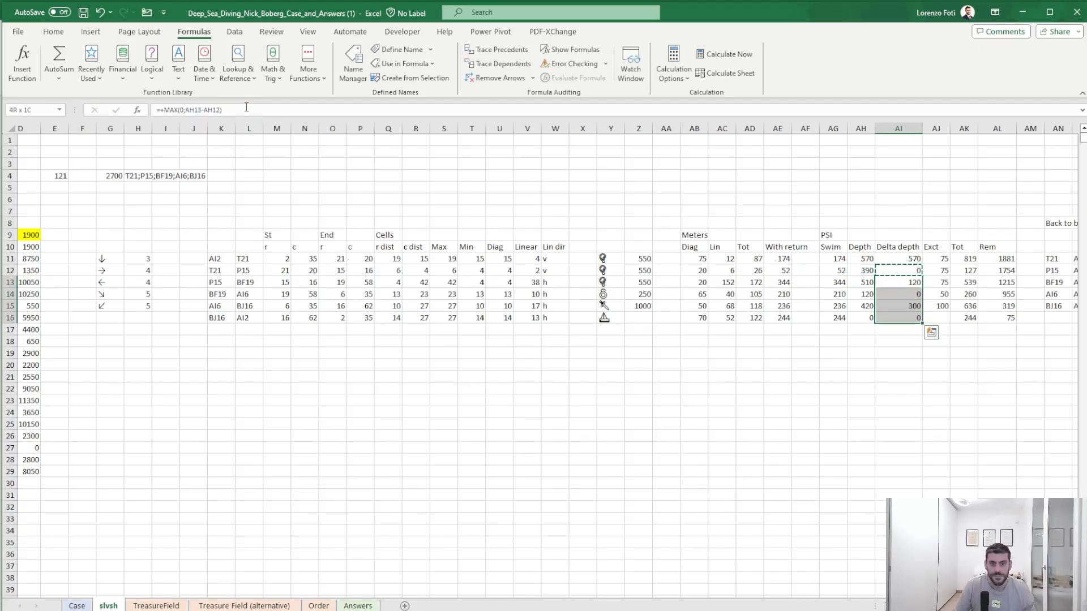
pyautogui.press('Escape')
pyautogui.press('Up')
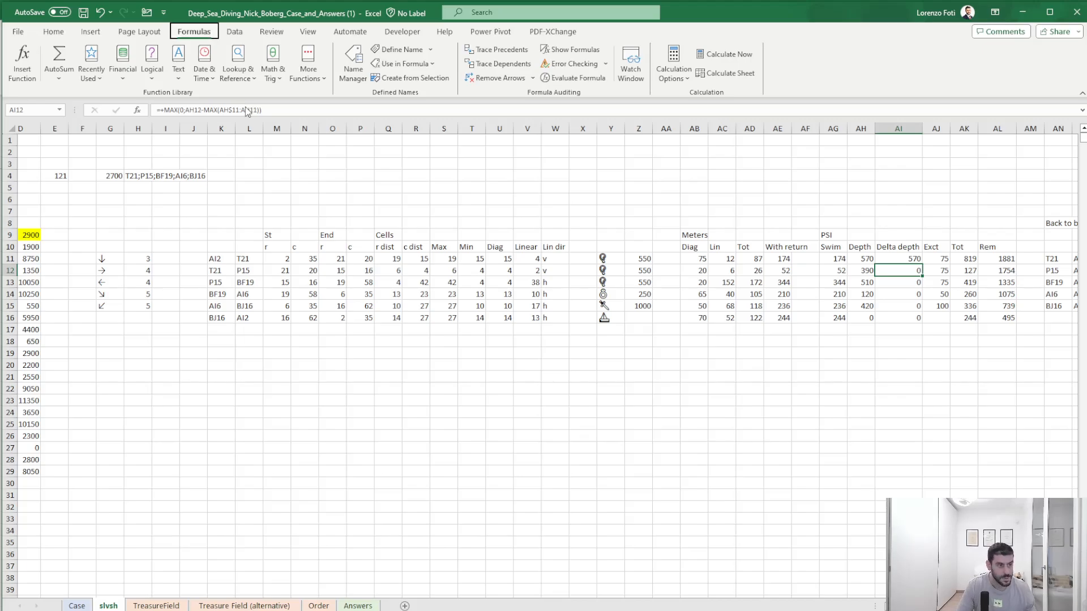
# - Copy the recalculated Level 7 results for games 121 to 140 from D10:D29 of slvsh
pyautogui.hotkey('alt', 'Tab')
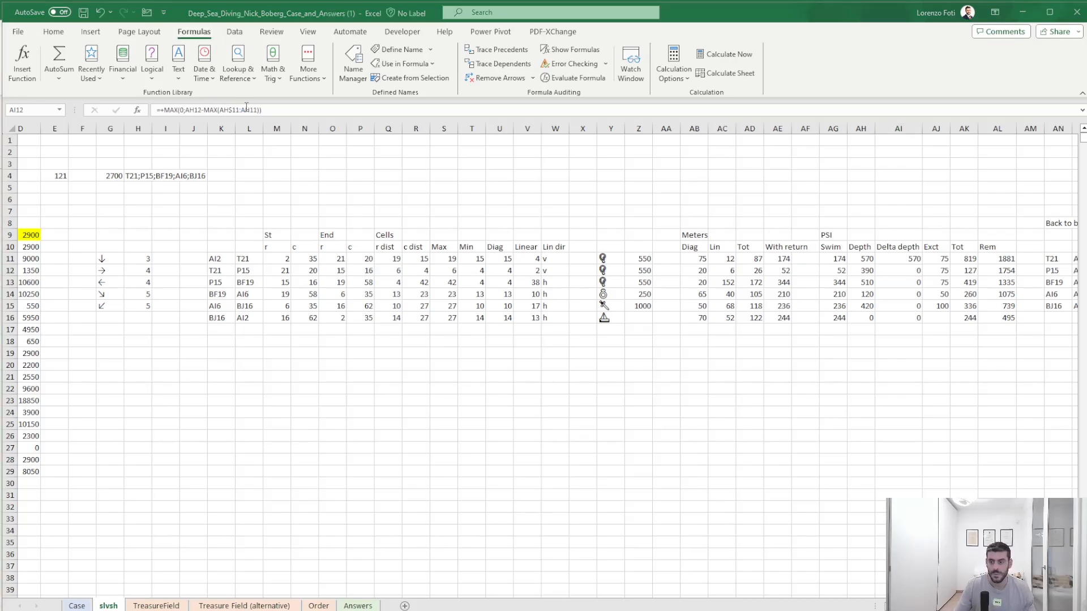
pyautogui.hotkey('alt', 'Tab')
pyautogui.press('Left')
pyautogui.press('Left')
pyautogui.press('Left')
pyautogui.press('Left')
pyautogui.press('Left')
pyautogui.press('Left')
pyautogui.press('Left')
pyautogui.press('Left')
pyautogui.press('Left')
pyautogui.press('Left')
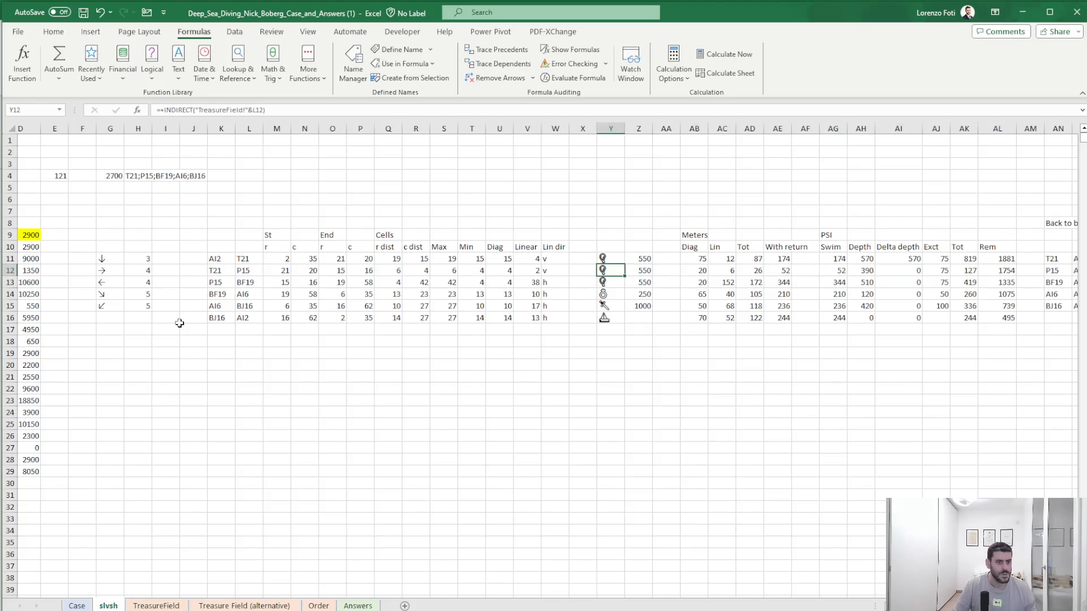
pyautogui.hotkey('ctrl', 'Left')
pyautogui.hotkey('ctrl', 'Left')
pyautogui.hotkey('ctrl', 'Left')
pyautogui.hotkey('ctrl', 'Left')
pyautogui.hotkey('ctrl', 'Left')
pyautogui.hotkey('ctrl', 'Left')
pyautogui.hotkey('ctrl', 'Left')
pyautogui.press('Right')
pyautogui.press('Right')
pyautogui.press('Right')
pyautogui.press('Up')
pyautogui.press('Up')
pyautogui.press('Up')
pyautogui.press('Left')
pyautogui.press('Down')
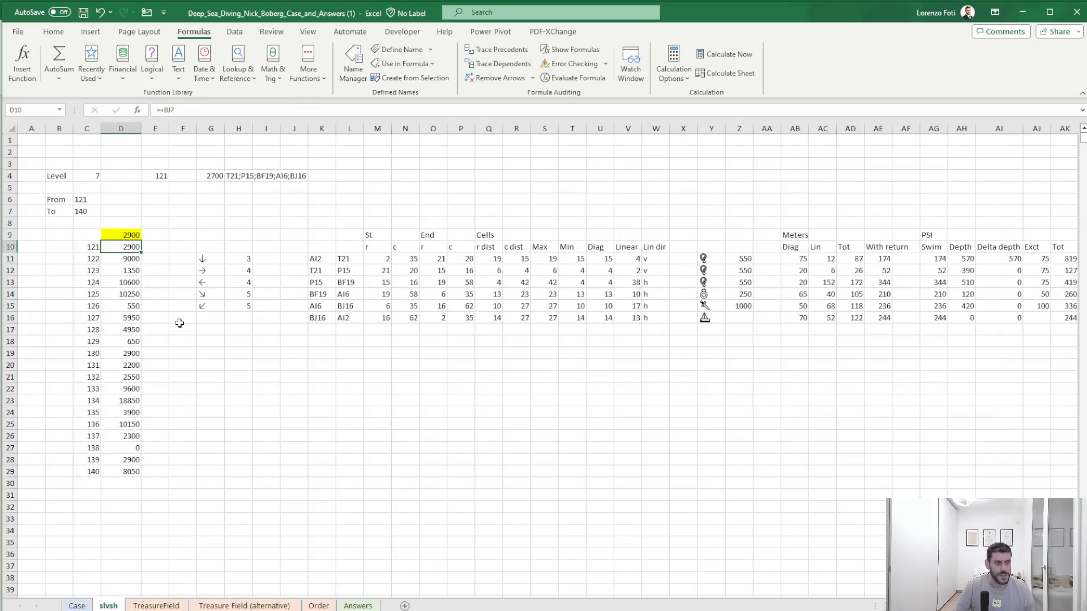
pyautogui.hotkey('ctrl', 'shift', 'Down')
pyautogui.hotkey('ctrl', 'c')
# - Paste the copied results as values over the Level 7 answers in the Case sheet, starting at E246 for game 121
pyautogui.click(85, 606)
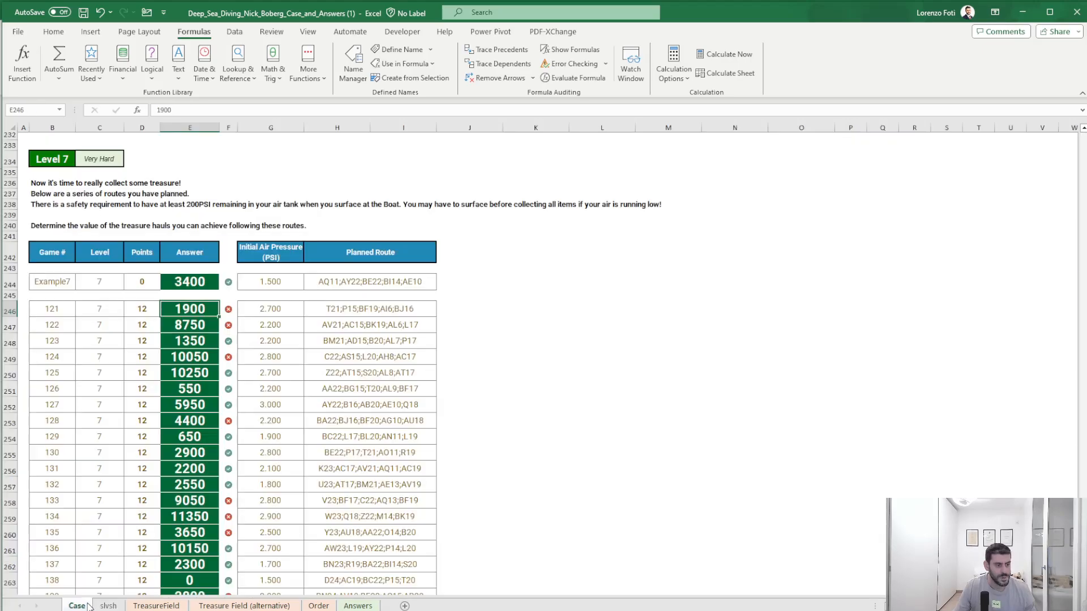
pyautogui.scroll(-6, 99, 538)
pyautogui.scroll(3, 147, 359)
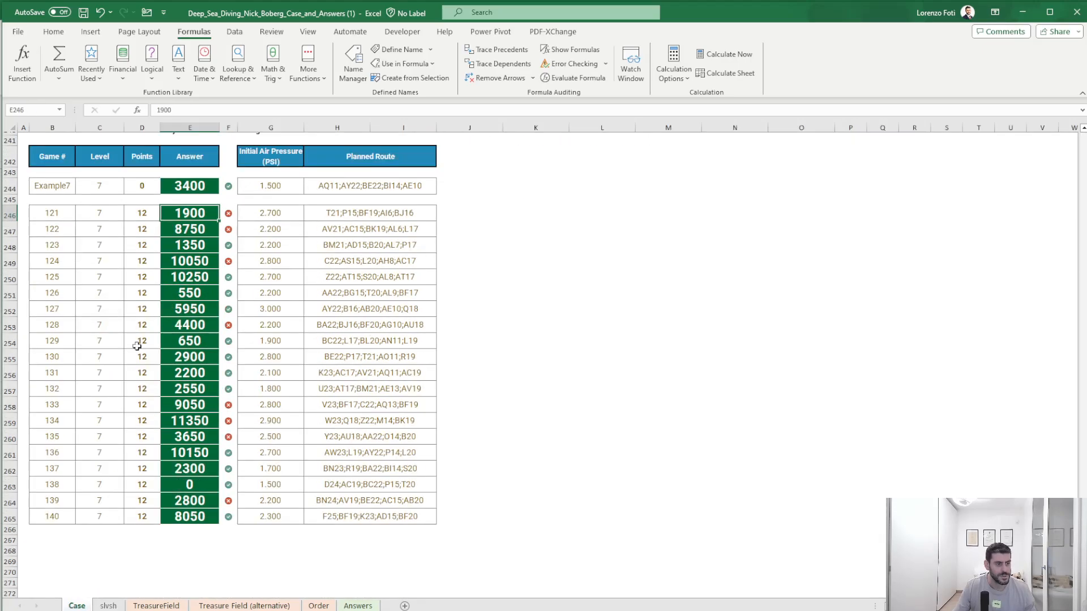
pyautogui.rightClick(186, 212)
pyautogui.click(238, 291)
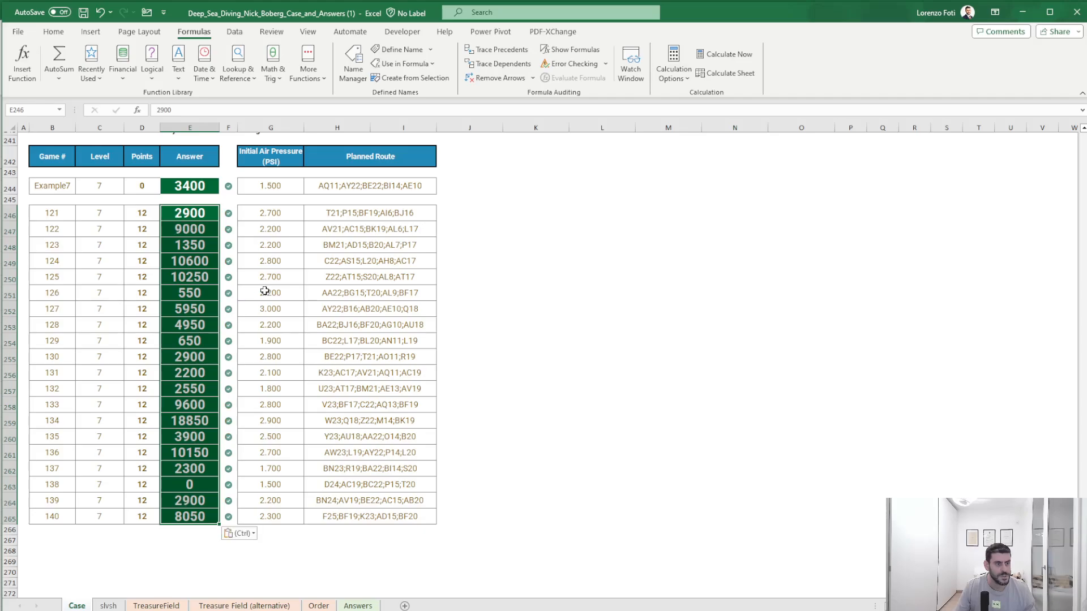
pyautogui.click(470, 308)
pyautogui.click(639, 310)
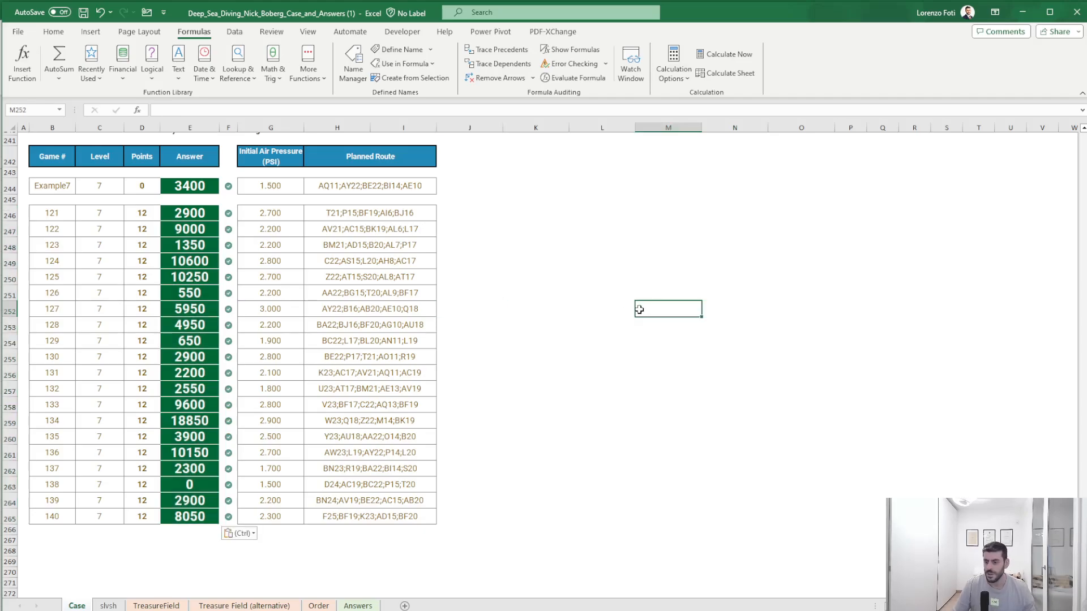
# - Begin the Bonus 1 answer in E39 with SUM(XLOOKUP( and TreasureField!B3:BP27 as the lookup value
pyautogui.hotkey('ctrl', 'Up')
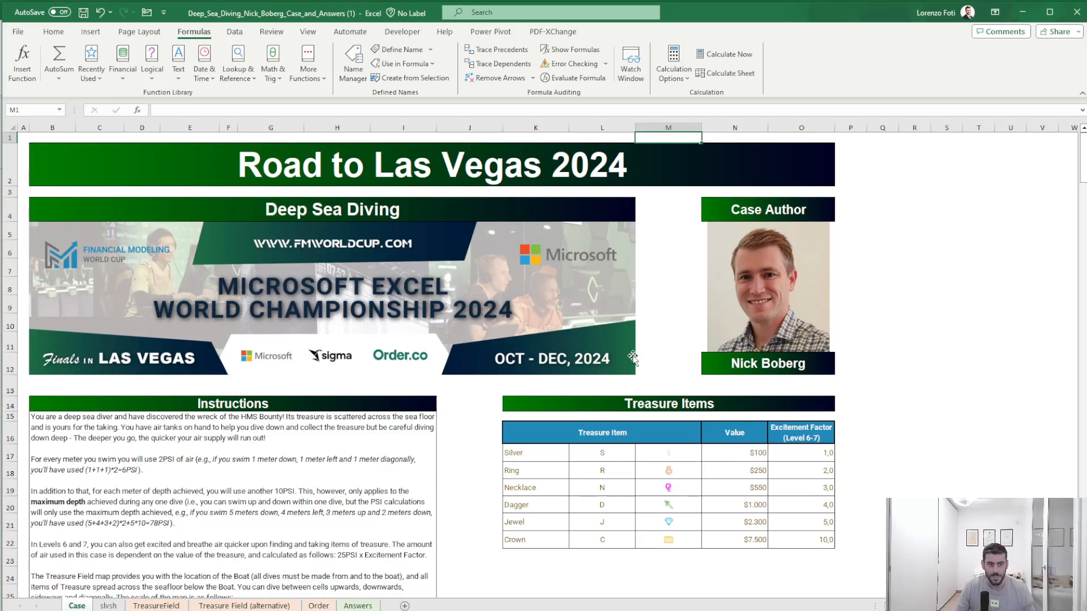
pyautogui.click(914, 470)
pyautogui.scroll(-7, 554, 457)
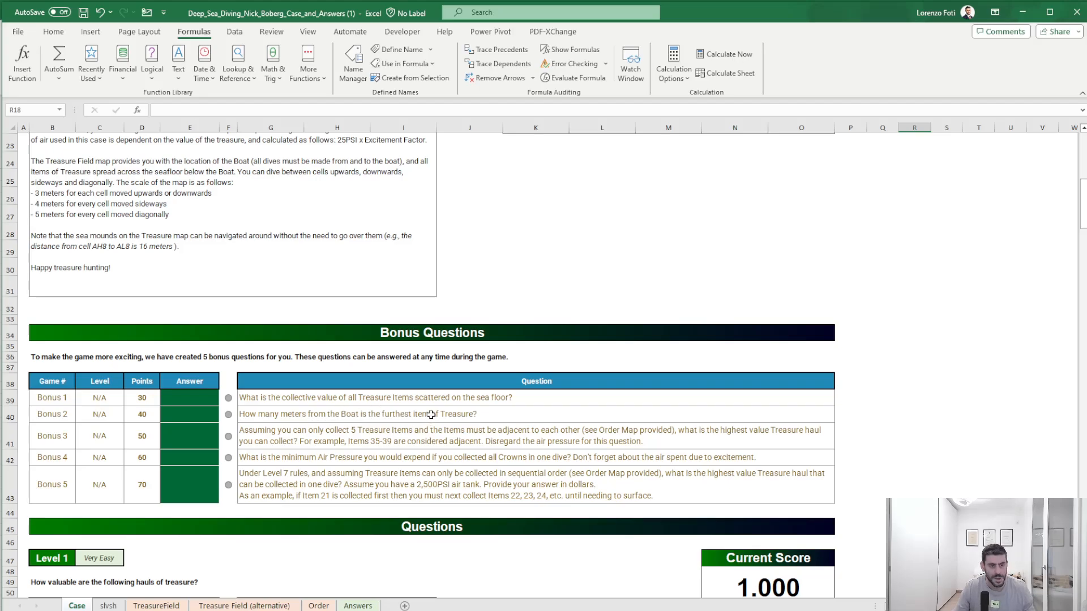
pyautogui.click(190, 398)
pyautogui.write('+')
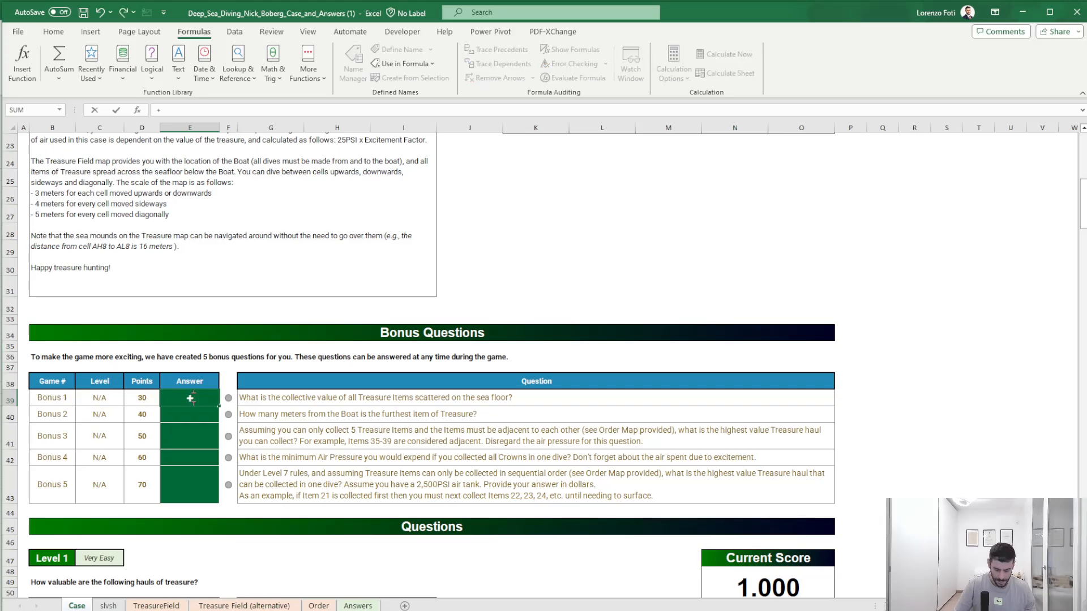
pyautogui.write('sum(XLOOKUP(')
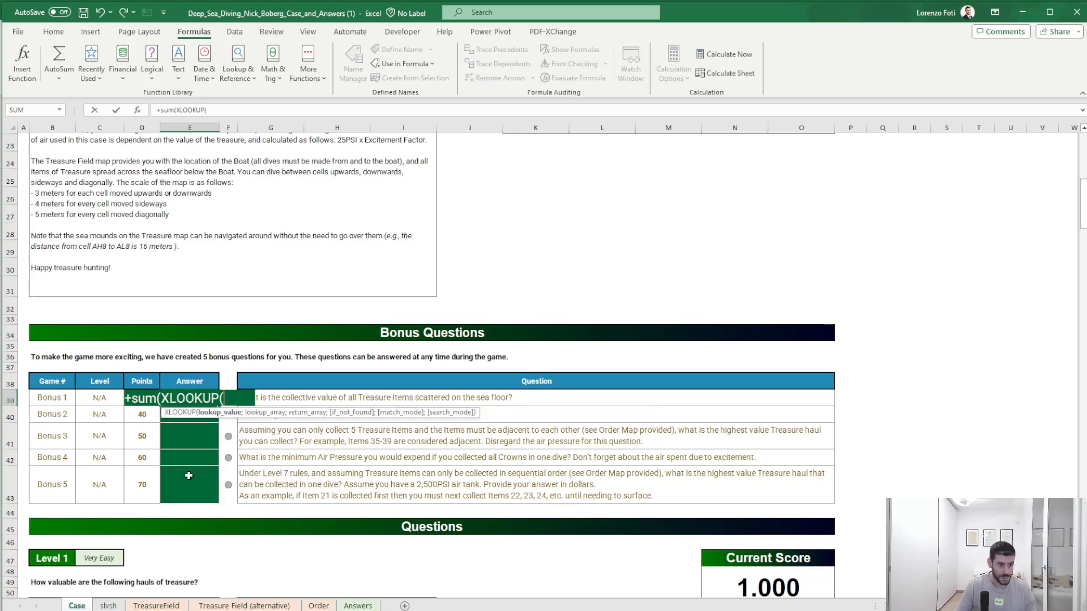
pyautogui.click(173, 605)
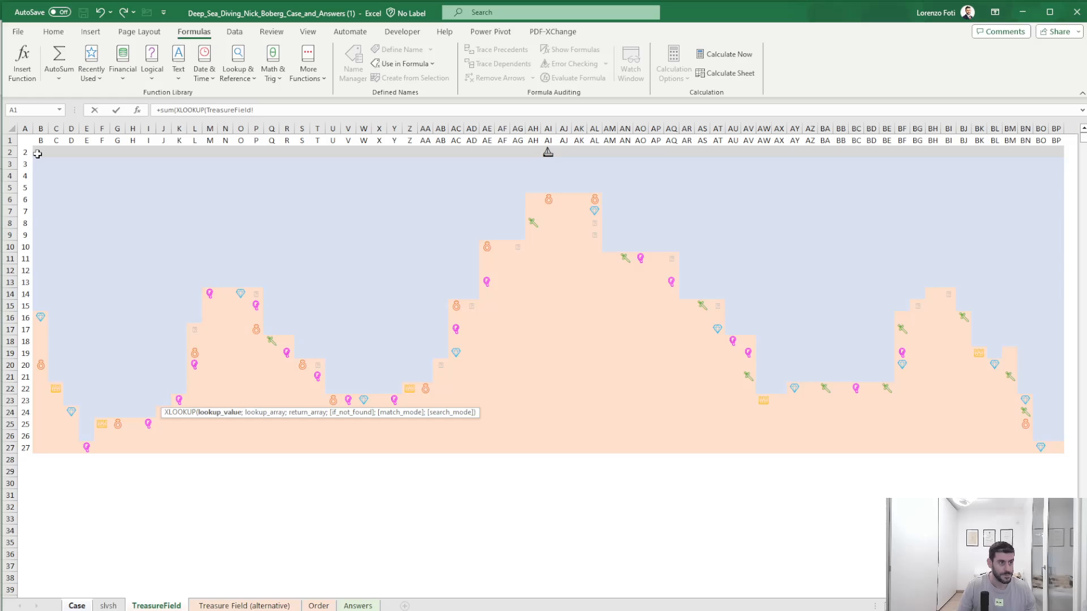
pyautogui.moveTo(37, 160); pyautogui.dragTo(953, 450)
# - Complete the Bonus 1 formula with items as lookup array, values as return array and 0 for cells not found
pyautogui.write(';items')
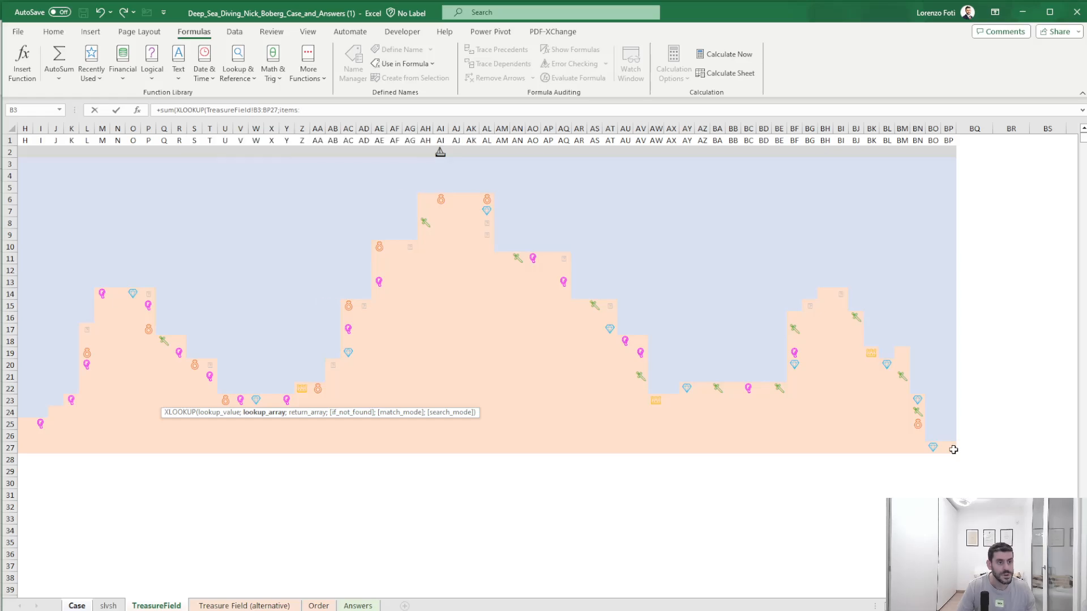
pyautogui.write('vale')
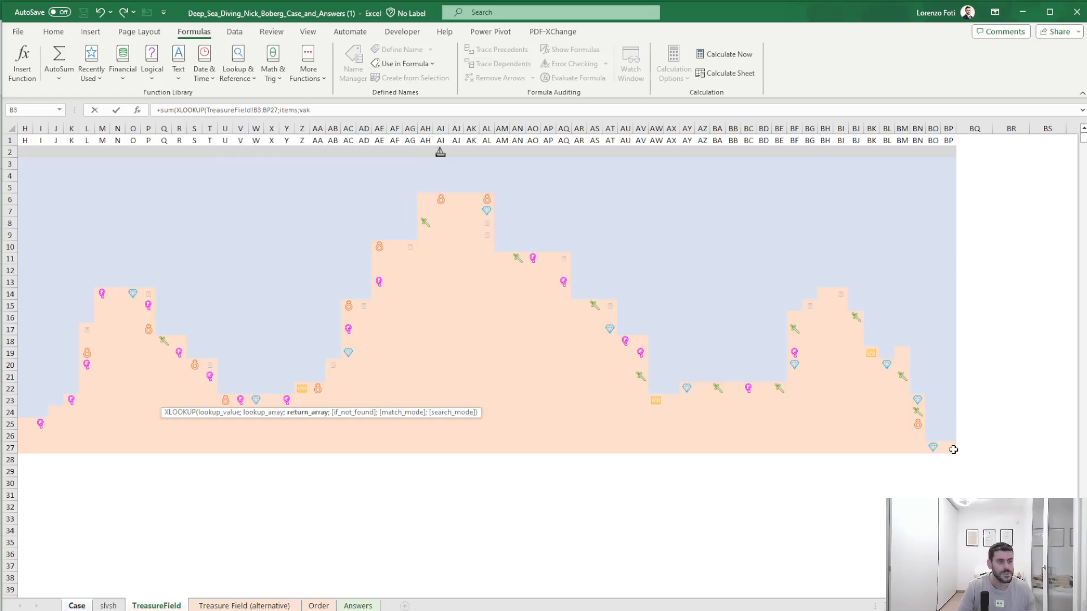
pyautogui.press('BackSpace')
pyautogui.press('Tab')
pyautogui.press('BackSpace')
pyautogui.press('BackSpace')
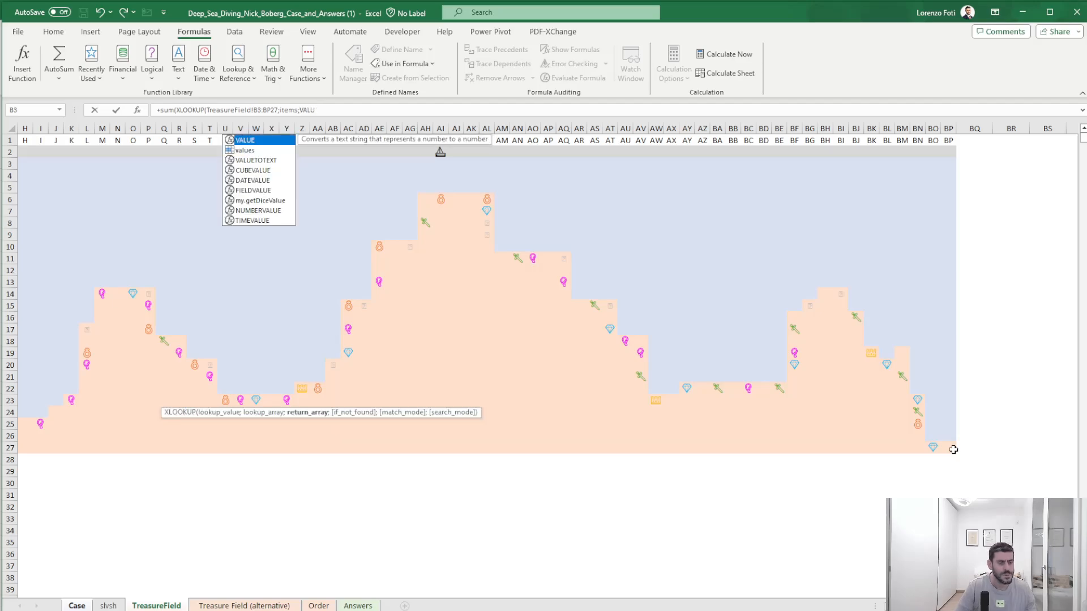
pyautogui.press('Down')
pyautogui.press('Tab')
pyautogui.write(')')
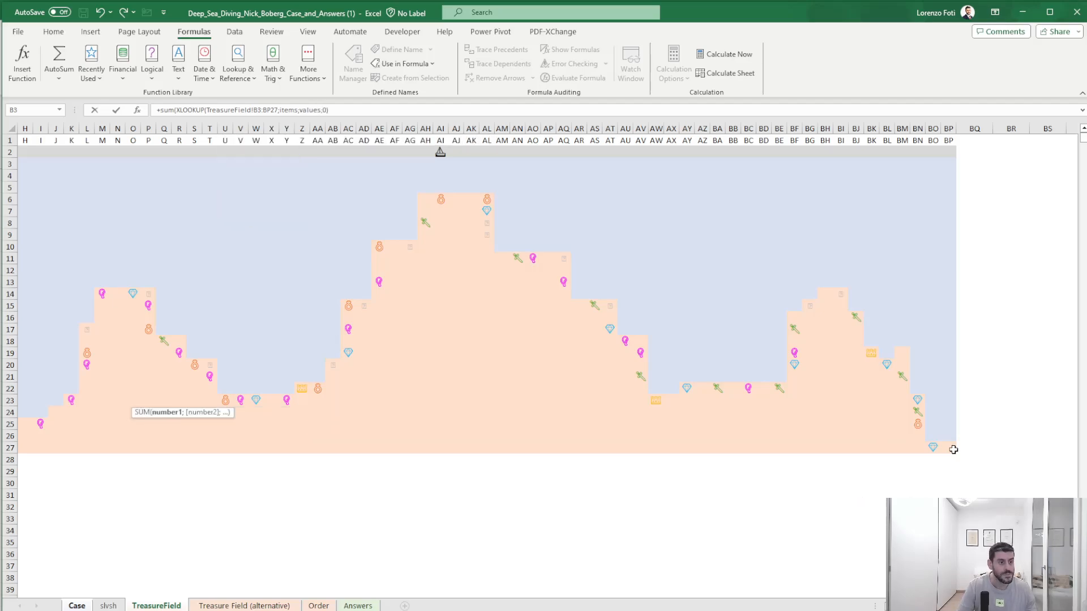
pyautogui.write(')')
pyautogui.press('Return')
pyautogui.press('Left')
pyautogui.press('Left')
pyautogui.press('Left')
pyautogui.press('Left')
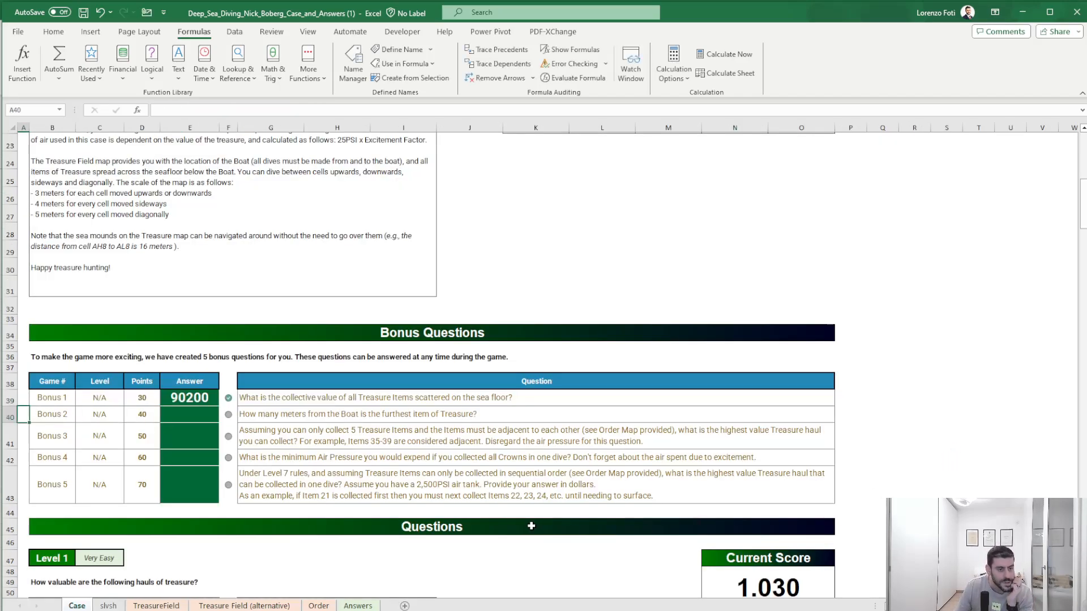
# - Compare the column spans from the boat to both edges of TreasureField, inspect the treasure in BO27 for Bonus 2, and return to slvsh
pyautogui.click(151, 606)
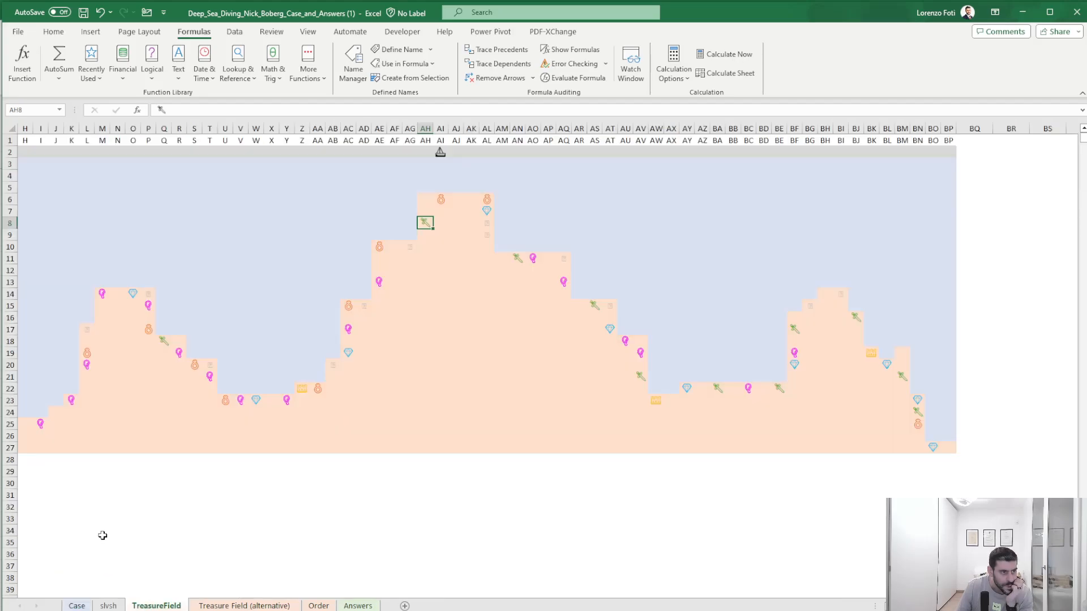
pyautogui.moveTo(102, 521); pyautogui.dragTo(16, 504)
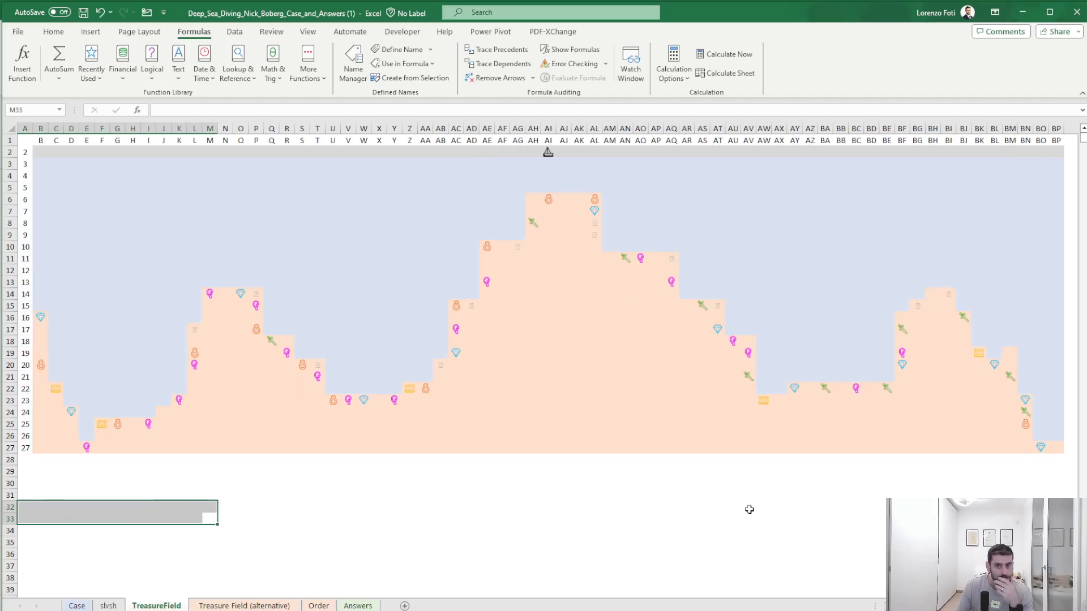
pyautogui.click(1044, 446)
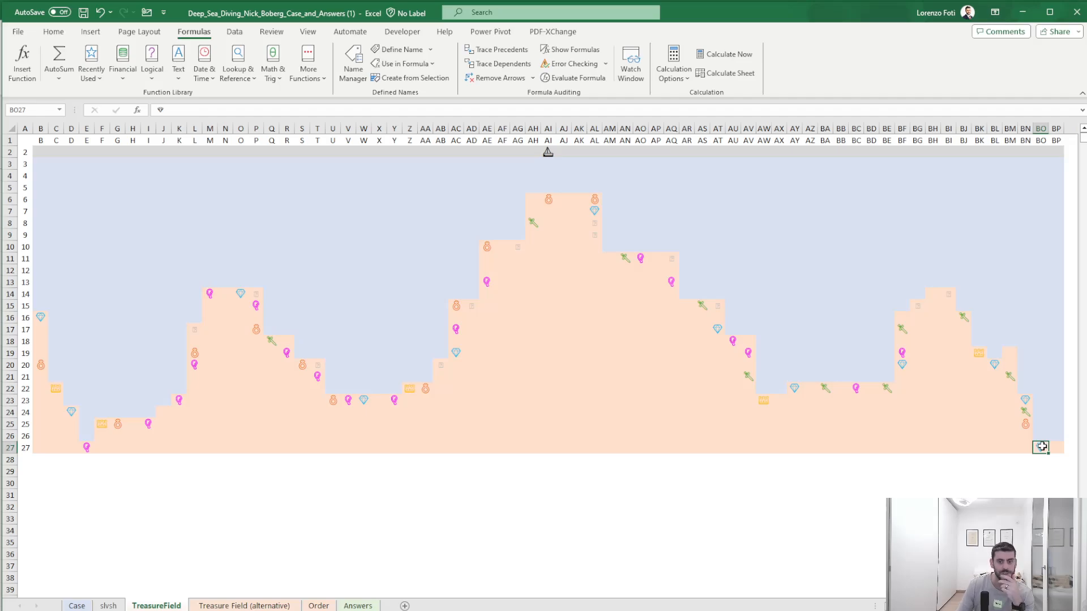
pyautogui.moveTo(1037, 141); pyautogui.dragTo(548, 140)
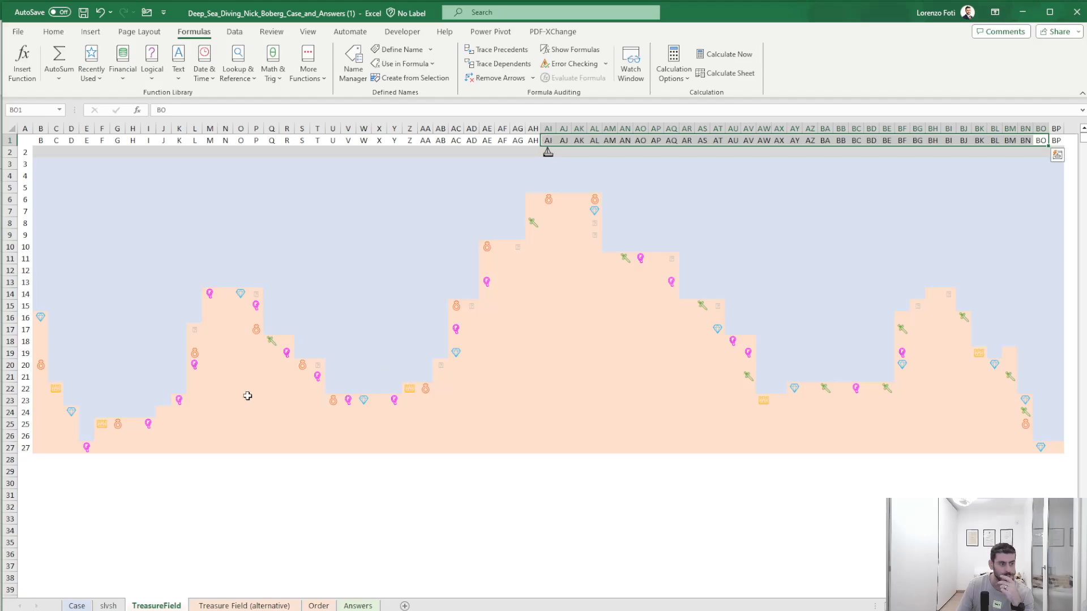
pyautogui.click(43, 140)
pyautogui.moveTo(68, 138); pyautogui.dragTo(529, 145)
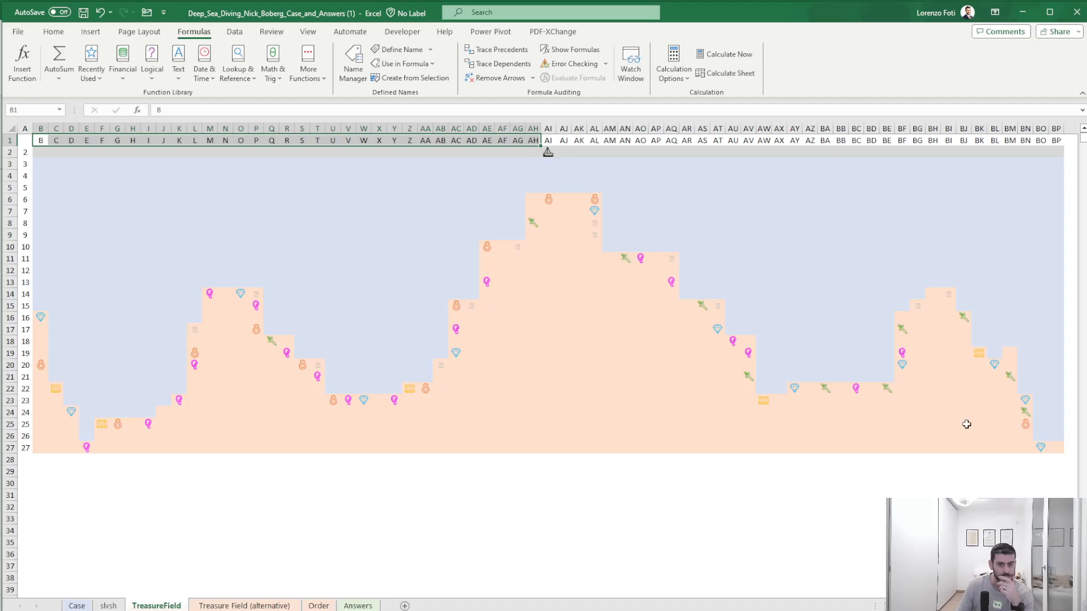
pyautogui.click(1042, 448)
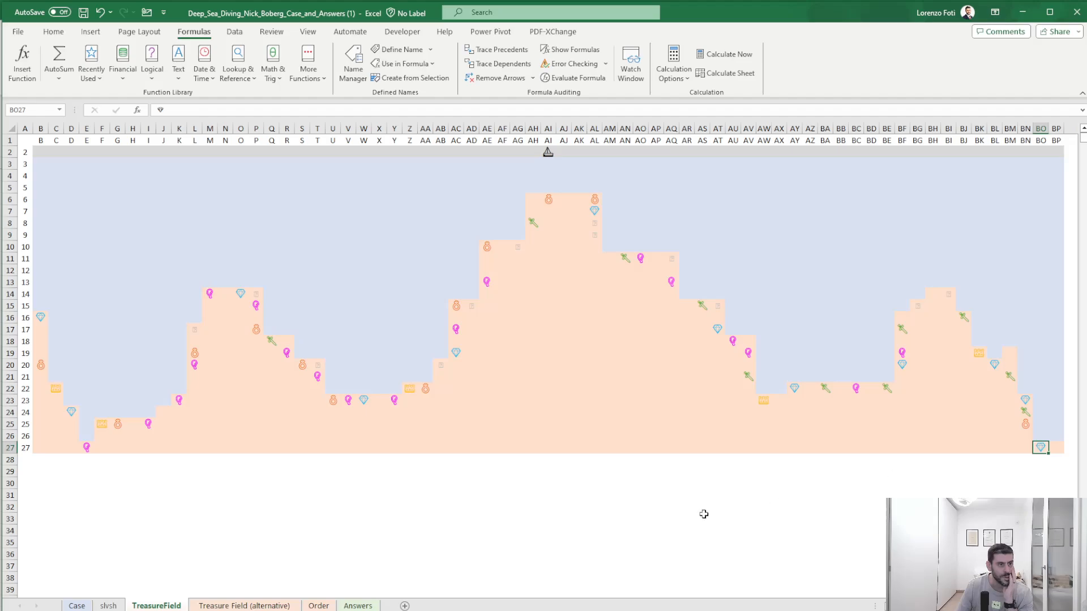
pyautogui.click(116, 606)
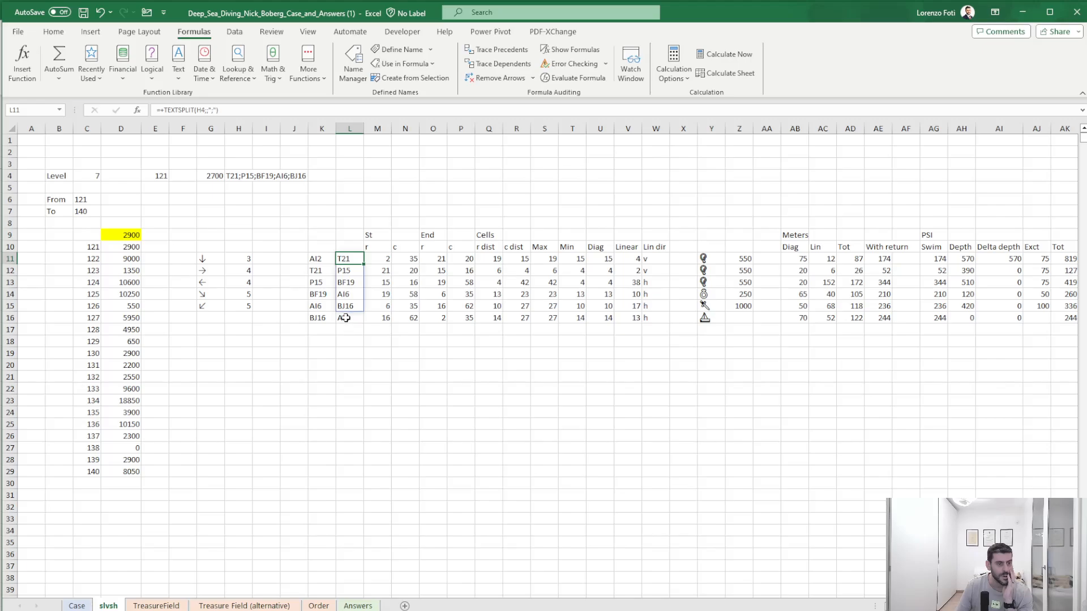
# - Test BO27 as the first dive target in L11, check its total meters from the boat, and restore the original formula
pyautogui.write('BO2')
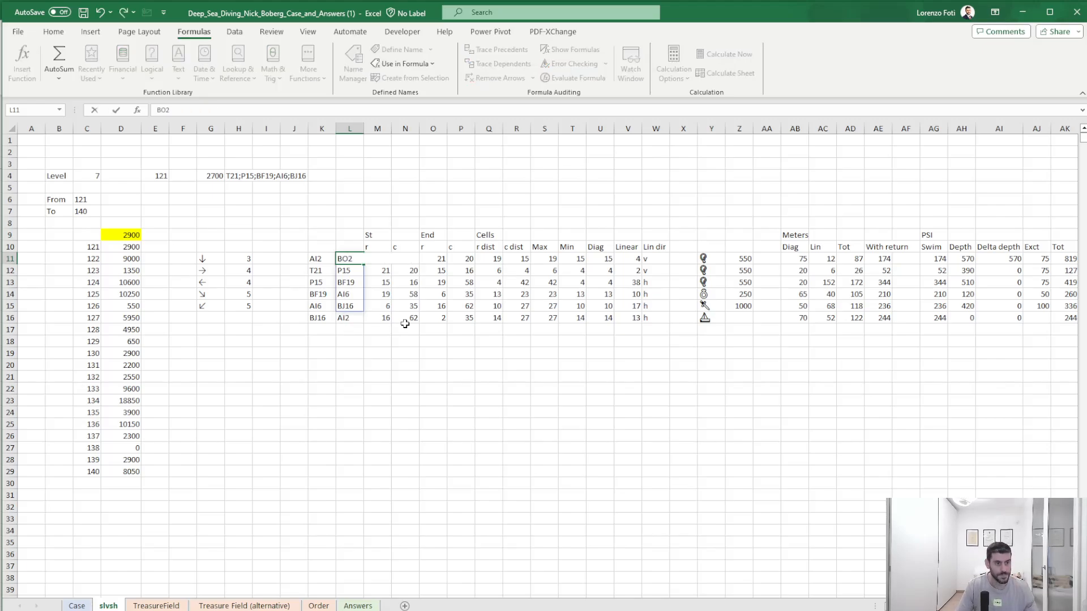
pyautogui.write('7')
pyautogui.press('Return')
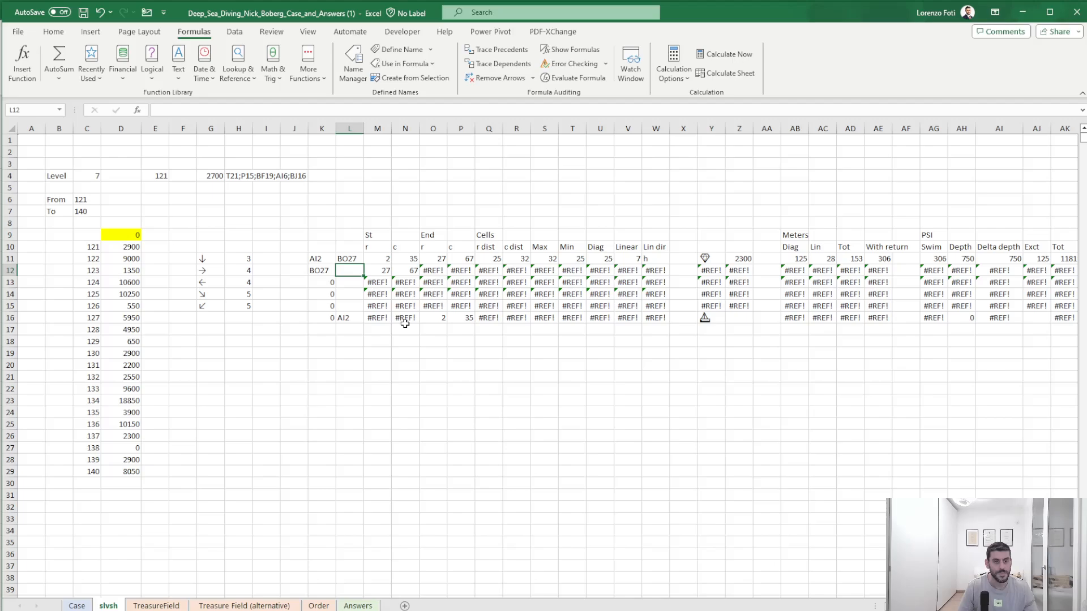
pyautogui.click(881, 258)
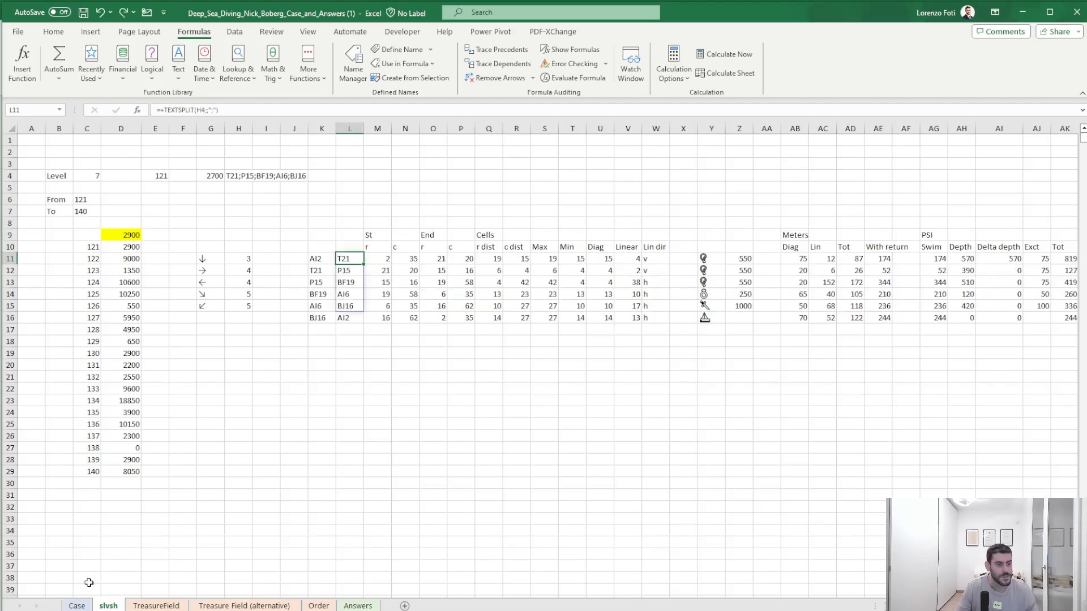
# - Enter 153 as the Bonus 2 answer in E40 of the Case sheet
pyautogui.click(76, 605)
pyautogui.click(198, 414)
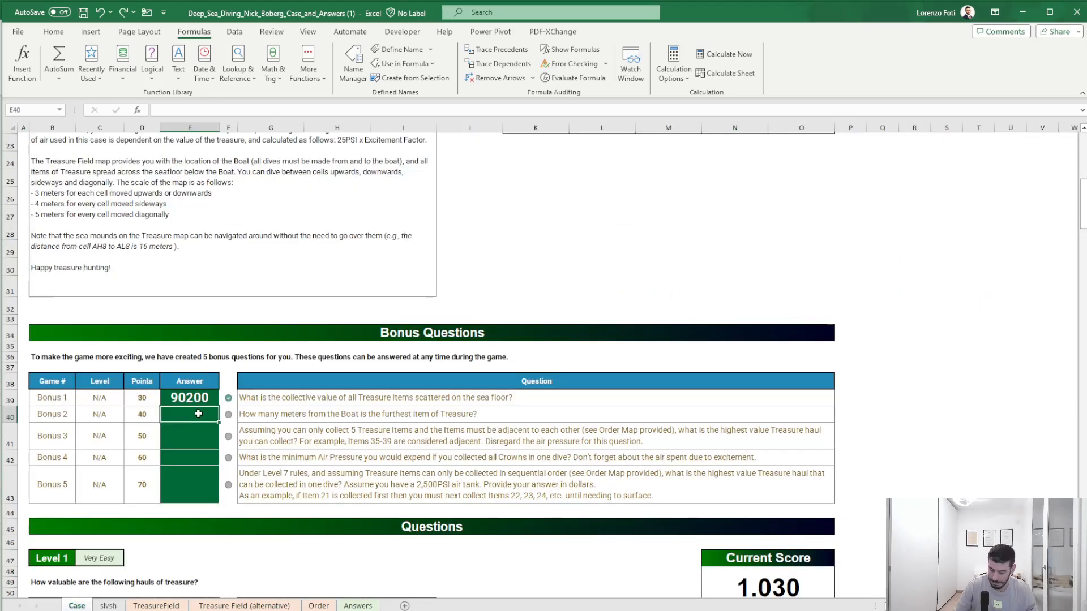
pyautogui.write('159')
pyautogui.press('Return')
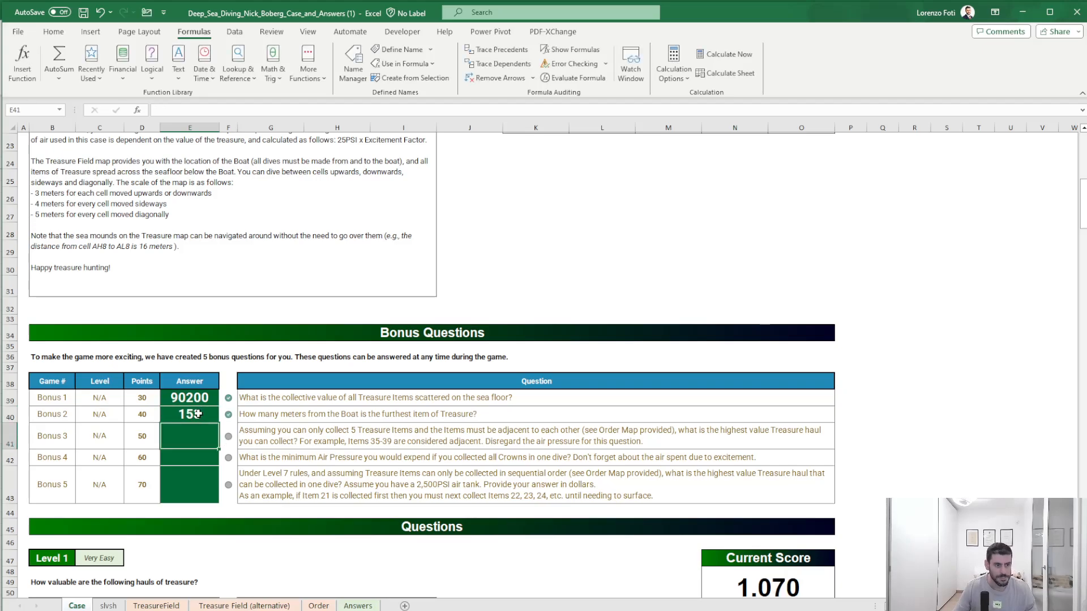
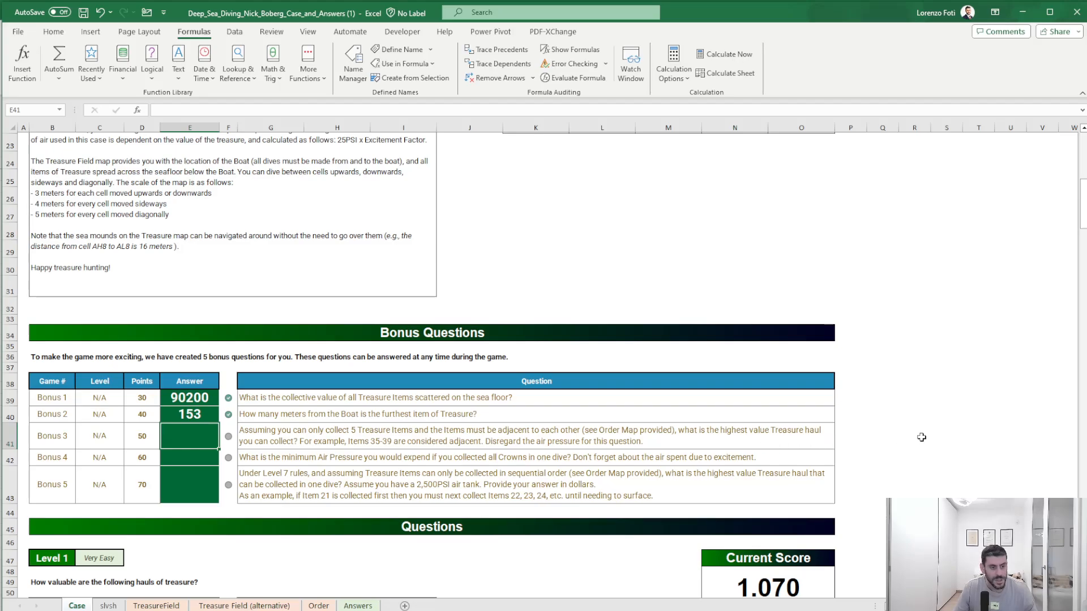
# - In the Order sheet's C32 below the map, list all cell addresses in one column with TOCOL(B1:BP1&A2:A27)
pyautogui.click(251, 605)
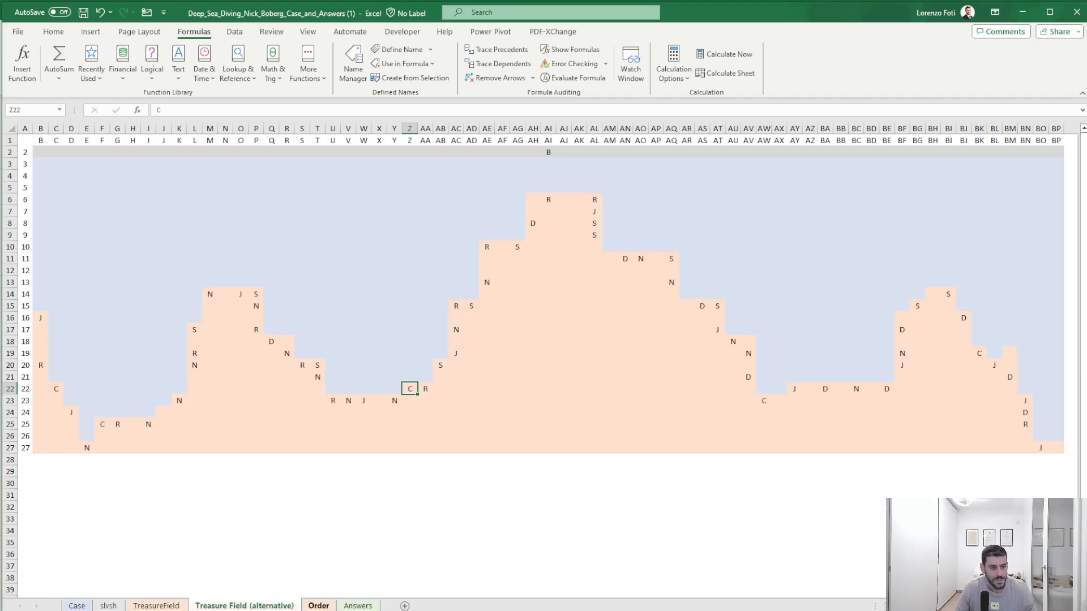
pyautogui.click(317, 605)
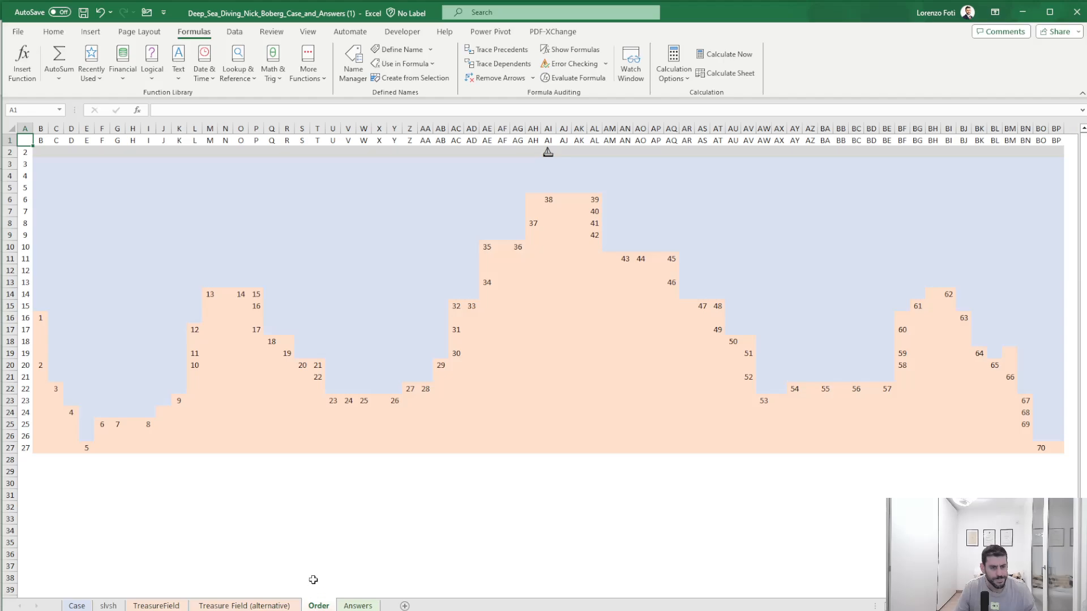
pyautogui.scroll(-1, 155, 513)
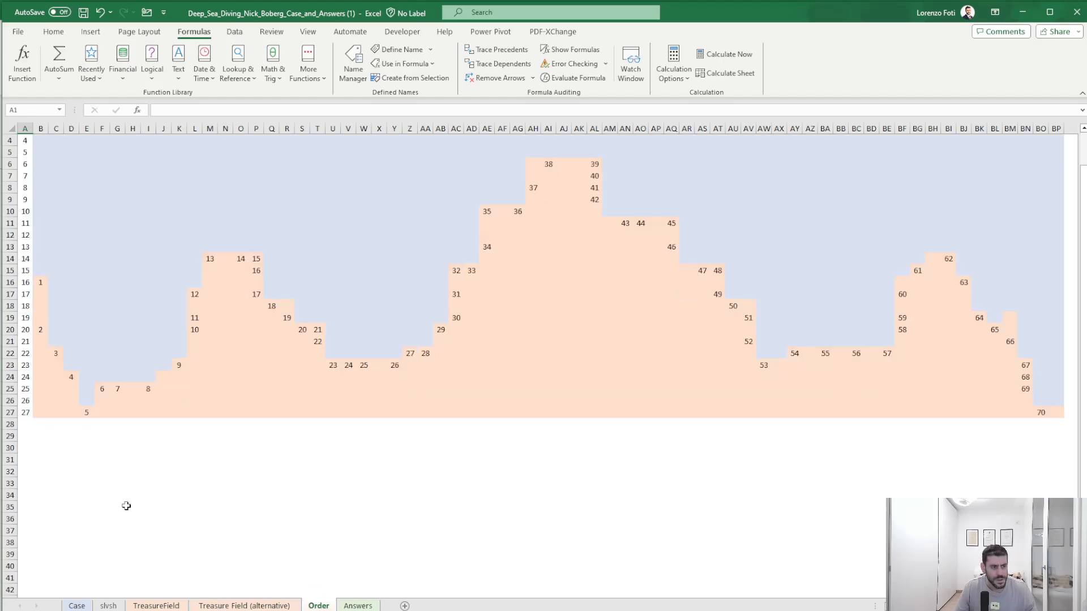
pyautogui.click(53, 471)
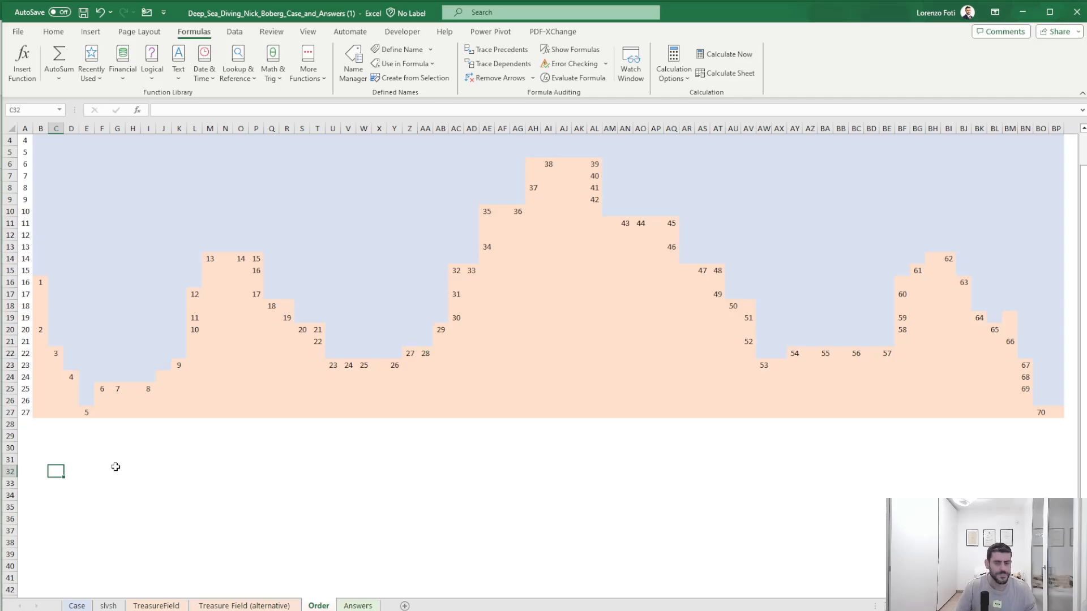
pyautogui.scroll(1, 134, 440)
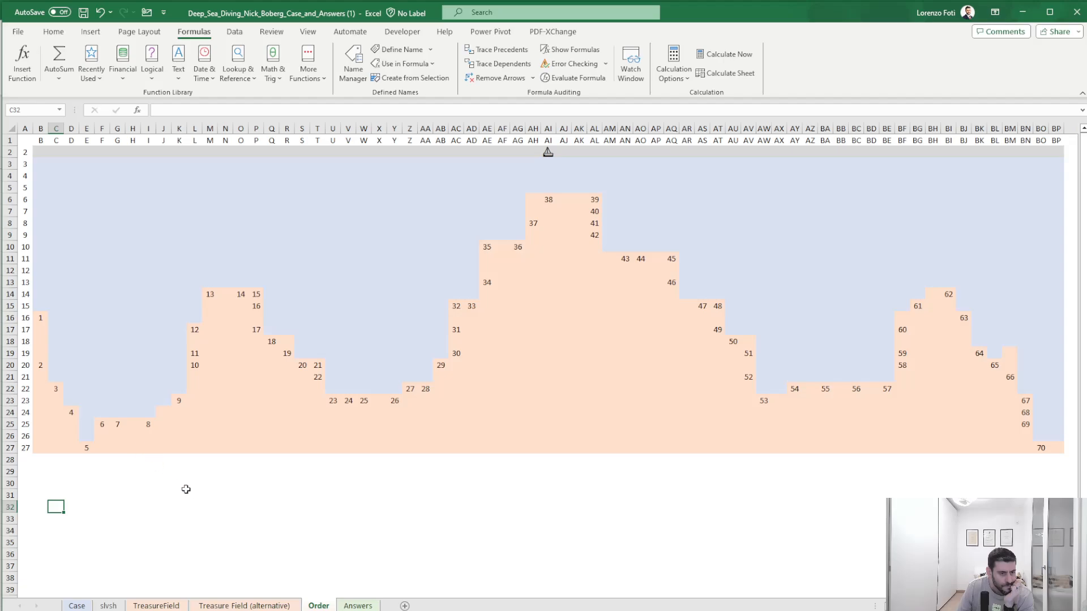
pyautogui.write('+TOCOL(')
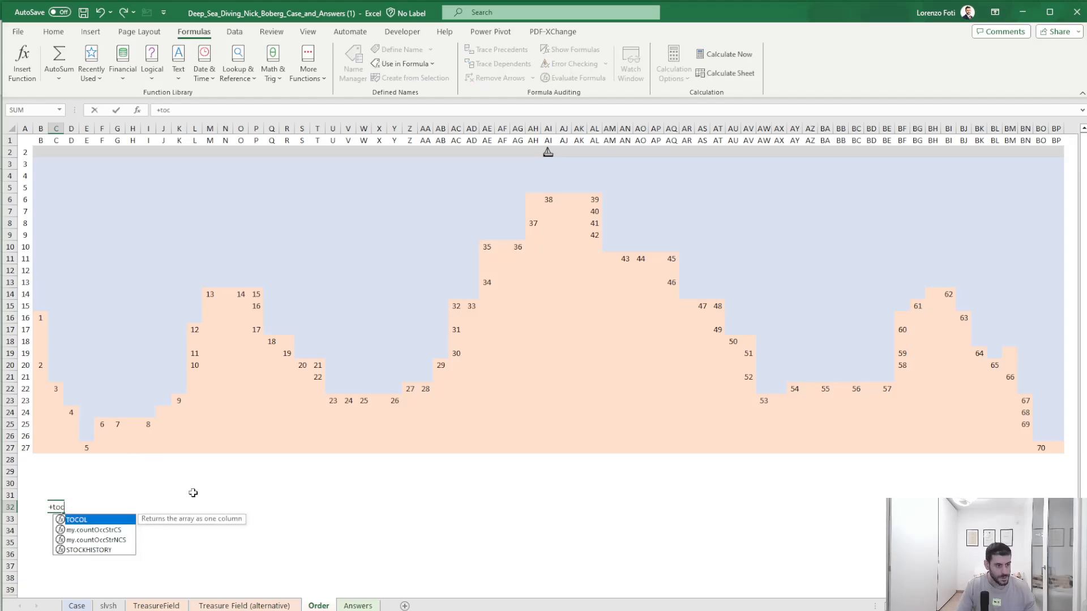
pyautogui.click(43, 140)
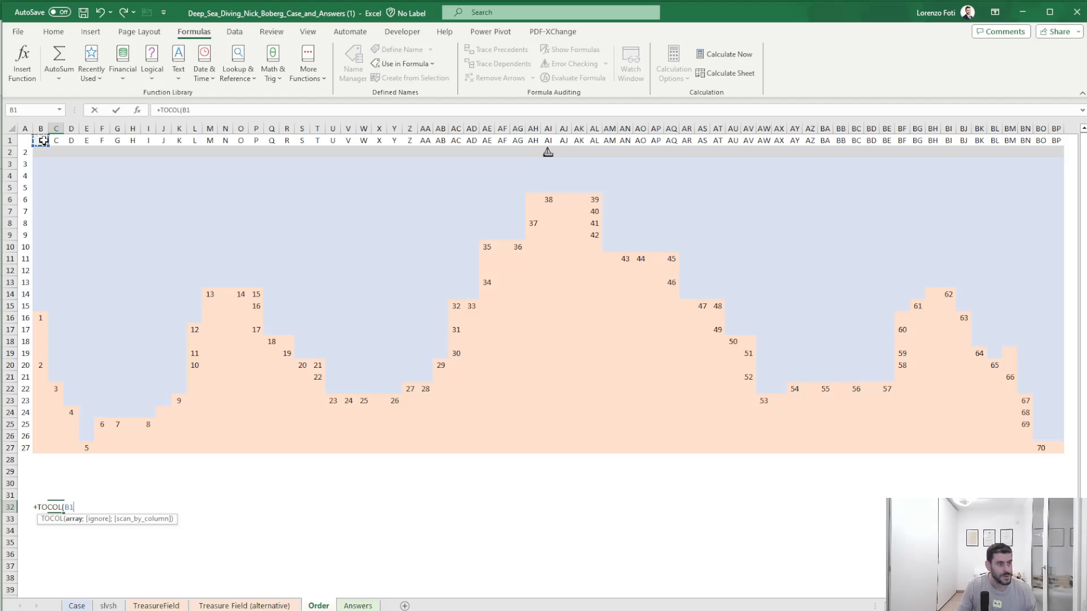
pyautogui.hotkey('ctrl', 'shift', 'Right')
pyautogui.write('&A32')
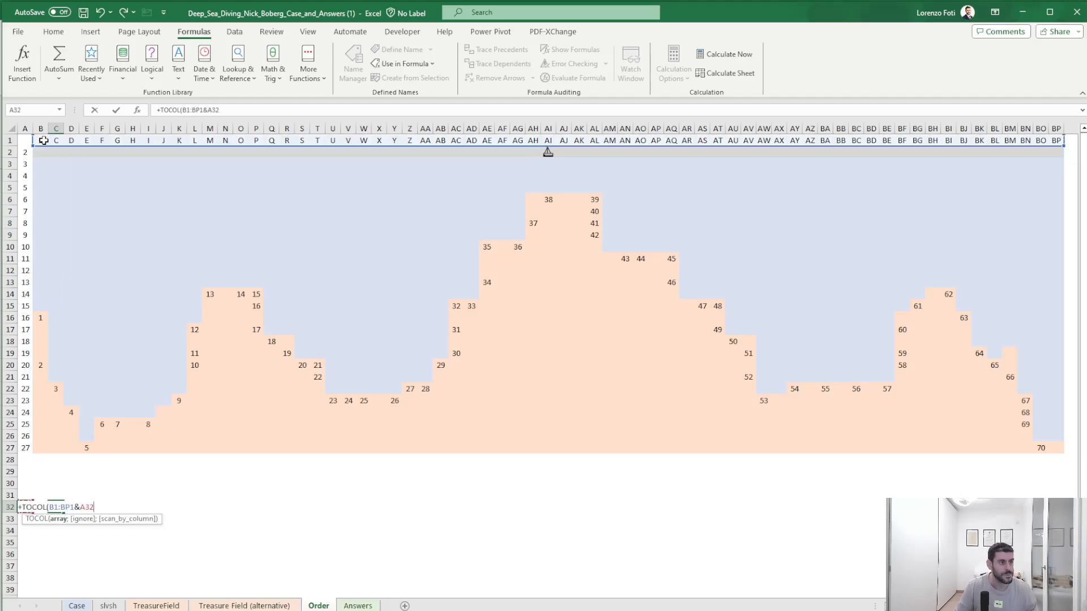
pyautogui.hotkey('ctrl', 'Left')
pyautogui.hotkey('ctrl', 'Up')
pyautogui.hotkey('ctrl', 'shift', 'Up')
pyautogui.press('Return')
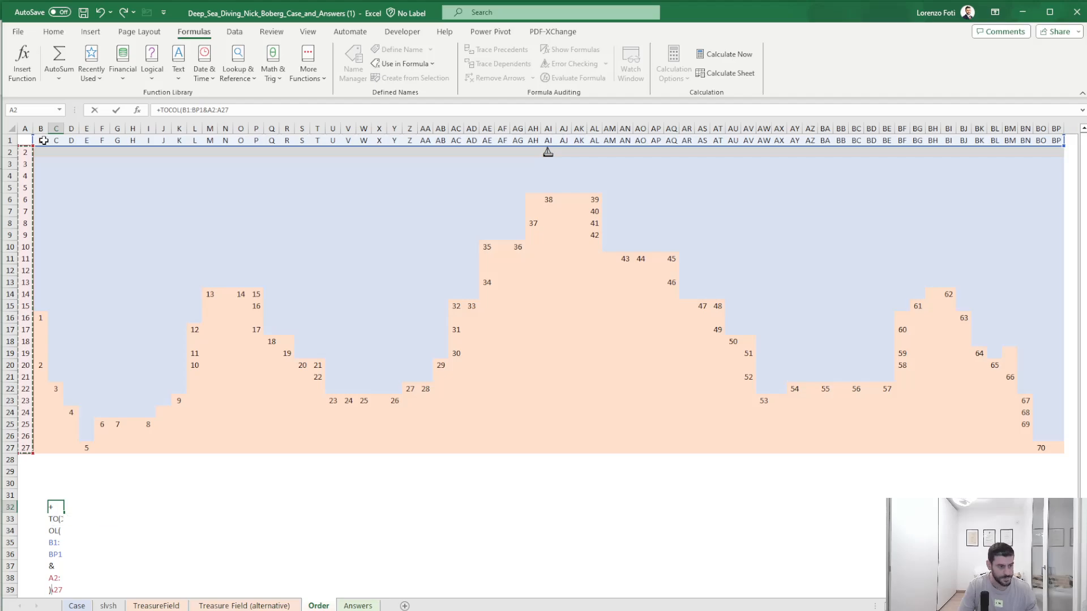
# - Return the map content of the first address by entering INDIRECT(C32) in D32
pyautogui.press('Right')
pyautogui.write('+')
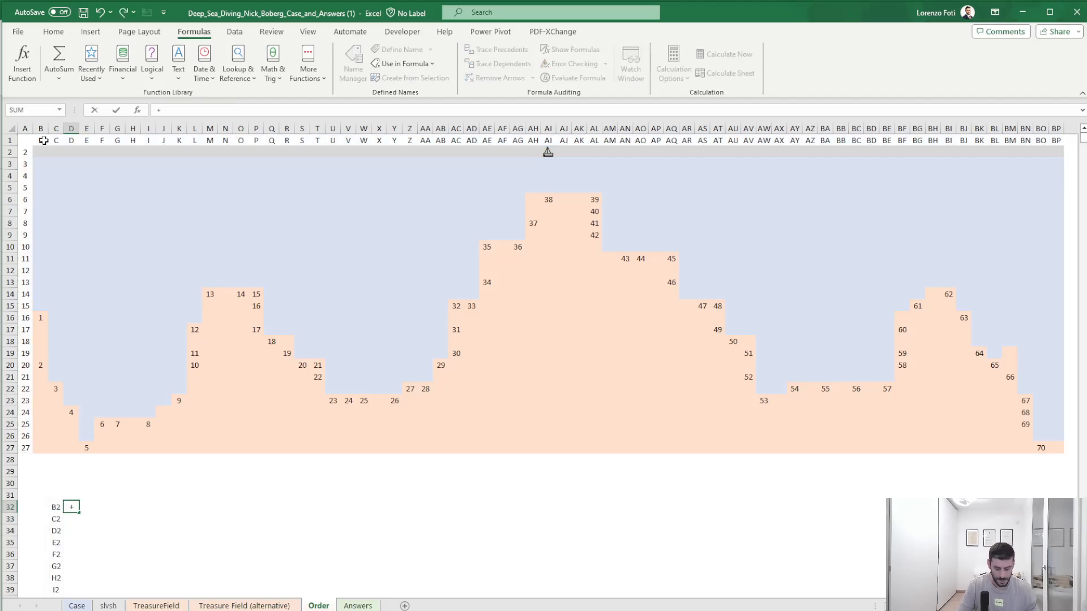
pyautogui.write('INDIRECT(')
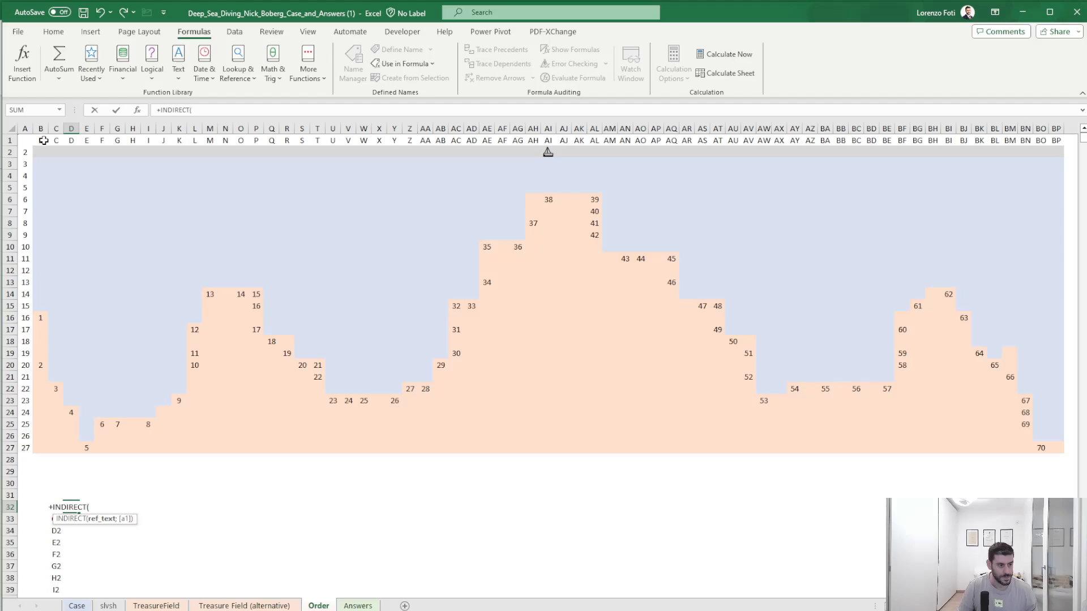
pyautogui.press('Left')
pyautogui.press('Return')
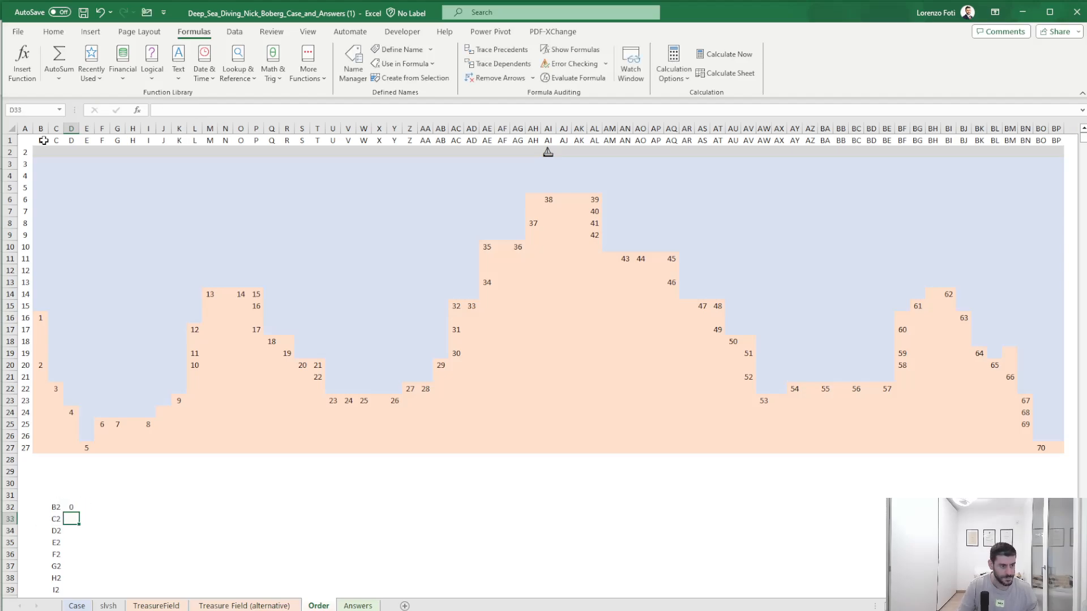
# - Copy the INDIRECT formula from D32 down beside the whole address list, through D1773
pyautogui.press('Up')
pyautogui.hotkey('ctrl', 'c')
pyautogui.press('Left')
pyautogui.hotkey('ctrl', 'Down')
pyautogui.press('Right')
pyautogui.hotkey('ctrl', 'shift', 'Up')
pyautogui.hotkey('ctrl', 'v')
pyautogui.hotkey('ctrl', 'Up')
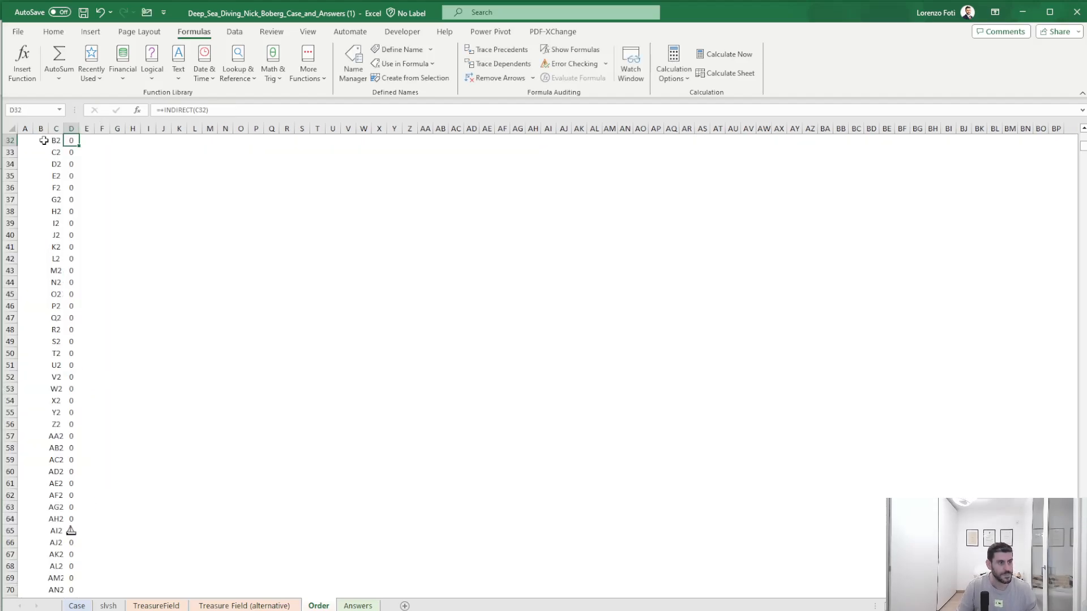
# - Begin a FILTER formula in F32 with C32:D1773 as the array
pyautogui.press('Right')
pyautogui.press('Right')
pyautogui.write('+filter(')
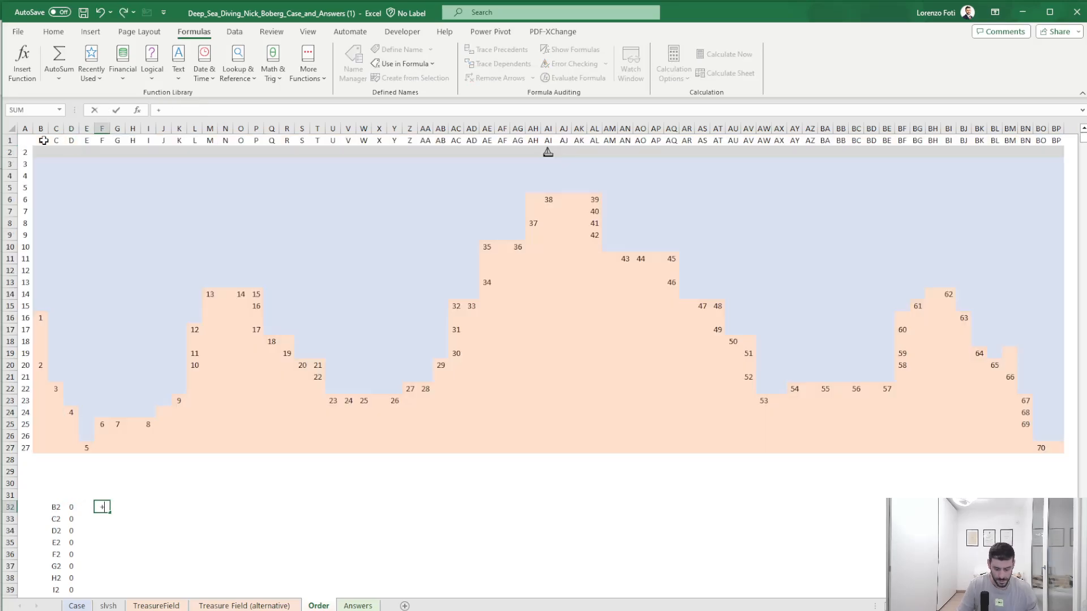
pyautogui.press('Left')
pyautogui.press('Left')
pyautogui.press('Left')
pyautogui.hotkey('shift', 'Right')
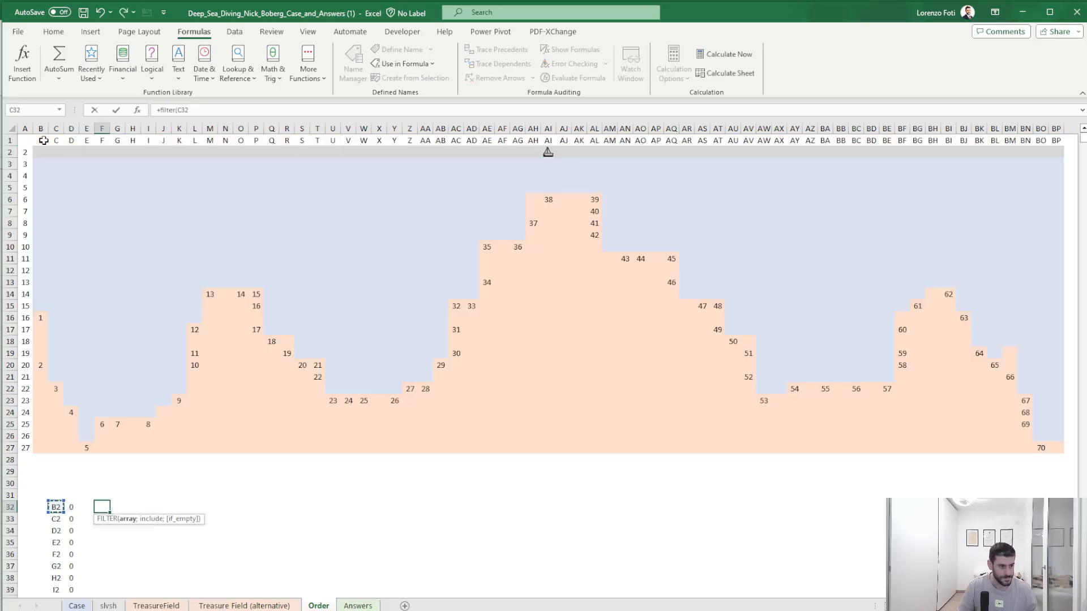
pyautogui.hotkey('ctrl', 'shift', 'Down')
# - Complete the FILTER formula with the include condition D32:D1773<>0
pyautogui.write(';')
pyautogui.press('Left')
pyautogui.press('Left')
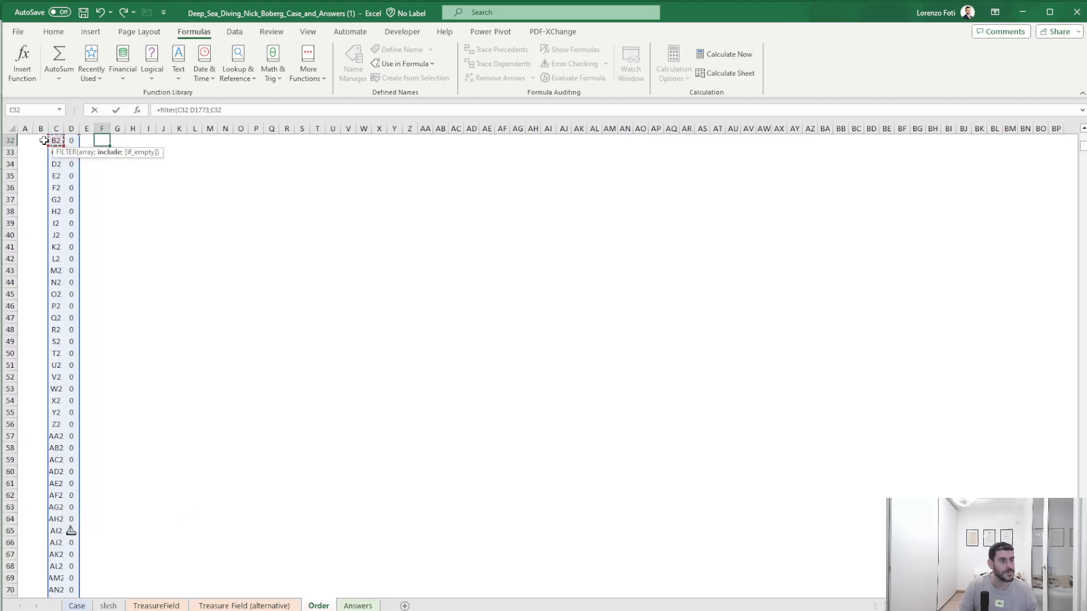
pyautogui.hotkey('ctrl', 'shift', 'Down')
pyautogui.write('<>0')
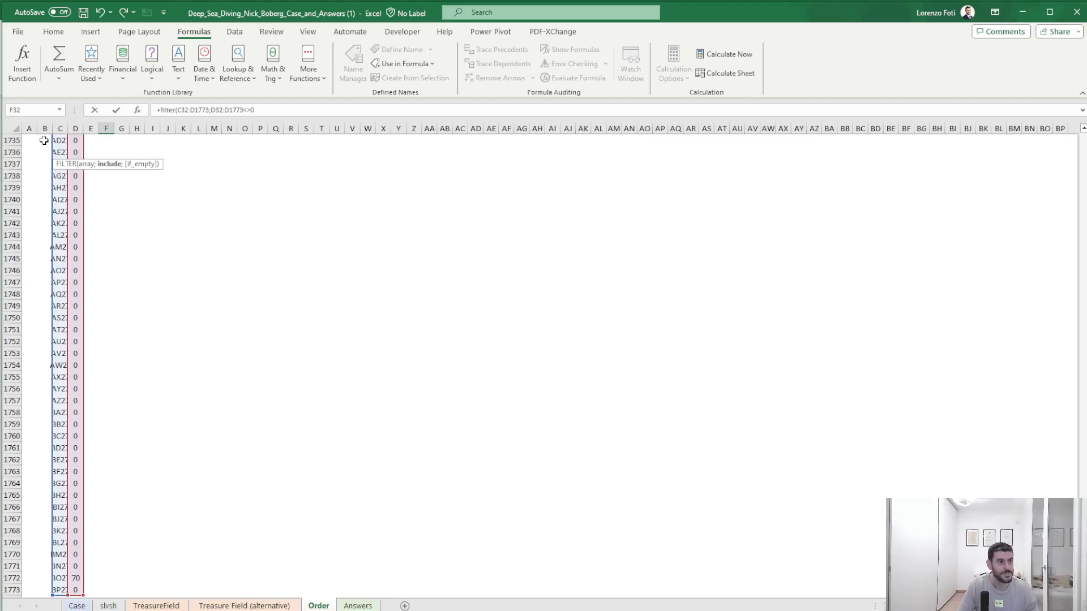
pyautogui.press('Return')
pyautogui.press('Up')
pyautogui.press('Up')
pyautogui.press('Up')
pyautogui.press('Down')
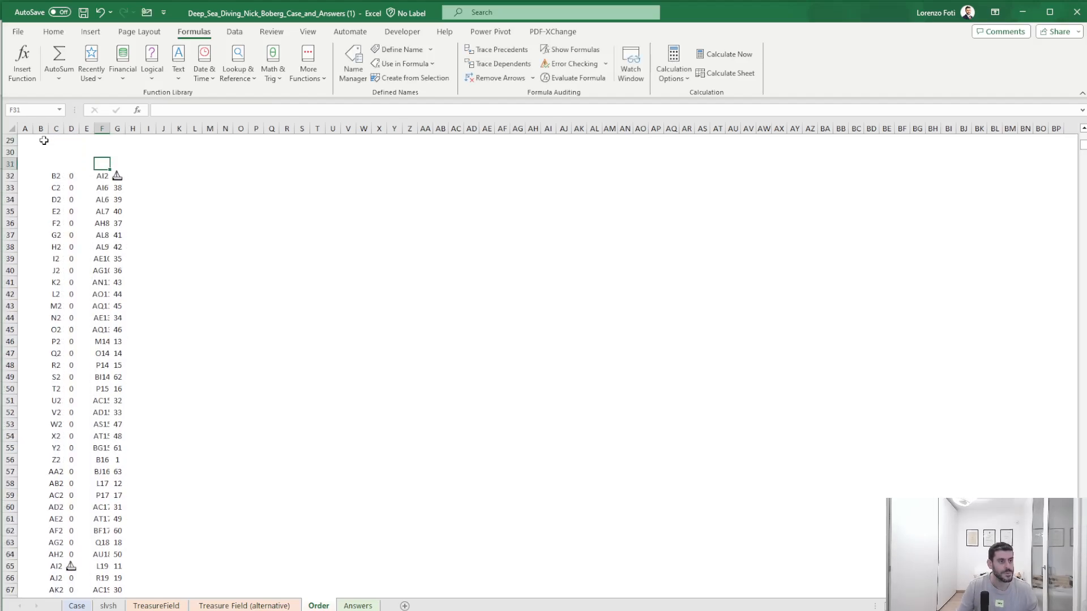
pyautogui.scroll(6, 250, 172)
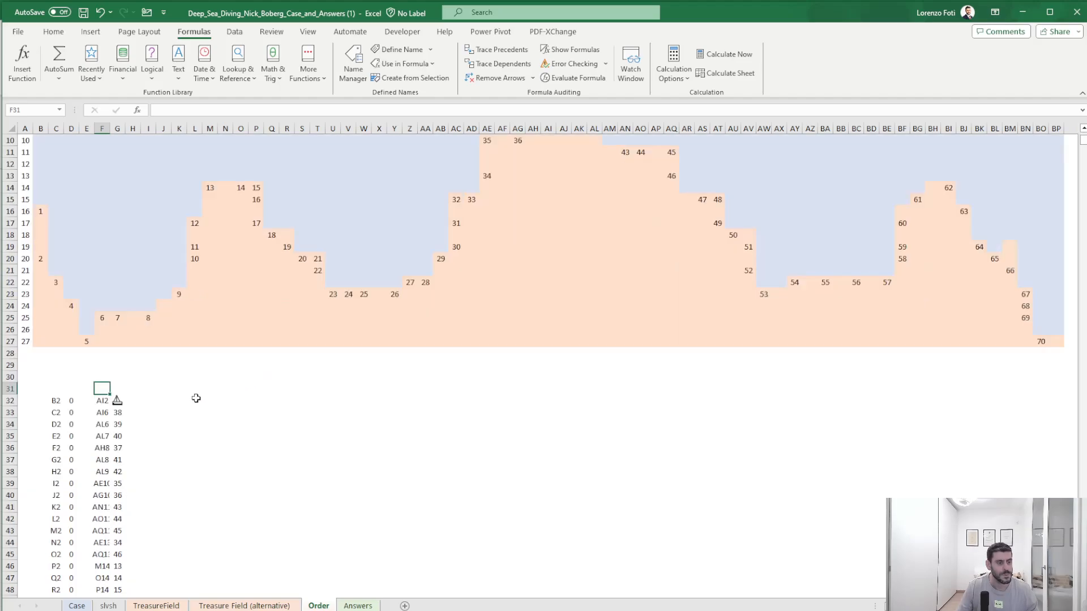
pyautogui.click(190, 399)
pyautogui.write('+so')
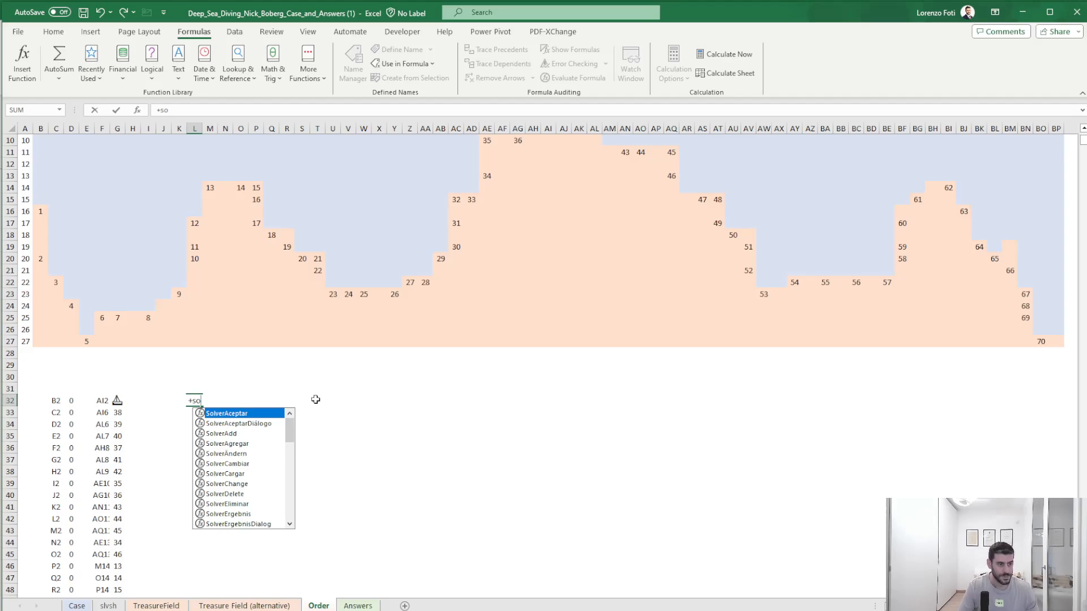
pyautogui.press('Escape')
# - Change the row range in the C32 TOCOL formula to A3:A27, leaving out the boat's row
pyautogui.scroll(3, 306, 402)
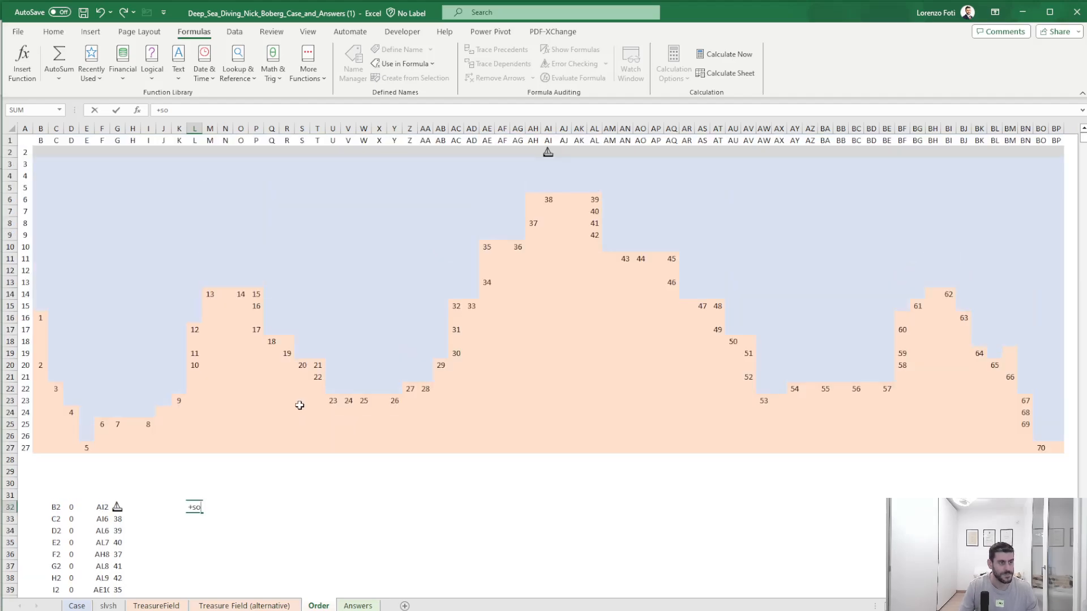
pyautogui.click(54, 507)
pyautogui.click(198, 109)
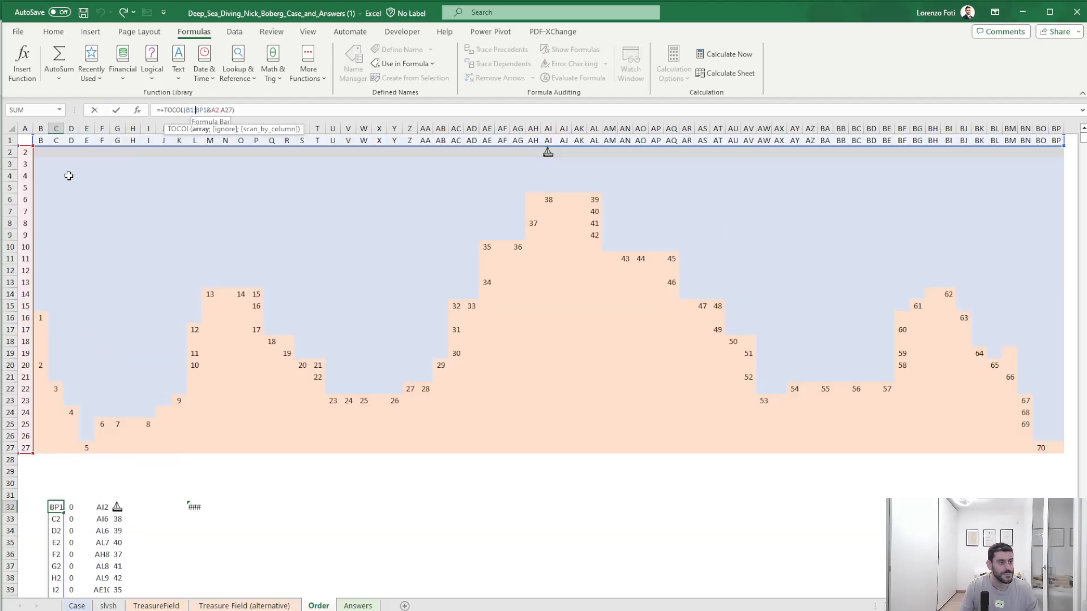
pyautogui.moveTo(32, 147); pyautogui.dragTo(30, 156)
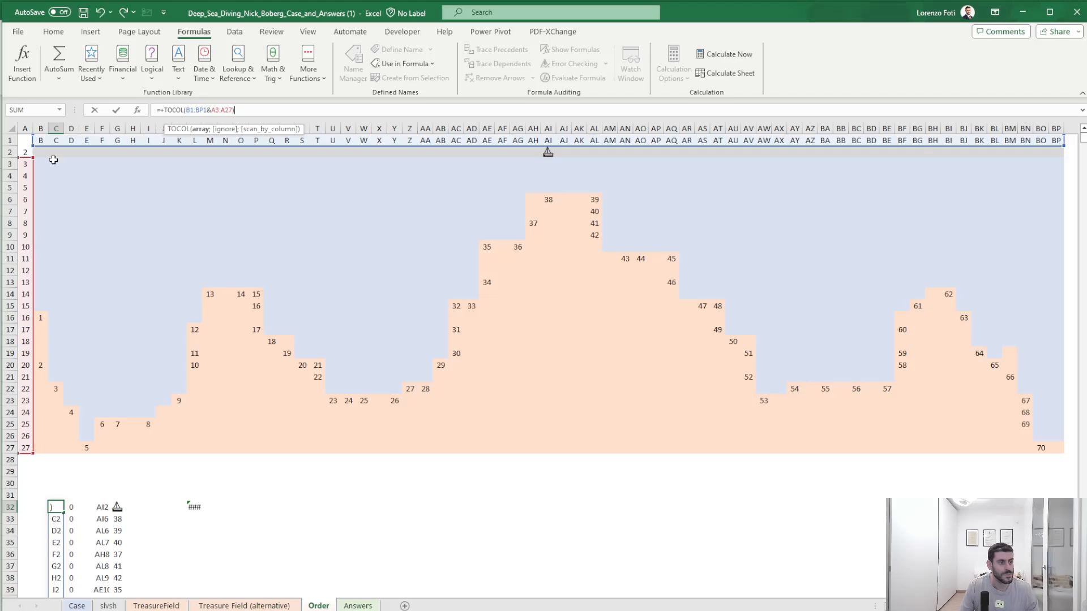
pyautogui.press('Return')
pyautogui.press('Up')
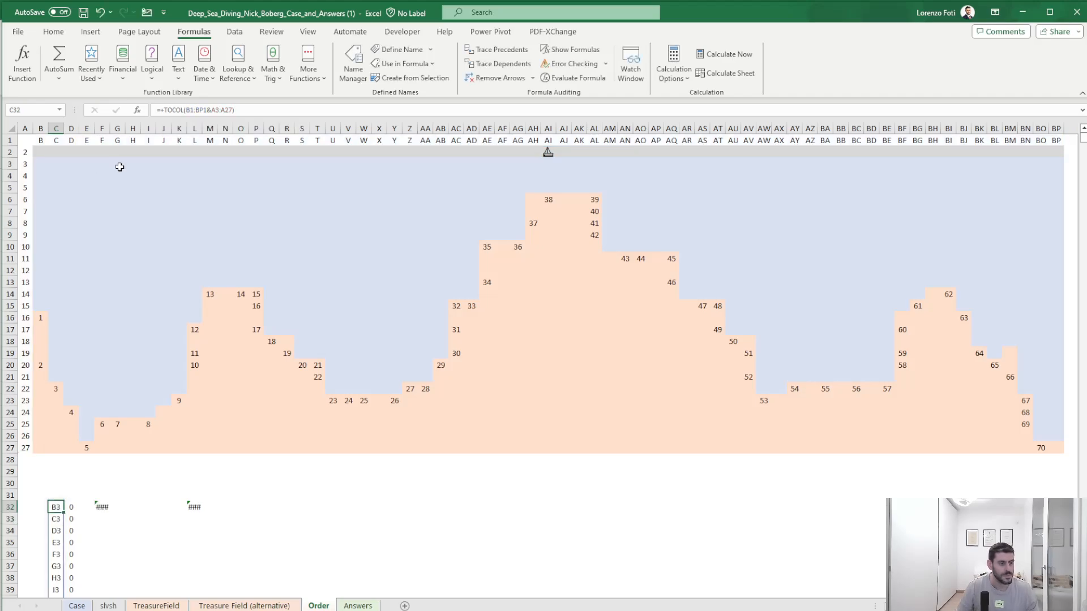
# - Delete the surplus INDIRECT formulas in column D below the shortened address list, from D1707 through D1773
pyautogui.press('Right')
pyautogui.press('Right')
pyautogui.press('Left')
pyautogui.press('Left')
pyautogui.press('Right')
pyautogui.hotkey('ctrl', 'Down')
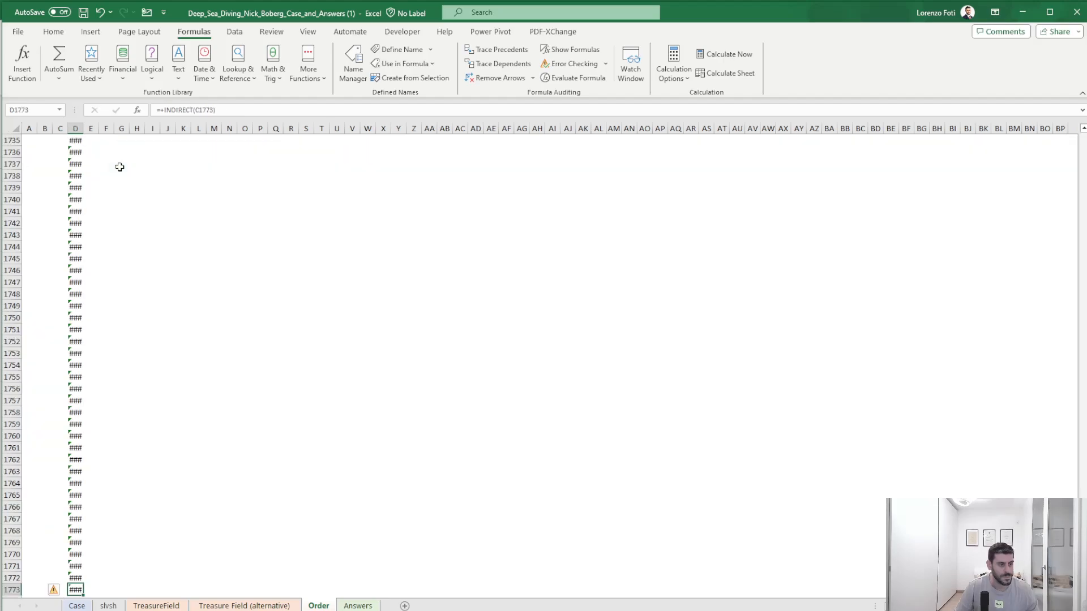
pyautogui.press('Left')
pyautogui.hotkey('ctrl', 'Up')
pyautogui.press('Right')
pyautogui.press('Down')
pyautogui.hotkey('ctrl', 'shift', 'Down')
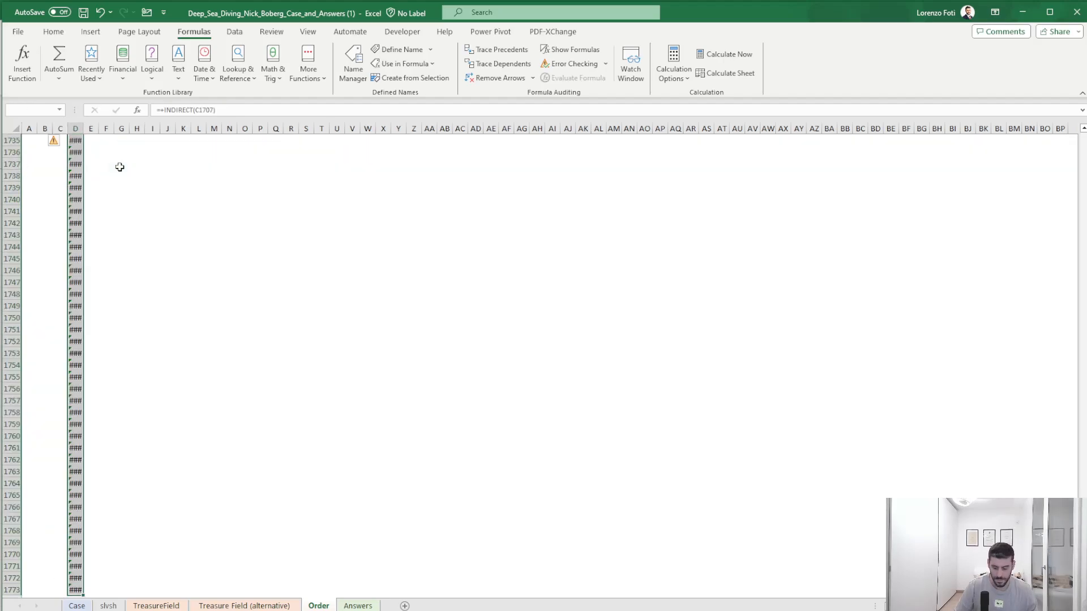
pyautogui.press('Delete')
pyautogui.hotkey('ctrl', 'Up')
pyautogui.hotkey('ctrl', 'Up')
pyautogui.hotkey('ctrl', 'Up')
pyautogui.press('Down')
pyautogui.press('Down')
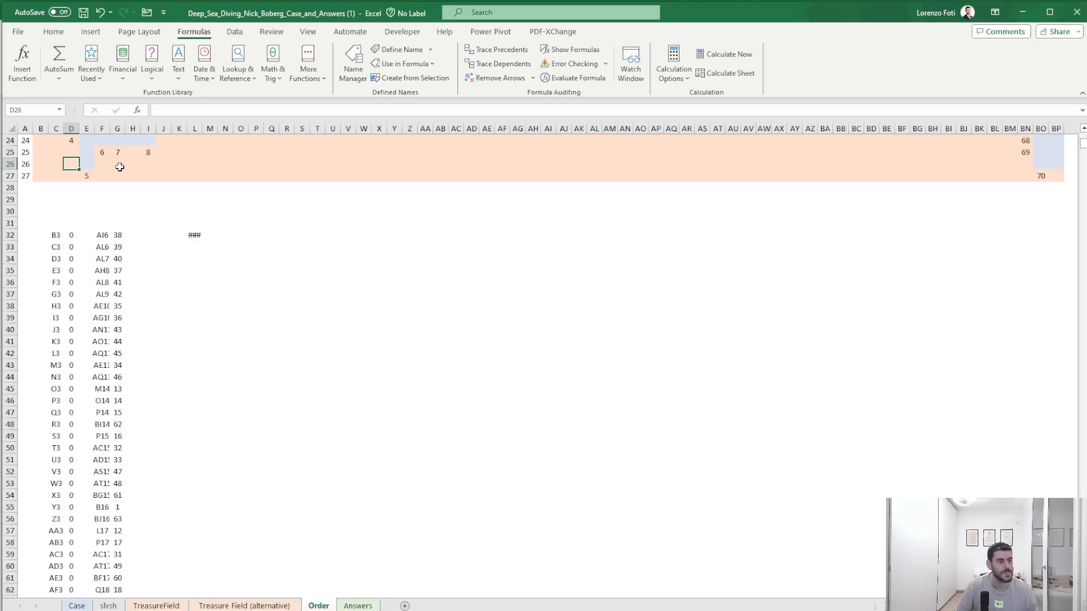
# - Sort the filtered list F32# by its second column in ascending order with a SORT formula in L32
pyautogui.hotkey('ctrl', 'Down')
pyautogui.press('Right')
pyautogui.press('Down')
pyautogui.press('Down')
pyautogui.press('Down')
pyautogui.press('Up')
pyautogui.press('Up')
pyautogui.press('Up')
pyautogui.press('Right')
pyautogui.press('Right')
pyautogui.press('Right')
pyautogui.press('Right')
pyautogui.press('Right')
pyautogui.press('Right')
pyautogui.press('Right')
pyautogui.write('+')
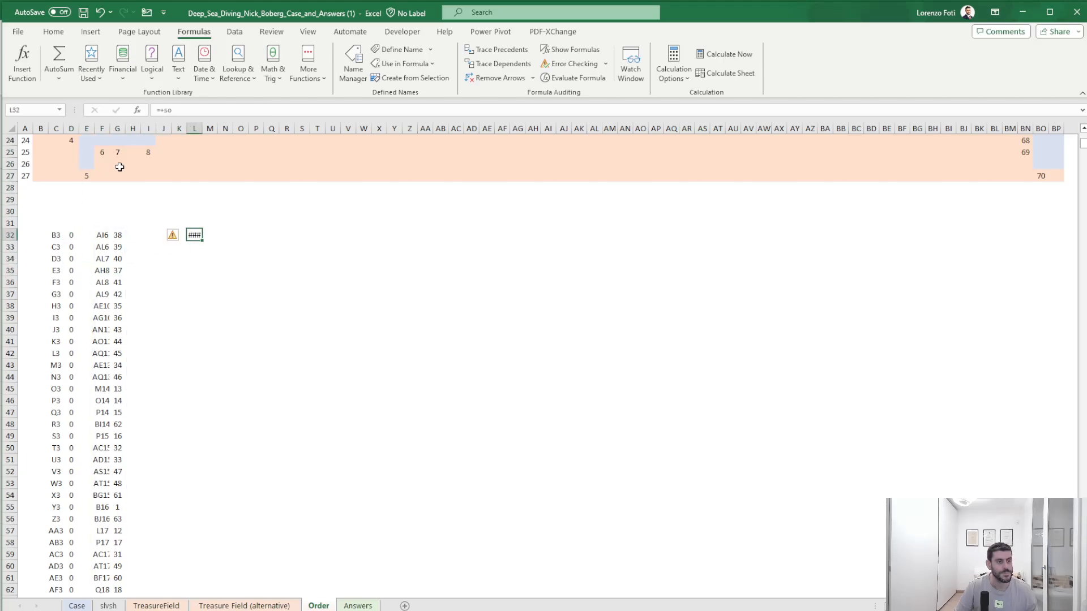
pyautogui.write('SORT(')
pyautogui.press('Left')
pyautogui.press('Left')
pyautogui.press('Left')
pyautogui.press('Left')
pyautogui.press('Left')
pyautogui.press('Left')
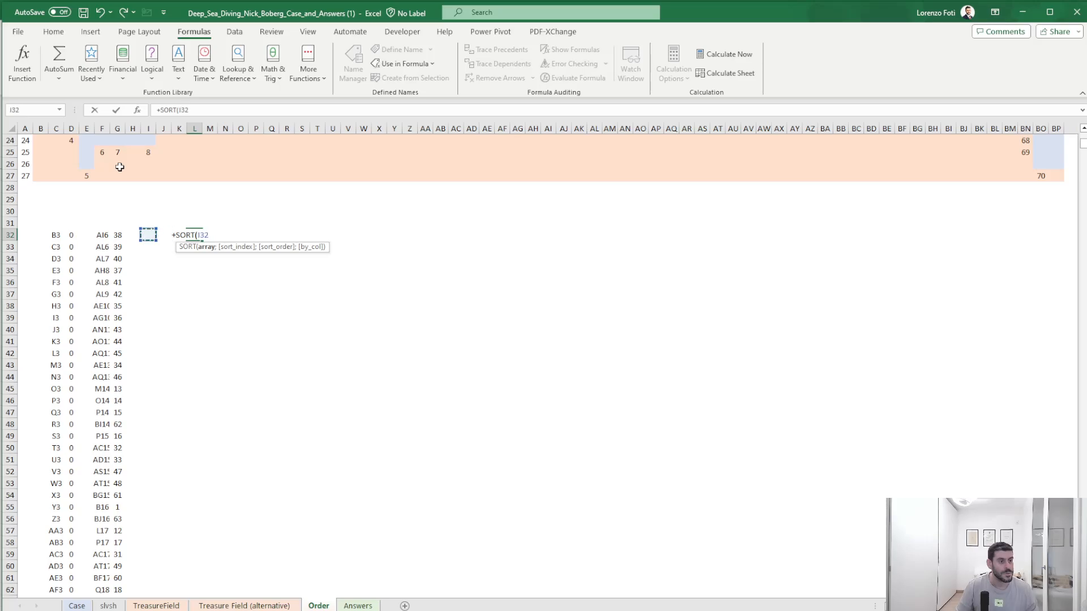
pyautogui.hotkey('ctrl', 'shift', 'Down')
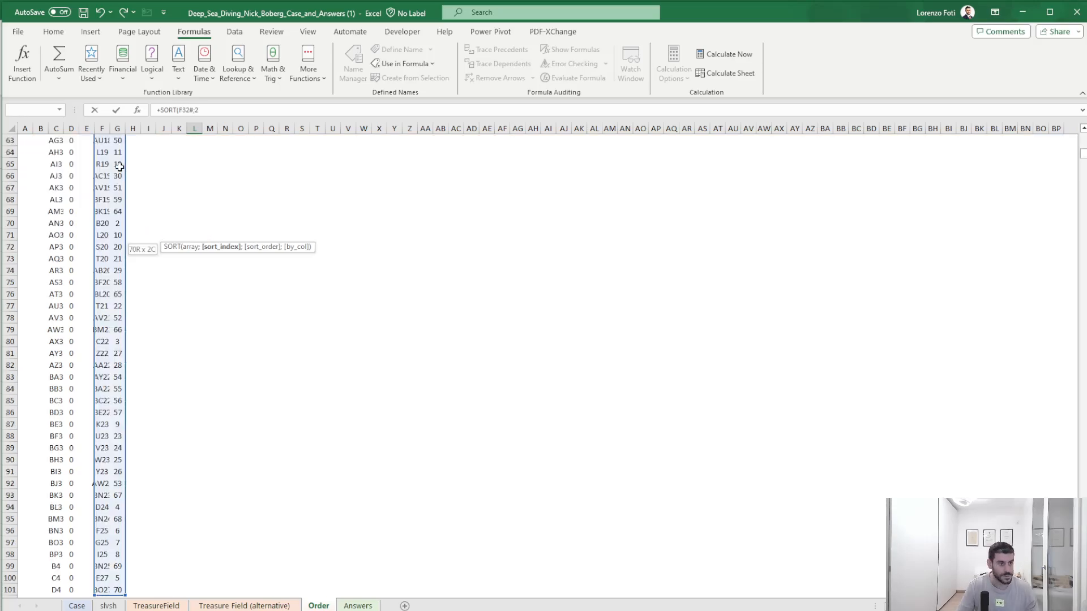
pyautogui.press('Return')
pyautogui.hotkey('ctrl', 'Up')
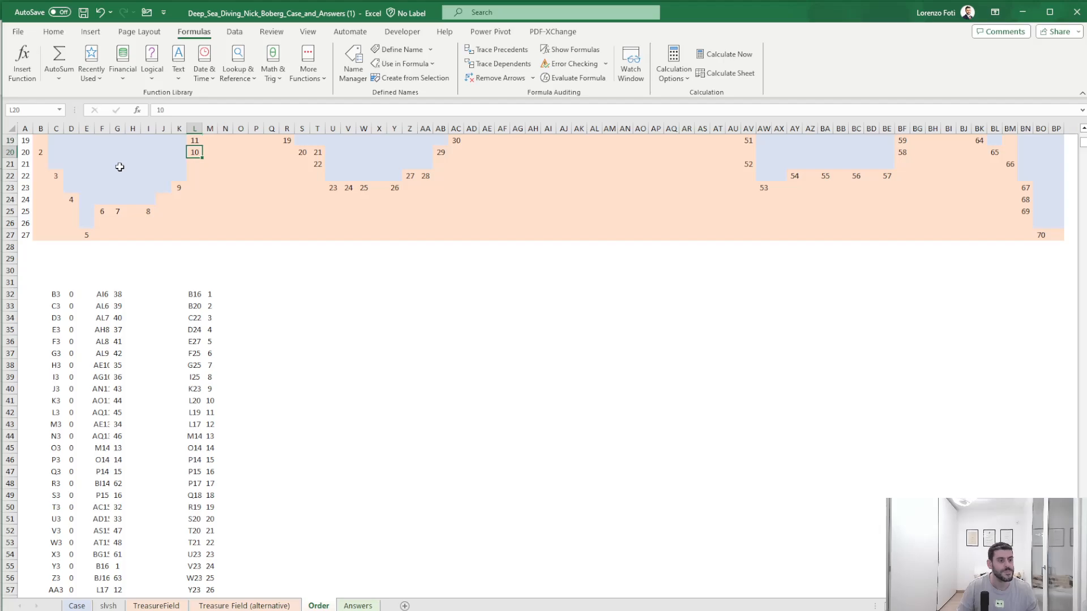
pyautogui.hotkey('ctrl', 'Down')
pyautogui.scroll(6, 262, 252)
pyautogui.scroll(-2, 292, 503)
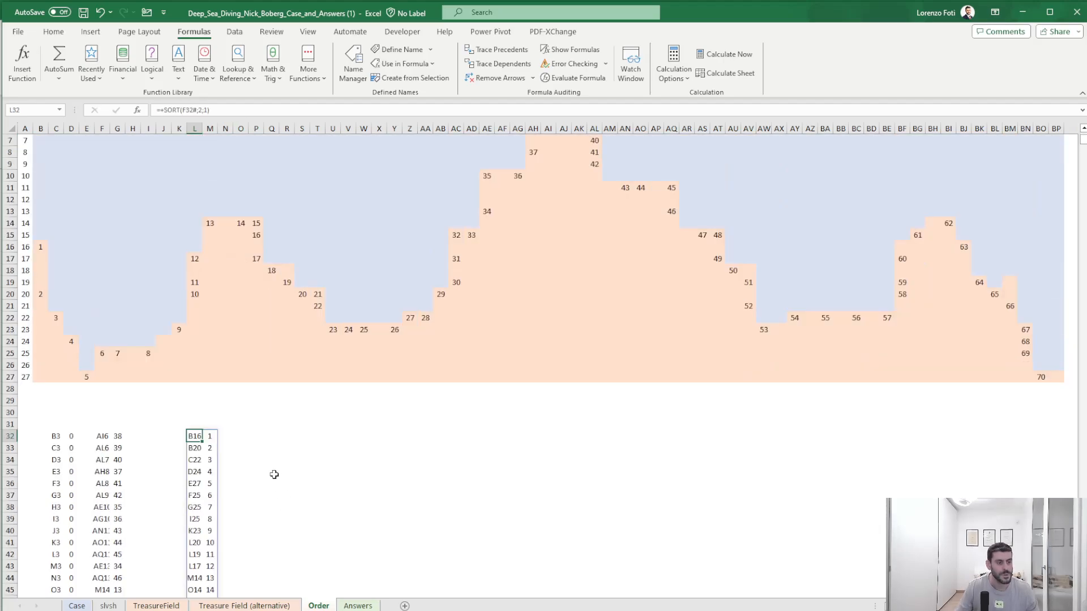
# - Enter an INDIRECT formula in N32 that returns the TreasureField item at the address in L32
pyautogui.click(230, 437)
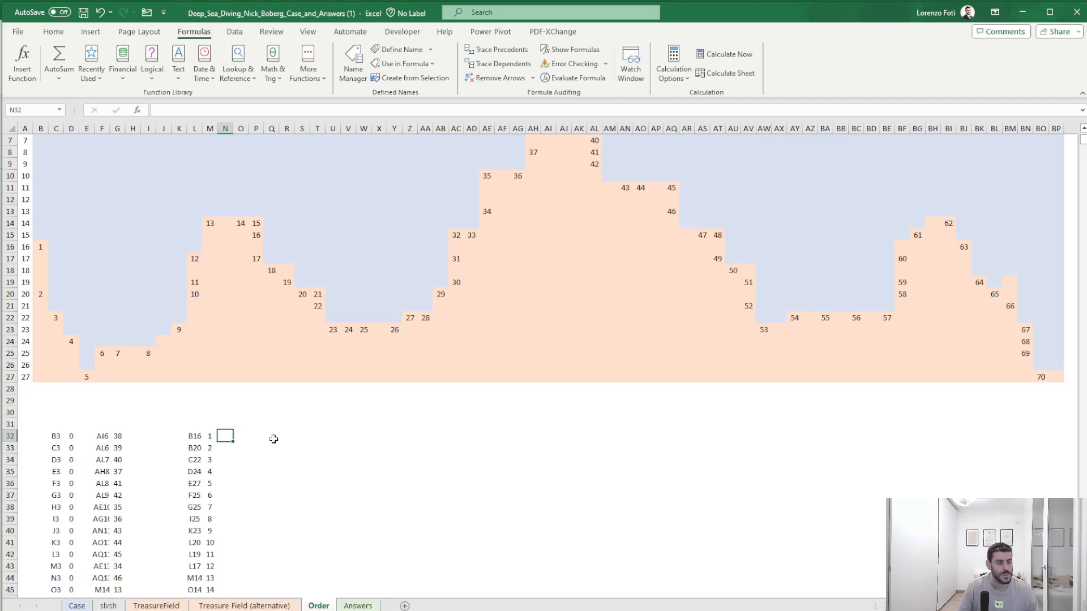
pyautogui.write('+indi')
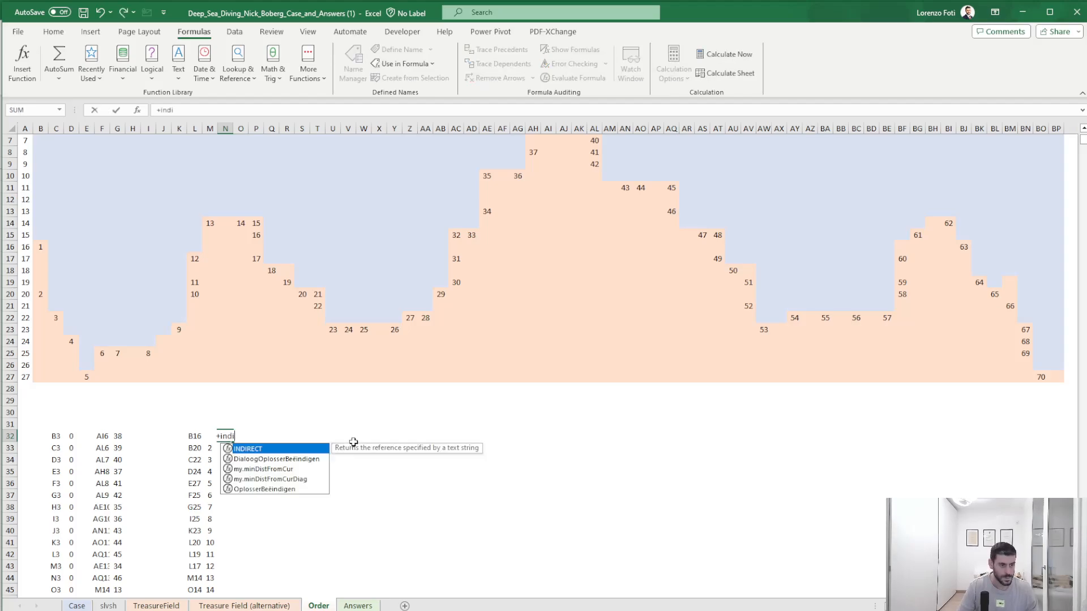
pyautogui.press('Tab')
pyautogui.write('"Treas')
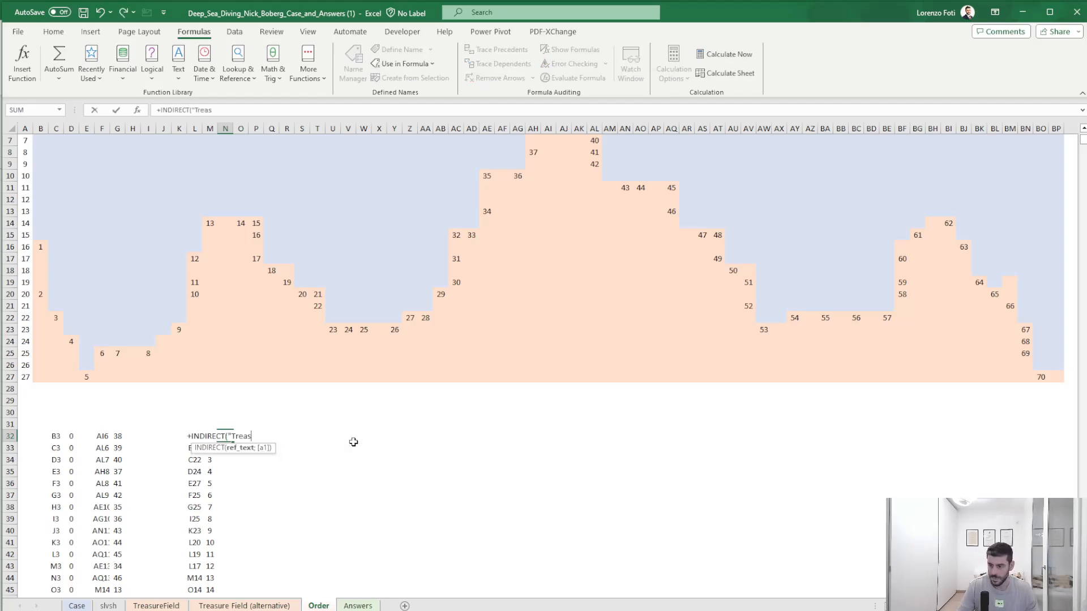
pyautogui.write('ureField!')
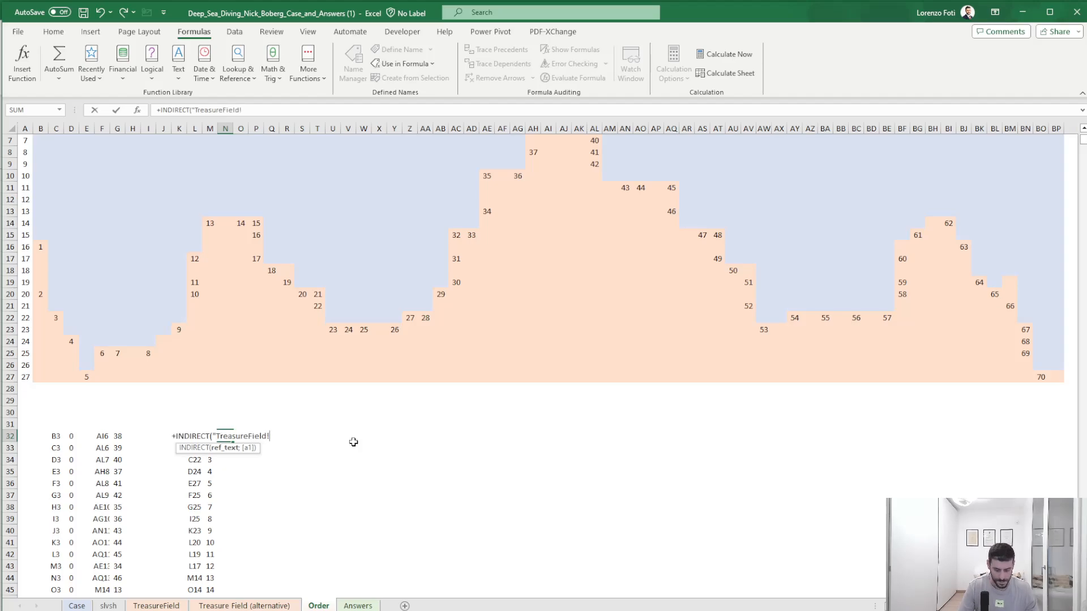
pyautogui.write('"&')
pyautogui.press('Left')
pyautogui.press('Left')
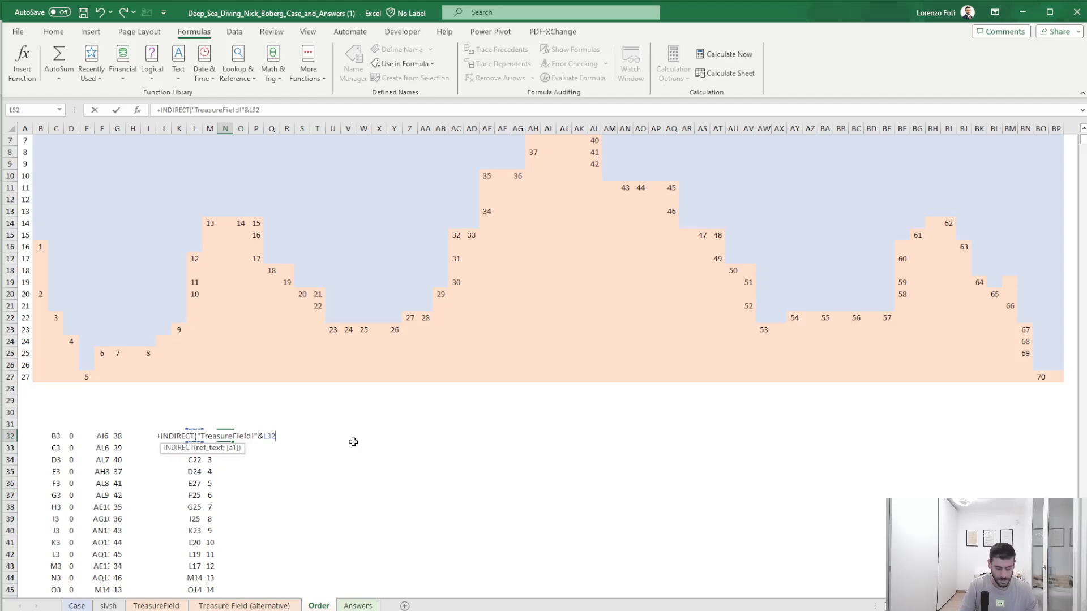
pyautogui.write(')')
pyautogui.press('Return')
# - Fill the INDIRECT formula down column N to row 101, alongside the sorted list
pyautogui.press('Up')
pyautogui.press('Left')
pyautogui.hotkey('ctrl', 'Down')
pyautogui.press('Down')
pyautogui.press('Right')
pyautogui.press('Up')
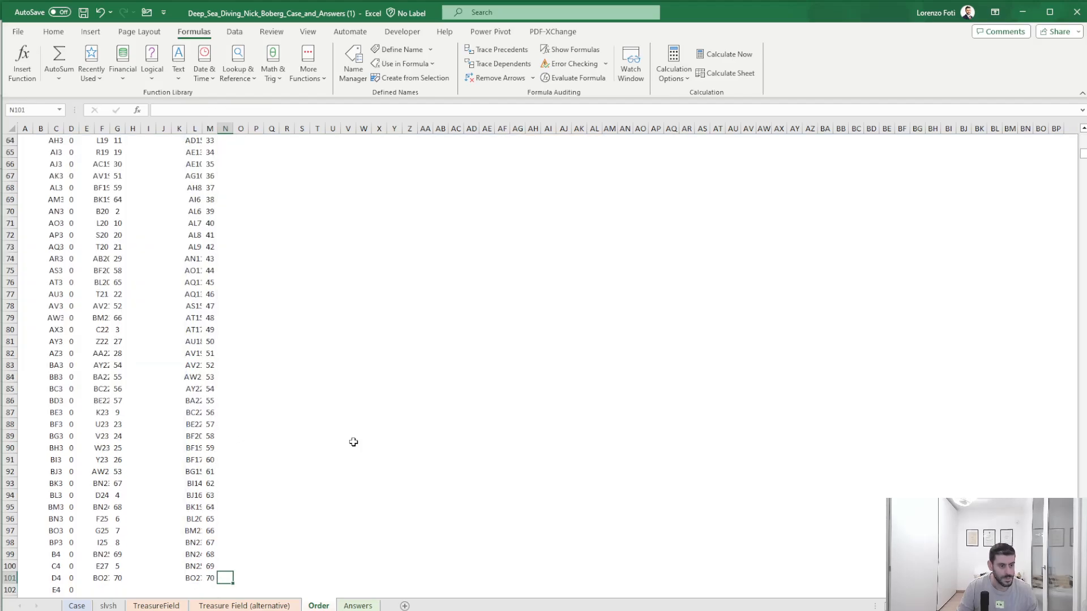
pyautogui.hotkey('ctrl', 'shift', 'Up')
pyautogui.hotkey('ctrl', 'd')
pyautogui.hotkey('ctrl', 'Up')
pyautogui.hotkey('ctrl', 'Up')
pyautogui.hotkey('ctrl', 'Down')
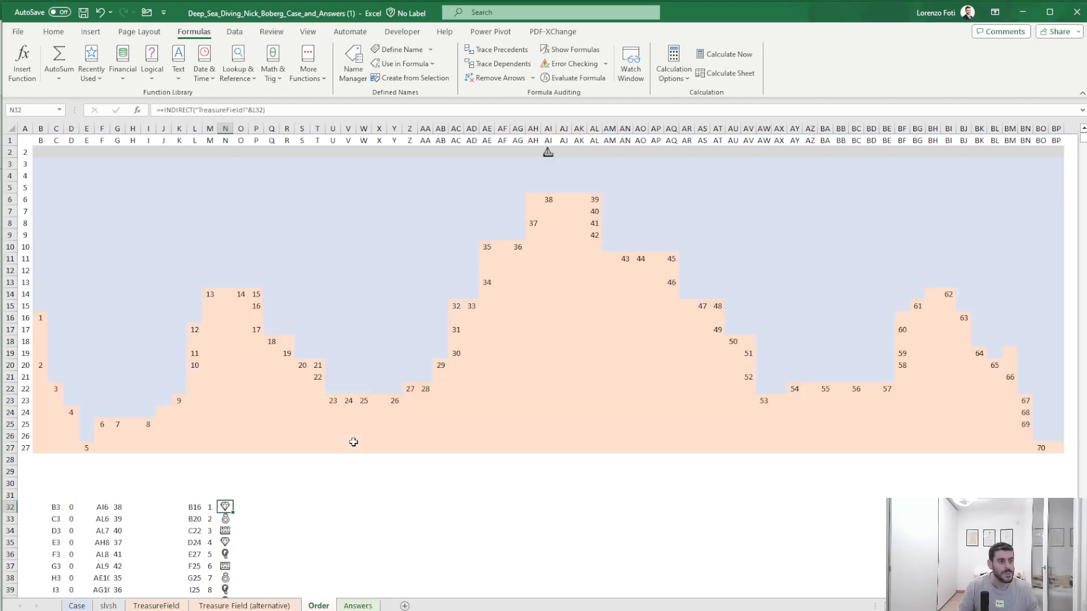
# - Look up the values of items N32:N101 with an XLOOKUP in O32 using the items and values ranges, and auto-fit column O
pyautogui.press('Down')
pyautogui.press('Right')
pyautogui.press('Up')
pyautogui.write('+XLOOKUP(')
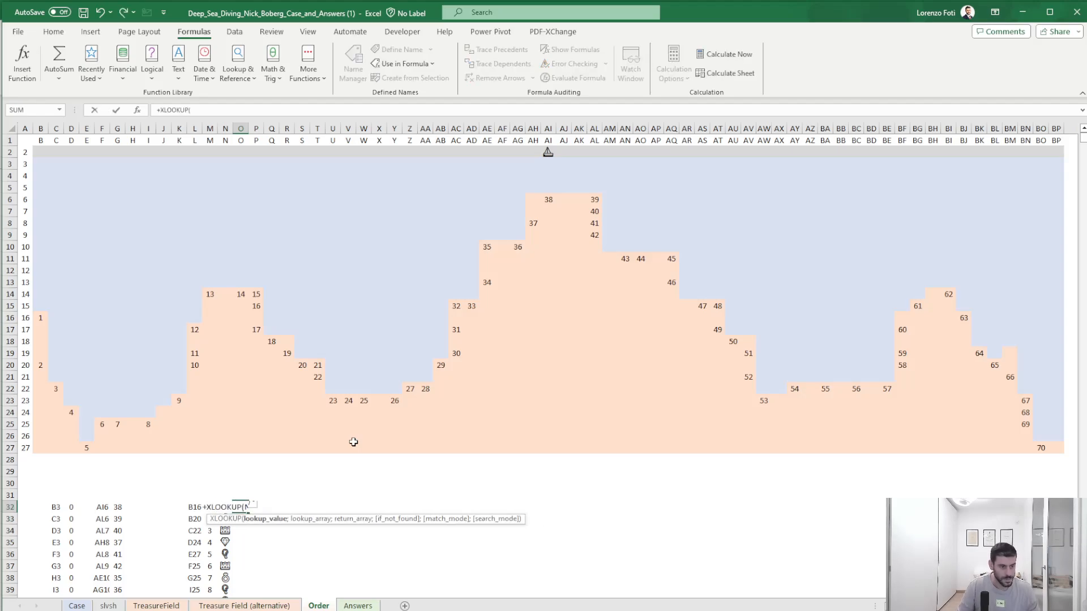
pyautogui.press('Left')
pyautogui.hotkey('ctrl', 'shift', 'Down')
pyautogui.write(';items;val')
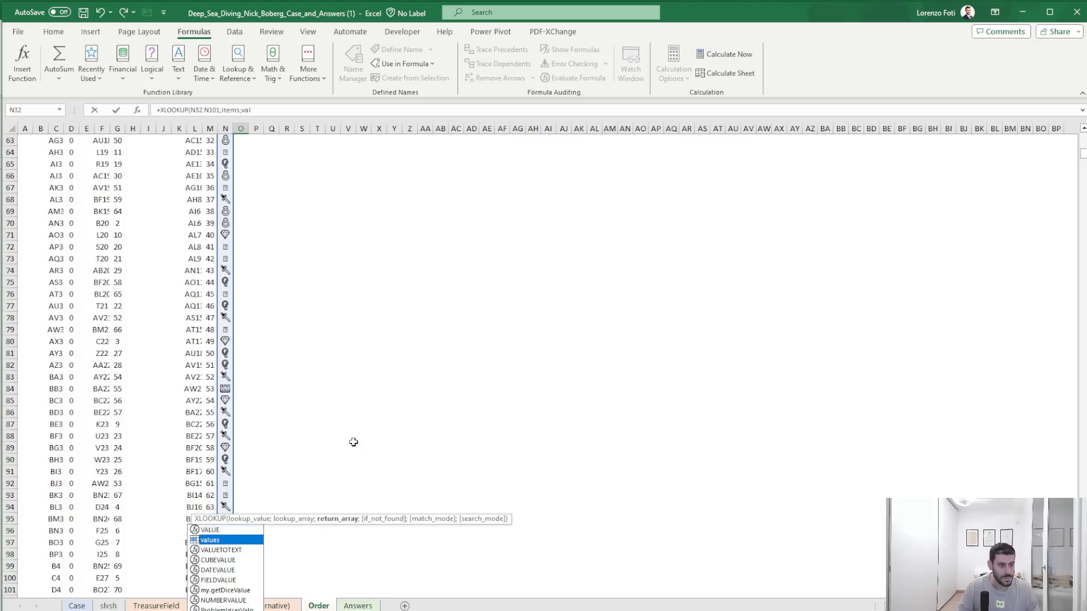
pyautogui.press('Tab')
pyautogui.write(')')
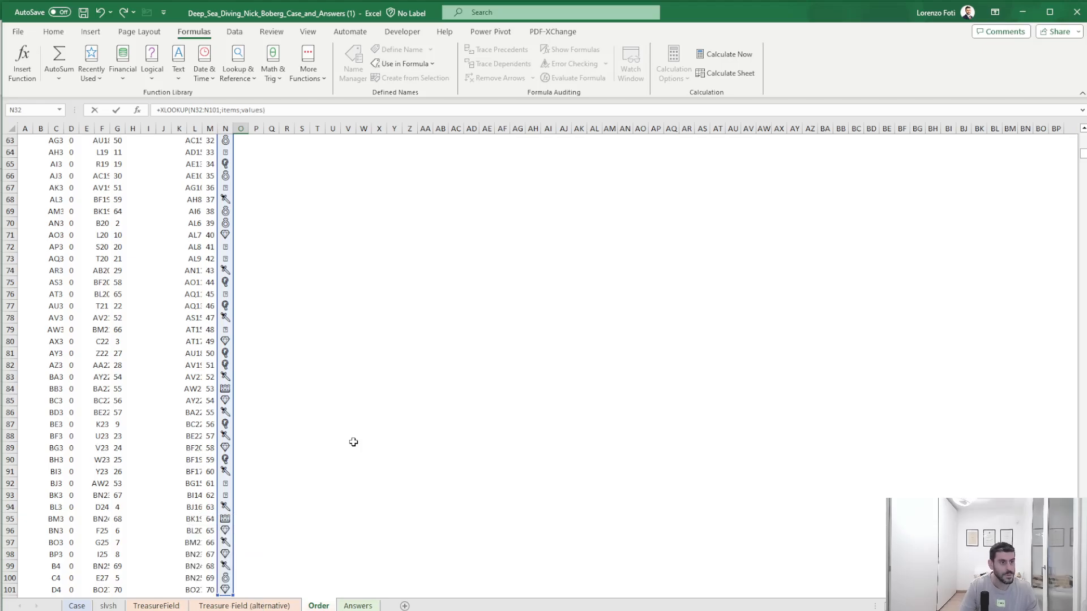
pyautogui.press('Return')
pyautogui.press('Up')
pyautogui.press('Up')
pyautogui.press('Up')
pyautogui.press('Up')
pyautogui.press('Up')
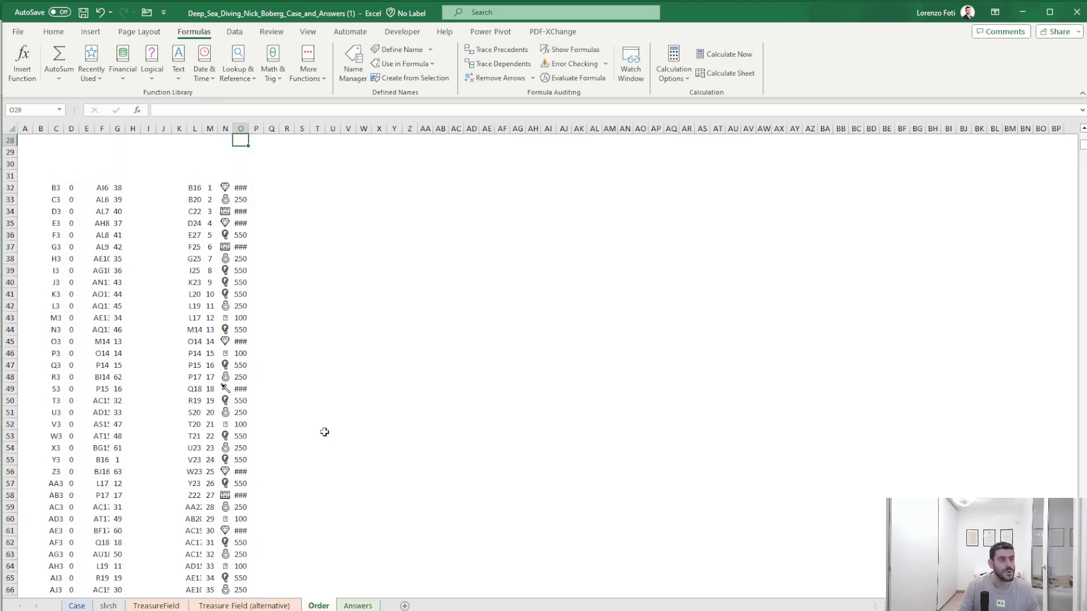
pyautogui.doubleClick(246, 124)
pyautogui.scroll(4, 294, 278)
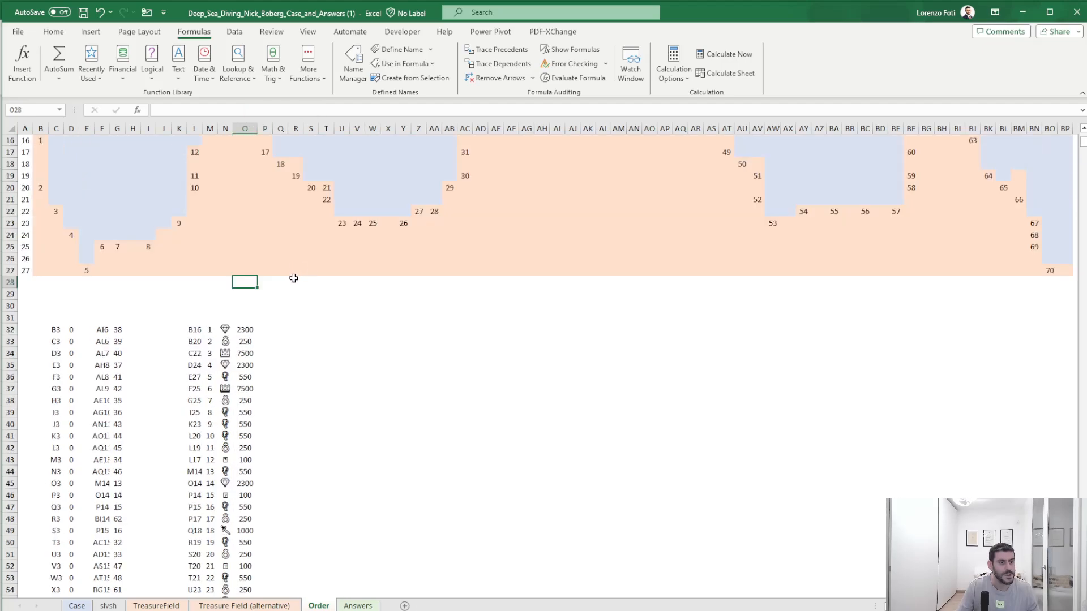
# - Sum the first five treasure values, O32:O36, in cell P36
pyautogui.click(270, 328)
pyautogui.press('Down')
pyautogui.press('Down')
pyautogui.press('Down')
pyautogui.press('Down')
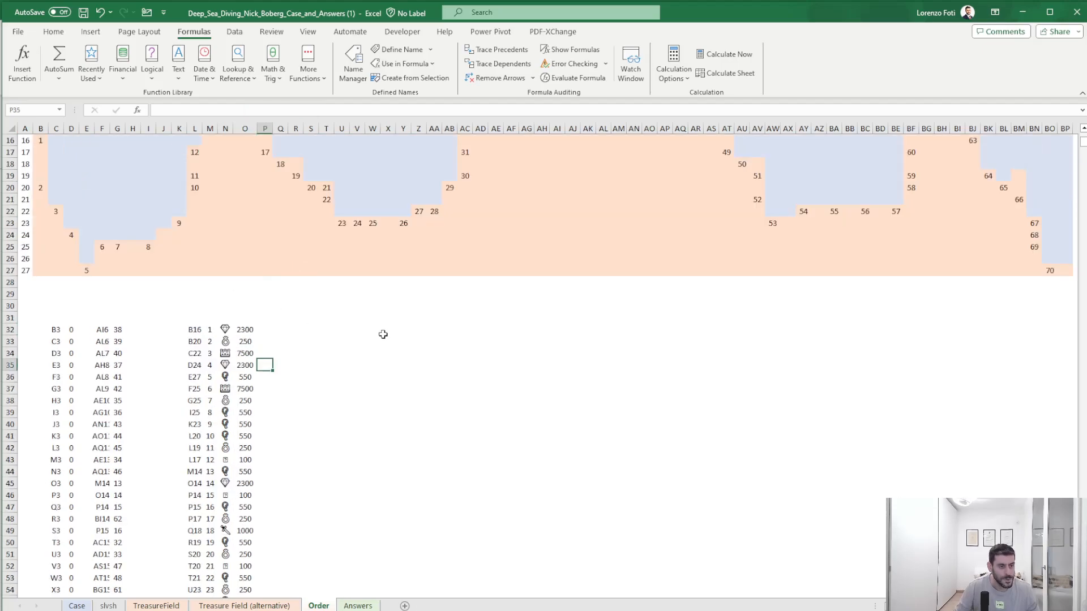
pyautogui.write('+sum(')
pyautogui.press('Left')
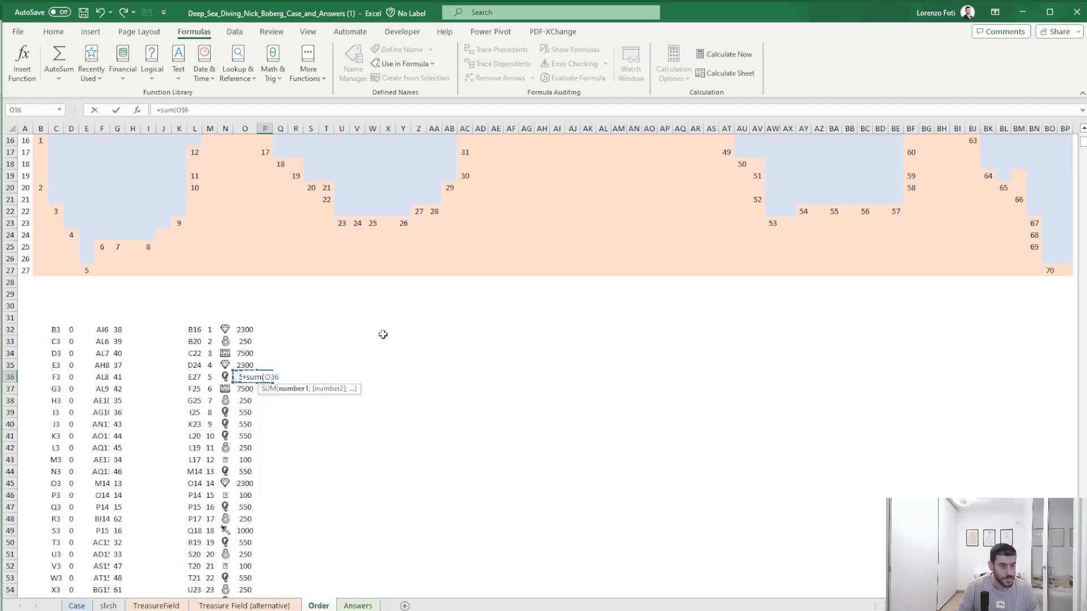
pyautogui.hotkey('shift', 'Up')
pyautogui.hotkey('shift', 'Up')
pyautogui.hotkey('shift', 'Up')
pyautogui.hotkey('shift', 'Up')
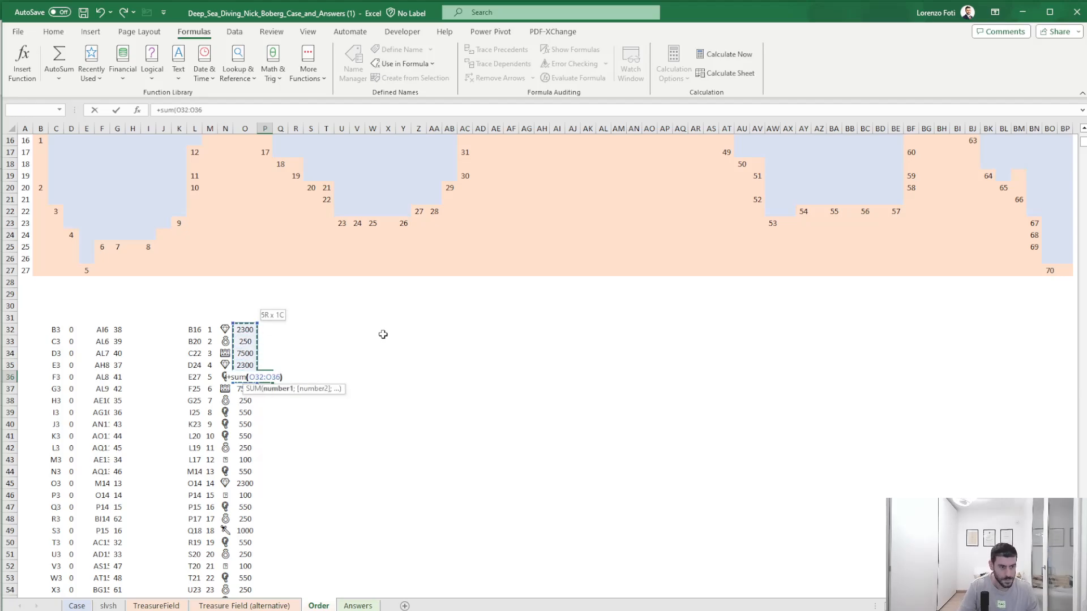
pyautogui.press('Return')
# - Copy the five-item sum from P36 down column P to row 101
pyautogui.press('Up')
pyautogui.hotkey('ctrl', 'c')
pyautogui.press('Left')
pyautogui.hotkey('ctrl', 'Down')
pyautogui.press('Right')
pyautogui.hotkey('ctrl', 'shift', 'Up')
pyautogui.hotkey('ctrl', 'v')
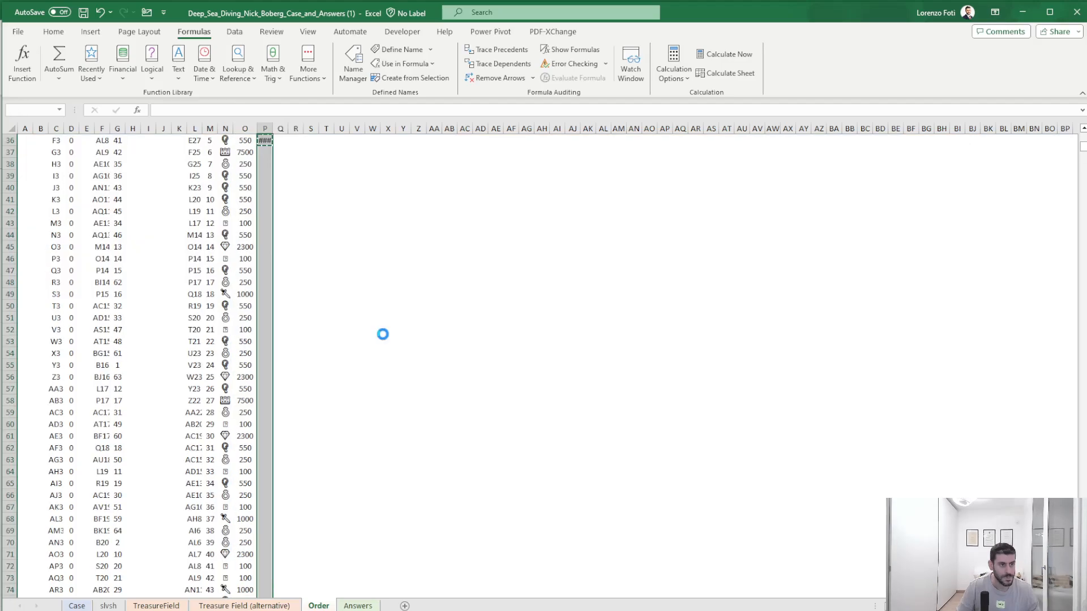
pyautogui.press('Escape')
# - Calculate the maximum of the five-item sums P36:P101 in cell P29
pyautogui.hotkey('ctrl', 'Up')
pyautogui.press('Up')
pyautogui.press('Up')
pyautogui.press('Up')
pyautogui.press('Up')
pyautogui.press('Up')
pyautogui.press('Up')
pyautogui.press('Up')
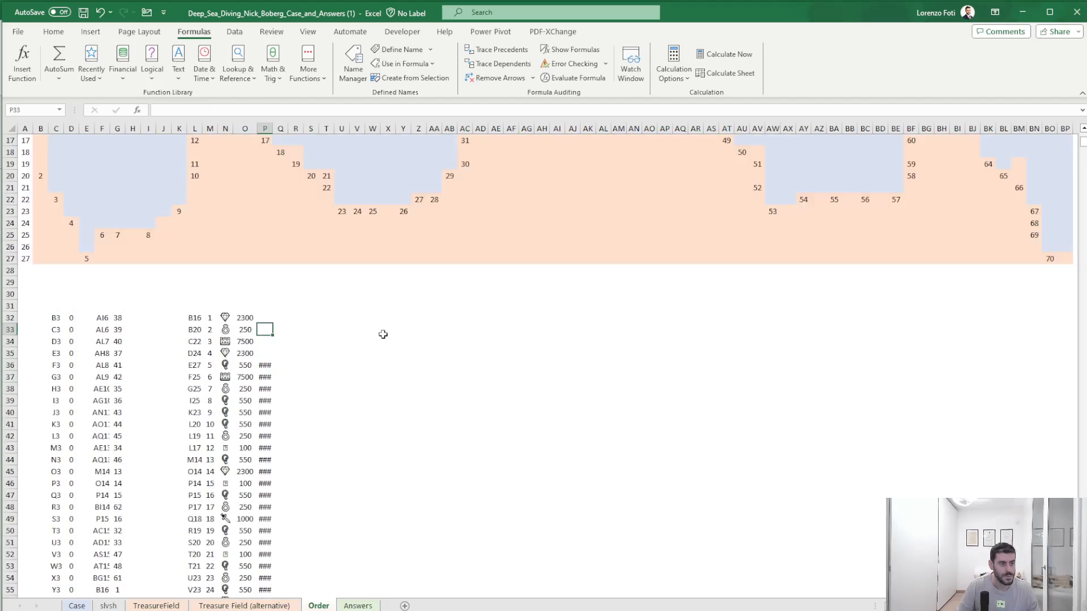
pyautogui.write('+max')
pyautogui.press('Tab')
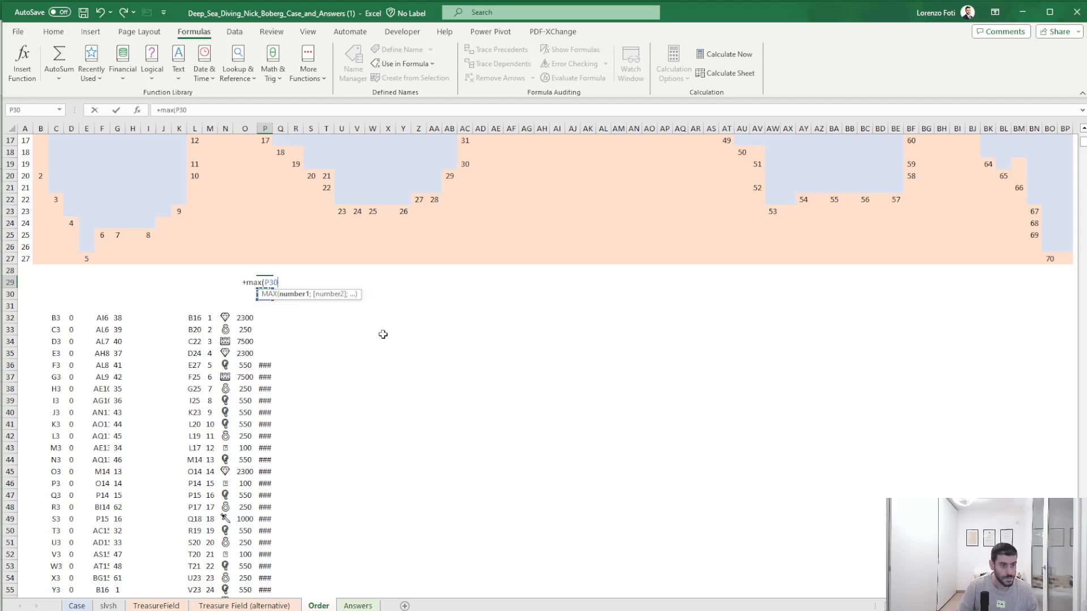
pyautogui.press('Down')
pyautogui.press('Down')
pyautogui.press('Down')
pyautogui.press('Down')
pyautogui.press('Down')
pyautogui.press('Down')
pyautogui.press('Down')
pyautogui.hotkey('ctrl', 'shift', 'Down')
pyautogui.press('Return')
pyautogui.press('Up')
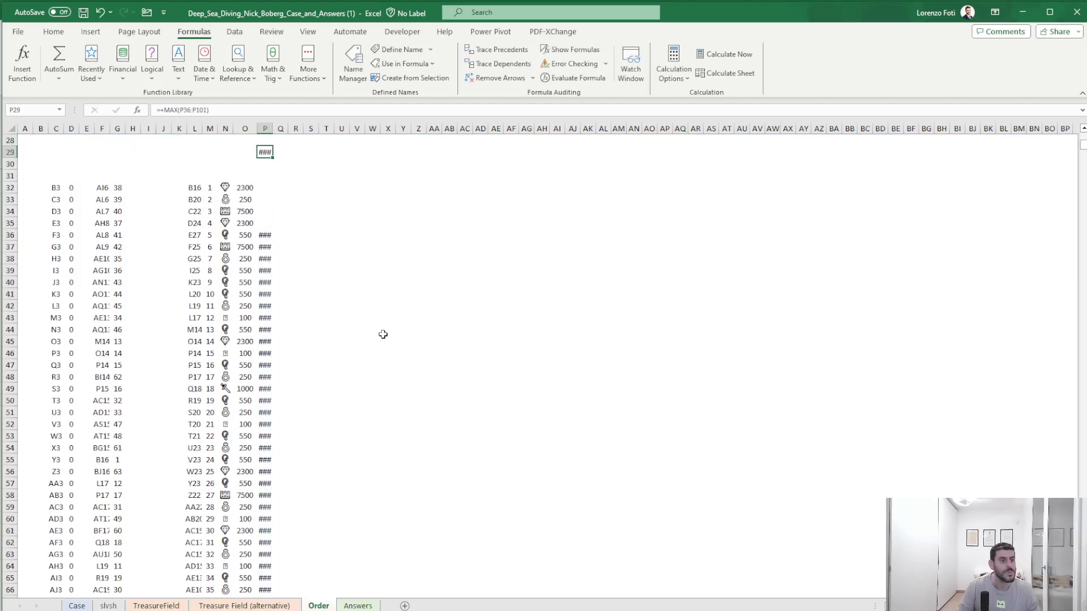
# - Copy the maximum from P29 and paste it as a value into the Bonus 3 answer cell E41 on the Case sheet
pyautogui.hotkey('ctrl', 'c')
pyautogui.click(77, 606)
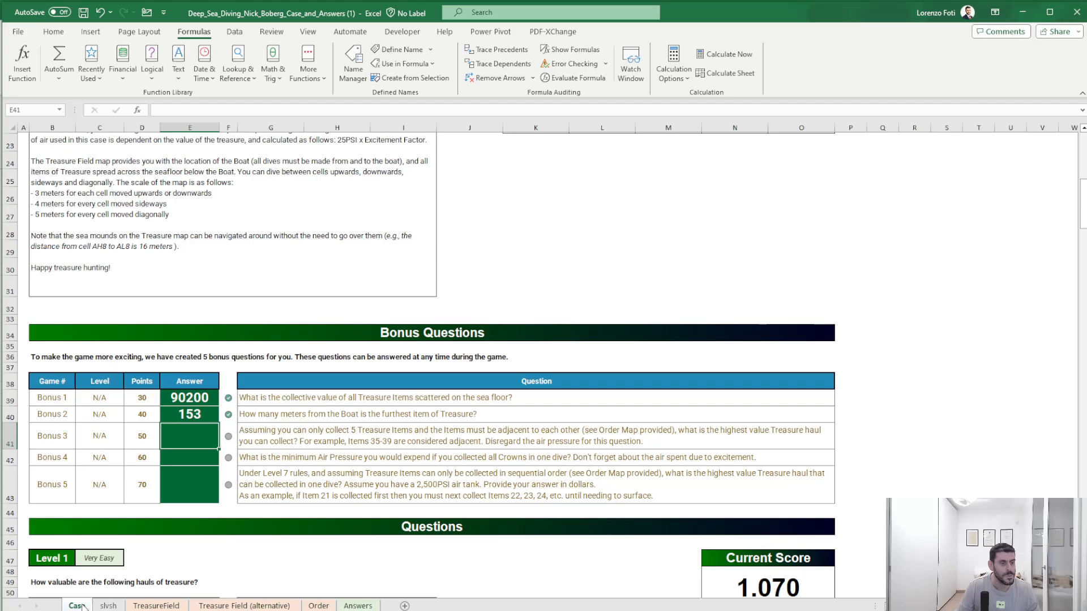
pyautogui.rightClick(192, 441)
pyautogui.click(239, 517)
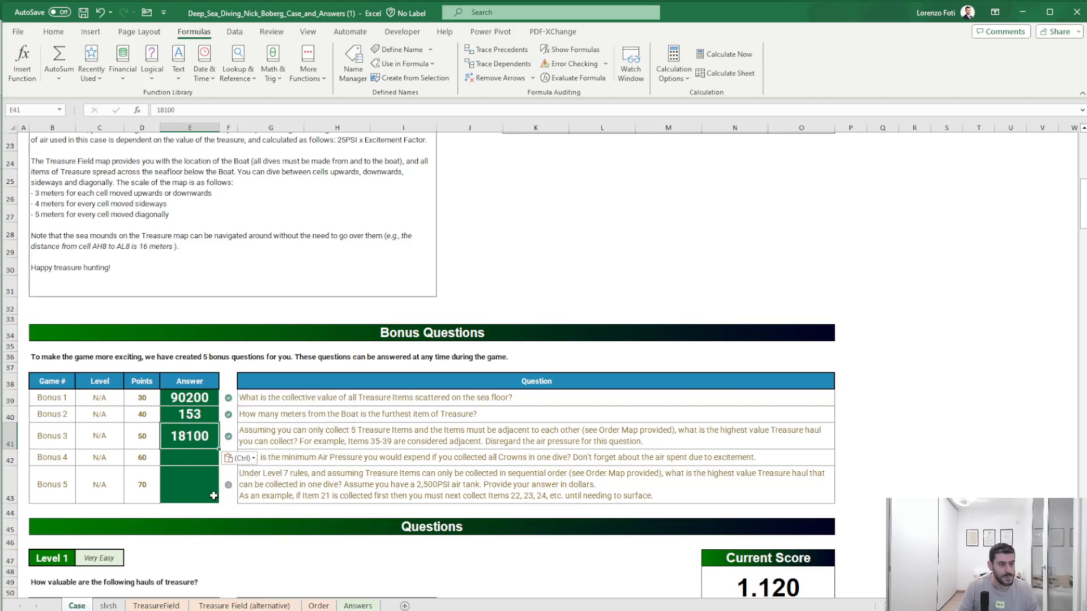
pyautogui.press('Down')
pyautogui.click(925, 439)
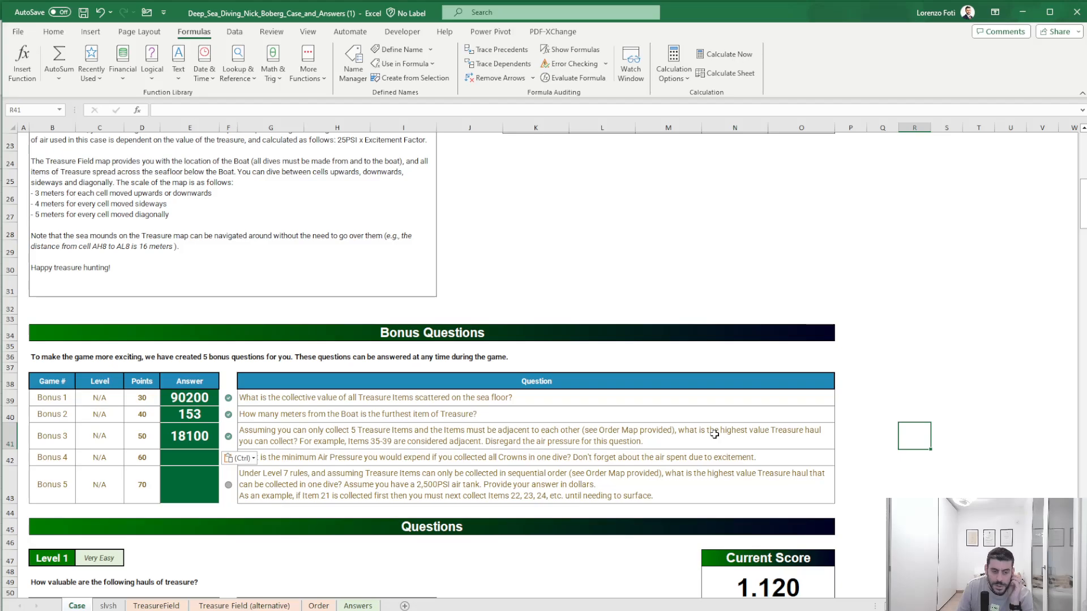
# - Begin a FILTER formula in T32 of the Order sheet with L32:N101 as the array
pyautogui.click(102, 606)
pyautogui.click(156, 607)
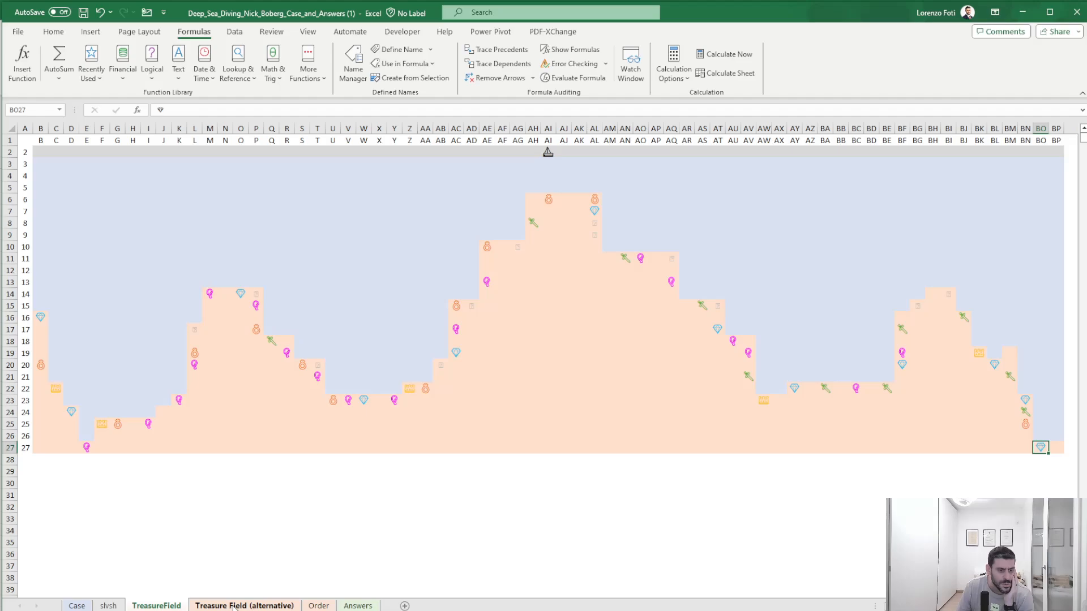
pyautogui.click(312, 606)
pyautogui.scroll(4, 353, 400)
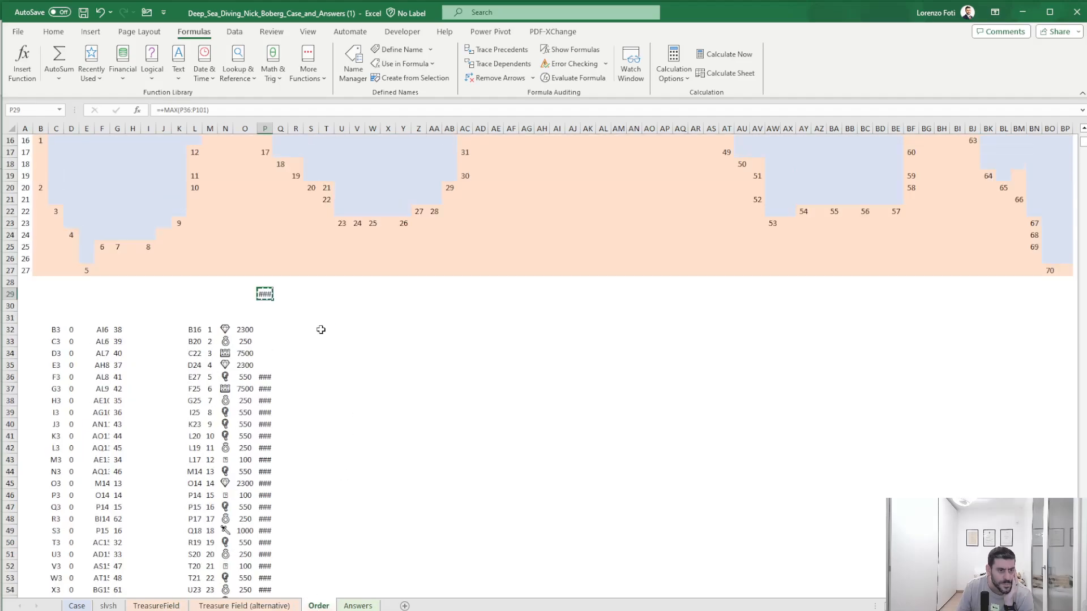
pyautogui.click(325, 330)
pyautogui.write('+')
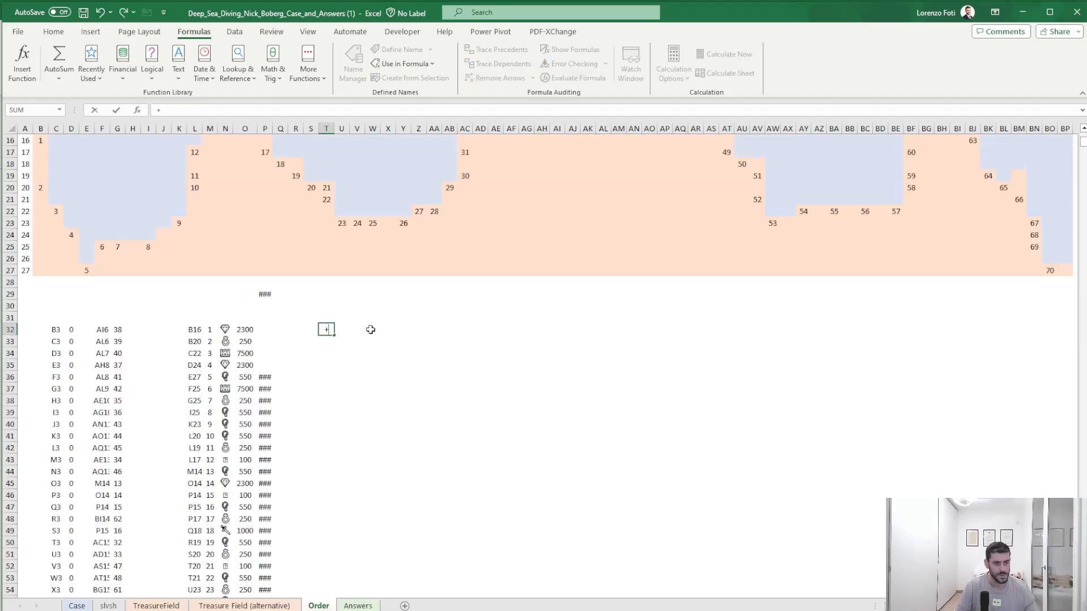
pyautogui.write('filter(')
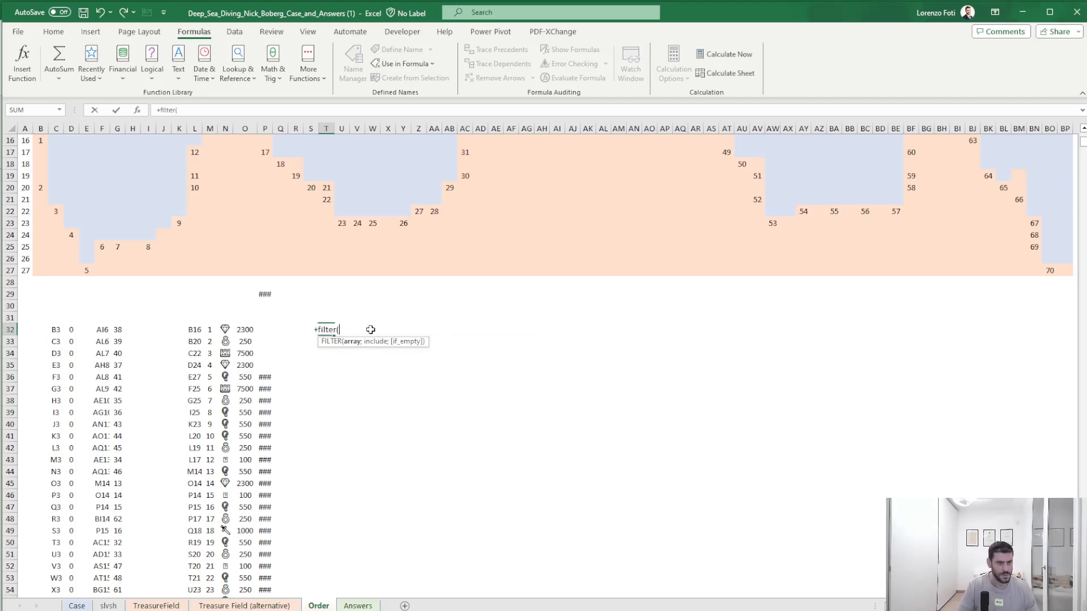
pyautogui.press('Left')
pyautogui.press('Left')
pyautogui.press('Left')
pyautogui.press('Left')
pyautogui.press('Left')
pyautogui.press('Left')
pyautogui.press('Left')
pyautogui.press('Left')
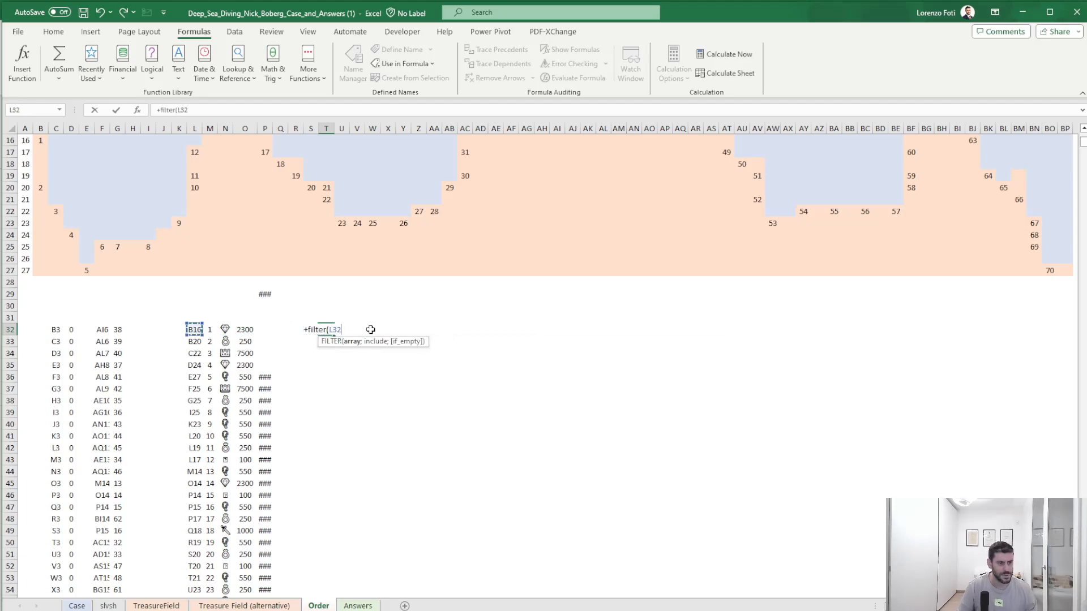
pyautogui.hotkey('shift', 'Right')
pyautogui.hotkey('shift', 'Right')
pyautogui.hotkey('ctrl', 'shift', 'Down')
pyautogui.write(';')
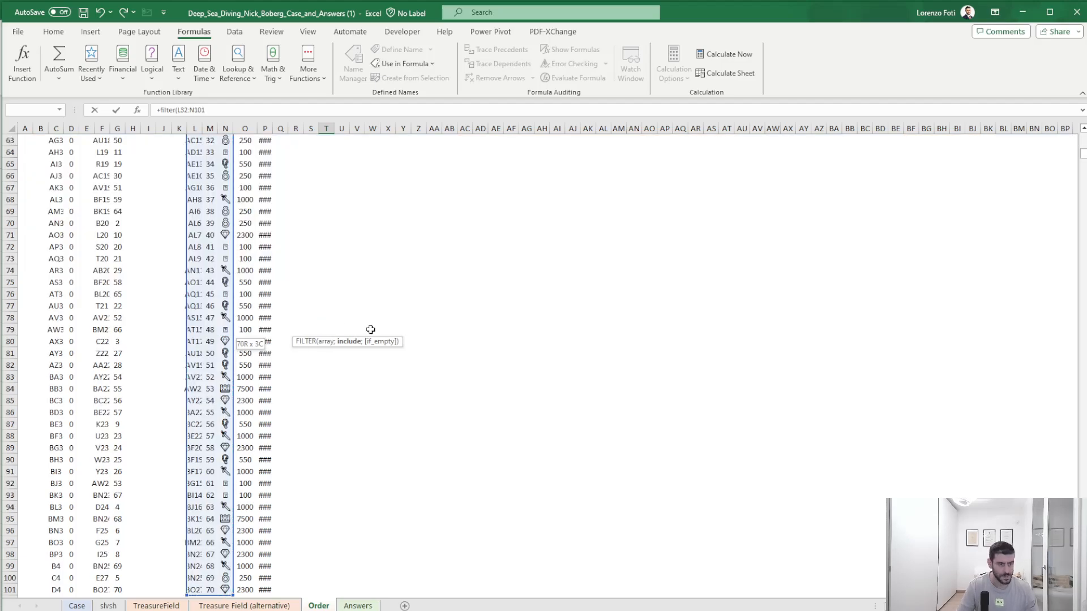
# - Complete the FILTER formula in T32 with the condition N32:N101 equal to the crown symbol in Case!M22
pyautogui.press('Left')
pyautogui.press('Left')
pyautogui.press('Left')
pyautogui.press('Left')
pyautogui.press('Left')
pyautogui.press('Left')
pyautogui.press('Left')
pyautogui.press('Right')
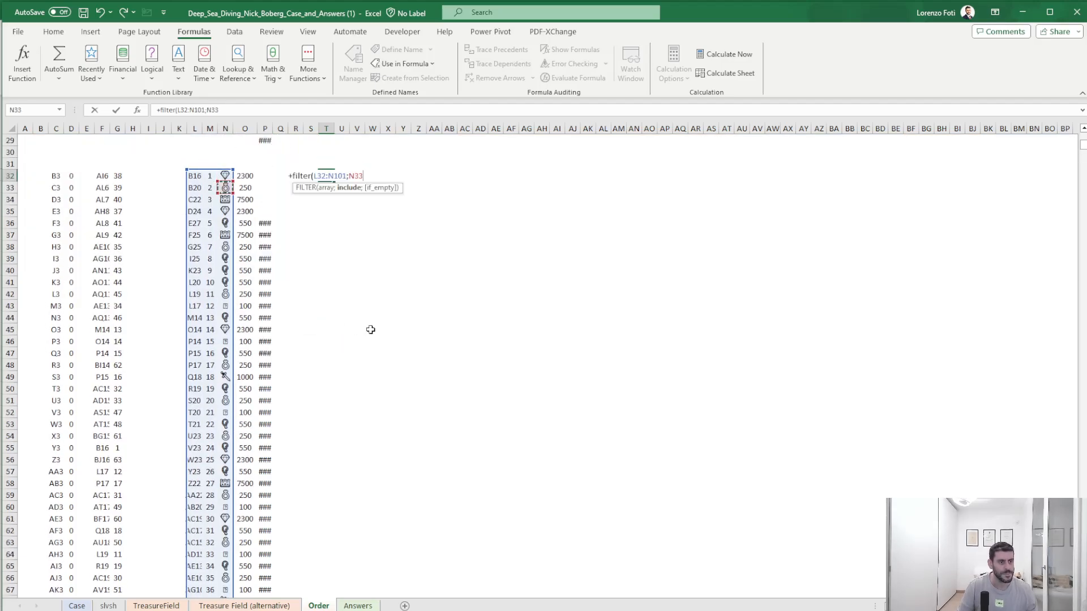
pyautogui.hotkey('ctrl', 'shift', 'Down')
pyautogui.write('=')
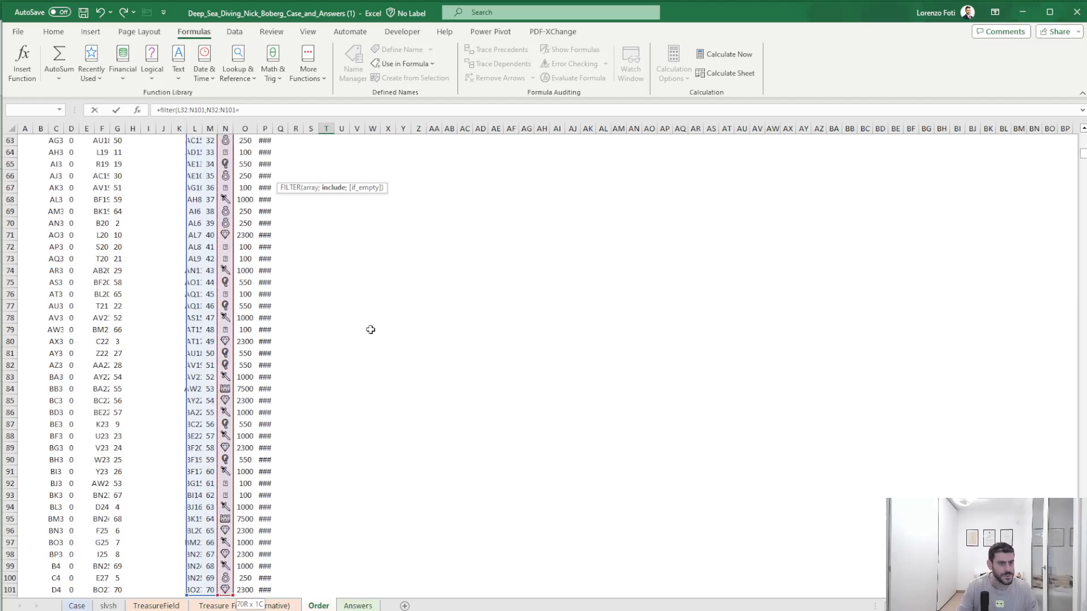
pyautogui.click(76, 606)
pyautogui.scroll(3, 420, 343)
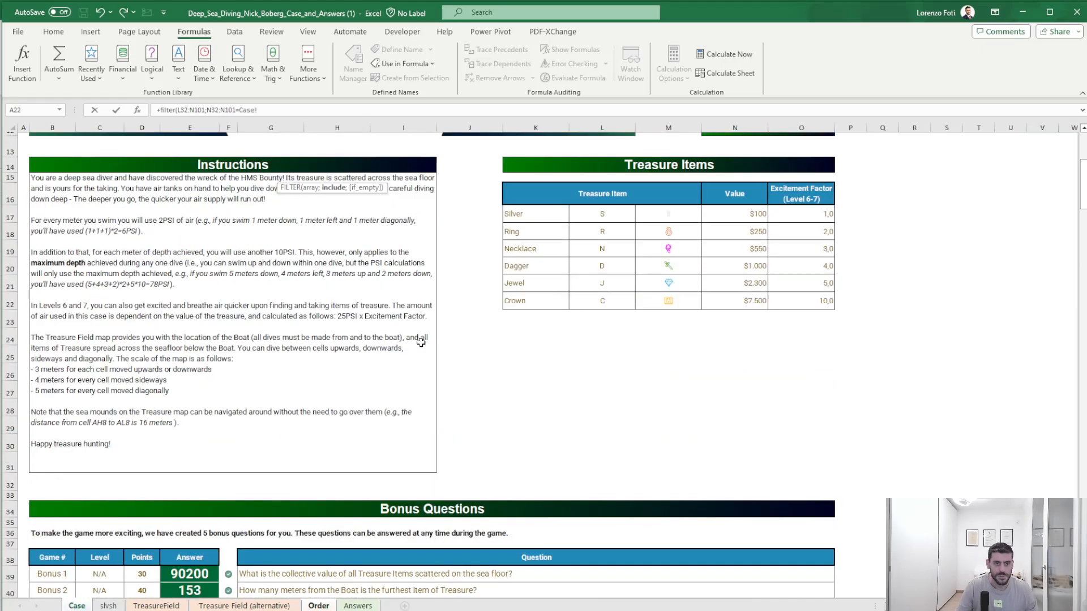
pyautogui.click(671, 298)
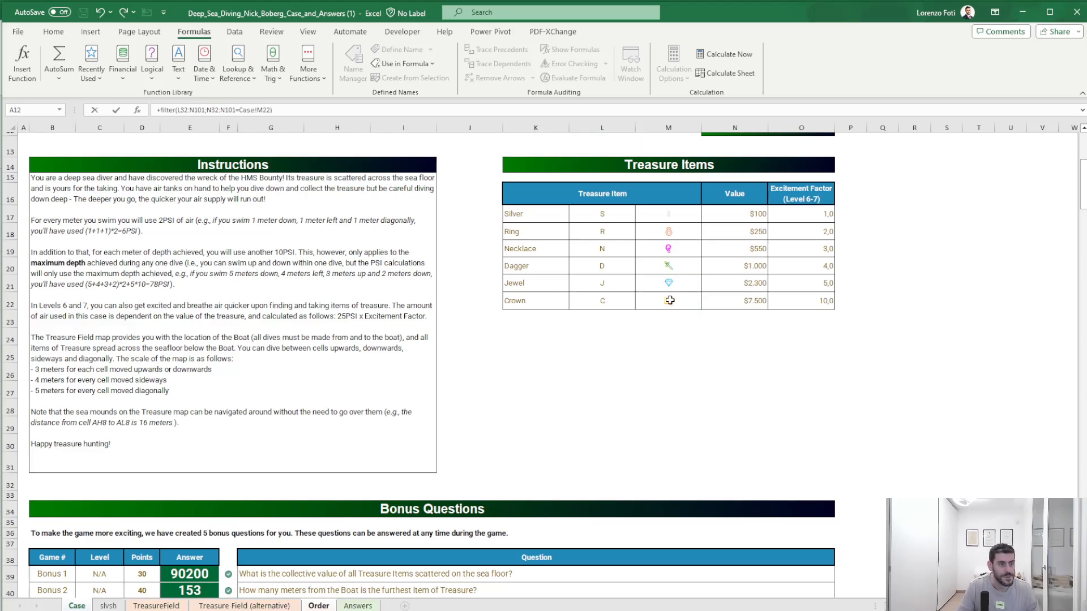
pyautogui.press('Return')
# - Copy the crown locations T32:T36 from the Order sheet and paste them as values at L20 on the slvsh sheet
pyautogui.scroll(5, 670, 300)
pyautogui.scroll(2, 670, 300)
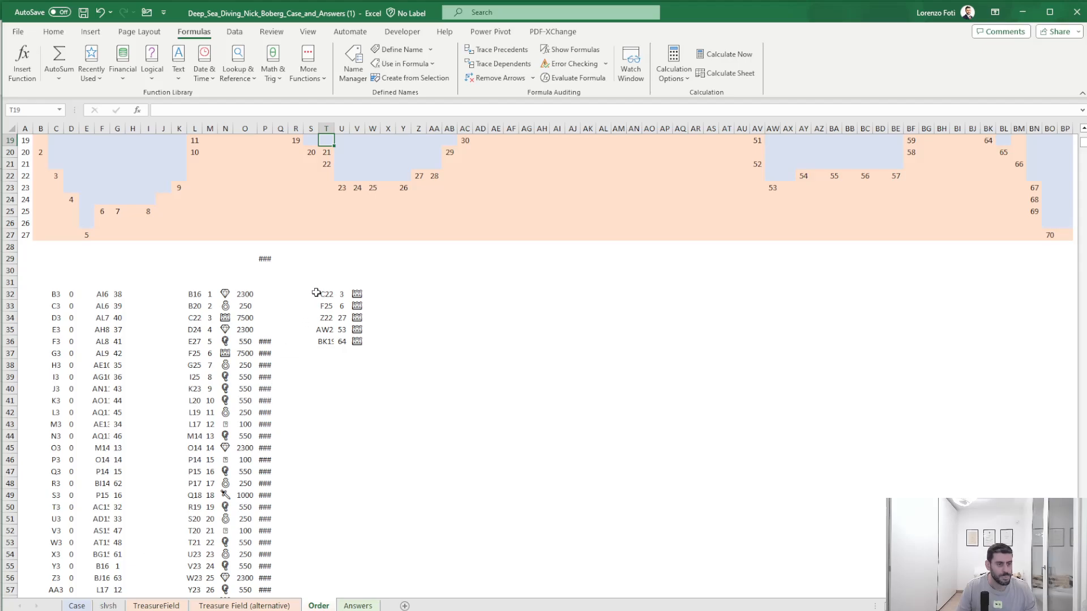
pyautogui.moveTo(324, 294); pyautogui.dragTo(326, 341)
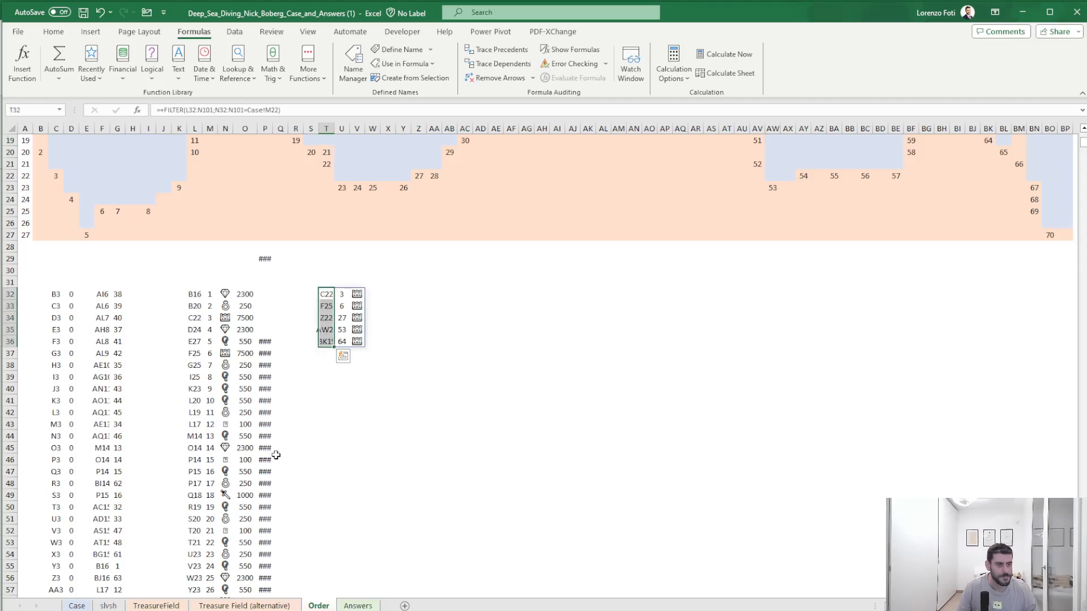
pyautogui.click(110, 605)
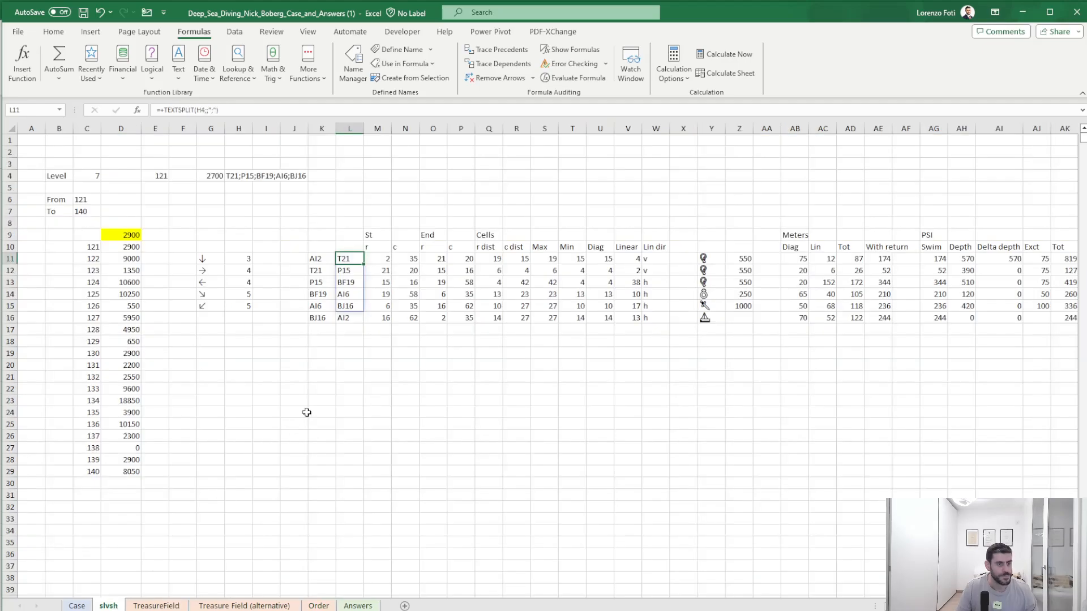
pyautogui.rightClick(339, 360)
pyautogui.click(388, 446)
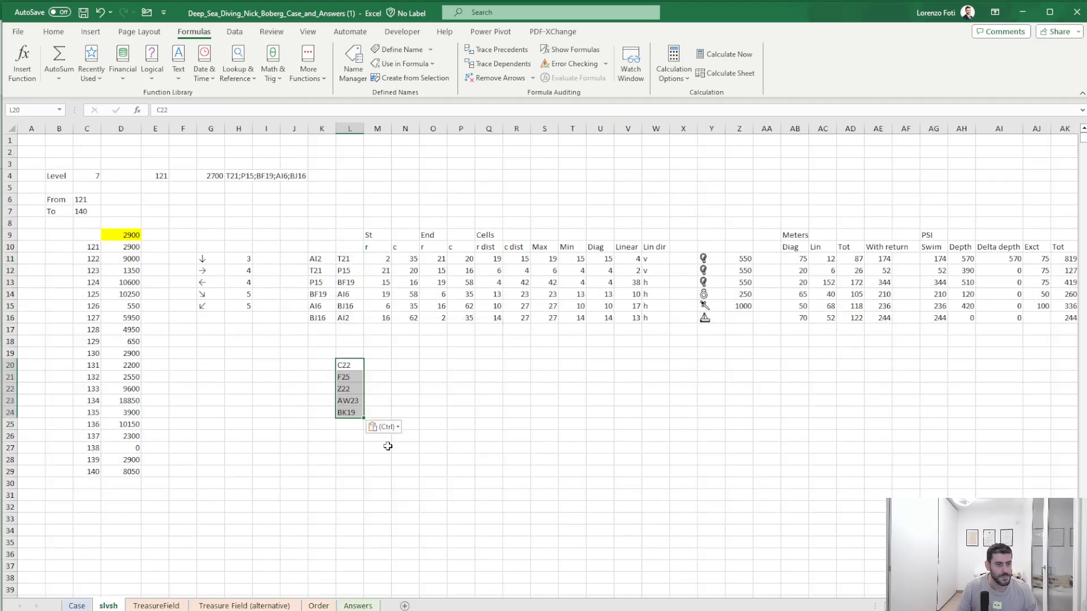
# - Copy the crown locations L20:L24 and paste them as values over the route destinations starting at L11
pyautogui.click(394, 389)
pyautogui.click(349, 259)
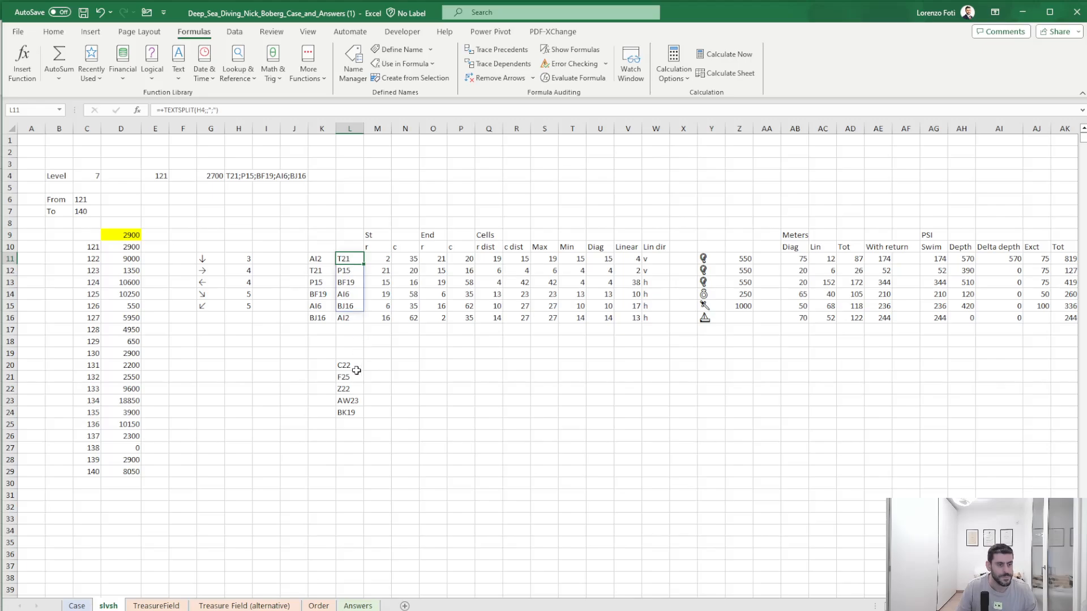
pyautogui.moveTo(356, 370); pyautogui.dragTo(367, 421)
pyautogui.hotkey('ctrl', 'c')
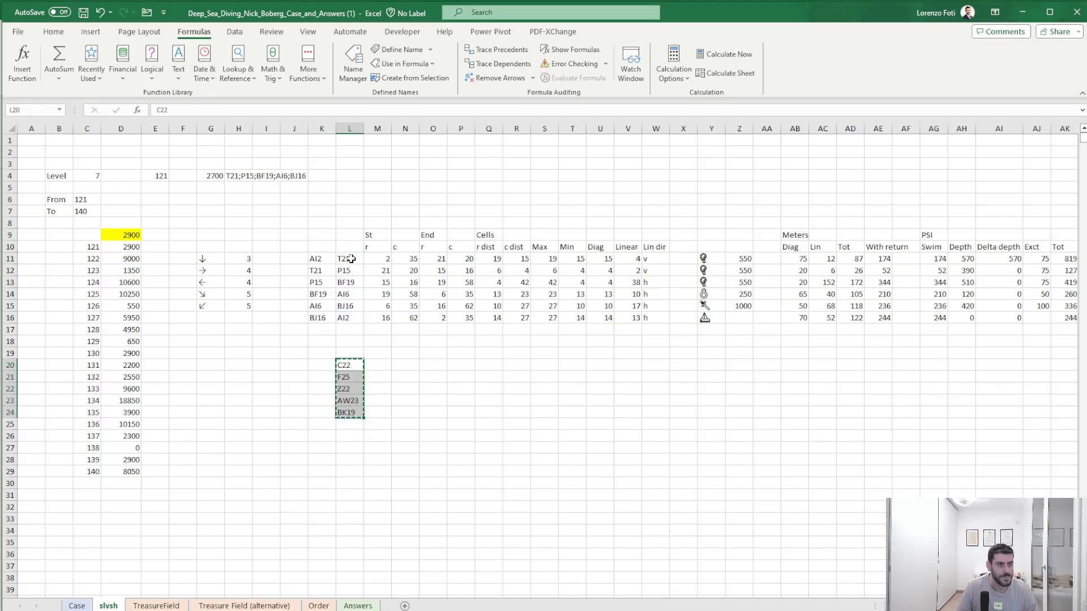
pyautogui.rightClick(351, 259)
pyautogui.click(382, 340)
pyautogui.click(396, 356)
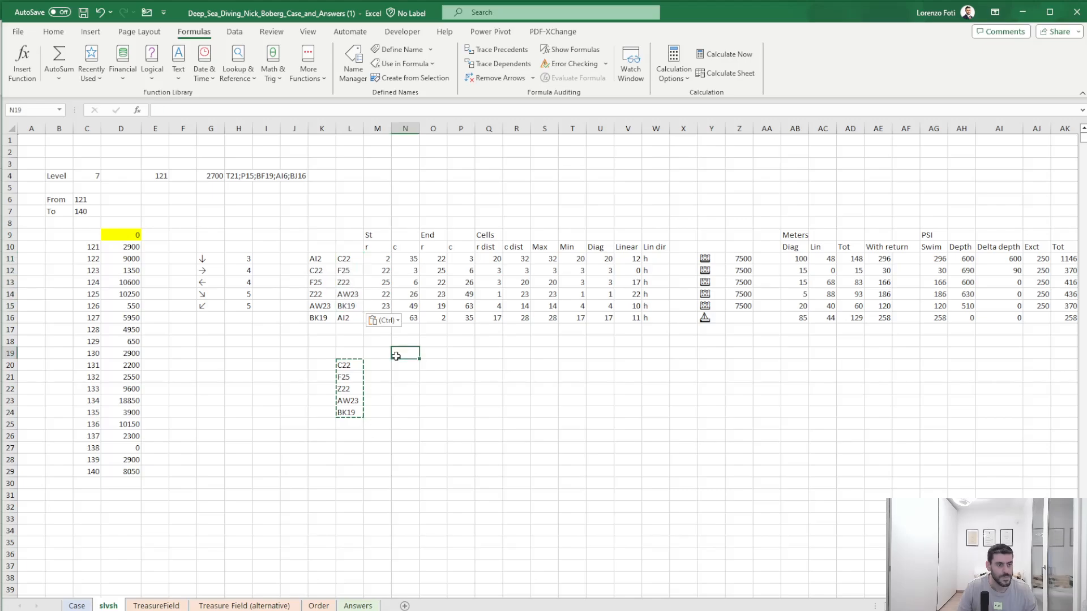
# - Check the Bonus 4 question on the Case sheet and sum the slvsh sheet's PSI totals AK11:AK16 in cell AK19
pyautogui.click(76, 605)
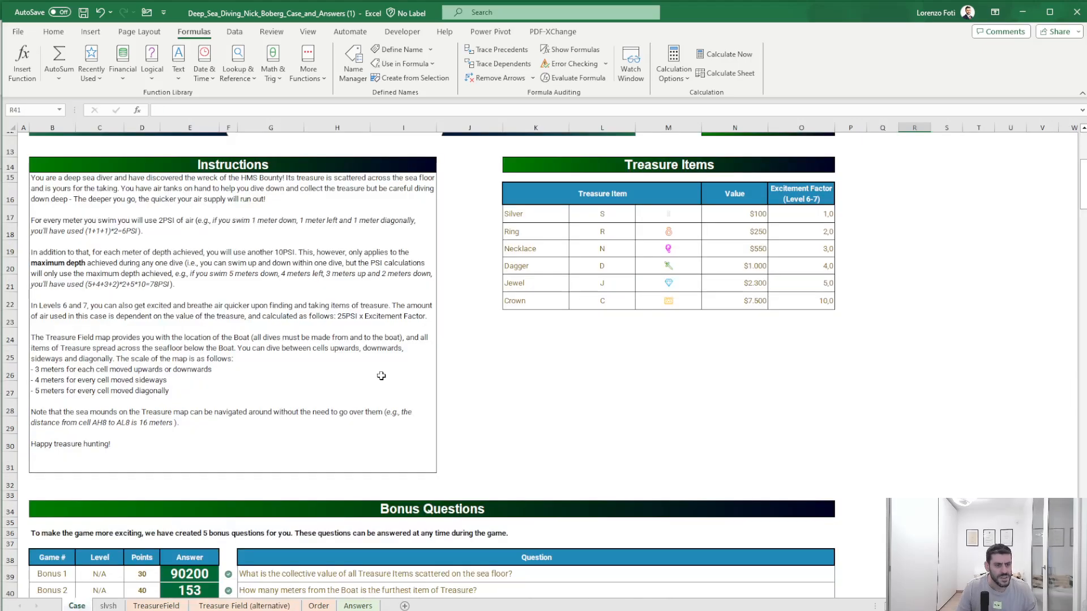
pyautogui.scroll(5, 381, 376)
pyautogui.scroll(-8, 380, 396)
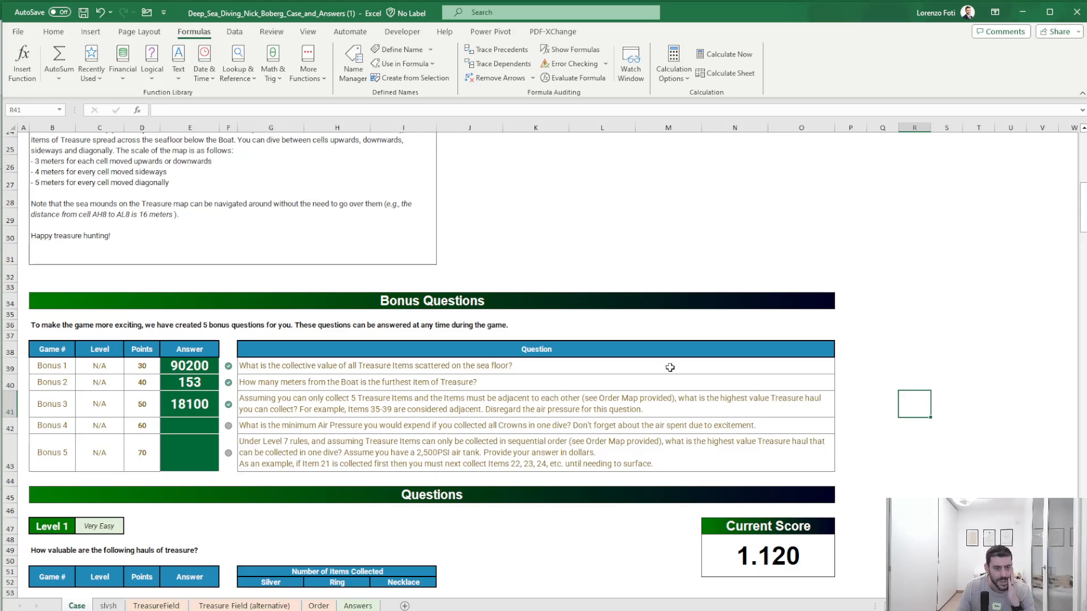
pyautogui.click(118, 606)
pyautogui.hscroll(9, 544, 362)
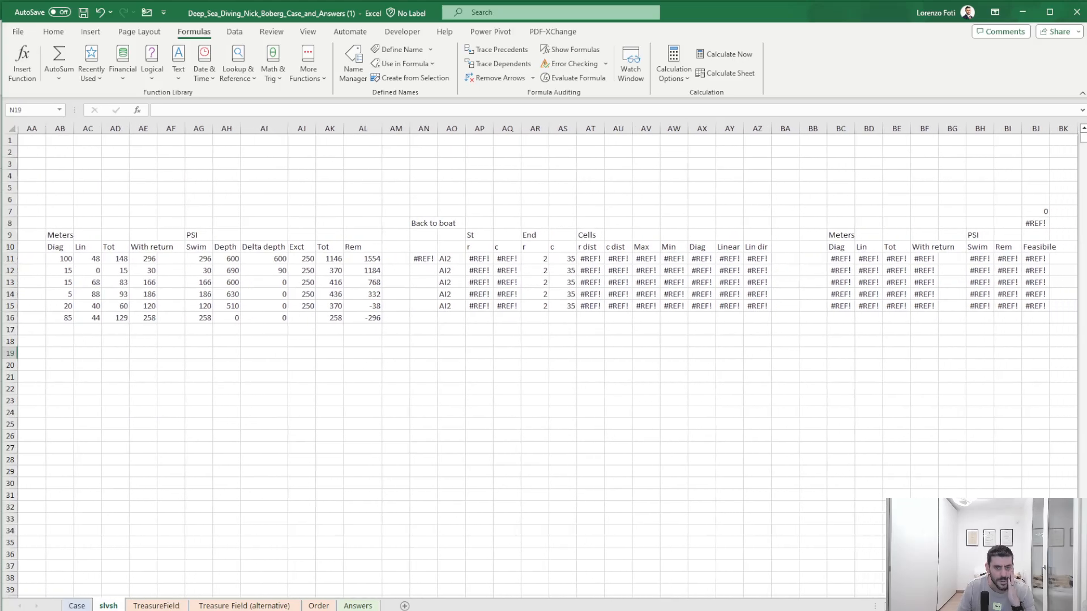
pyautogui.hscroll(-5, 543, 362)
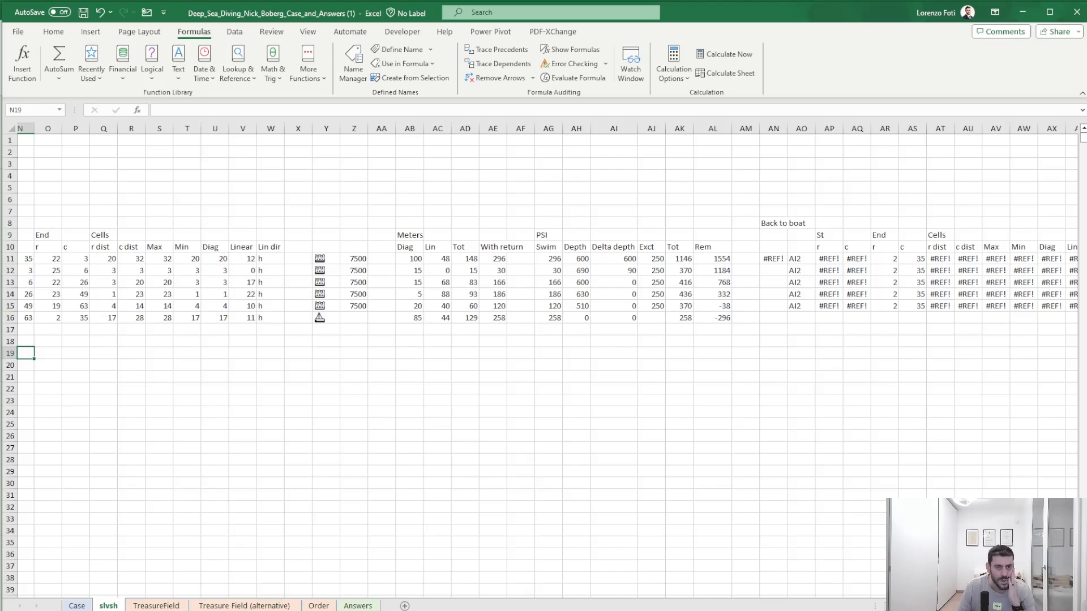
pyautogui.moveTo(685, 258); pyautogui.dragTo(685, 318)
pyautogui.click(682, 352)
pyautogui.write('+sum(')
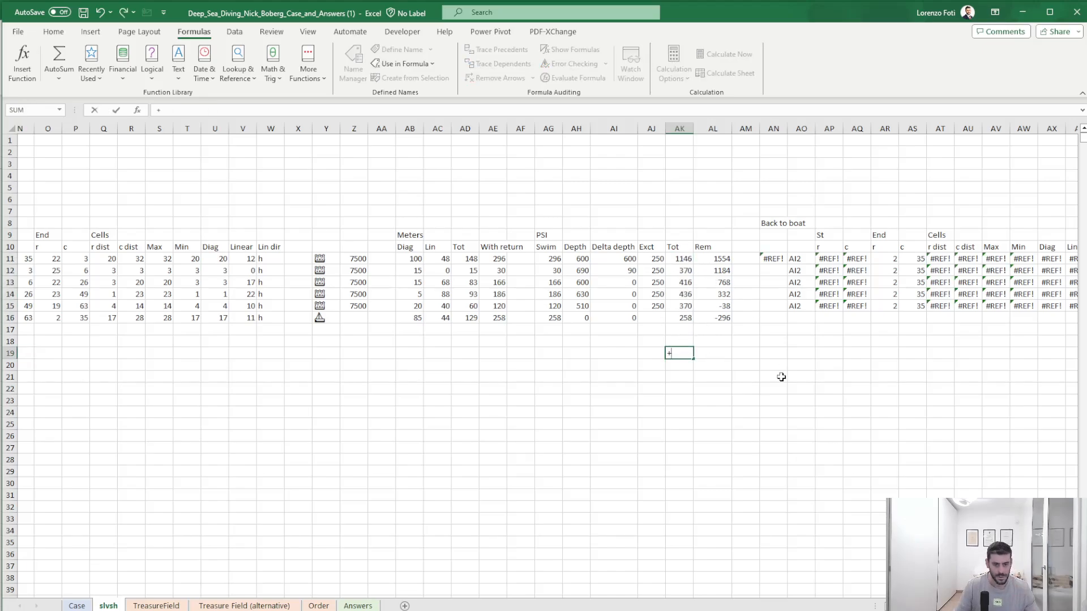
pyautogui.press('Up')
pyautogui.press('Up')
pyautogui.press('Up')
pyautogui.press('Up')
pyautogui.press('Up')
pyautogui.press('Up')
pyautogui.press('Up')
pyautogui.press('Up')
pyautogui.press('Up')
pyautogui.press('Down')
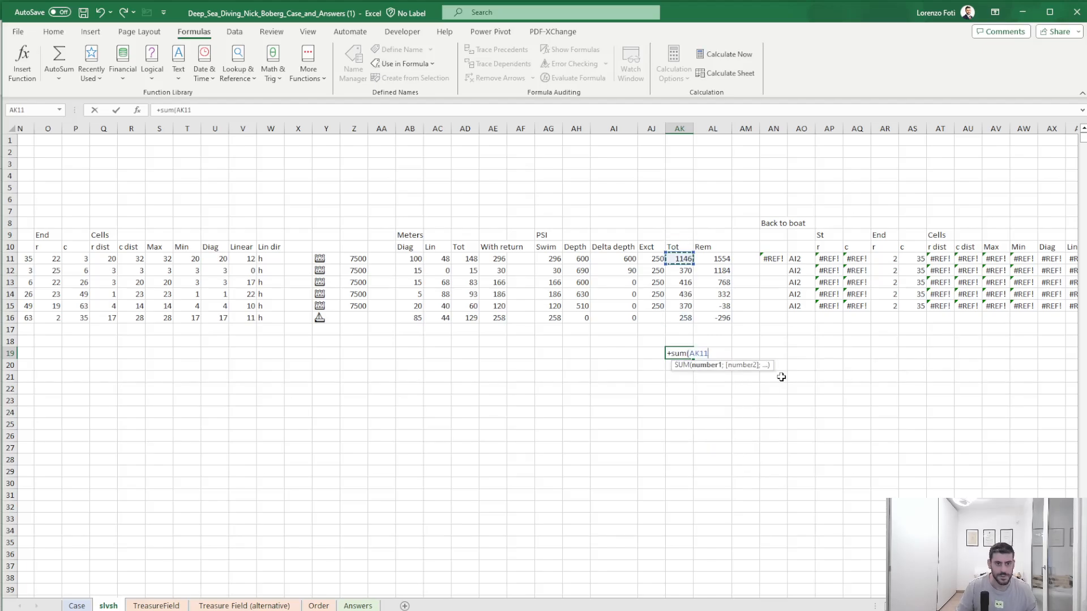
pyautogui.hotkey('shift', 'Down')
pyautogui.hotkey('shift', 'Down')
pyautogui.hotkey('shift', 'Down')
pyautogui.hotkey('shift', 'Down')
pyautogui.hotkey('shift', 'Down')
pyautogui.press('Return')
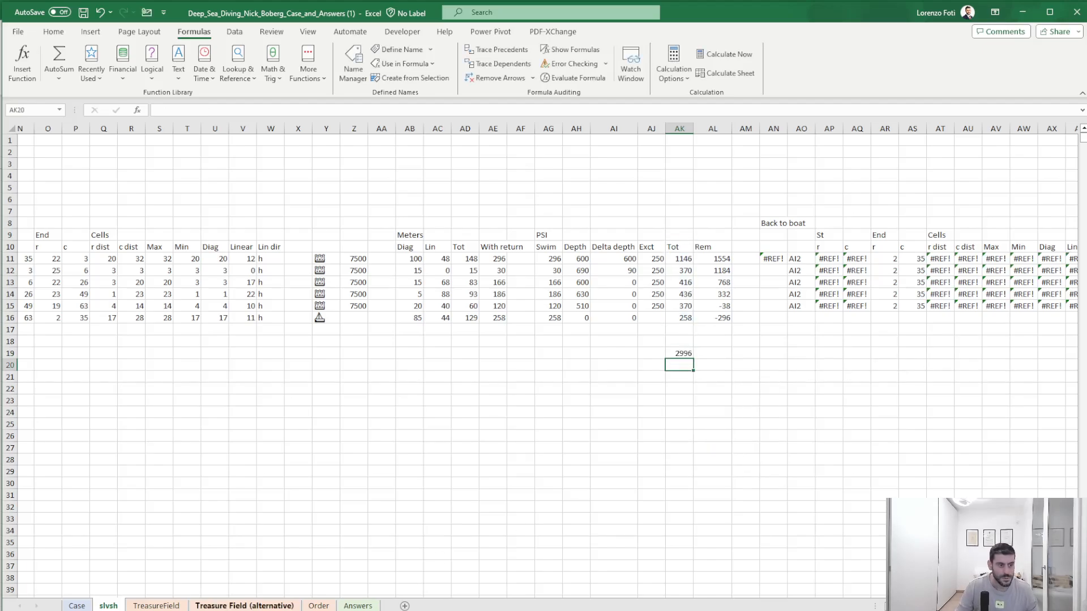
# - Enter 2996 as the Bonus 4 answer in cell E42 on the Case sheet
pyautogui.click(77, 605)
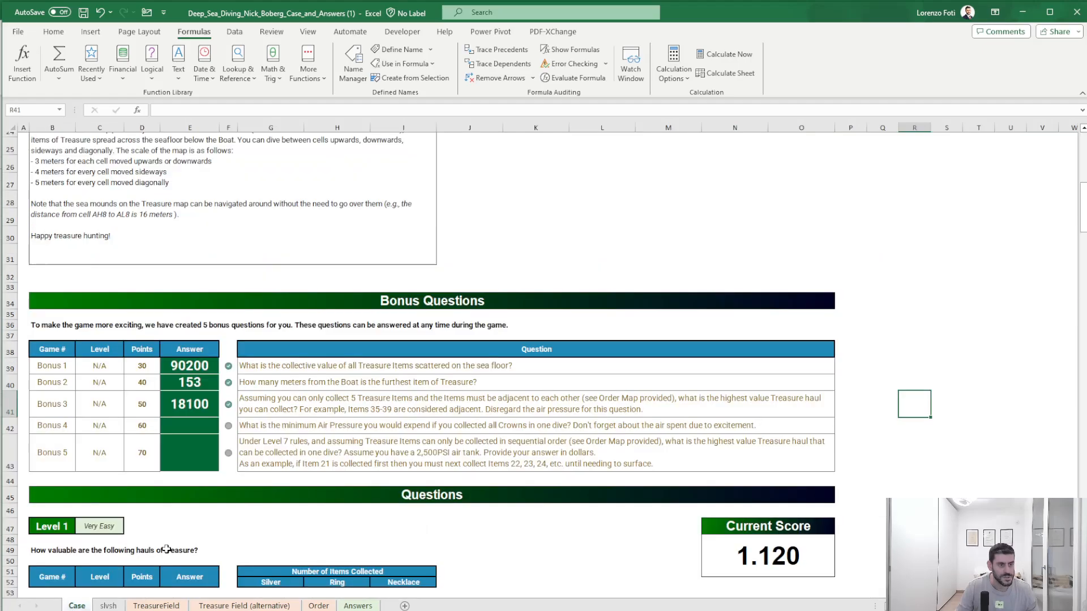
pyautogui.click(189, 432)
pyautogui.write('2996')
pyautogui.press('Return')
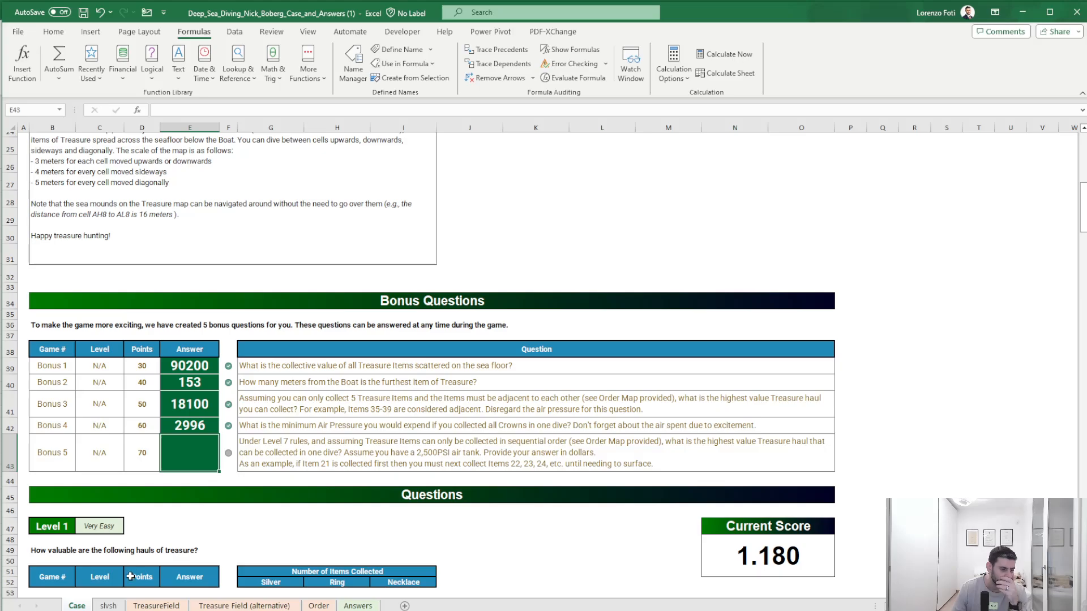
pyautogui.click(107, 606)
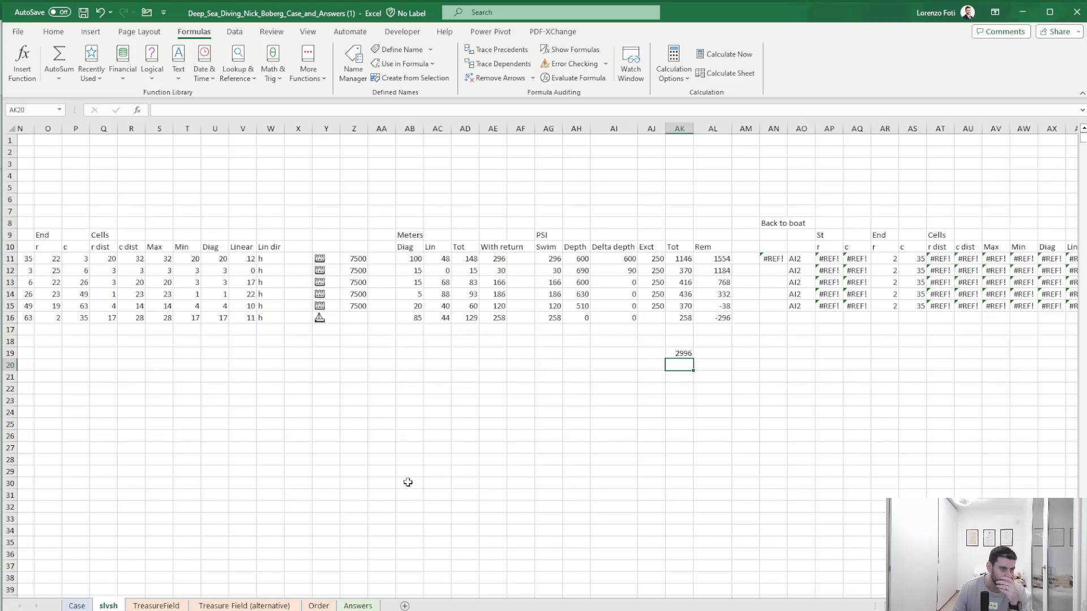
pyautogui.moveTo(403, 473); pyautogui.dragTo(2, 463)
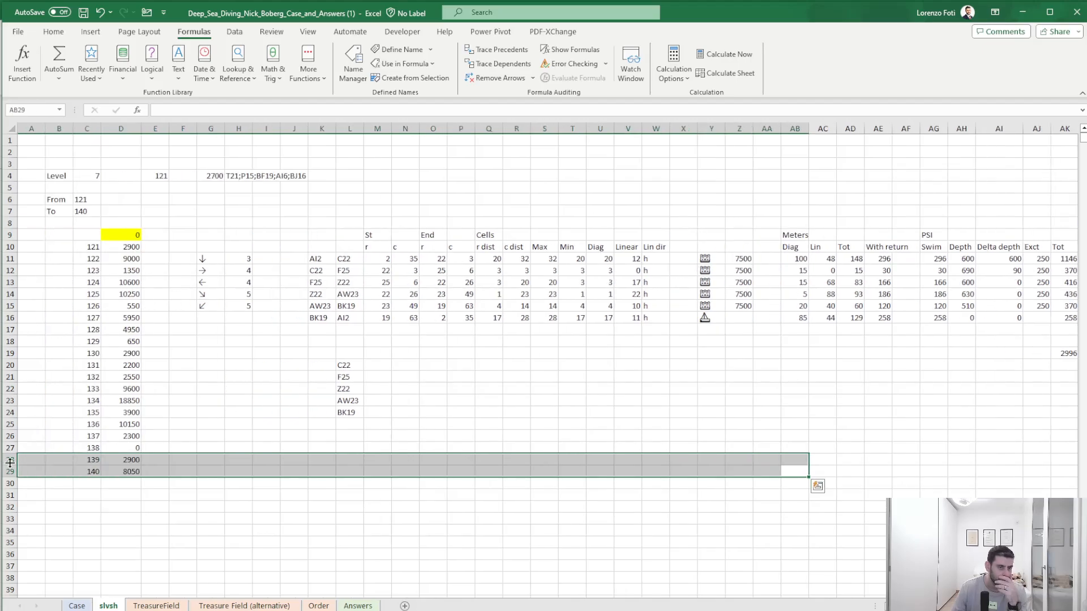
pyautogui.click(472, 399)
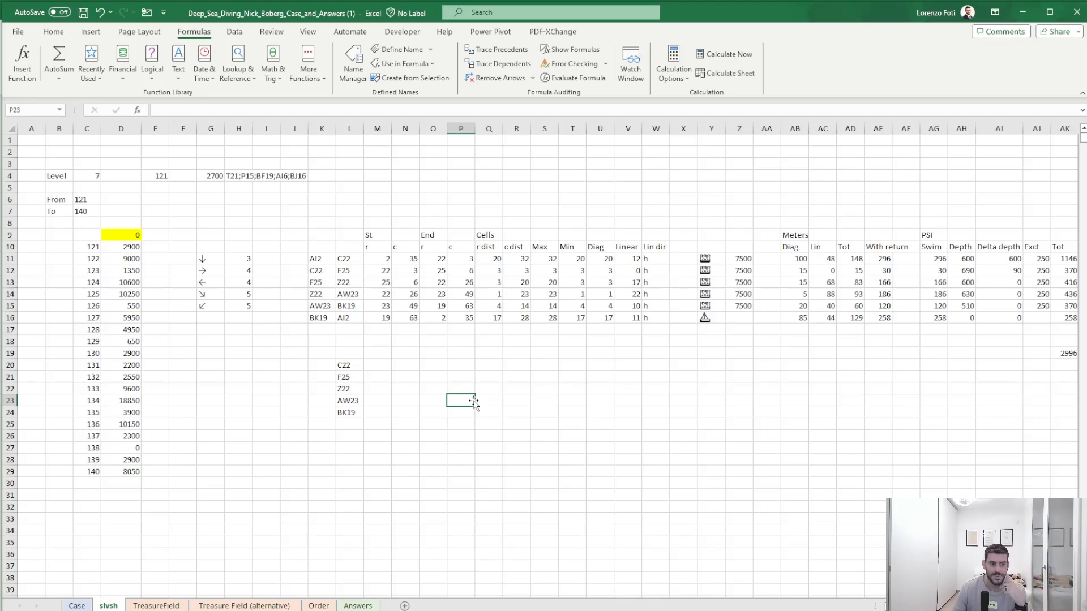
# - Copy the sorted treasure locations L32:L101 from the Order sheet and paste them as values at L27 on the slvsh sheet
pyautogui.click(323, 606)
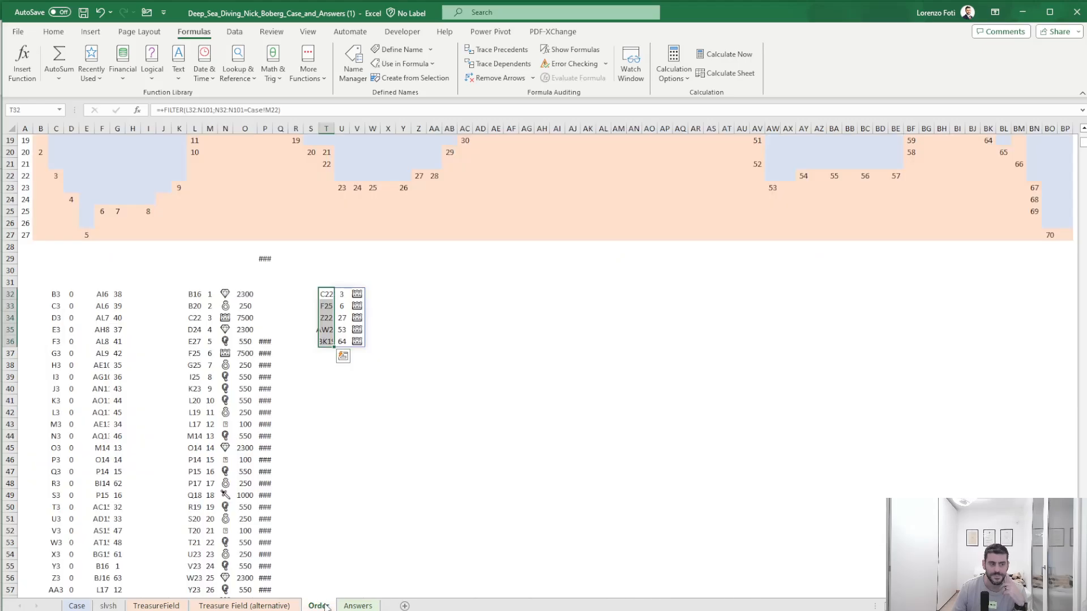
pyautogui.click(195, 294)
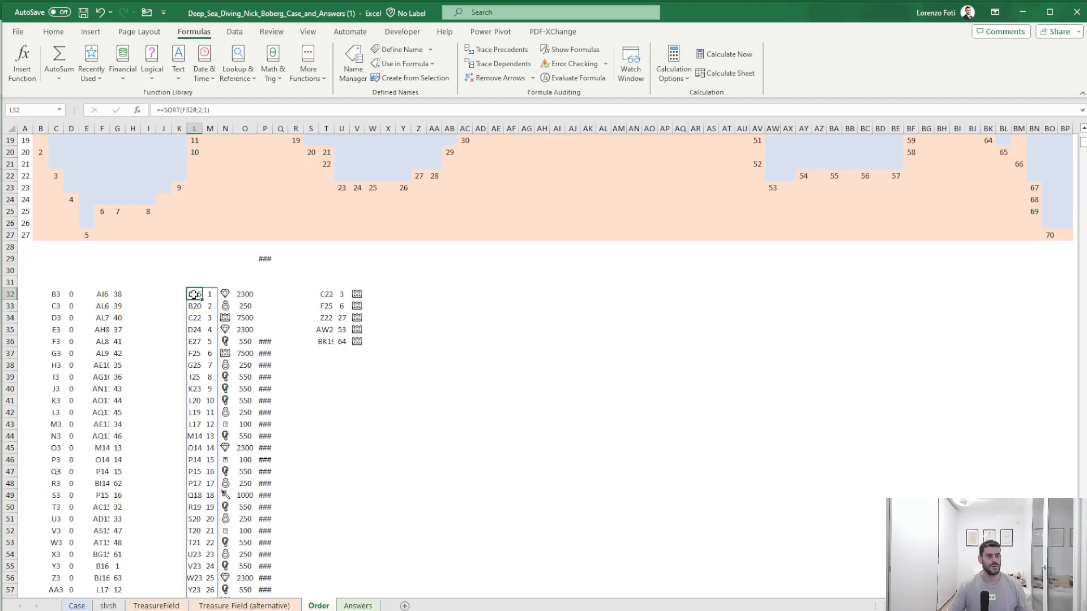
pyautogui.hotkey('ctrl', 'shift', 'Down')
pyautogui.hotkey('ctrl', 'c')
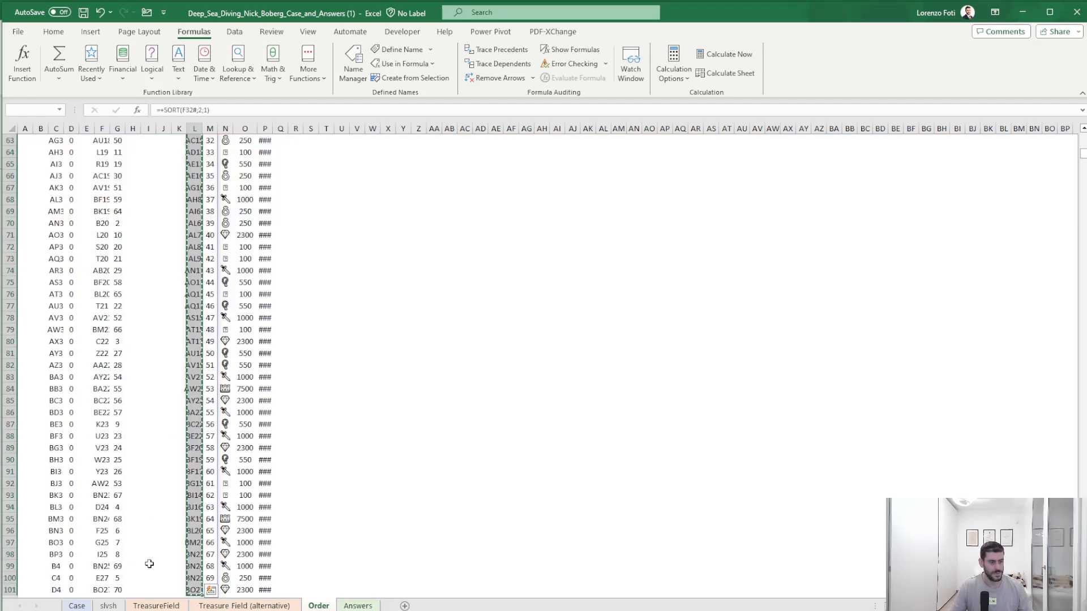
pyautogui.click(116, 606)
pyautogui.click(348, 448)
pyautogui.rightClick(350, 448)
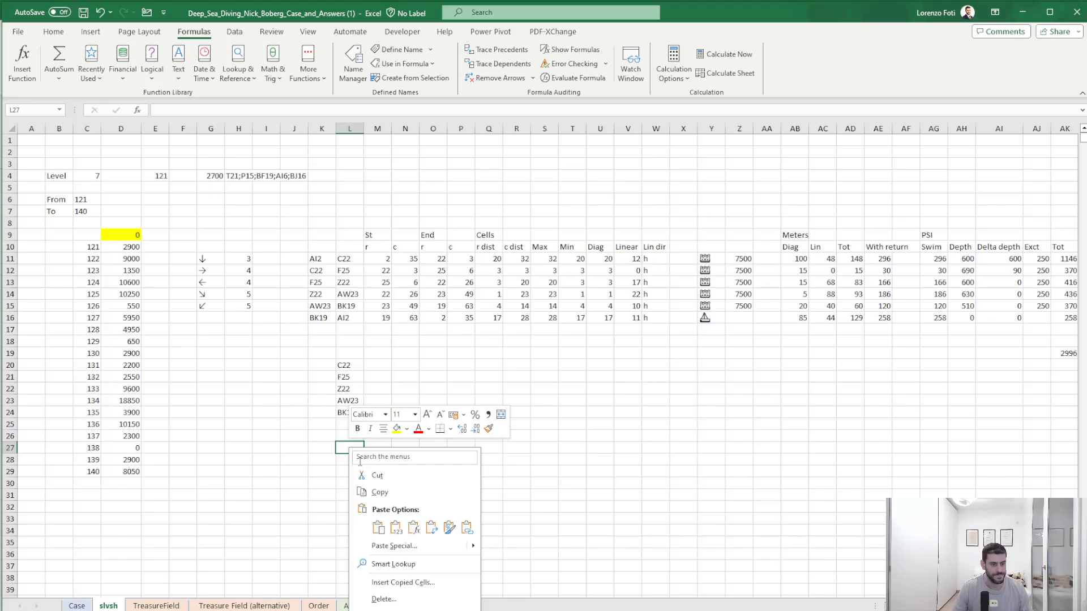
pyautogui.click(395, 528)
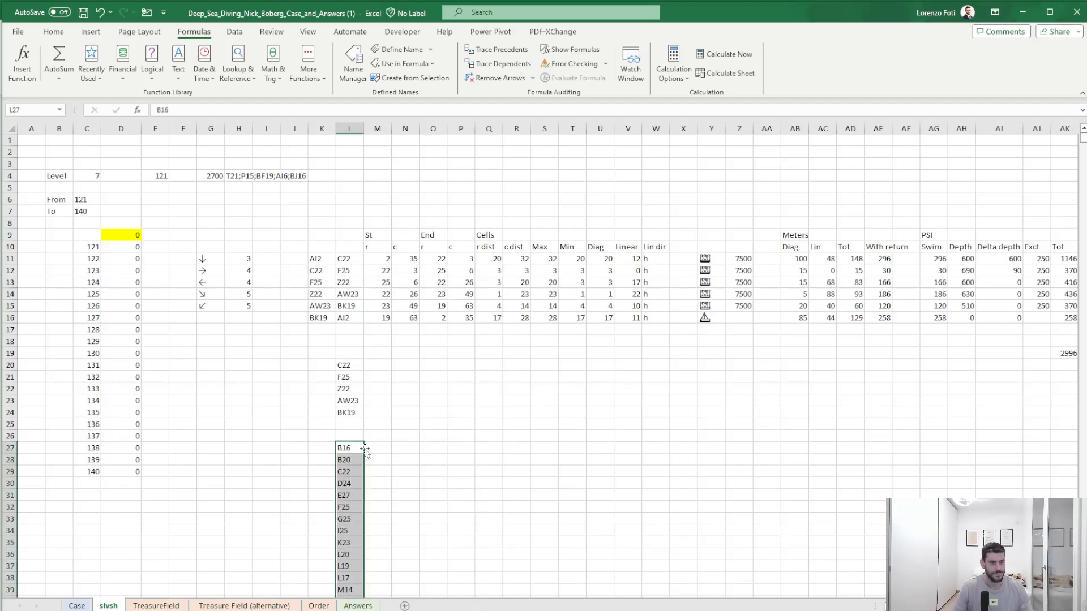
# - Number the pasted treasure locations with a SEQUENCE formula of 70 rows in K27
pyautogui.click(362, 447)
pyautogui.click(331, 447)
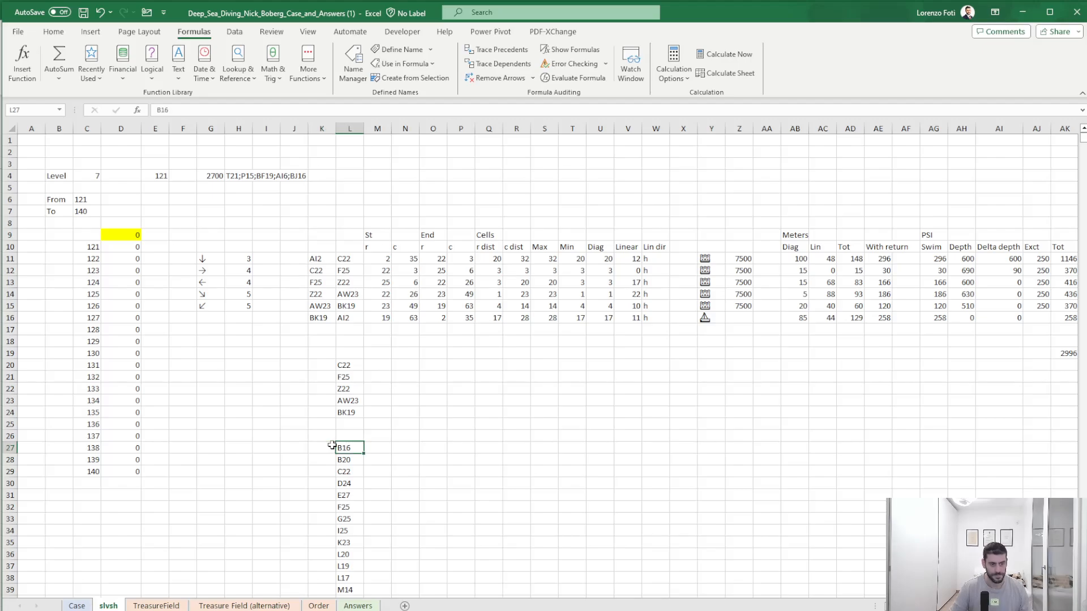
pyautogui.scroll(-15, 331, 445)
pyautogui.scroll(7, 332, 445)
pyautogui.write('+SEQUENCE(')
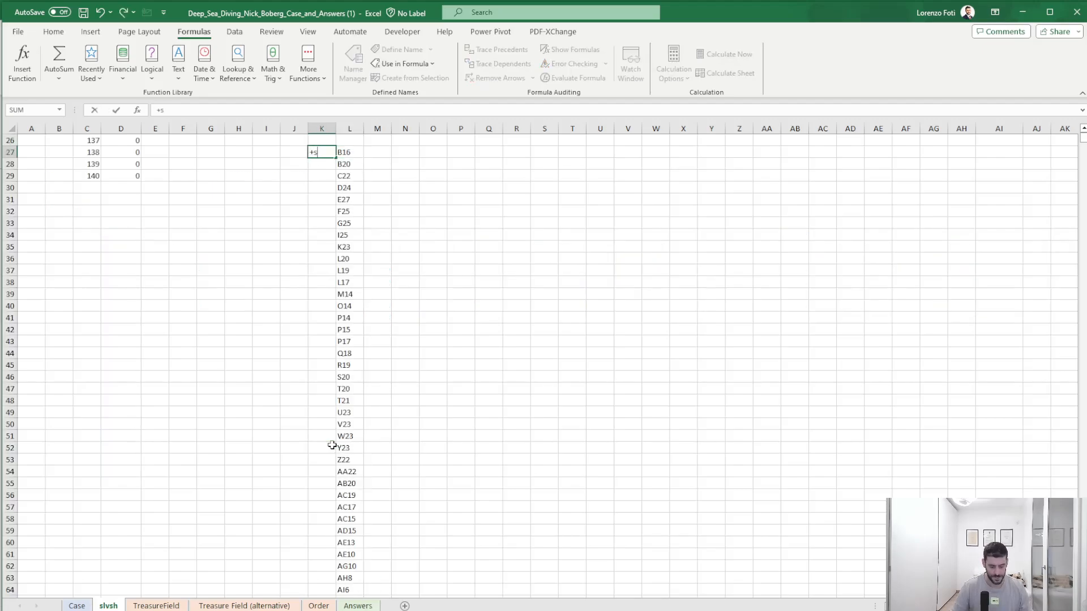
pyautogui.write('70)')
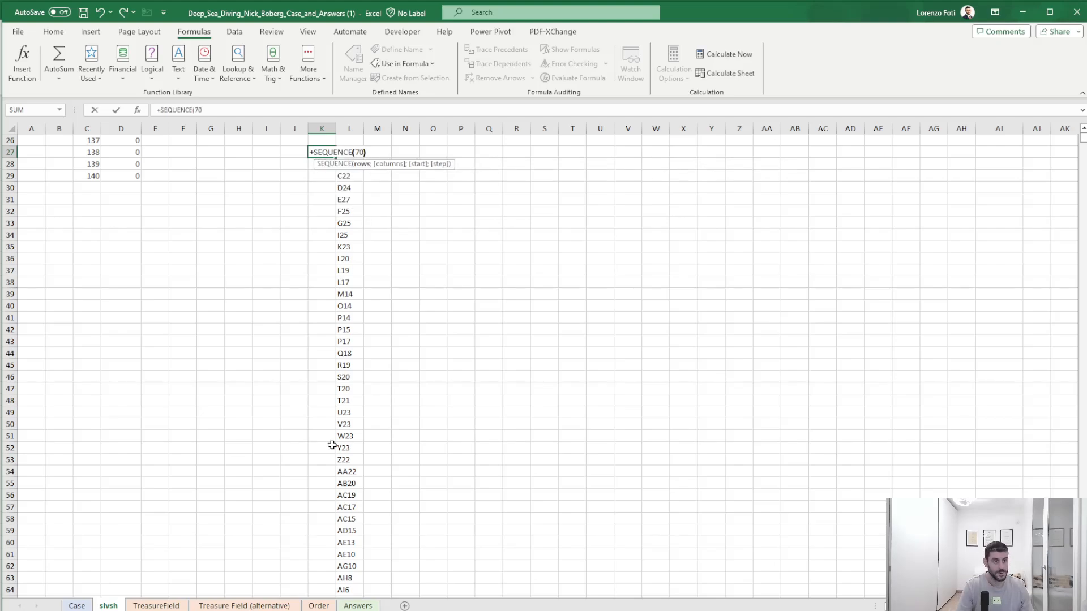
pyautogui.press('Return')
# - Enter 1 in cell L6 above the route table on the slvsh sheet
pyautogui.hotkey('ctrl', 'Up')
pyautogui.hotkey('ctrl', 'Up')
pyautogui.hotkey('ctrl', 'Up')
pyautogui.hotkey('ctrl', 'Up')
pyautogui.press('Down')
pyautogui.press('Down')
pyautogui.press('Down')
pyautogui.press('Down')
pyautogui.press('Down')
pyautogui.press('Down')
pyautogui.press('Down')
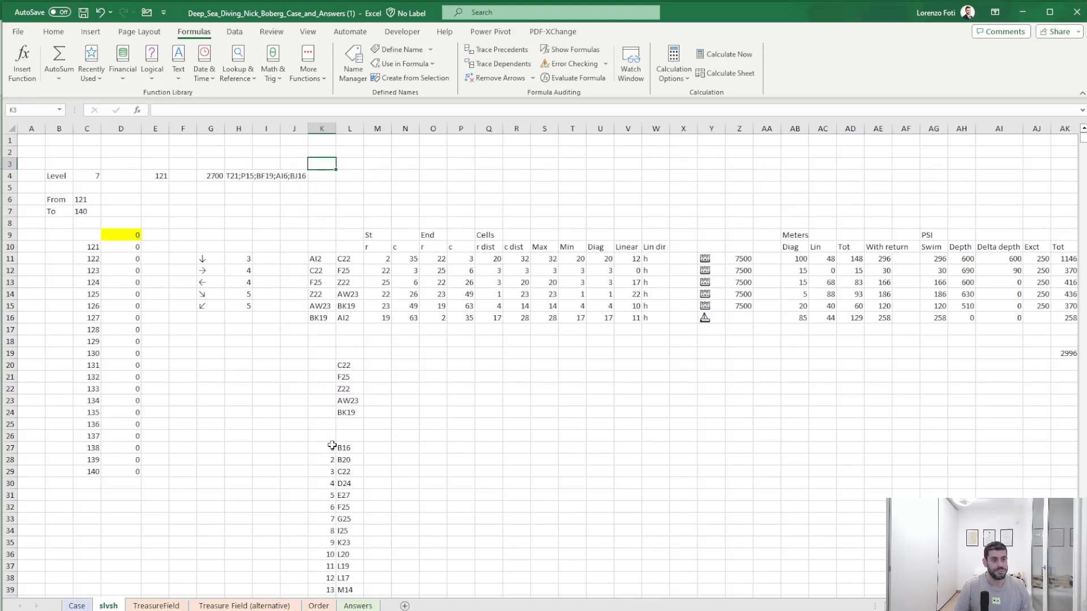
pyautogui.press('Down')
pyautogui.press('Down')
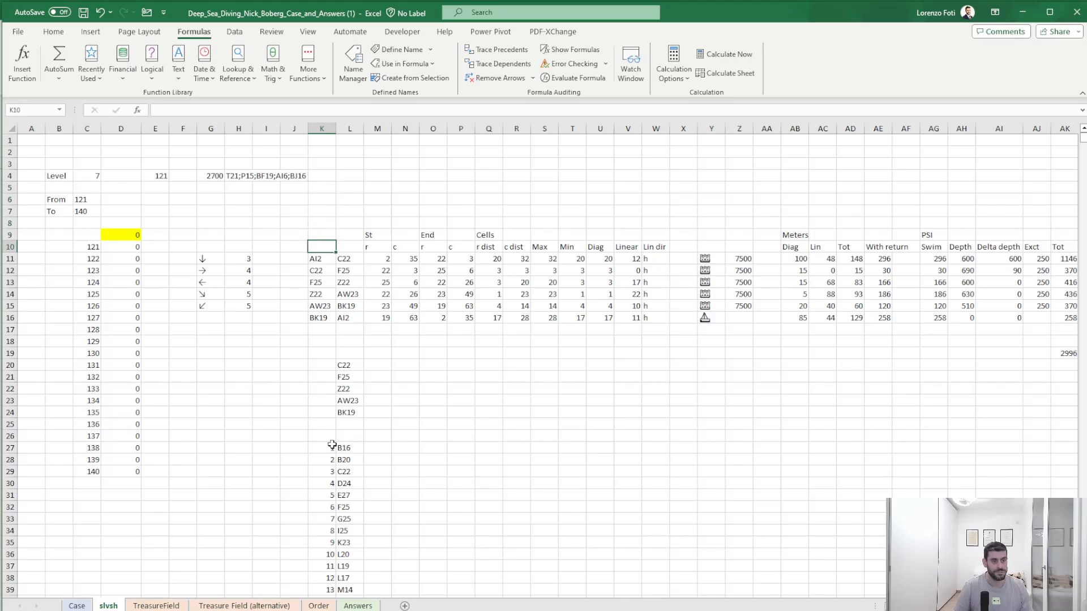
pyautogui.press('Down')
pyautogui.press('Right')
pyautogui.press('Down')
pyautogui.press('Down')
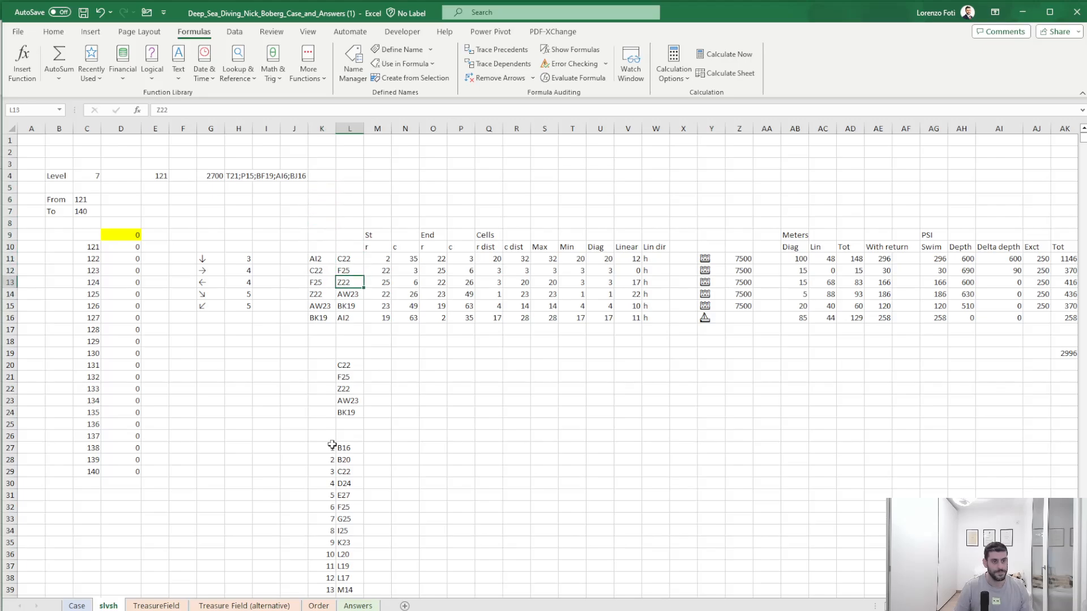
pyautogui.press('Up')
pyautogui.press('Up')
pyautogui.press('Up')
pyautogui.press('Up')
pyautogui.press('Up')
pyautogui.press('Up')
pyautogui.press('Up')
pyautogui.press('Up')
pyautogui.press('Down')
pyautogui.write('1')
pyautogui.press('Return')
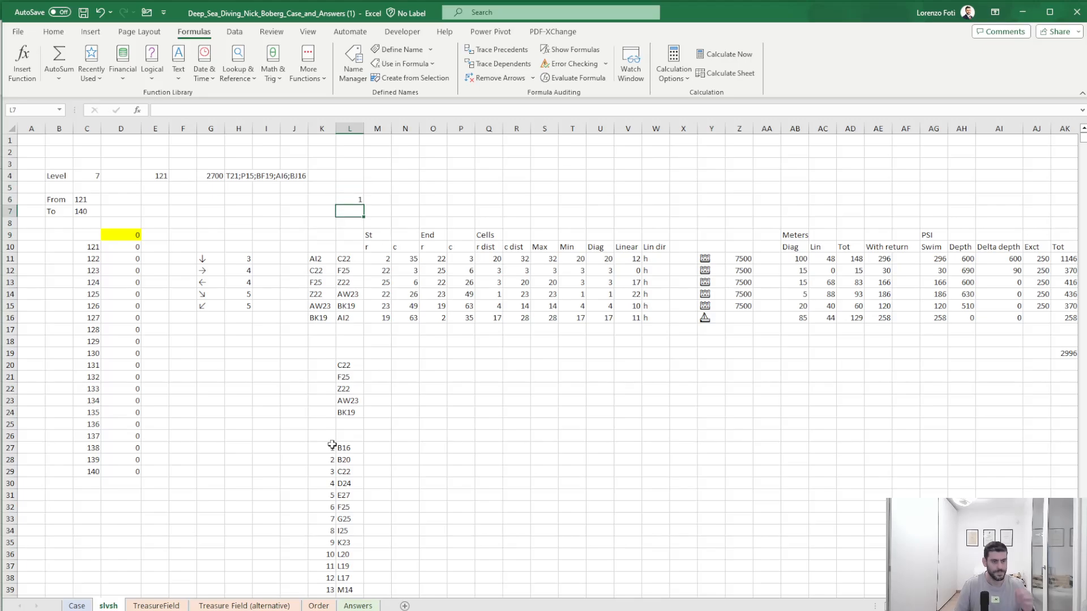
# - Clear the five treasure stops in L11:L15 of the route table
pyautogui.press('Down')
pyautogui.press('Down')
pyautogui.press('Down')
pyautogui.press('Down')
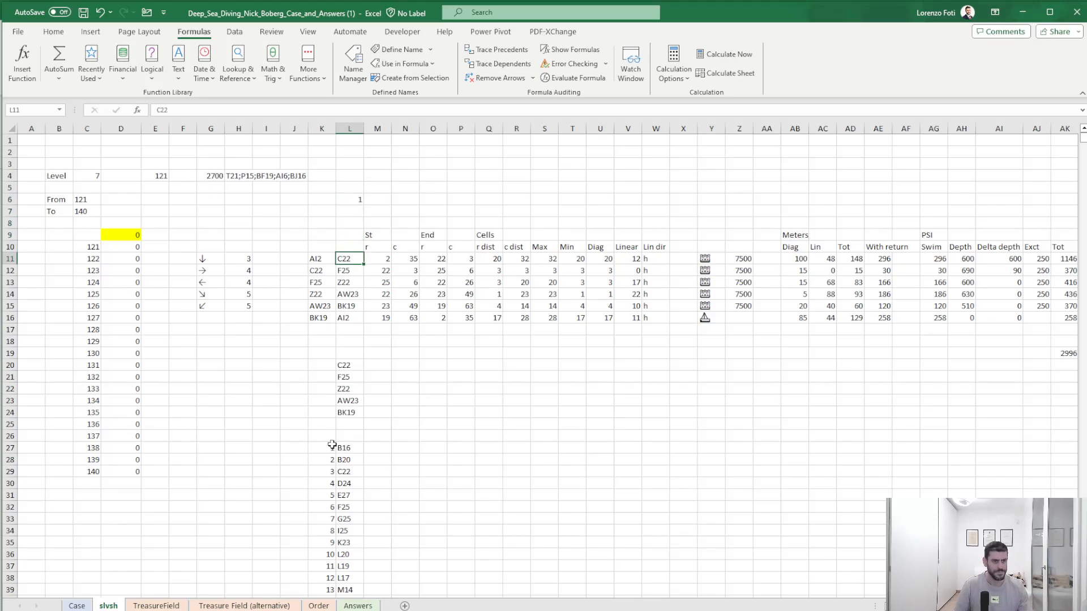
pyautogui.write('+')
pyautogui.press('Escape')
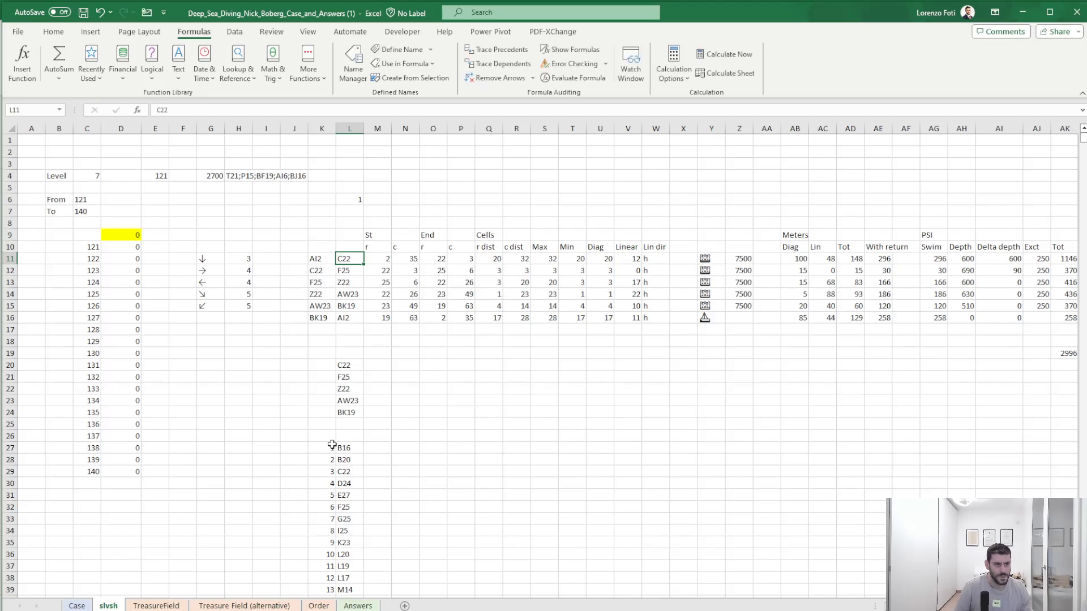
pyautogui.hotkey('ctrl', 'v')
pyautogui.press('Delete')
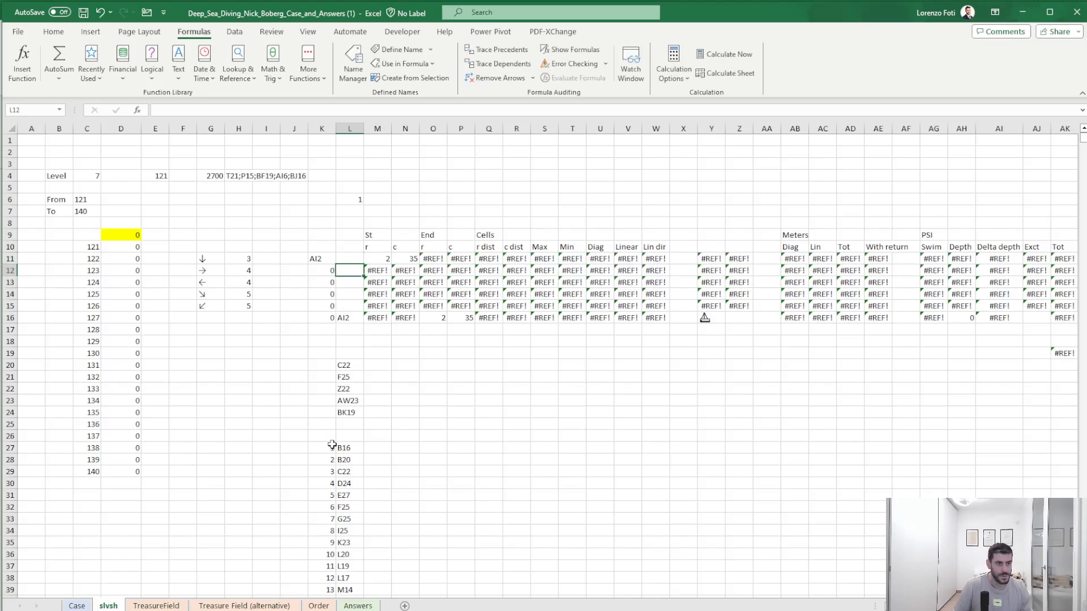
# - Fill the route stops from L11 with the formula OFFSET(L26;MATCH(L6;K27#;0);0;5), pulling five consecutive treasure locations
pyautogui.write('+OFFSET(')
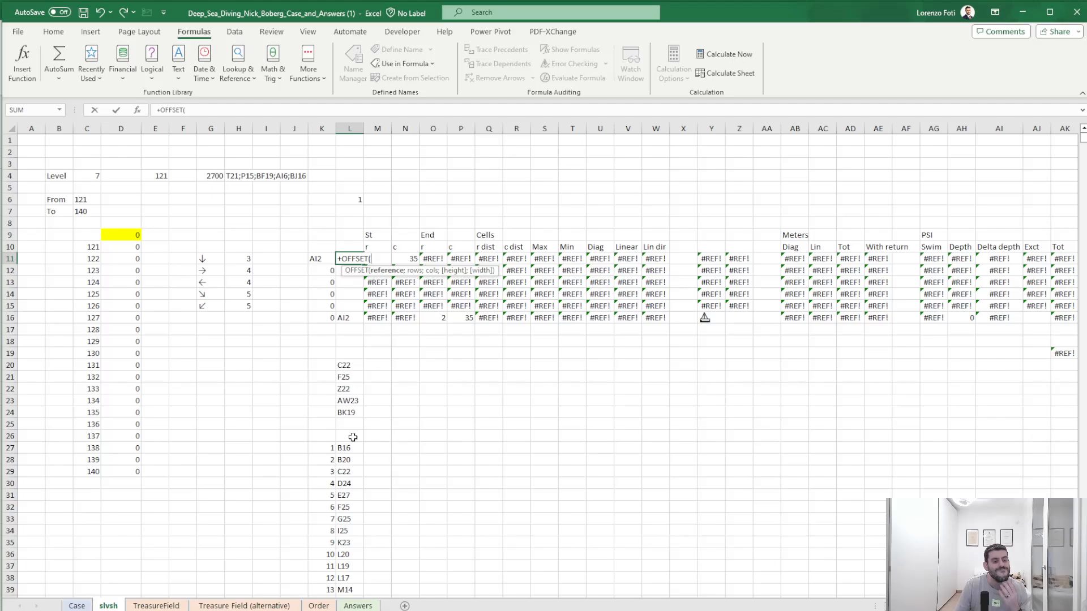
pyautogui.click(353, 437)
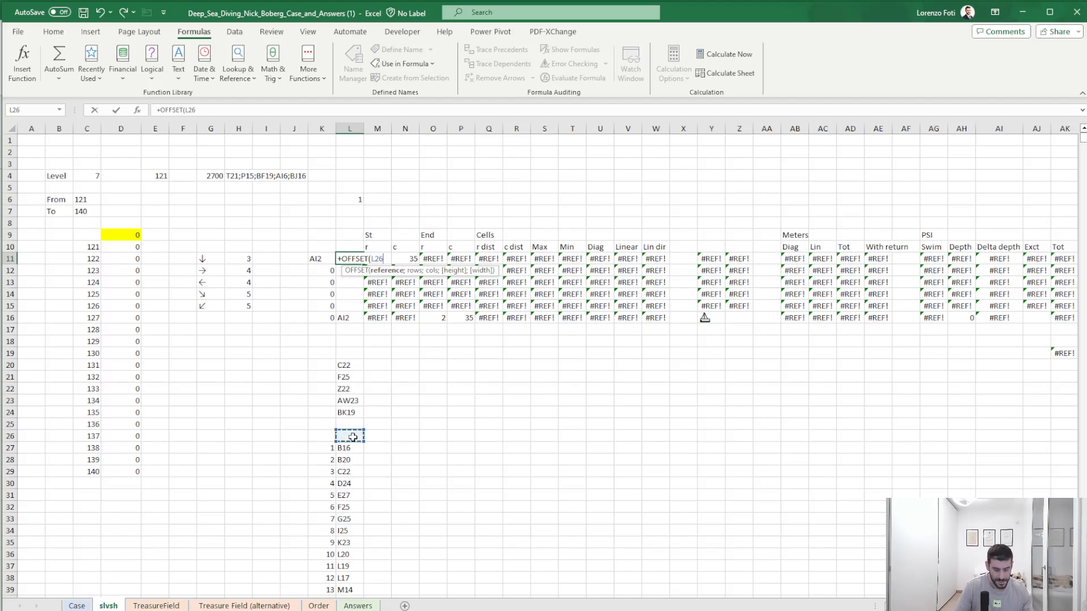
pyautogui.write(';')
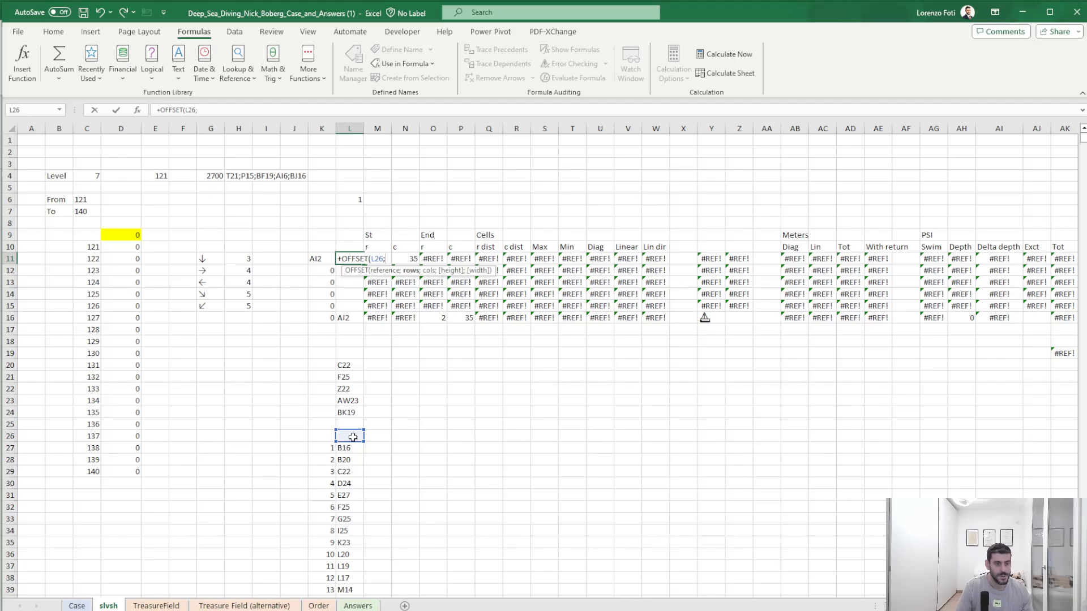
pyautogui.write('match(')
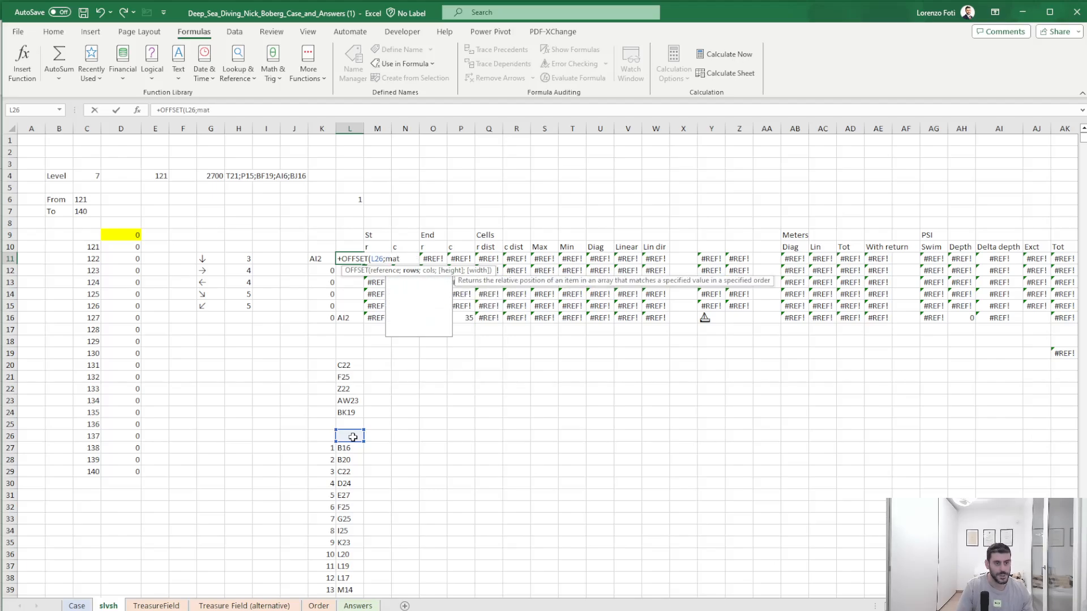
pyautogui.press('Up')
pyautogui.press('Up')
pyautogui.press('Up')
pyautogui.press('Up')
pyautogui.press('Up')
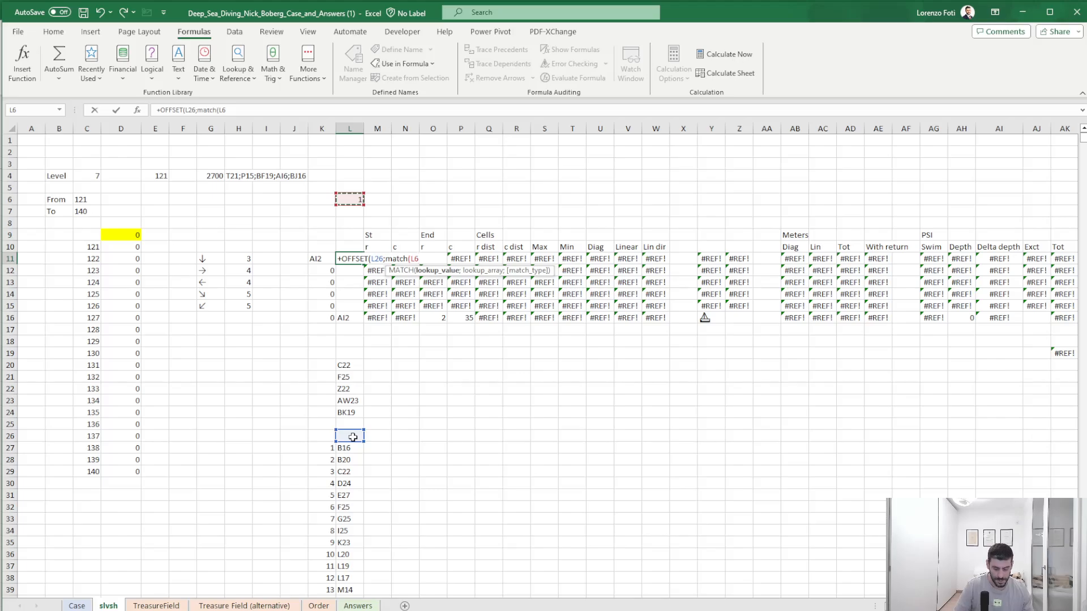
pyautogui.write(';')
pyautogui.click(320, 451)
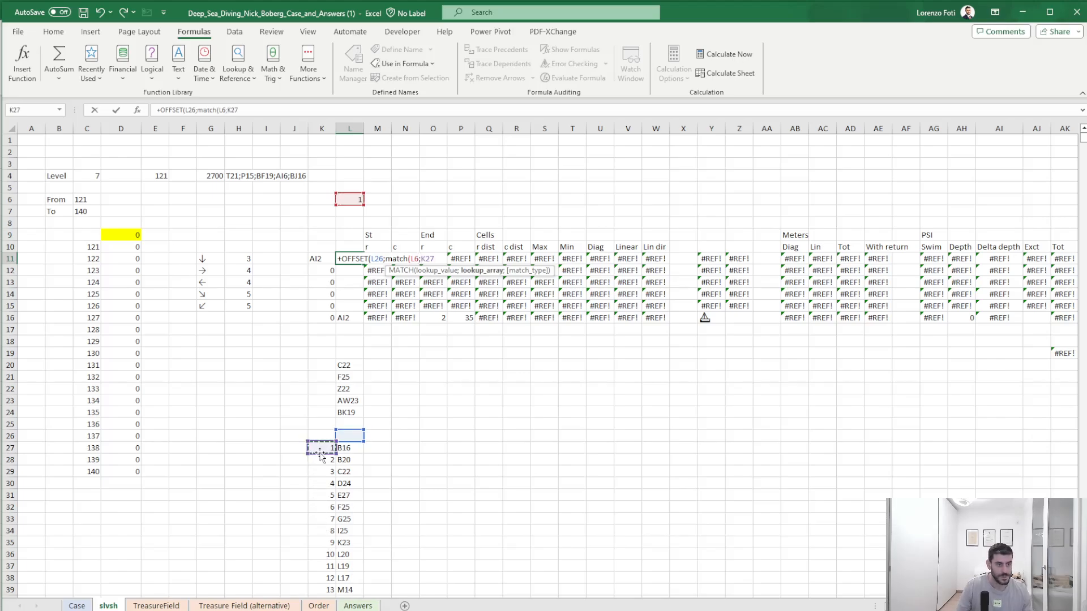
pyautogui.hotkey('ctrl', 'shift', 'Down')
pyautogui.write(';0=')
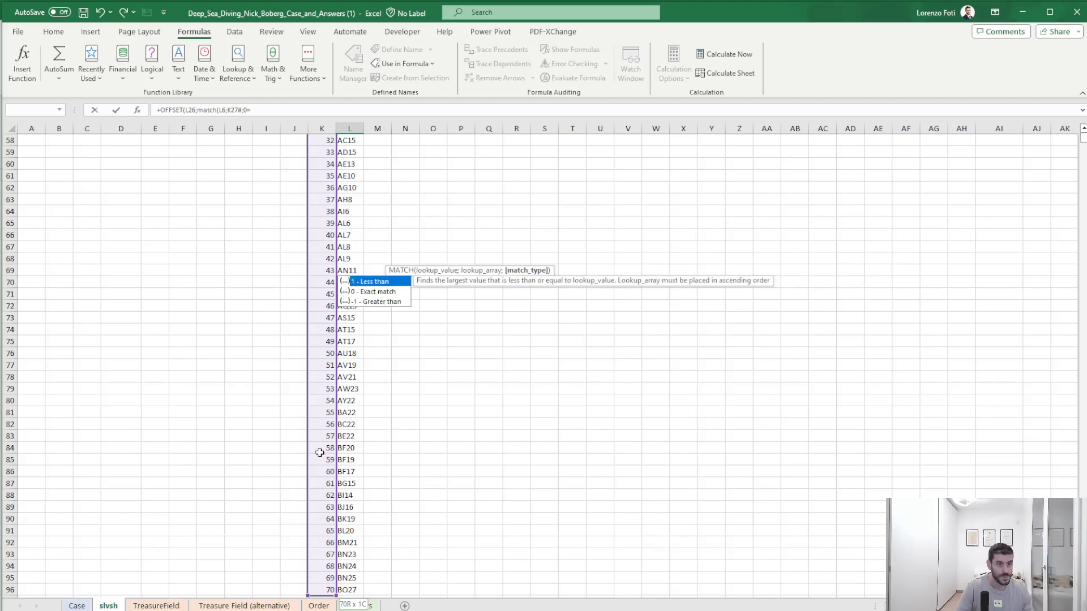
pyautogui.write(';')
pyautogui.press('BackSpace')
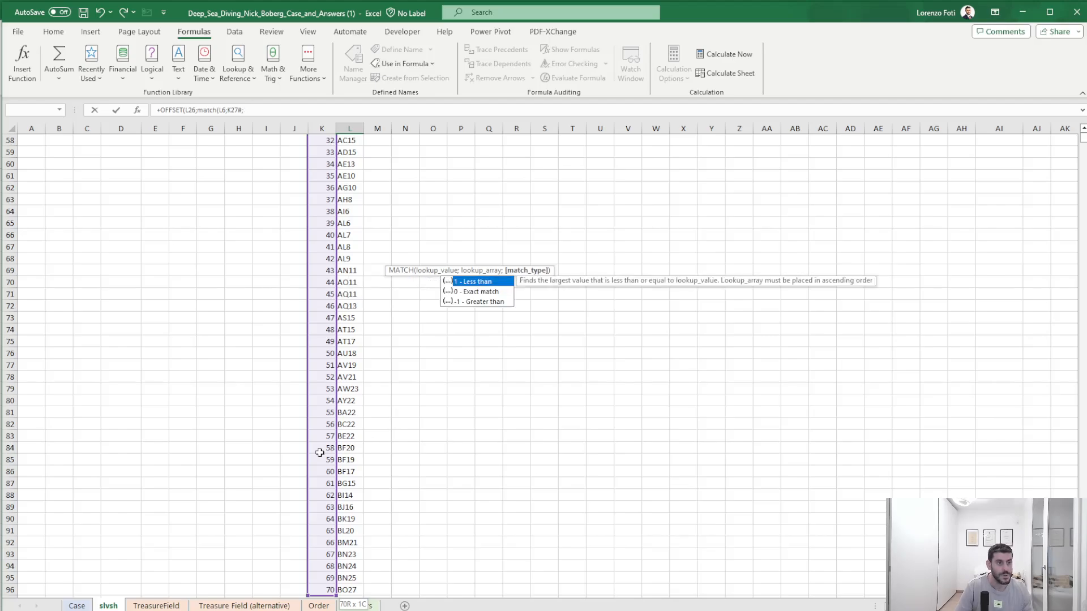
pyautogui.write('0);0')
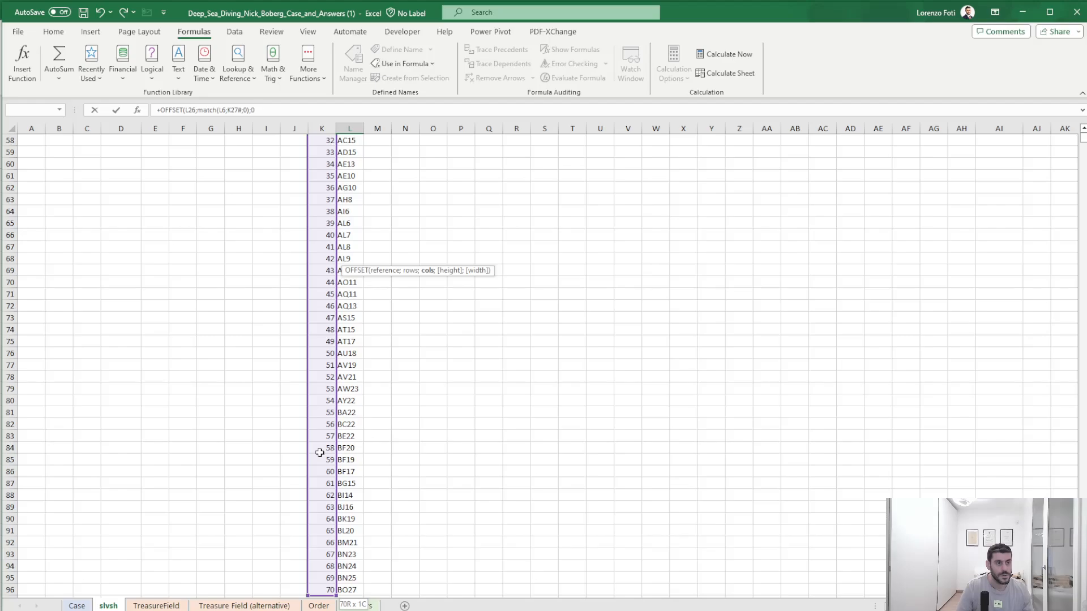
pyautogui.write(';5')
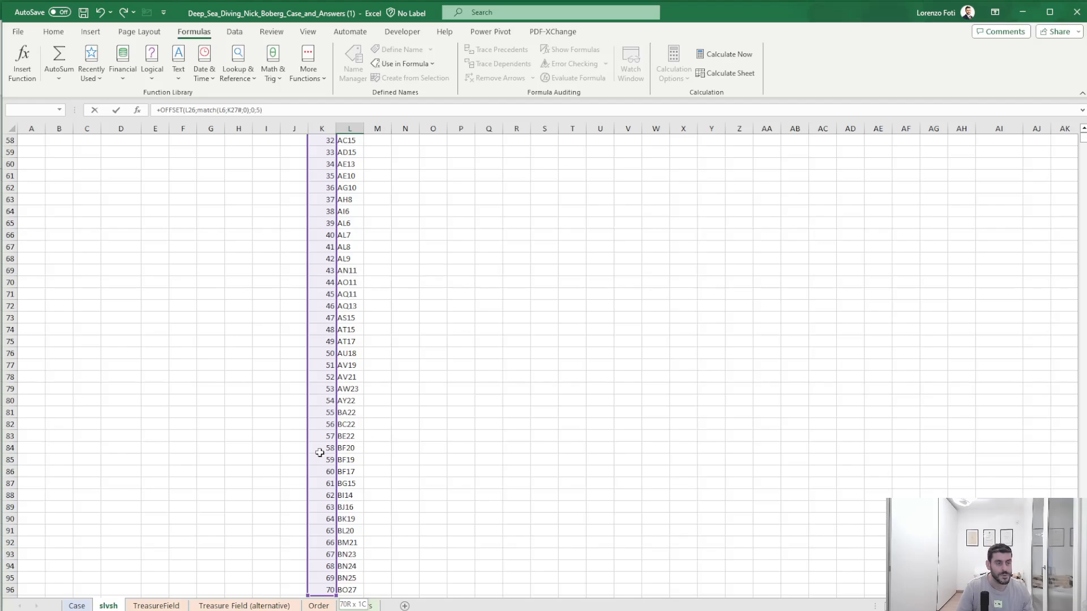
pyautogui.press('Escape')
# - Examine the five locations spilled from L11 and the recalculated route table
pyautogui.press('Up')
pyautogui.press('Up')
pyautogui.press('Up')
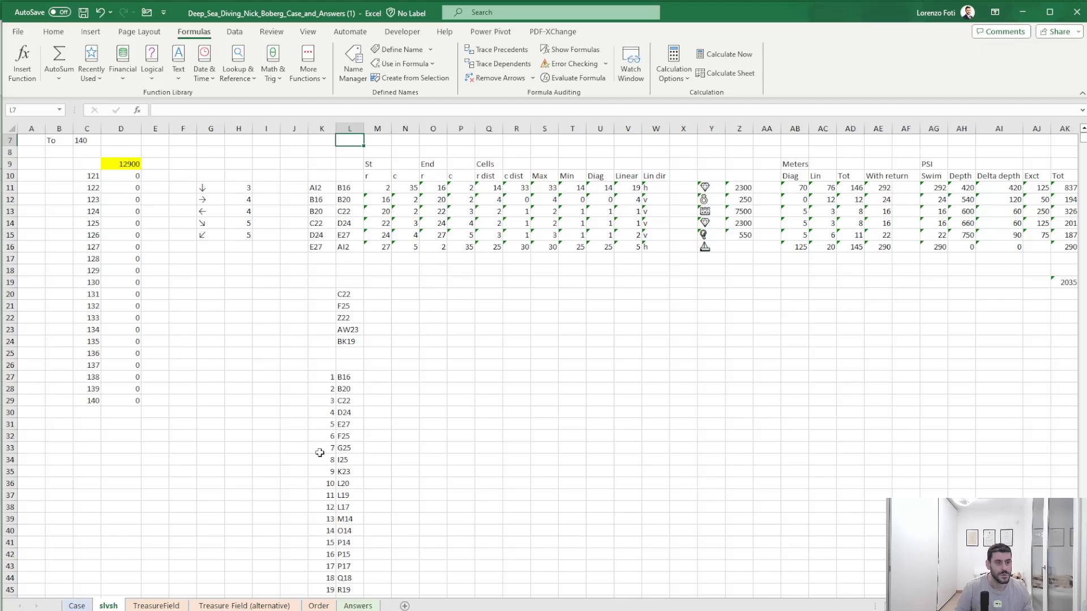
pyautogui.press('Down')
pyautogui.press('Down')
pyautogui.press('Down')
pyautogui.press('Down')
pyautogui.press('Down')
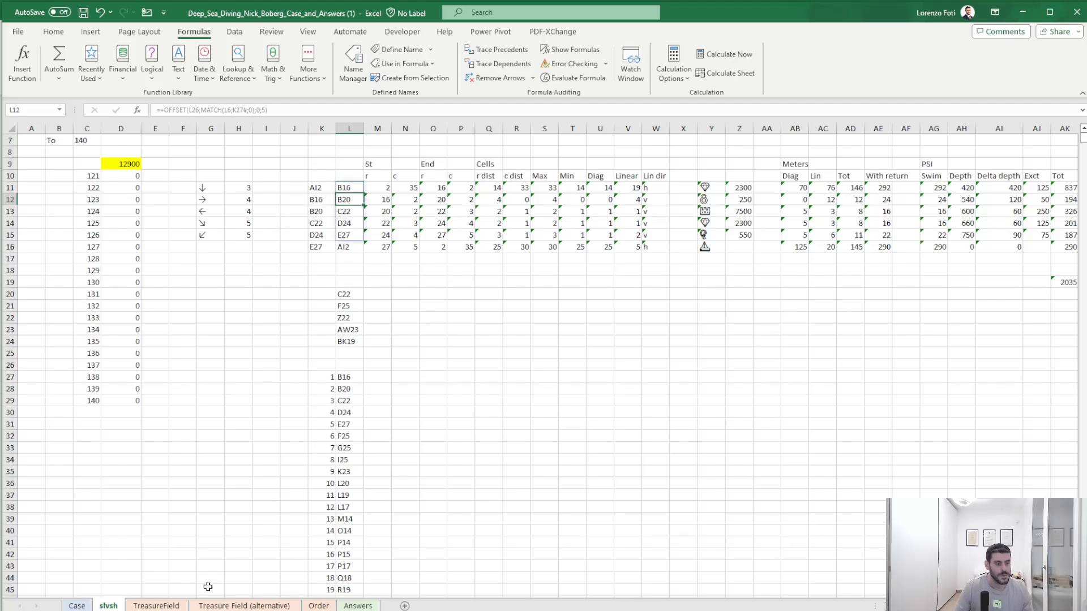
# - Enter the air tank pressure of 2500 in M6, beside the starting item number
pyautogui.scroll(2, 127, 581)
pyautogui.click(204, 177)
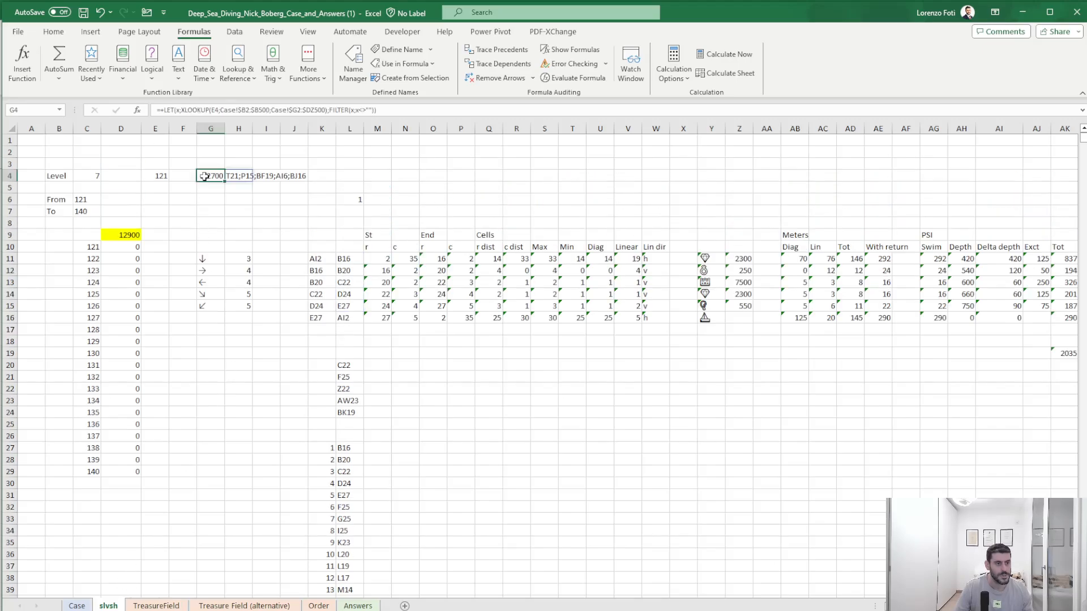
pyautogui.click(381, 202)
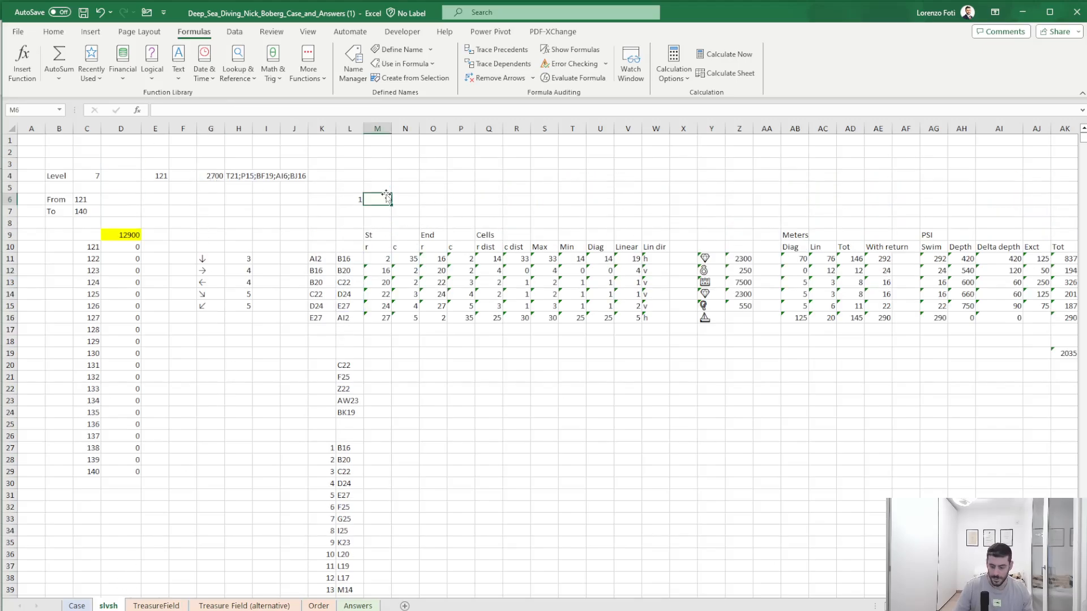
pyautogui.write('2500')
pyautogui.press('Return')
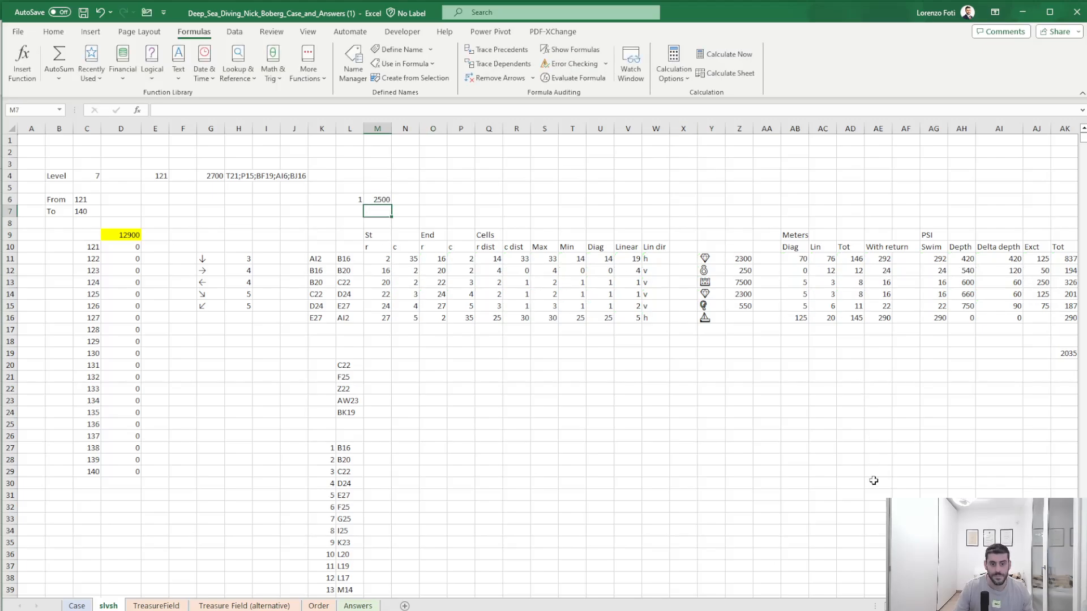
# - Change the first remaining-air formula in AL11 to subtract from the tank pressure in M6 instead of G4
pyautogui.hscroll(5, 831, 381)
pyautogui.click(714, 259)
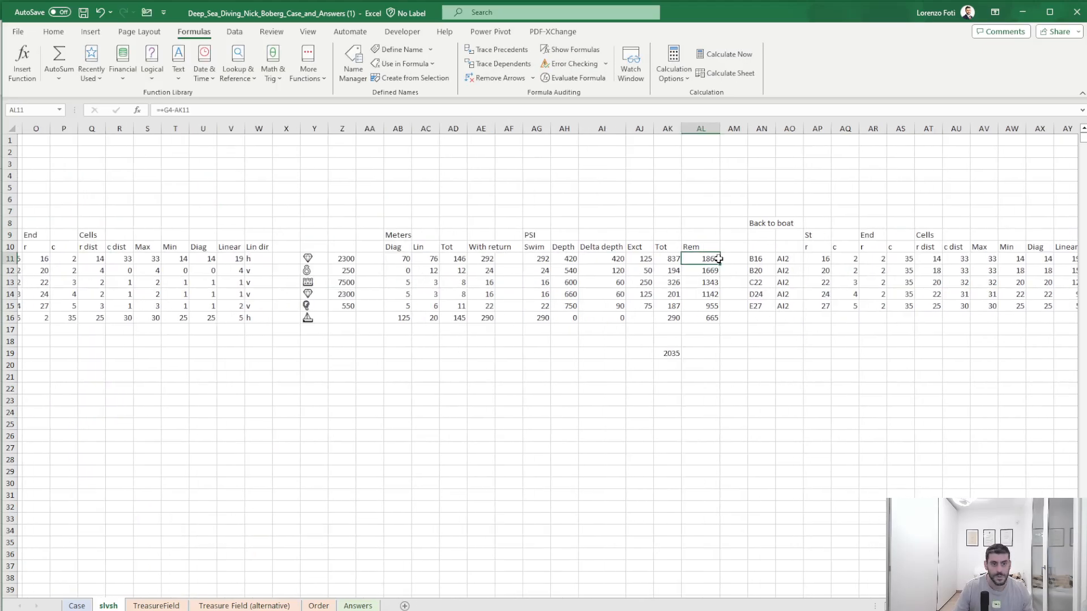
pyautogui.press('F2')
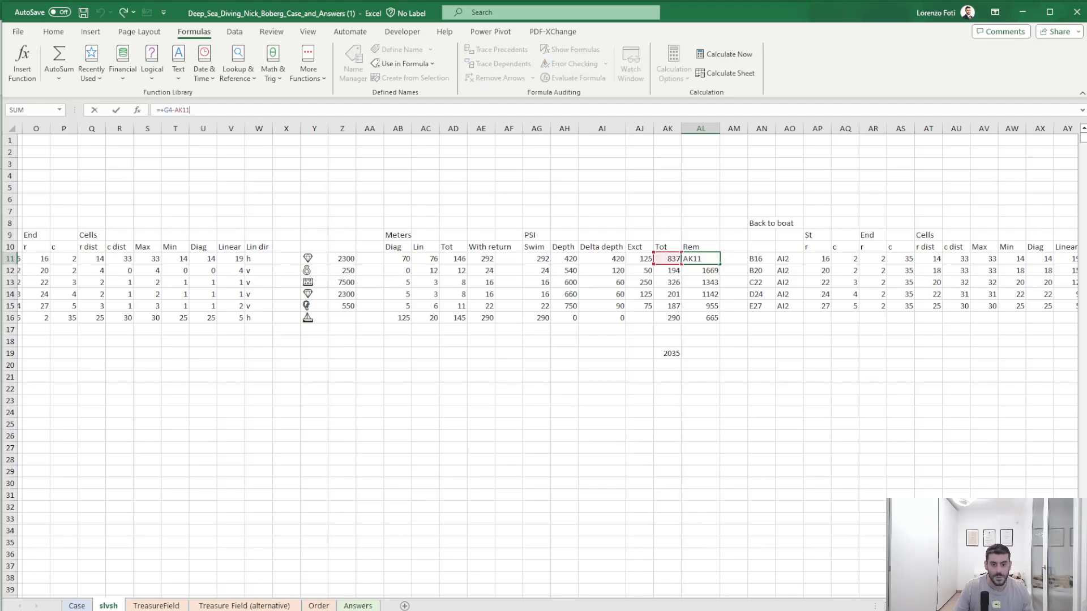
pyautogui.hscroll(-5, 304, 209)
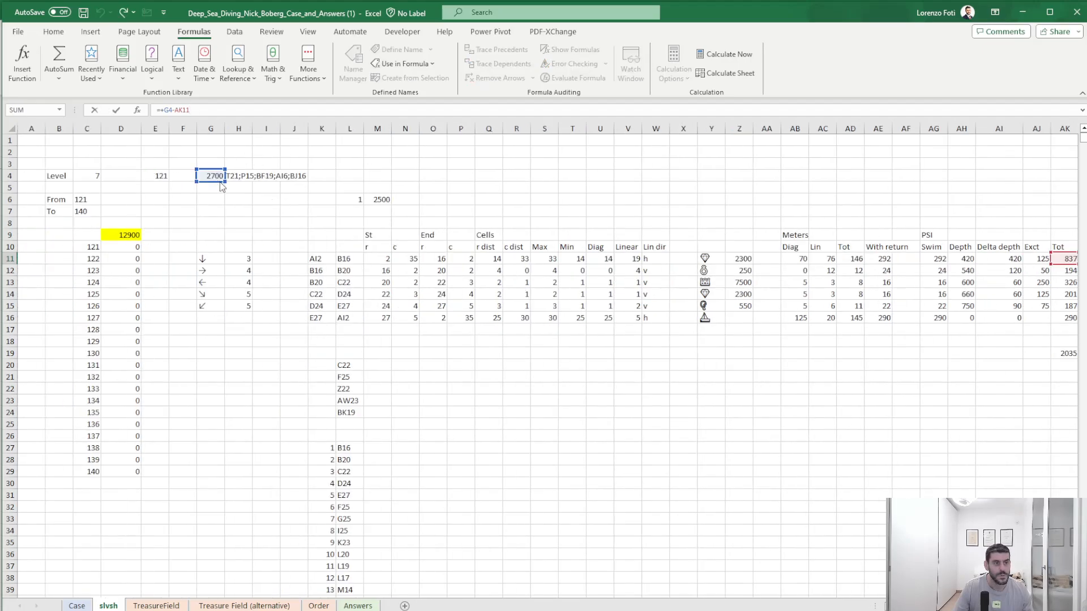
pyautogui.moveTo(223, 187); pyautogui.dragTo(376, 200)
pyautogui.press('Return')
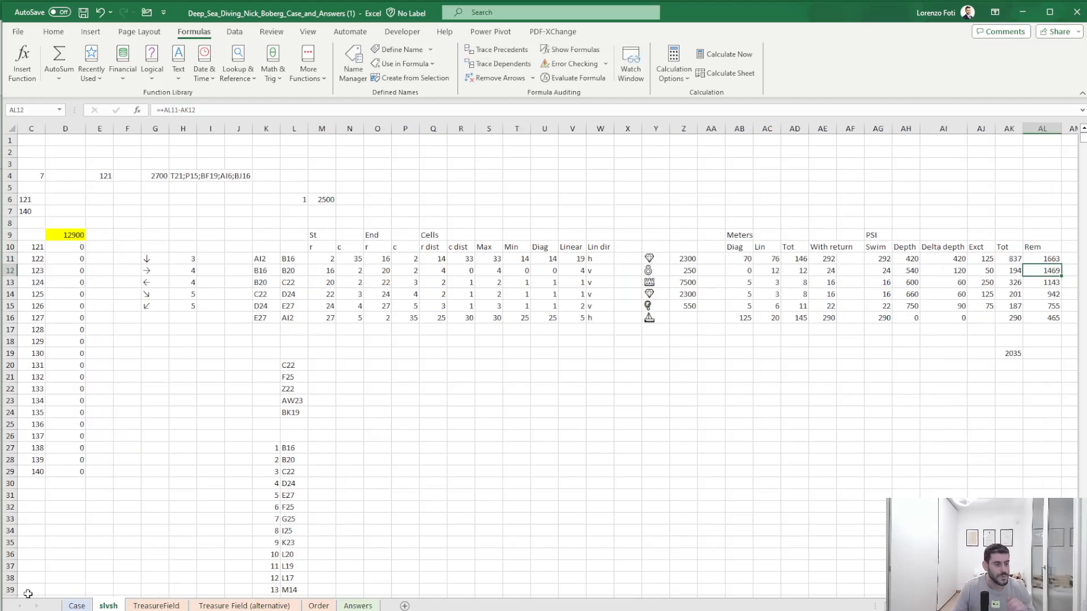
# - Reread the Bonus 5 question on the Case sheet and return to the slvsh sheet's route table
pyautogui.click(72, 605)
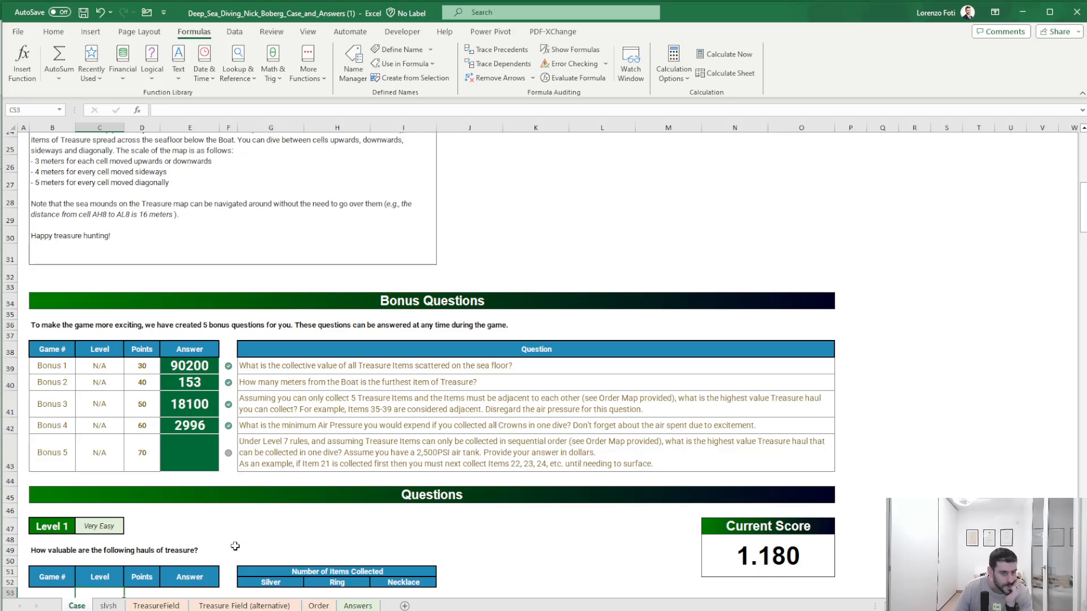
pyautogui.click(106, 607)
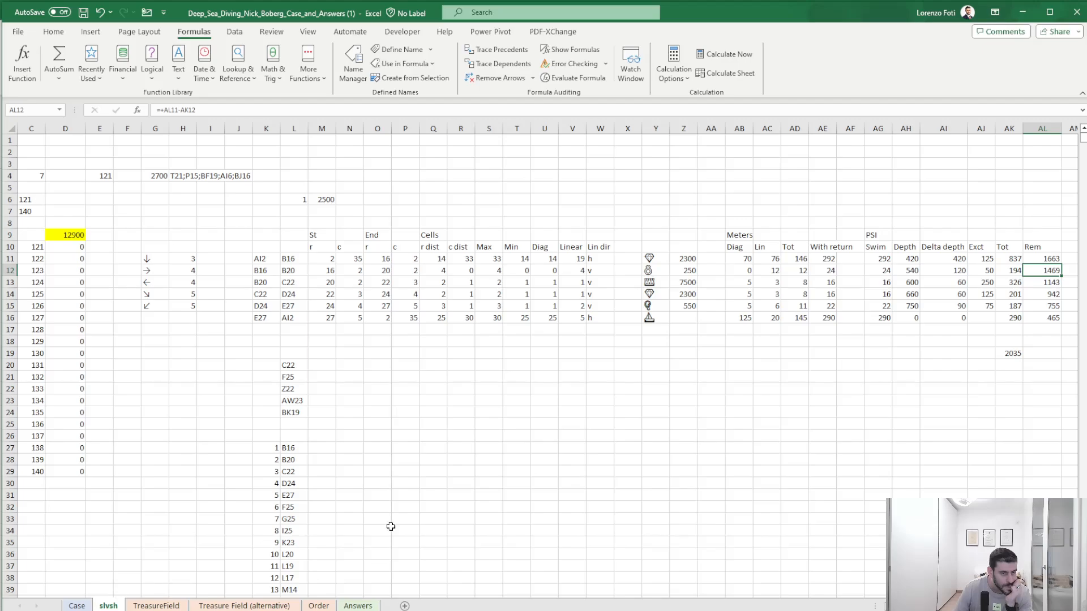
pyautogui.hscroll(8, 544, 362)
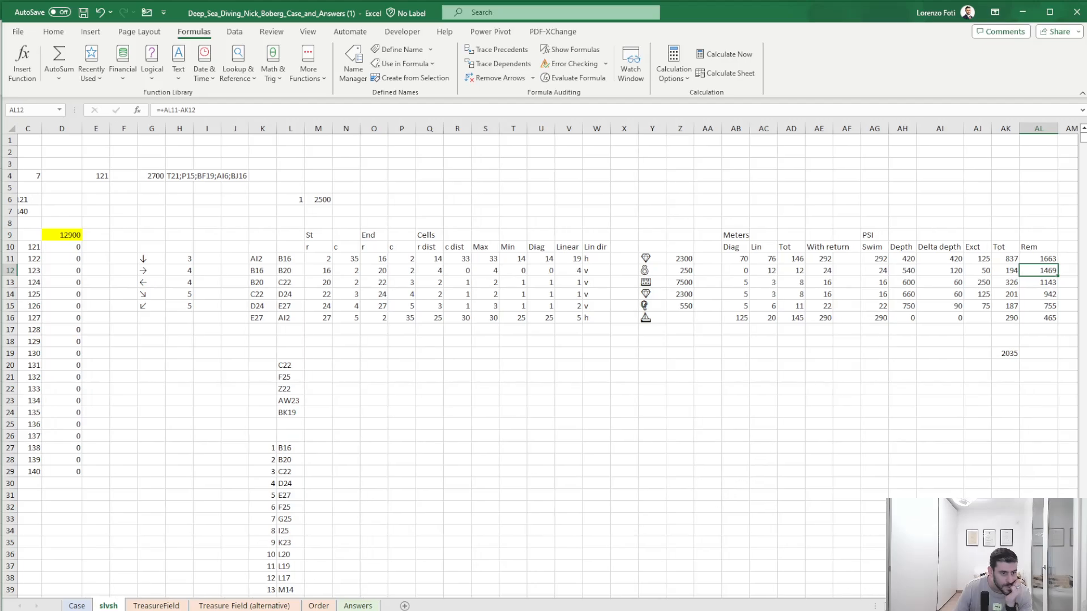
pyautogui.hscroll(-8, 543, 362)
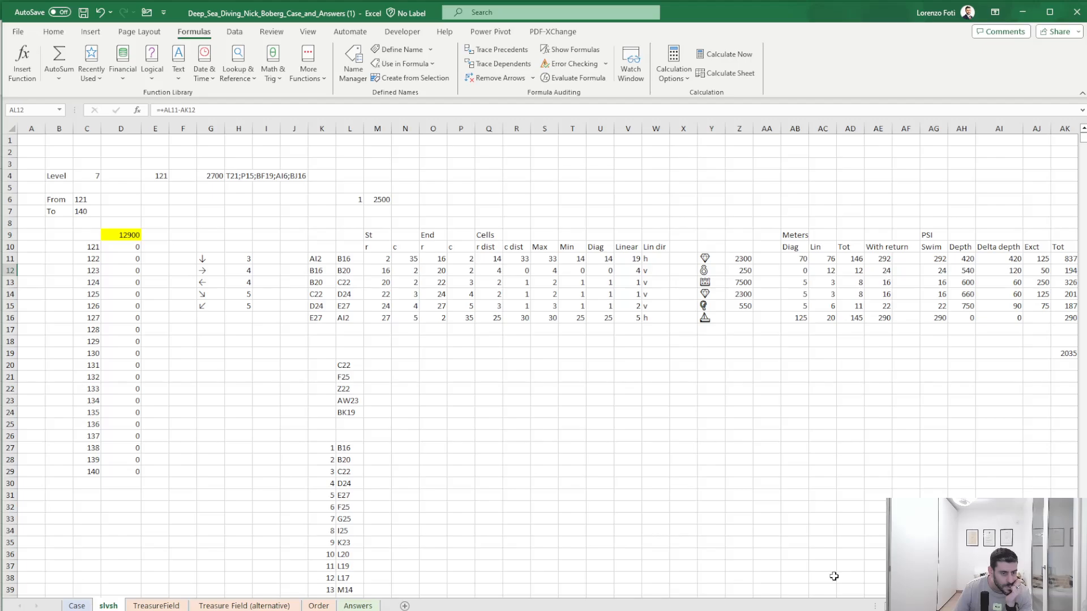
# - List the starting item numbers with a SEQUENCE formula of 70 rows in Q27
pyautogui.click(482, 447)
pyautogui.write('+')
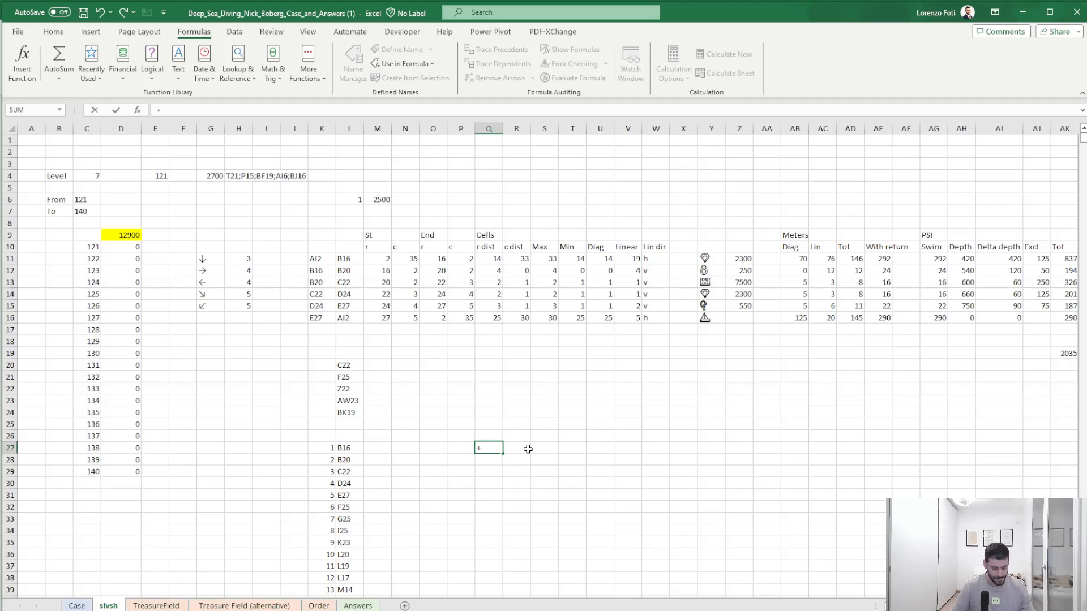
pyautogui.write('SEQUENCE(')
pyautogui.write('75')
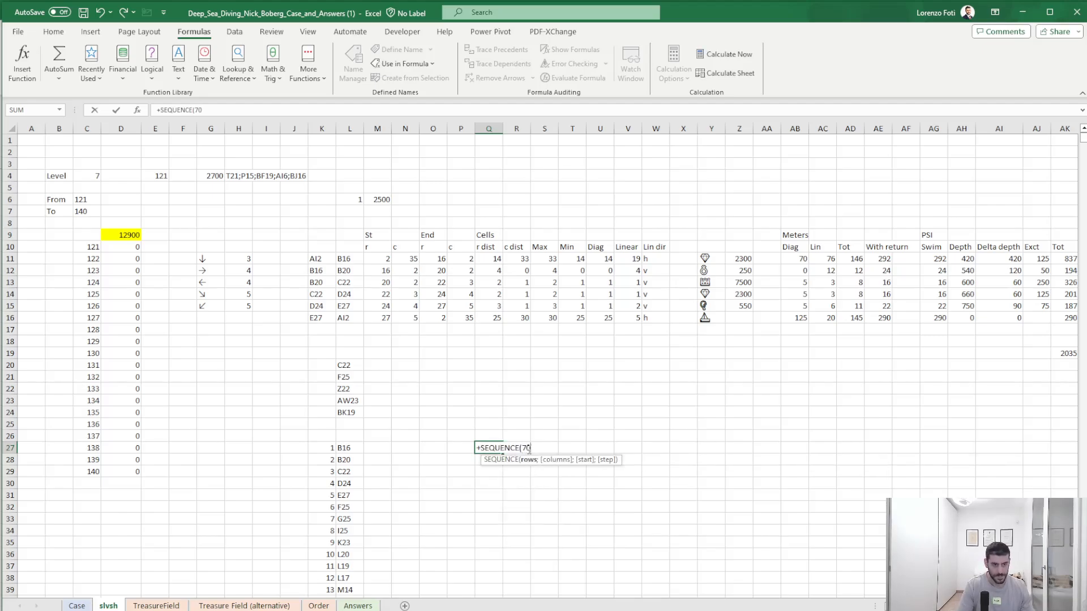
pyautogui.press('Return')
# - Link R26, above the column beside the starting item numbers, to the total haul value
pyautogui.press('Up')
pyautogui.press('Up')
pyautogui.press('Right')
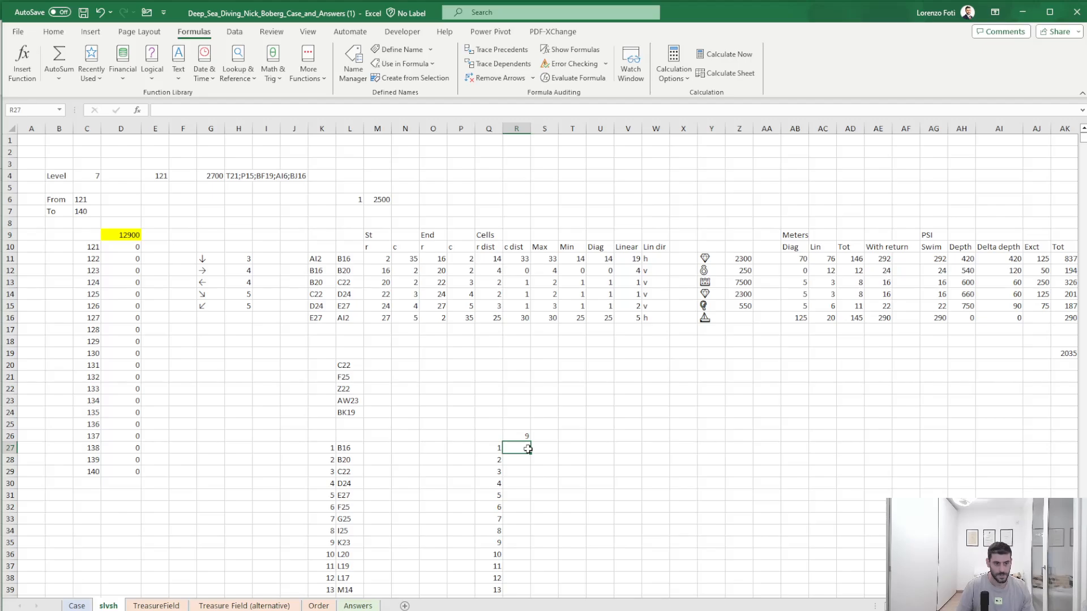
pyautogui.write('+')
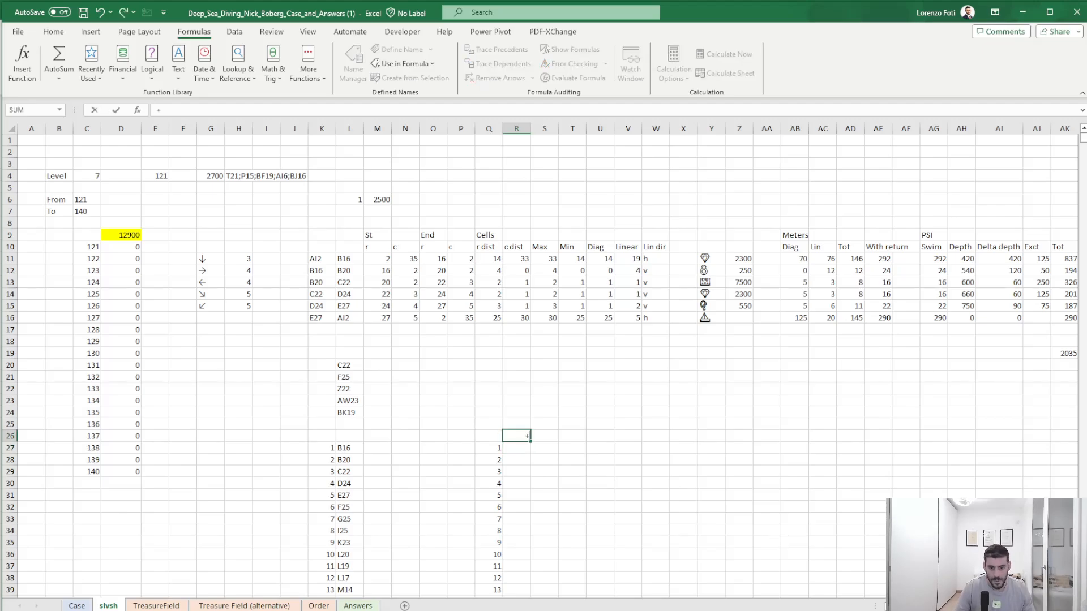
pyautogui.hscroll(9, 1018, 313)
pyautogui.click(1029, 214)
pyautogui.press('Return')
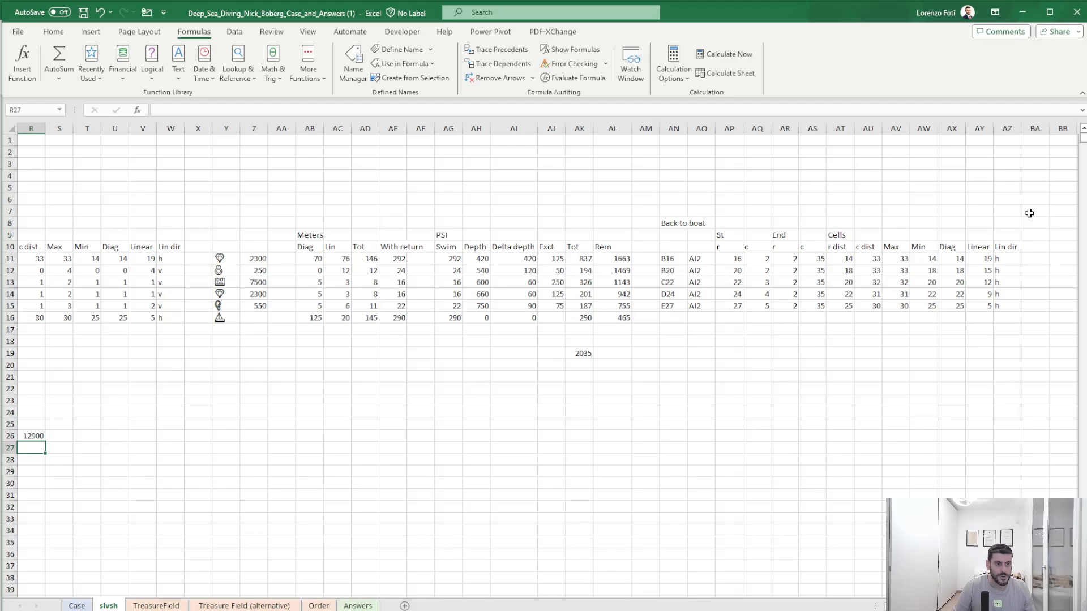
# - Create a data table over Q26:R96 with L6 as the column input cell and recalculate the workbook
pyautogui.press('Left')
pyautogui.press('Left')
pyautogui.press('Left')
pyautogui.press('Up')
pyautogui.press('Right')
pyautogui.press('Right')
pyautogui.hotkey('shift', 'Right')
pyautogui.hotkey('ctrl', 'shift', 'Down')
pyautogui.hotkey('ctrl', 'shift', 'Down')
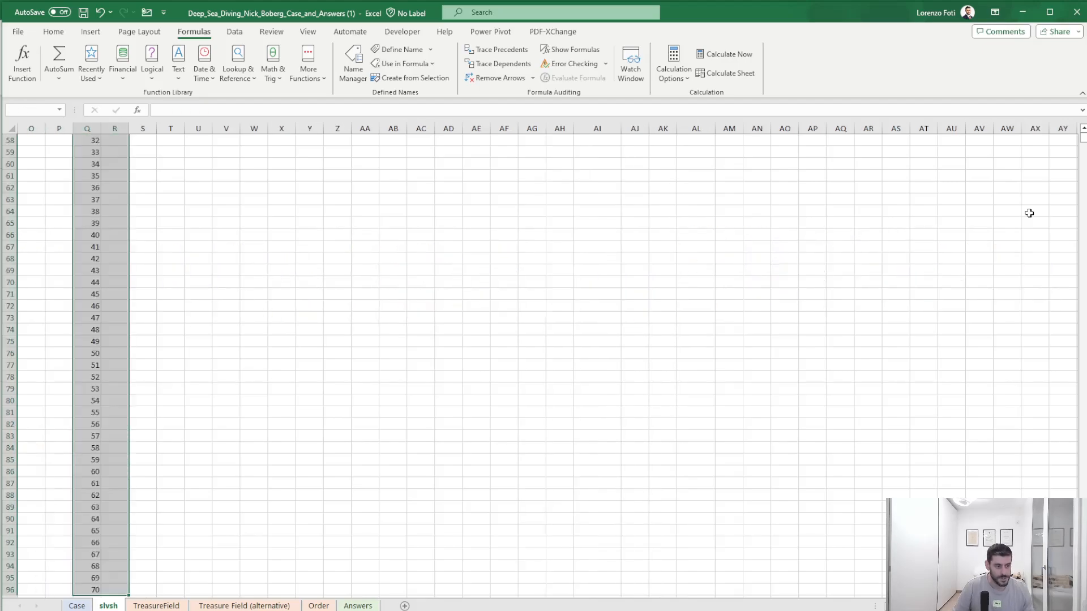
pyautogui.hotkey('alt', 'a')
pyautogui.press('w')
pyautogui.press('t')
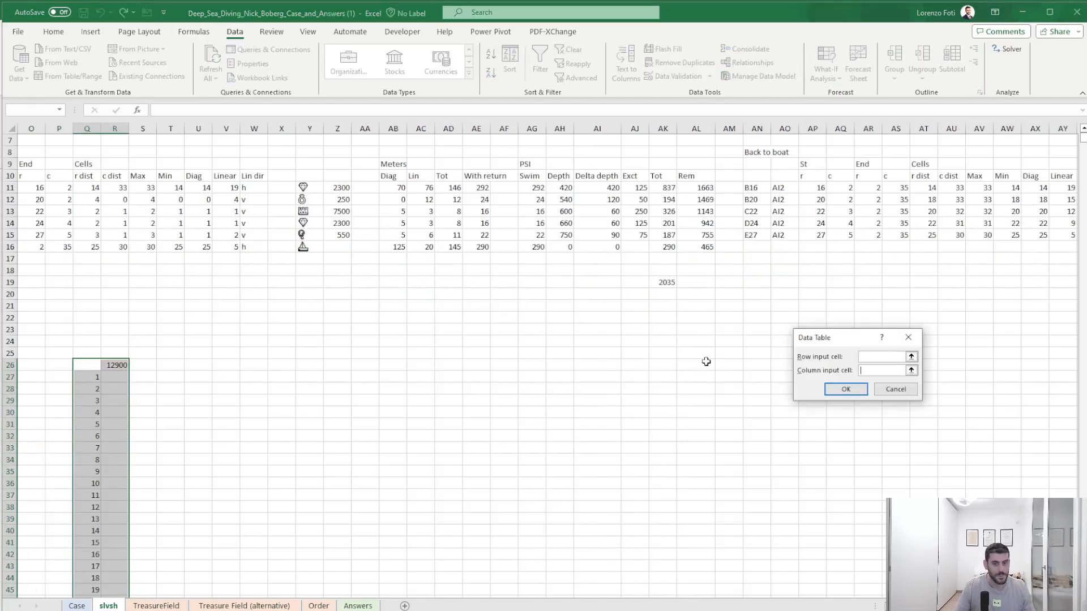
pyautogui.moveTo(229, 342); pyautogui.dragTo(17, 79)
pyautogui.click(174, 199)
pyautogui.press('Return')
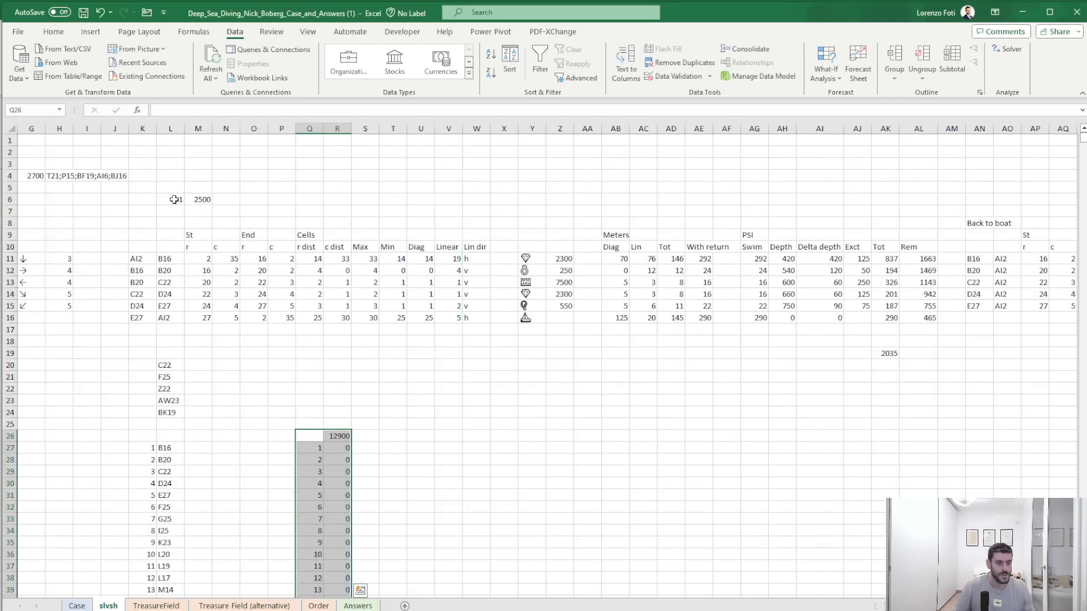
pyautogui.hotkey('alt', 'm')
pyautogui.press('b')
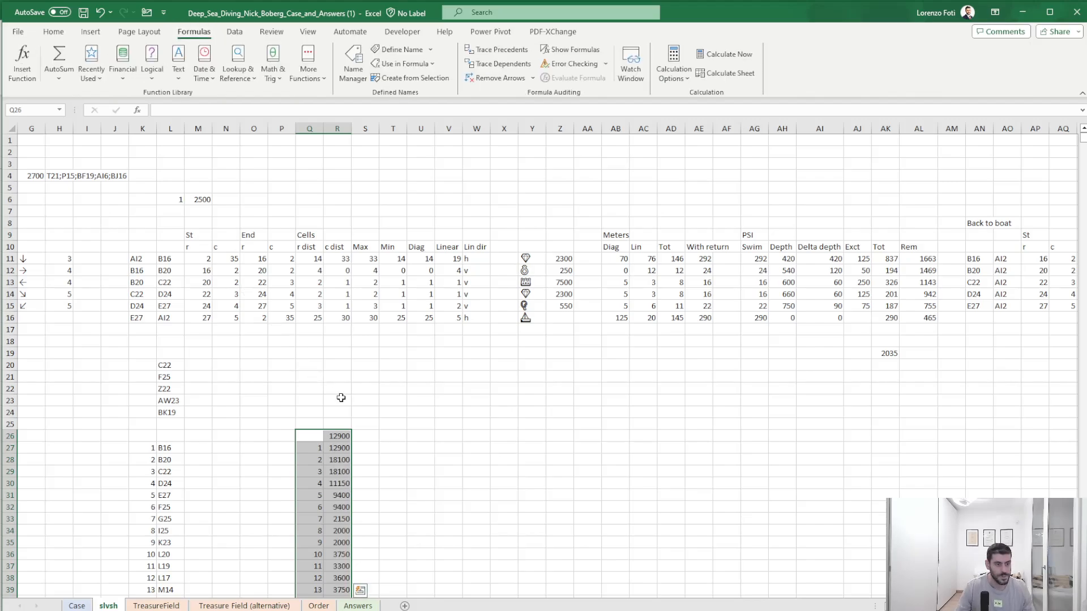
# - Calculate the highest haul value in R24 with a MAX formula over R26:R96
pyautogui.scroll(-14, 345, 406)
pyautogui.scroll(-12, 344, 408)
pyautogui.scroll(20, 344, 408)
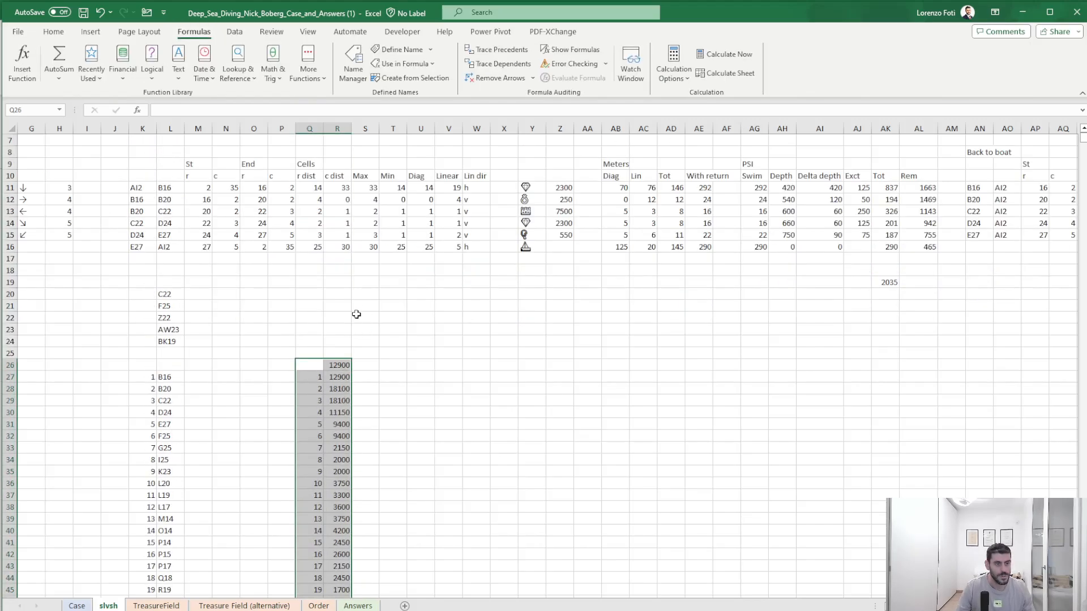
pyautogui.click(343, 339)
pyautogui.write('+max(')
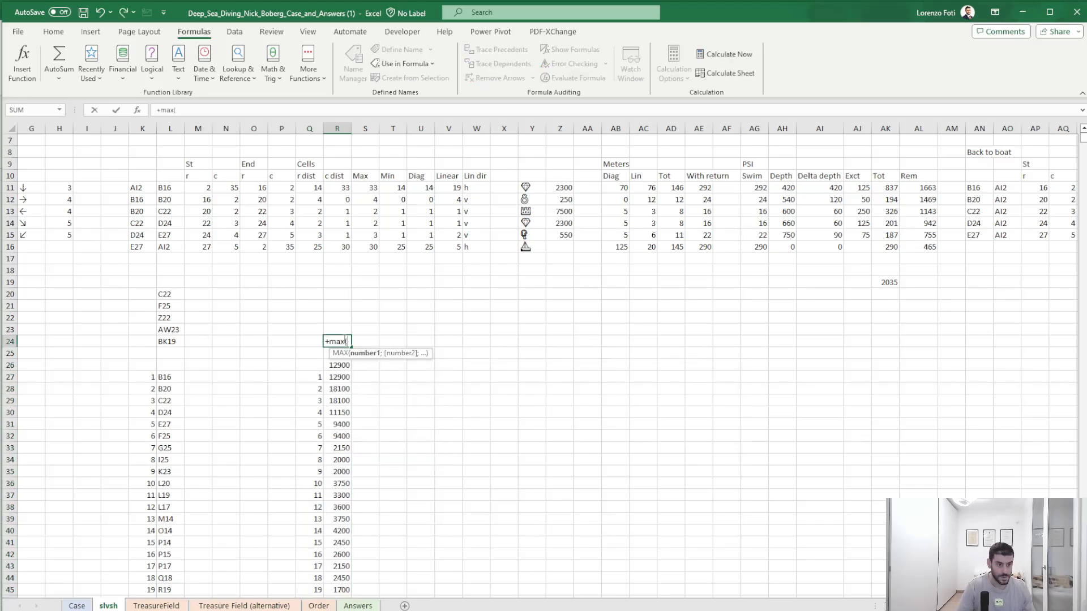
pyautogui.press('Down')
pyautogui.press('Down')
pyautogui.hotkey('ctrl', 'shift', 'Down')
pyautogui.press('Return')
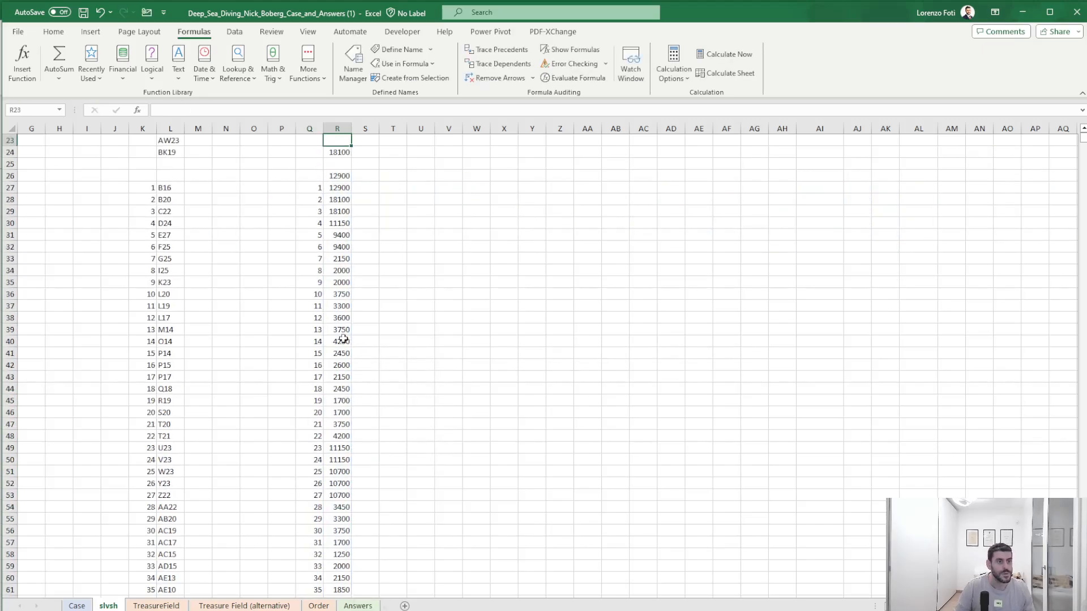
pyautogui.press('Up')
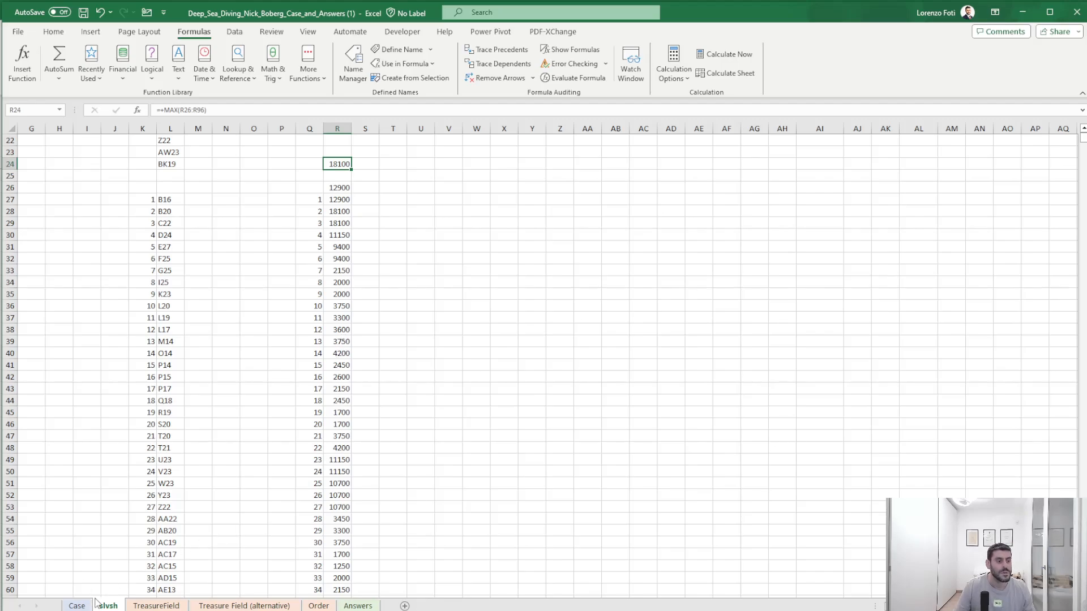
# - Enter 18100 as the Bonus 5 answer in E43 on the Case sheet
pyautogui.click(76, 606)
pyautogui.click(217, 453)
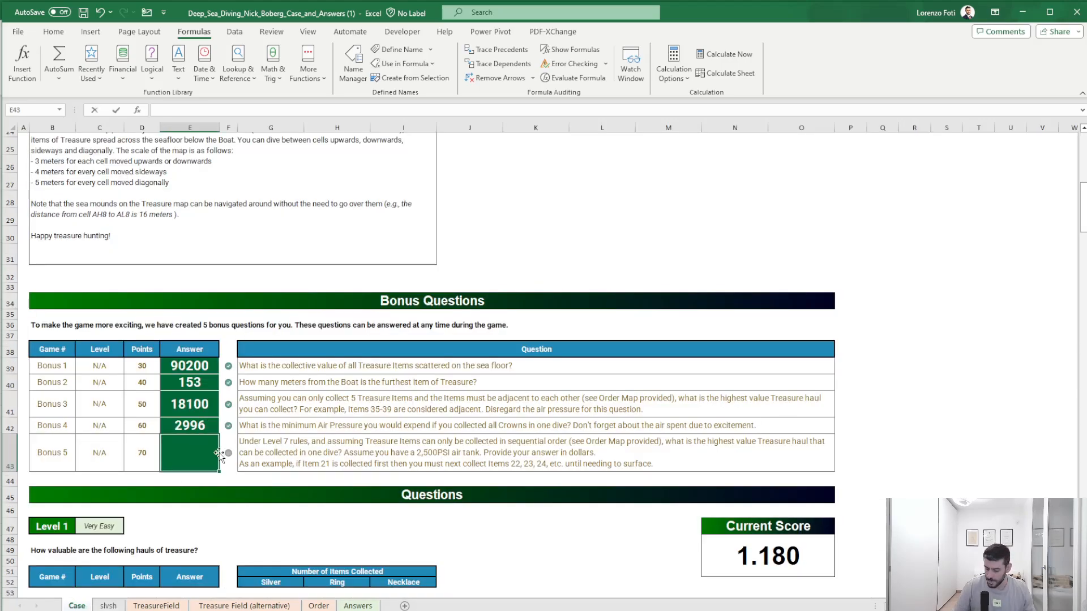
pyautogui.write('1811')
pyautogui.write('00')
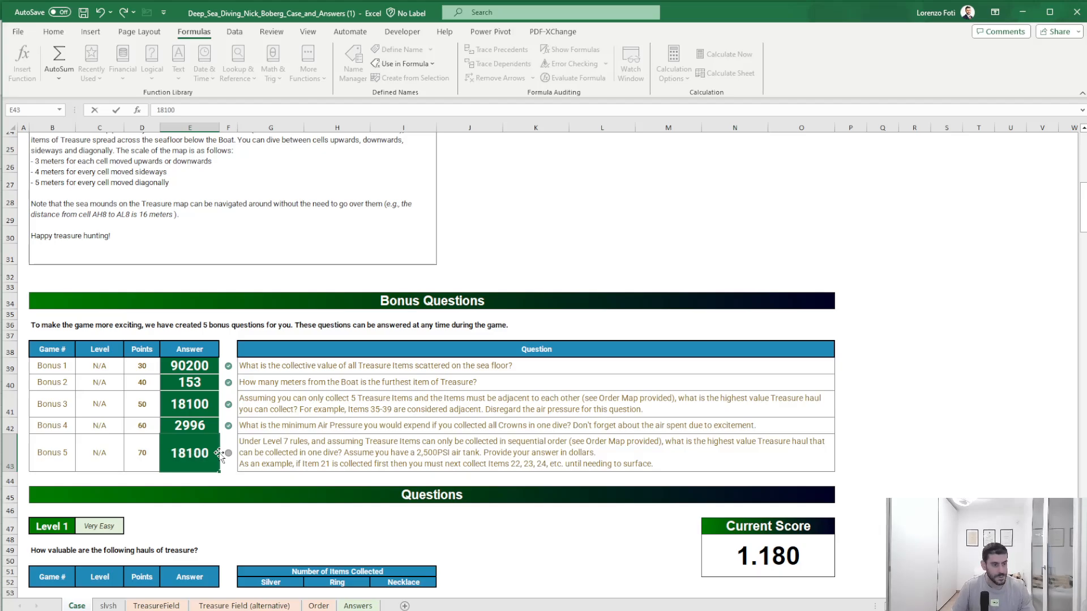
pyautogui.press('Return')
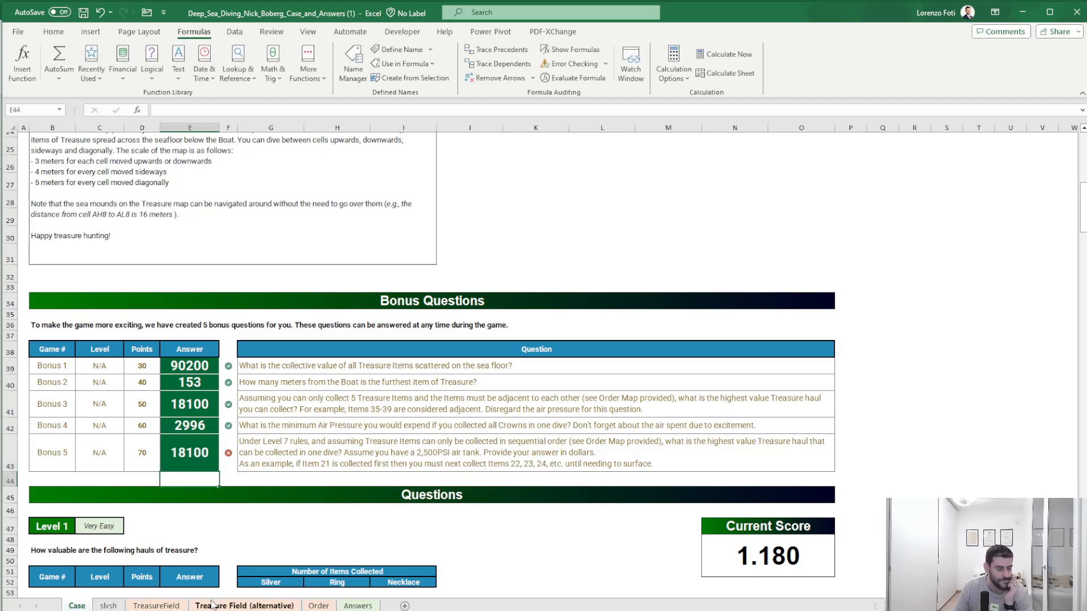
# - Look up the Bonus 5 solution on the Answers sheet and return to the slvsh sheet's route table
pyautogui.click(358, 606)
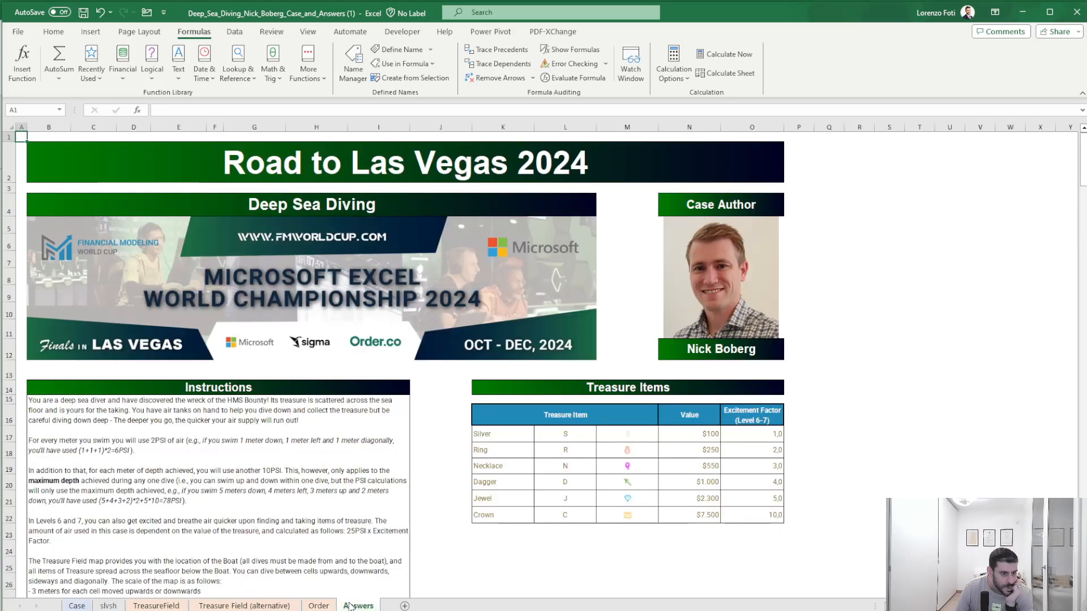
pyautogui.scroll(-9, 242, 498)
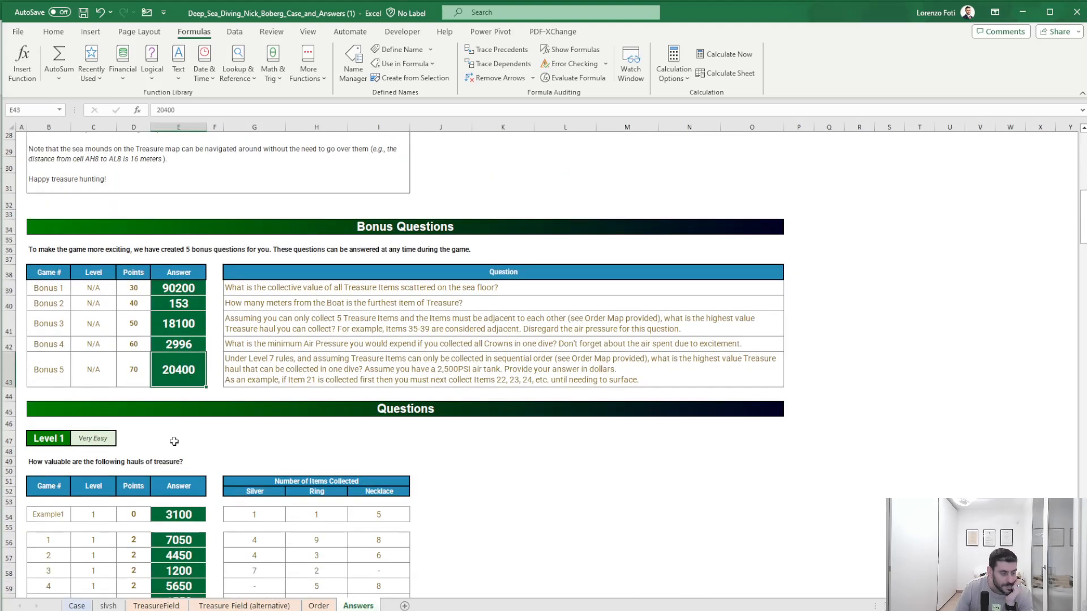
pyautogui.click(77, 605)
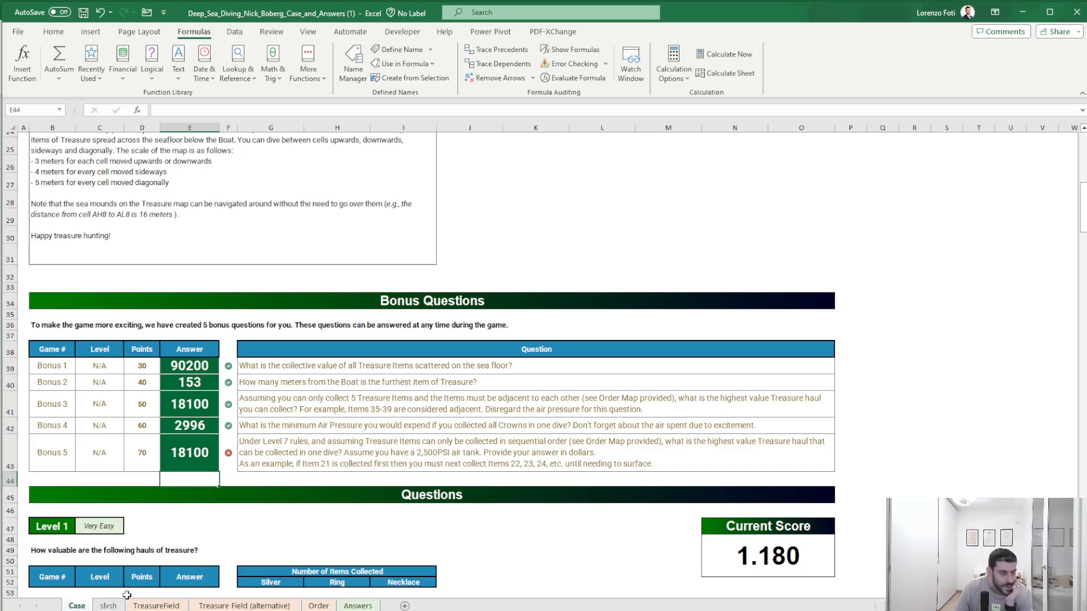
pyautogui.click(110, 605)
pyautogui.scroll(7, 242, 473)
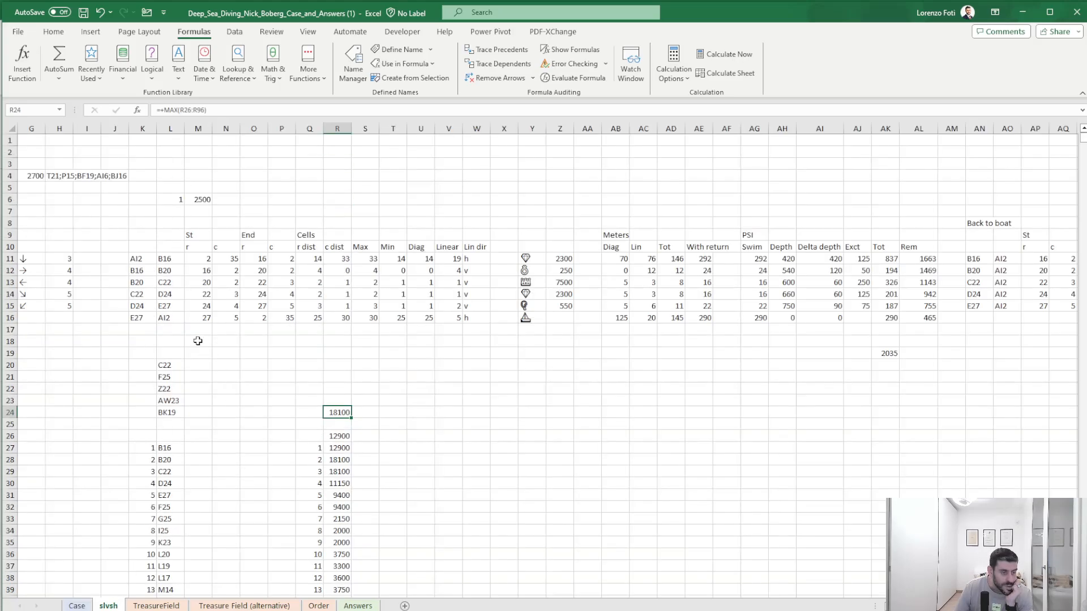
# - Change the OFFSET formula in L11 to return 10 consecutive items
pyautogui.moveTo(143, 330); pyautogui.dragTo(8, 330)
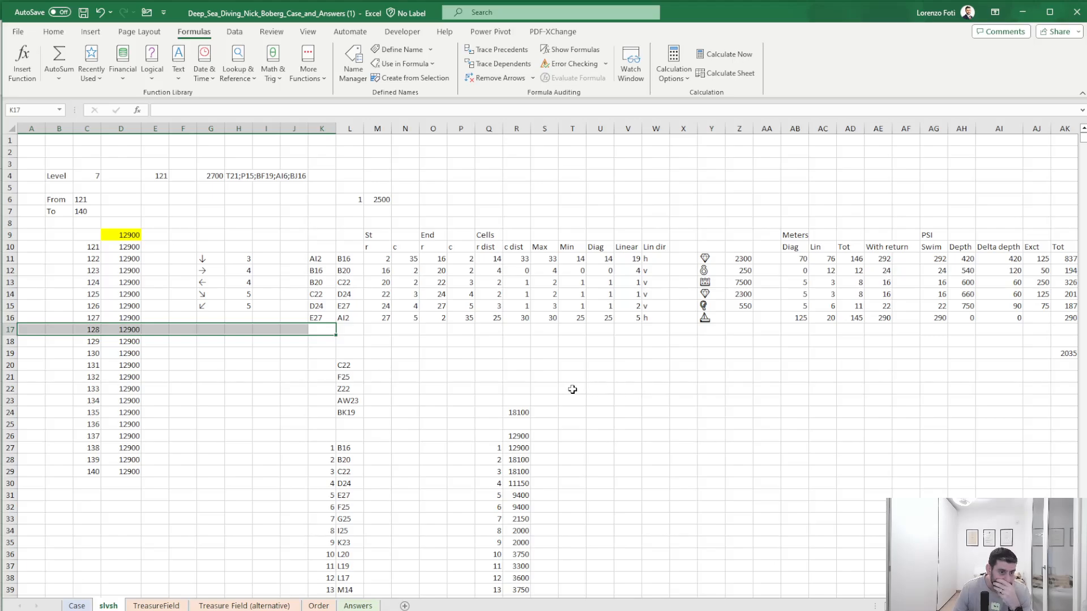
pyautogui.hotkey('ctrl', 'v')
pyautogui.click(324, 317)
pyautogui.click(344, 317)
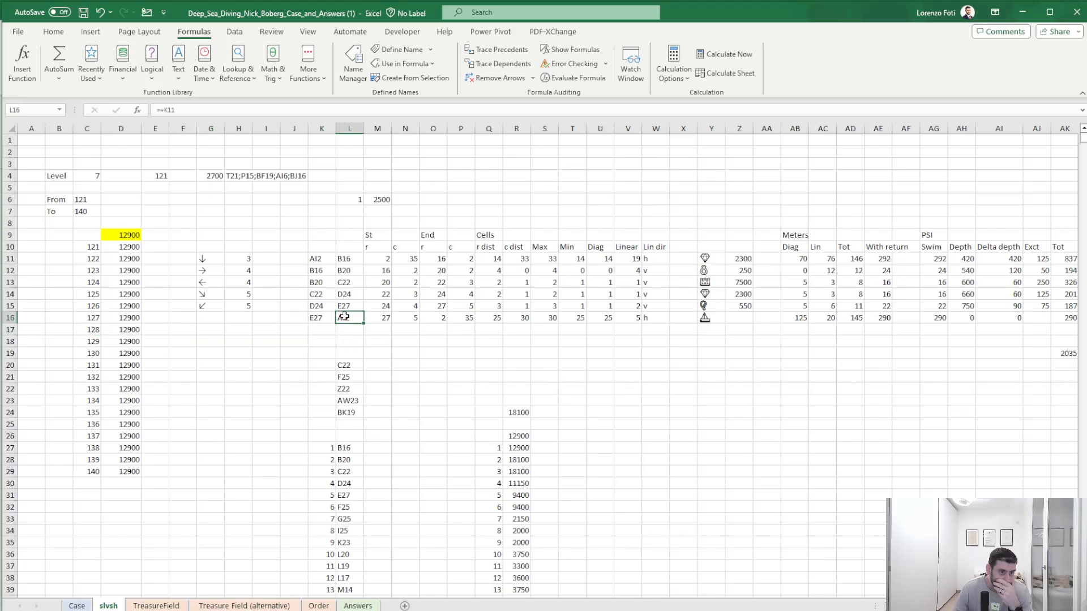
pyautogui.click(349, 259)
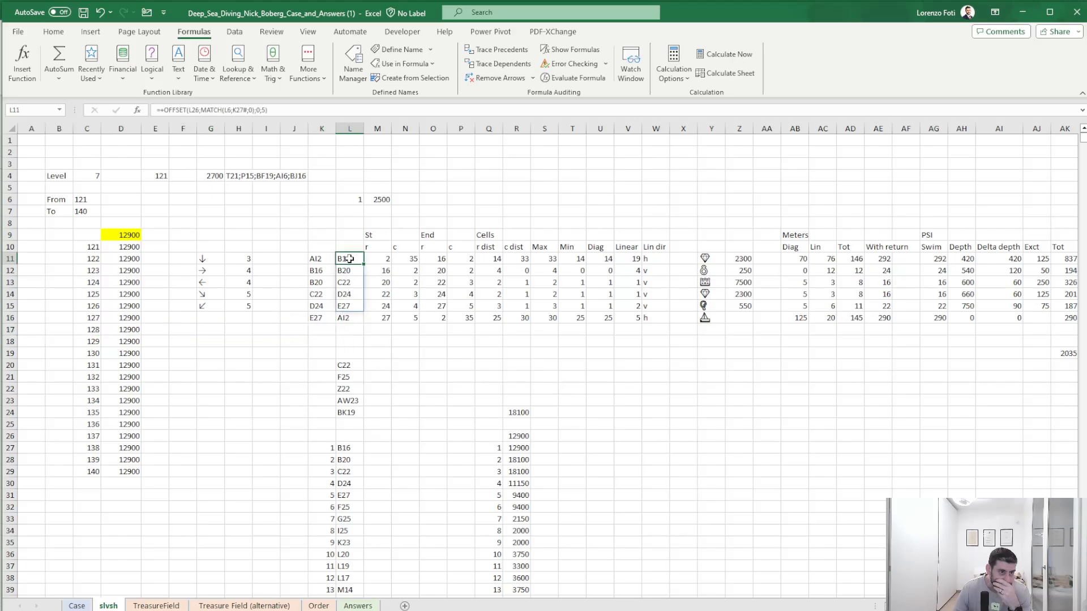
pyautogui.click(251, 110)
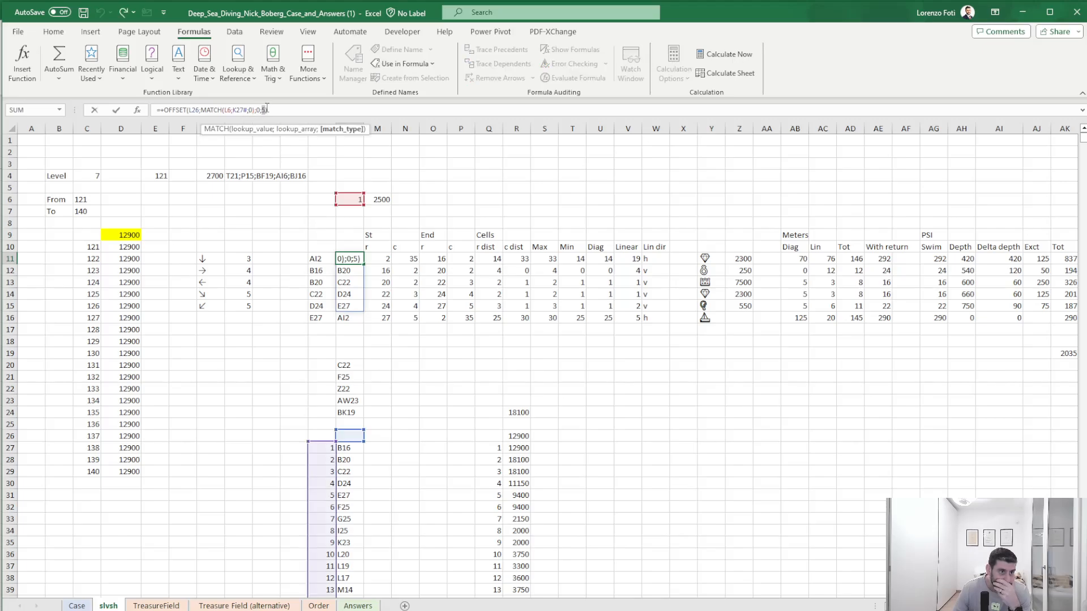
pyautogui.press('Return')
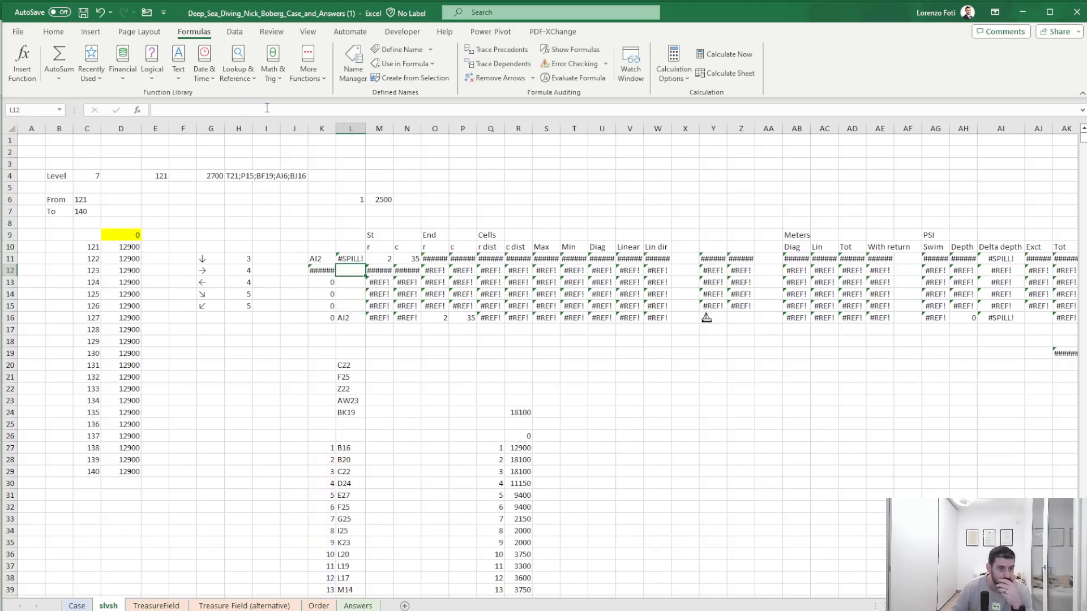
# - Clear the old item list in L20:L24 and the return-to-boat reference in L16 to make room for the longer spill
pyautogui.press('Up')
pyautogui.press('Down')
pyautogui.press('Down')
pyautogui.press('Down')
pyautogui.press('Down')
pyautogui.press('Down')
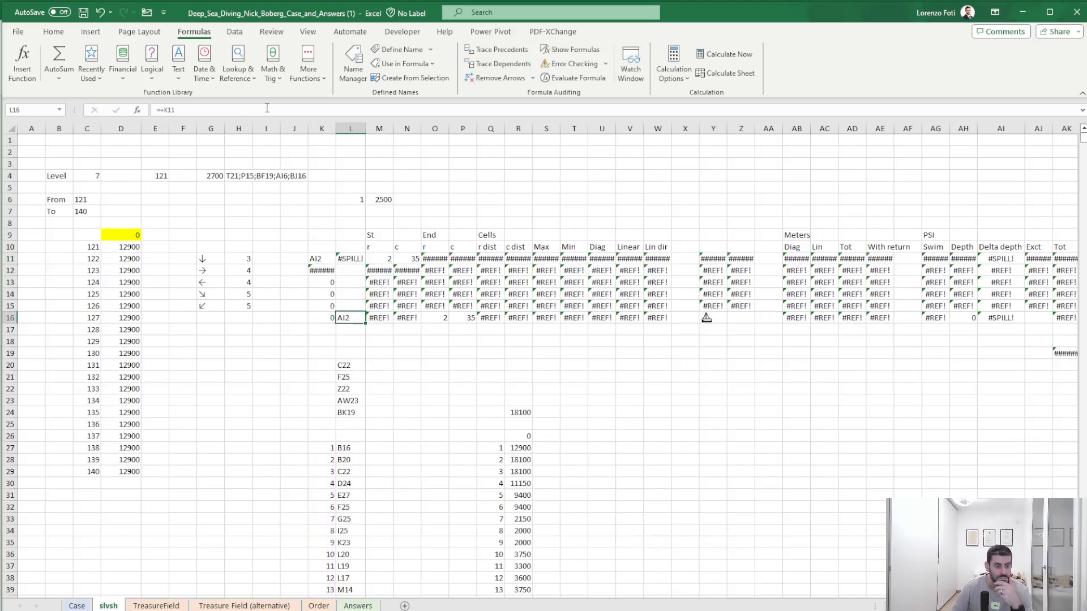
pyautogui.press('Up')
pyautogui.press('Up')
pyautogui.press('Down')
pyautogui.press('Down')
pyautogui.press('Down')
pyautogui.press('Down')
pyautogui.press('Down')
pyautogui.press('Down')
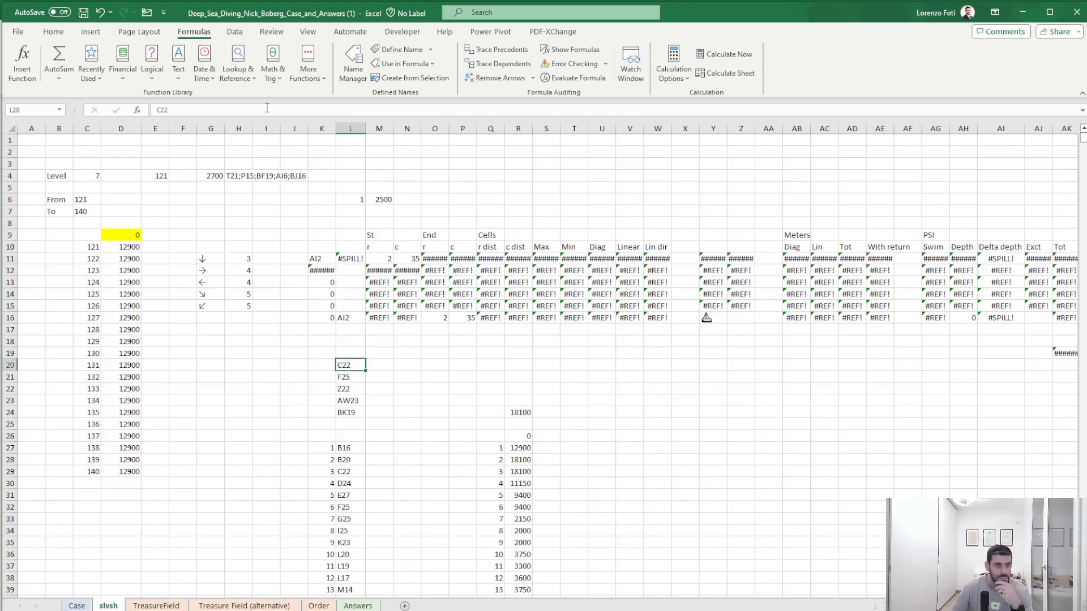
pyautogui.hotkey('shift', 'Down')
pyautogui.hotkey('shift', 'Down')
pyautogui.hotkey('shift', 'Down')
pyautogui.hotkey('shift', 'Down')
pyautogui.press('Delete')
pyautogui.press('Up')
pyautogui.press('Up')
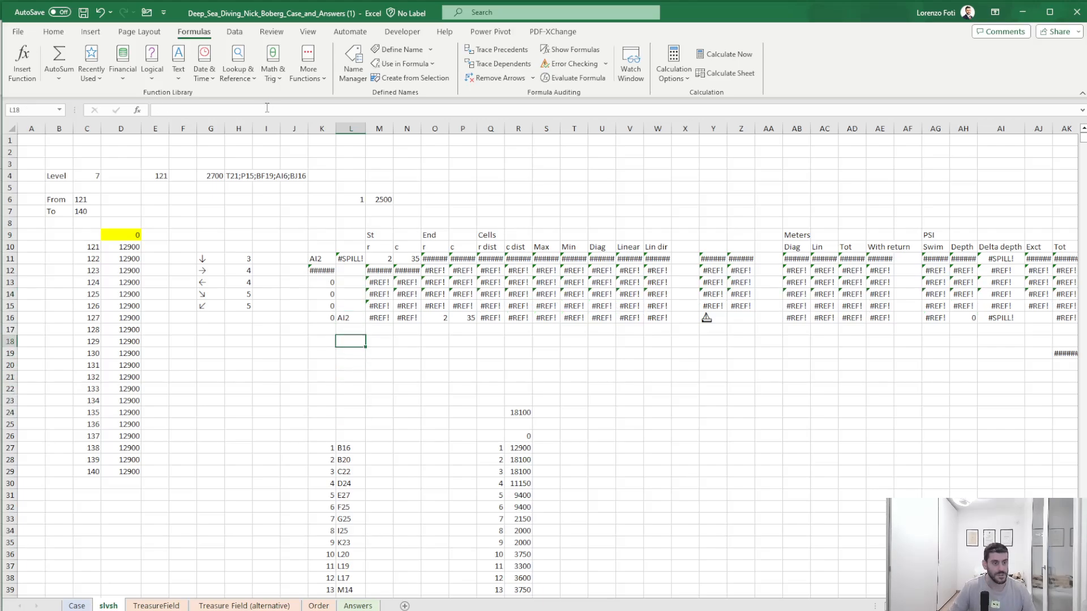
pyautogui.press('Up')
pyautogui.press('Up')
pyautogui.press('Delete')
# - Enter the boat cell AI2 in L21 as the final destination below the item list
pyautogui.press('Down')
pyautogui.press('Down')
pyautogui.press('Down')
pyautogui.press('Down')
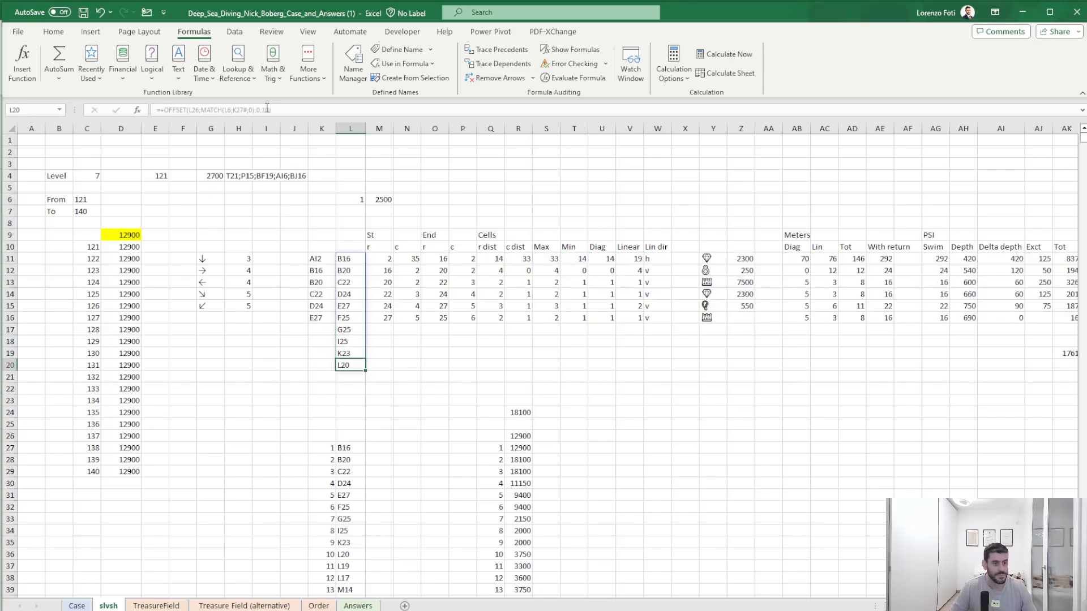
pyautogui.press('Down')
pyautogui.write('AI2')
# - Fill the starting-cell formula in K16 down to K21
pyautogui.press('Left')
pyautogui.hotkey('ctrl', 'Up')
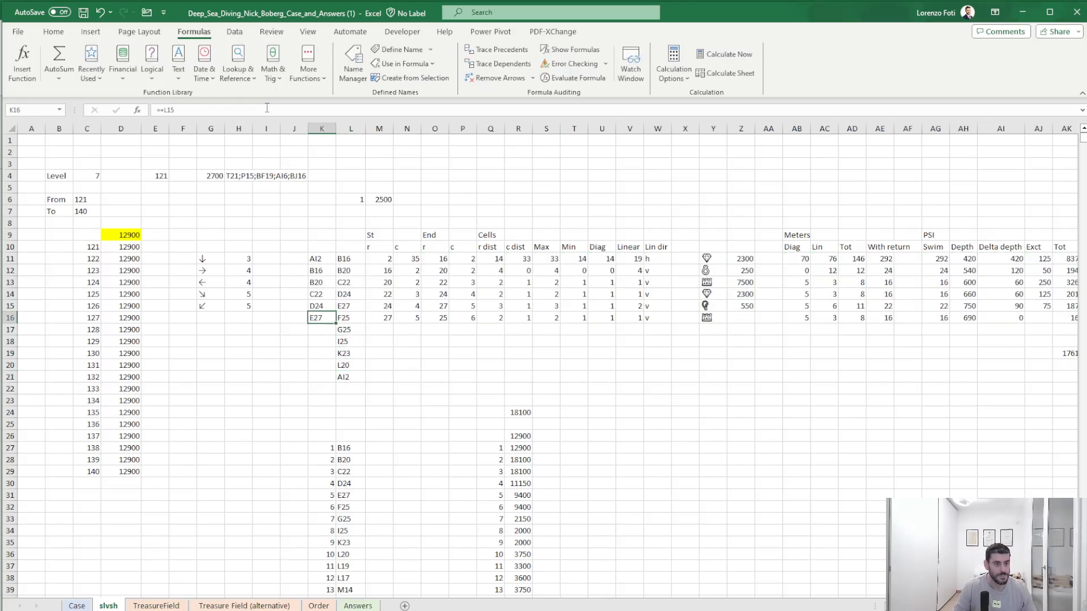
pyautogui.hotkey('shift', 'Down')
pyautogui.hotkey('shift', 'Down')
pyautogui.hotkey('shift', 'Down')
pyautogui.hotkey('shift', 'Down')
pyautogui.hotkey('shift', 'Down')
pyautogui.hotkey('ctrl', 'd')
pyautogui.press('Right')
pyautogui.press('Down')
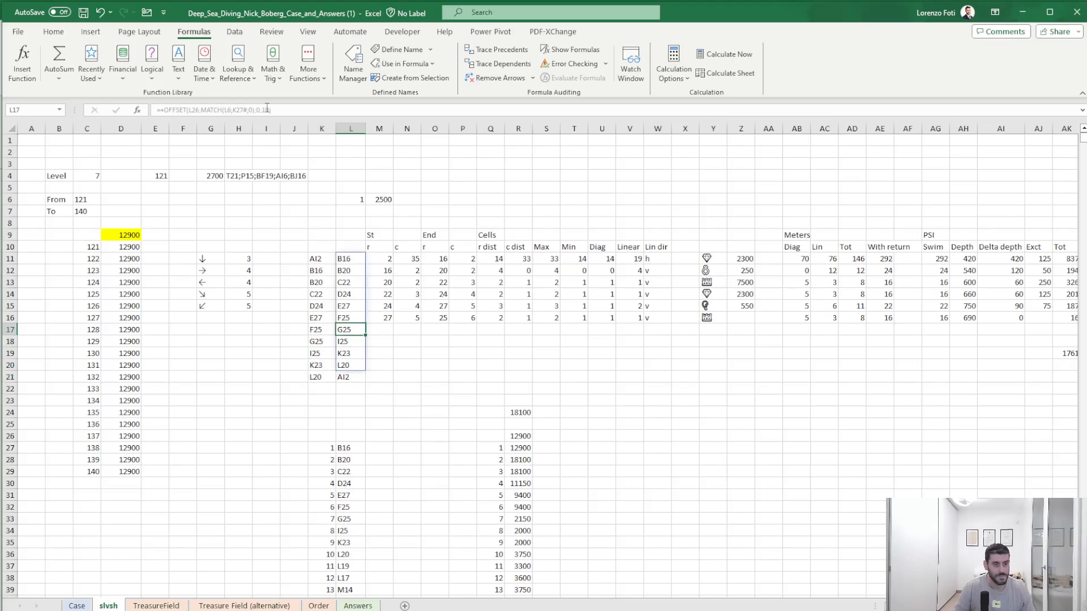
pyautogui.press('Up')
pyautogui.press('Right')
pyautogui.hotkey('shift', 'Right')
pyautogui.hotkey('shift', 'Right')
pyautogui.hotkey('shift', 'Right')
pyautogui.hotkey('shift', 'Right')
pyautogui.hotkey('shift', 'Right')
pyautogui.hotkey('shift', 'Right')
pyautogui.hotkey('shift', 'Right')
pyautogui.hotkey('shift', 'Right')
pyautogui.hotkey('shift', 'Right')
pyautogui.hotkey('shift', 'Right')
pyautogui.hotkey('shift', 'Right')
pyautogui.hotkey('shift', 'Right')
pyautogui.hotkey('shift', 'Right')
pyautogui.hotkey('shift', 'Right')
pyautogui.hotkey('shift', 'Right')
pyautogui.hotkey('shift', 'Right')
pyautogui.hotkey('shift', 'Right')
pyautogui.hotkey('shift', 'Right')
pyautogui.hotkey('shift', 'Right')
pyautogui.hotkey('shift', 'Right')
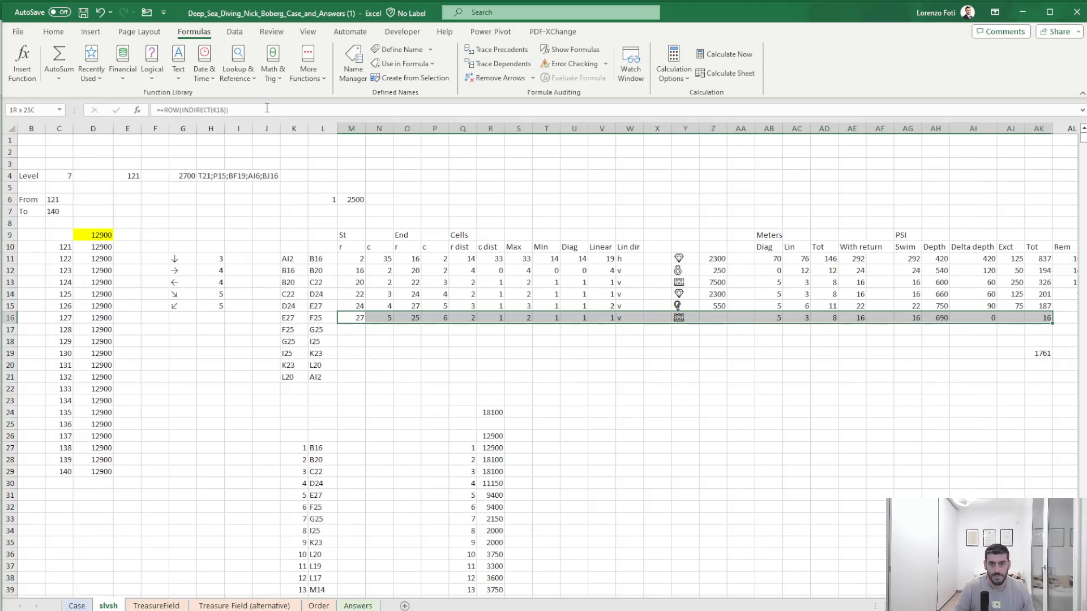
pyautogui.press('Up')
pyautogui.hotkey('shift', 'Right')
pyautogui.hotkey('shift', 'Right')
pyautogui.hotkey('shift', 'Right')
pyautogui.hotkey('shift', 'Right')
pyautogui.hotkey('shift', 'Right')
pyautogui.hotkey('shift', 'Right')
pyautogui.hotkey('shift', 'Right')
pyautogui.hotkey('shift', 'Right')
pyautogui.hotkey('shift', 'Right')
pyautogui.hotkey('shift', 'Right')
pyautogui.hotkey('shift', 'Right')
pyautogui.hotkey('shift', 'Right')
pyautogui.hotkey('shift', 'Right')
pyautogui.hotkey('shift', 'Right')
pyautogui.hotkey('shift', 'Right')
pyautogui.hotkey('shift', 'Right')
pyautogui.hotkey('shift', 'Right')
pyautogui.hotkey('shift', 'Right')
pyautogui.hotkey('shift', 'Right')
pyautogui.hotkey('shift', 'Right')
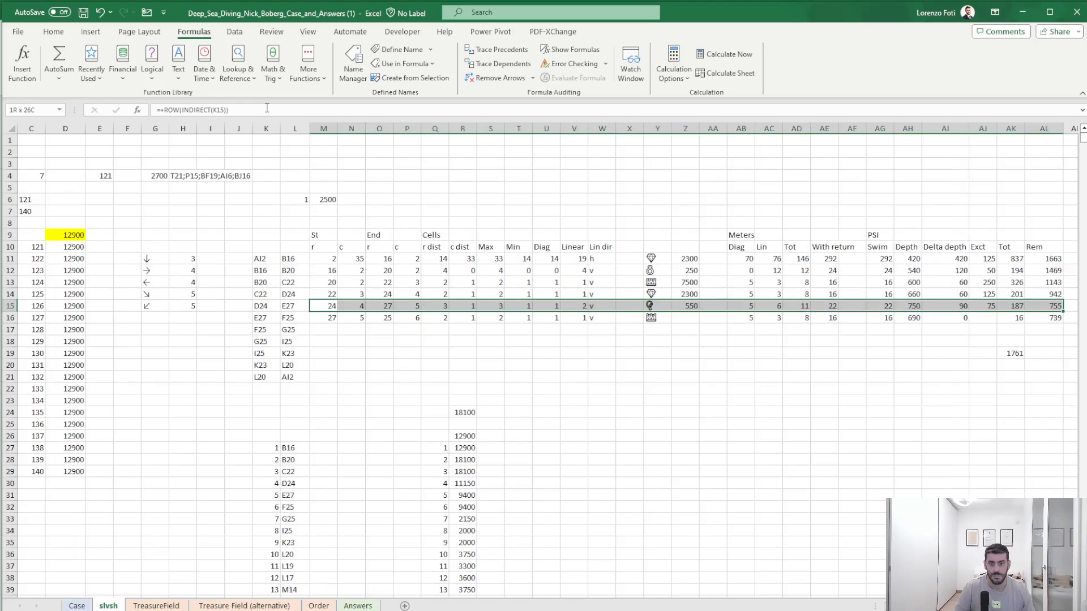
pyautogui.hotkey('shift', 'Right')
pyautogui.hotkey('shift', 'Right')
pyautogui.hotkey('shift', 'Right')
pyautogui.hotkey('shift', 'Right')
pyautogui.hotkey('shift', 'Right')
pyautogui.hotkey('shift', 'Right')
pyautogui.hotkey('shift', 'Right')
pyautogui.hotkey('shift', 'Right')
pyautogui.hotkey('shift', 'Right')
pyautogui.hotkey('shift', 'Right')
pyautogui.hotkey('shift', 'Right')
pyautogui.hotkey('shift', 'Right')
pyautogui.hotkey('shift', 'Right')
pyautogui.hotkey('shift', 'Right')
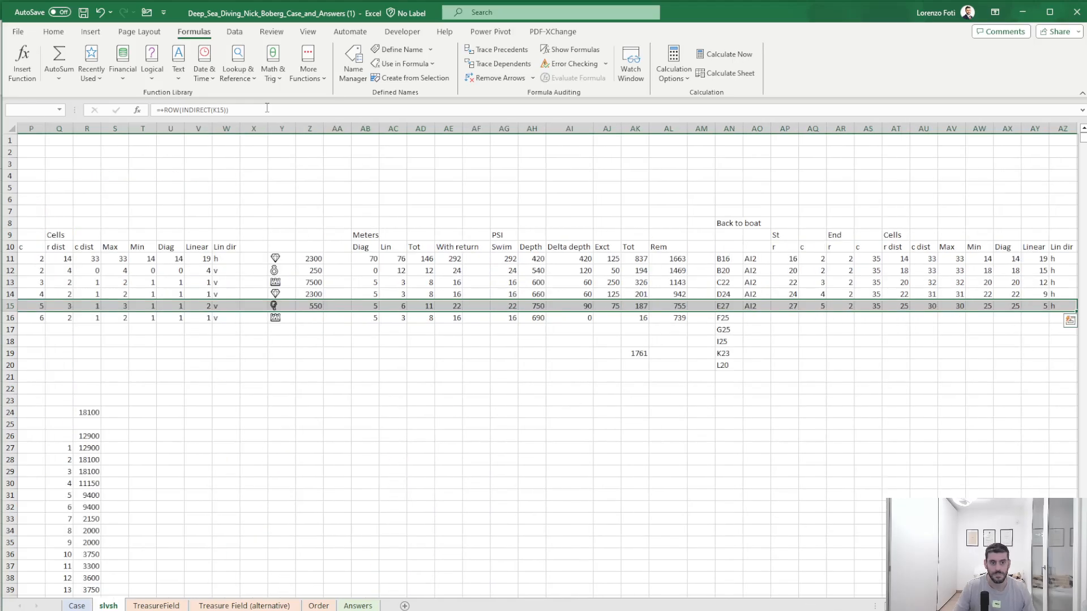
# - Delete the PSI sum formula in AK19, below the total column
pyautogui.click(637, 354)
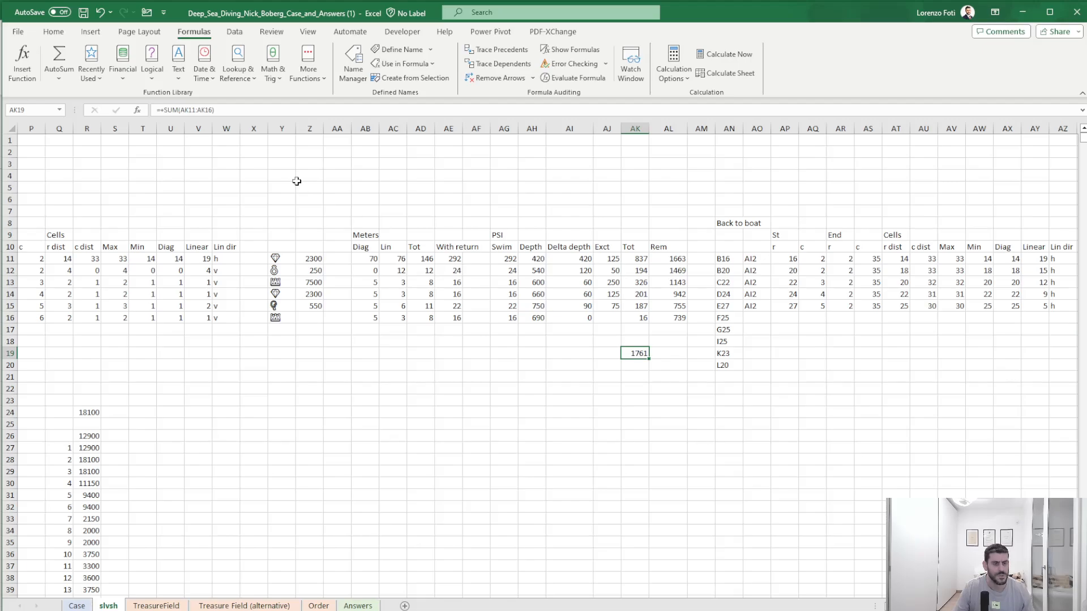
pyautogui.press('F2')
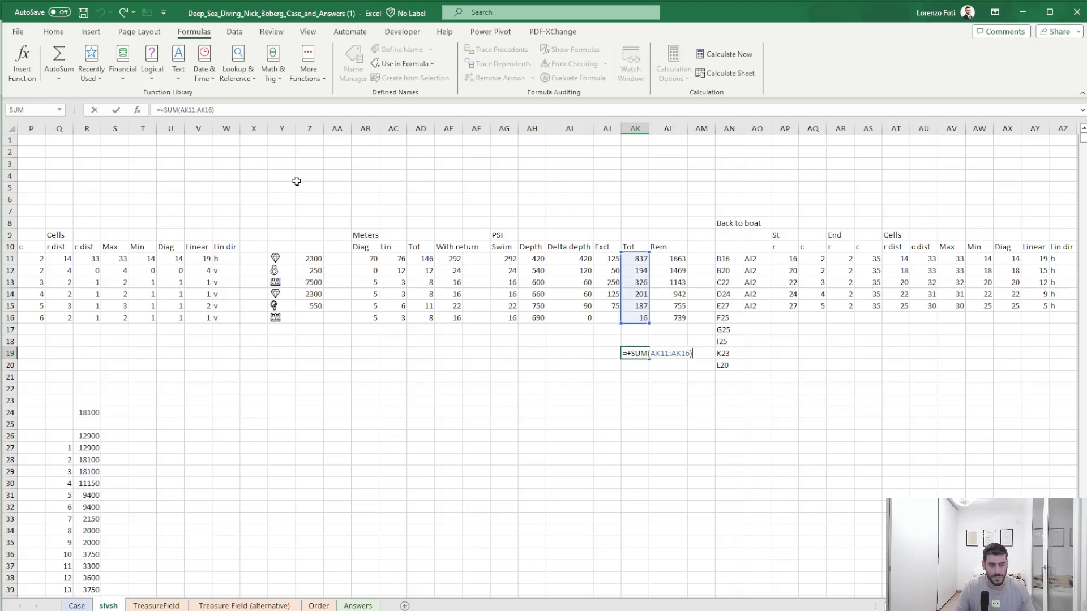
pyautogui.press('Escape')
pyautogui.press('Delete')
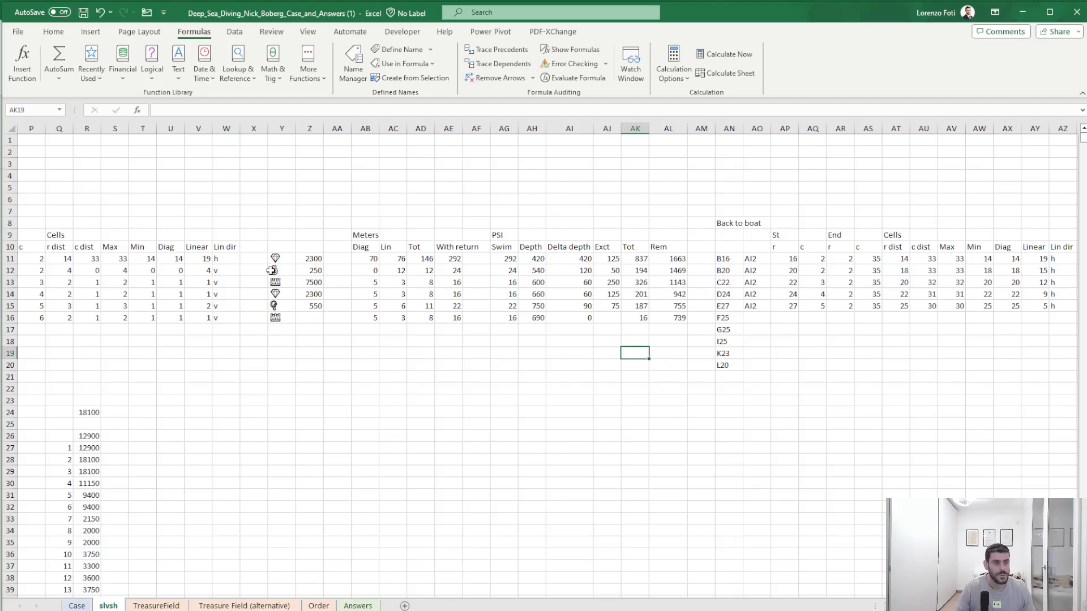
# - Try to copy the route calculations in M15:BJ15 into rows 16 to 20
pyautogui.moveTo(90, 352)
pyautogui.mouseDown()
pyautogui.moveTo(34, 343)
pyautogui.moveTo(110, 344)
pyautogui.mouseUp()
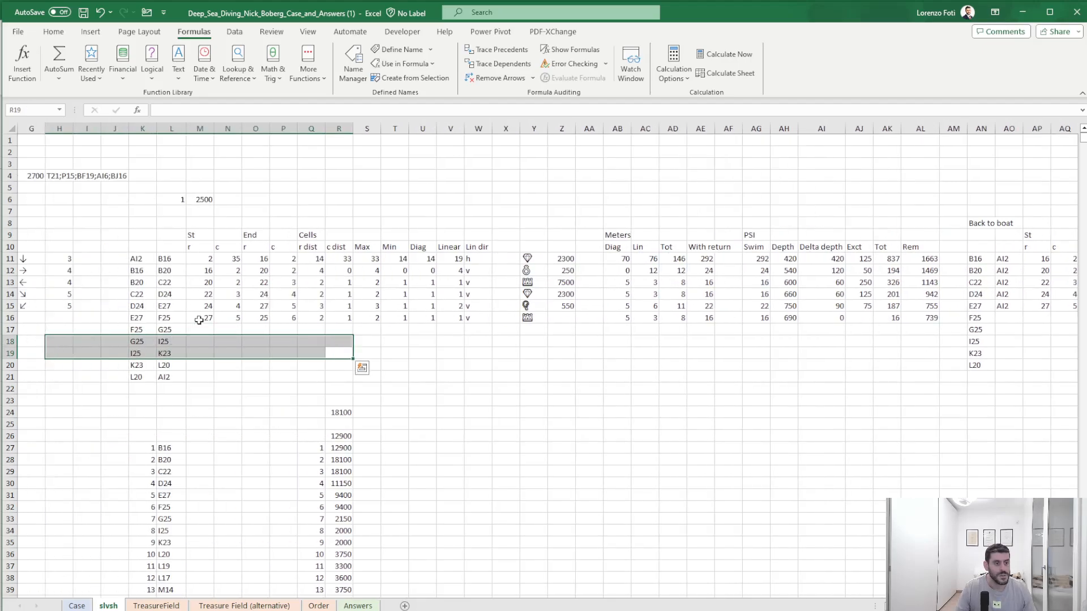
pyautogui.moveTo(201, 306); pyautogui.dragTo(979, 306)
pyautogui.hotkey('ctrl', 'c')
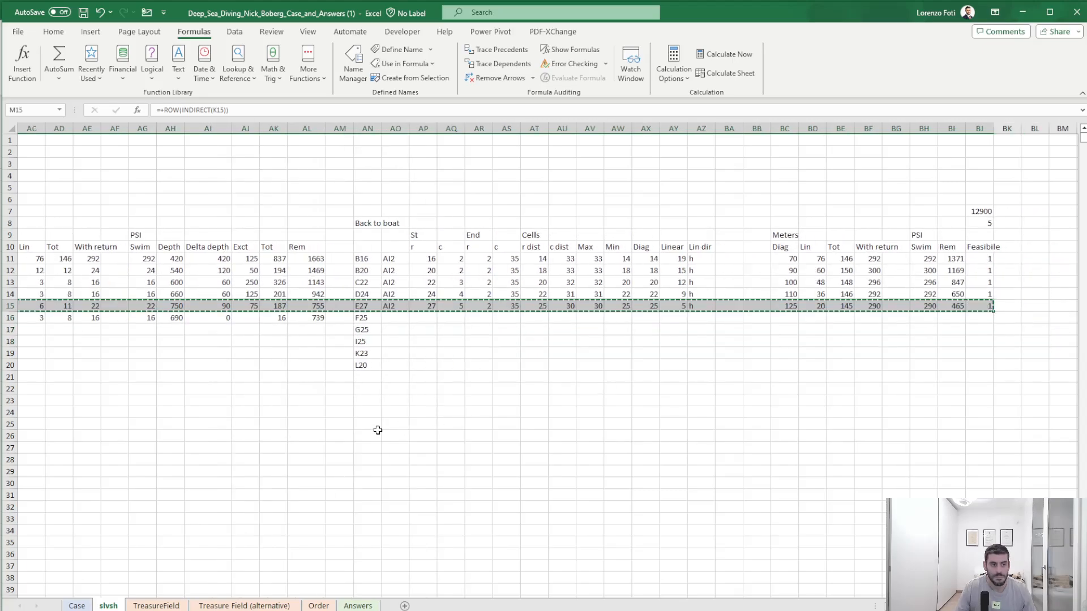
pyautogui.moveTo(377, 433); pyautogui.dragTo(4, 389)
pyautogui.click(43, 331)
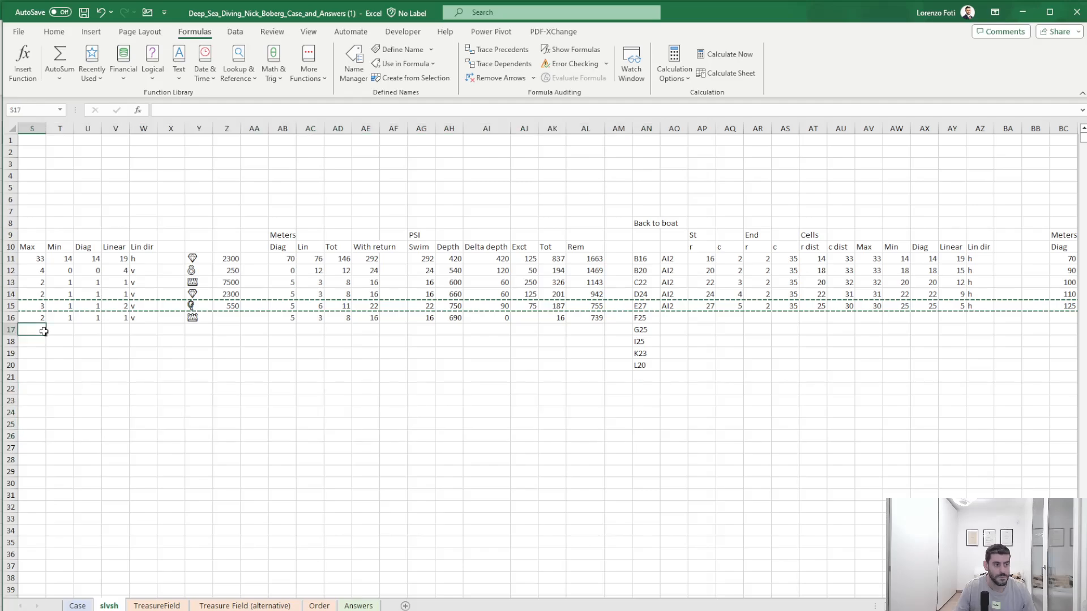
pyautogui.moveTo(44, 331); pyautogui.dragTo(1034, 368)
pyautogui.hotkey('ctrl', 'c')
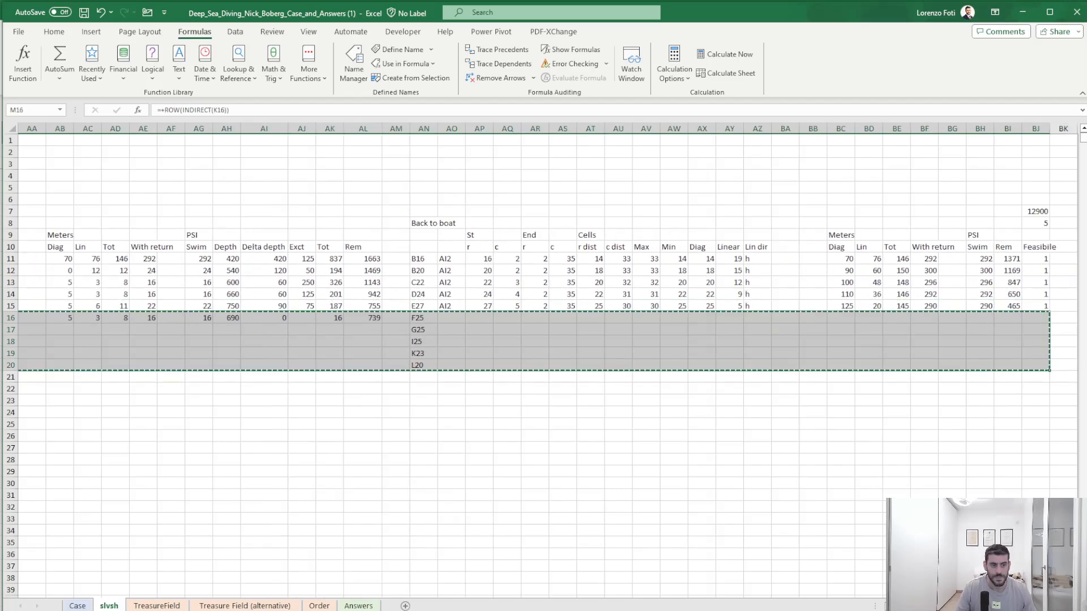
pyautogui.press('Return')
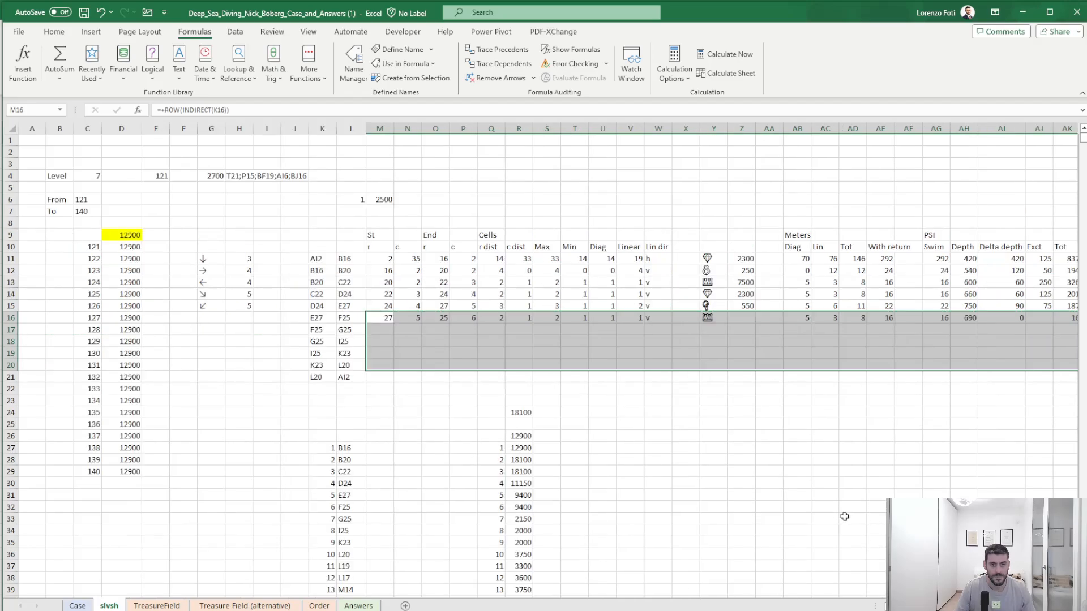
# - Copy the route calculations in M15:BJ15 into rows 16 to 21, covering the remaining items and the final boat leg
pyautogui.click(384, 305)
pyautogui.hotkey('shift', 'Right')
pyautogui.hotkey('shift', 'Right')
pyautogui.hotkey('shift', 'Right')
pyautogui.hotkey('shift', 'Right')
pyautogui.hotkey('shift', 'Right')
pyautogui.hotkey('shift', 'Right')
pyautogui.hotkey('shift', 'Right')
pyautogui.hotkey('shift', 'Right')
pyautogui.hotkey('shift', 'Right')
pyautogui.hotkey('shift', 'Right')
pyautogui.hotkey('shift', 'Right')
pyautogui.hotkey('shift', 'Right')
pyautogui.hotkey('shift', 'Right')
pyautogui.hotkey('shift', 'Right')
pyautogui.hotkey('shift', 'Right')
pyautogui.hotkey('shift', 'Right')
pyautogui.hotkey('shift', 'Right')
pyautogui.hotkey('shift', 'Right')
pyautogui.hotkey('shift', 'Right')
pyautogui.hotkey('shift', 'Right')
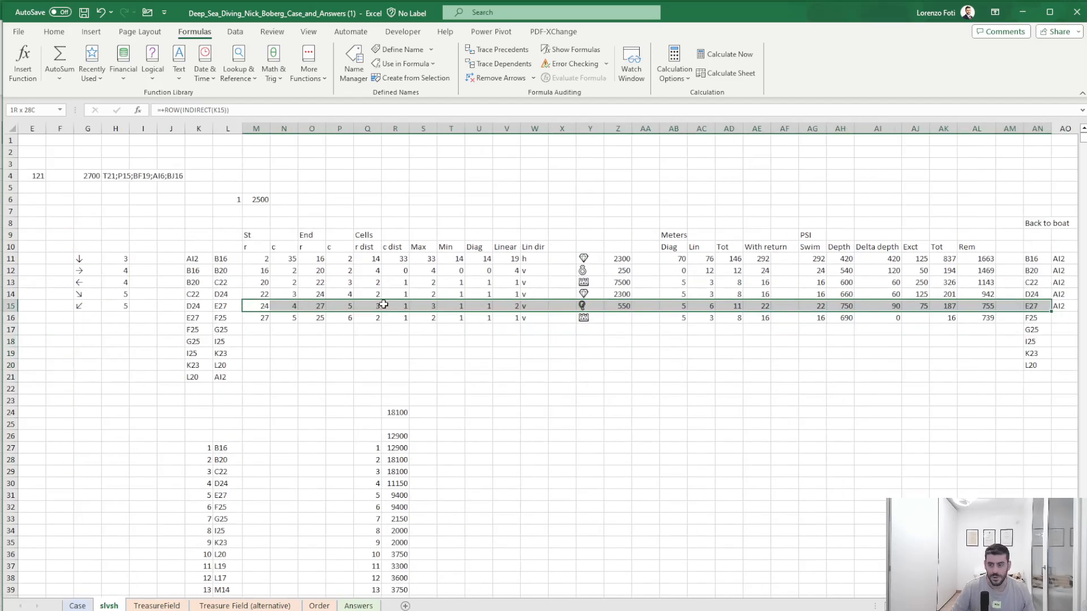
pyautogui.hotkey('shift', 'Right')
pyautogui.hotkey('shift', 'Right')
pyautogui.hotkey('shift', 'Right')
pyautogui.hotkey('shift', 'Right')
pyautogui.hotkey('shift', 'Right')
pyautogui.hotkey('shift', 'Right')
pyautogui.hotkey('shift', 'Right')
pyautogui.hotkey('shift', 'Right')
pyautogui.hotkey('shift', 'Right')
pyautogui.hotkey('shift', 'Right')
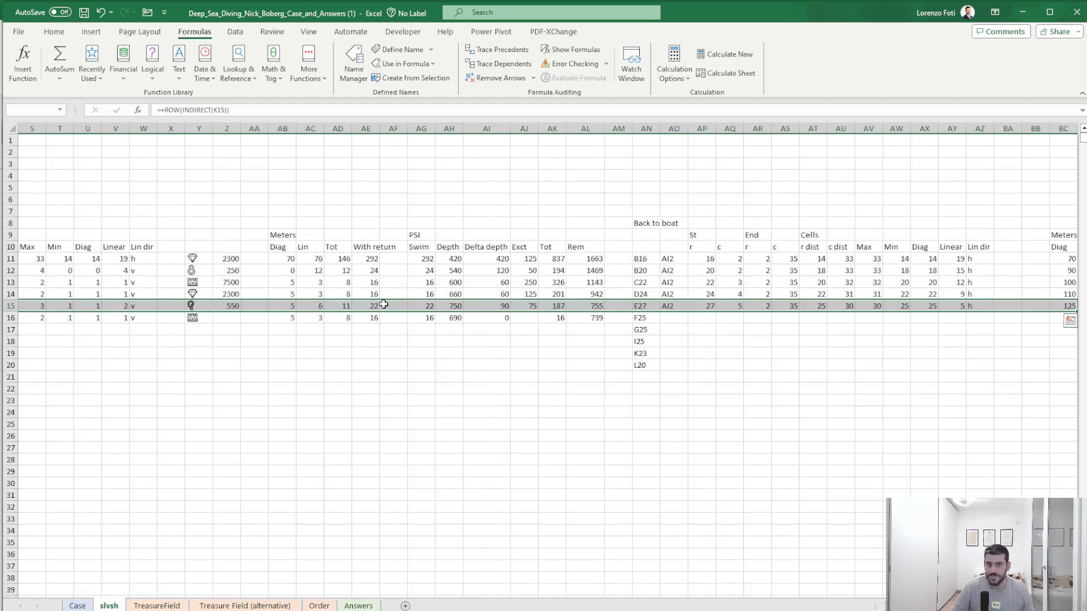
pyautogui.hotkey('ctrl', 'shift', 'Right')
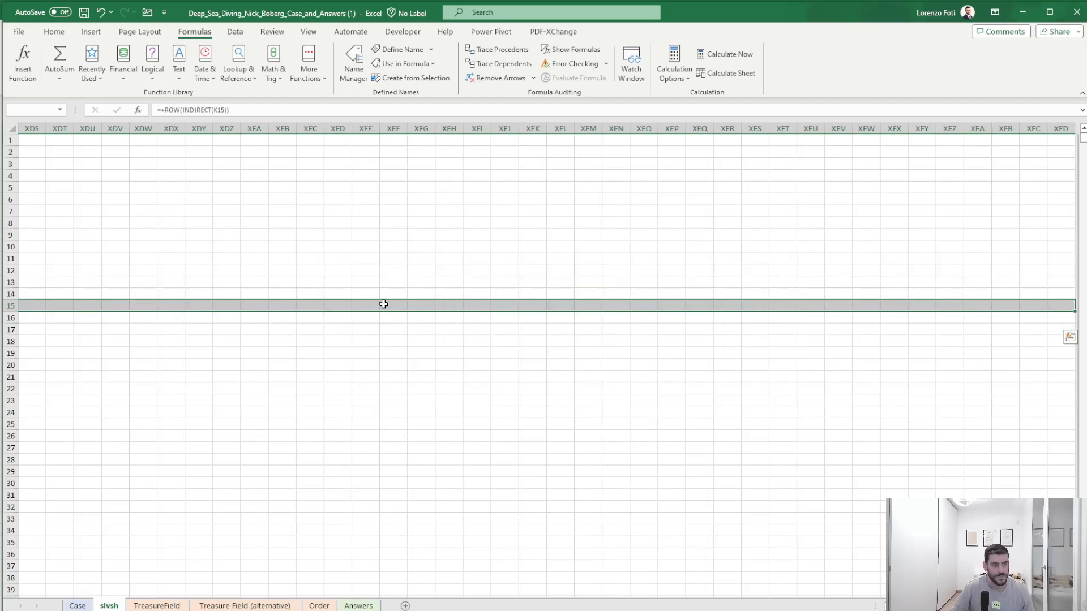
pyautogui.hotkey('ctrl', 'shift', 'Left')
pyautogui.hotkey('ctrl', 'c')
pyautogui.press('Left')
pyautogui.press('Left')
pyautogui.press('Left')
pyautogui.press('Left')
pyautogui.press('Right')
pyautogui.press('Right')
pyautogui.press('Right')
pyautogui.press('Right')
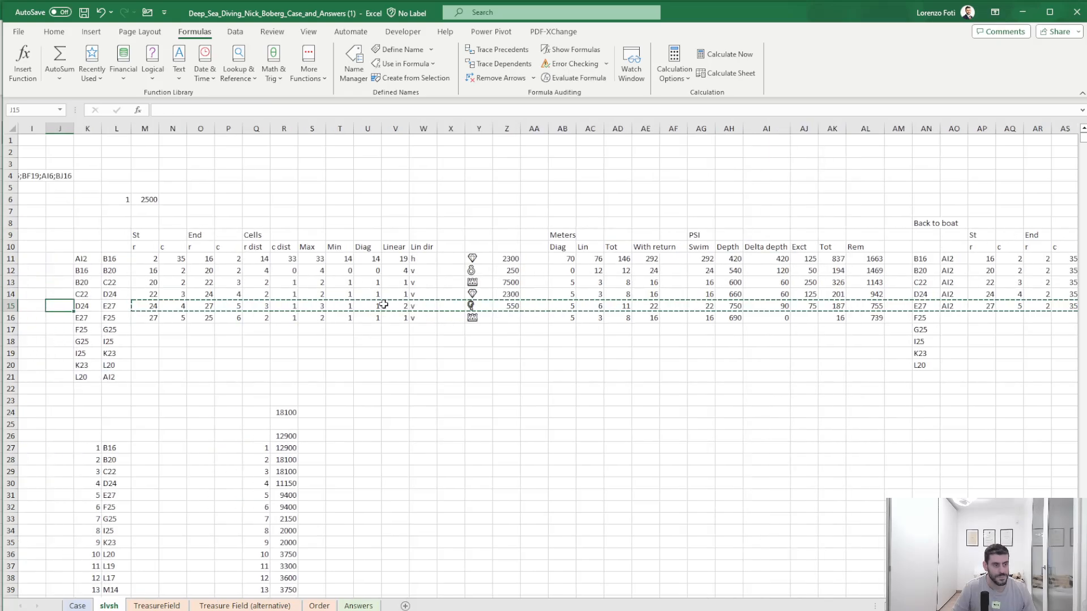
pyautogui.press('Down')
pyautogui.press('Down')
pyautogui.press('Up')
pyautogui.hotkey('shift', 'Down')
pyautogui.hotkey('shift', 'Down')
pyautogui.hotkey('shift', 'Down')
pyautogui.hotkey('shift', 'Down')
pyautogui.hotkey('shift', 'Down')
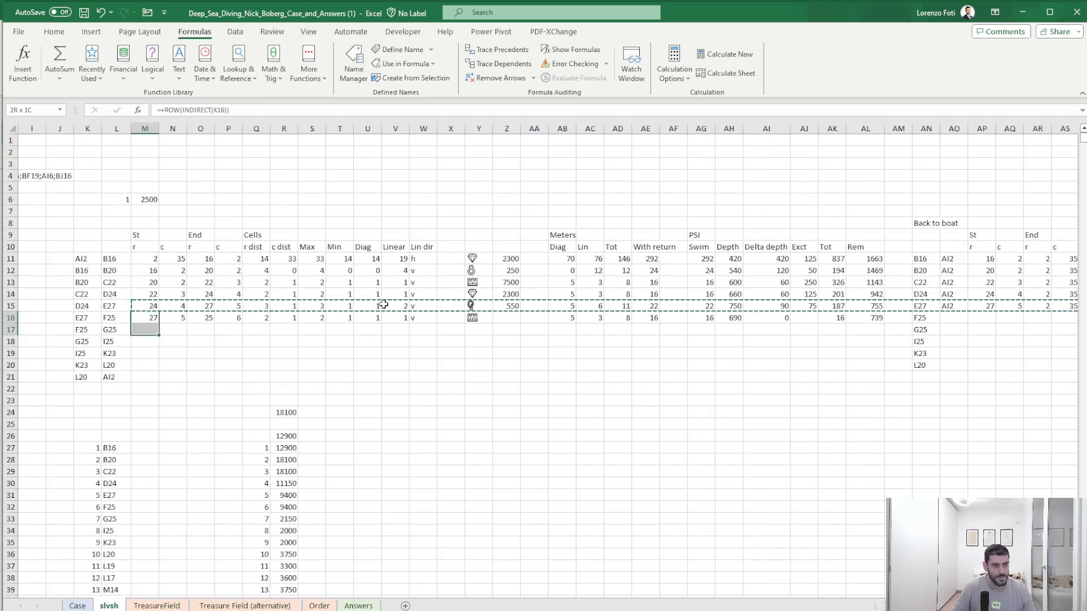
pyautogui.hotkey('ctrl', 'v')
pyautogui.press('Escape')
# - Delete the item value lookup in Z21 on the final boat row
pyautogui.press('Right')
pyautogui.press('Right')
pyautogui.press('Right')
pyautogui.press('Right')
pyautogui.press('Right')
pyautogui.press('Right')
pyautogui.press('Right')
pyautogui.press('Right')
pyautogui.press('Right')
pyautogui.press('Right')
pyautogui.press('Right')
pyautogui.press('Right')
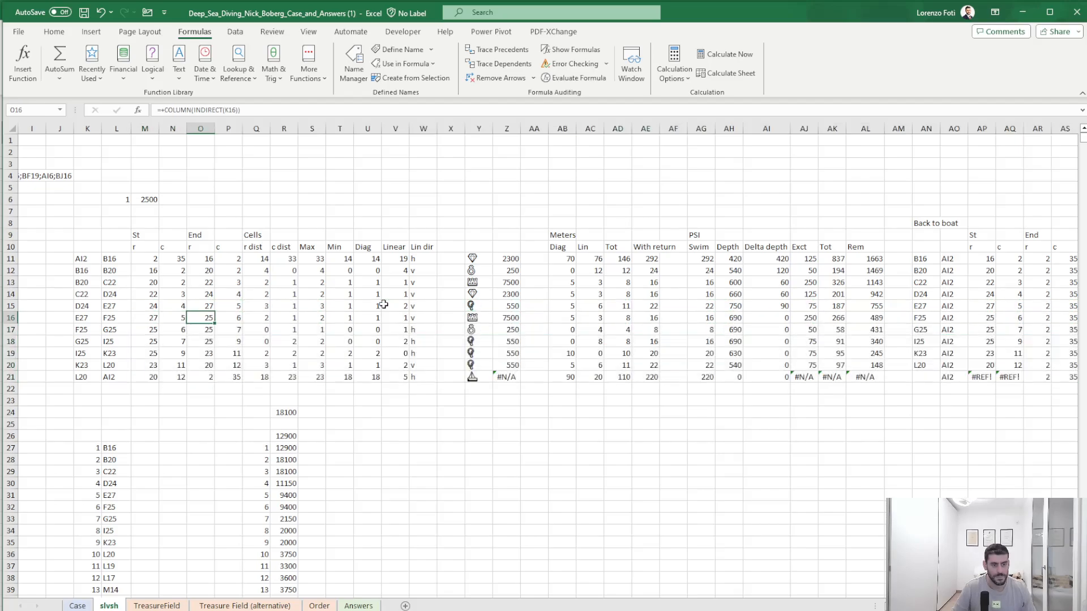
pyautogui.press('Down')
pyautogui.press('Down')
pyautogui.press('Down')
pyautogui.press('Down')
pyautogui.press('Right')
pyautogui.press('Down')
pyautogui.press('Delete')
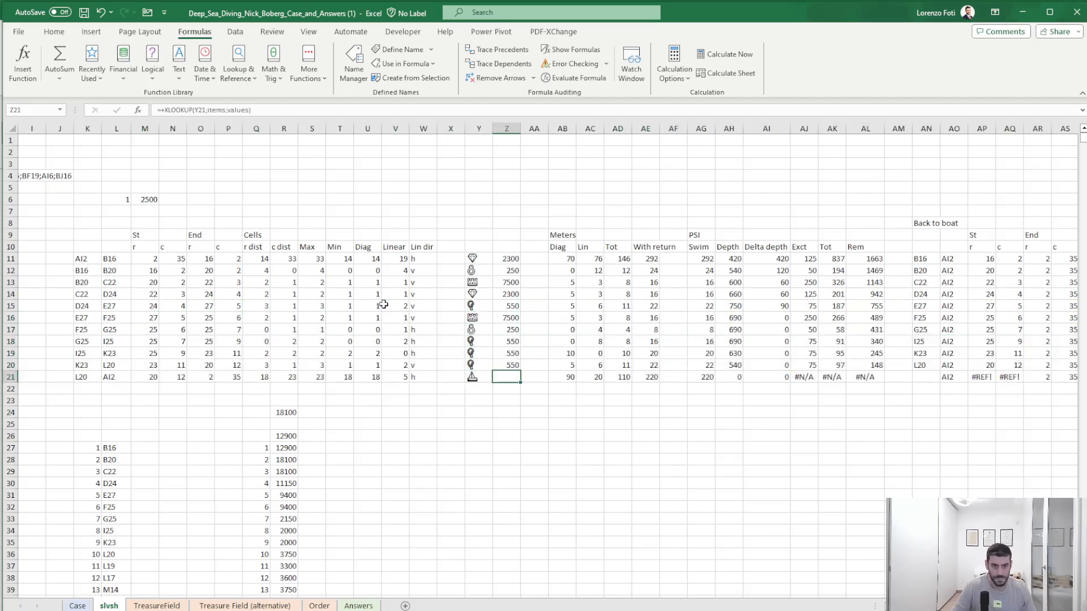
# - Delete the extraction PSI lookup in AJ21 on the final boat row
pyautogui.press('Right')
pyautogui.press('Right')
pyautogui.press('Right')
pyautogui.press('Right')
pyautogui.press('Right')
pyautogui.press('Right')
pyautogui.press('Right')
pyautogui.press('Right')
pyautogui.press('Right')
pyautogui.press('Right')
pyautogui.press('Right')
pyautogui.press('Left')
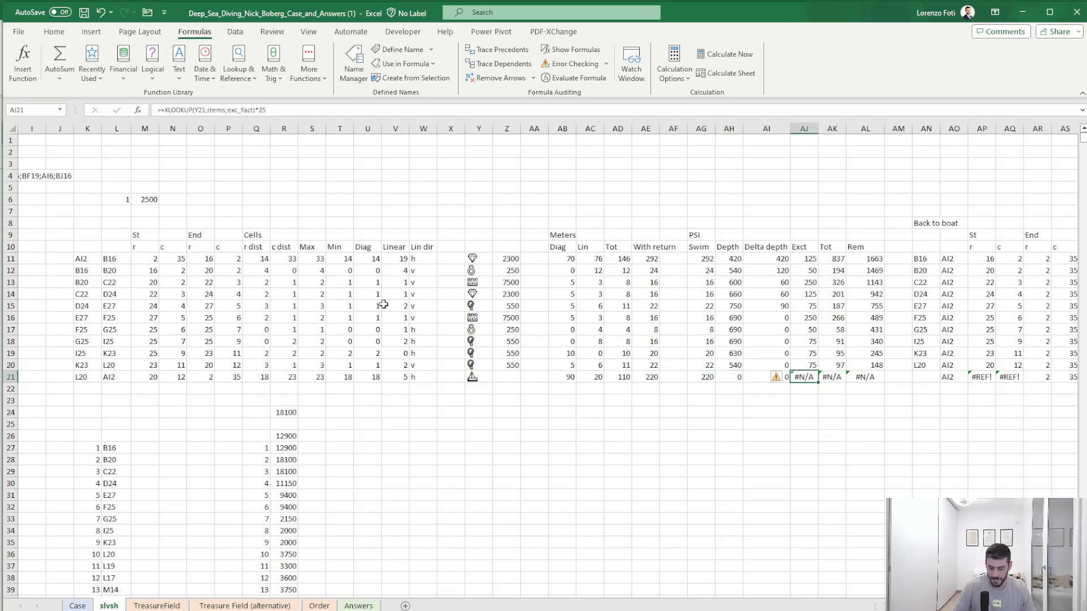
pyautogui.press('Delete')
# - Clear the back-to-boat calculations in AO21:BJ21 on the final boat row
pyautogui.press('Right')
pyautogui.press('Right')
pyautogui.press('Right')
pyautogui.press('Right')
pyautogui.press('Right')
pyautogui.press('Right')
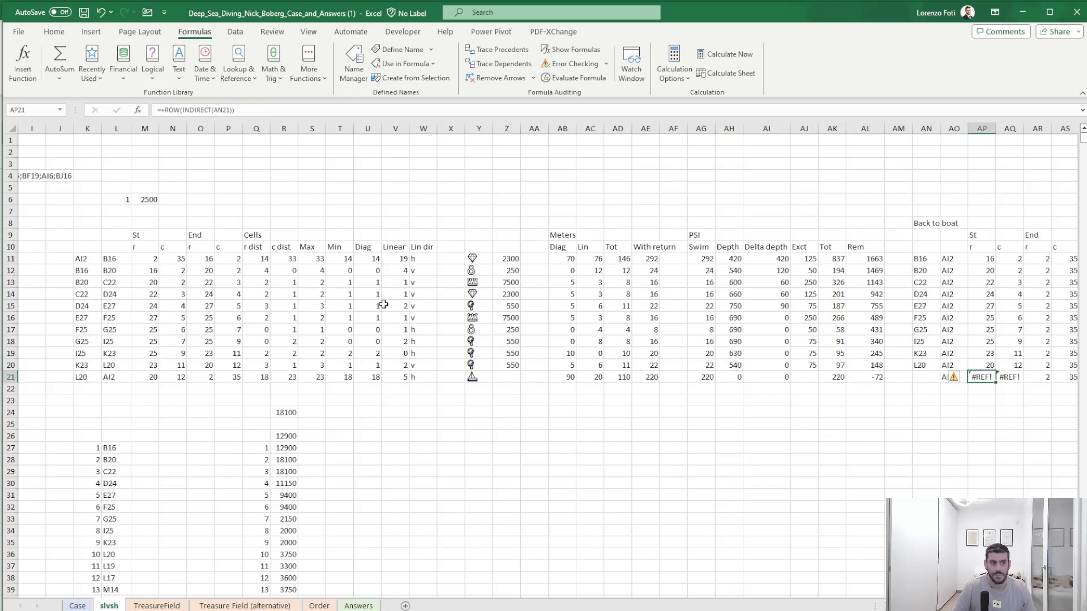
pyautogui.press('Right')
pyautogui.press('Right')
pyautogui.press('Right')
pyautogui.press('Right')
pyautogui.press('Right')
pyautogui.press('Right')
pyautogui.press('Right')
pyautogui.press('Right')
pyautogui.press('Right')
pyautogui.press('Right')
pyautogui.press('Right')
pyautogui.press('Right')
pyautogui.press('Right')
pyautogui.press('Right')
pyautogui.press('Right')
pyautogui.press('Right')
pyautogui.press('Right')
pyautogui.press('Right')
pyautogui.press('Right')
pyautogui.press('Right')
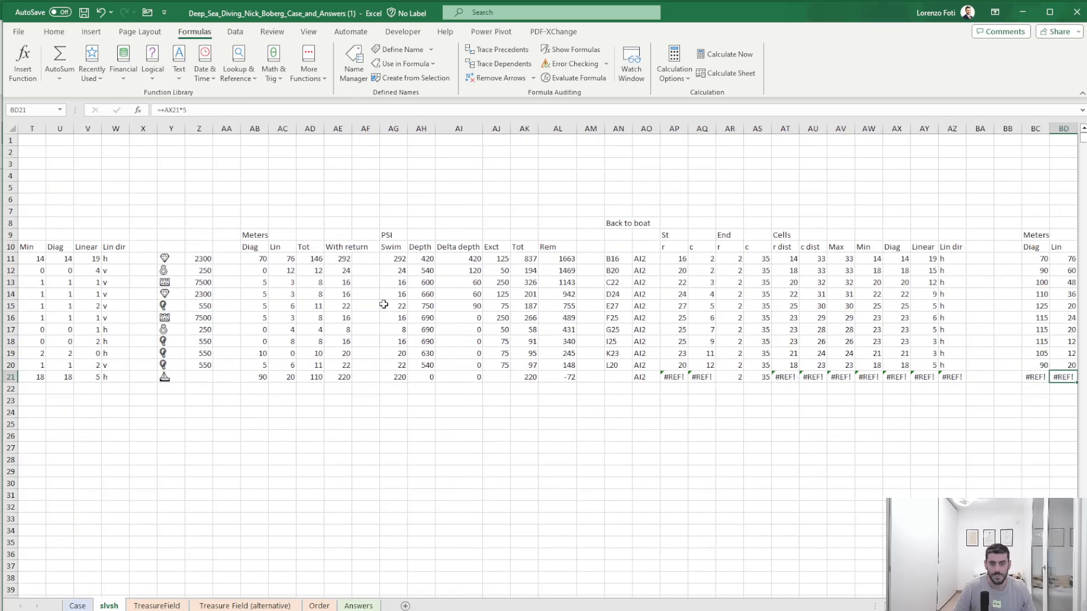
pyautogui.press('Left')
pyautogui.press('Left')
pyautogui.press('Left')
pyautogui.press('Left')
pyautogui.press('Left')
pyautogui.press('Left')
pyautogui.press('Left')
pyautogui.press('Left')
pyautogui.press('Left')
pyautogui.press('Left')
pyautogui.press('Left')
pyautogui.press('Left')
pyautogui.press('Left')
pyautogui.press('Left')
pyautogui.press('Left')
pyautogui.press('Left')
pyautogui.press('Left')
pyautogui.press('Left')
pyautogui.press('Left')
pyautogui.press('Left')
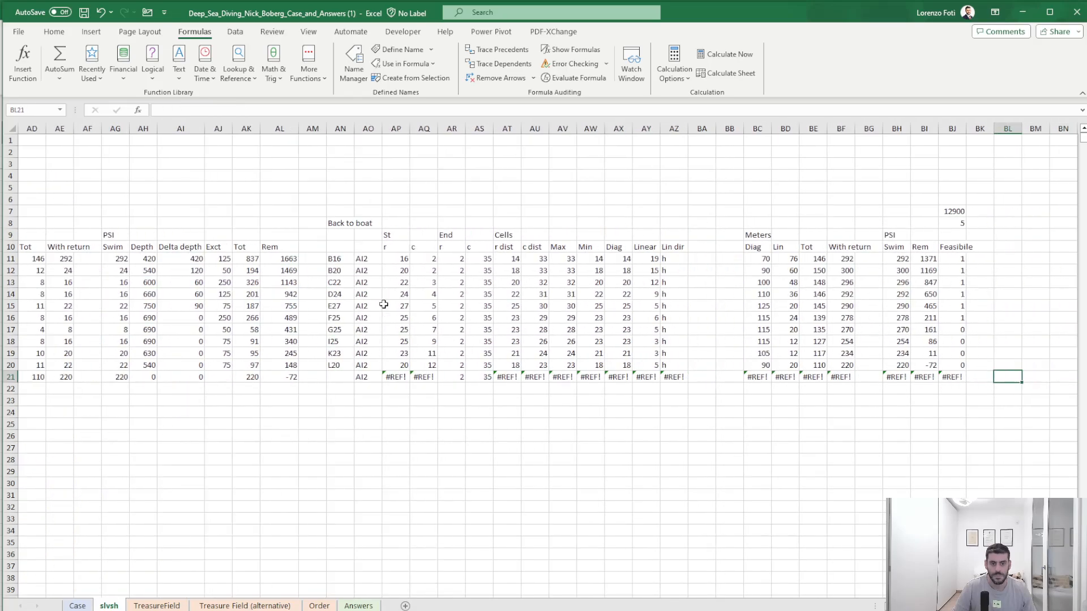
pyautogui.press('Left')
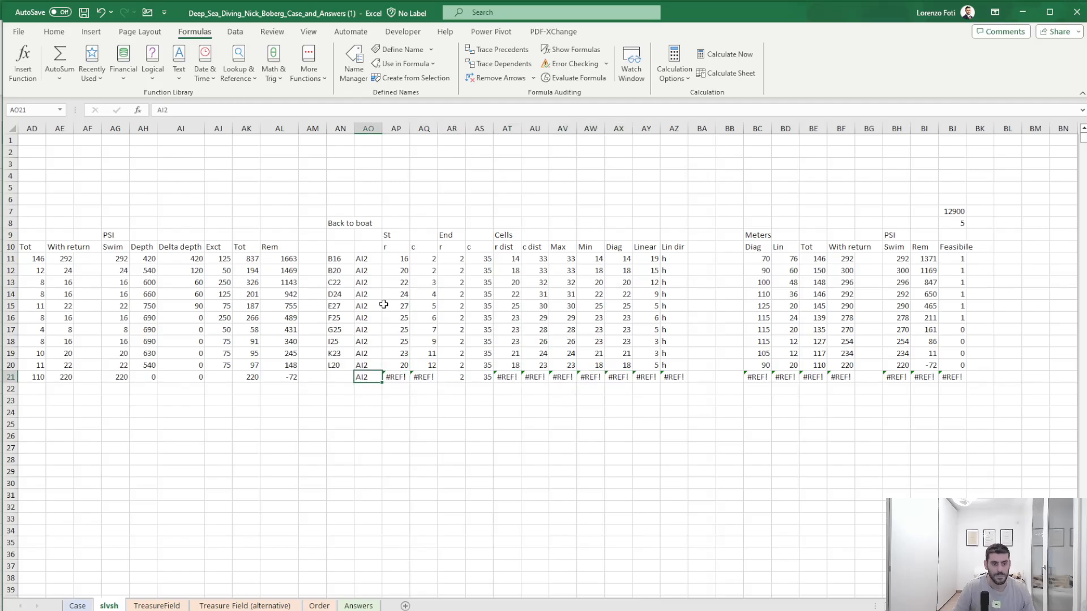
pyautogui.hotkey('shift', 'Right')
pyautogui.hotkey('shift', 'Right')
pyautogui.hotkey('shift', 'Right')
pyautogui.hotkey('shift', 'Right')
pyautogui.hotkey('shift', 'Right')
pyautogui.hotkey('shift', 'Right')
pyautogui.hotkey('shift', 'Right')
pyautogui.hotkey('shift', 'Right')
pyautogui.hotkey('shift', 'Right')
pyautogui.hotkey('shift', 'Right')
pyautogui.hotkey('shift', 'Right')
pyautogui.hotkey('shift', 'Right')
pyautogui.hotkey('shift', 'Right')
pyautogui.hotkey('shift', 'Right')
pyautogui.hotkey('shift', 'Right')
pyautogui.hotkey('shift', 'Right')
pyautogui.hotkey('shift', 'Right')
pyautogui.hotkey('shift', 'Right')
pyautogui.hotkey('shift', 'Right')
pyautogui.hotkey('shift', 'Right')
pyautogui.hotkey('shift', 'Left')
pyautogui.hotkey('shift', 'Left')
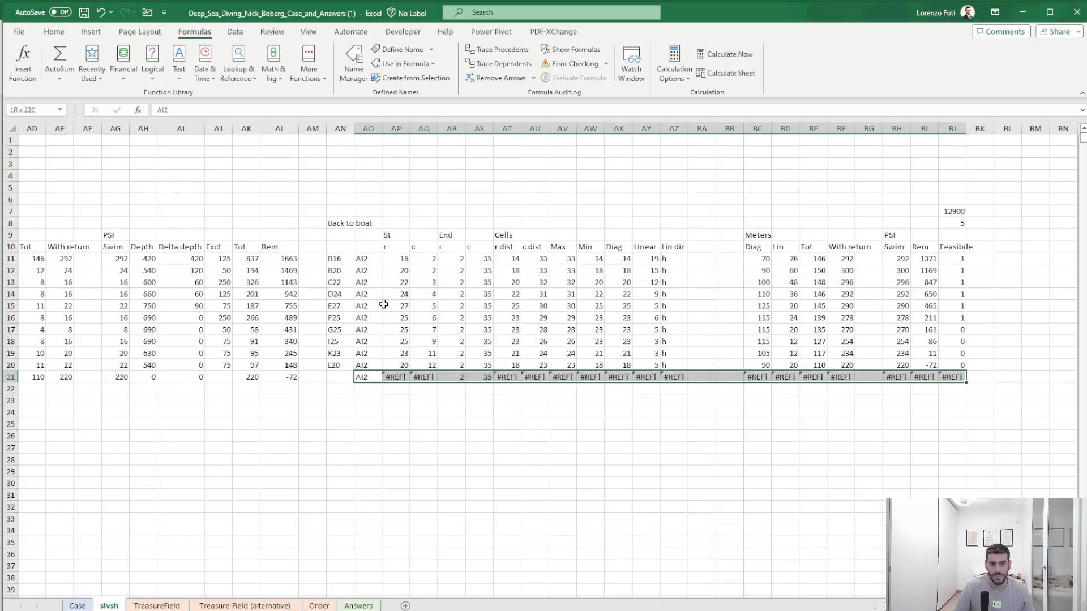
pyautogui.press('Delete')
pyautogui.press('Right')
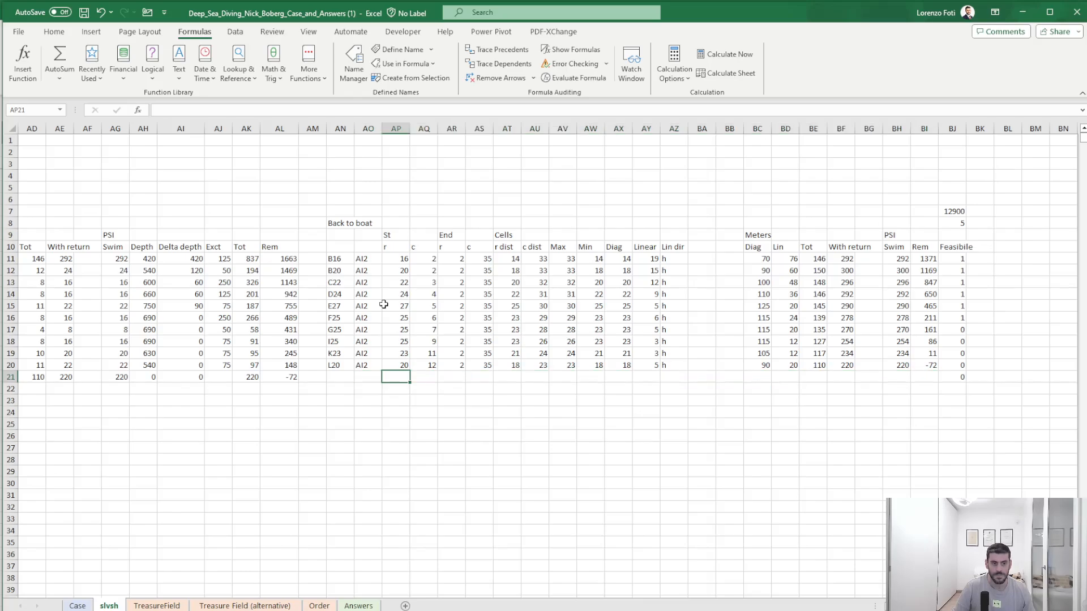
# - Review the final boat row of the route table, from the back-to-boat section to its start cell in K21
pyautogui.hotkey('ctrl', 'Left')
pyautogui.hotkey('ctrl', 'Left')
pyautogui.hotkey('ctrl', 'Left')
pyautogui.hotkey('ctrl', 'Left')
pyautogui.hotkey('ctrl', 'Left')
pyautogui.hotkey('ctrl', 'Left')
pyautogui.hotkey('ctrl', 'Left')
pyautogui.hotkey('ctrl', 'Left')
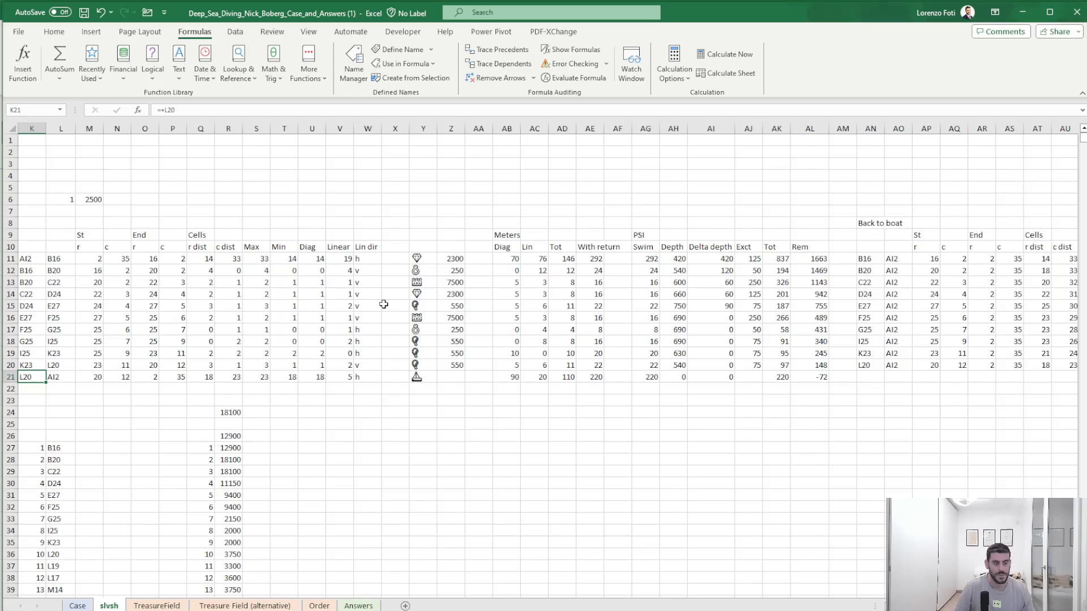
# - Extend the feasible-items sum in BJ8 to cover BJ11:BJ21
pyautogui.hotkey('ctrl', 'Right')
pyautogui.hotkey('ctrl', 'Right')
pyautogui.hotkey('ctrl', 'Right')
pyautogui.hotkey('ctrl', 'Right')
pyautogui.hotkey('ctrl', 'Right')
pyautogui.hotkey('ctrl', 'Right')
pyautogui.hotkey('ctrl', 'Right')
pyautogui.hotkey('ctrl', 'Right')
pyautogui.hotkey('ctrl', 'Right')
pyautogui.hotkey('ctrl', 'Right')
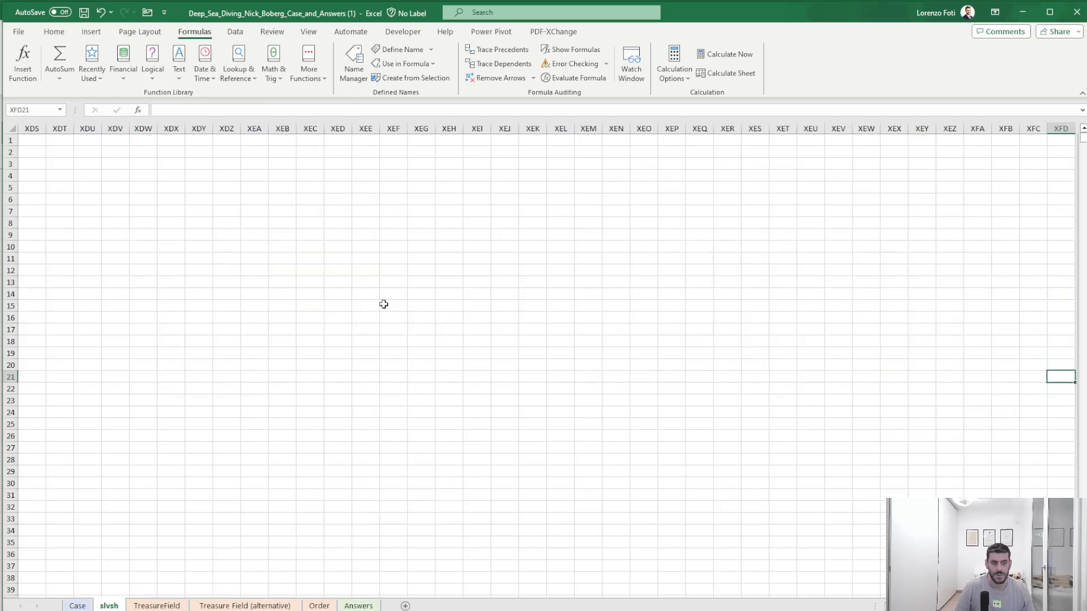
pyautogui.hotkey('ctrl', 'Left')
pyautogui.press('Up')
pyautogui.hotkey('ctrl', 'Up')
pyautogui.hotkey('ctrl', 'Up')
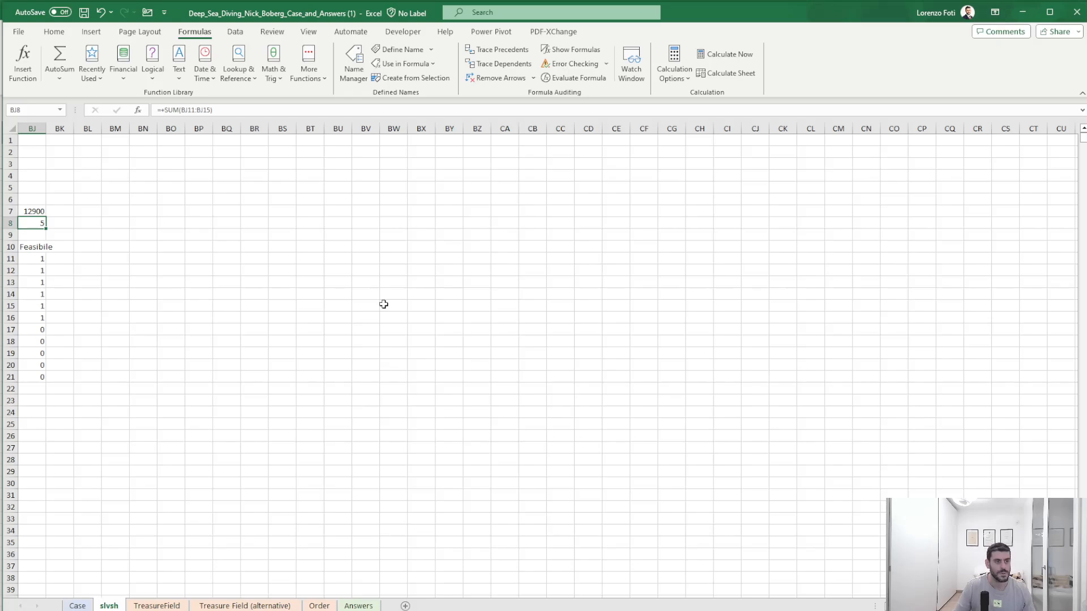
pyautogui.press('F2')
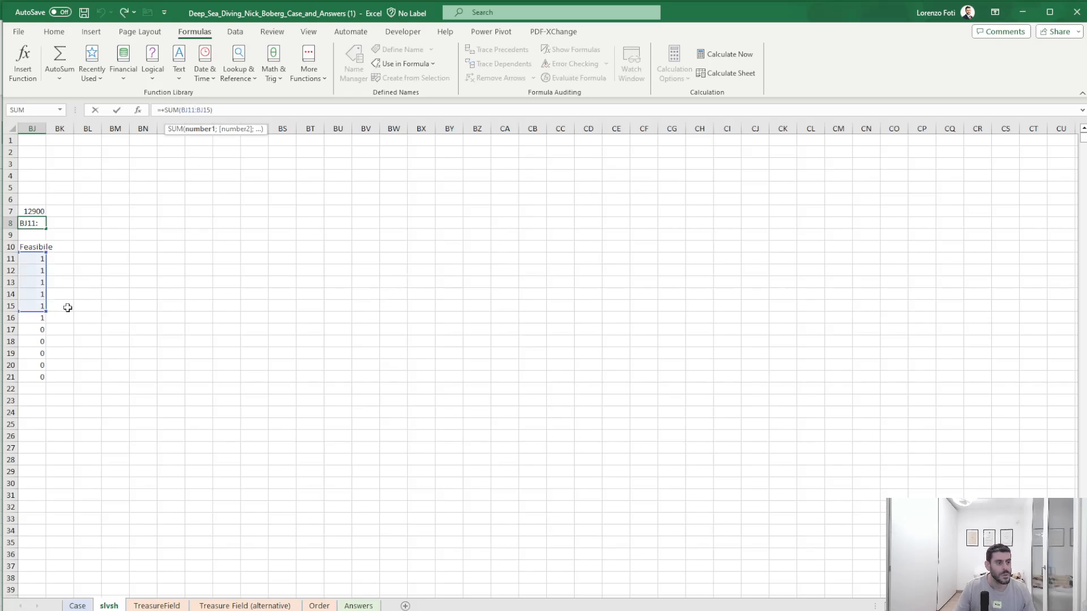
pyautogui.moveTo(43, 313); pyautogui.dragTo(39, 378)
pyautogui.press('Return')
# - Extend the item value range in BJ7's TAKE formula to Z11:Z21, keeping BJ8 as the number of rows taken
pyautogui.press('Left')
pyautogui.press('Left')
pyautogui.press('Left')
pyautogui.press('Left')
pyautogui.press('Left')
pyautogui.press('Left')
pyautogui.press('Left')
pyautogui.press('Left')
pyautogui.press('Left')
pyautogui.press('Left')
pyautogui.press('Left')
pyautogui.press('Left')
pyautogui.press('Left')
pyautogui.press('Left')
pyautogui.press('Left')
pyautogui.press('Left')
pyautogui.press('Left')
pyautogui.press('Left')
pyautogui.press('Left')
pyautogui.press('Left')
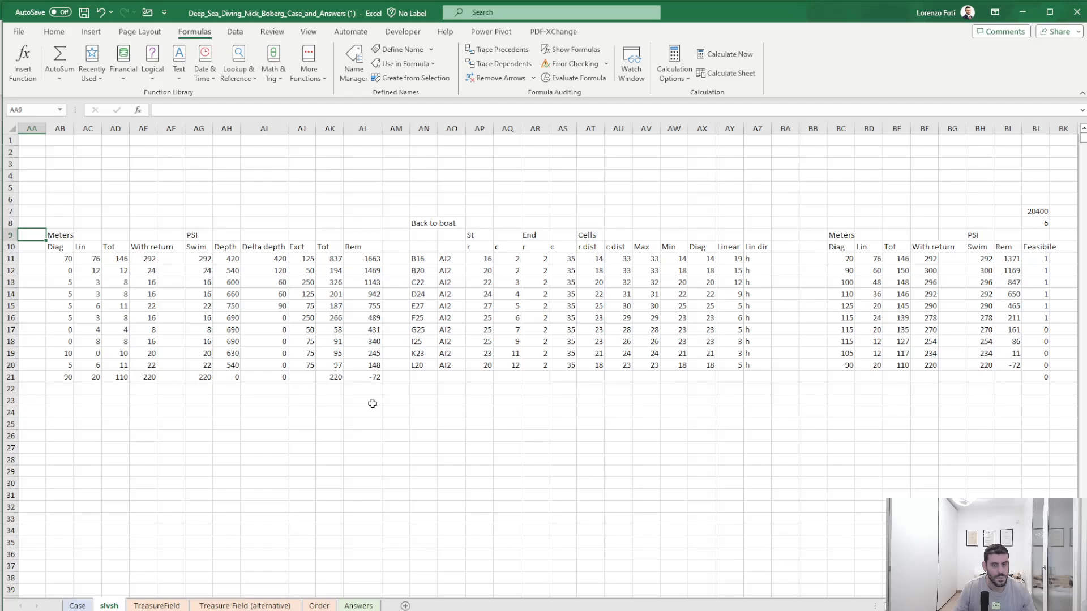
pyautogui.click(1038, 211)
pyautogui.doubleClick(1037, 211)
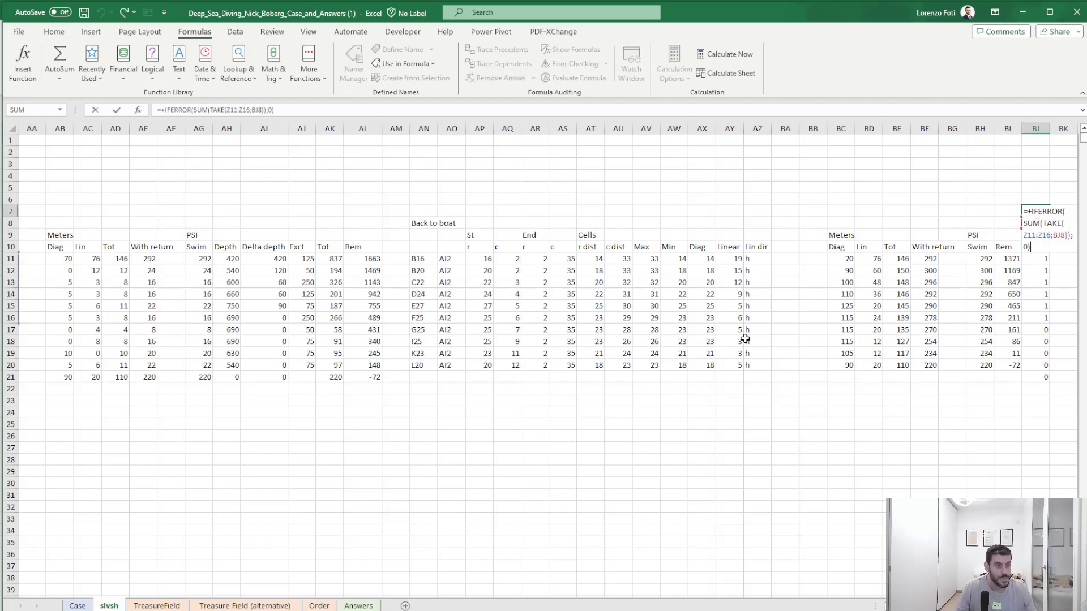
pyautogui.moveTo(1013, 605); pyautogui.dragTo(940, 606)
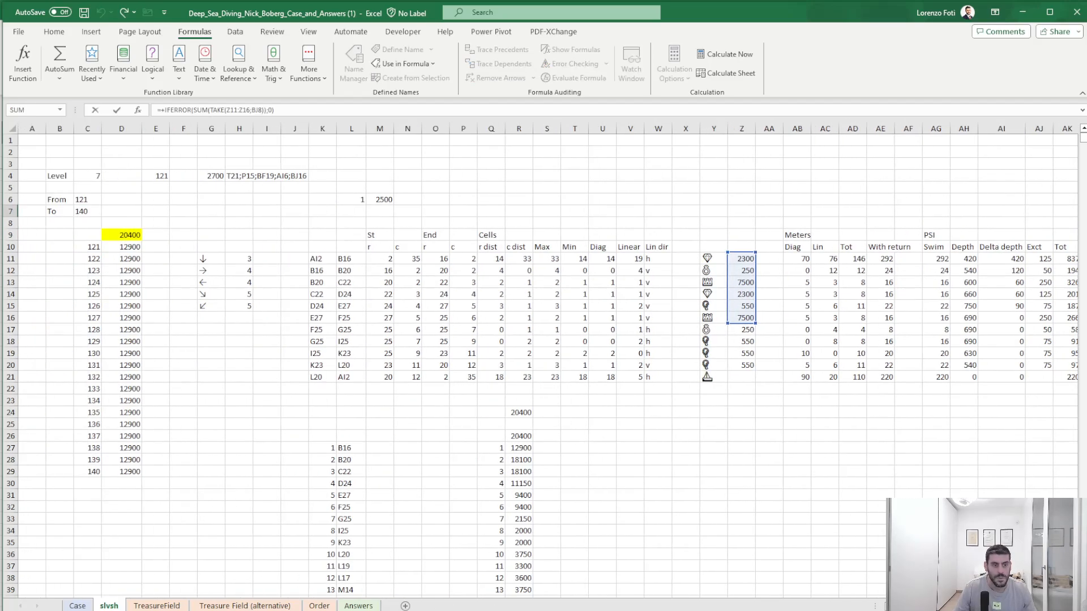
pyautogui.moveTo(755, 324); pyautogui.dragTo(748, 379)
pyautogui.press('Return')
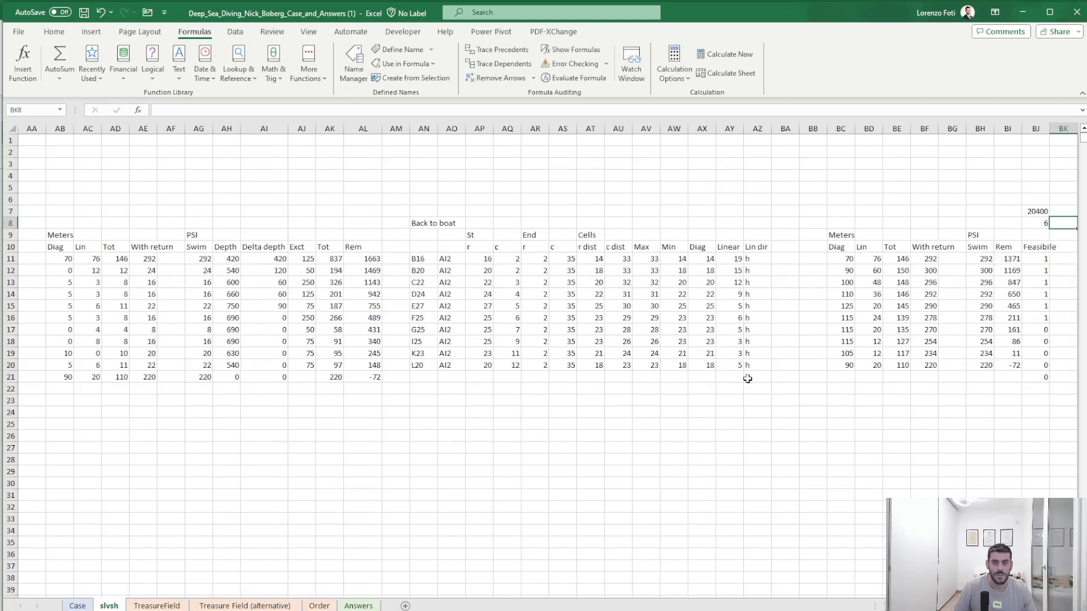
# - Copy the maximum haul in R24 and paste it as a value, 20400, into the Bonus 5 answer on the Case sheet
pyautogui.hotkey('ctrl', 'Left')
pyautogui.hotkey('ctrl', 'Left')
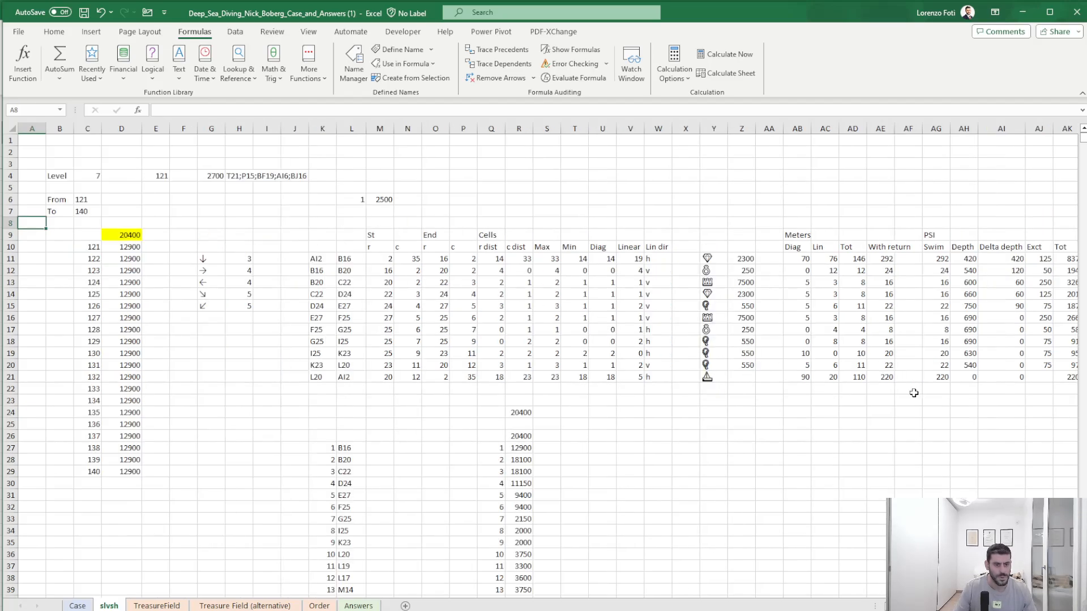
pyautogui.scroll(-2, 614, 408)
pyautogui.click(611, 387)
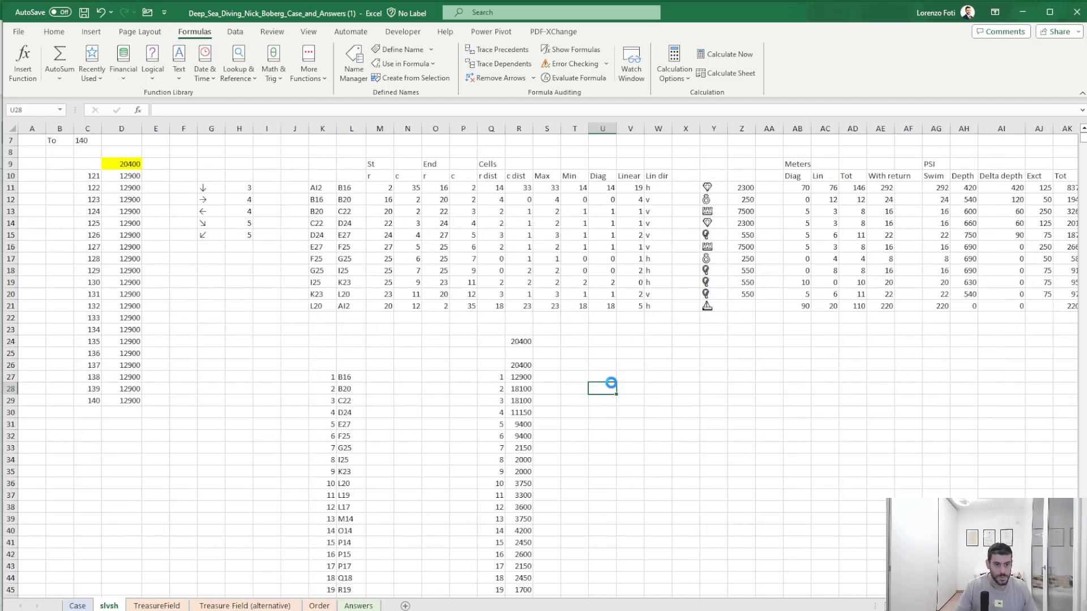
pyautogui.click(517, 342)
pyautogui.hotkey('ctrl', 'c')
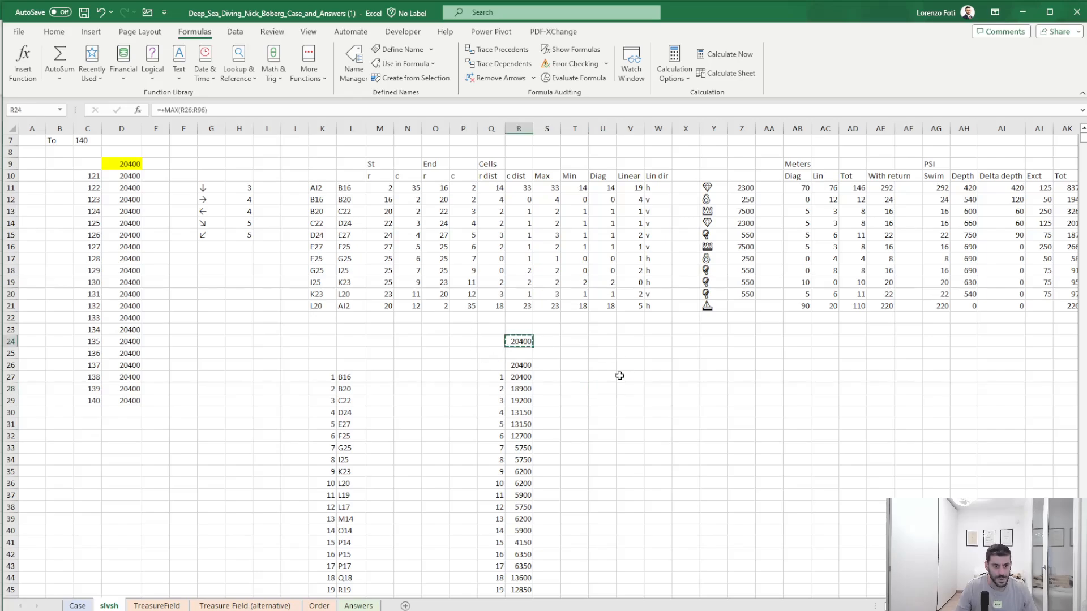
pyautogui.click(77, 606)
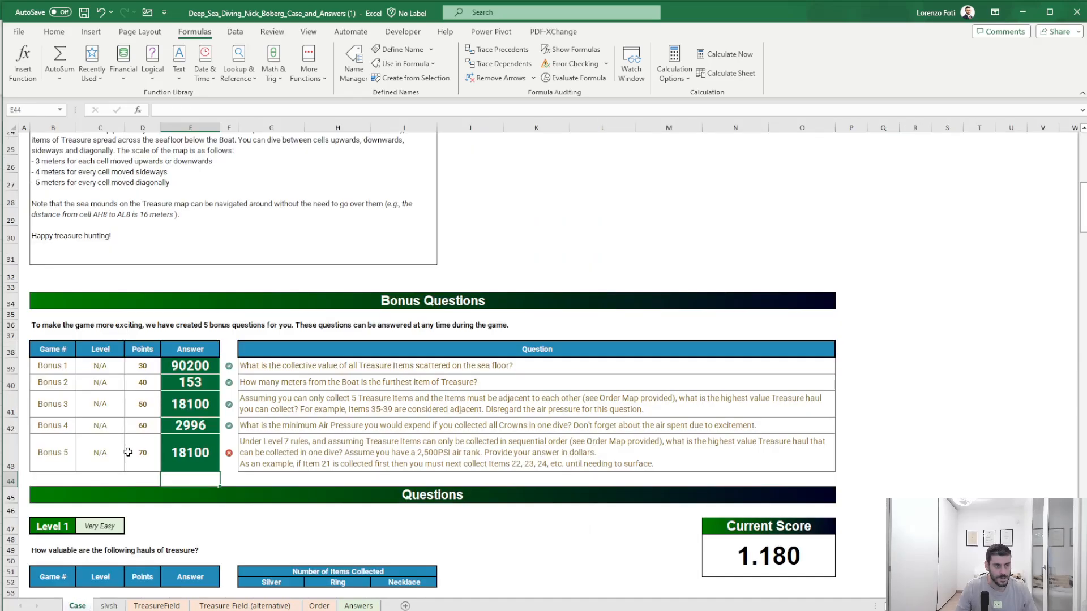
pyautogui.rightClick(186, 460)
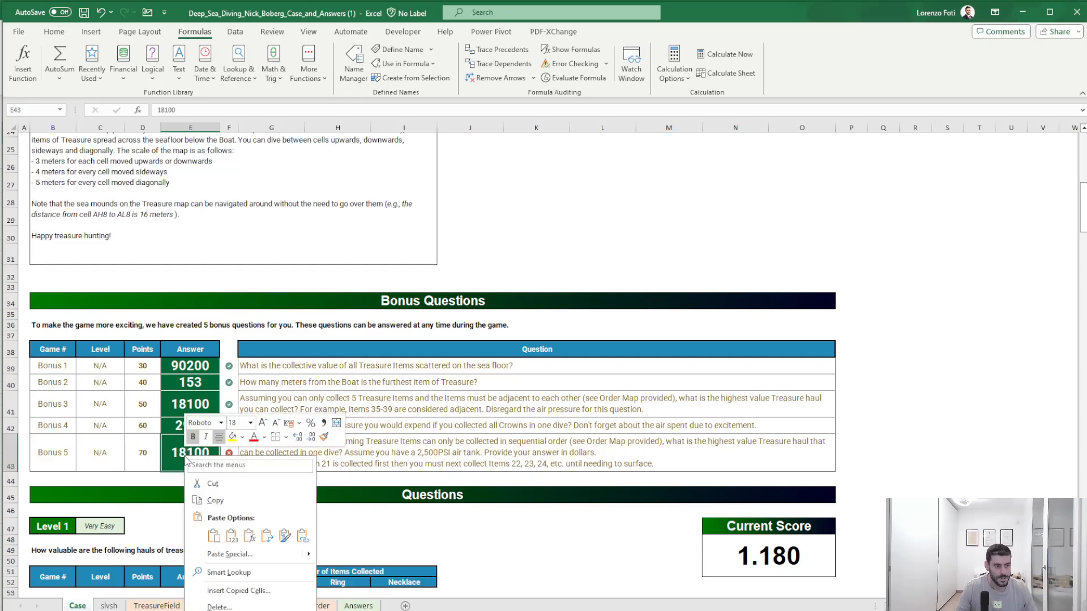
pyautogui.click(231, 535)
pyautogui.click(339, 435)
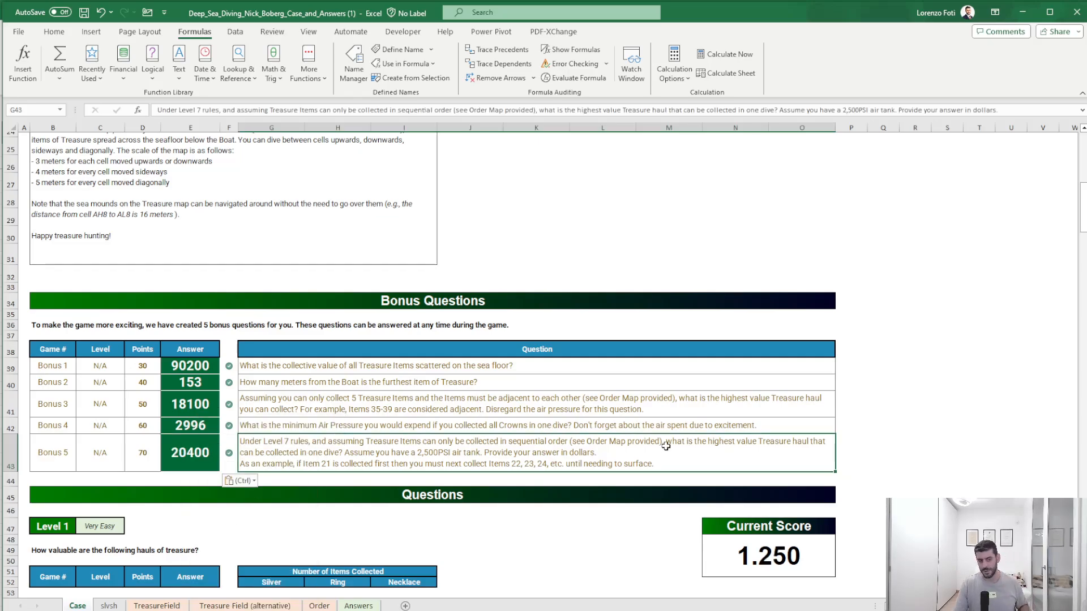
# - Review the Case sheet's instructions, the five bonus answers and the current score
pyautogui.click(908, 367)
pyautogui.scroll(7, 743, 298)
pyautogui.scroll(1, 744, 298)
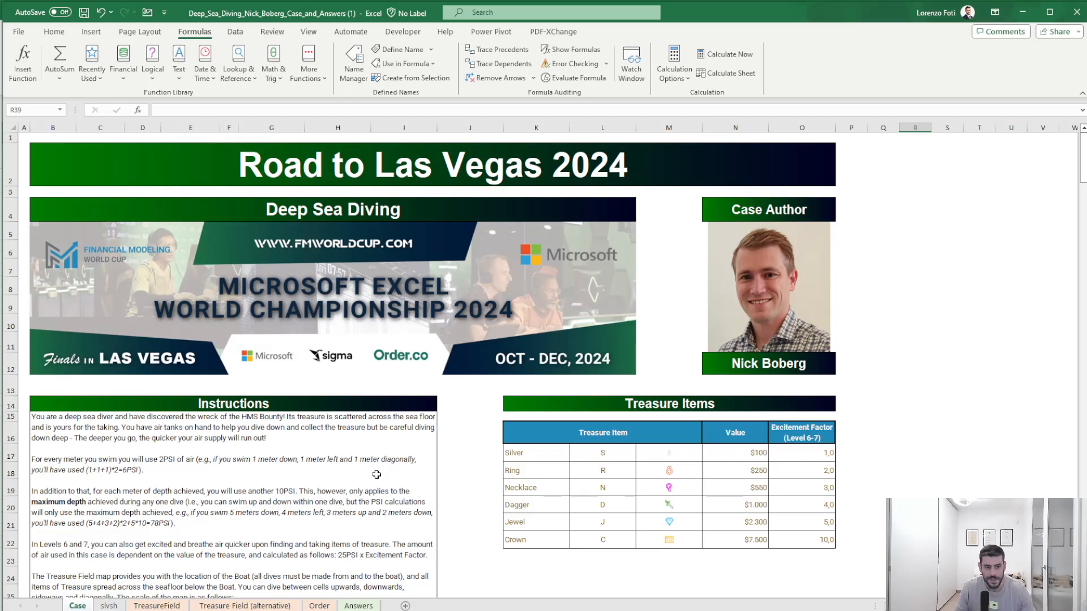
pyautogui.scroll(-8, 377, 474)
pyautogui.moveTo(187, 334)
pyautogui.mouseDown()
pyautogui.moveTo(186, 390)
pyautogui.moveTo(187, 335)
pyautogui.mouseUp()
pyautogui.click(761, 520)
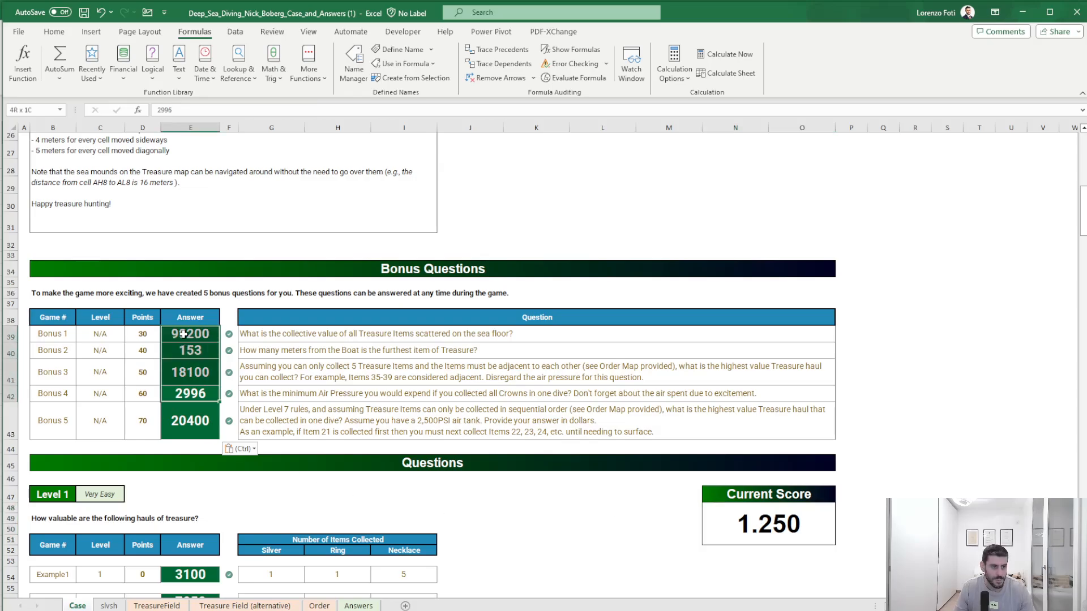
pyautogui.click(886, 332)
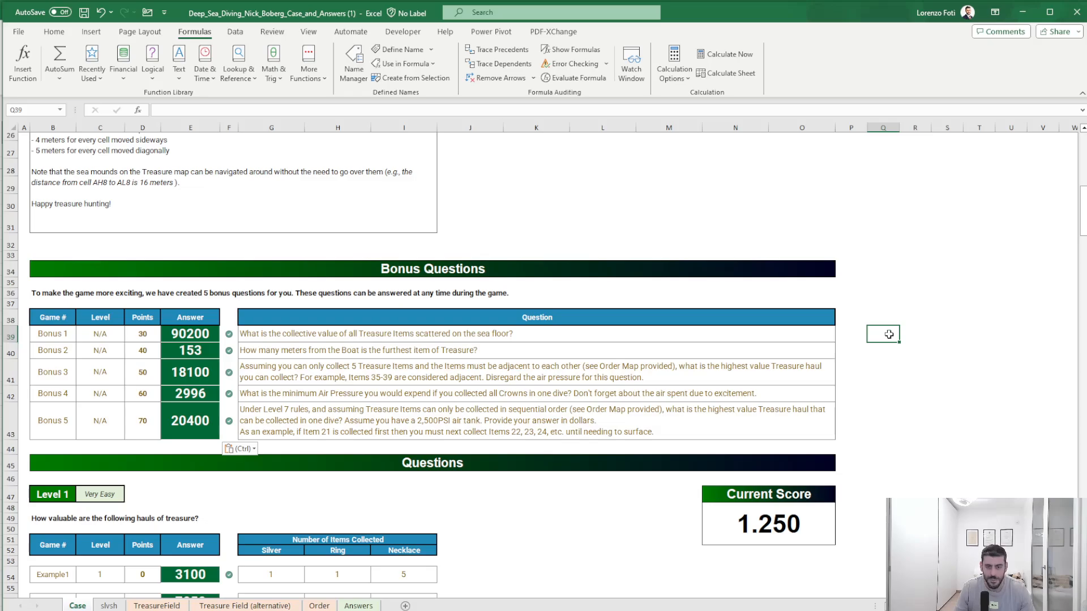